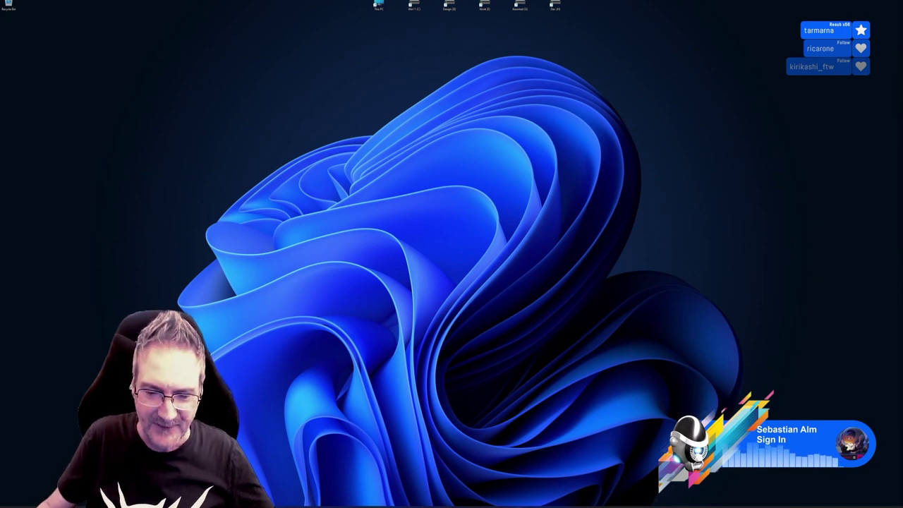
# Switch to 3ds Max and isolate the round turret seen through the glass dome above the fountain courtyard.
pyautogui.hotkey('alt', 'Tab')
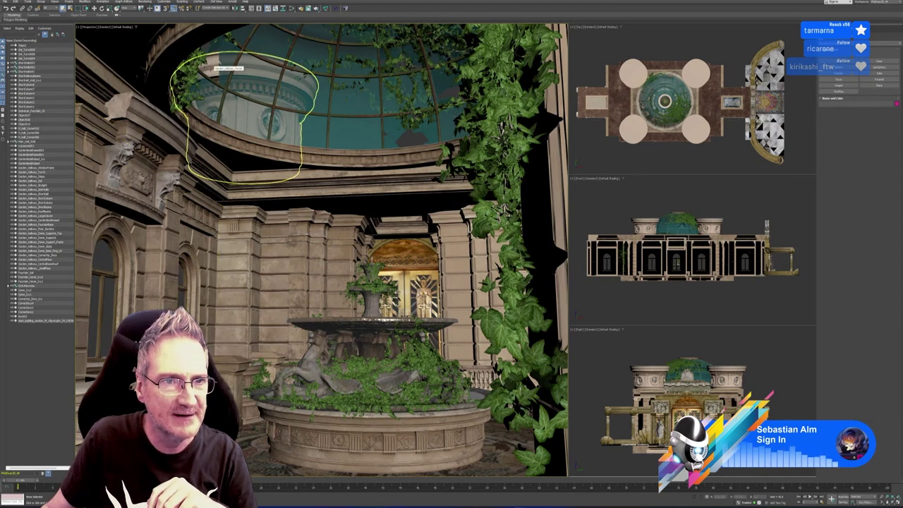
pyautogui.click(222, 67)
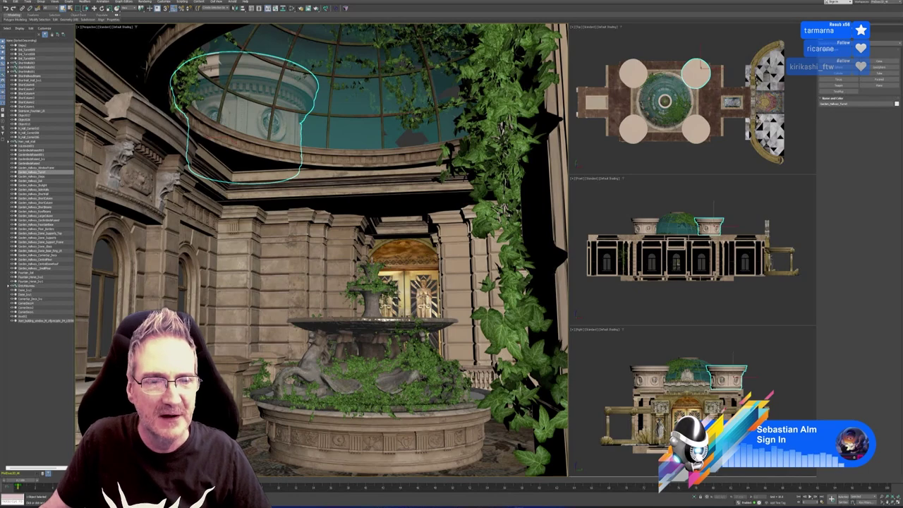
pyautogui.click(695, 498)
pyautogui.keyDown('alt'); pyautogui.moveTo(485, 310); pyautogui.dragTo(436, 319, button='middle'); pyautogui.keyUp('alt')
pyautogui.scroll(-3, 496, 307)
pyautogui.scroll(-1, 458, 354)
pyautogui.keyDown('alt'); pyautogui.moveTo(453, 350); pyautogui.dragTo(451, 344, button='middle'); pyautogui.keyUp('alt')
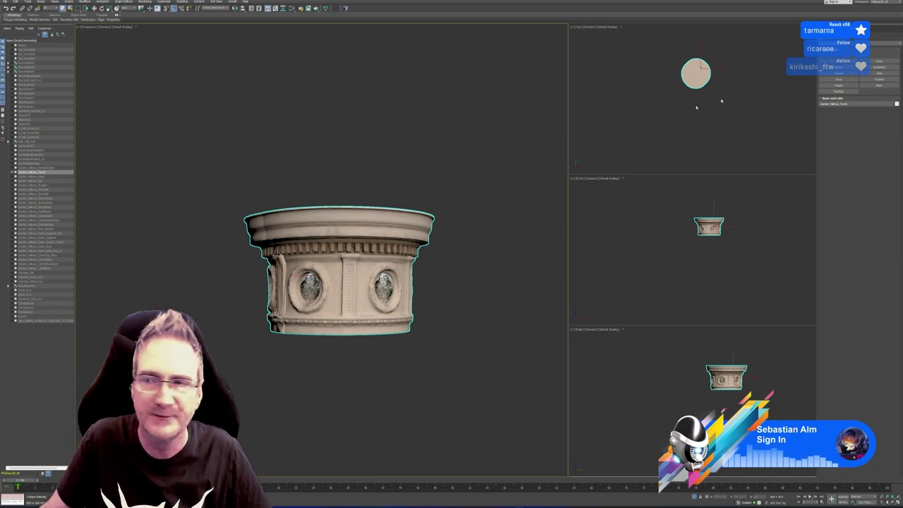
# Detach the glass elements of the oval windows around the turret as a separate object.
pyautogui.click(833, 29)
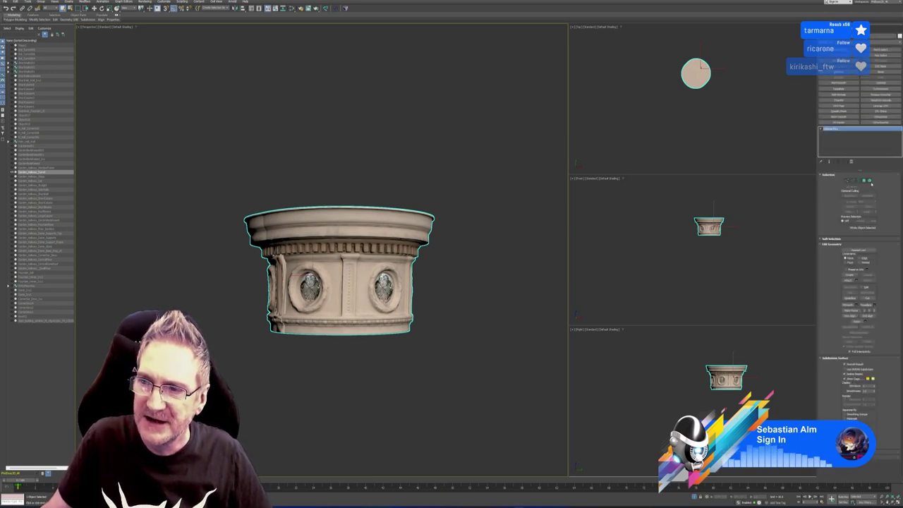
pyautogui.click(869, 181)
pyautogui.click(384, 288)
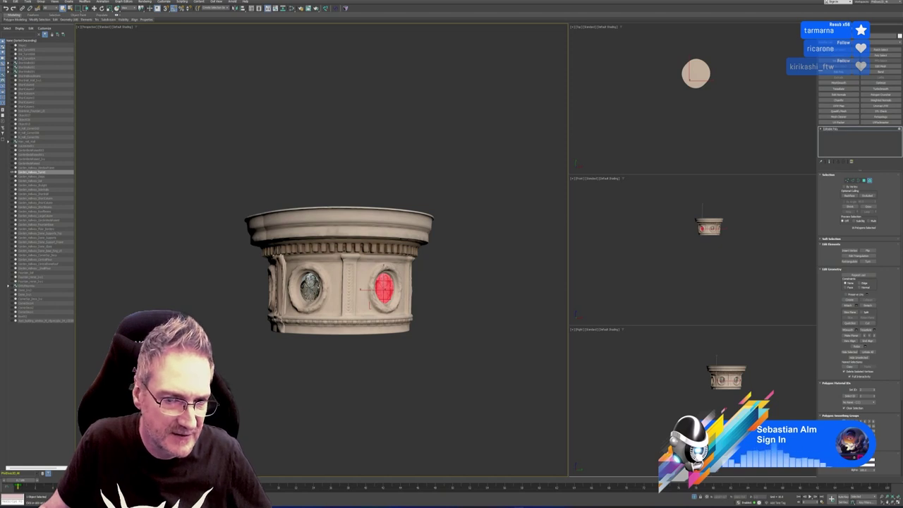
pyautogui.keyDown('ctrl'); pyautogui.click(309, 286); pyautogui.keyUp('ctrl')
pyautogui.keyDown('alt'); pyautogui.moveTo(317, 373); pyautogui.dragTo(343, 399, button='middle'); pyautogui.keyUp('alt')
pyautogui.keyDown('ctrl'); pyautogui.click(348, 287); pyautogui.keyUp('ctrl')
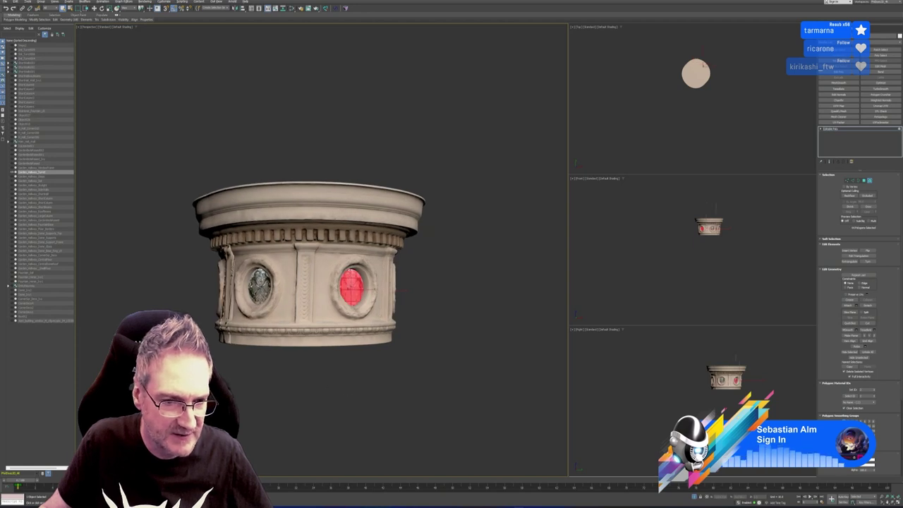
pyautogui.keyDown('ctrl'); pyautogui.click(259, 286); pyautogui.keyUp('ctrl')
pyautogui.keyDown('alt'); pyautogui.moveTo(275, 397); pyautogui.dragTo(326, 411, button='middle'); pyautogui.keyUp('alt')
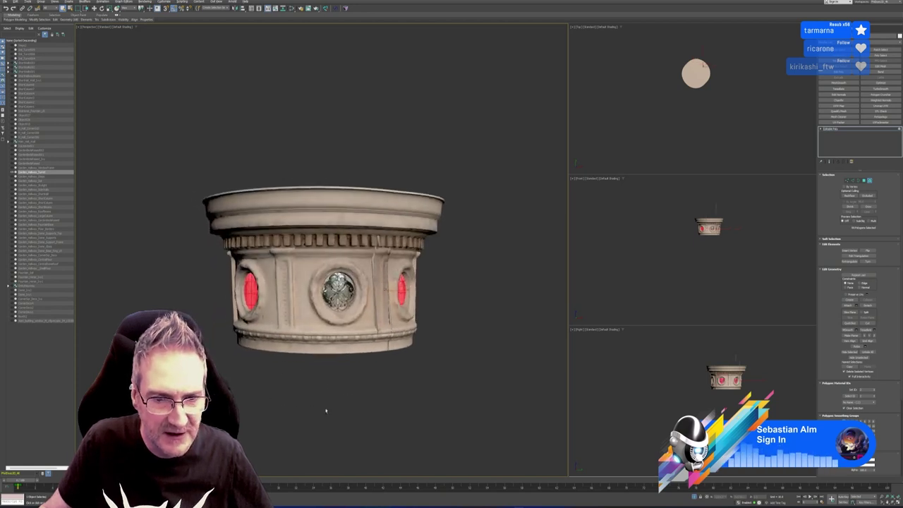
pyautogui.keyDown('ctrl'); pyautogui.click(339, 292); pyautogui.keyUp('ctrl')
pyautogui.scroll(-3, 353, 353)
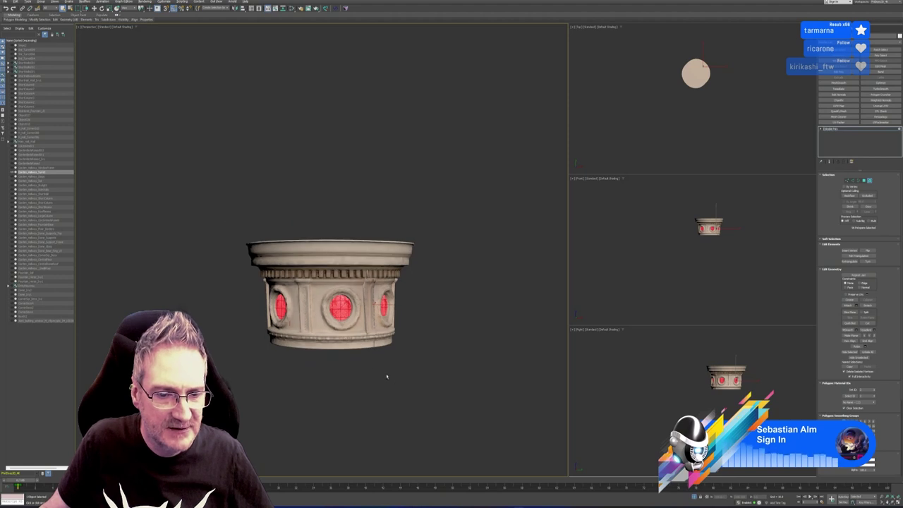
pyautogui.keyDown('alt'); pyautogui.moveTo(387, 377); pyautogui.dragTo(326, 379, button='middle'); pyautogui.keyUp('alt')
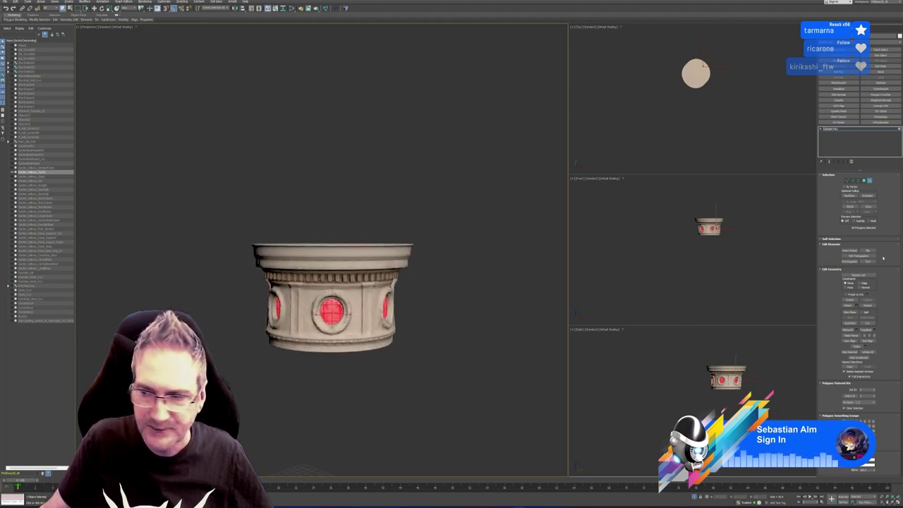
pyautogui.click(868, 305)
pyautogui.click(467, 254)
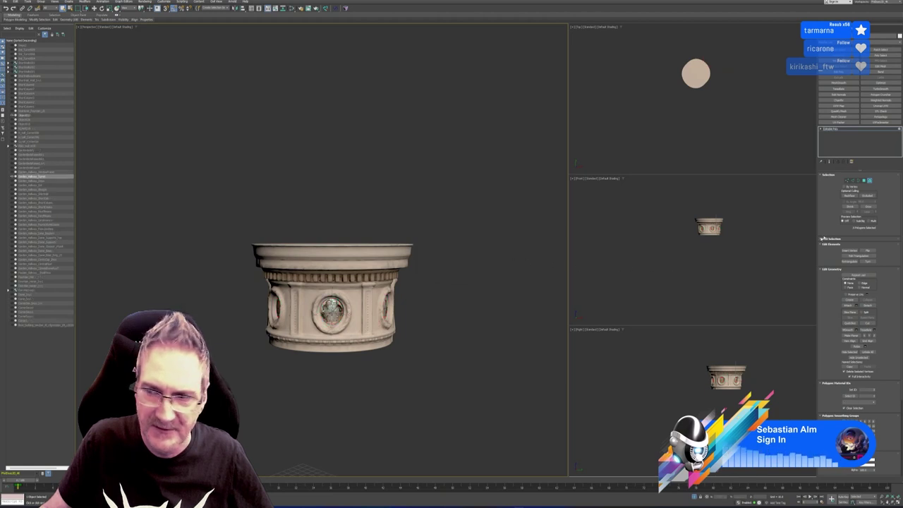
pyautogui.click(869, 181)
pyautogui.click(425, 210)
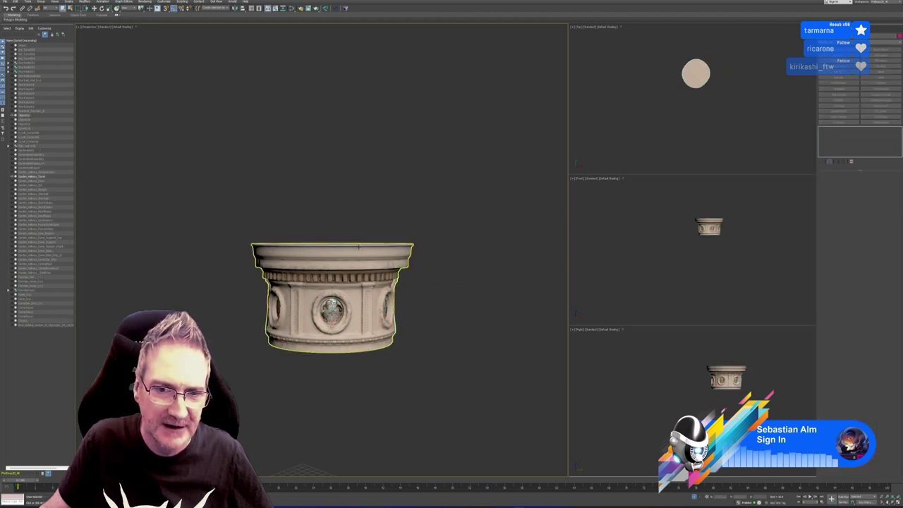
# Center the turret's pivot on the object, adjusting only the pivot.
pyautogui.click(358, 246)
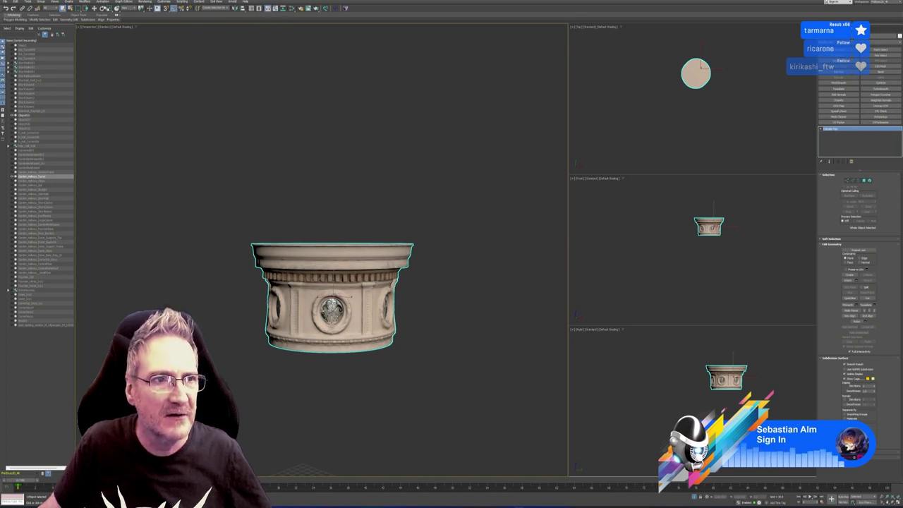
pyautogui.press('w')
pyautogui.moveTo(693, 123); pyautogui.dragTo(690, 123, button='middle')
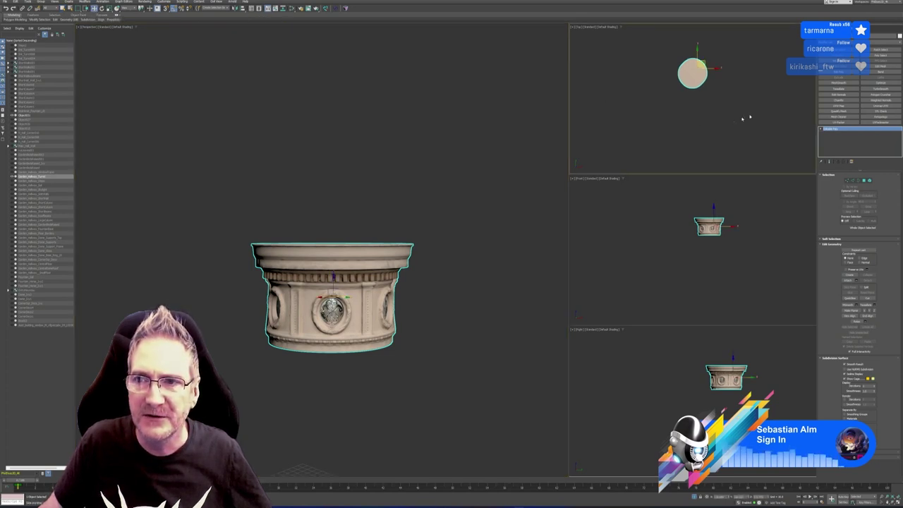
pyautogui.click(841, 29)
pyautogui.click(858, 62)
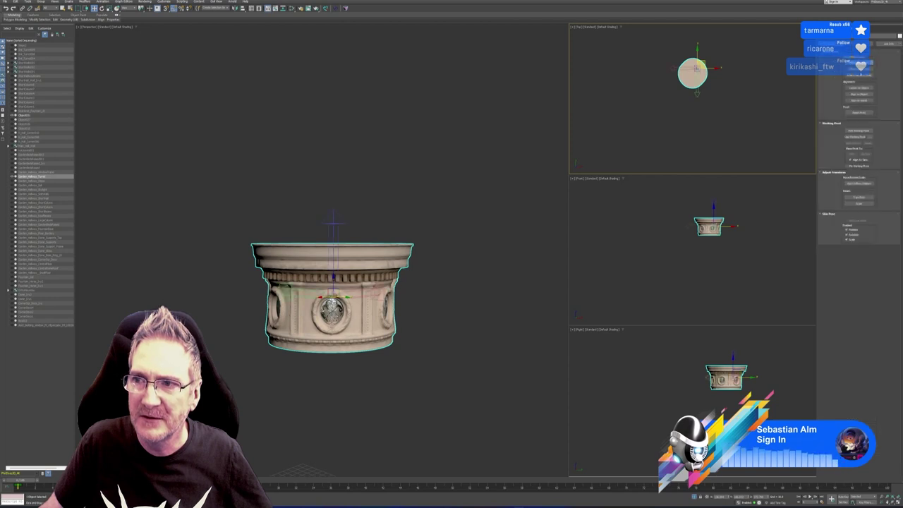
pyautogui.click(858, 88)
pyautogui.click(859, 63)
# Clone the turret as one independent copy beside the original along the X axis.
pyautogui.moveTo(740, 91); pyautogui.dragTo(738, 91, button='middle')
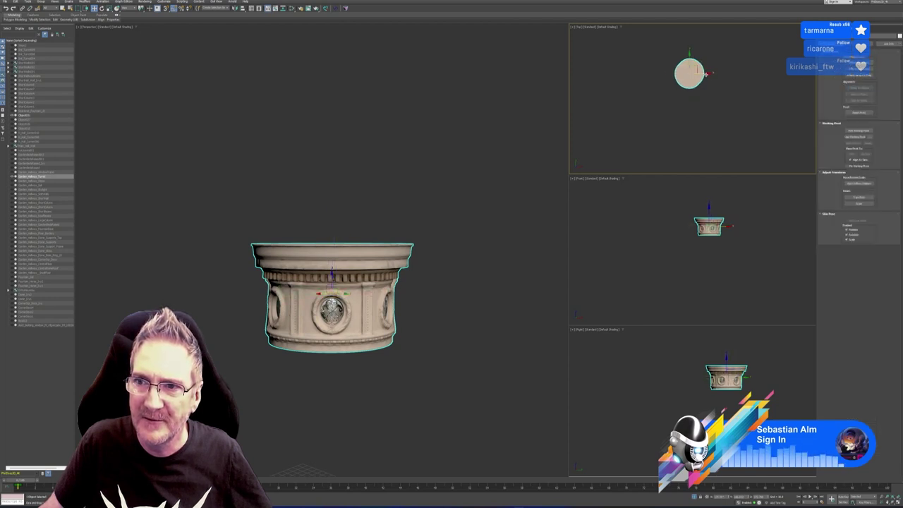
pyautogui.keyDown('shift'); pyautogui.moveTo(705, 75); pyautogui.dragTo(745, 79); pyautogui.keyUp('shift')
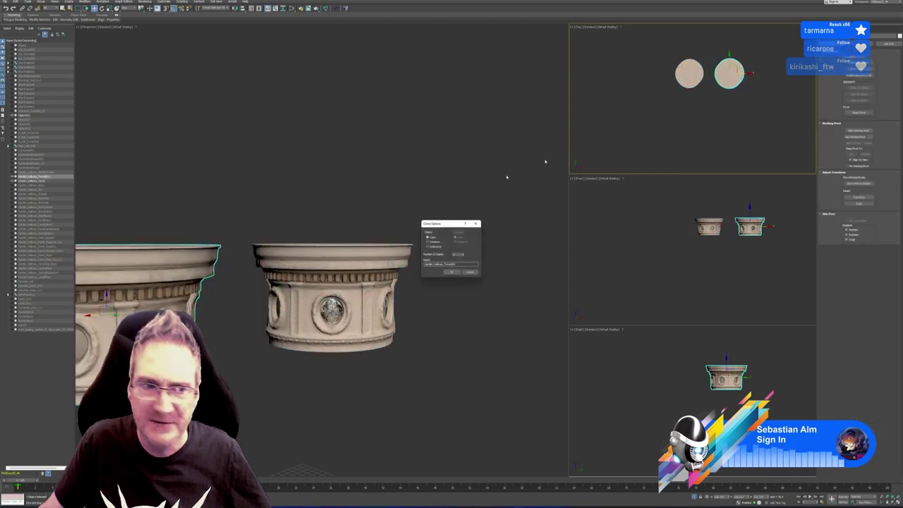
pyautogui.click(451, 274)
pyautogui.scroll(-4, 323, 257)
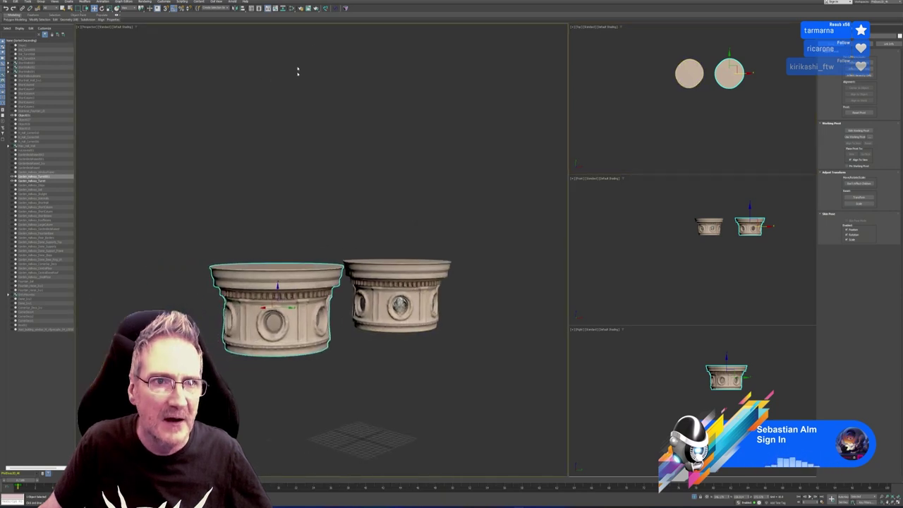
# Send the cloned turret to RizomUV through the RizomUV Bridge as a new mesh.
pyautogui.click(326, 9)
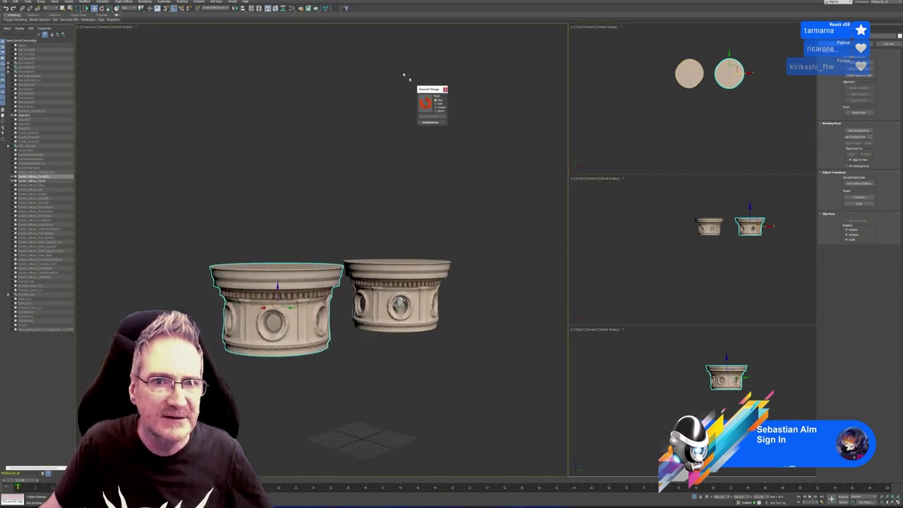
pyautogui.click(429, 109)
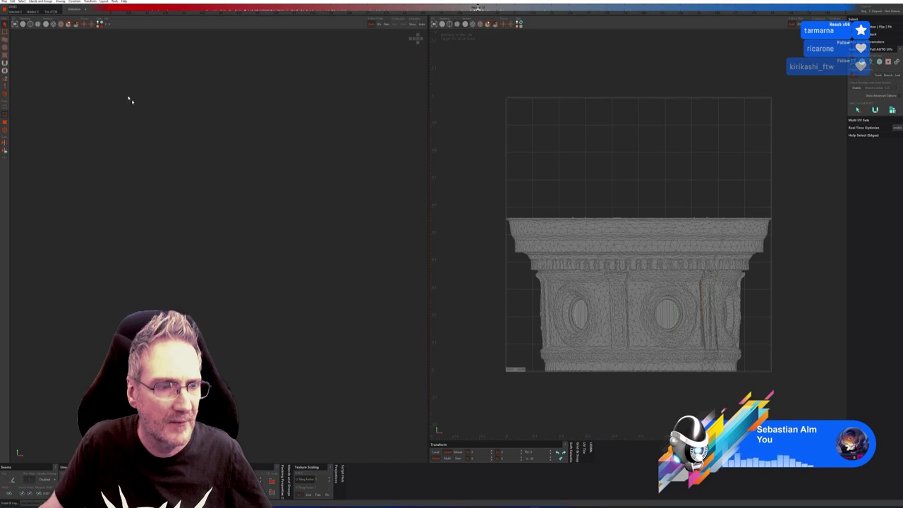
pyautogui.scroll(-5, 203, 171)
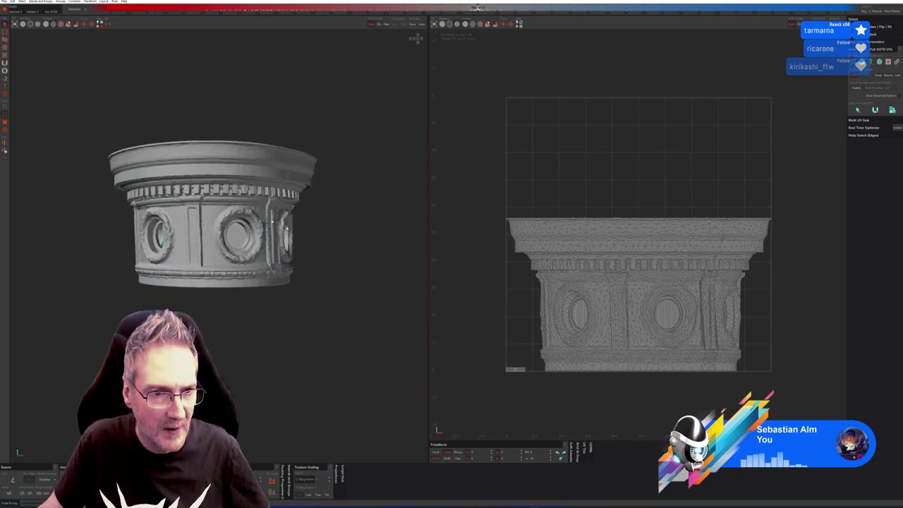
pyautogui.moveTo(289, 227)
pyautogui.keyDown('alt'); pyautogui.mouseDown(button='middle')
pyautogui.moveTo(317, 258)
pyautogui.moveTo(306, 253)
pyautogui.moveTo(274, 298)
pyautogui.moveTo(228, 259)
pyautogui.moveTo(299, 240)
pyautogui.mouseUp(button='middle'); pyautogui.keyUp('alt')
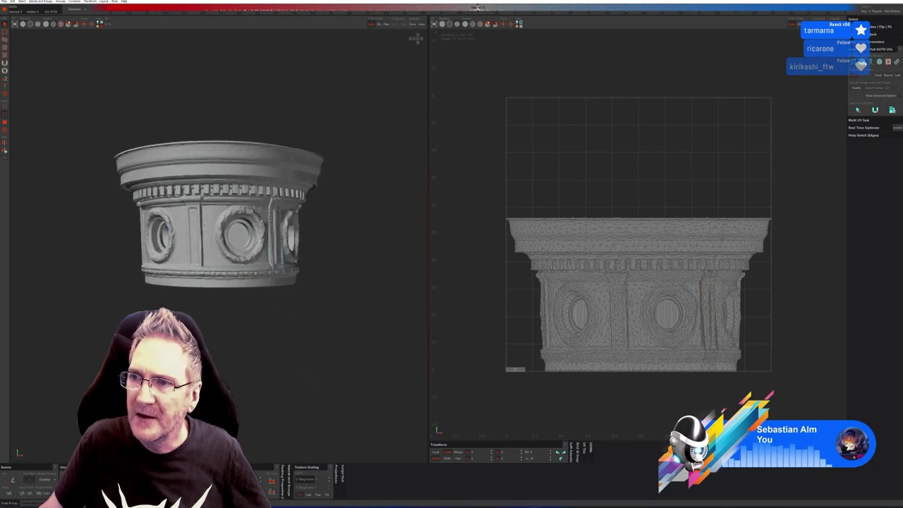
# Try to unwrap and pack the turret with automatically selected seam edges, and undo the attempt.
pyautogui.click(858, 109)
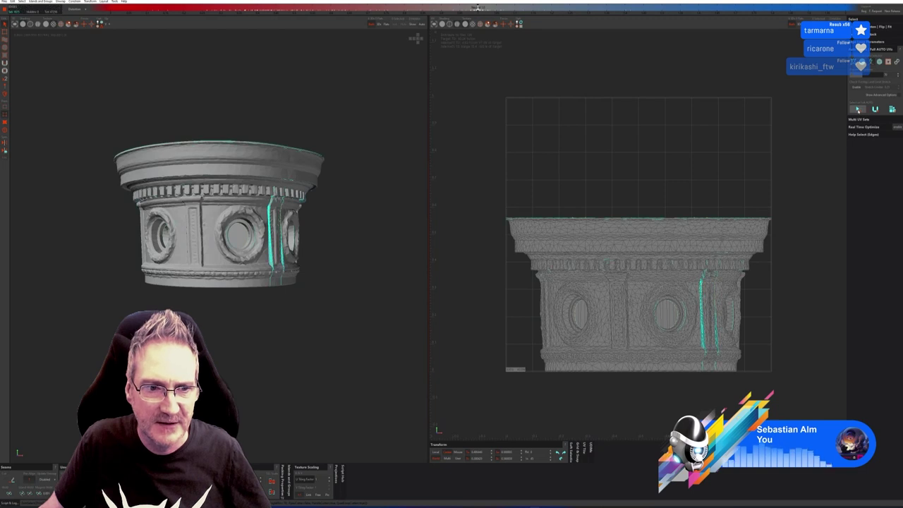
pyautogui.click(892, 110)
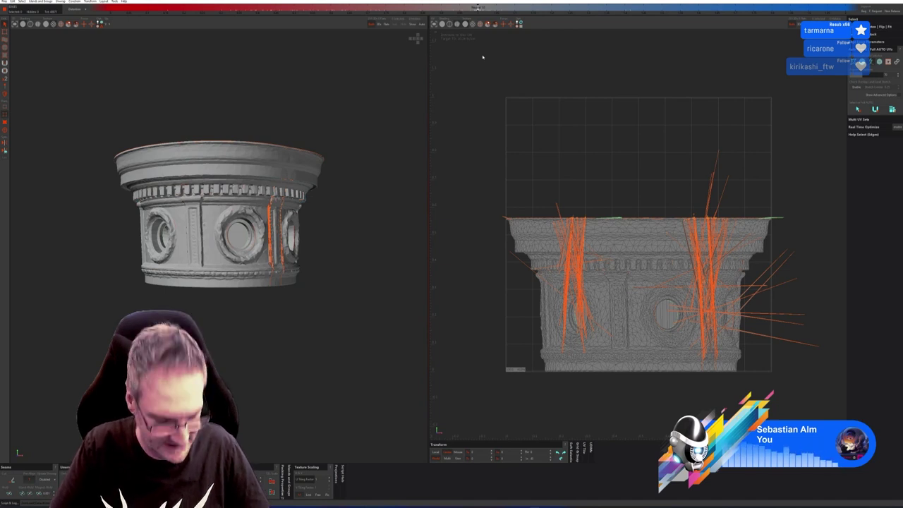
pyautogui.hotkey('ctrl', 'z')
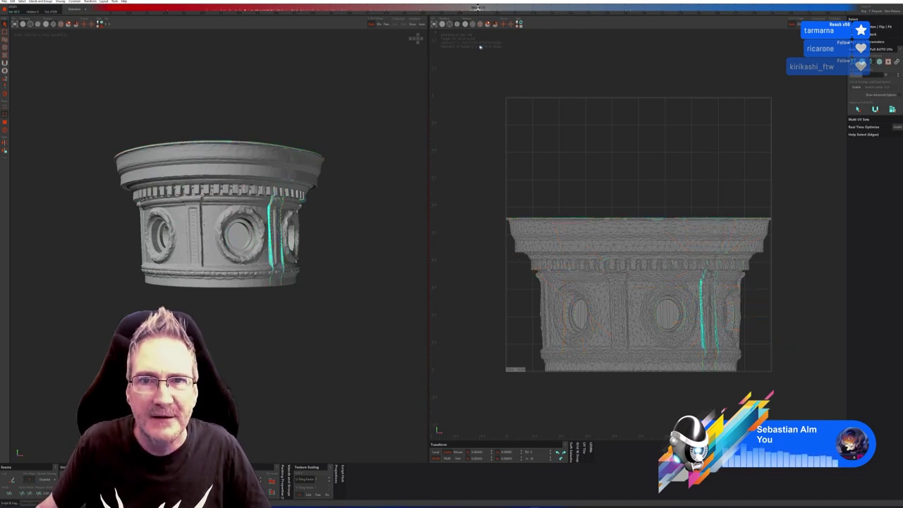
# Deselect the seam edges and display the UV layout shaded without its wireframe.
pyautogui.click(471, 41)
pyautogui.click(442, 24)
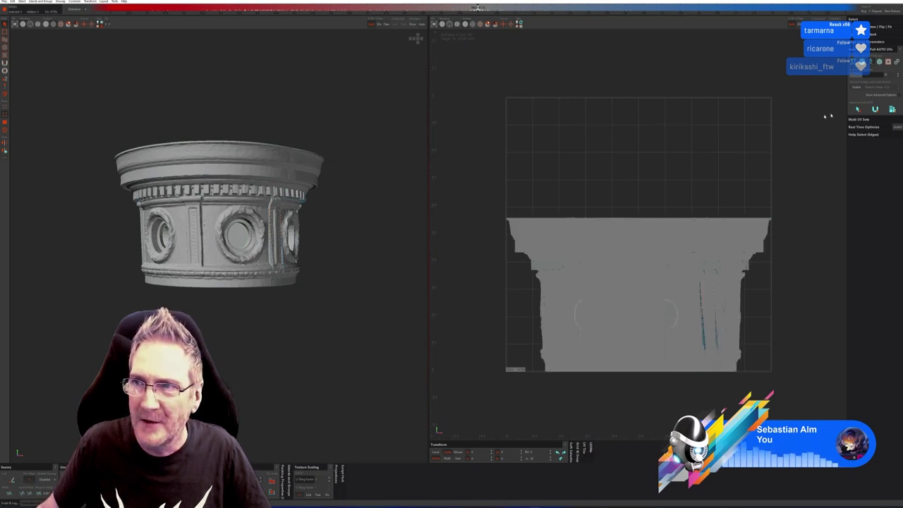
# Try to cut, unwrap and pack the turret with a different automatic seam method, then unfold the islands again.
pyautogui.click(880, 63)
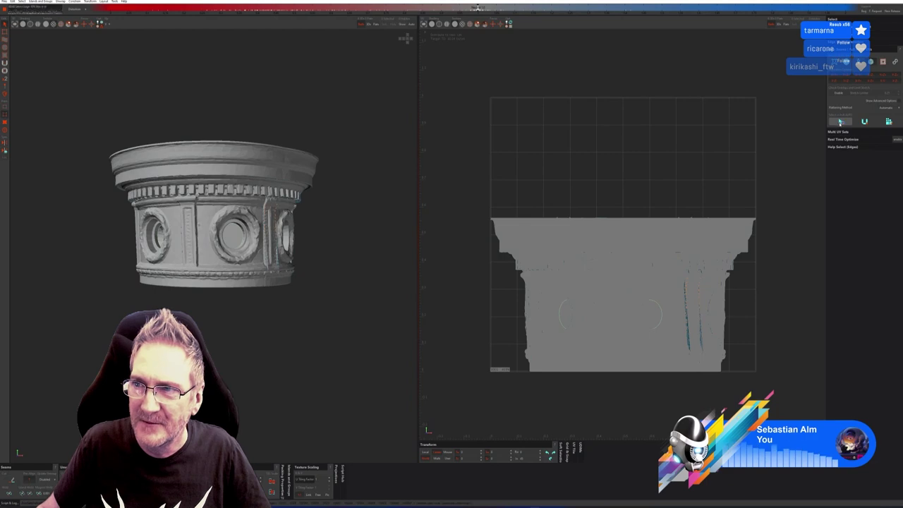
pyautogui.click(838, 121)
pyautogui.click(888, 121)
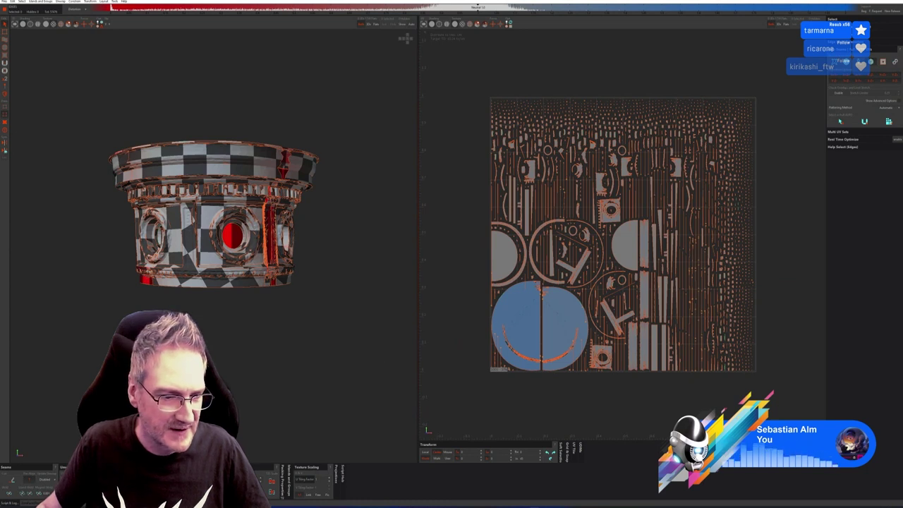
pyautogui.press('u')
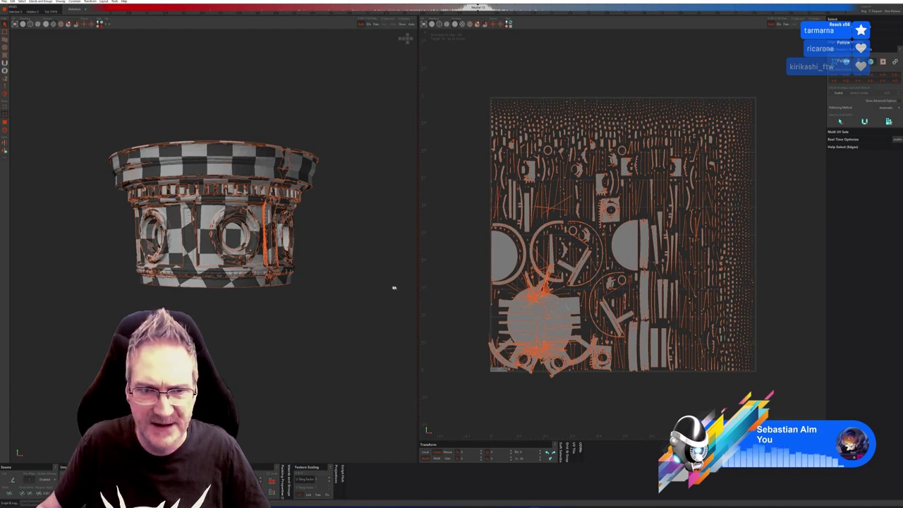
pyautogui.keyDown('alt'); pyautogui.moveTo(350, 288); pyautogui.dragTo(278, 303); pyautogui.keyUp('alt')
pyautogui.scroll(-4, 282, 295)
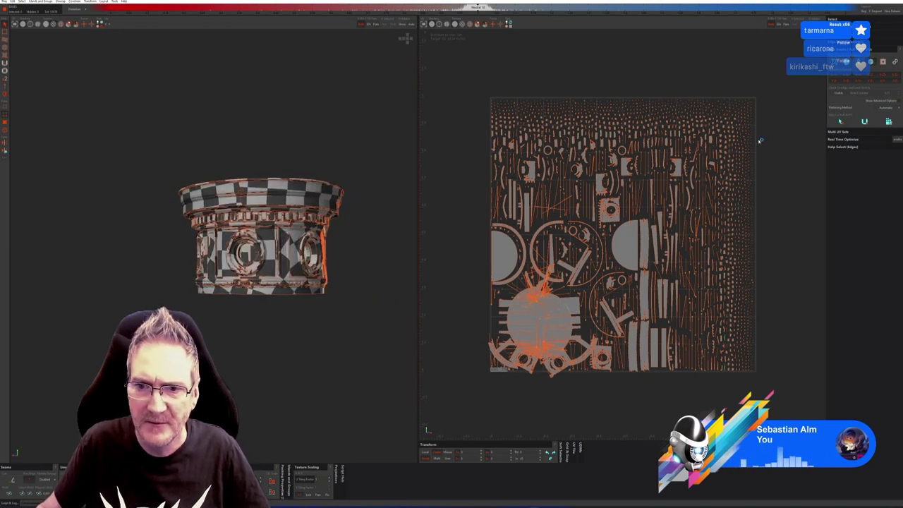
# Undo the automatic cutting, unwrapping and packing of the turret's UVs.
pyautogui.hotkey('ctrl', 'z')
pyautogui.hotkey('ctrl', 'z')
pyautogui.hotkey('ctrl', 'z')
pyautogui.hotkey('ctrl', 'z')
pyautogui.hotkey('ctrl', 'z')
pyautogui.hotkey('ctrl', 'z')
pyautogui.hotkey('ctrl', 'z')
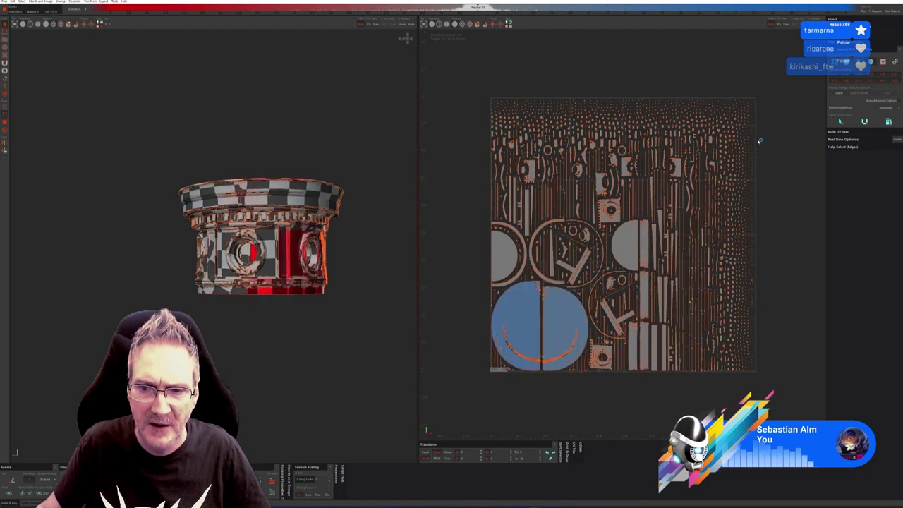
pyautogui.hotkey('ctrl', 'z')
pyautogui.hotkey('ctrl', 'z')
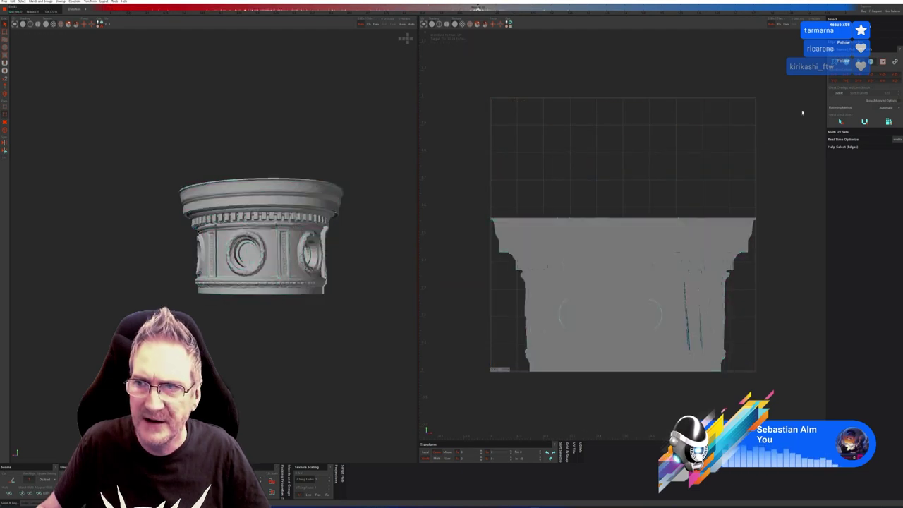
# Auto-select the turret's seams with the Trunk, Branch and Leaf method, then unwrap and pack its UVs.
pyautogui.click(859, 62)
pyautogui.click(859, 110)
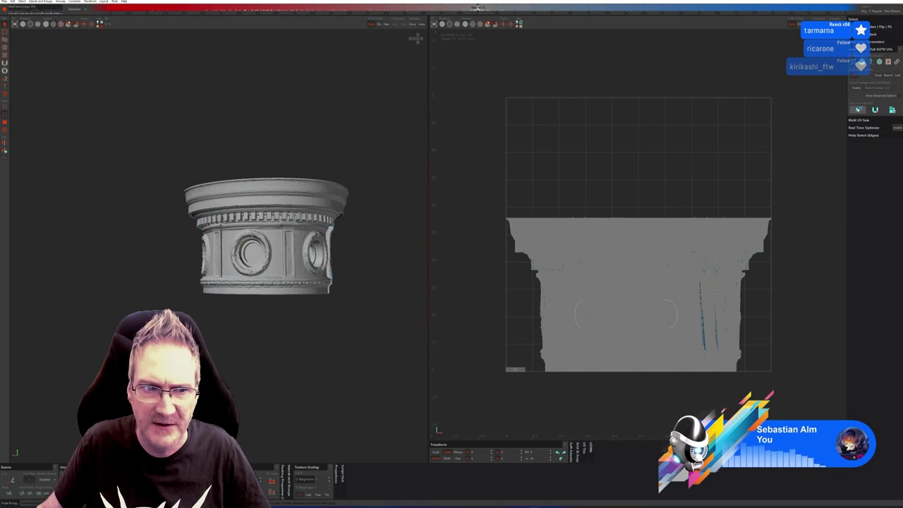
pyautogui.click(859, 110)
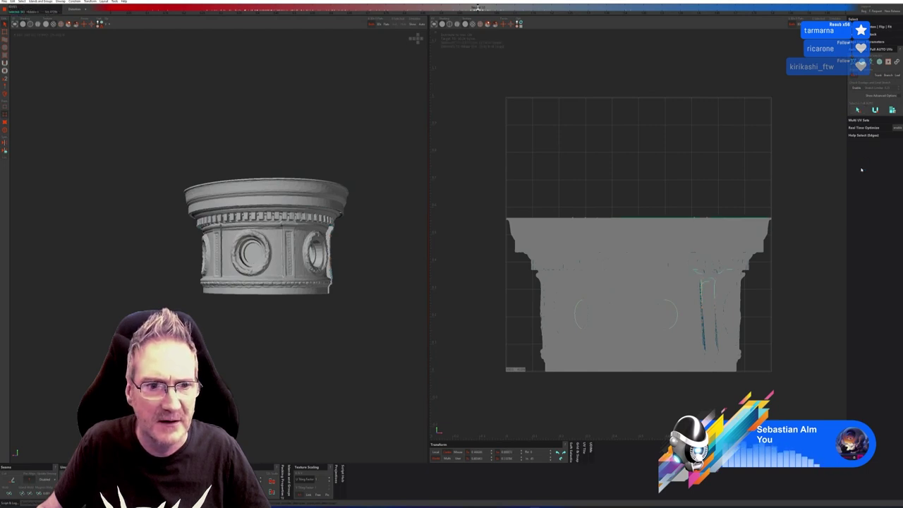
pyautogui.click(875, 110)
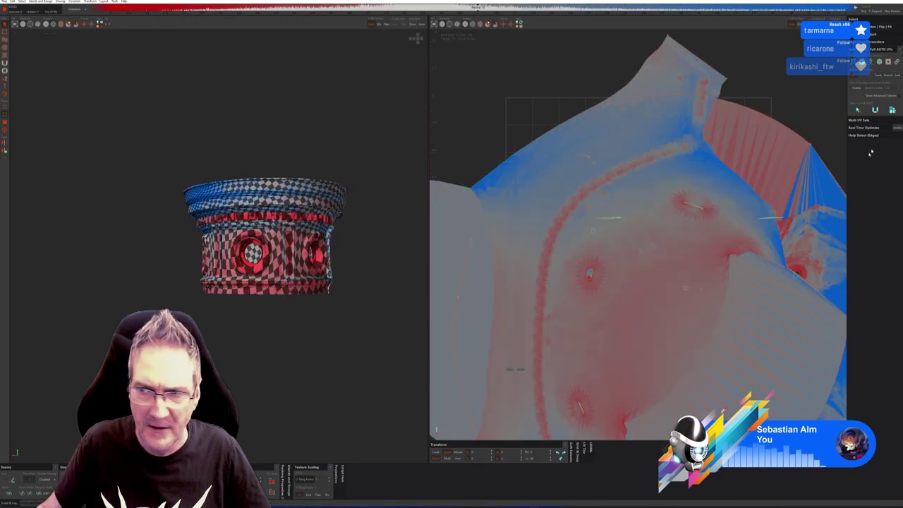
pyautogui.click(892, 110)
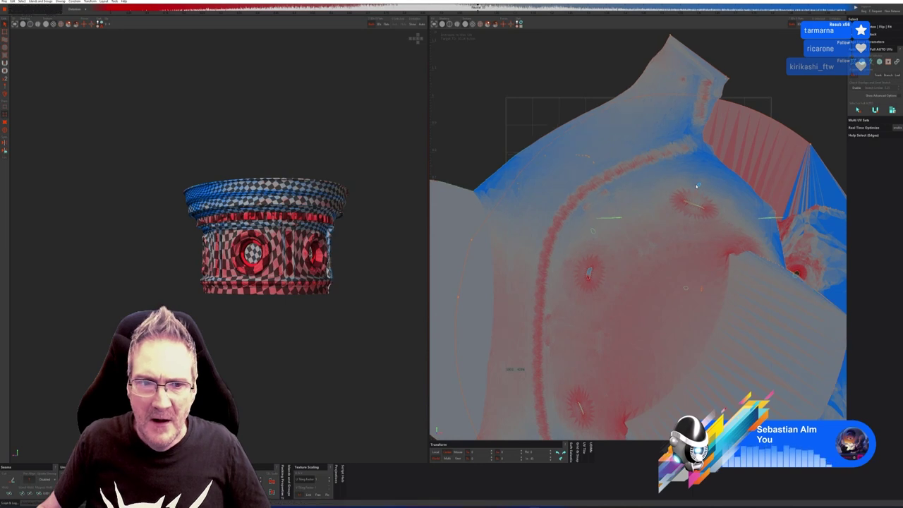
# Try to unfold and repack the turret's two UV islands again.
pyautogui.click(131, 480)
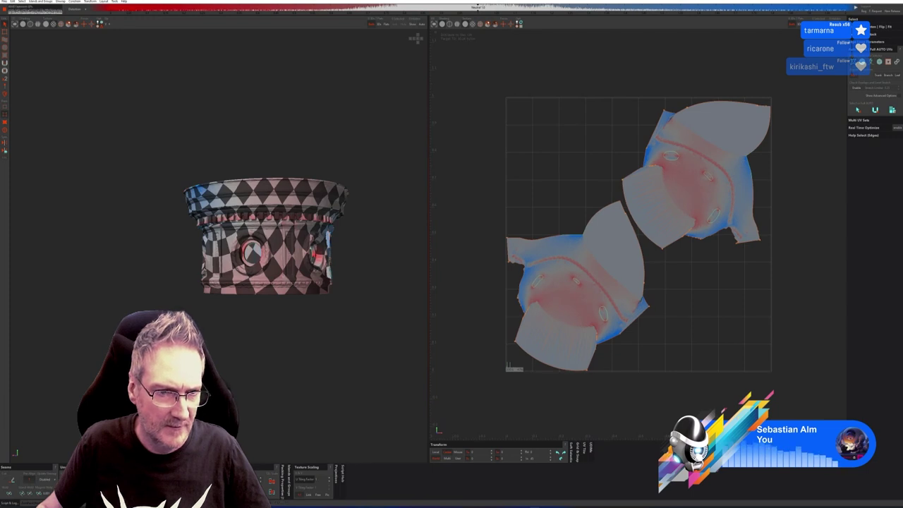
pyautogui.keyDown('alt'); pyautogui.moveTo(229, 370); pyautogui.dragTo(117, 416); pyautogui.keyUp('alt')
pyautogui.moveTo(204, 392); pyautogui.dragTo(206, 367, button='middle')
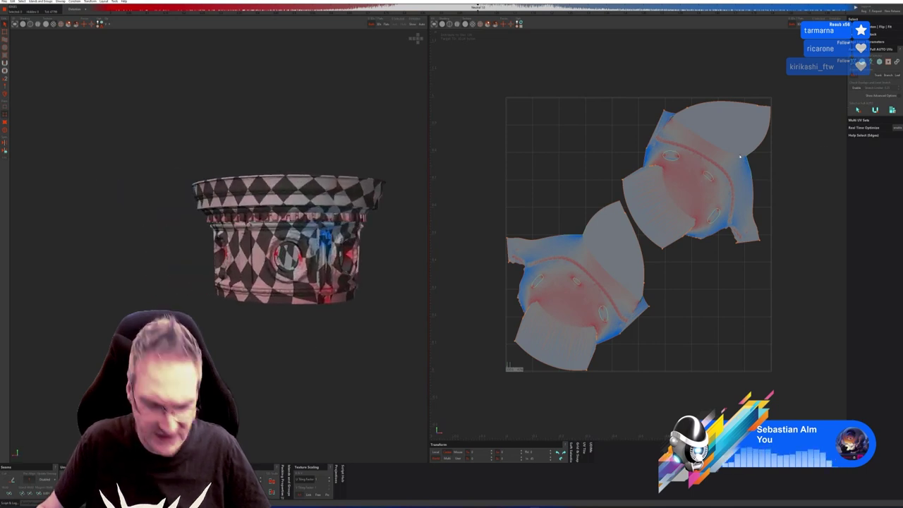
pyautogui.press('u')
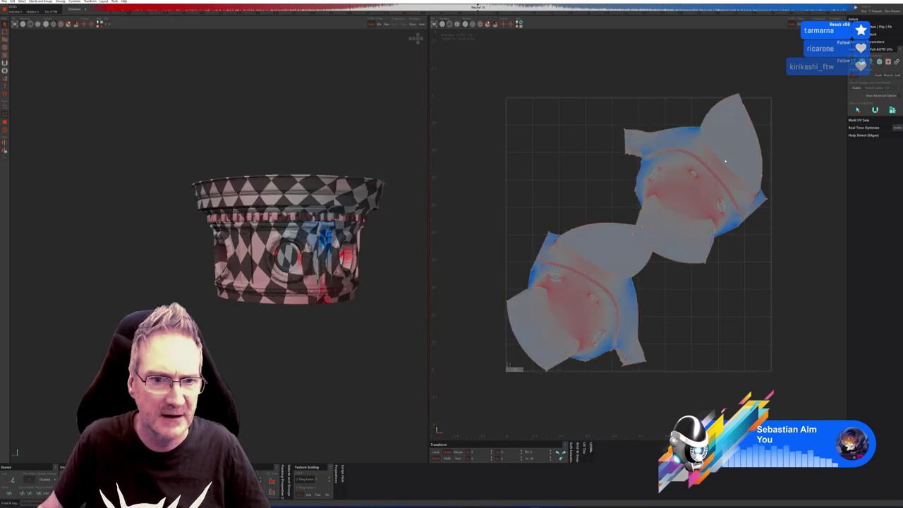
# Undo the repacking, unfolding and seam cutting of the turret, back to its original uncut UV projection.
pyautogui.hotkey('ctrl', 'z')
pyautogui.hotkey('ctrl', 'z')
pyautogui.hotkey('ctrl', 'z')
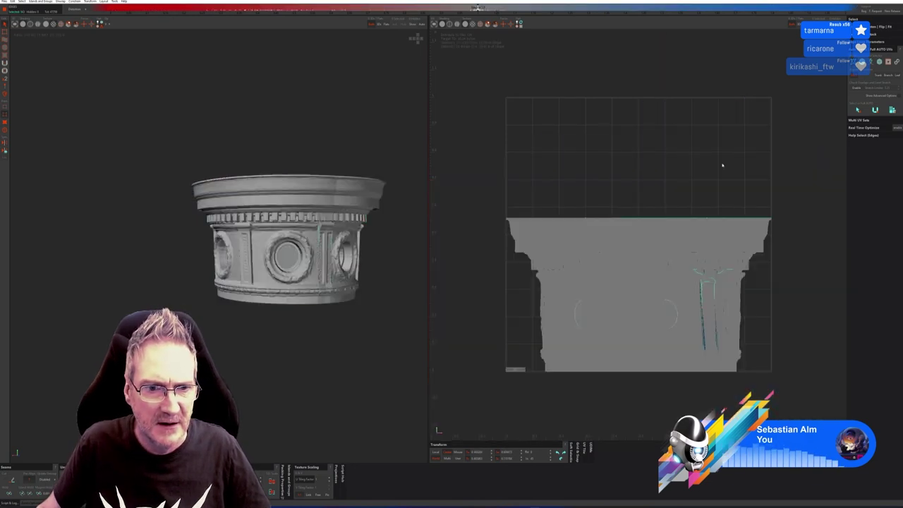
pyautogui.hotkey('ctrl', 'z')
# Try to cut and unwrap the turret with a different automatic seam method, and unfold its islands.
pyautogui.click(861, 63)
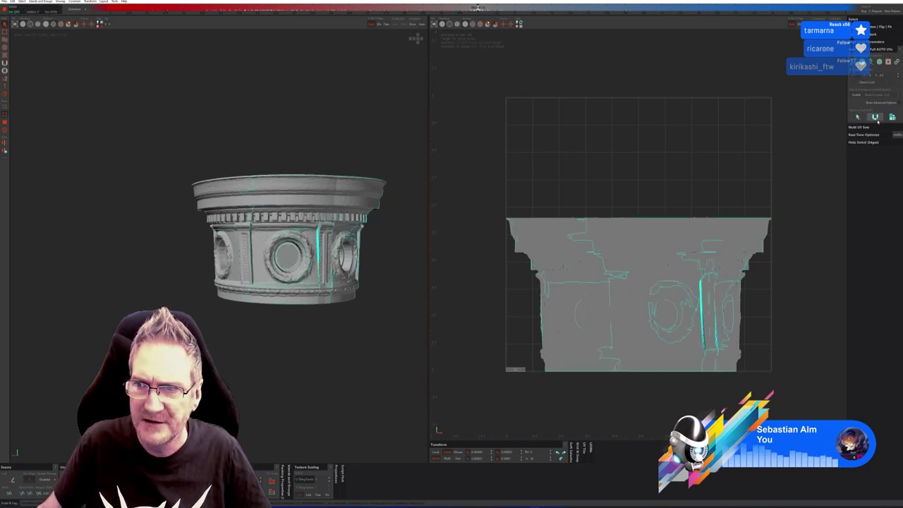
pyautogui.click(875, 118)
pyautogui.click(874, 142)
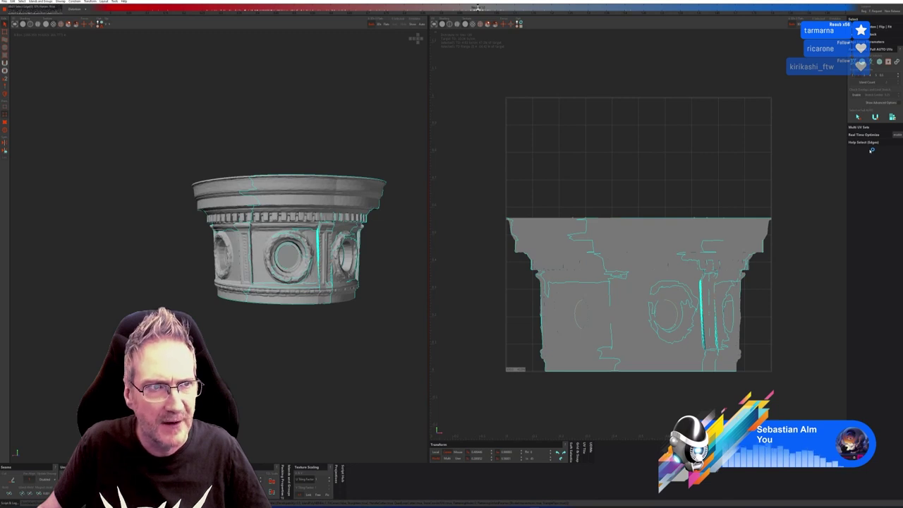
pyautogui.press('u')
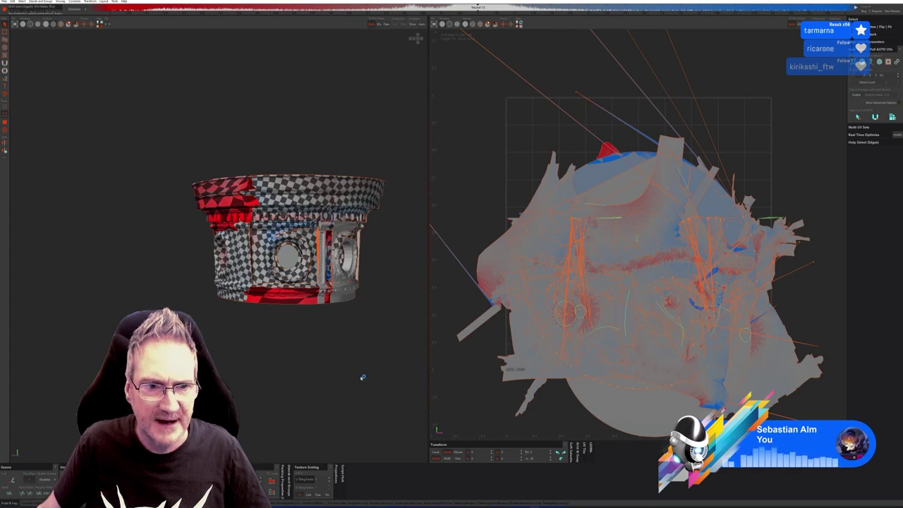
# Undo the alternative automatic seam cutting and unfolding of the turret.
pyautogui.hotkey('ctrl', 'z')
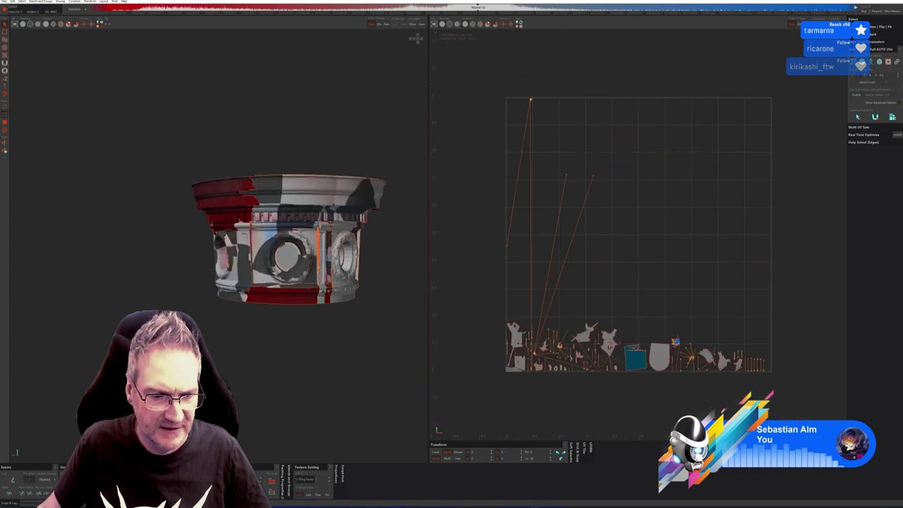
pyautogui.hotkey('ctrl', 'z')
pyautogui.hotkey('ctrl', 'z')
pyautogui.hotkey('ctrl', 'z')
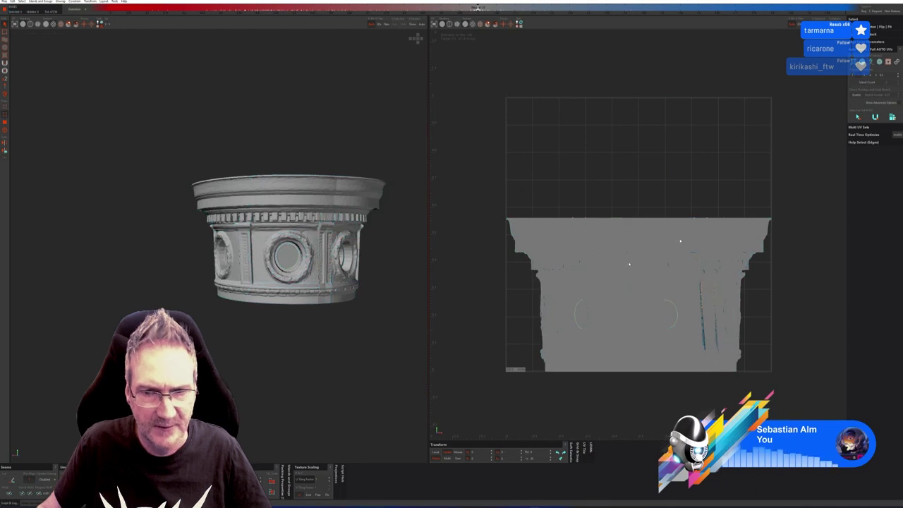
# Cut and unwrap the turret with the Trunk, Branch and Leaf seam method, and unfold its UV islands.
pyautogui.click(879, 62)
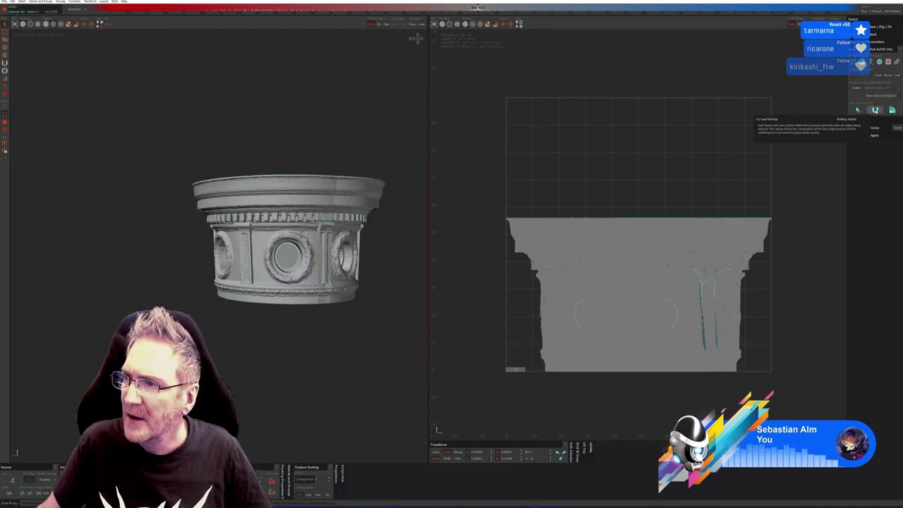
pyautogui.click(875, 110)
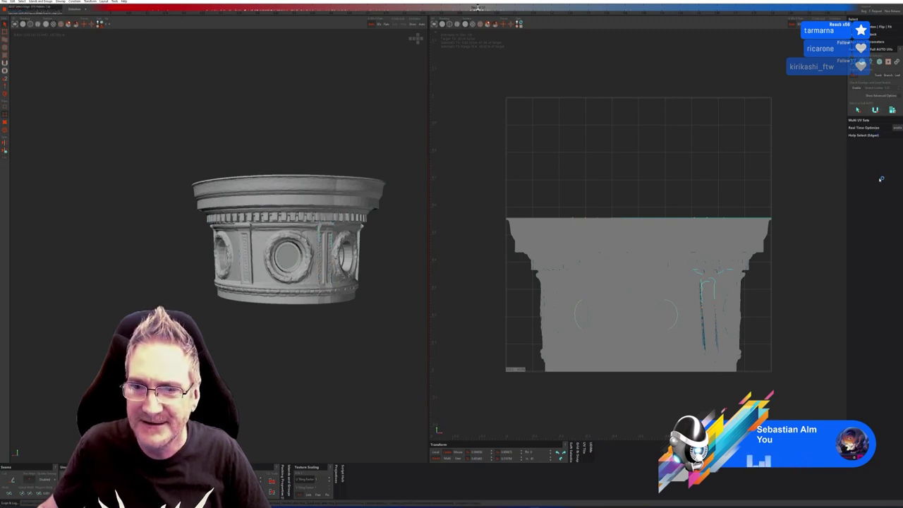
pyautogui.press('u')
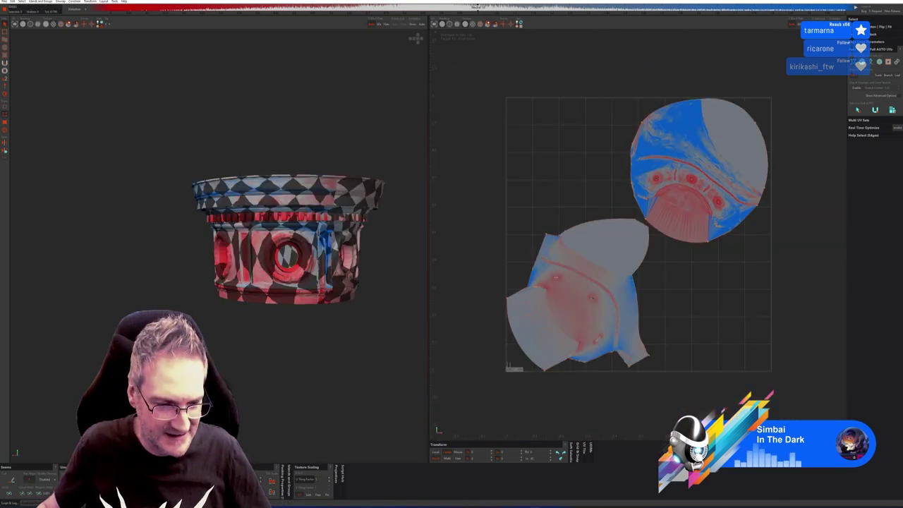
# Optimize the turret's two UV islands to reduce distortion and pack them into the UV tile.
pyautogui.press('o')
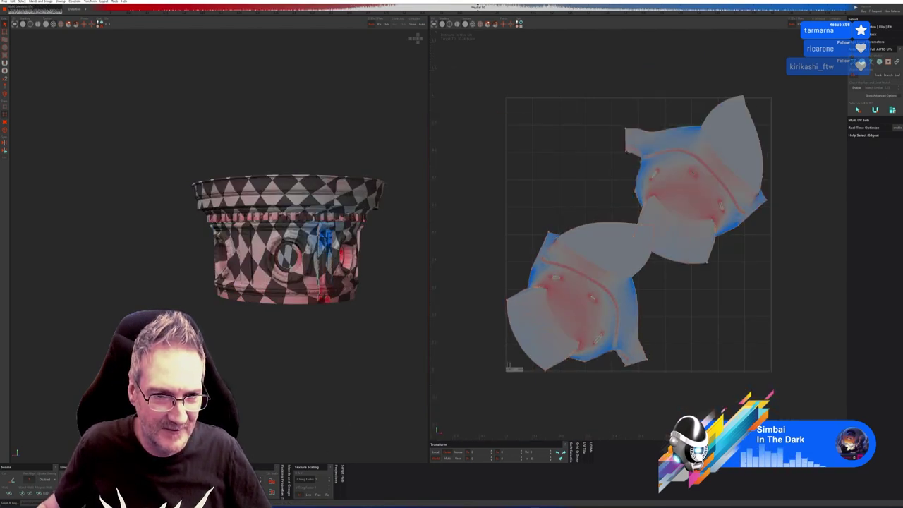
pyautogui.keyDown('alt'); pyautogui.moveTo(402, 303); pyautogui.dragTo(321, 307); pyautogui.keyUp('alt')
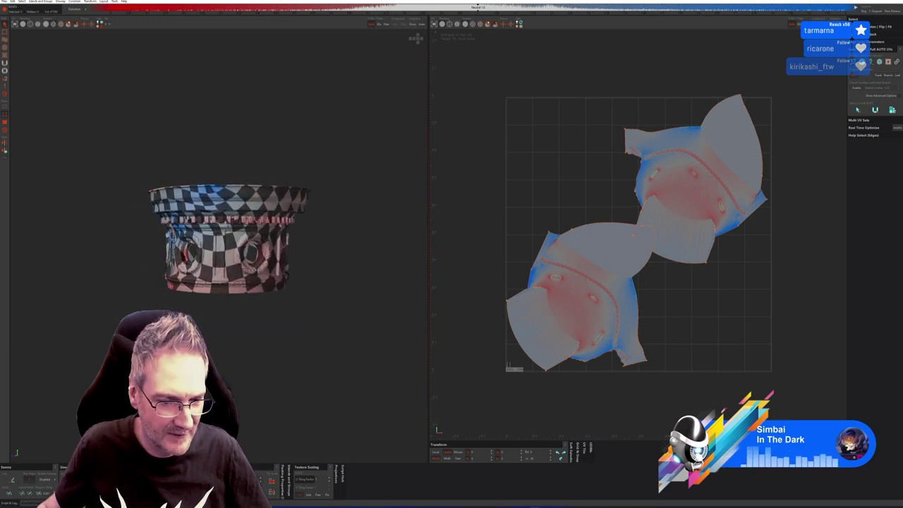
pyautogui.press('p')
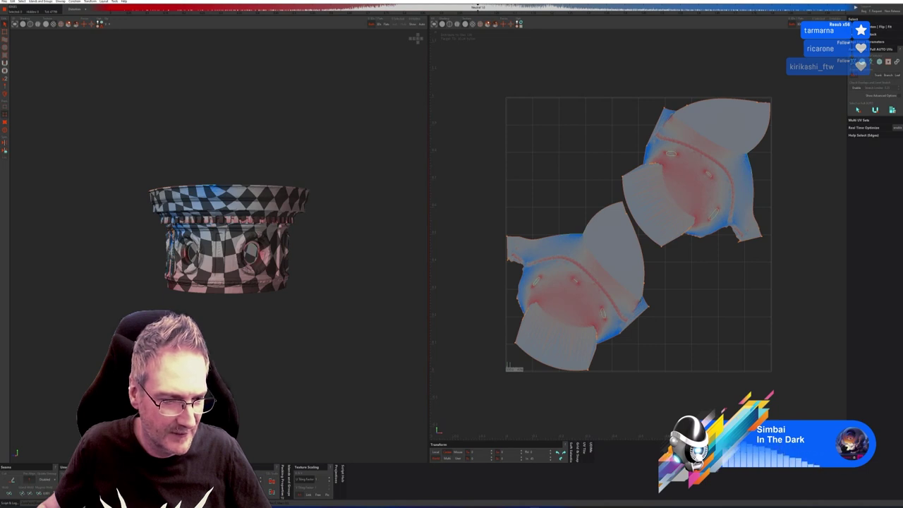
pyautogui.keyDown('alt'); pyautogui.moveTo(199, 360); pyautogui.dragTo(194, 305); pyautogui.keyUp('alt')
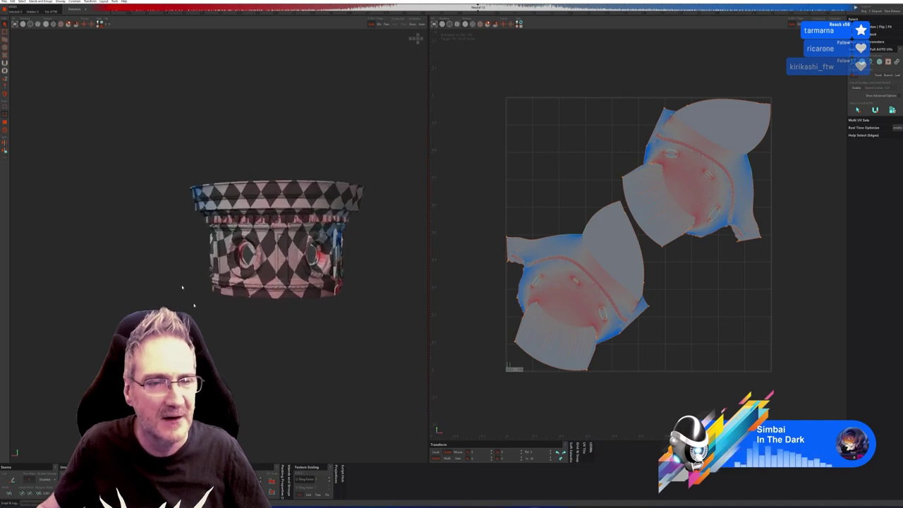
# Save the turret's UV file, switch back to 3ds Max and close the RizomUV Bridge dialog.
pyautogui.click(4, 2)
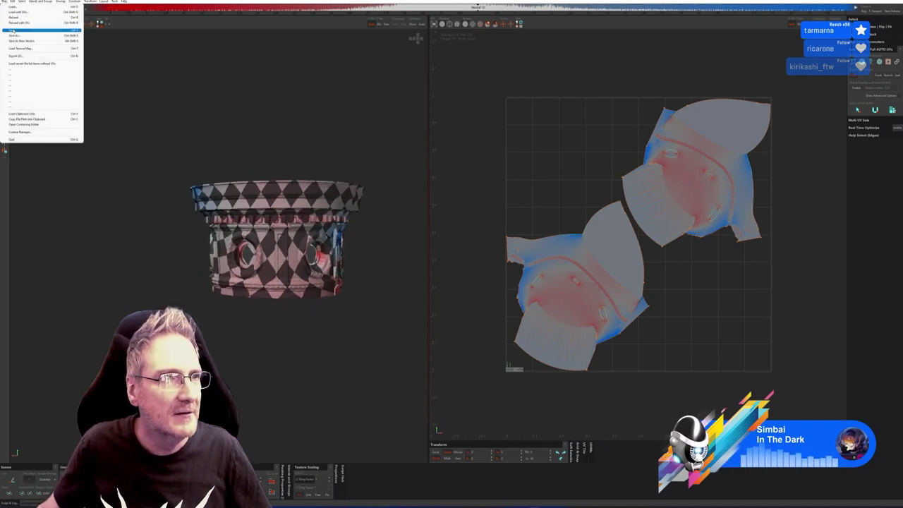
pyautogui.click(13, 29)
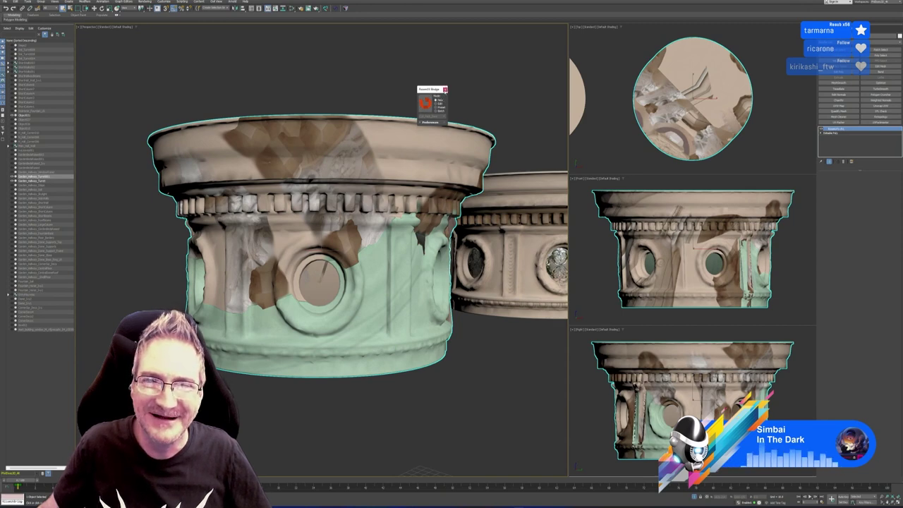
pyautogui.click(445, 90)
# Add an Unwrap UVW modifier to the cloned turret and move its UVs to the next map channel.
pyautogui.scroll(-3, 405, 165)
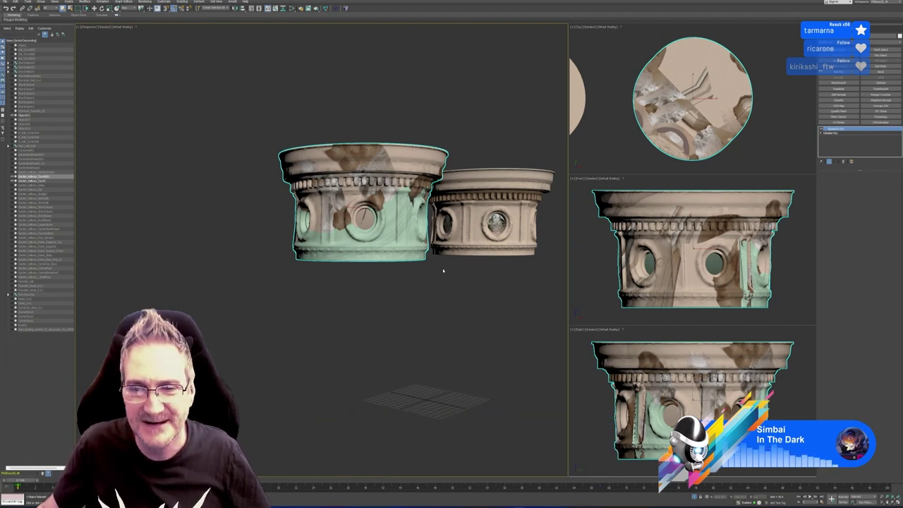
pyautogui.moveTo(441, 261); pyautogui.dragTo(376, 282, button='middle')
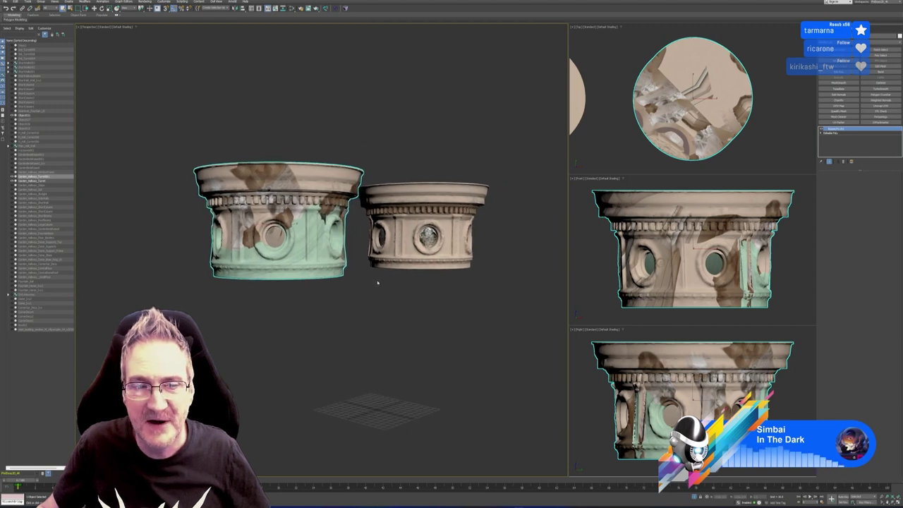
pyautogui.click(881, 108)
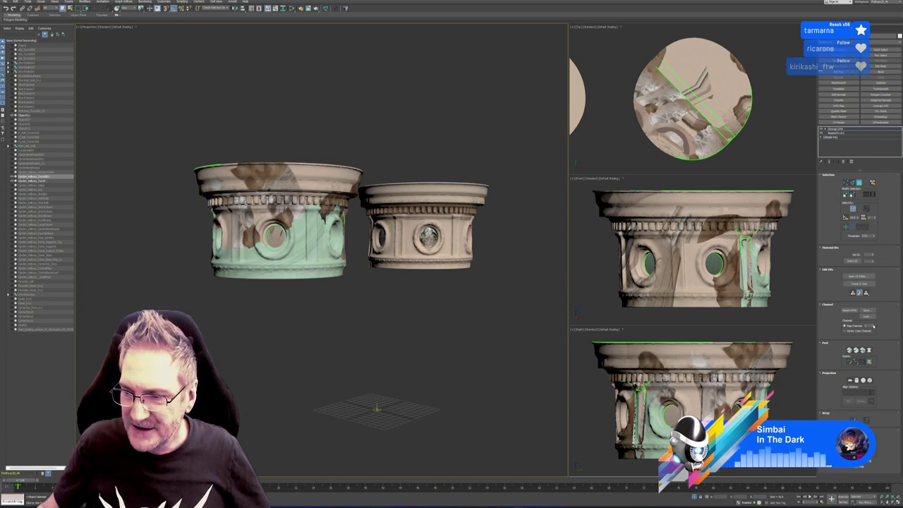
pyautogui.click(873, 326)
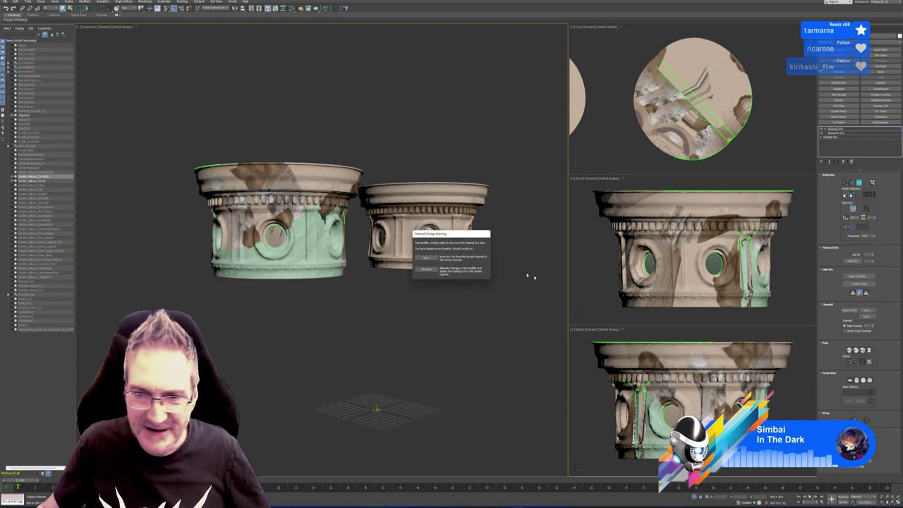
pyautogui.click(425, 258)
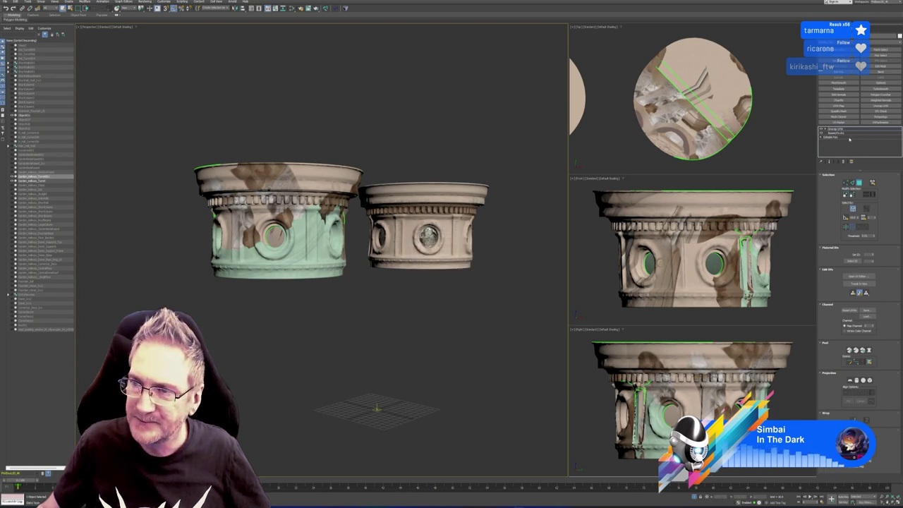
# Copy the Unwrap UVW modifier from the cloned turret and paste it onto the original turret.
pyautogui.click(859, 183)
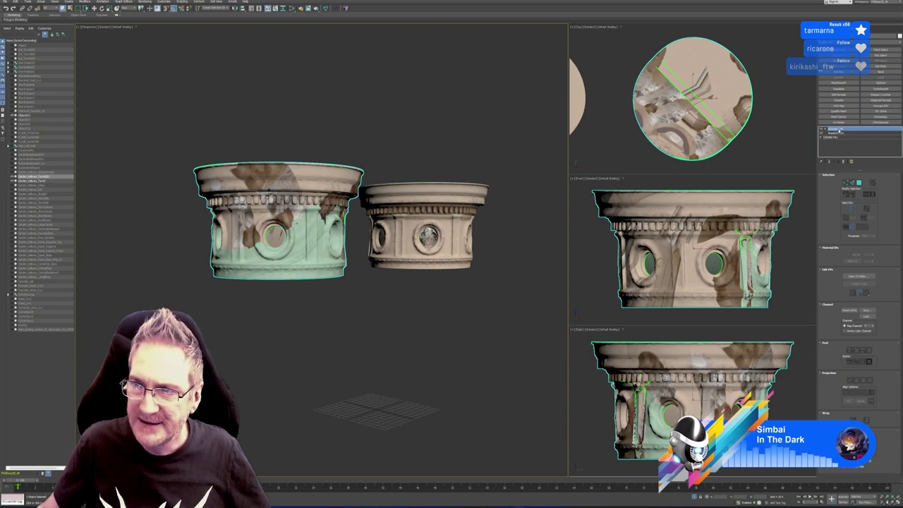
pyautogui.rightClick(843, 131)
pyautogui.click(849, 151)
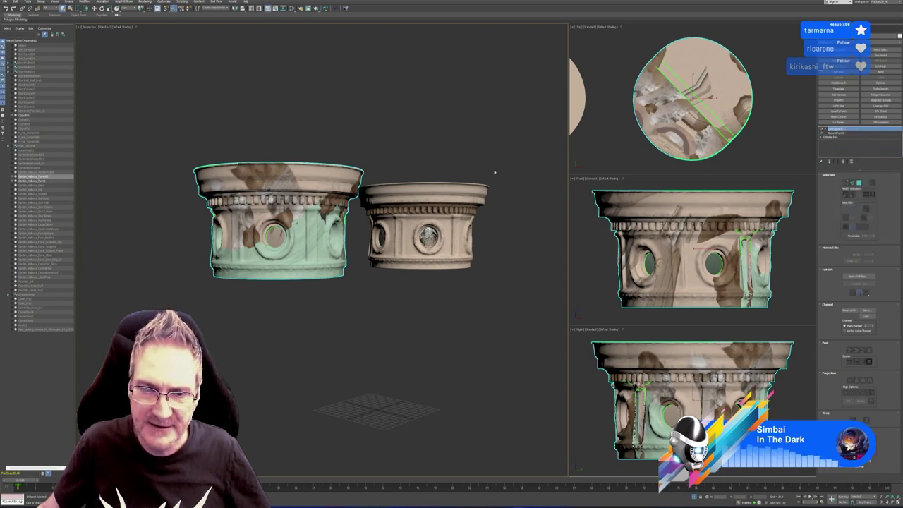
pyautogui.click(464, 189)
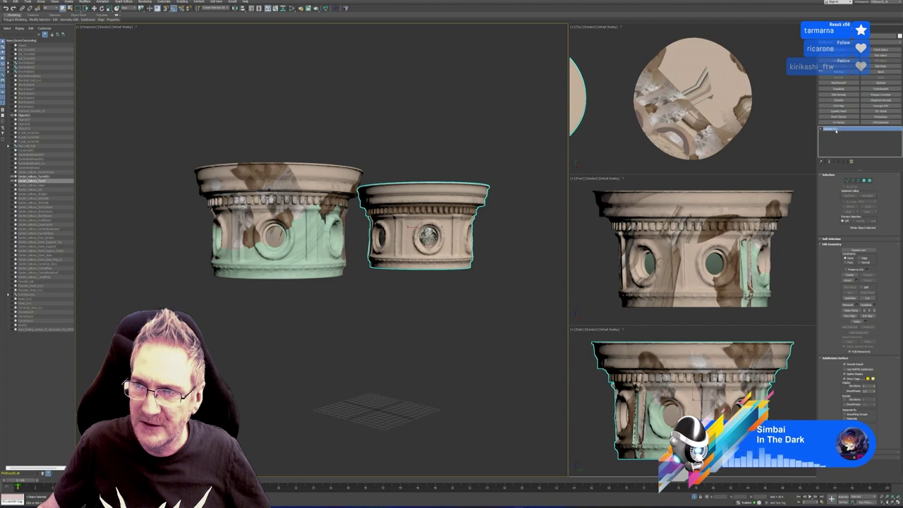
pyautogui.rightClick(836, 131)
pyautogui.click(844, 156)
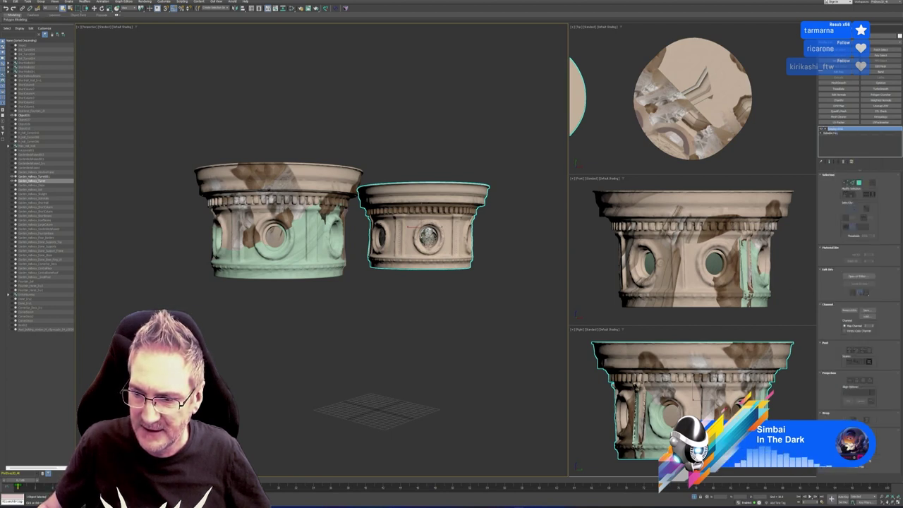
# Delete the cloned turret, keeping the original turret in the scene.
pyautogui.click(331, 257)
pyautogui.press('Delete')
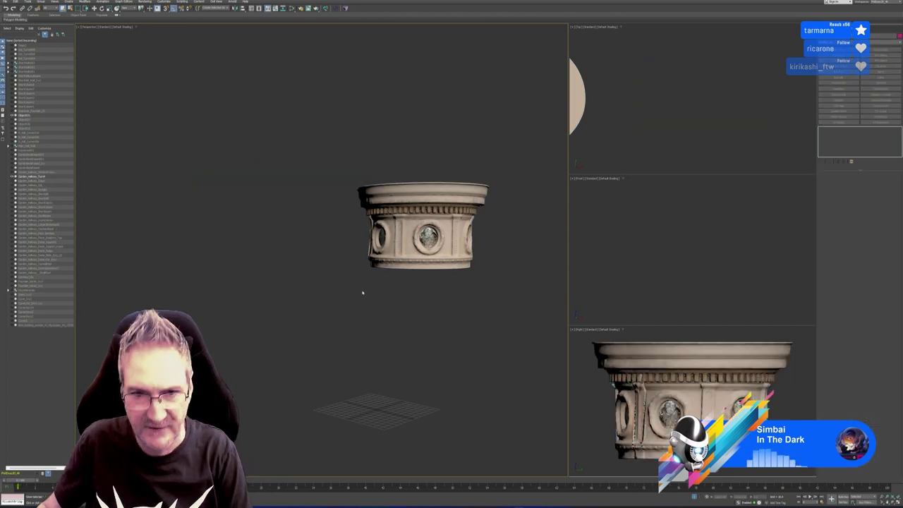
pyautogui.scroll(-1, 413, 284)
pyautogui.moveTo(414, 283); pyautogui.dragTo(385, 305, button='middle')
pyautogui.scroll(2, 431, 265)
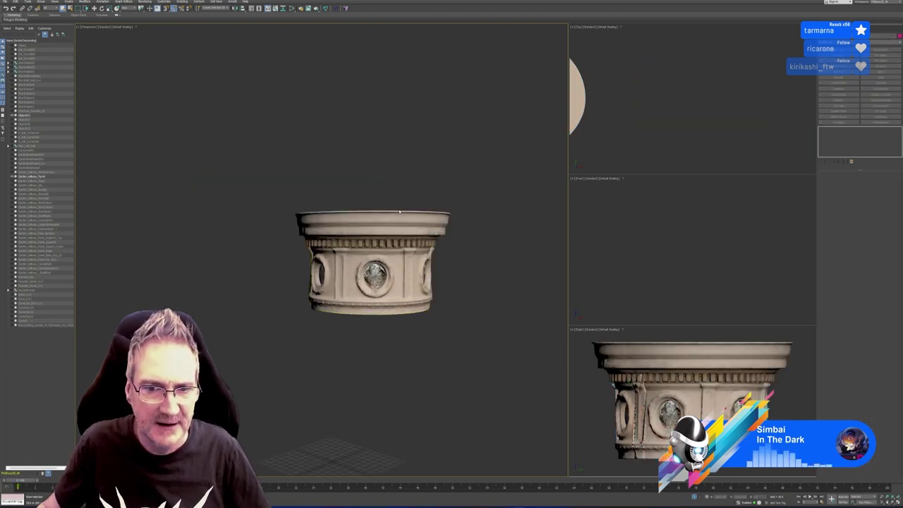
# Open Bake to Texture for the original turret and remove the corner top deco's leftover diffuse map from the baking queue.
pyautogui.click(399, 212)
pyautogui.click(145, 2)
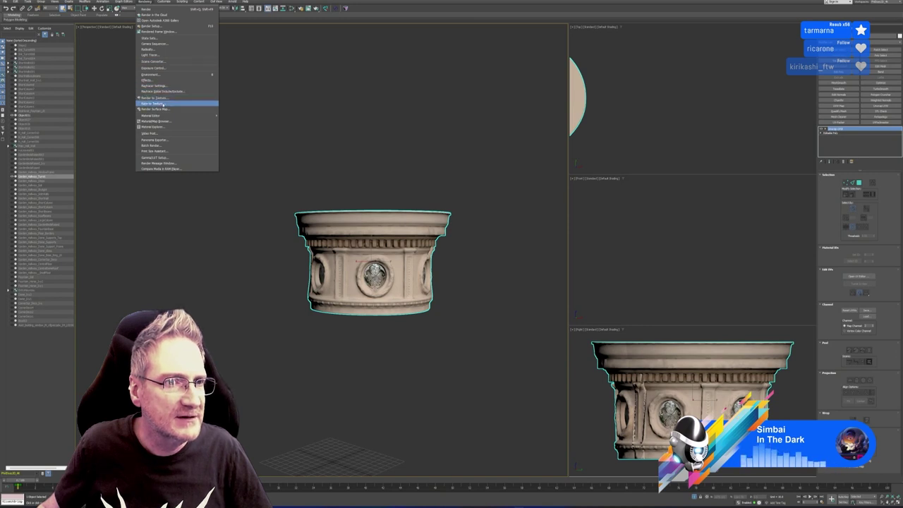
pyautogui.click(163, 98)
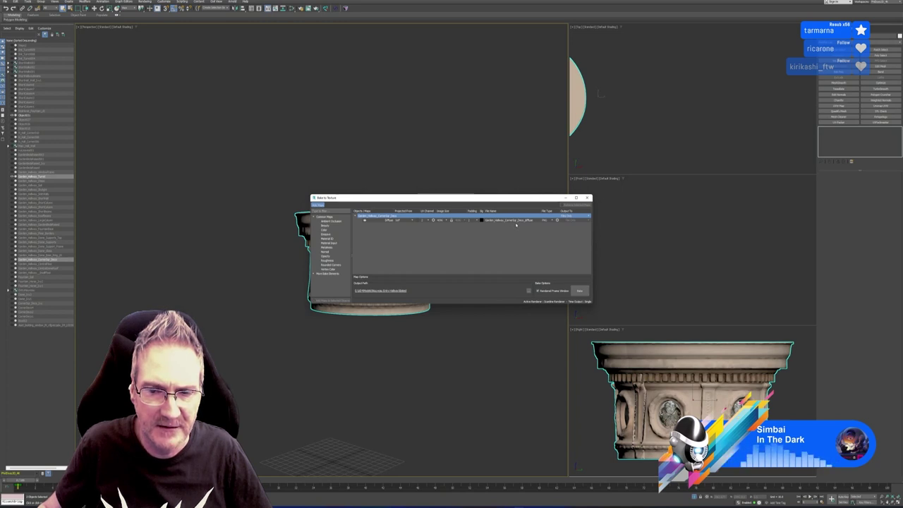
pyautogui.click(514, 221)
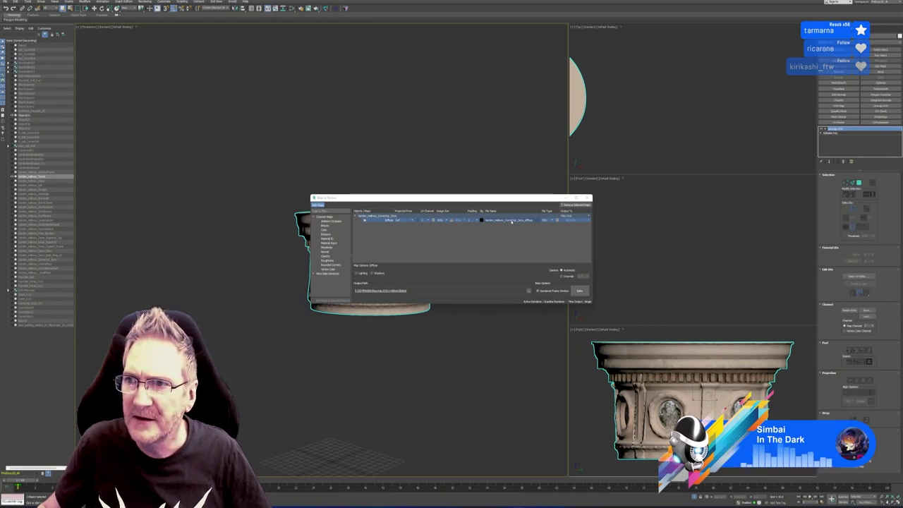
pyautogui.click(512, 221)
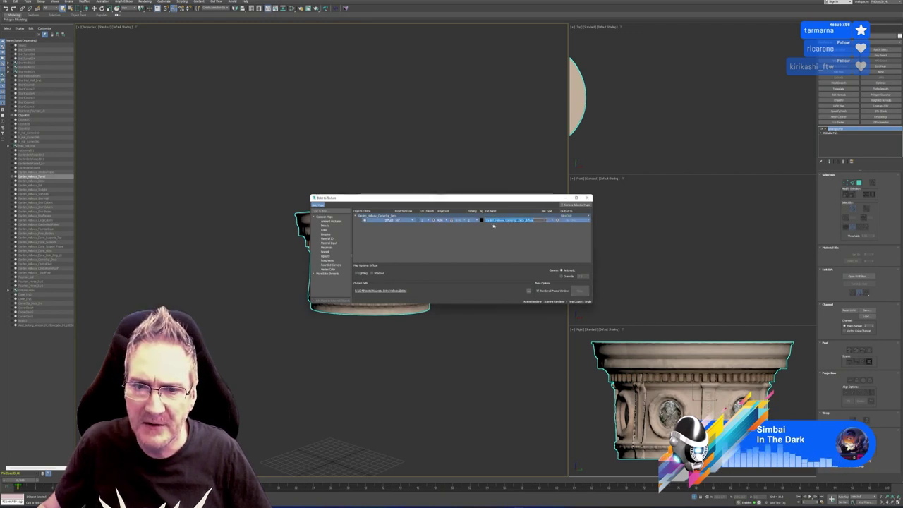
pyautogui.click(576, 205)
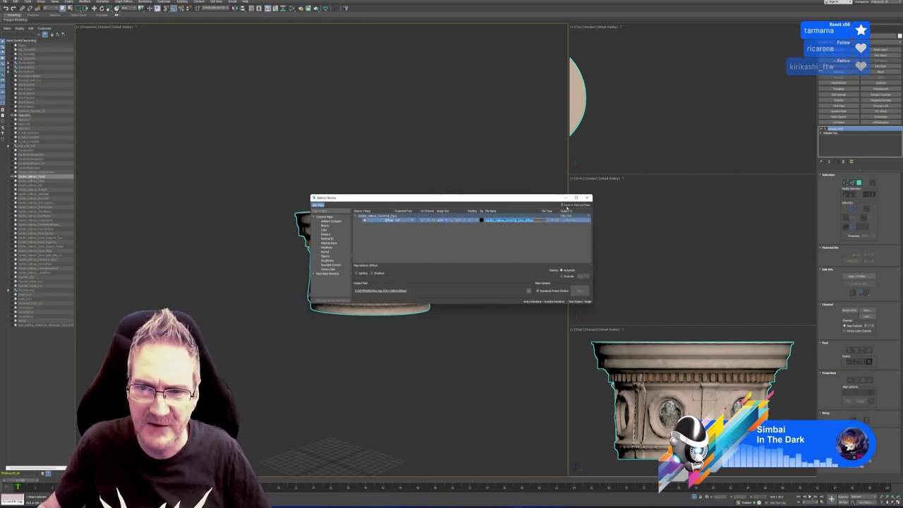
# Add a Scanline Renderer Diffuse map for the turret to the baking queue and adjust its image size.
pyautogui.click(314, 274)
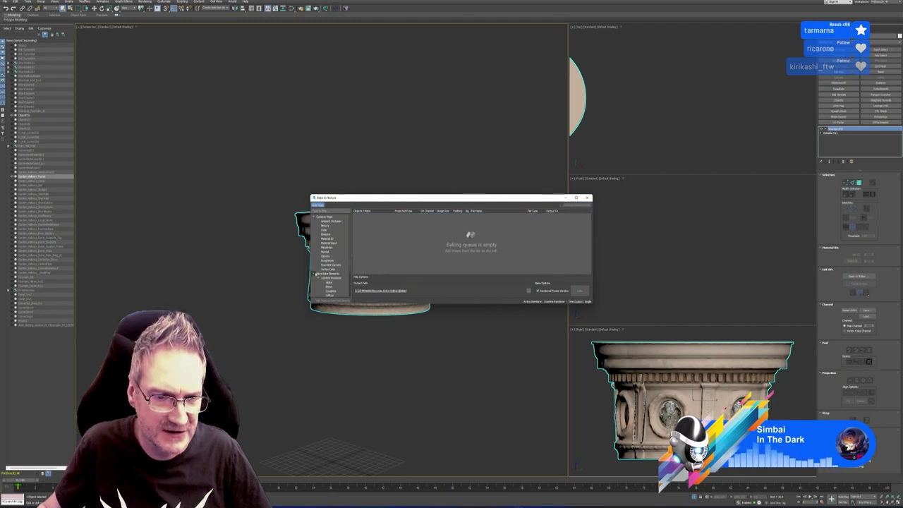
pyautogui.click(332, 296)
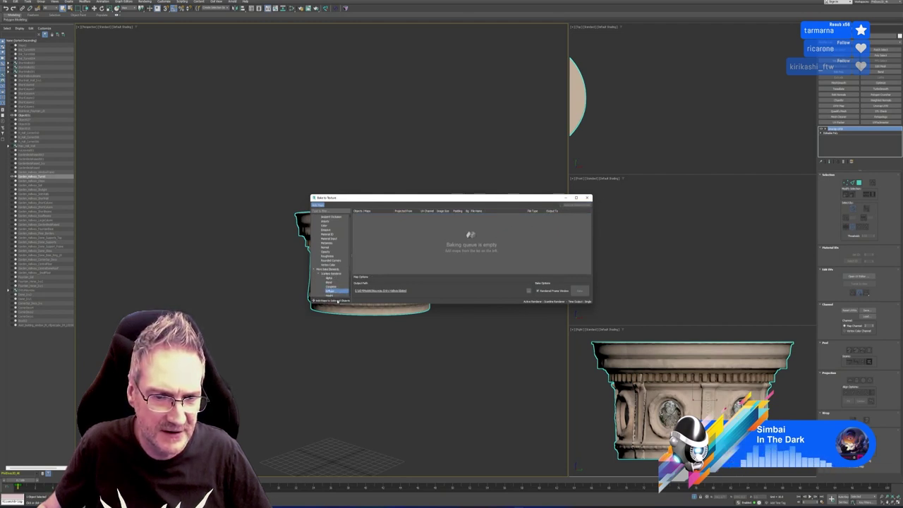
pyautogui.click(337, 301)
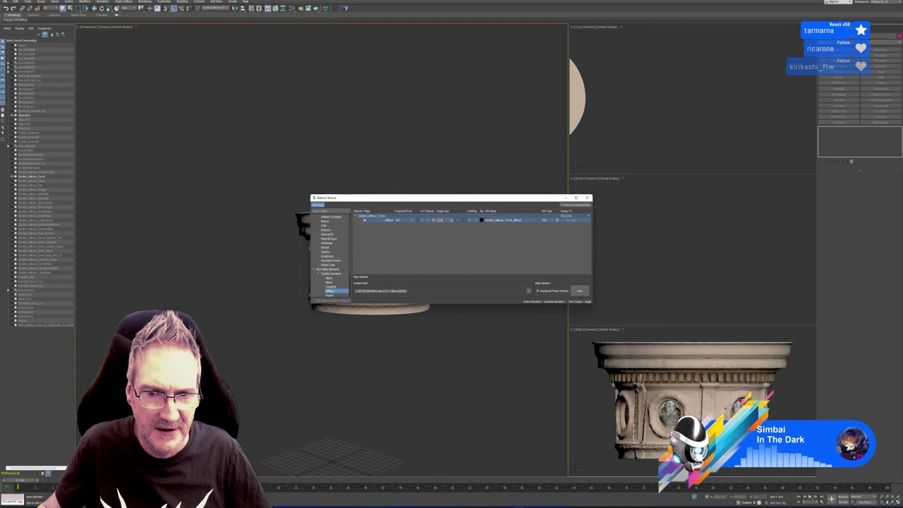
pyautogui.click(445, 221)
pyautogui.click(441, 239)
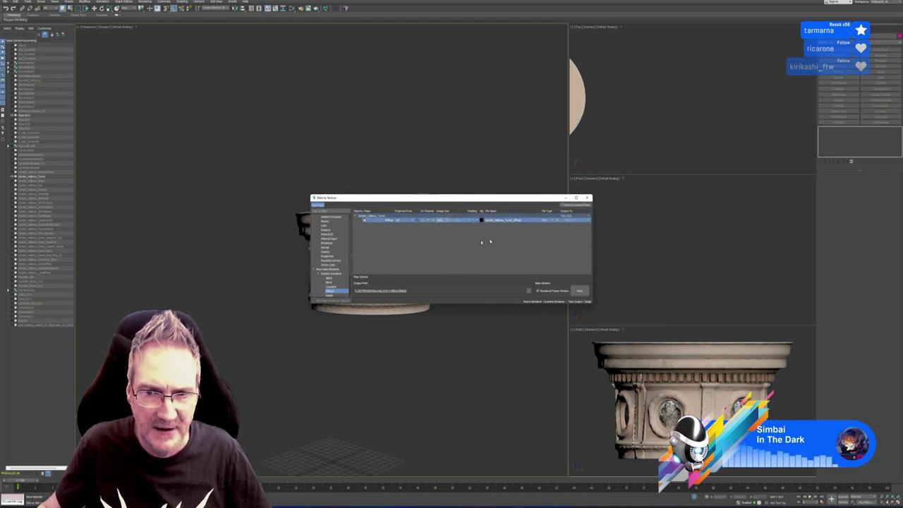
pyautogui.click(512, 224)
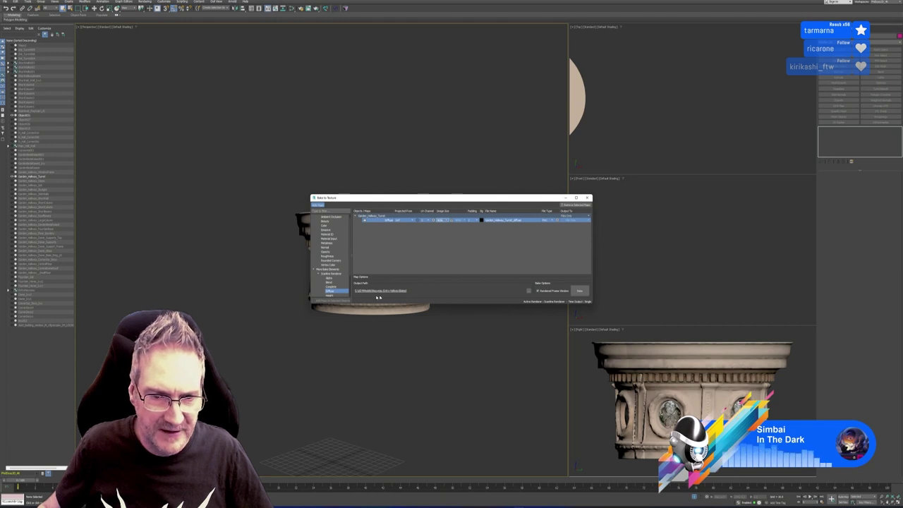
# Bake the turret's diffuse map and leave Bake to Texture once the bake has finished.
pyautogui.click(579, 291)
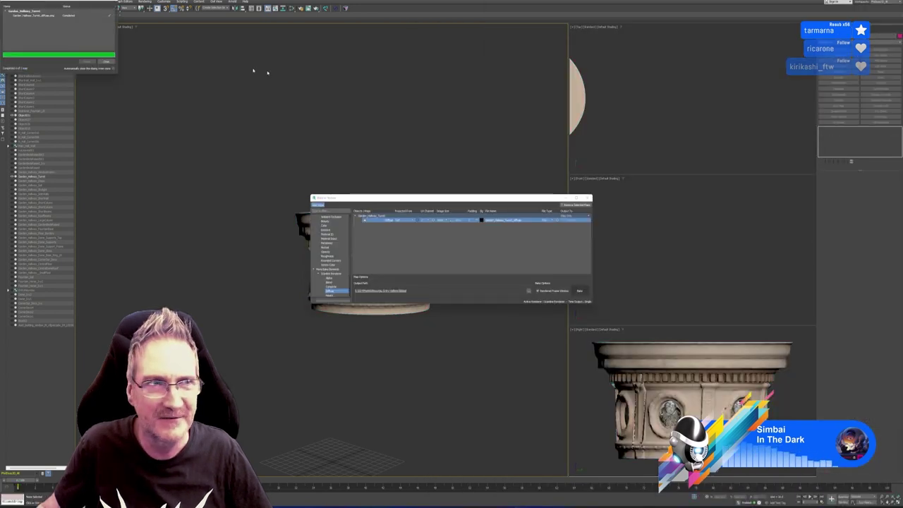
pyautogui.click(106, 61)
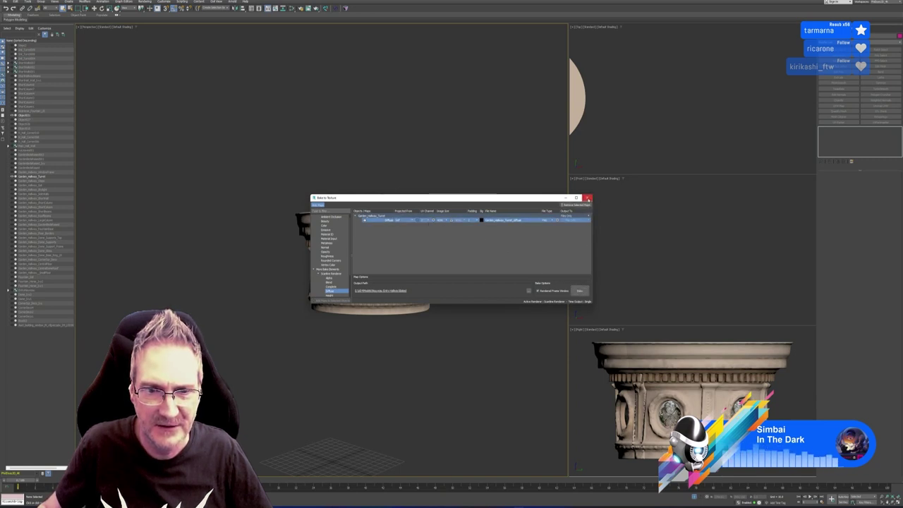
pyautogui.click(587, 199)
# Examine the original turret's UV layout in the UV editor.
pyautogui.click(445, 225)
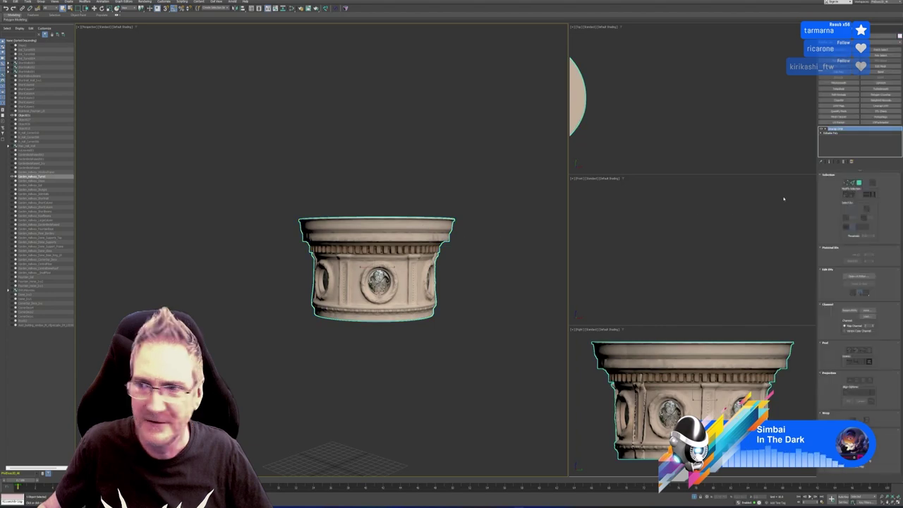
pyautogui.click(858, 275)
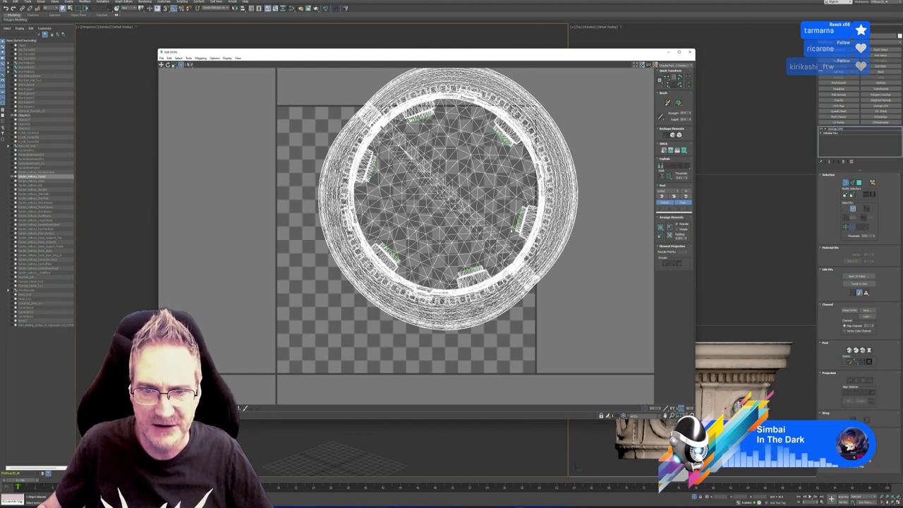
pyautogui.click(689, 51)
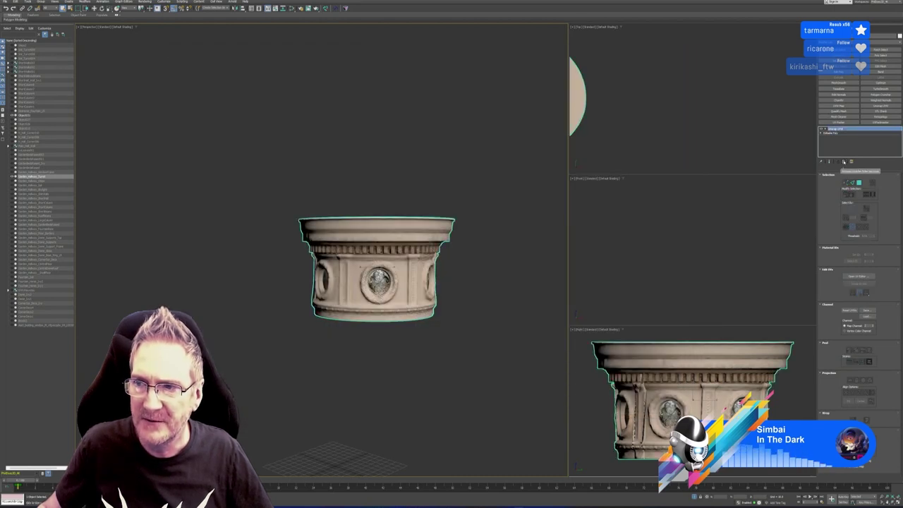
# Undo the recent changes to bring the deleted turret clone back into the scene.
pyautogui.hotkey('ctrl', 'd')
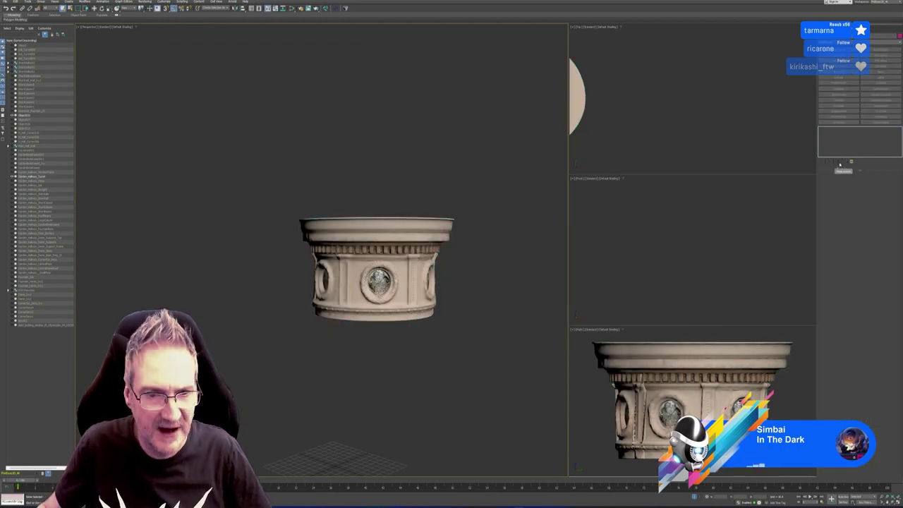
pyautogui.hotkey('ctrl', 'z')
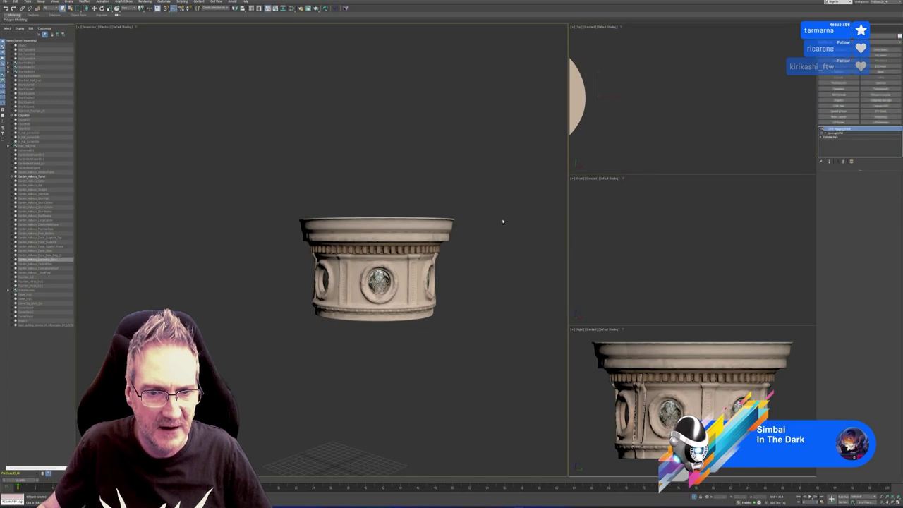
pyautogui.hotkey('ctrl', 'z')
pyautogui.moveTo(290, 178); pyautogui.dragTo(307, 169, button='middle')
pyautogui.click(307, 170)
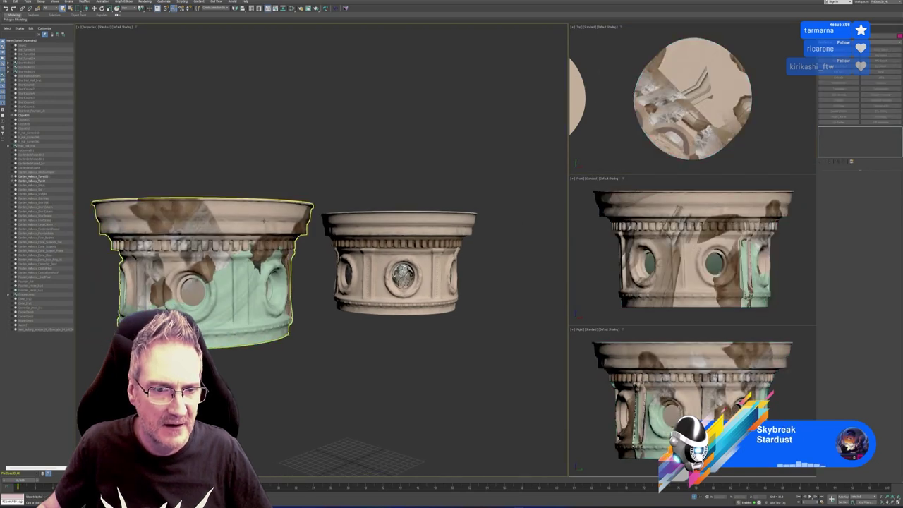
# Examine the restored turret clone's unwrapped UV layout in the UV editor.
pyautogui.click(265, 221)
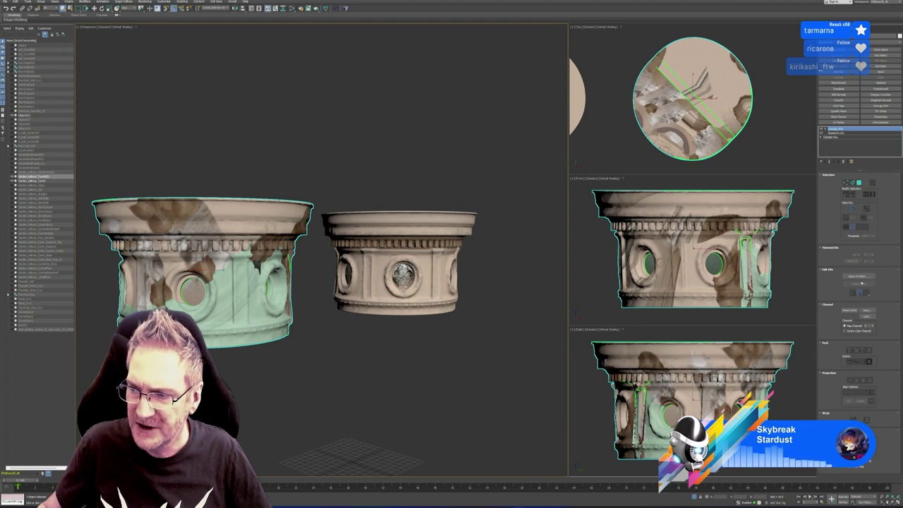
pyautogui.click(859, 276)
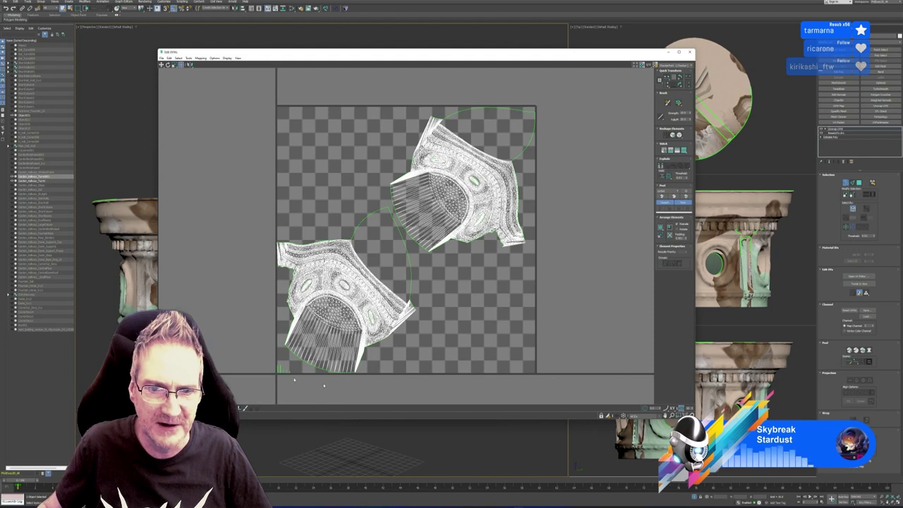
pyautogui.click(690, 52)
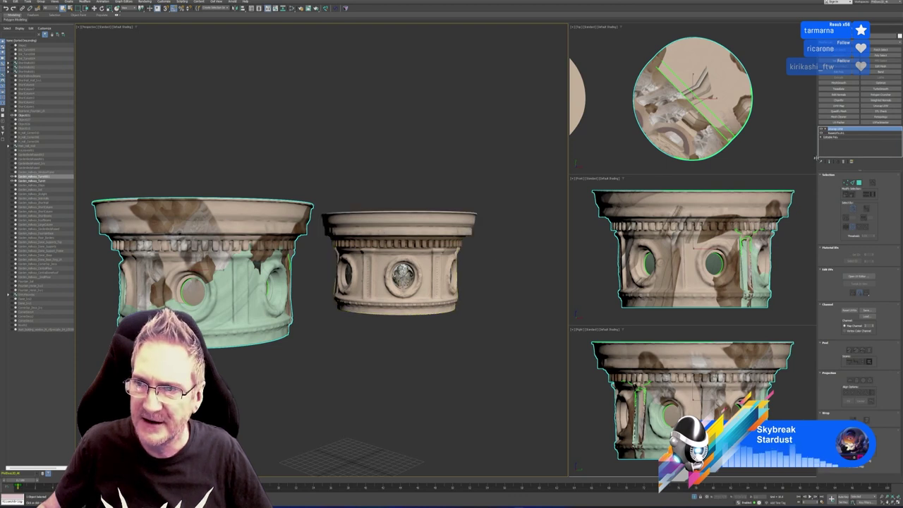
# Replace the original turret's Unwrap UVW modifier with a copy of the clone's and check the pasted UV layout.
pyautogui.rightClick(844, 130)
pyautogui.click(849, 151)
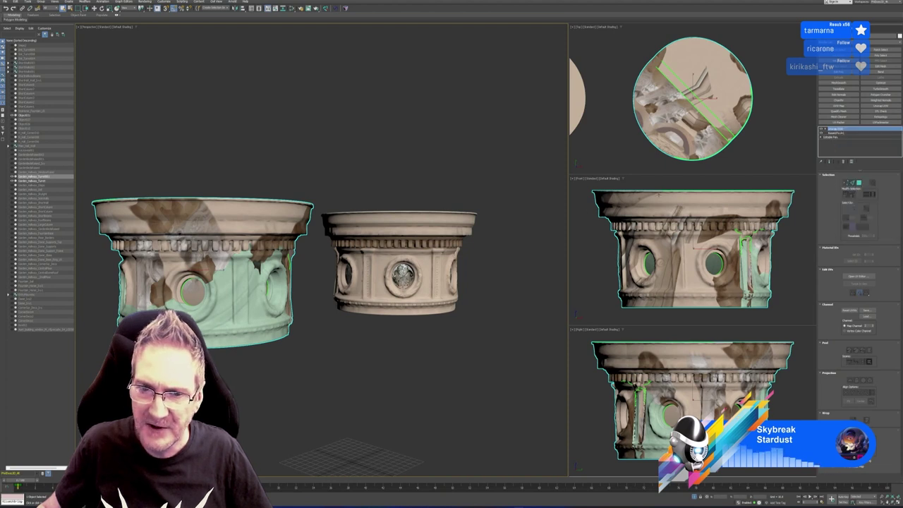
pyautogui.click(439, 228)
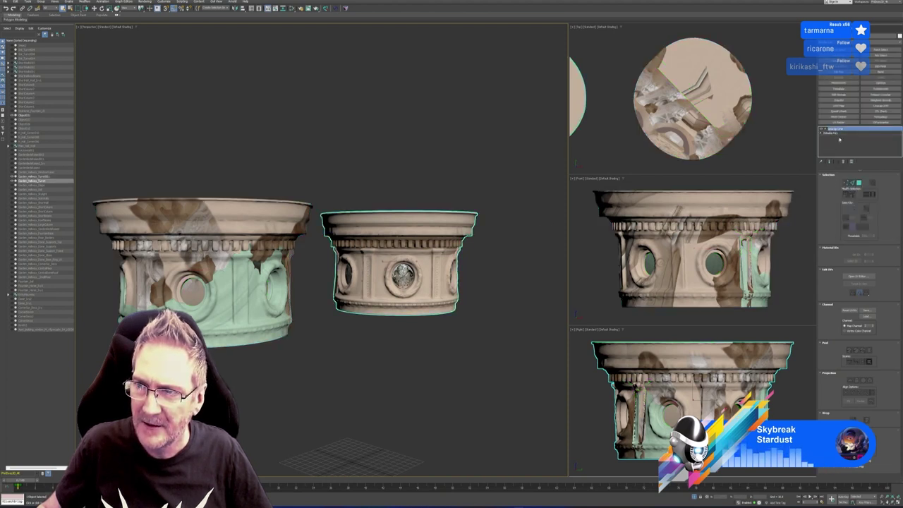
pyautogui.click(844, 162)
pyautogui.rightClick(832, 130)
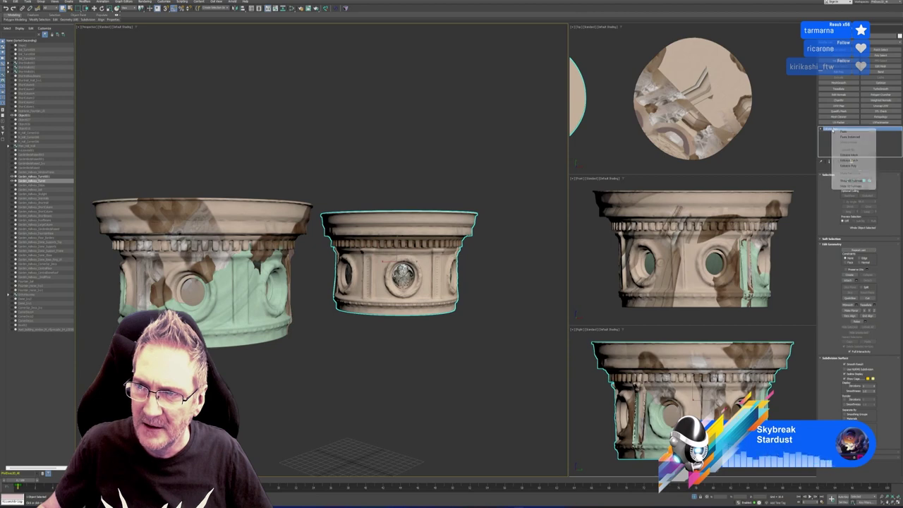
pyautogui.click(850, 132)
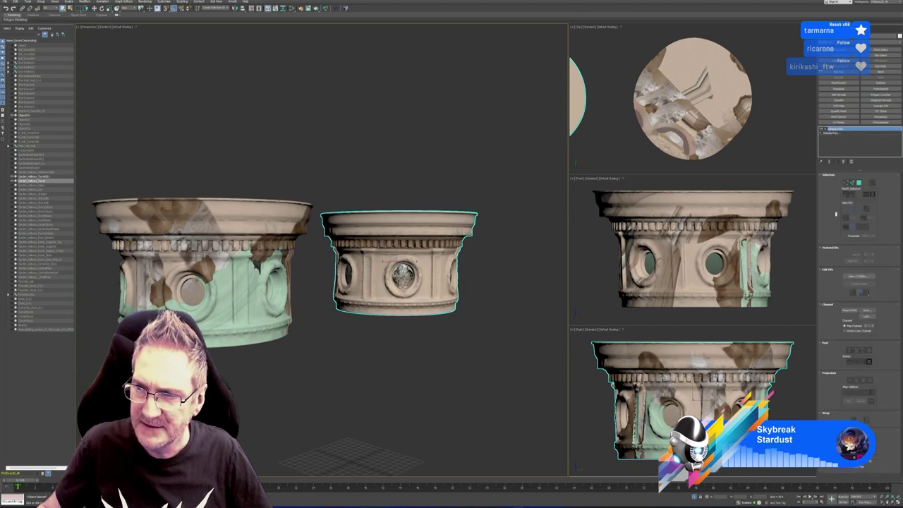
pyautogui.click(862, 278)
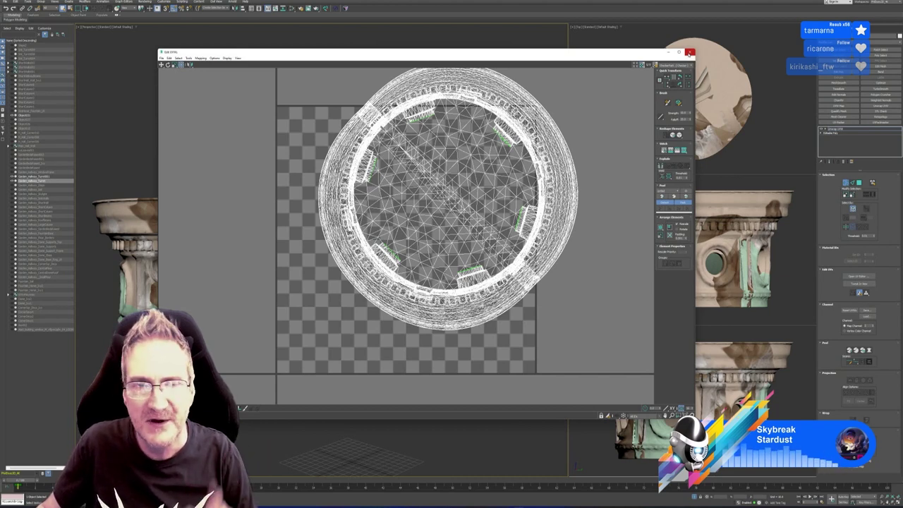
pyautogui.click(689, 53)
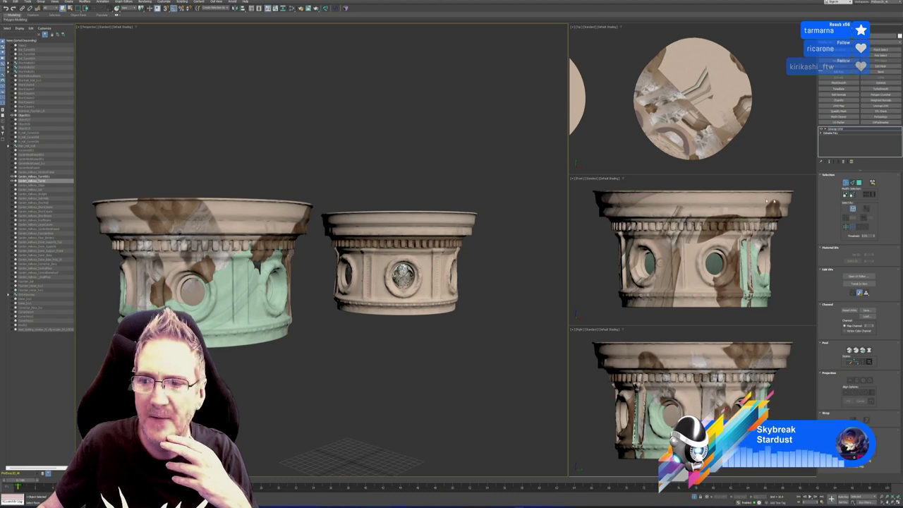
# Replace the original turret's pasted Unwrap UVW modifier with a fresh Unwrap UVW and copy the new modifier.
pyautogui.click(423, 217)
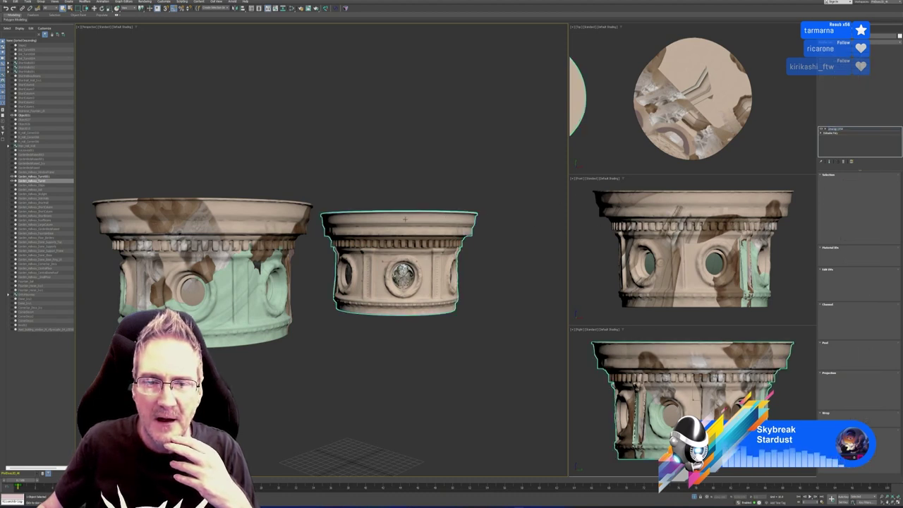
pyautogui.click(843, 161)
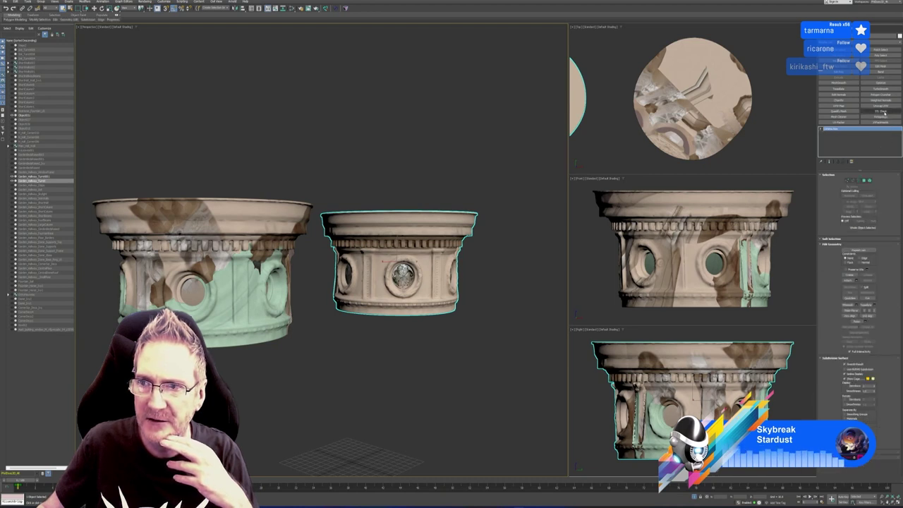
pyautogui.click(882, 107)
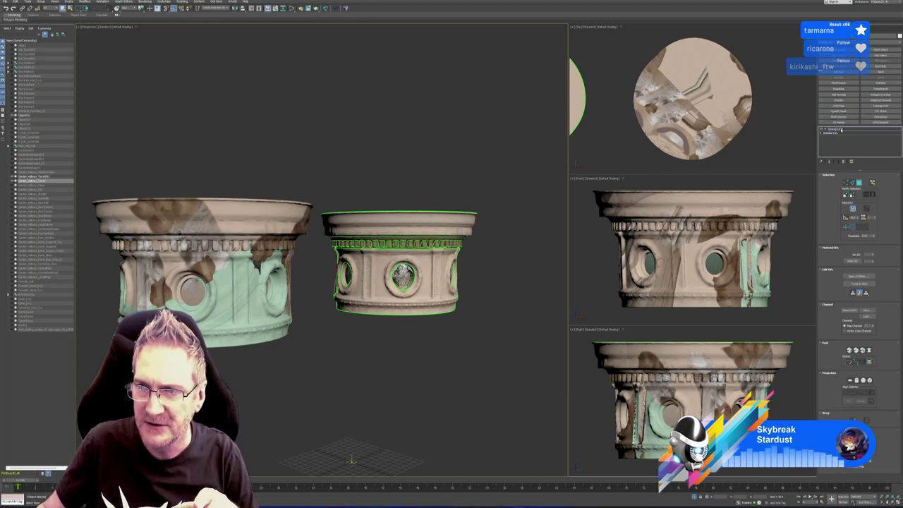
pyautogui.click(860, 185)
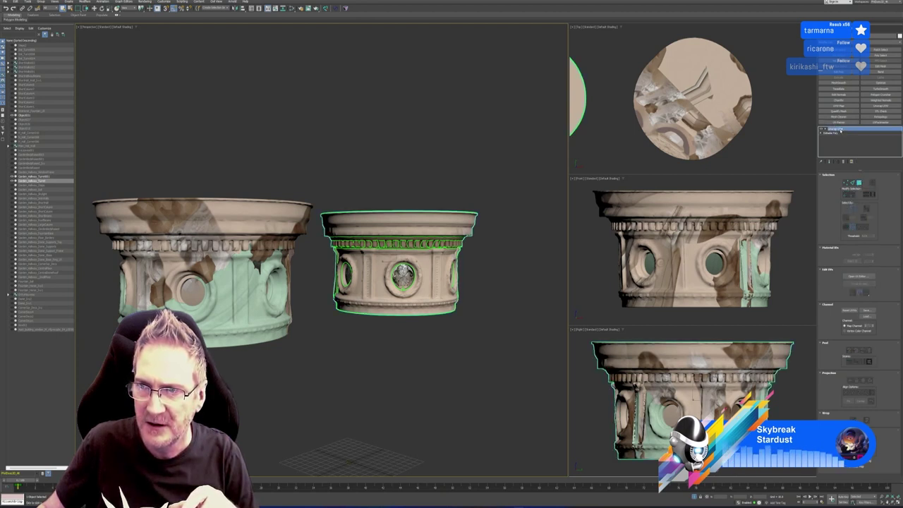
pyautogui.rightClick(841, 130)
pyautogui.click(853, 151)
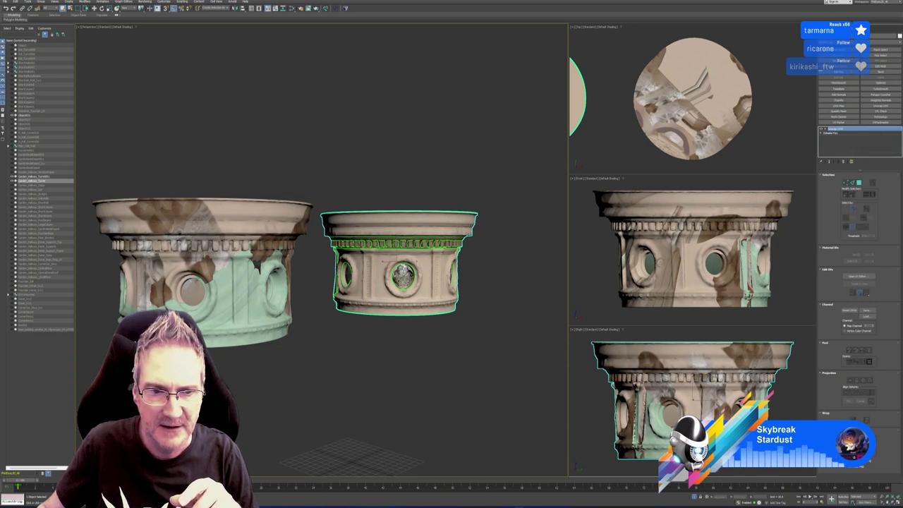
# Turn off the cloned turret's modifier beneath Unwrap UVW and examine the underlying UV layout in the UV editor.
pyautogui.click(271, 227)
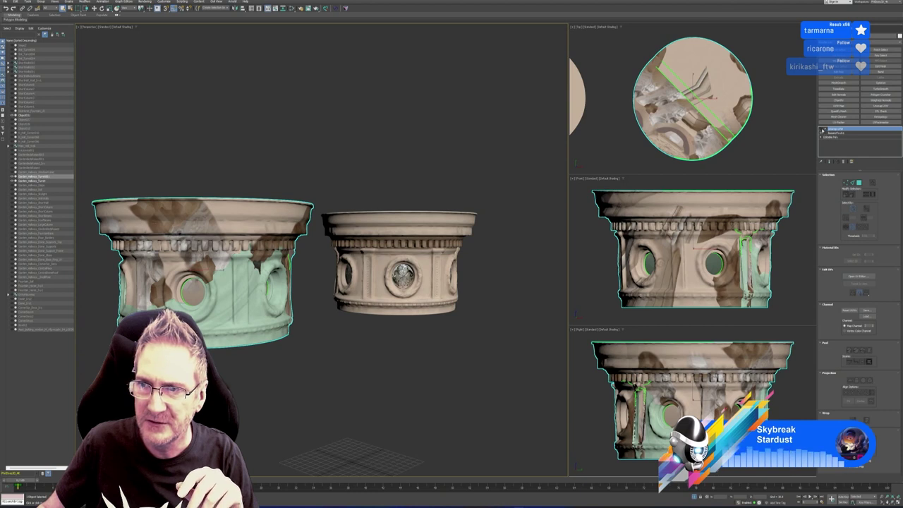
pyautogui.click(822, 133)
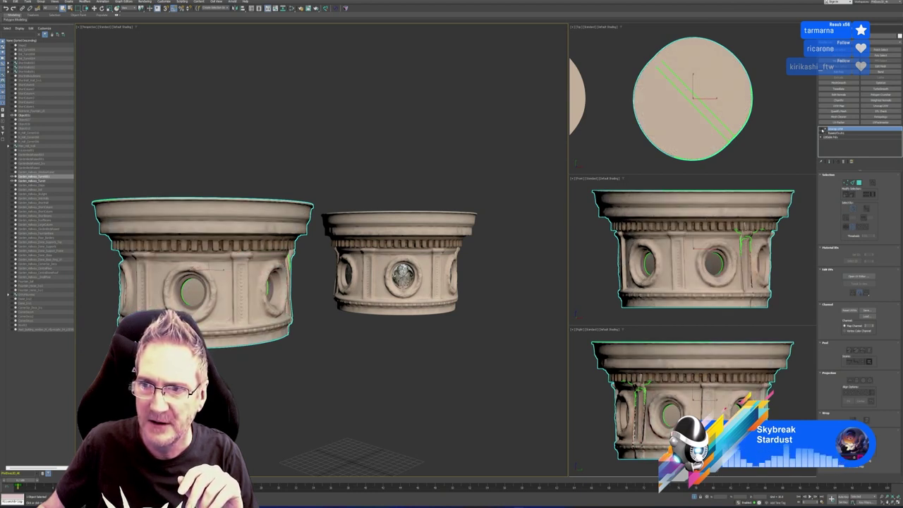
pyautogui.click(822, 130)
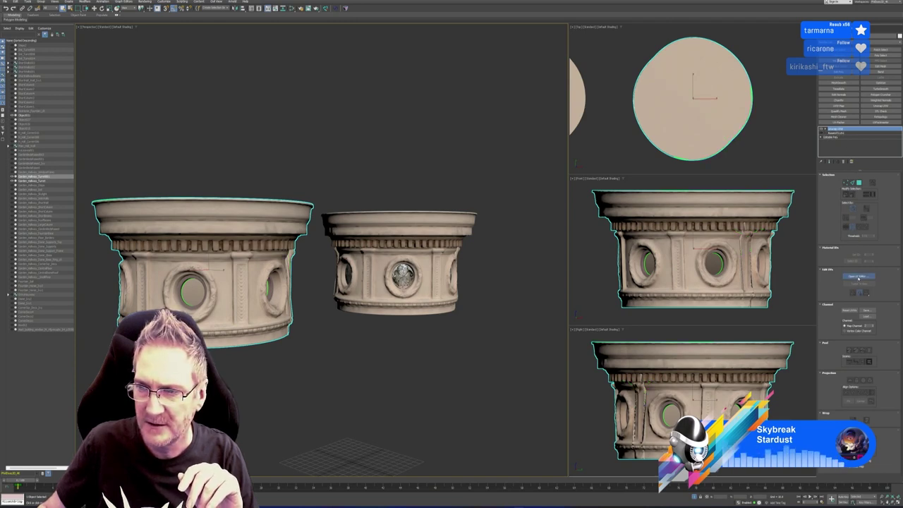
pyautogui.click(858, 278)
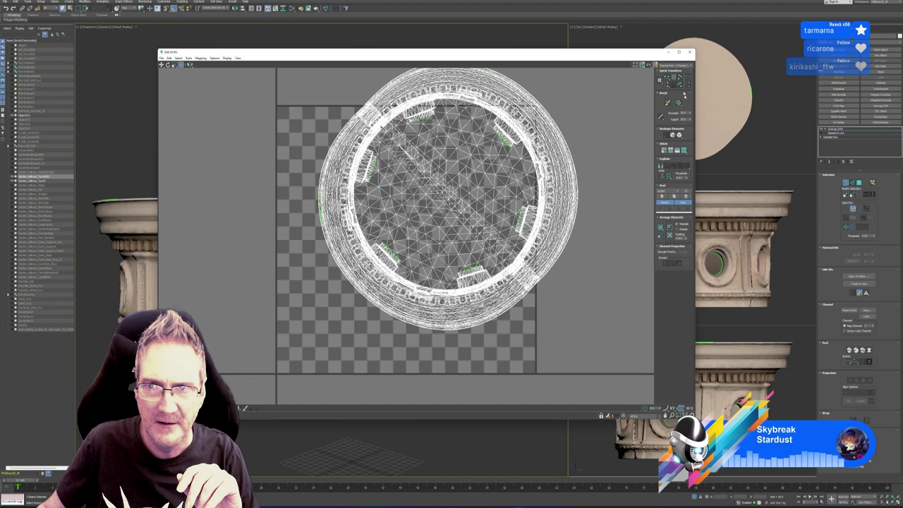
pyautogui.click(690, 51)
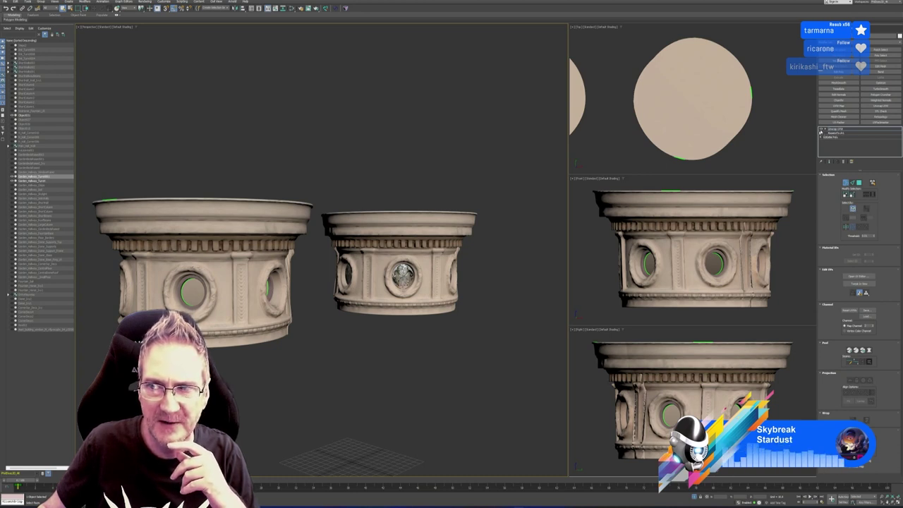
# Turn the clone's modifier beneath Unwrap UVW back on and add an Edit Normals modifier to the clone.
pyautogui.click(835, 129)
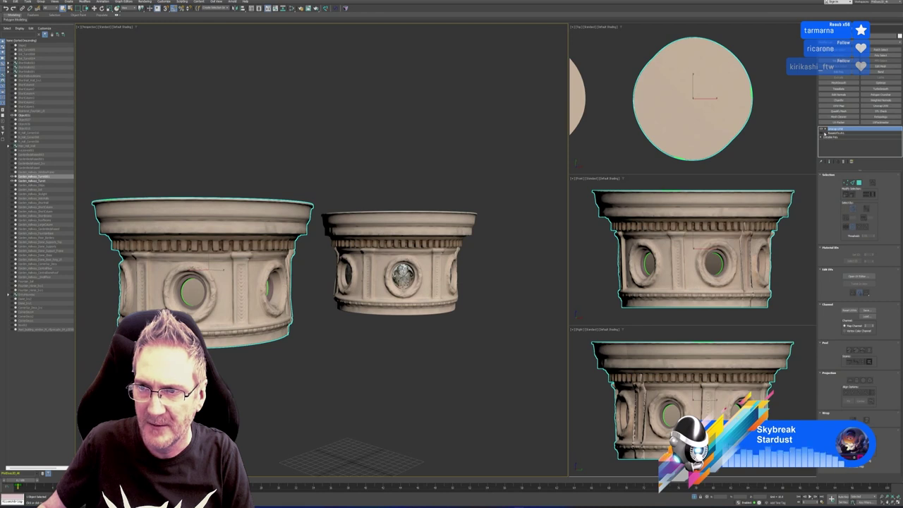
pyautogui.click(822, 134)
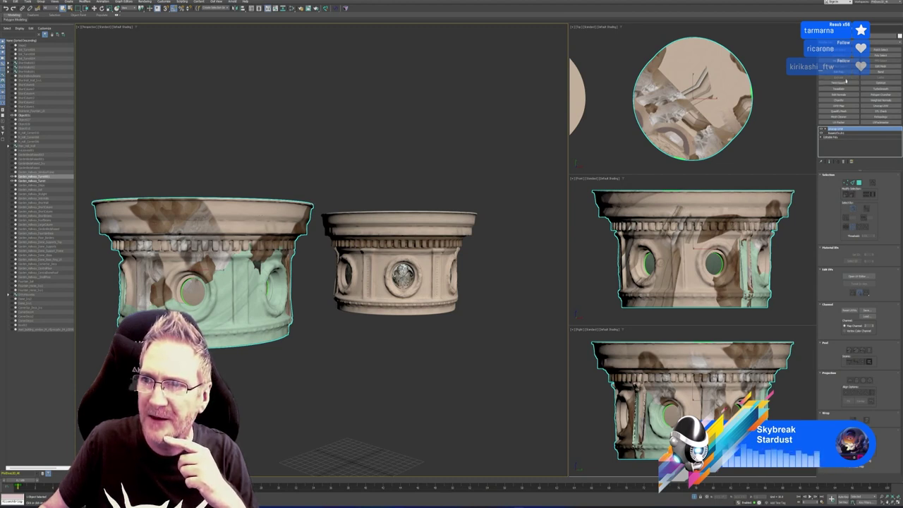
pyautogui.click(843, 95)
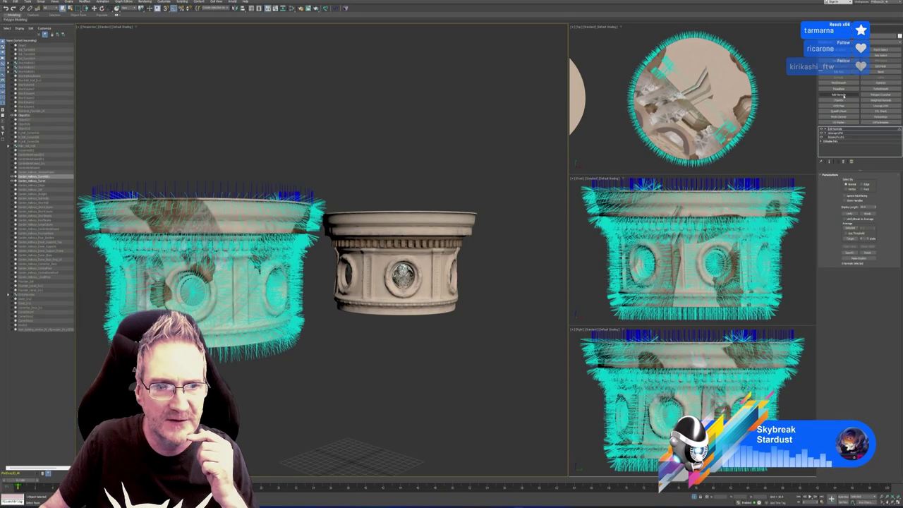
# Delete the cloned turret with the Edit Normals modifier and select the original turret.
pyautogui.scroll(-3, 653, 225)
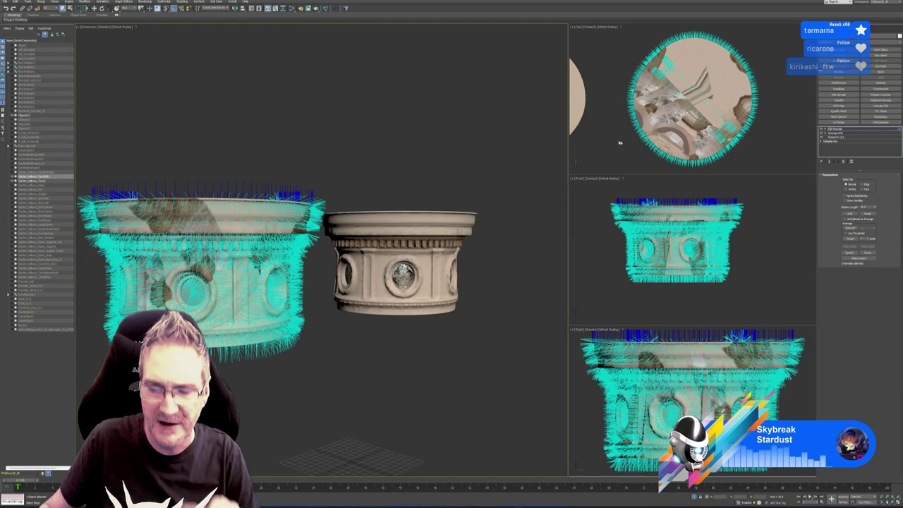
pyautogui.moveTo(402, 126); pyautogui.dragTo(406, 128, button='middle')
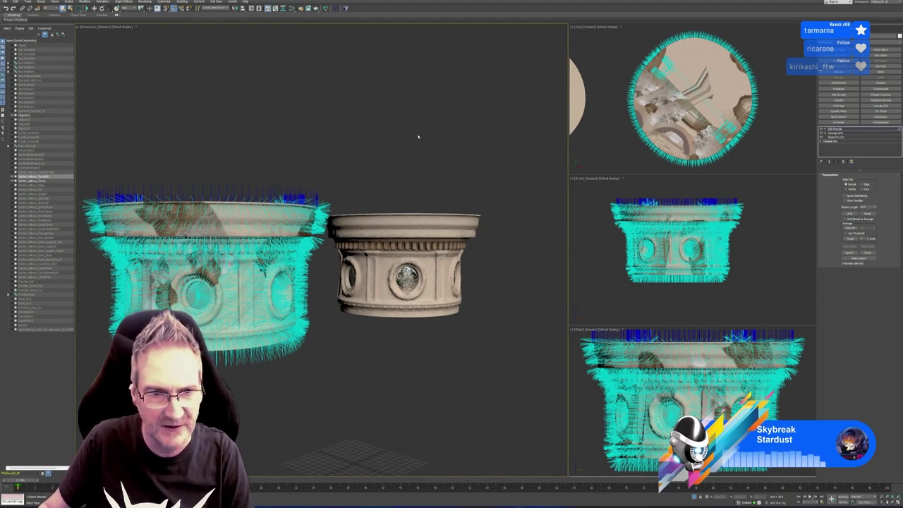
pyautogui.press('Delete')
pyautogui.click(409, 220)
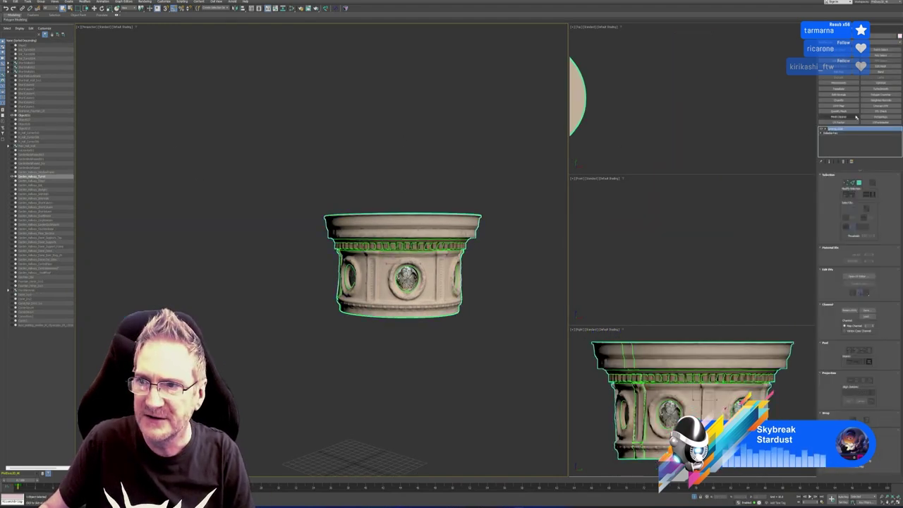
# Add an Edit Normals modifier to the original turret and reset all of its normals.
pyautogui.click(841, 94)
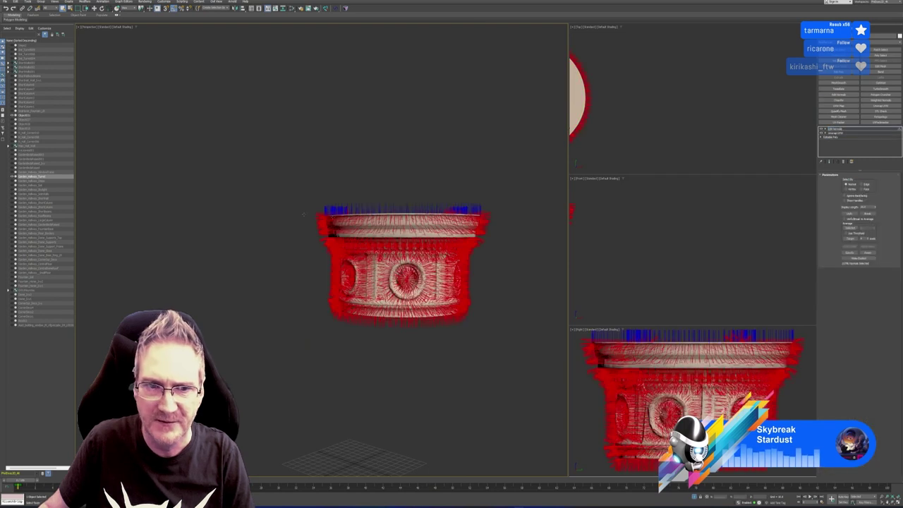
pyautogui.moveTo(268, 190); pyautogui.dragTo(502, 363)
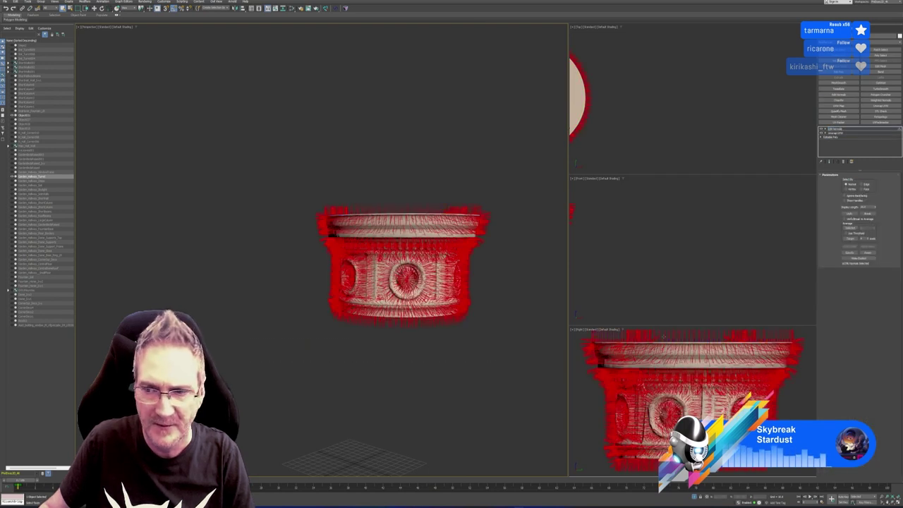
pyautogui.click(870, 254)
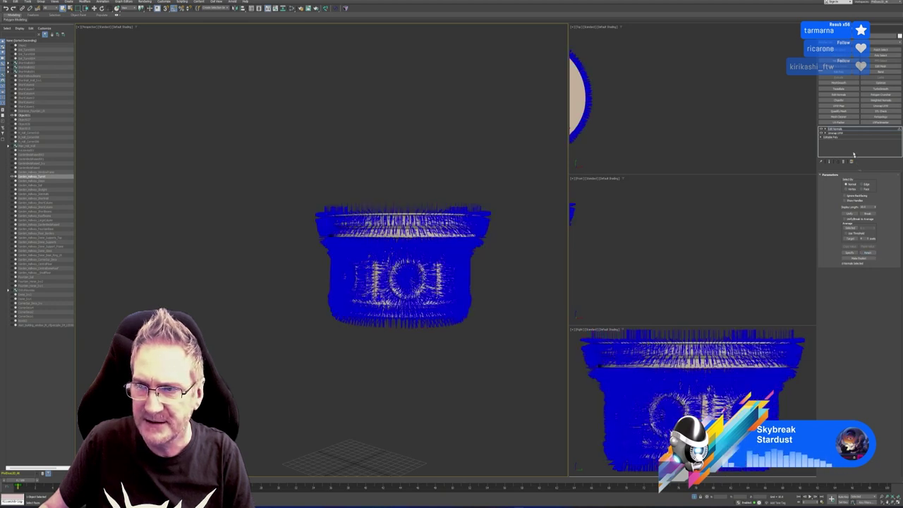
# Add an Edit Poly modifier to the original turret and collapse its whole modifier stack.
pyautogui.click(838, 73)
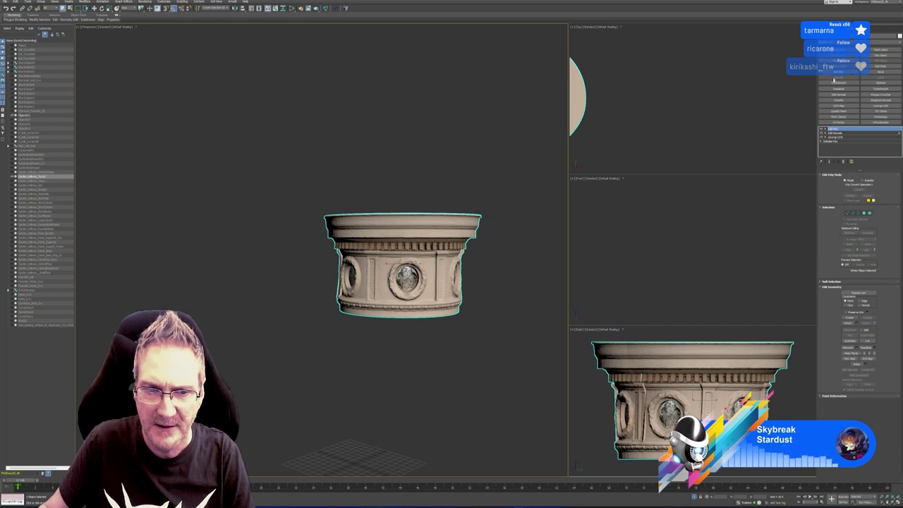
pyautogui.rightClick(839, 130)
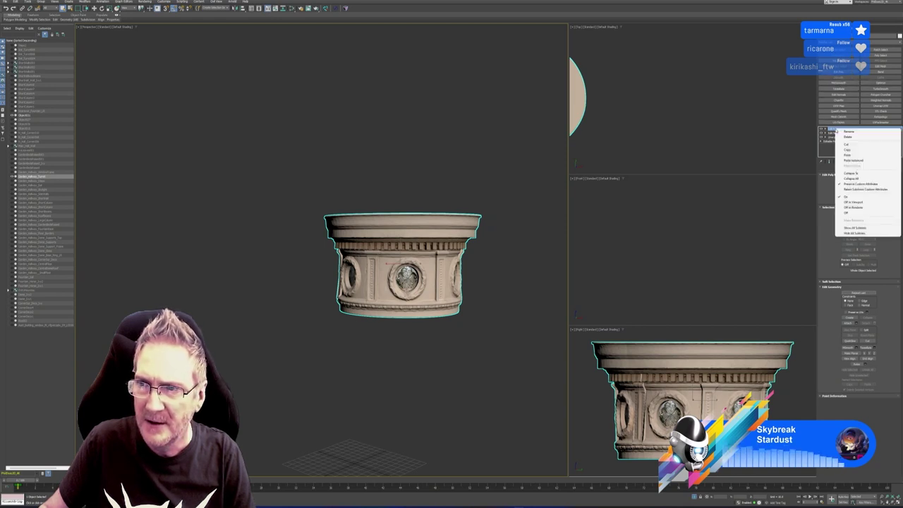
pyautogui.click(857, 180)
pyautogui.click(475, 267)
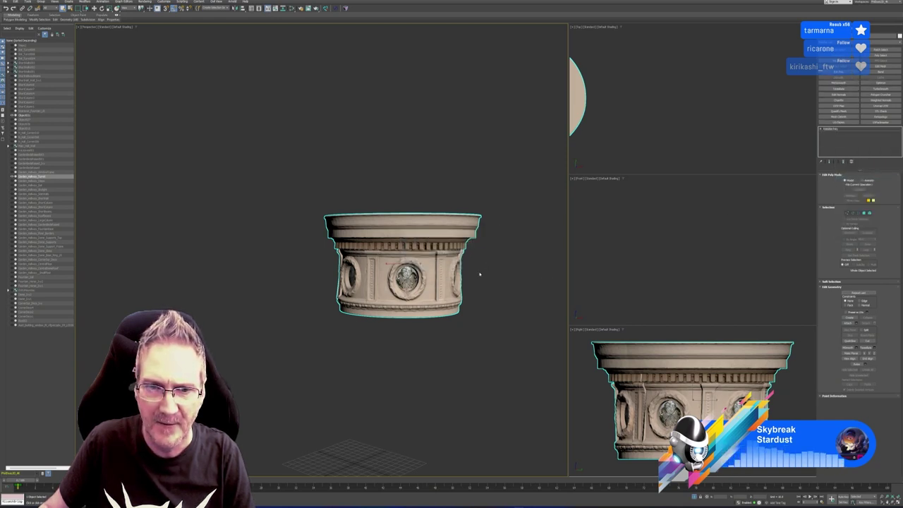
# Select all elements of the collapsed turret mesh to check them, and clear the selection.
pyautogui.click(869, 181)
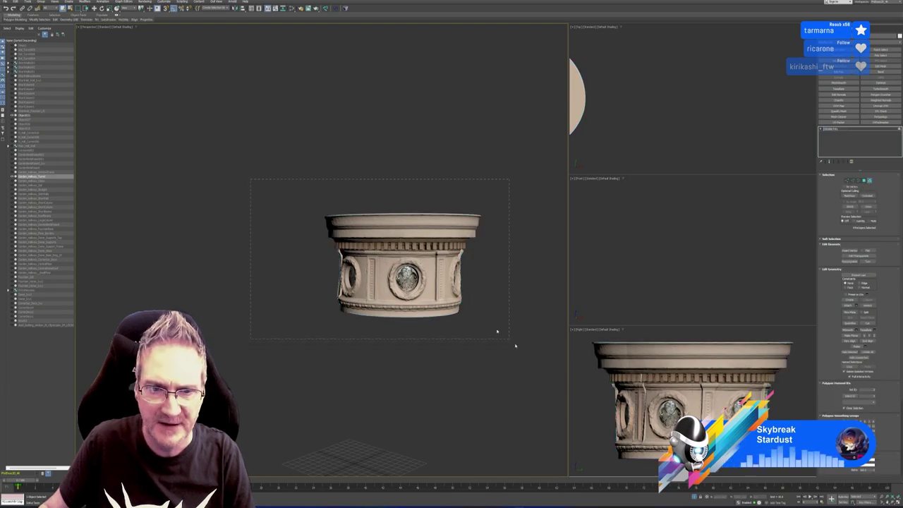
pyautogui.hotkey('ctrl', 'a')
pyautogui.keyDown('alt'); pyautogui.moveTo(484, 357); pyautogui.dragTo(442, 350, button='middle'); pyautogui.keyUp('alt')
pyautogui.click(466, 367)
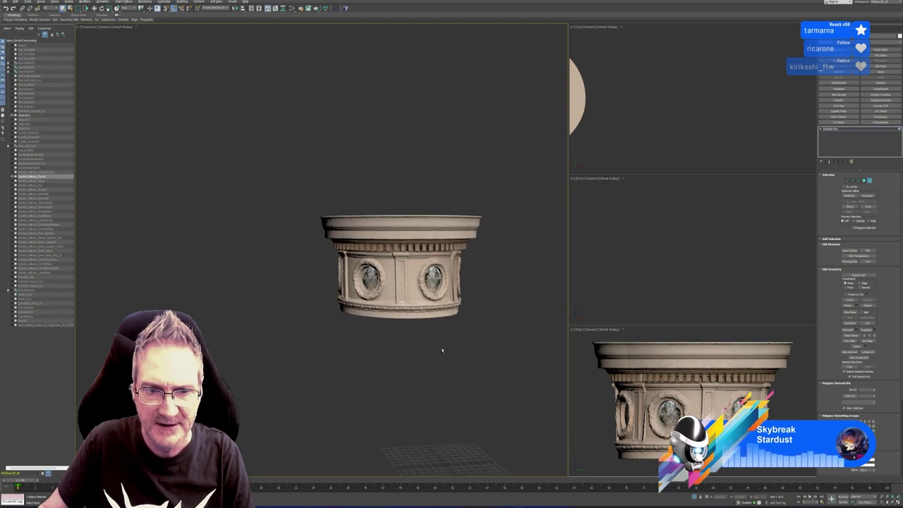
pyautogui.click(869, 182)
# Clone the cleaned turret as a copy placed beside the original, moved along X.
pyautogui.press('w')
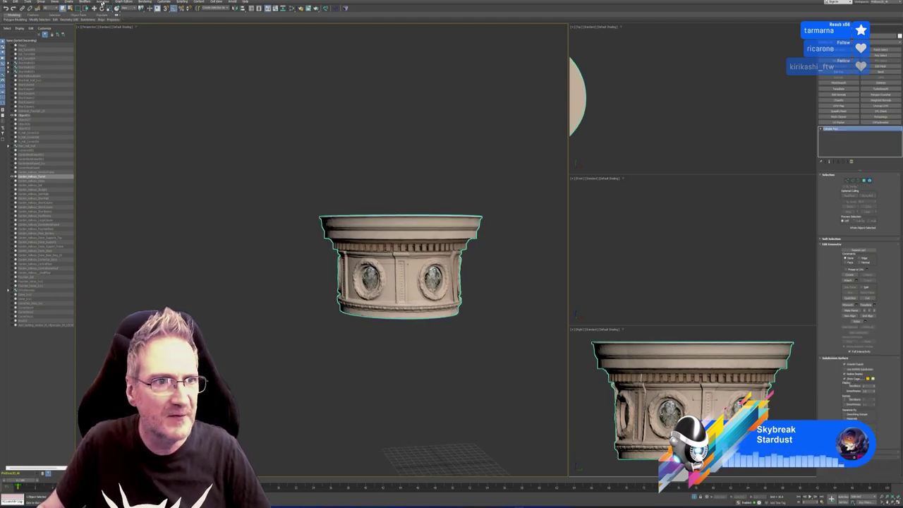
pyautogui.moveTo(612, 137); pyautogui.dragTo(751, 114, button='middle')
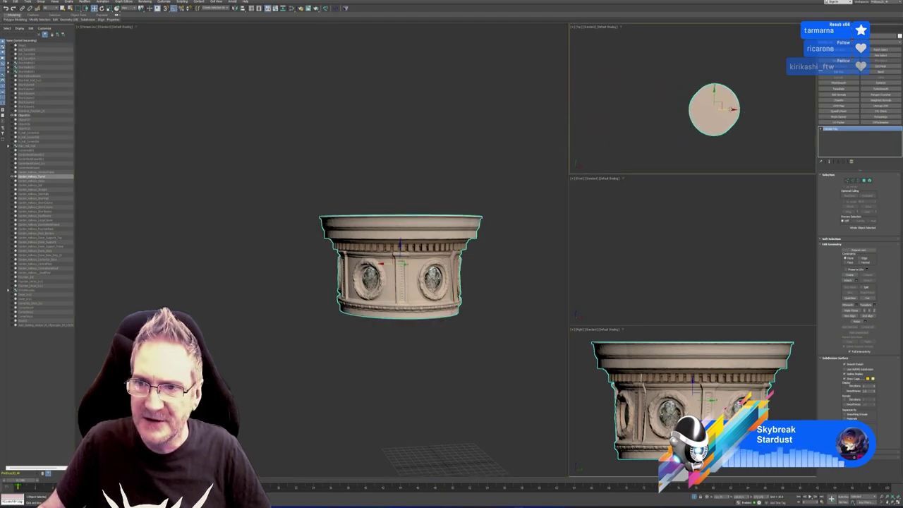
pyautogui.keyDown('shift'); pyautogui.moveTo(733, 108); pyautogui.dragTo(646, 107); pyautogui.keyUp('shift')
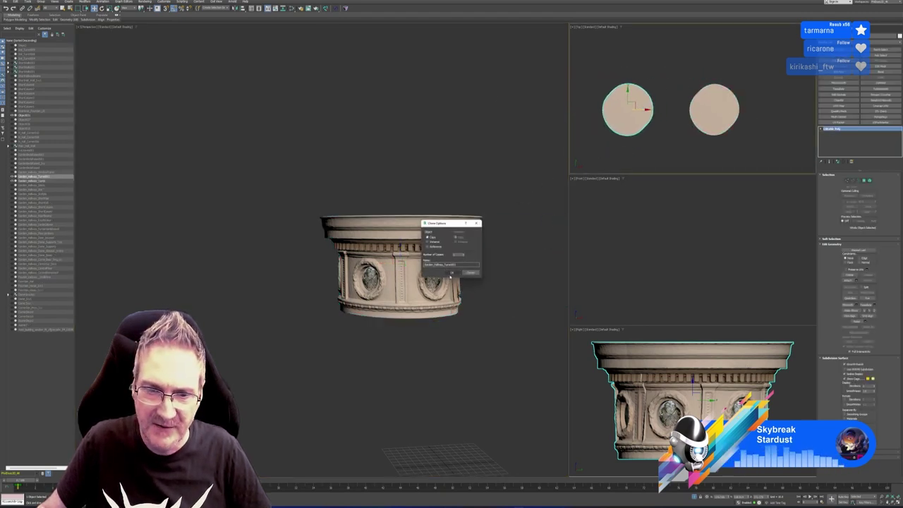
pyautogui.click(453, 272)
pyautogui.scroll(-5, 453, 272)
pyautogui.moveTo(492, 278); pyautogui.dragTo(365, 275, button='middle')
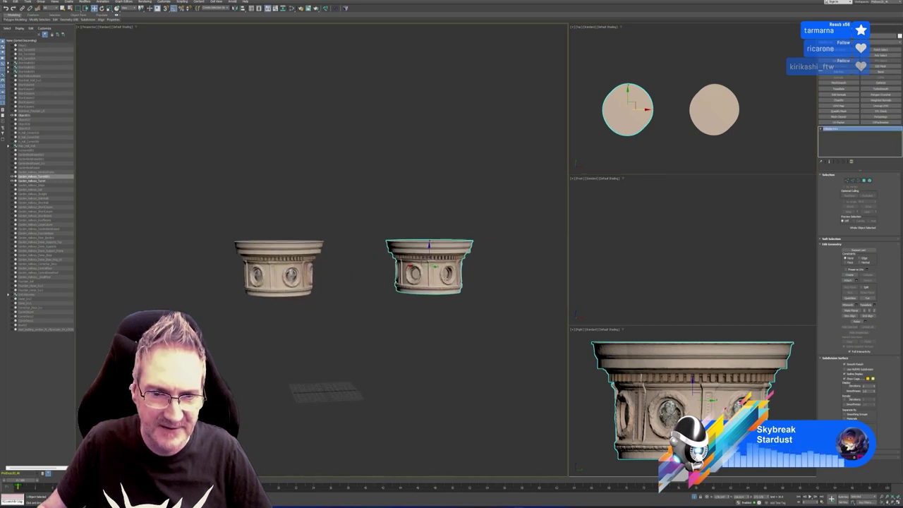
pyautogui.scroll(4, 430, 272)
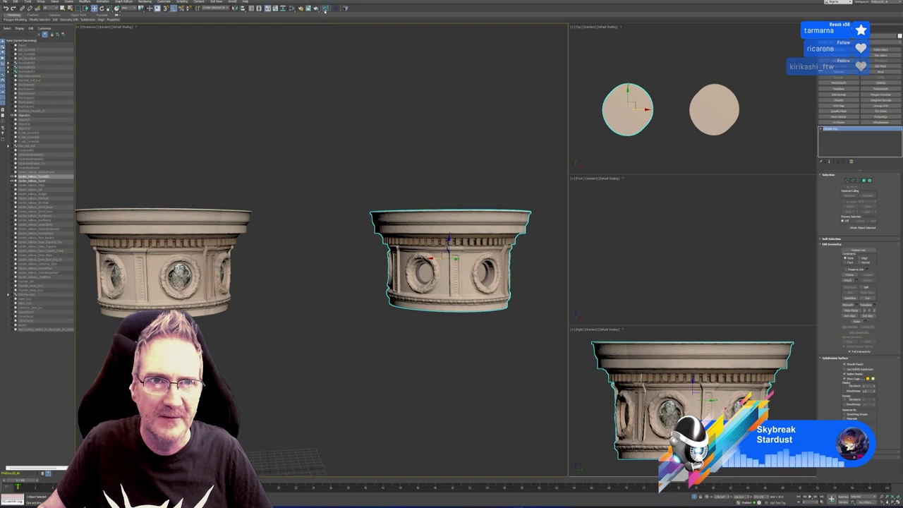
# Send the new turret clone to RizomUV and frame it in the 3D view with the UV wireframe display off.
pyautogui.click(326, 8)
pyautogui.click(434, 119)
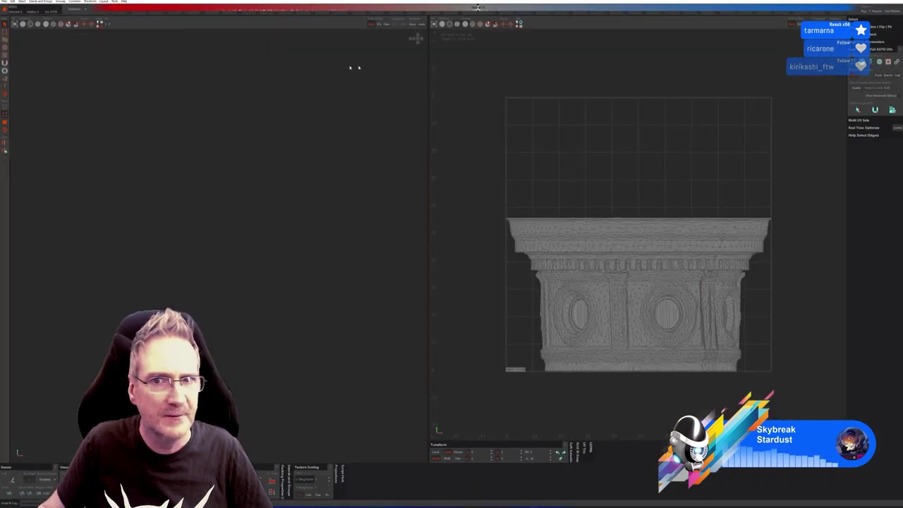
pyautogui.click(442, 24)
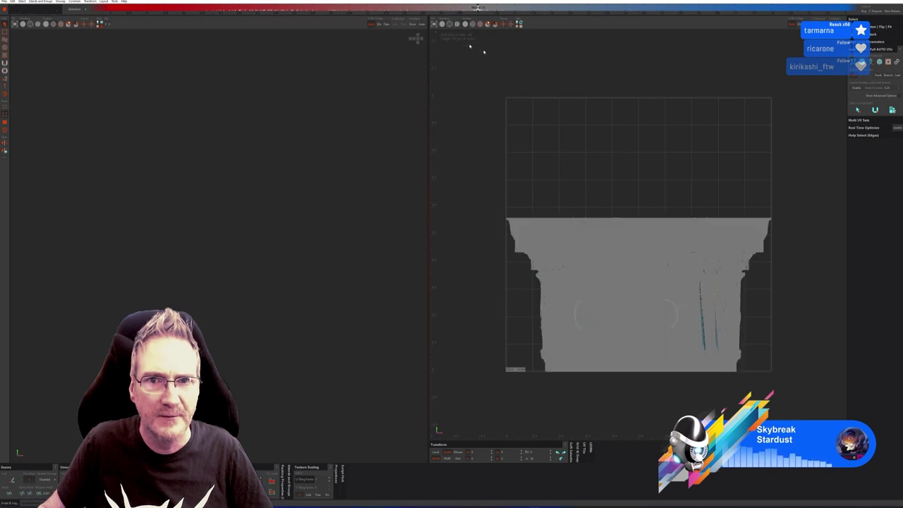
pyautogui.press('f')
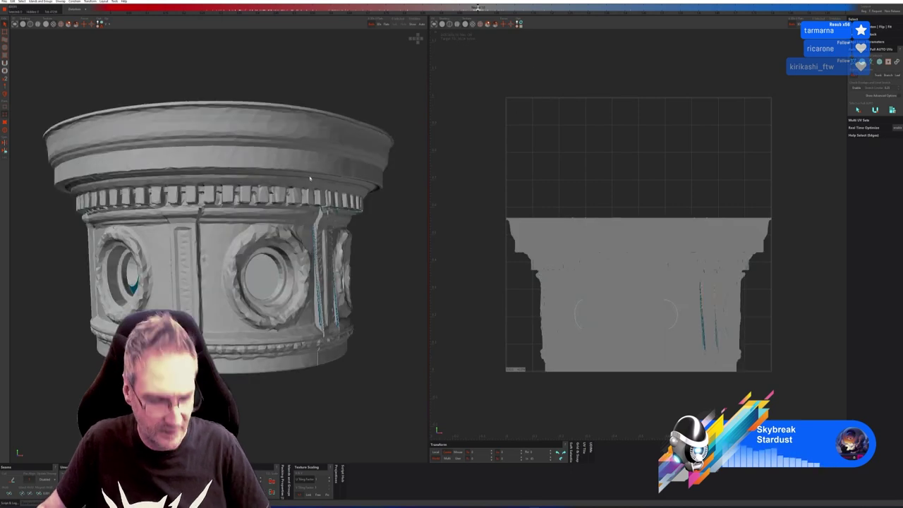
pyautogui.scroll(-3, 310, 177)
pyautogui.keyDown('alt'); pyautogui.moveTo(310, 177); pyautogui.dragTo(325, 166); pyautogui.keyUp('alt')
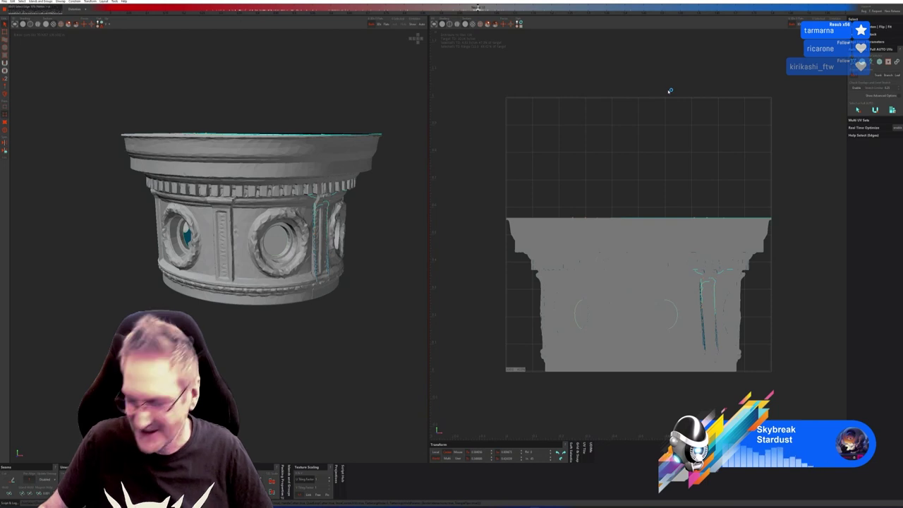
# Unfold and optimize the turret's UV islands and pack them into the UV tile.
pyautogui.press('u')
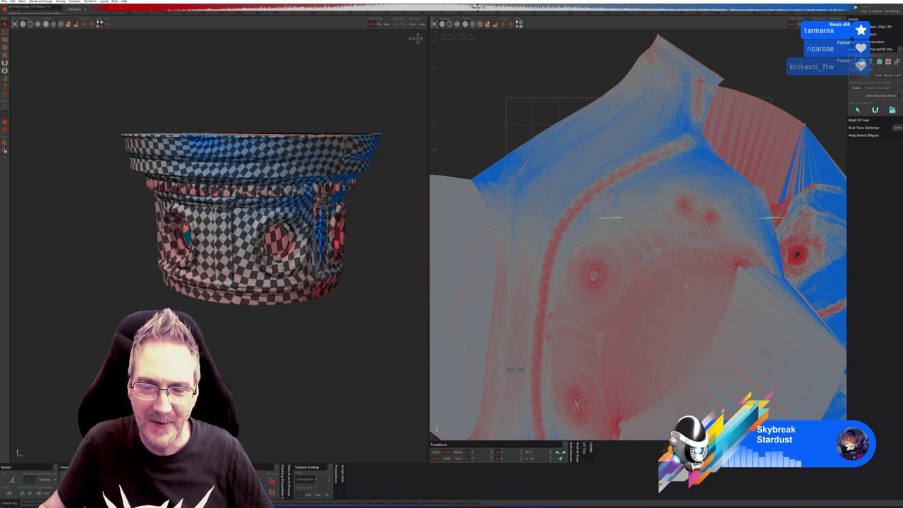
pyautogui.press('p')
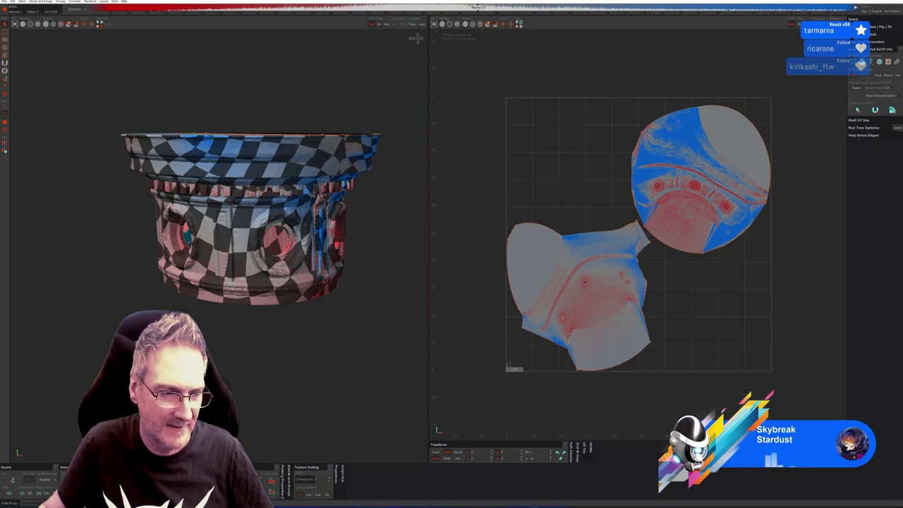
pyautogui.press('o')
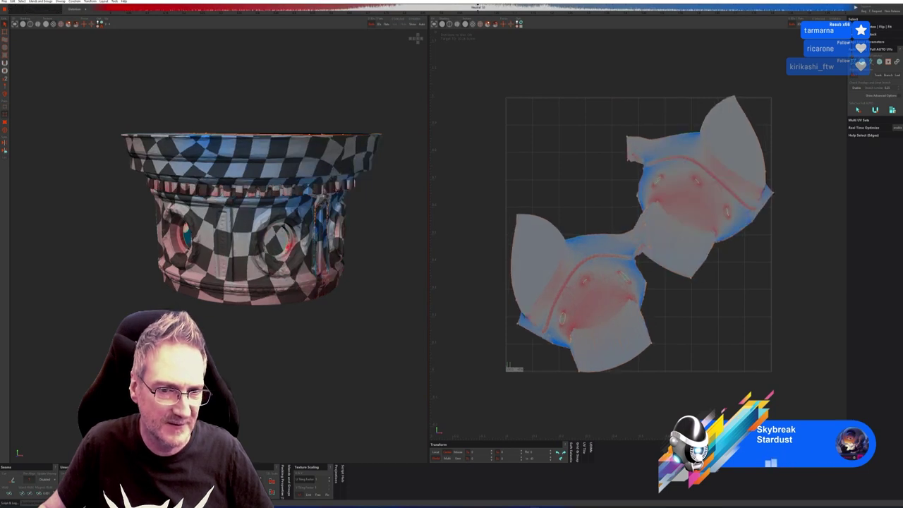
pyautogui.press('p')
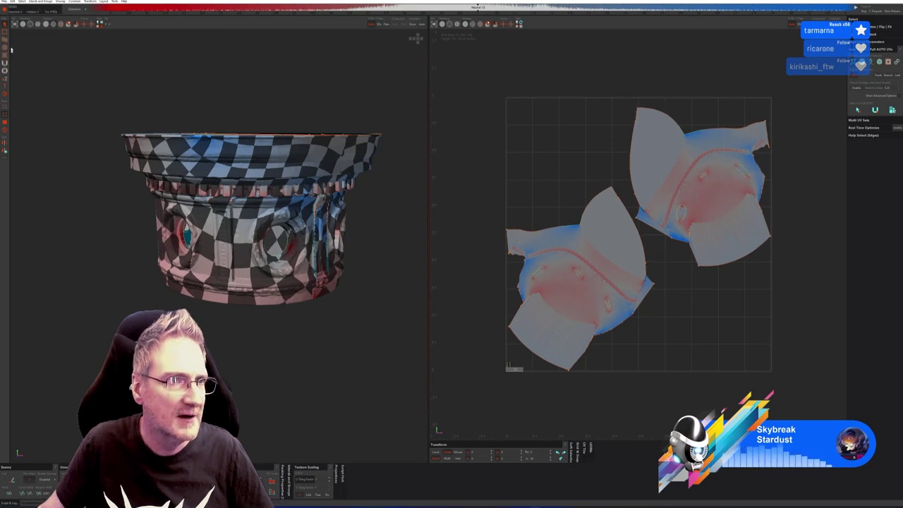
# Save the new UVs back to the turret clone in 3ds Max and close the RizomUV bridge window.
pyautogui.click(4, 2)
pyautogui.click(13, 28)
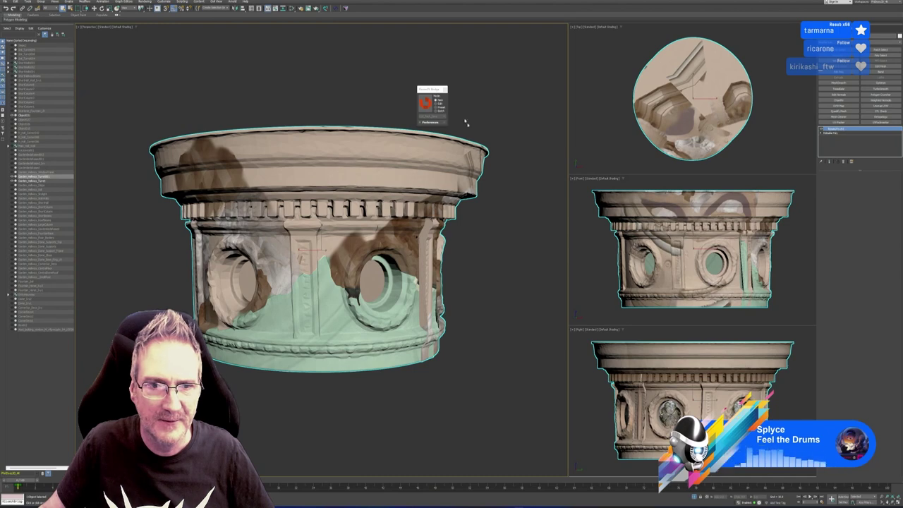
pyautogui.click(445, 89)
# Add an Unwrap UVW modifier to the turret clone and move its UVs to another map channel.
pyautogui.scroll(-5, 345, 254)
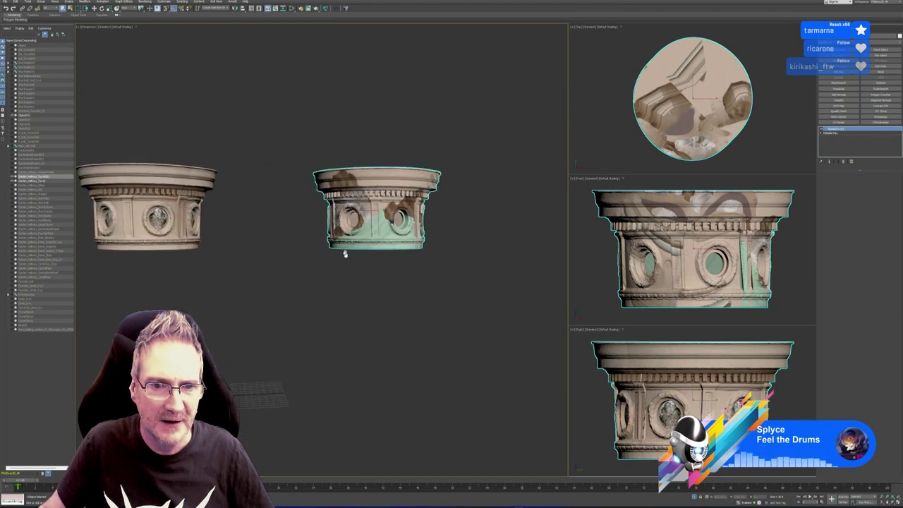
pyautogui.moveTo(345, 254); pyautogui.dragTo(353, 341, button='middle')
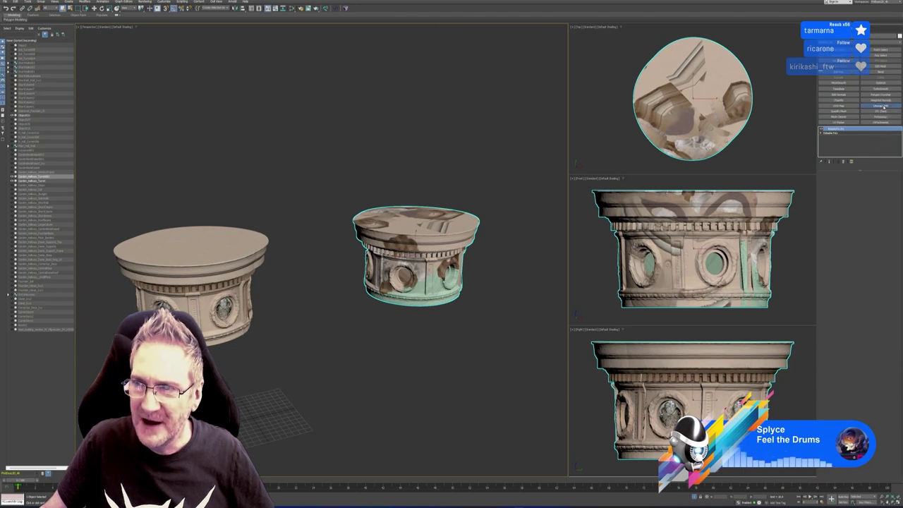
pyautogui.click(881, 106)
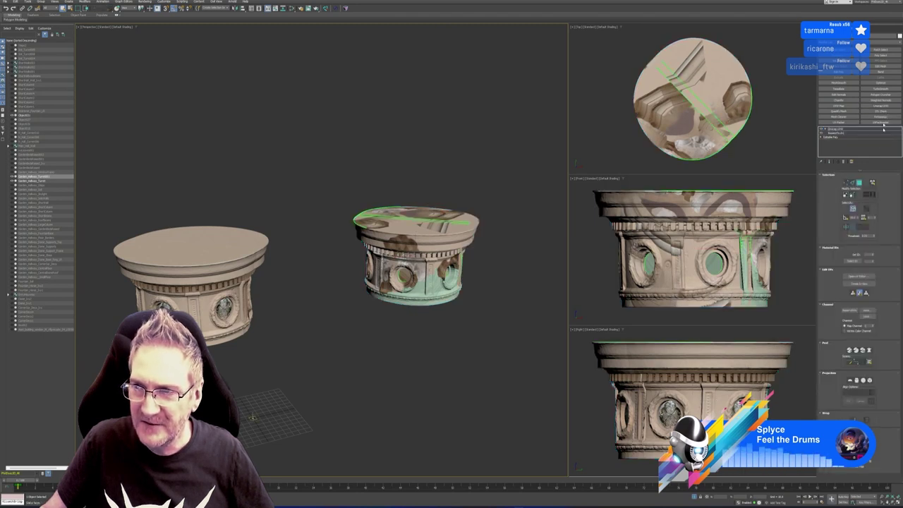
pyautogui.click(873, 326)
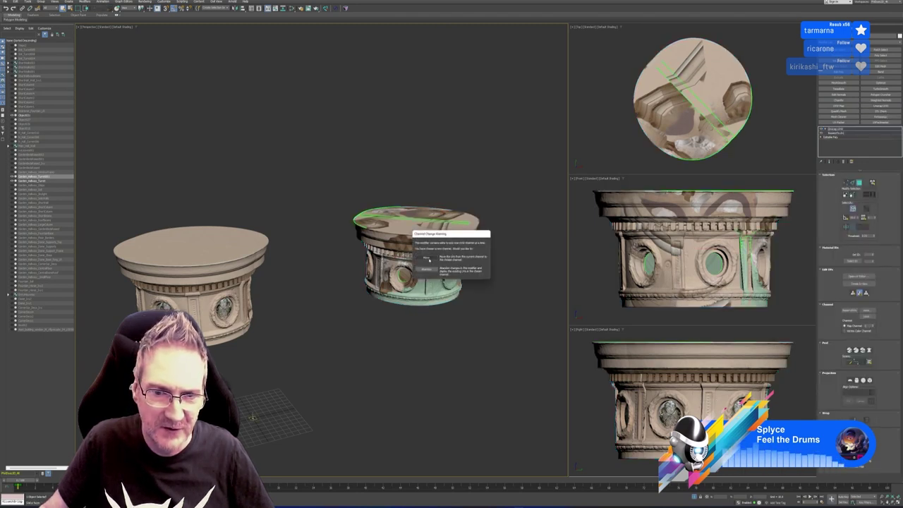
pyautogui.click(427, 258)
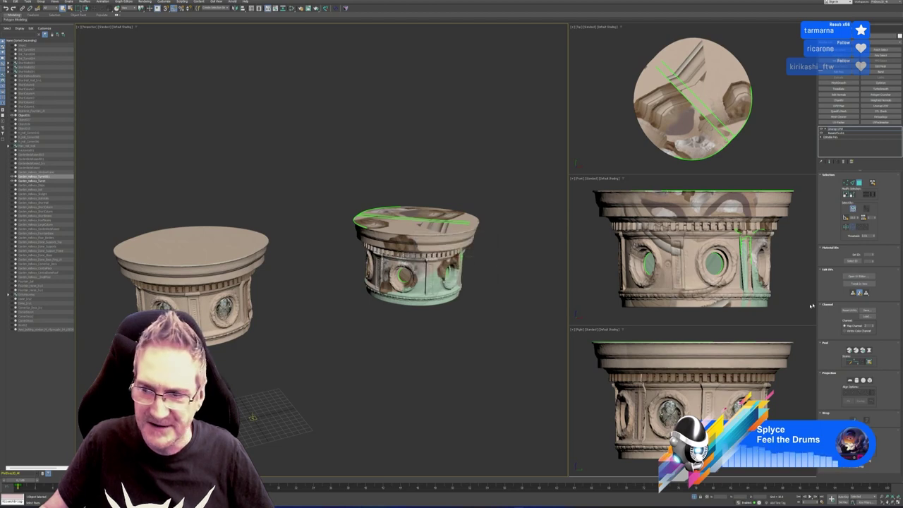
# Check the clone's UV layout in the UV editor and leave the modifier's sub-object mode.
pyautogui.click(857, 276)
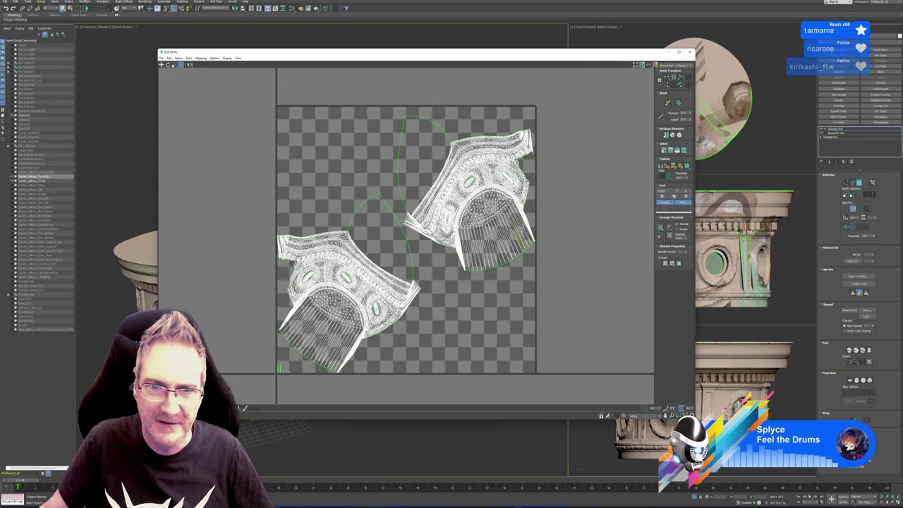
pyautogui.click(689, 52)
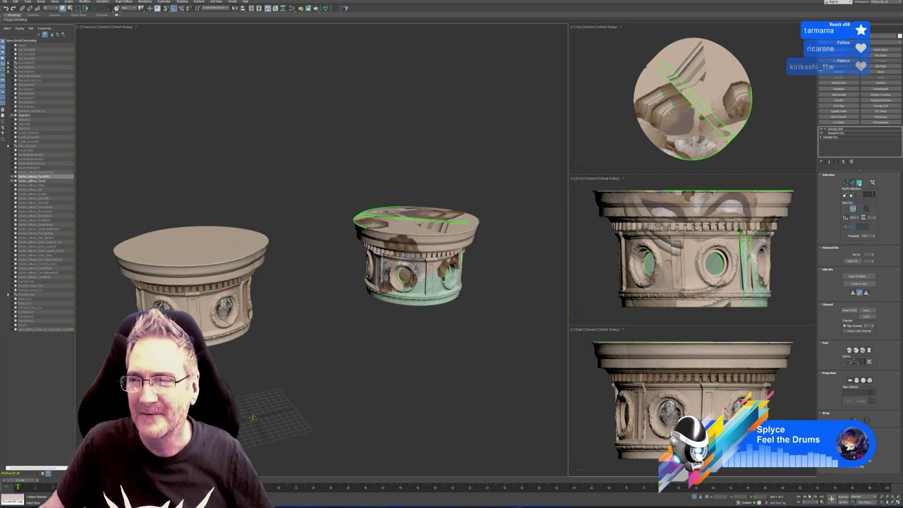
pyautogui.click(860, 183)
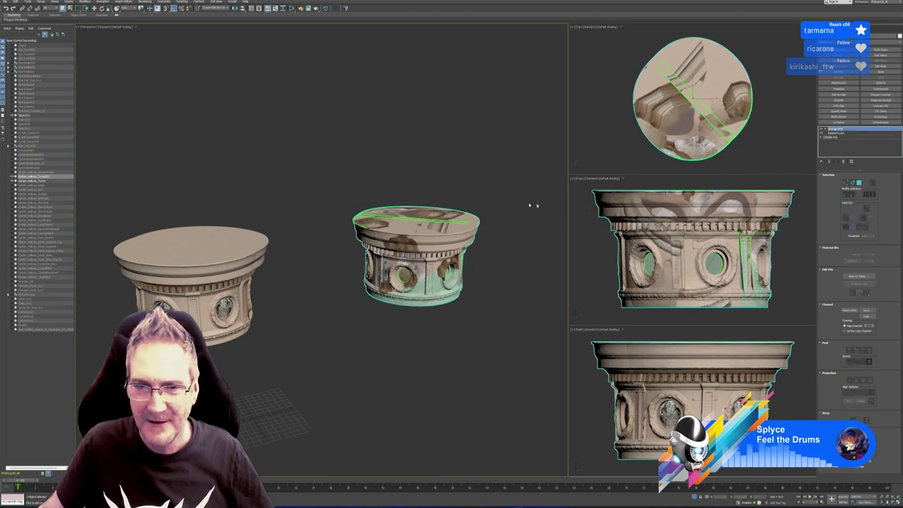
# Copy the turret clone's Unwrap UVW modifier and paste it onto the original turret.
pyautogui.rightClick(843, 130)
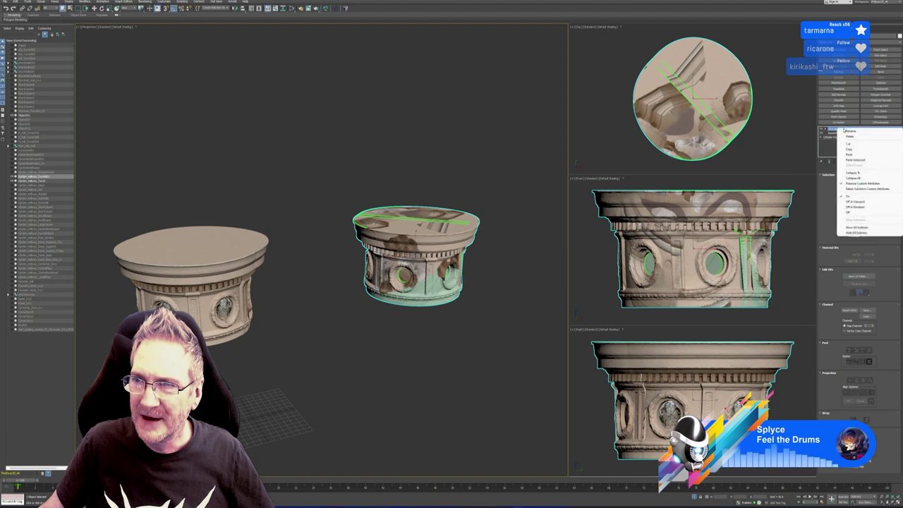
pyautogui.click(851, 150)
pyautogui.click(247, 251)
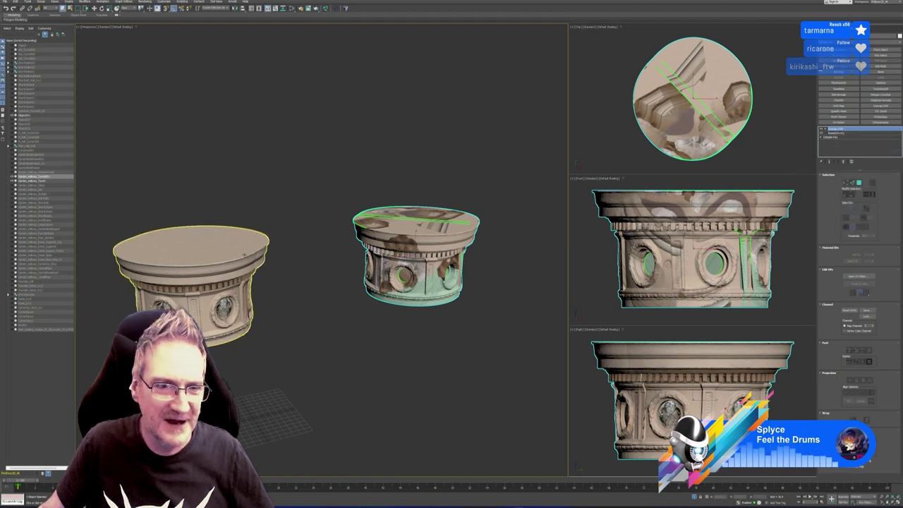
pyautogui.rightClick(834, 132)
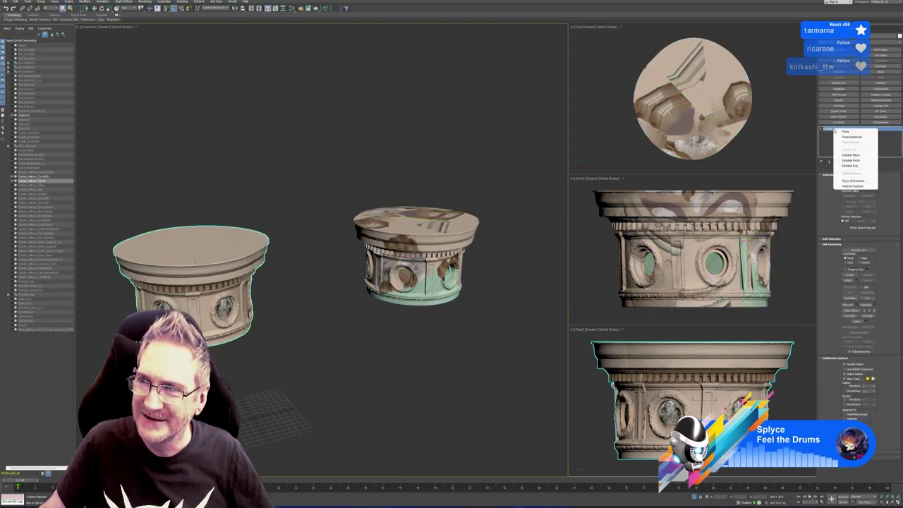
pyautogui.click(843, 132)
# Check the pasted unwrap in the UV editor and remove the modifier from the original turret.
pyautogui.click(859, 276)
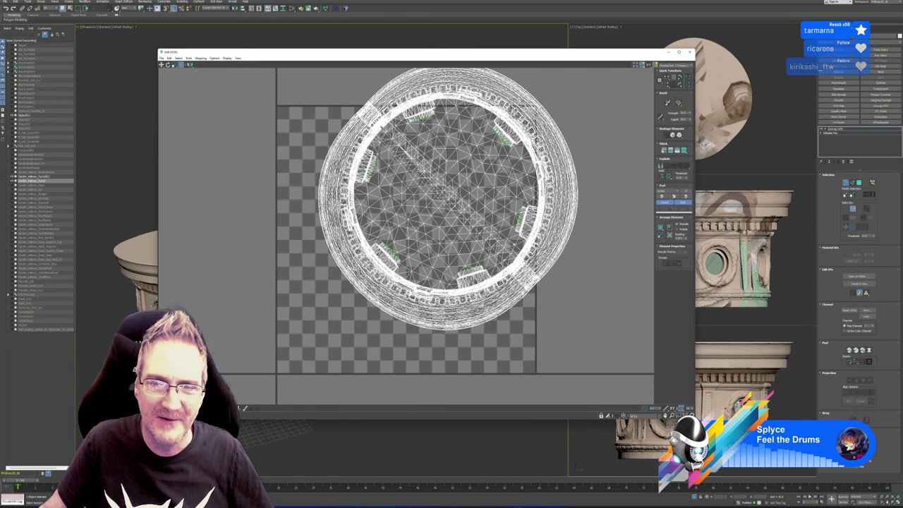
pyautogui.click(690, 51)
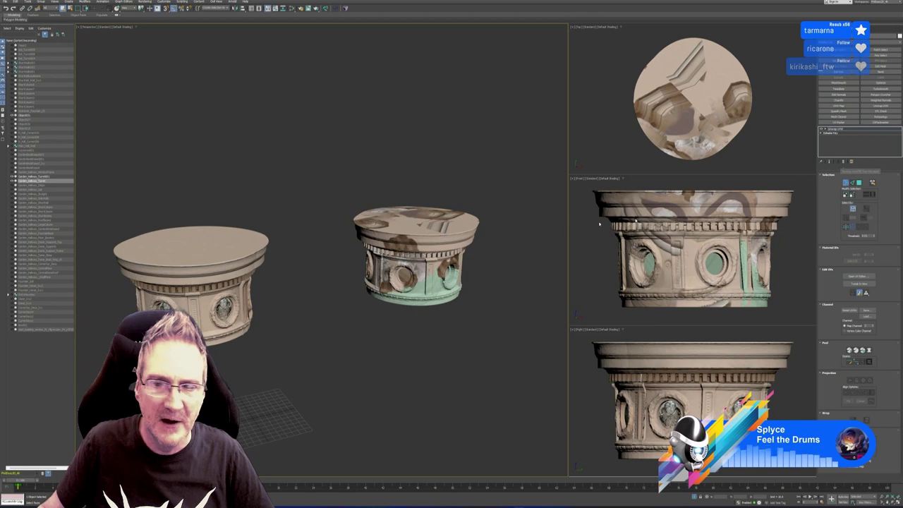
pyautogui.click(846, 183)
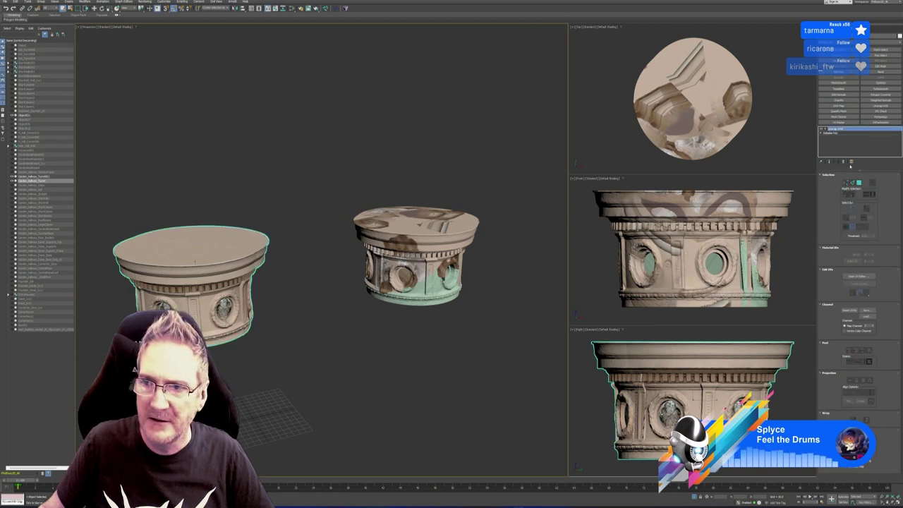
pyautogui.click(843, 162)
# Open the Channel Info utility for the turret clone and copy its last listed map channel.
pyautogui.click(867, 29)
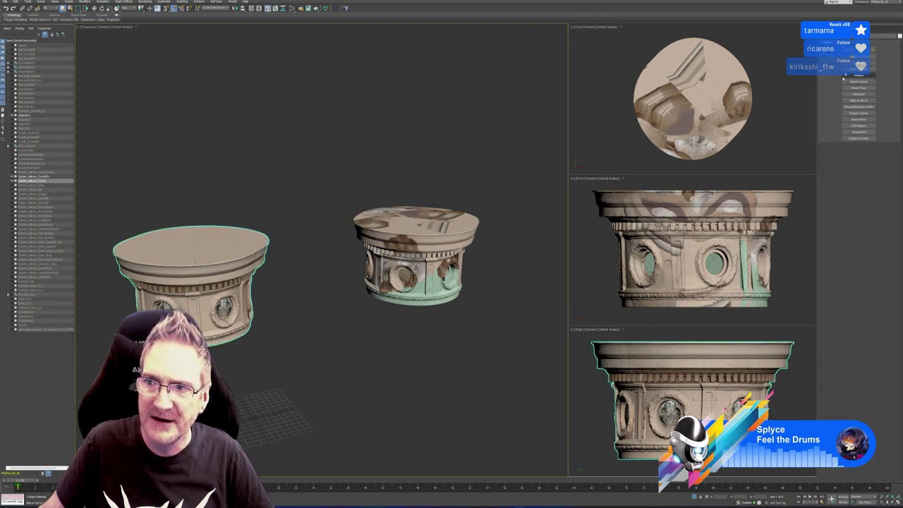
pyautogui.click(859, 132)
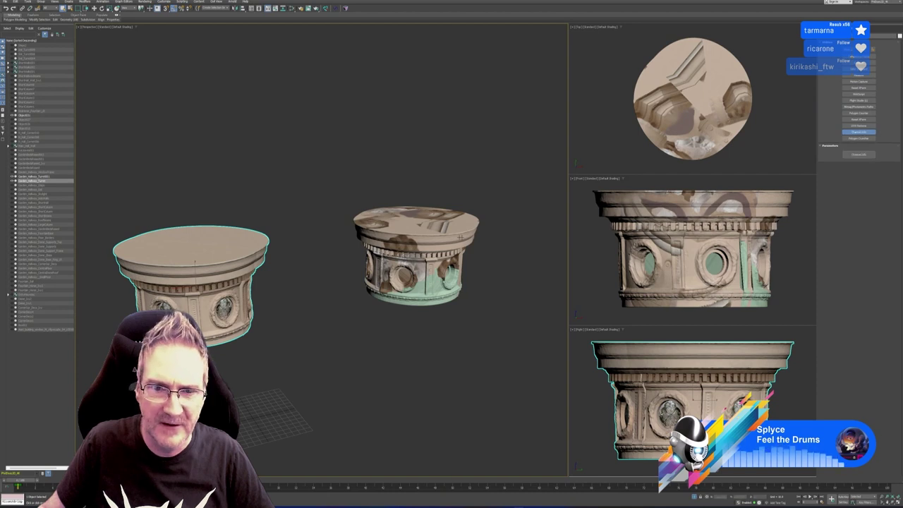
pyautogui.click(450, 236)
pyautogui.click(858, 155)
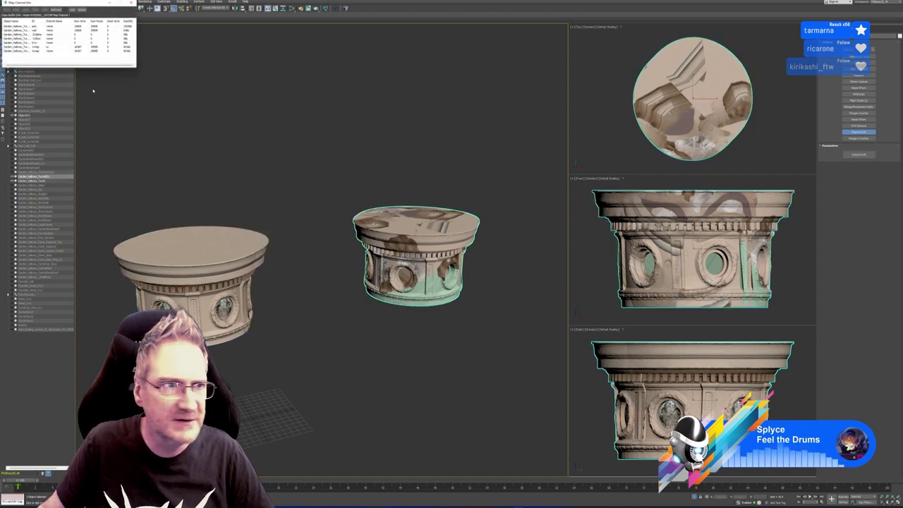
pyautogui.click(35, 52)
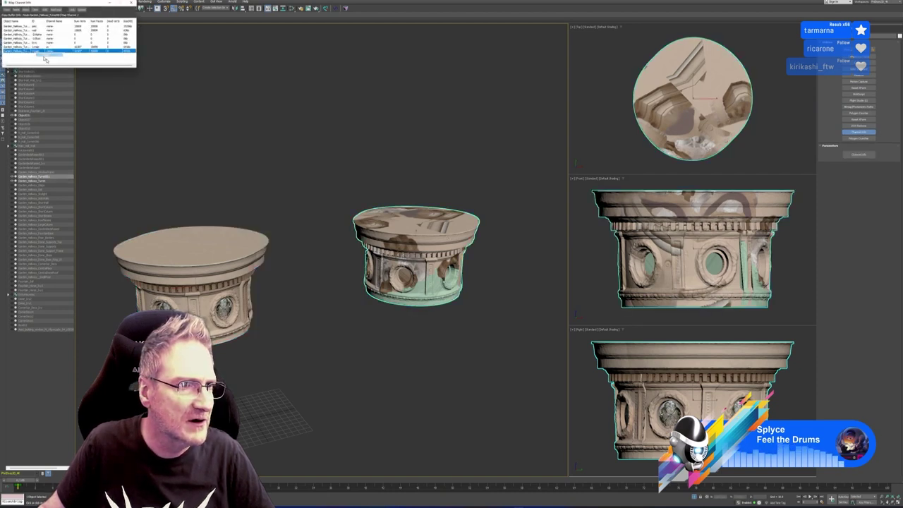
# Try to paste the copied channel onto the original turret's map channel and close the Channel Info utility.
pyautogui.click(204, 237)
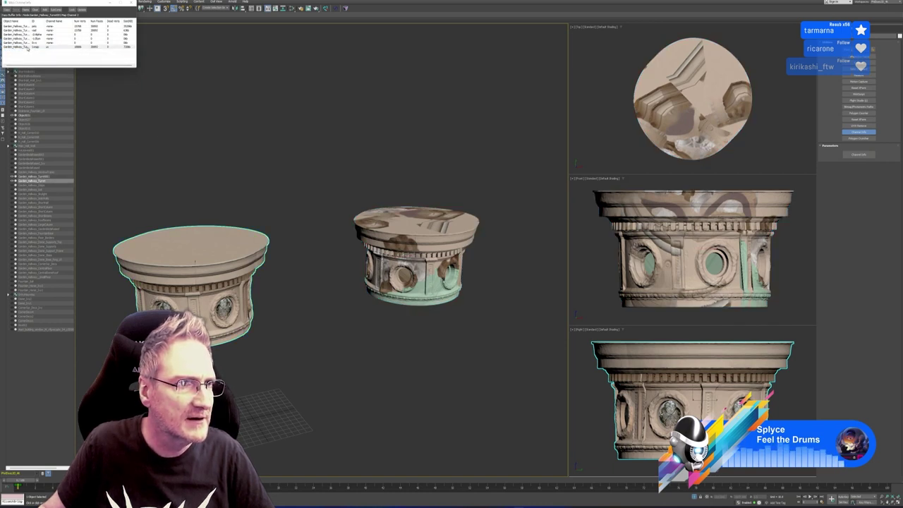
pyautogui.rightClick(27, 47)
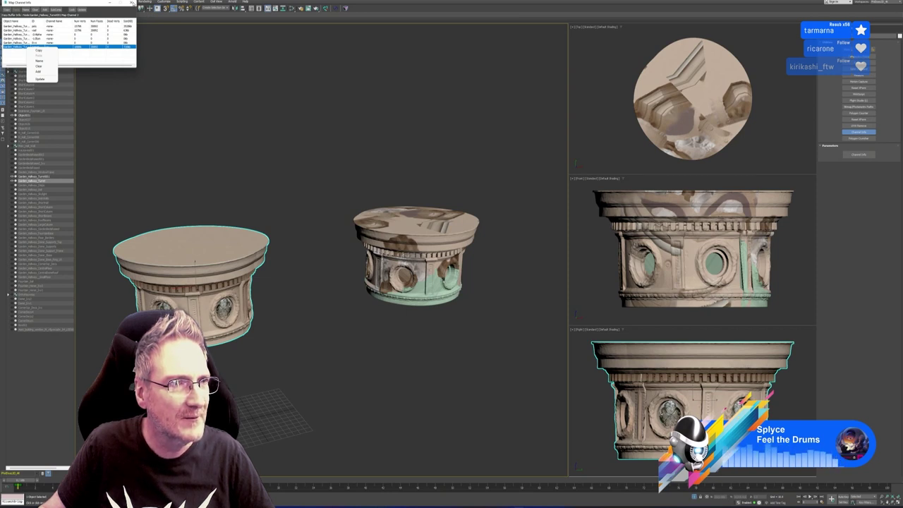
pyautogui.click(131, 3)
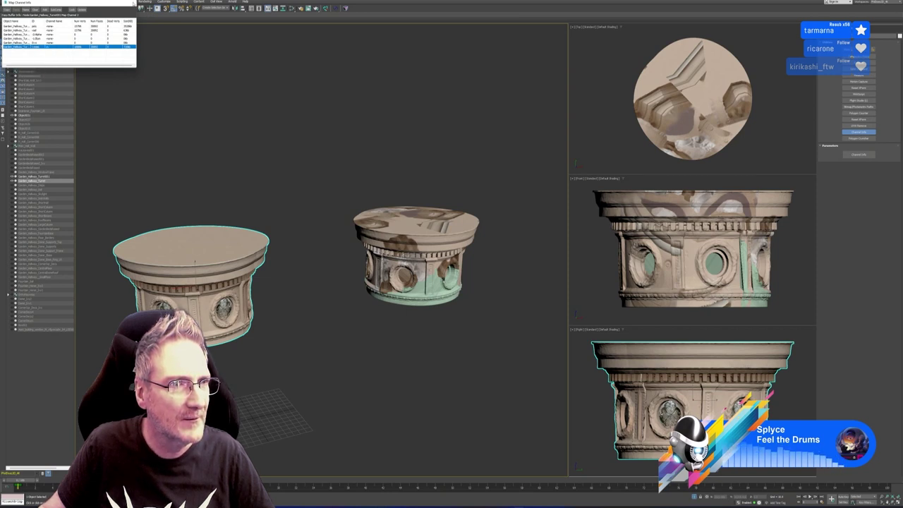
pyautogui.click(131, 3)
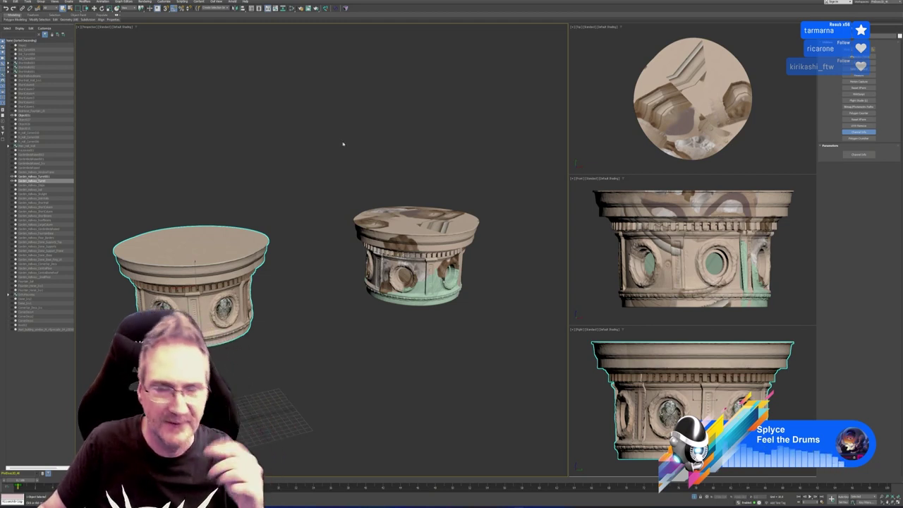
pyautogui.click(858, 132)
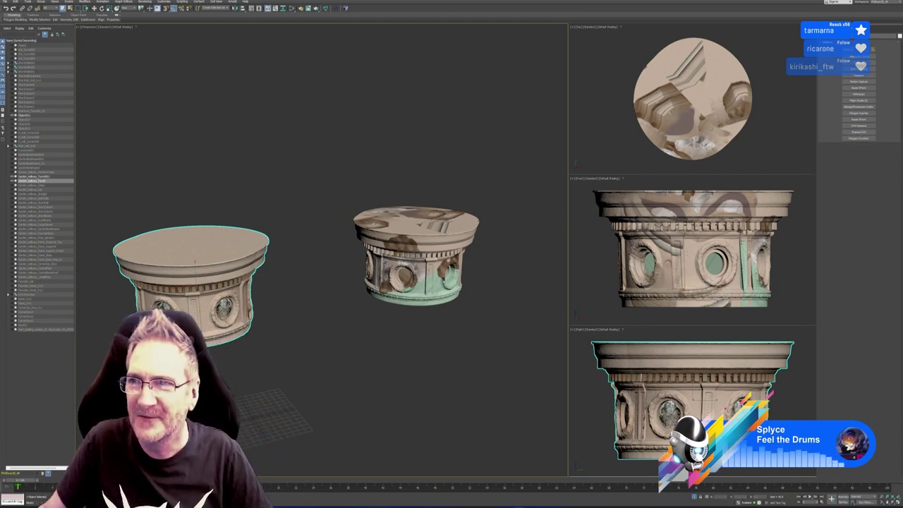
# Return to the modifier settings and delete the unwrapped turret clone.
pyautogui.click(830, 35)
pyautogui.moveTo(389, 149); pyautogui.dragTo(393, 157, button='middle')
pyautogui.click(408, 220)
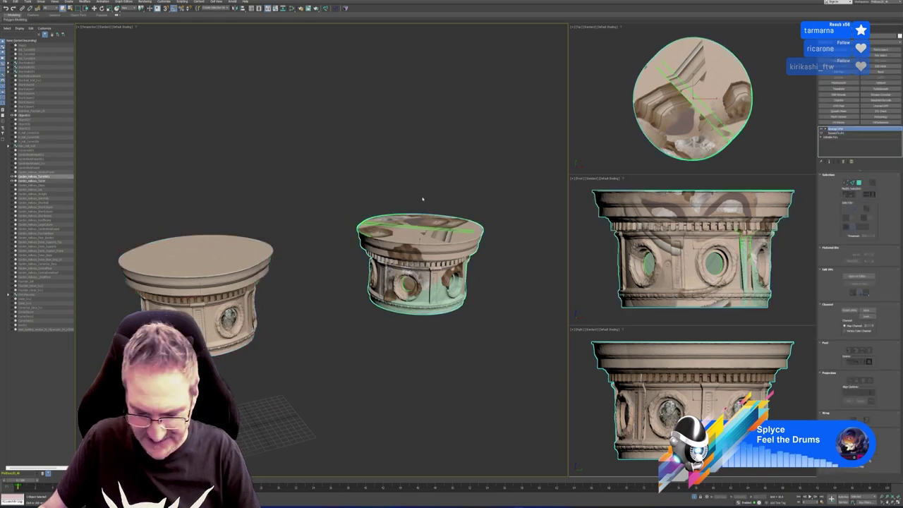
pyautogui.press('Delete')
# Clone the original turret as a single independent copy placed beside it.
pyautogui.click(200, 271)
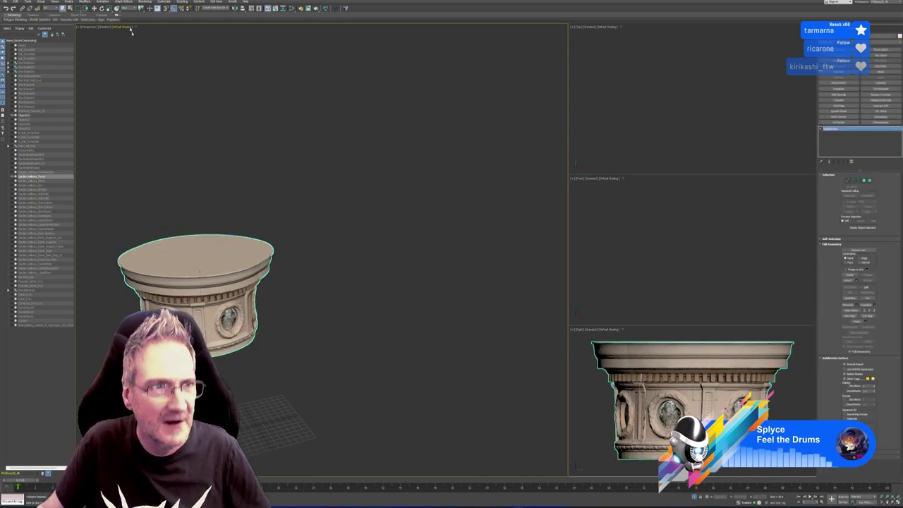
pyautogui.click(94, 9)
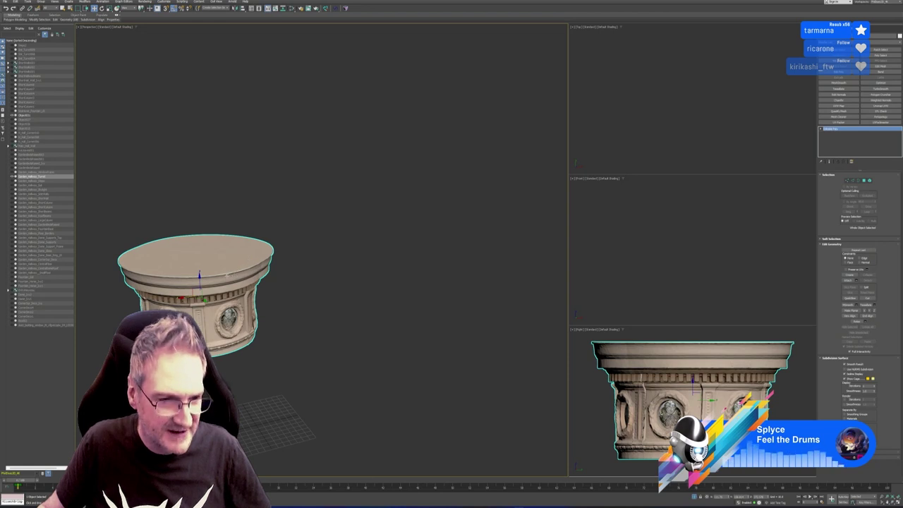
pyautogui.moveTo(199, 298)
pyautogui.keyDown('shift'); pyautogui.mouseDown()
pyautogui.moveTo(353, 286)
pyautogui.moveTo(387, 271)
pyautogui.mouseUp(); pyautogui.keyUp('shift')
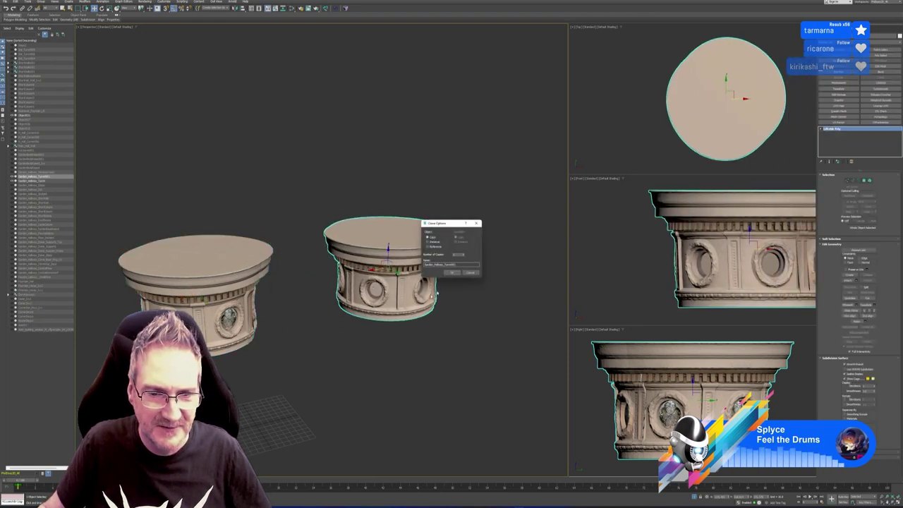
pyautogui.click(453, 273)
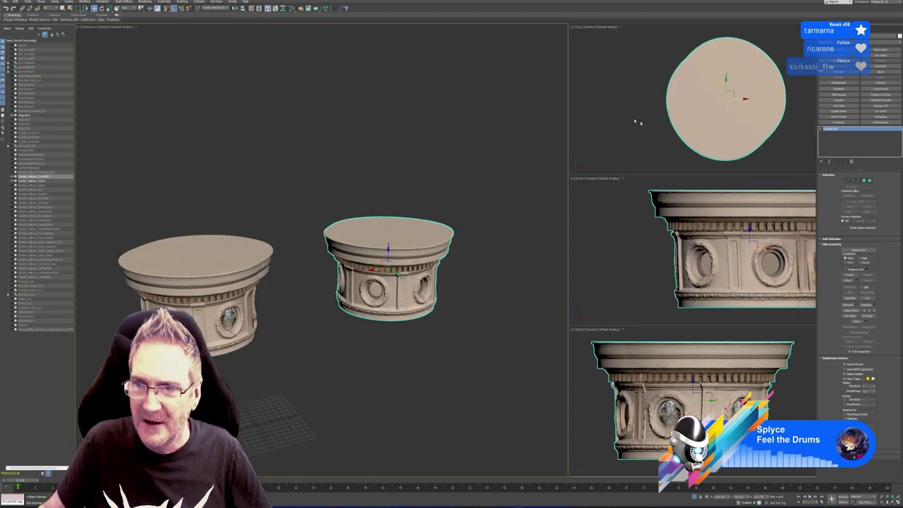
# Add an Unwrap UVW modifier to the new clone and send it to RizomUV in Edit mode.
pyautogui.click(326, 8)
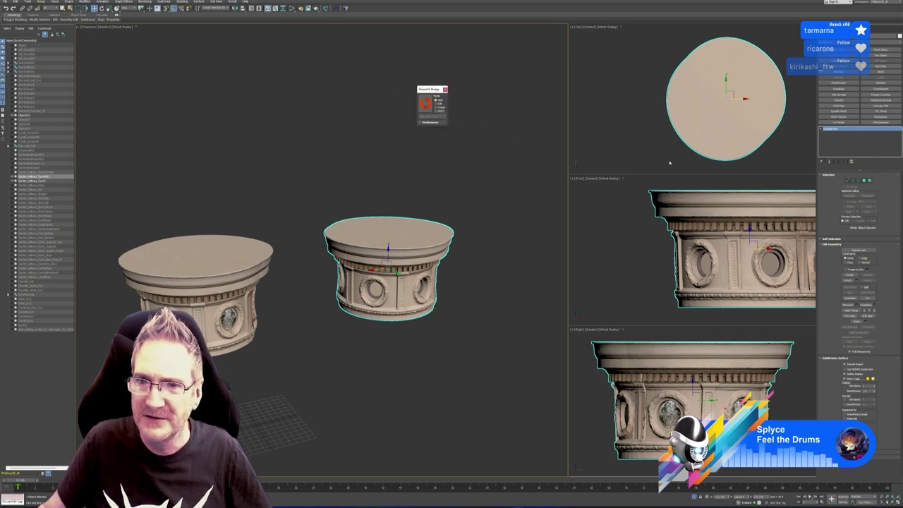
pyautogui.click(445, 90)
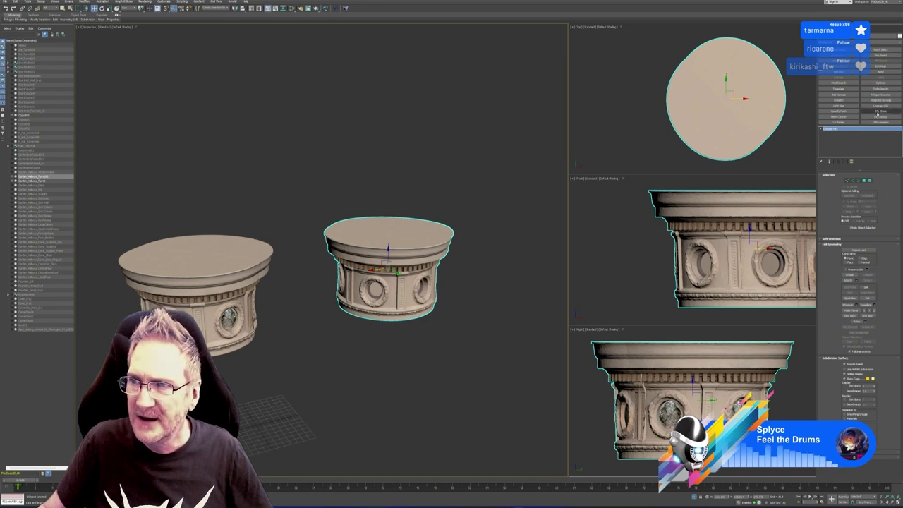
pyautogui.click(882, 108)
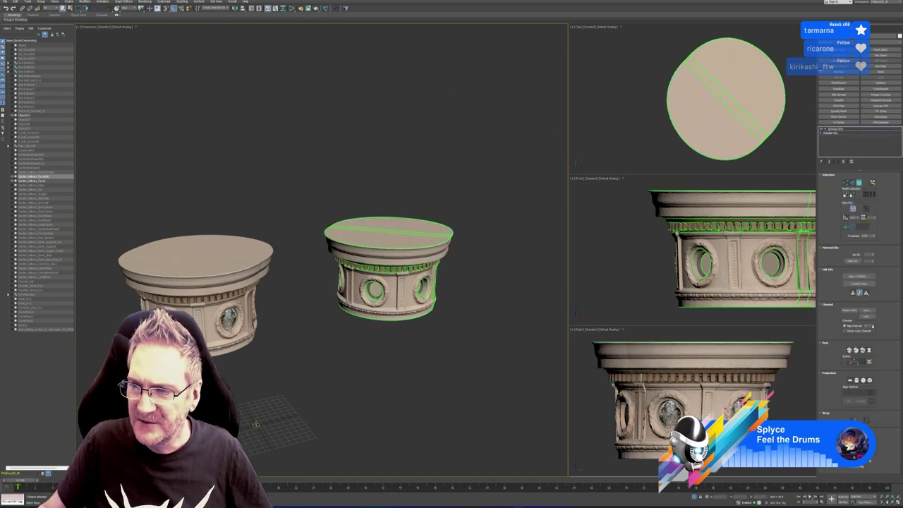
pyautogui.click(427, 257)
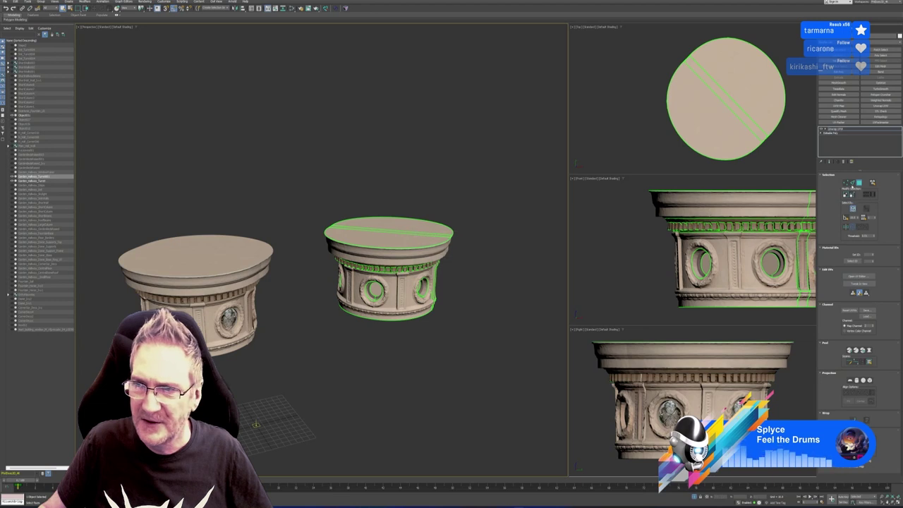
pyautogui.click(325, 8)
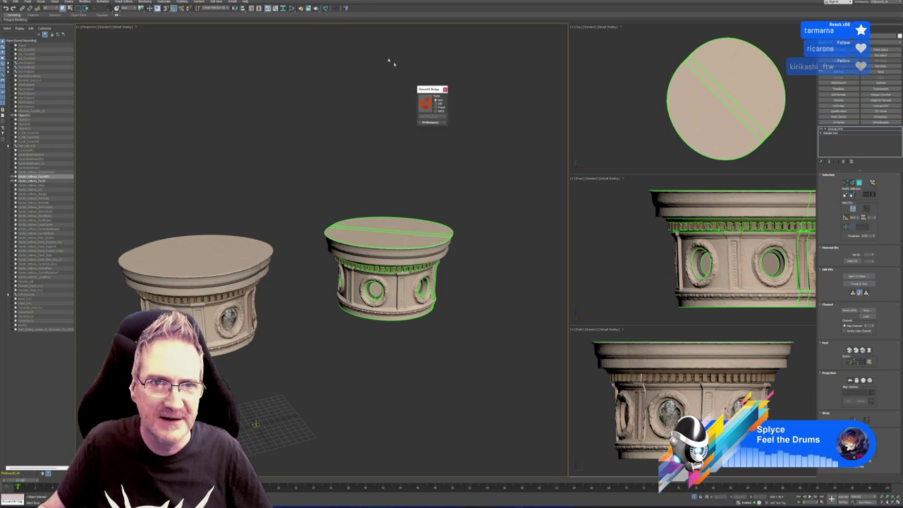
pyautogui.click(425, 103)
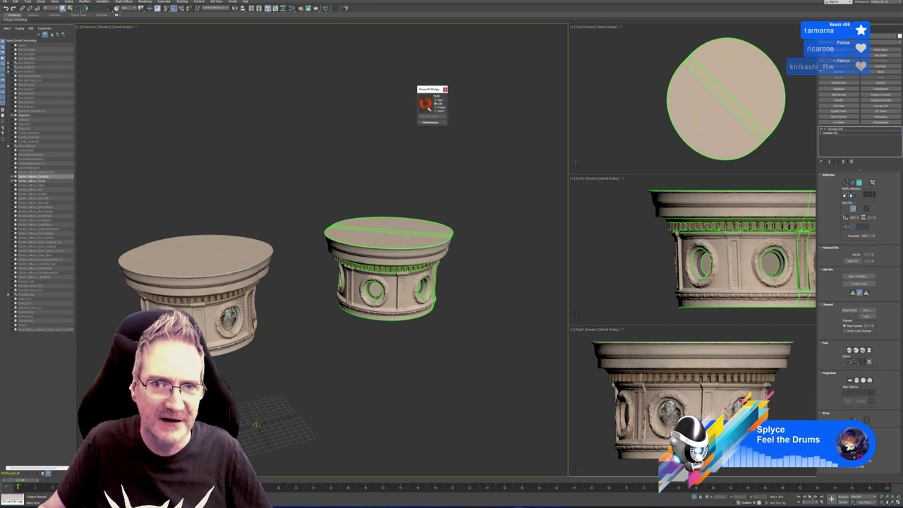
pyautogui.click(469, 147)
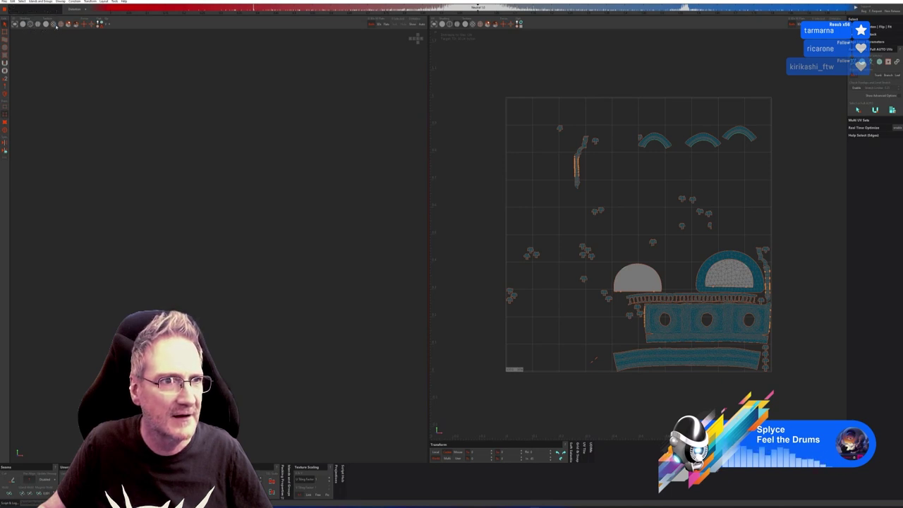
# Examine the turret's existing UV islands and checker texture in RizomUV, selecting the whole layout.
pyautogui.click(451, 25)
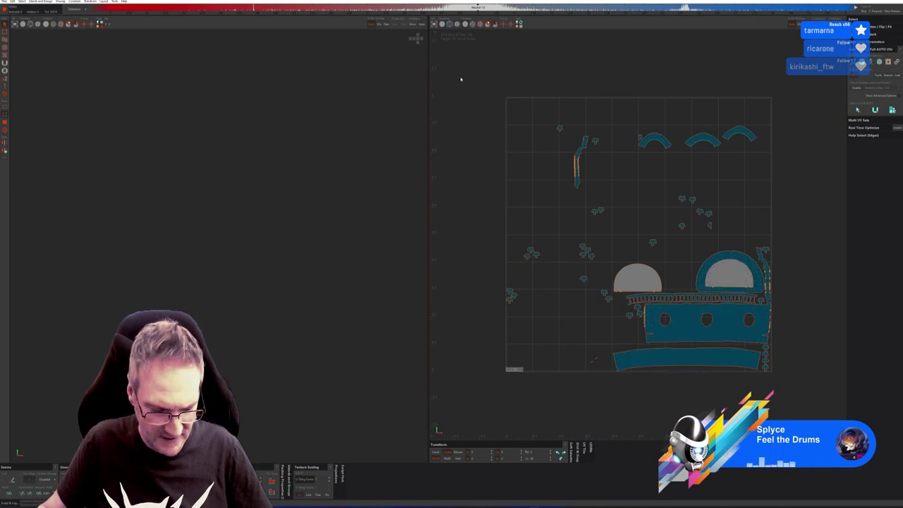
pyautogui.press('f')
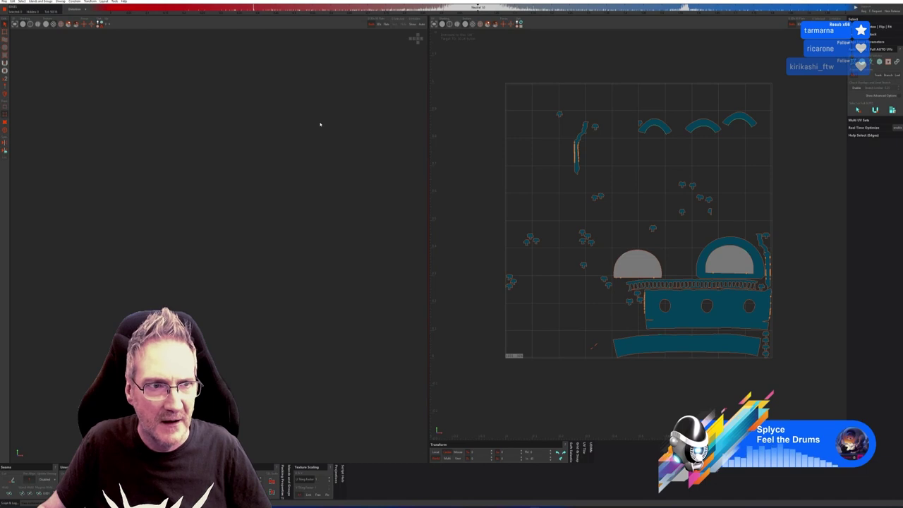
pyautogui.press('f')
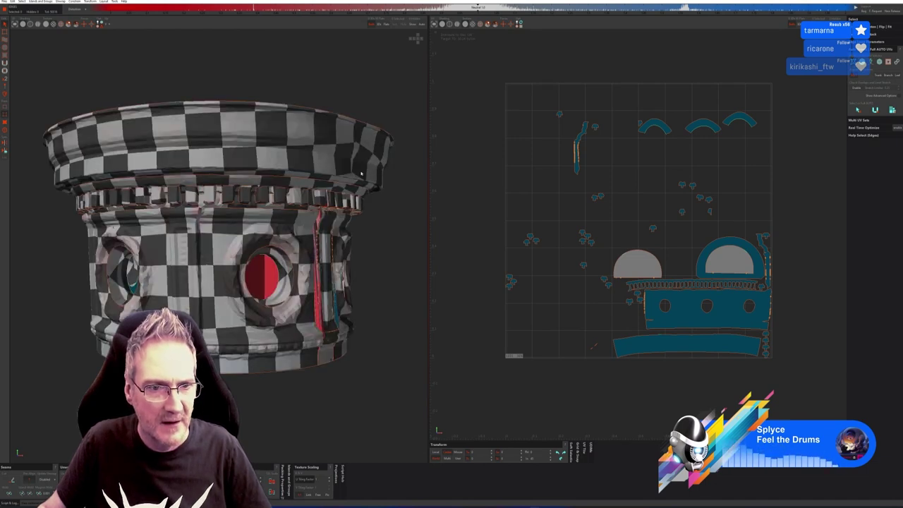
pyautogui.scroll(-1, 371, 184)
pyautogui.keyDown('alt'); pyautogui.moveTo(374, 194); pyautogui.dragTo(298, 113); pyautogui.keyUp('alt')
pyautogui.scroll(2, 326, 220)
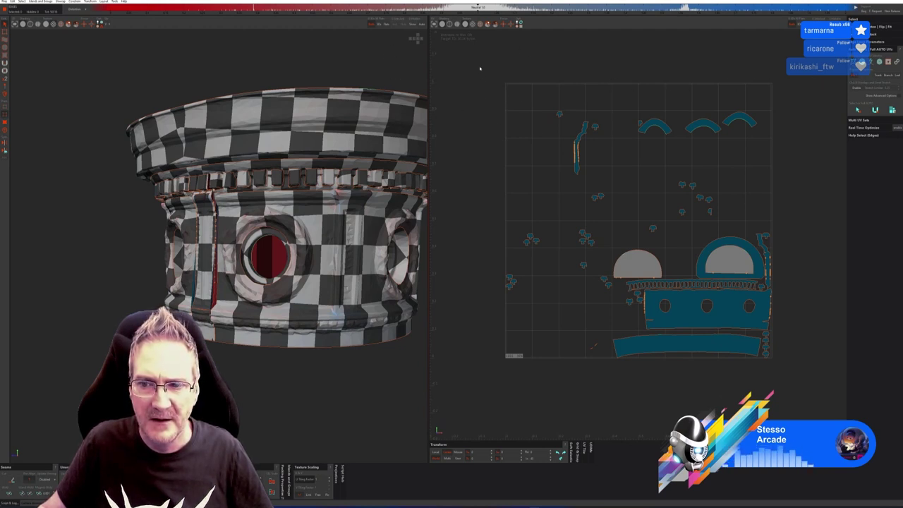
pyautogui.moveTo(479, 68); pyautogui.dragTo(794, 386)
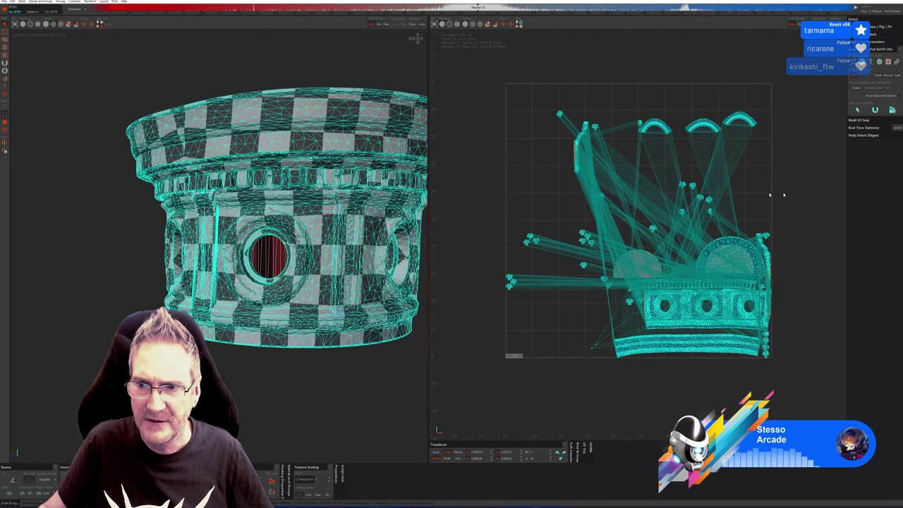
# Close RizomUV and its bridge window in 3ds Max, and reselect the turret clone.
pyautogui.click(897, 3)
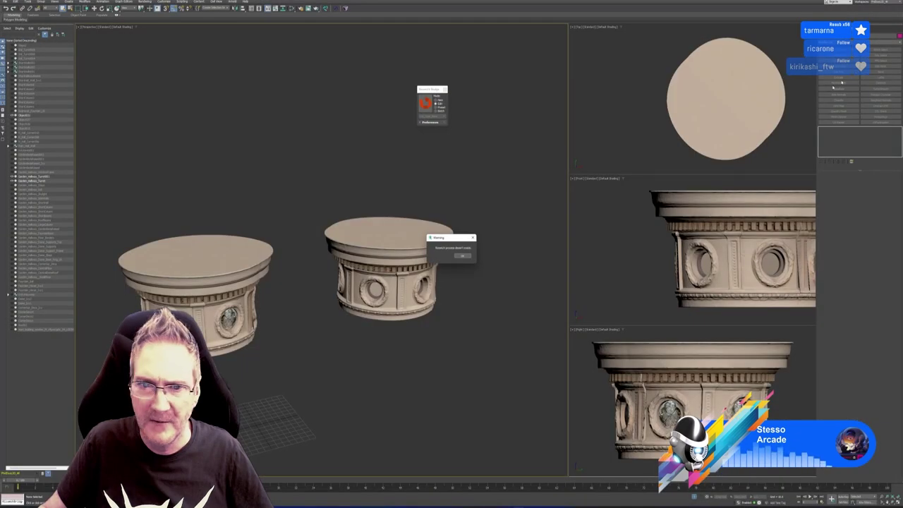
pyautogui.click(464, 256)
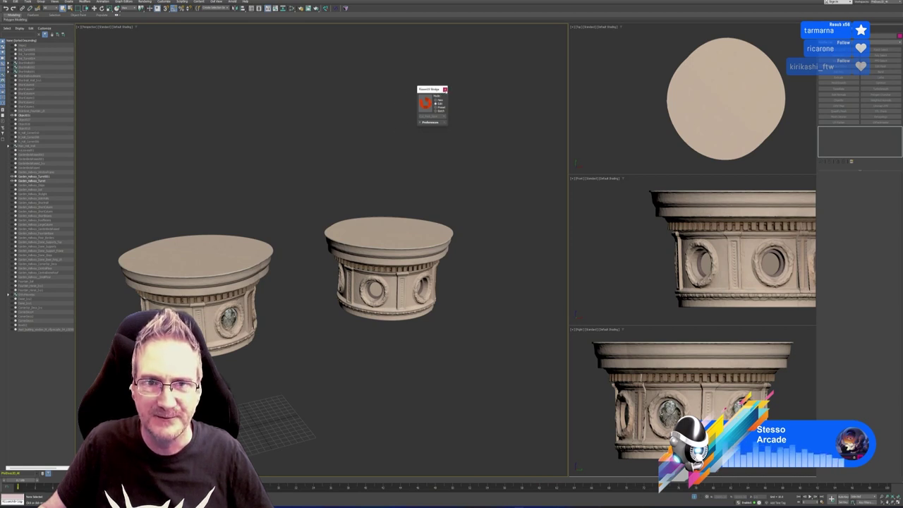
pyautogui.click(444, 89)
pyautogui.moveTo(322, 175); pyautogui.dragTo(331, 170, button='middle')
pyautogui.click(389, 224)
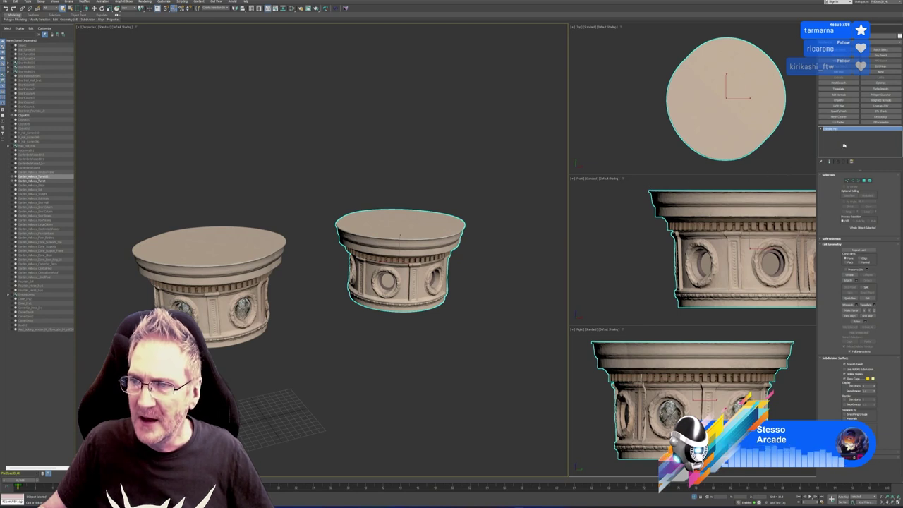
# Add an Unwrap UVW modifier to the turret clone and select all of its UV islands in the UV editor.
pyautogui.click(880, 115)
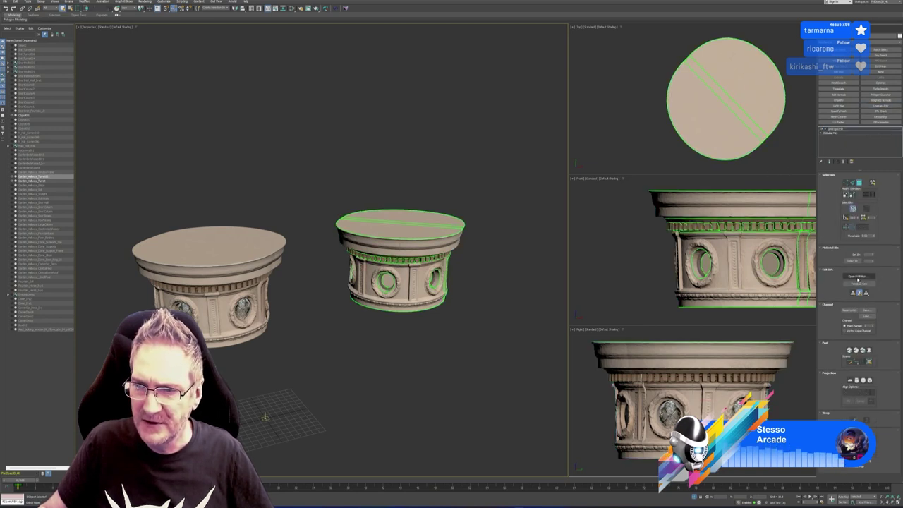
pyautogui.click(856, 276)
pyautogui.scroll(-4, 604, 223)
pyautogui.moveTo(415, 144); pyautogui.dragTo(597, 317)
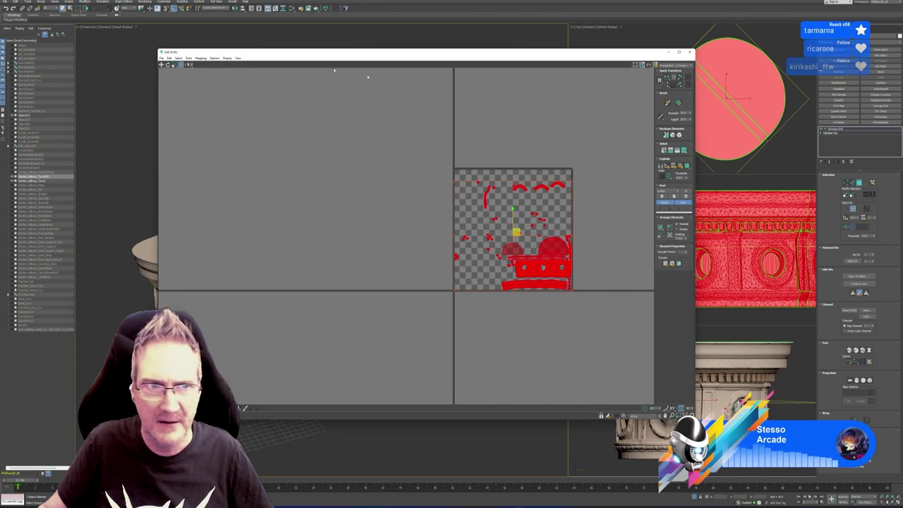
# Pack the clone's selected UV islands to fill the UV tile, clear the selection and close the UV editor.
pyautogui.click(201, 59)
pyautogui.moveTo(189, 59)
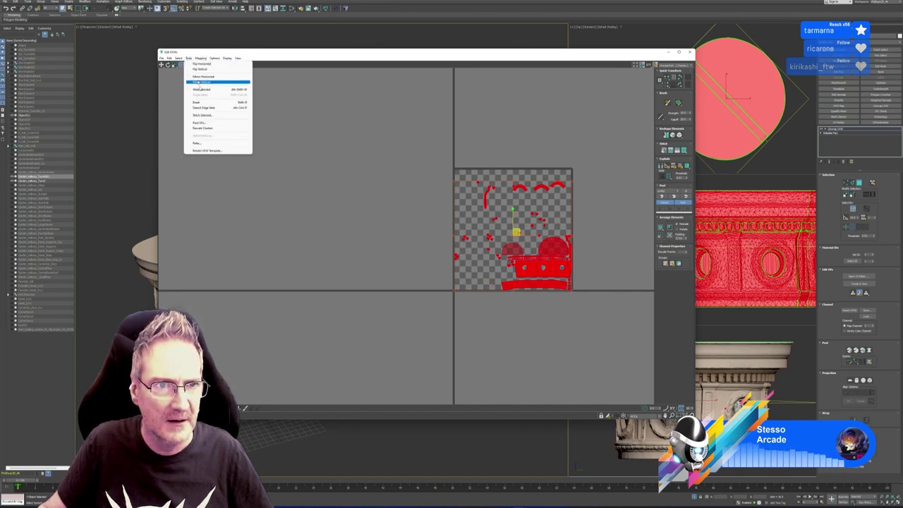
pyautogui.click(207, 122)
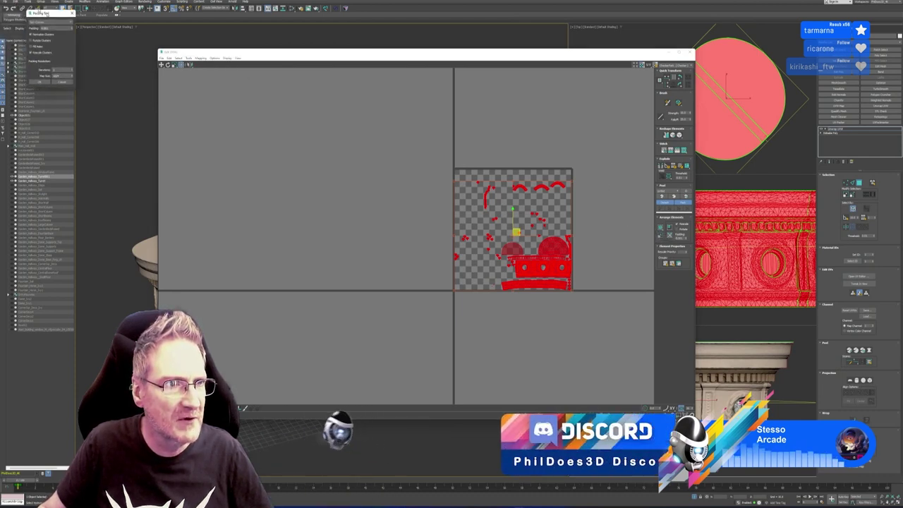
pyautogui.moveTo(20, 1); pyautogui.dragTo(299, 98)
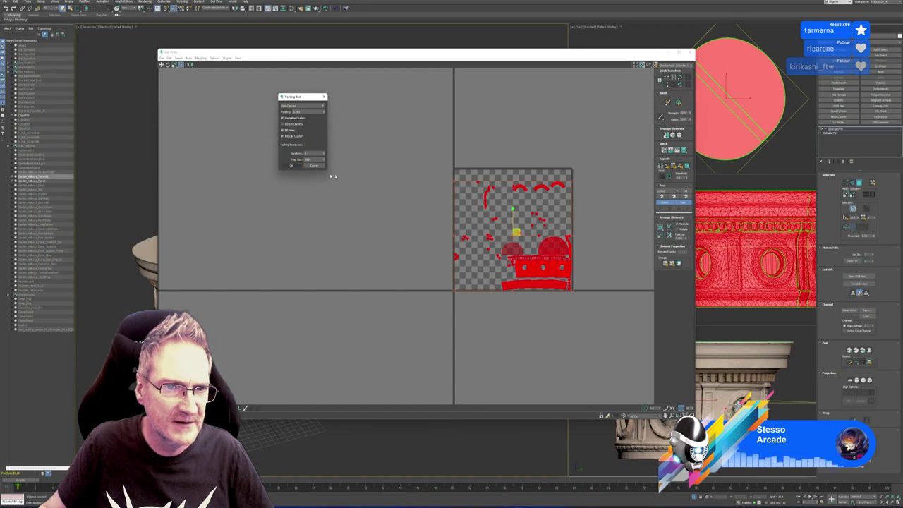
pyautogui.scroll(1, 424, 182)
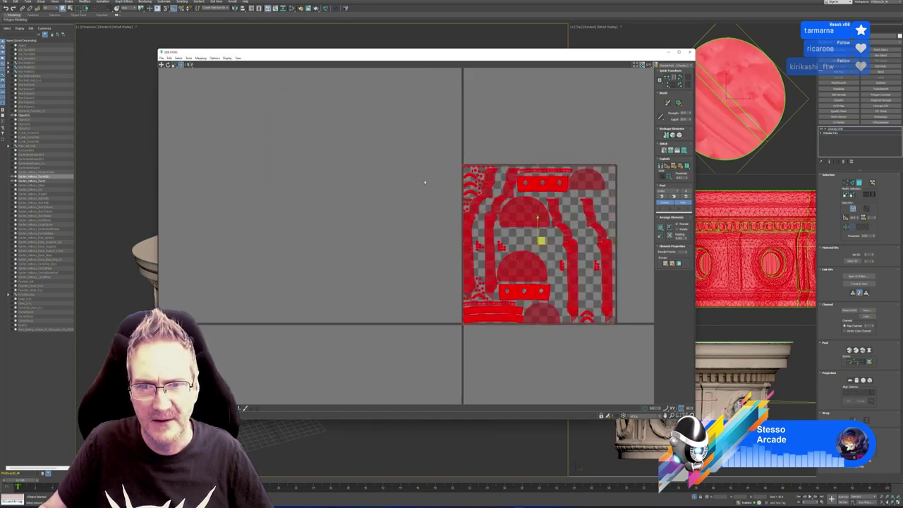
pyautogui.click(418, 182)
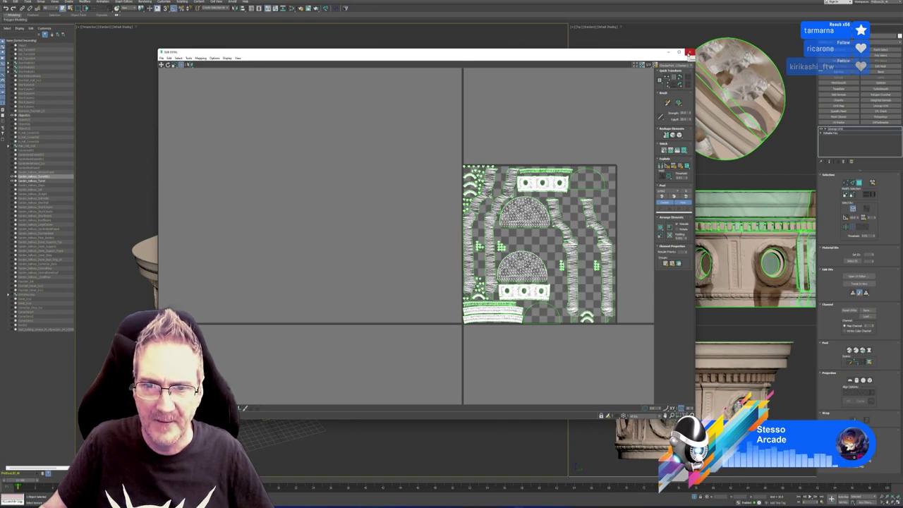
pyautogui.click(689, 53)
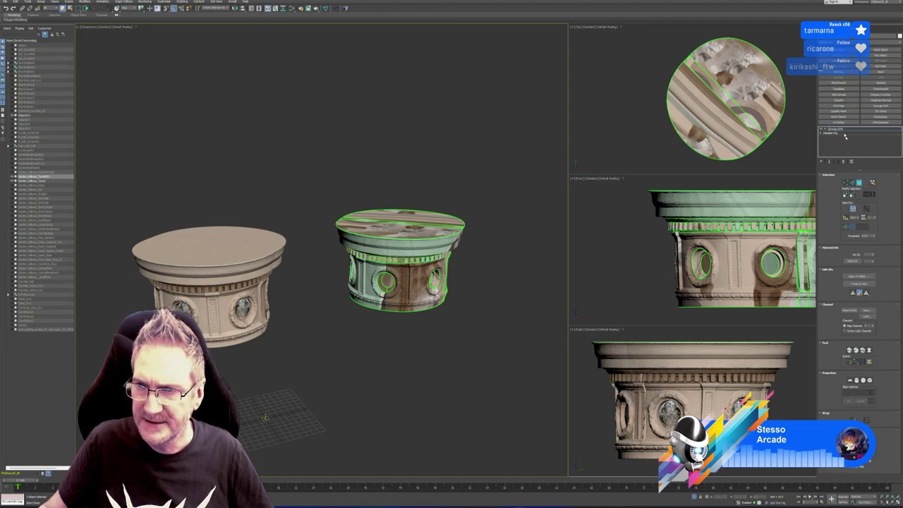
# Move the clone's packed UVs to map channel 2, leave polygon selection and hide the map seams.
pyautogui.click(874, 326)
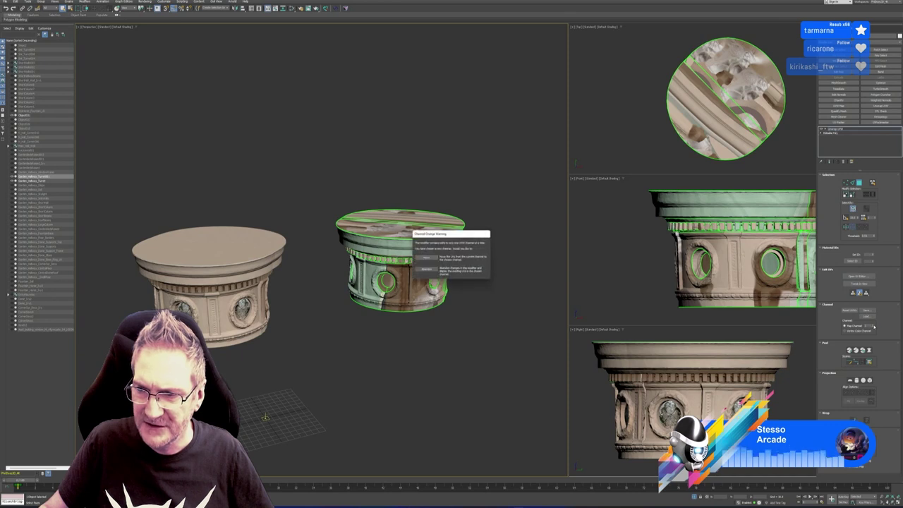
pyautogui.click(436, 260)
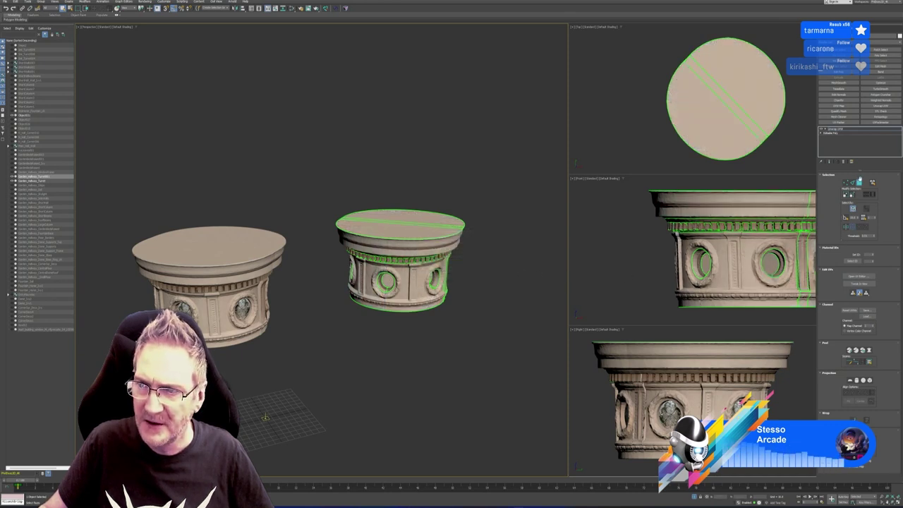
pyautogui.click(859, 182)
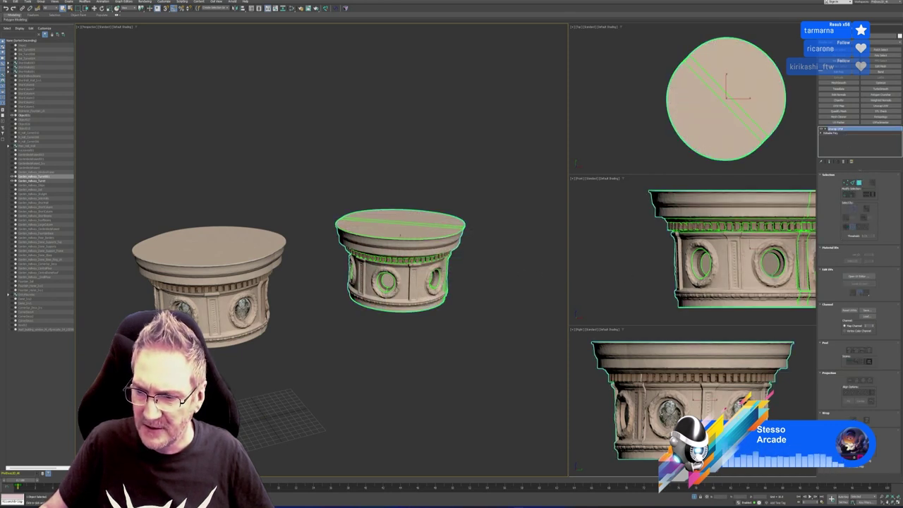
pyautogui.click(846, 446)
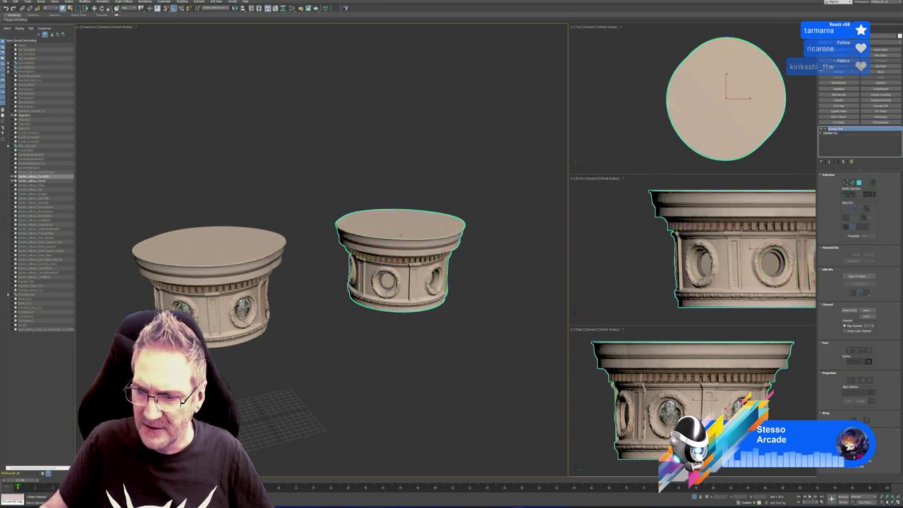
# Copy the clone's Unwrap UVW modifier onto the original turret and check its layout in the UV editor.
pyautogui.rightClick(840, 130)
pyautogui.click(849, 150)
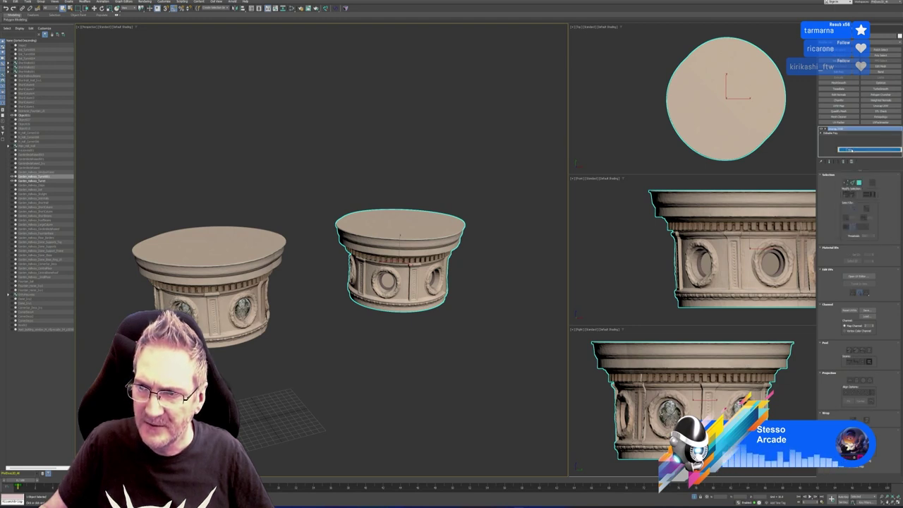
pyautogui.click(251, 251)
pyautogui.rightClick(839, 130)
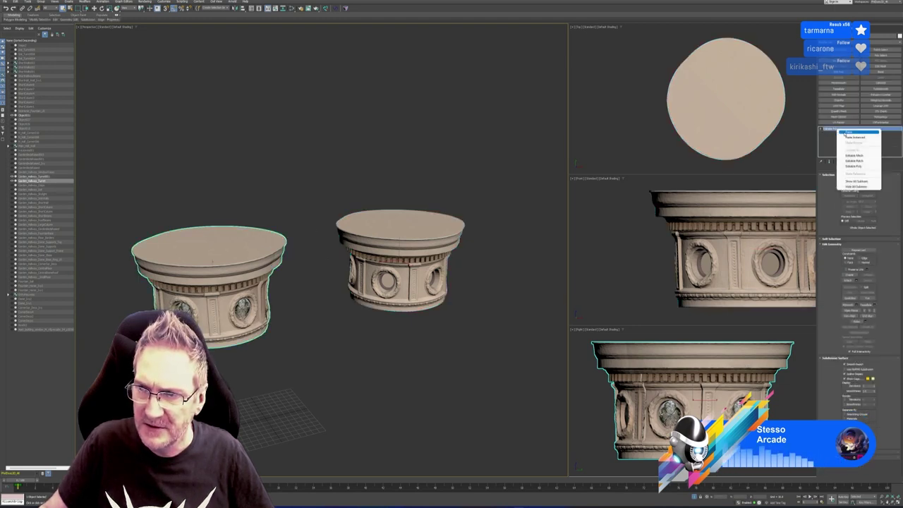
pyautogui.click(842, 134)
pyautogui.click(858, 276)
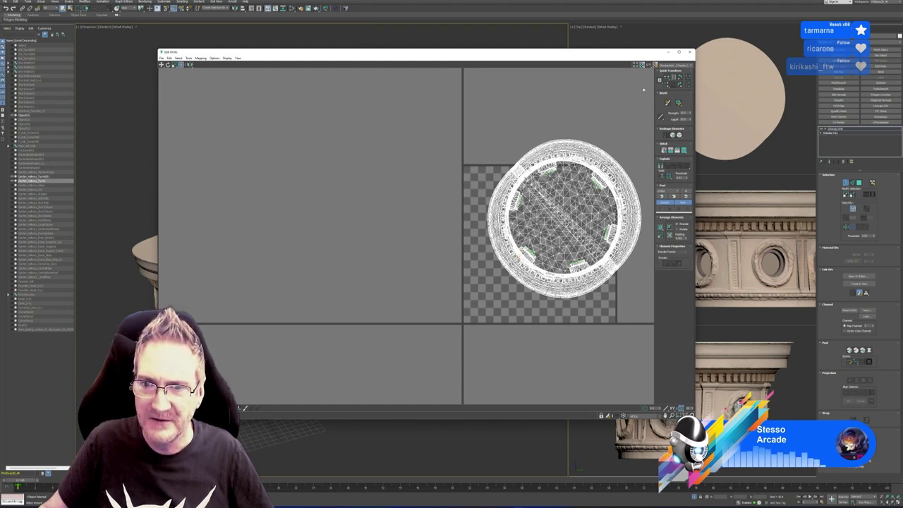
pyautogui.click(690, 51)
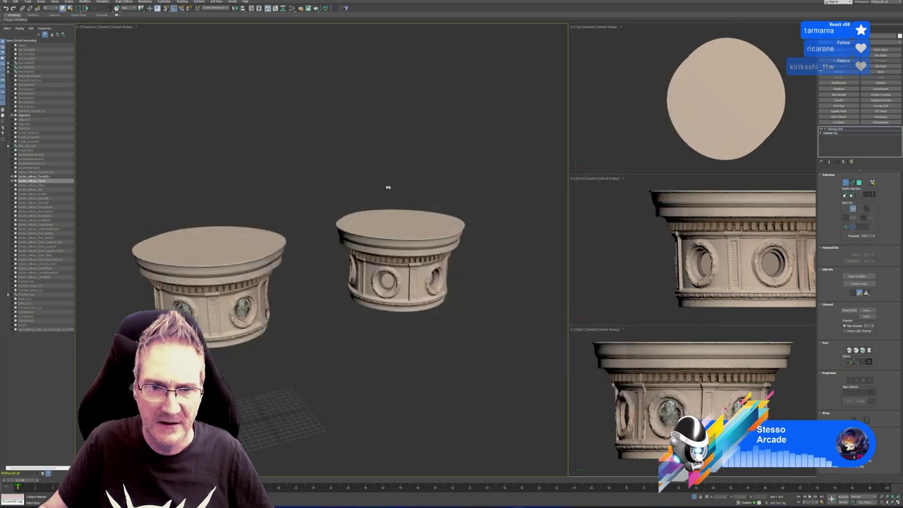
# Reselect the turret clone and examine its packed layout in the UV editor for comparison.
pyautogui.moveTo(393, 175); pyautogui.dragTo(396, 168, button='middle')
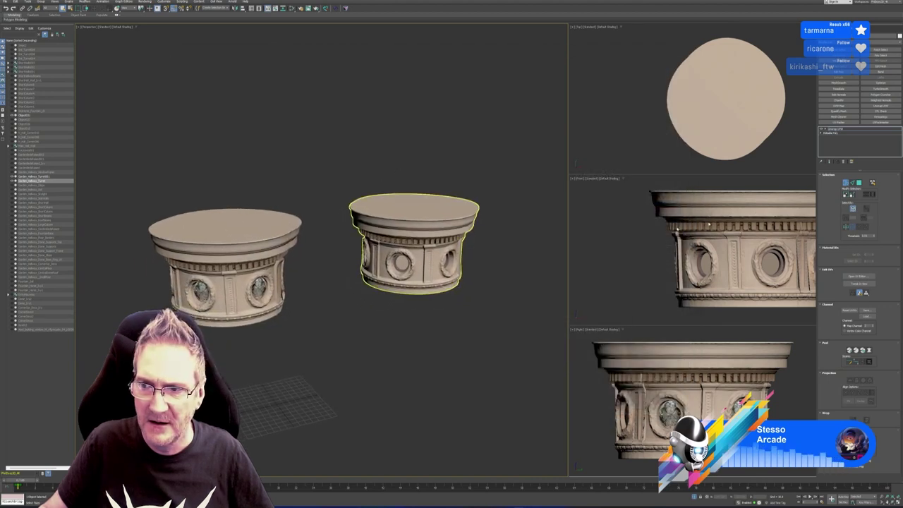
pyautogui.click(847, 183)
pyautogui.click(465, 240)
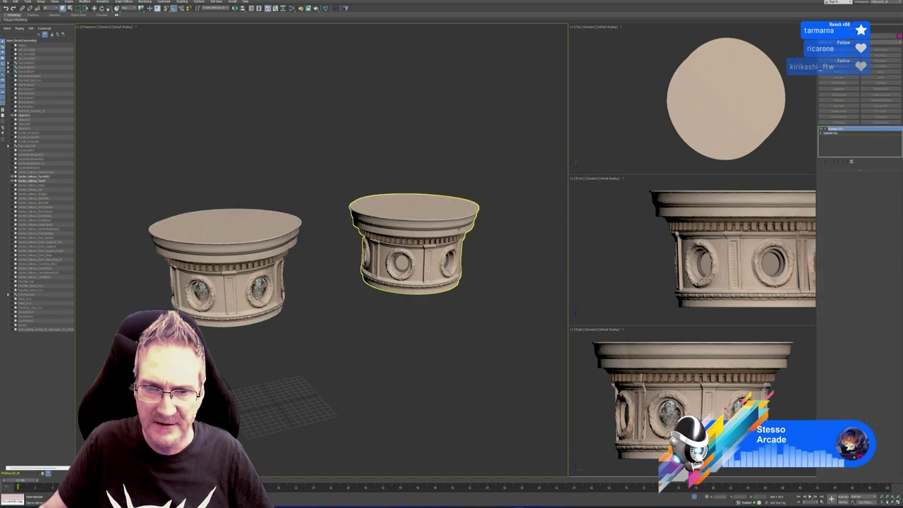
pyautogui.click(857, 276)
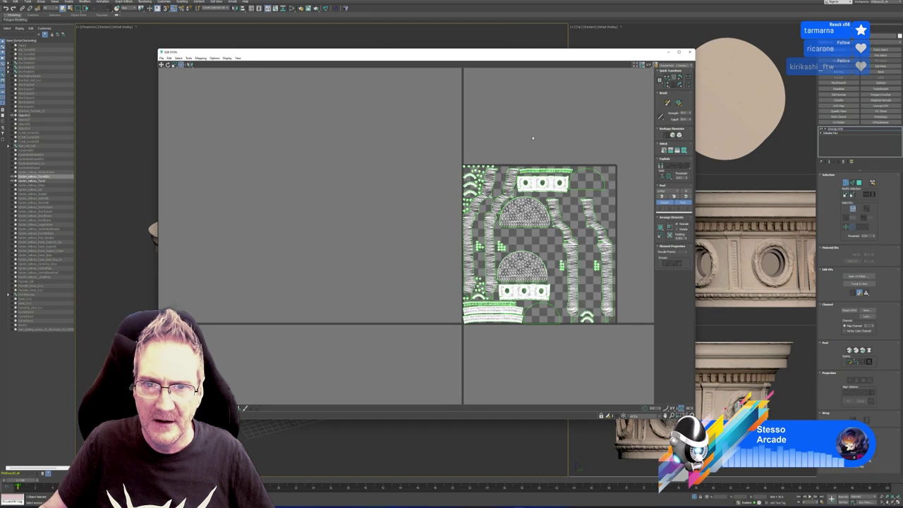
pyautogui.moveTo(533, 137); pyautogui.dragTo(507, 127, button='middle')
pyautogui.click(690, 52)
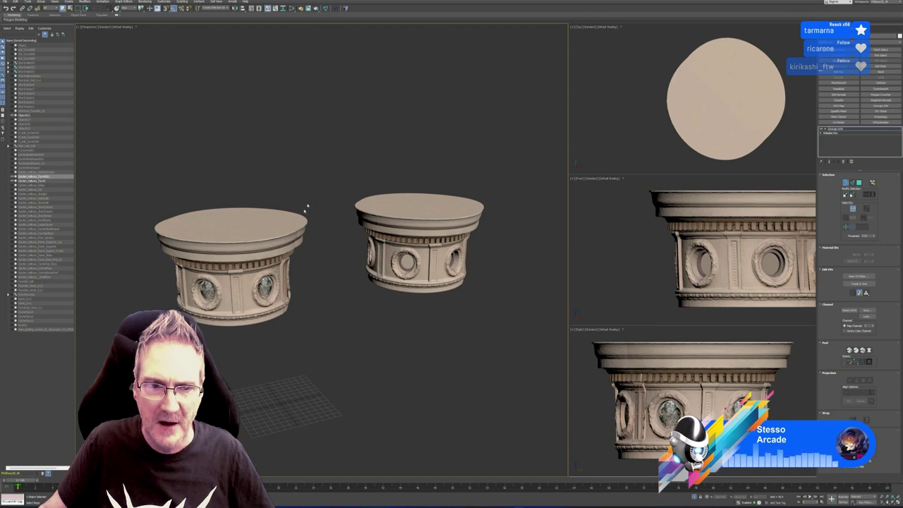
pyautogui.click(845, 184)
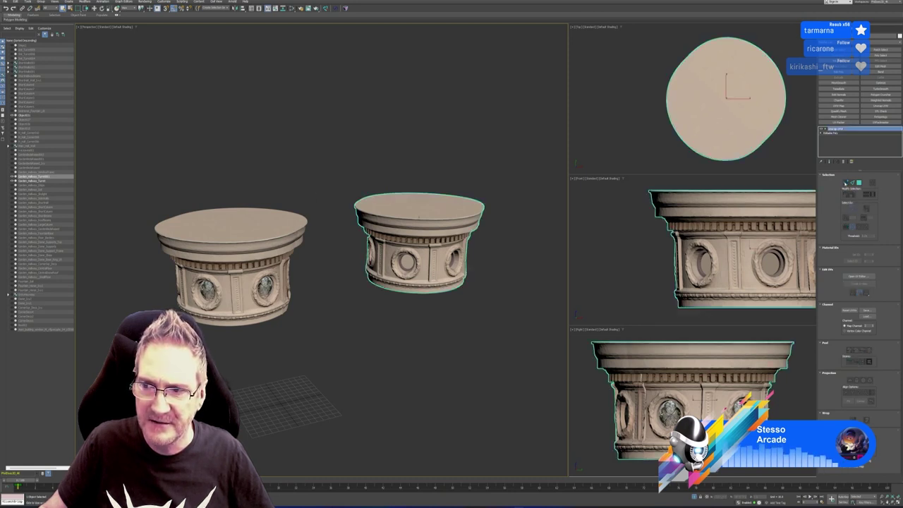
# Replace the original turret's pasted Unwrap UVW modifier with a new one and move its UVs to map channel 2.
pyautogui.click(293, 215)
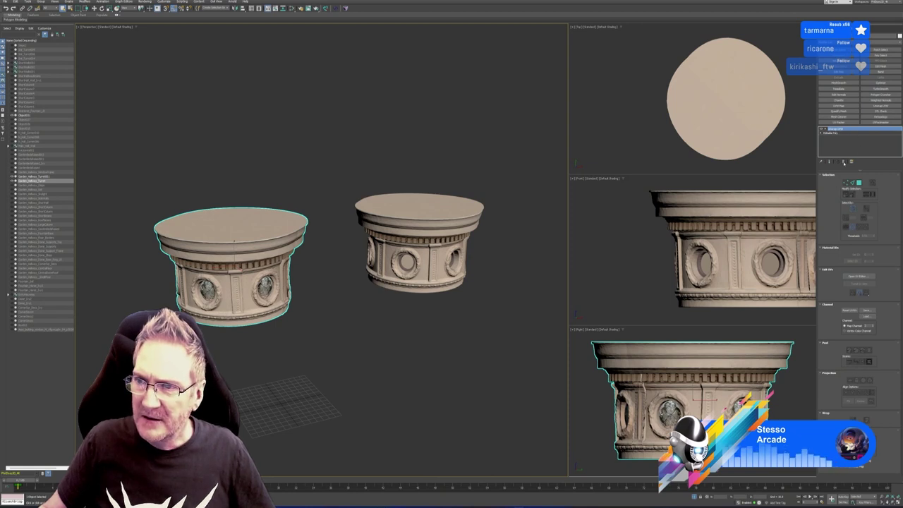
pyautogui.click(844, 162)
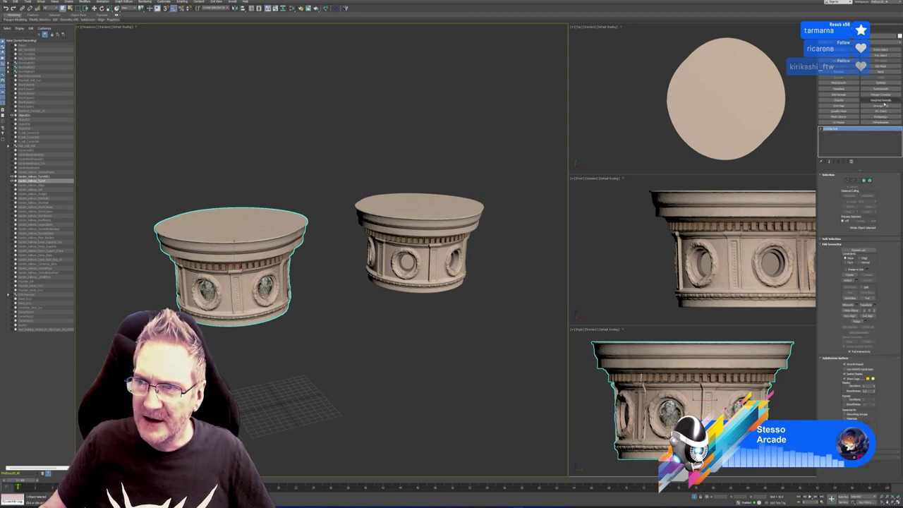
pyautogui.click(881, 105)
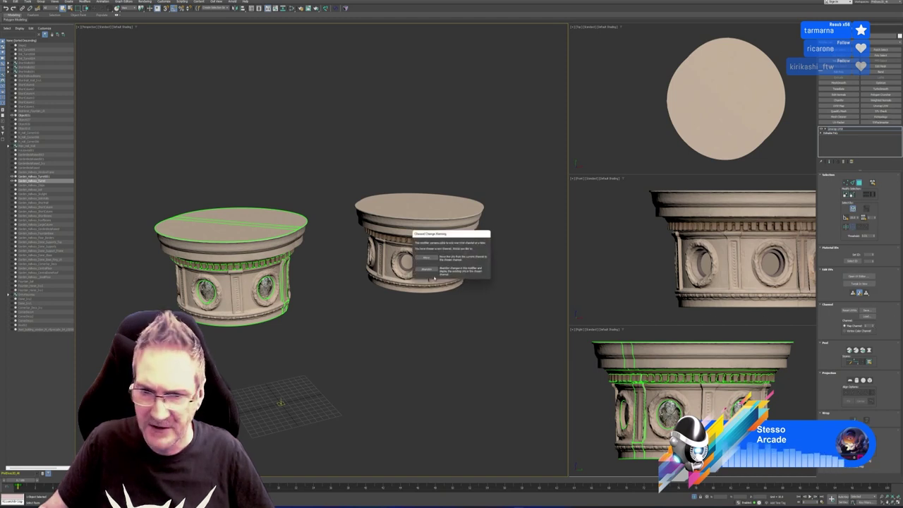
# Pack all of the original turret's UV islands into the UV tile and close the UV editor.
pyautogui.click(852, 277)
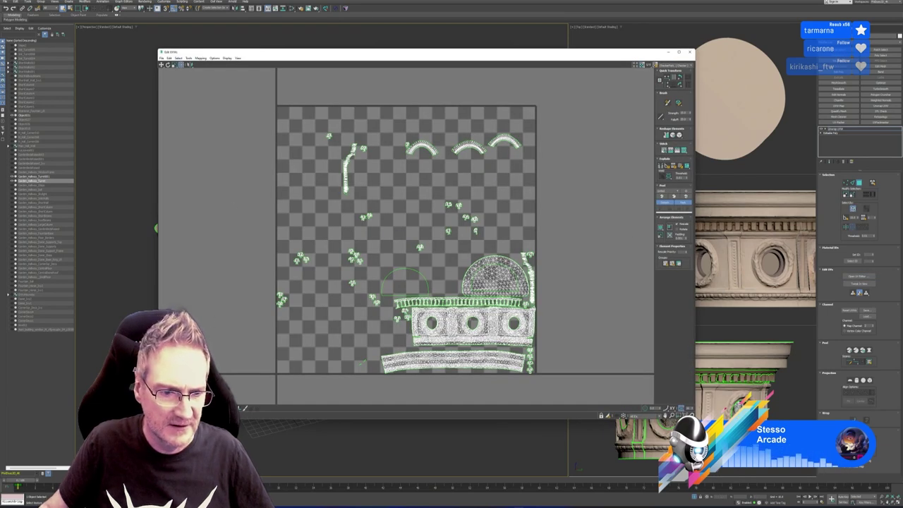
pyautogui.moveTo(248, 87); pyautogui.dragTo(566, 381)
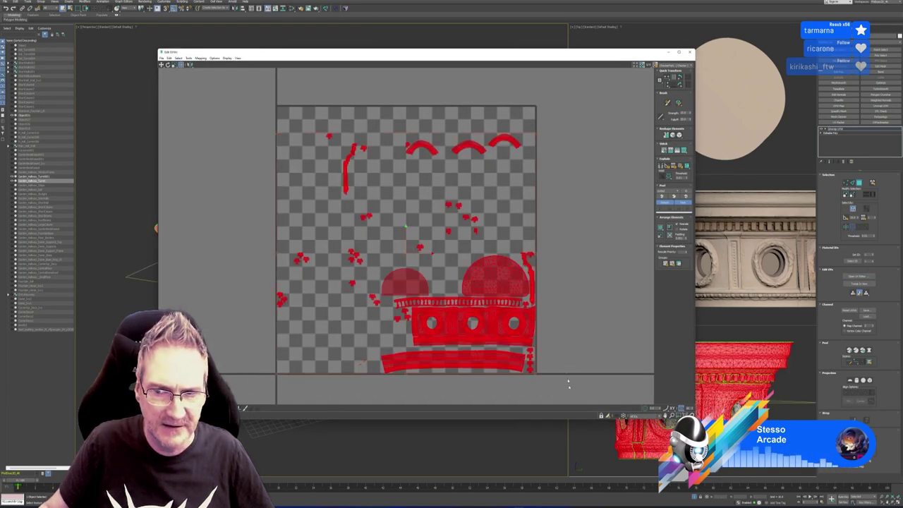
pyautogui.click(189, 58)
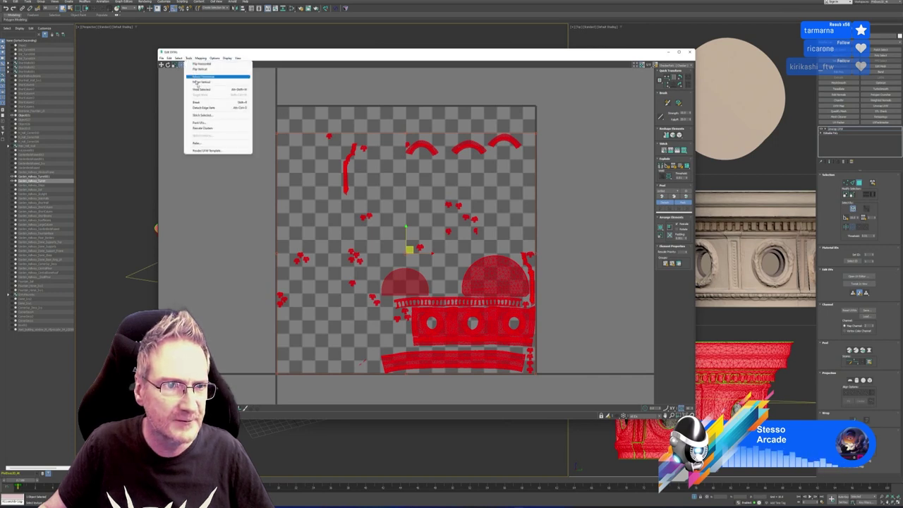
pyautogui.click(211, 120)
pyautogui.moveTo(27, 2); pyautogui.dragTo(341, 86)
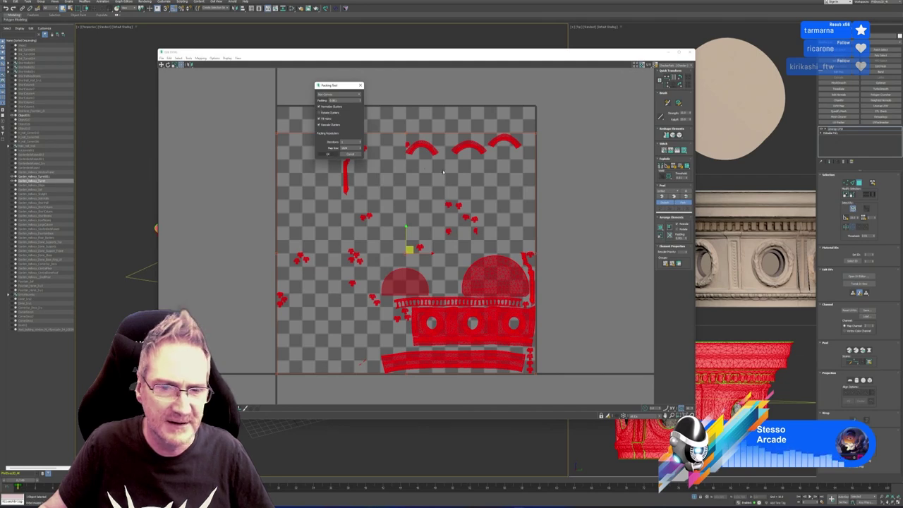
pyautogui.click(690, 52)
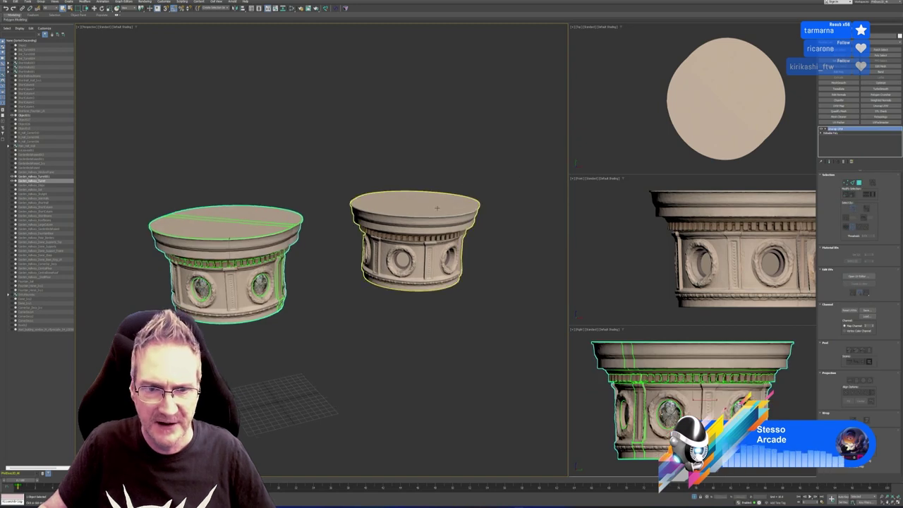
# Delete the turret clone, leaving only the original turret.
pyautogui.click(469, 212)
pyautogui.press('Delete')
pyautogui.moveTo(294, 275); pyautogui.dragTo(365, 260, button='middle')
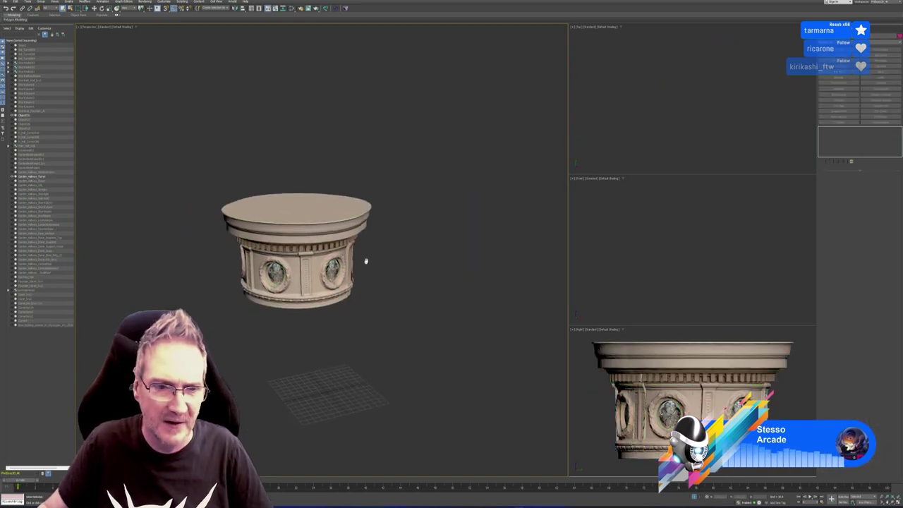
# Select the turret and open the Bake to Texture settings for it.
pyautogui.click(342, 261)
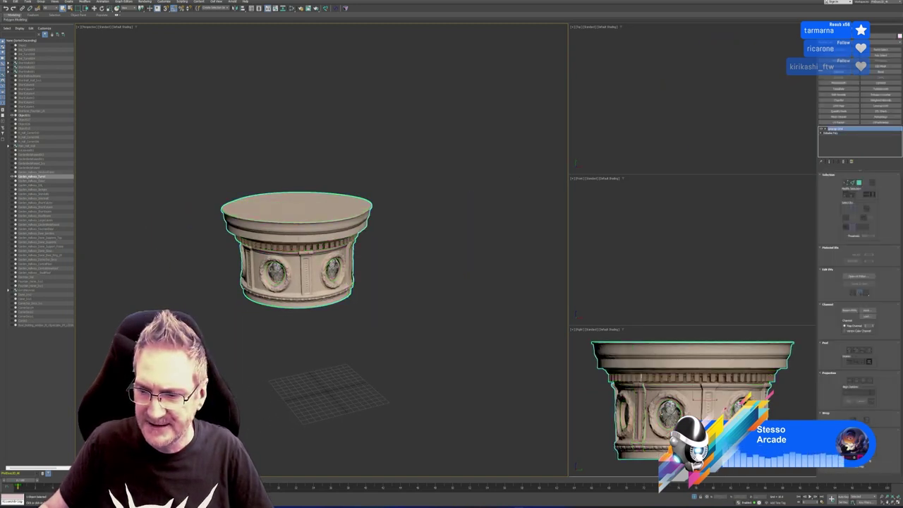
pyautogui.click(145, 2)
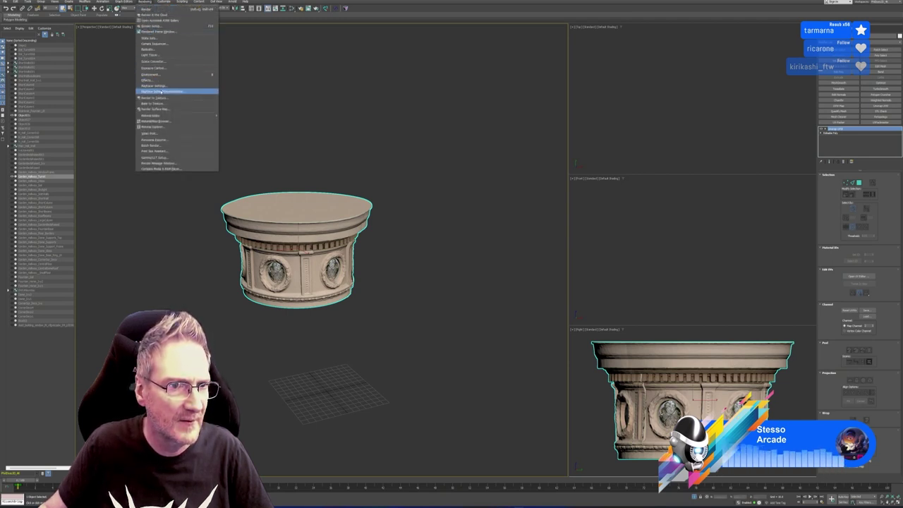
pyautogui.click(162, 98)
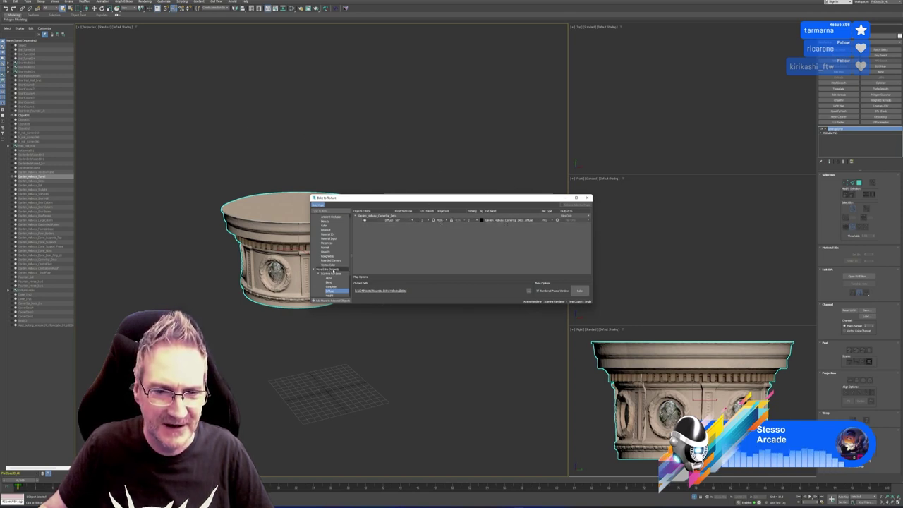
# Try baking the diffuse map left over in the baking queue, choosing to overwrite its existing file.
pyautogui.click(579, 290)
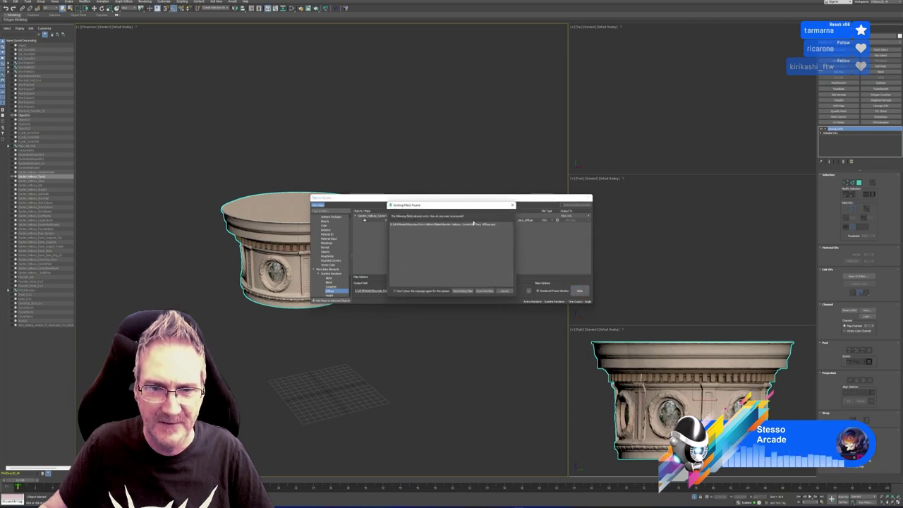
pyautogui.moveTo(458, 207)
pyautogui.mouseDown()
pyautogui.moveTo(570, 269)
pyautogui.moveTo(469, 209)
pyautogui.mouseUp()
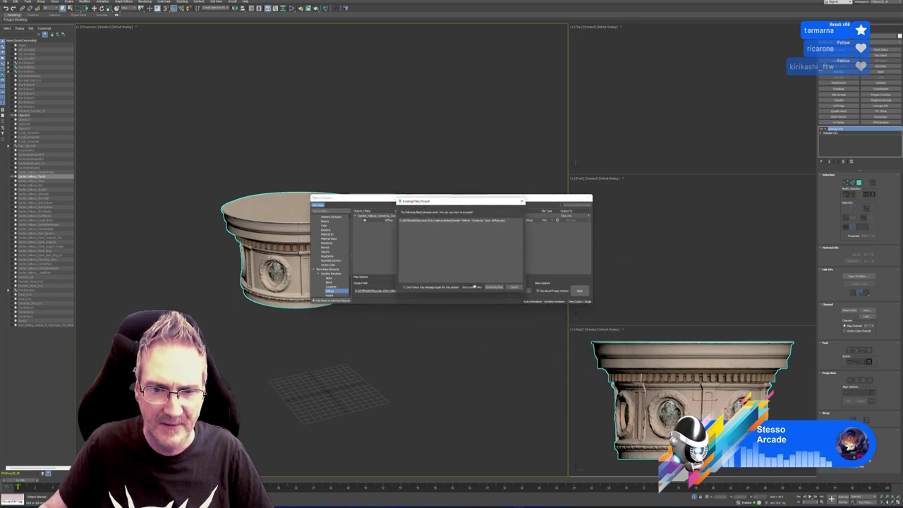
pyautogui.click(494, 287)
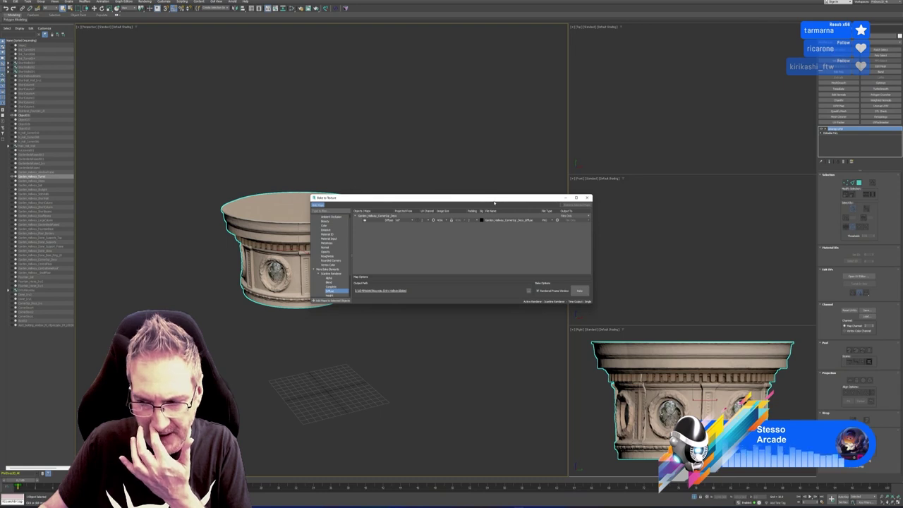
pyautogui.click(580, 291)
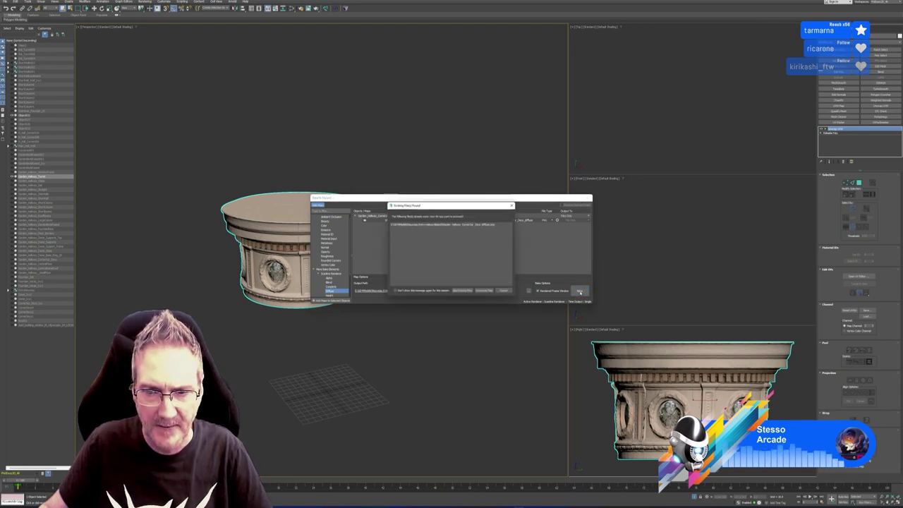
pyautogui.click(484, 291)
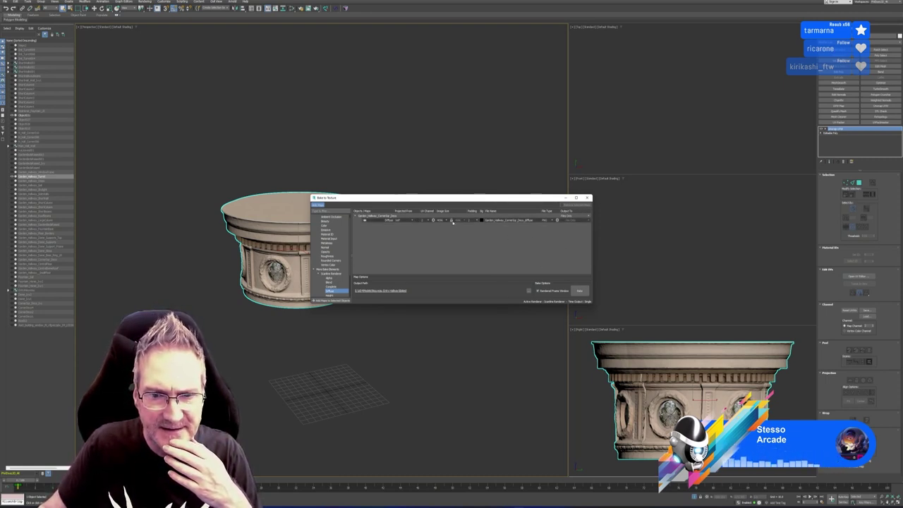
# Remove the leftover map from the baking queue and add a diffuse map for the selected turret.
pyautogui.click(549, 220)
pyautogui.click(572, 206)
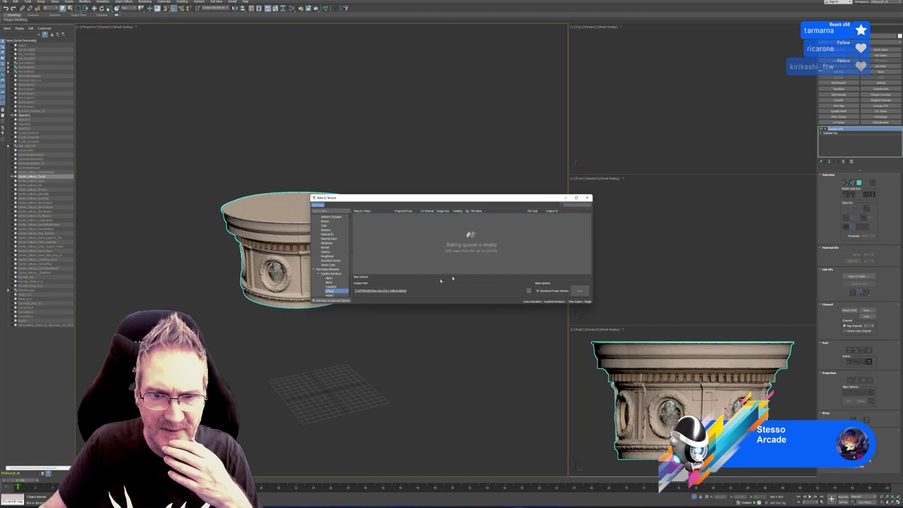
pyautogui.click(336, 301)
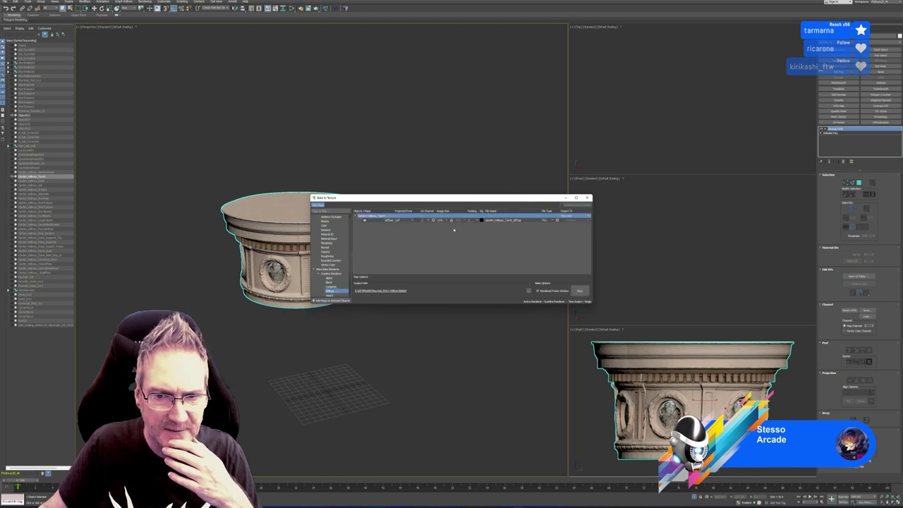
# Set the turret diffuse map's size to 4096, bake it over the existing file, and close the baking window.
pyautogui.click(443, 220)
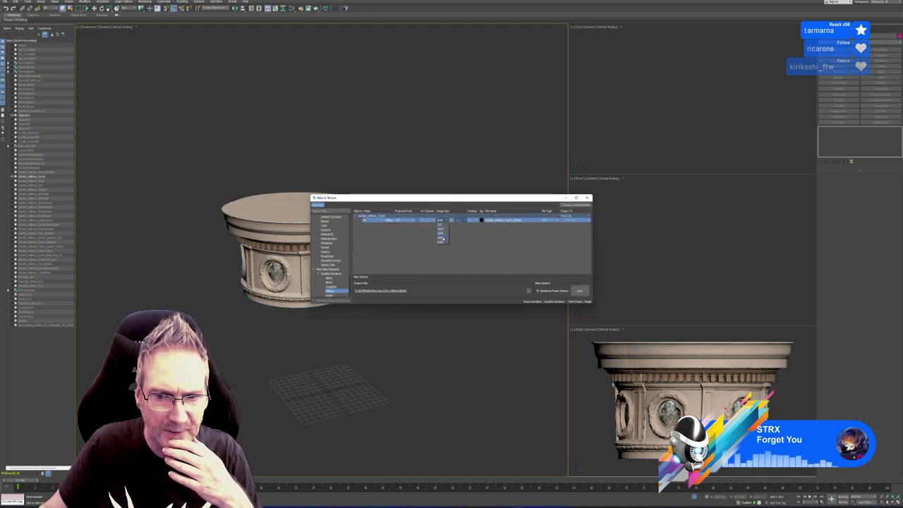
pyautogui.click(443, 238)
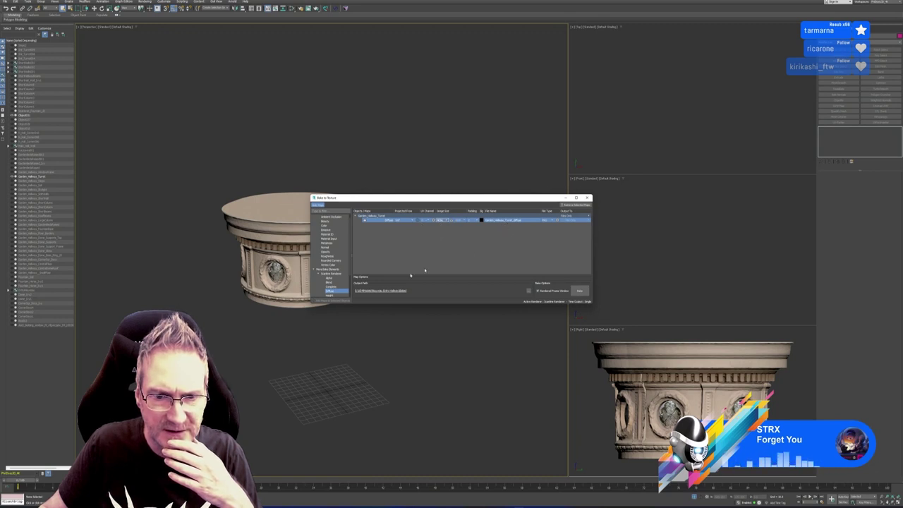
pyautogui.click(579, 290)
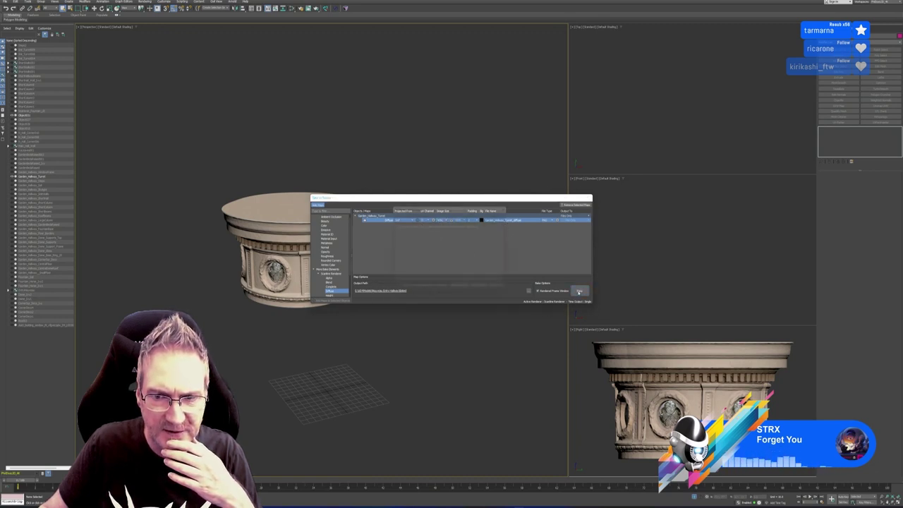
pyautogui.click(481, 291)
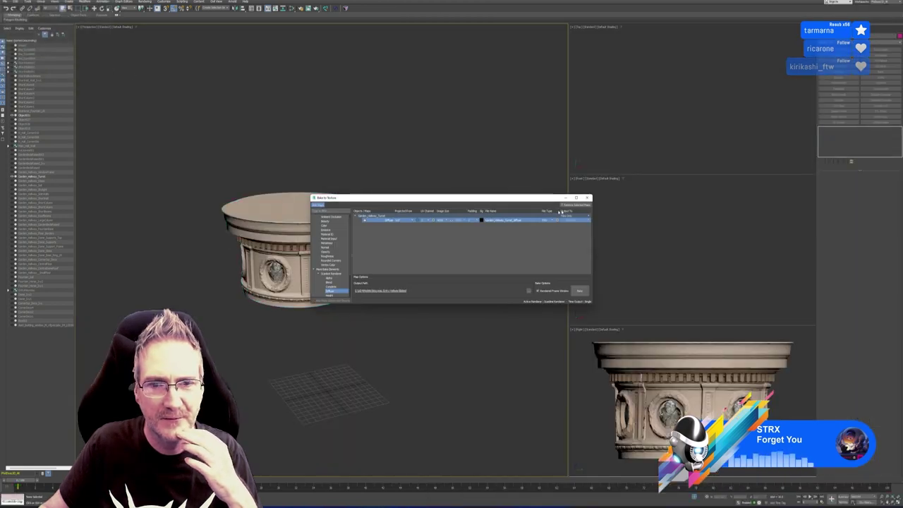
pyautogui.click(587, 198)
# Add a new Standard (Legacy) material to an empty area of the Slate Material Editor.
pyautogui.moveTo(390, 169); pyautogui.dragTo(397, 168, button='middle')
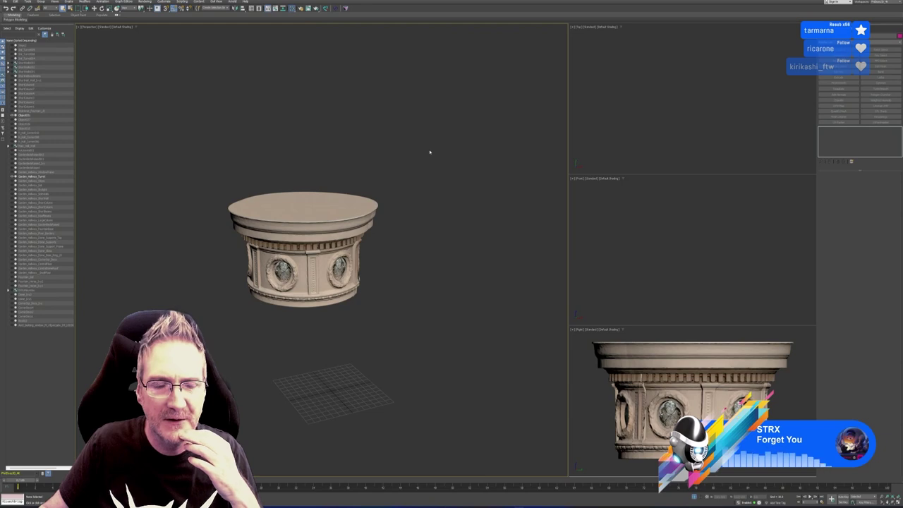
pyautogui.press('m')
pyautogui.moveTo(433, 222); pyautogui.dragTo(550, 144, button='middle')
pyautogui.scroll(3, 417, 181)
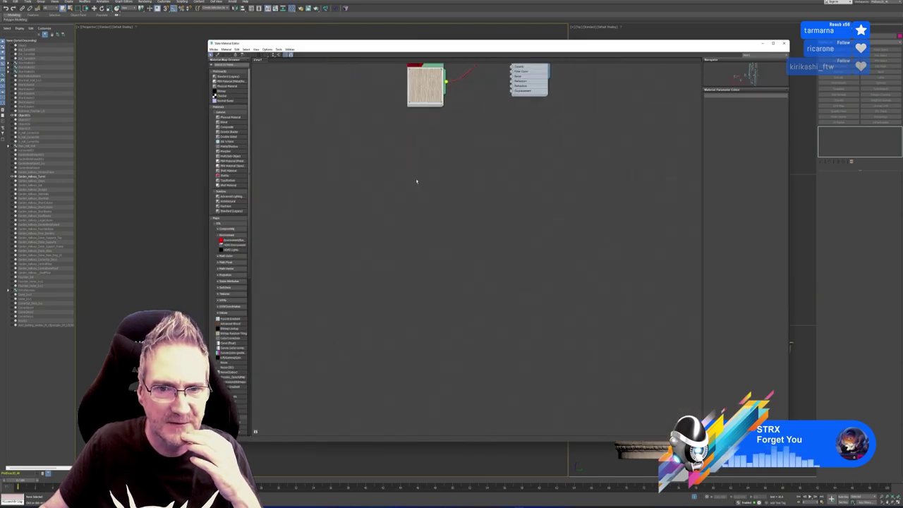
pyautogui.moveTo(225, 78); pyautogui.dragTo(439, 183)
pyautogui.doubleClick(441, 184)
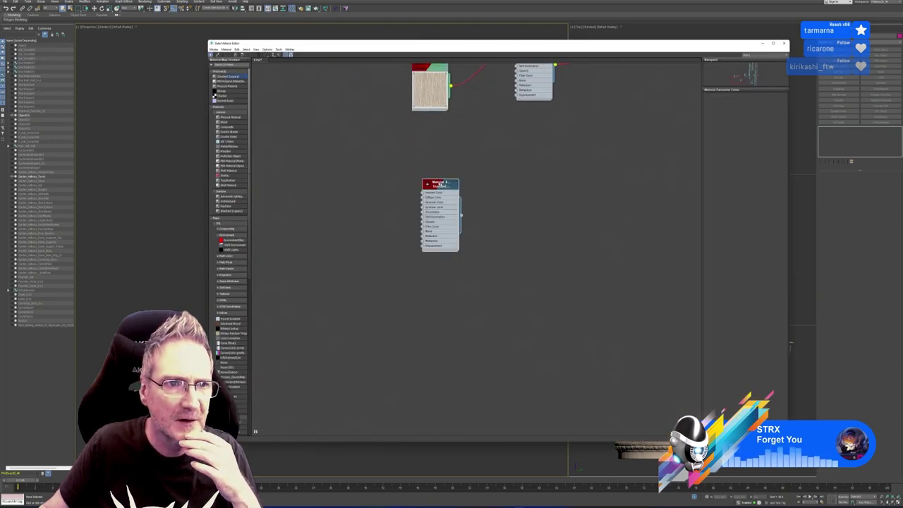
# Add a Bitmap map using the turret's baked diffuse image from the Baked folder and show its parameters.
pyautogui.moveTo(231, 93); pyautogui.dragTo(369, 181)
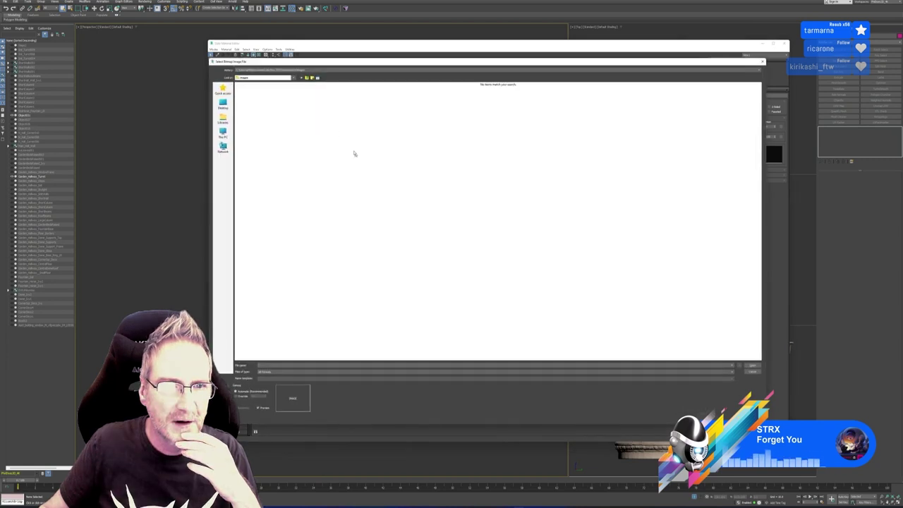
pyautogui.click(293, 70)
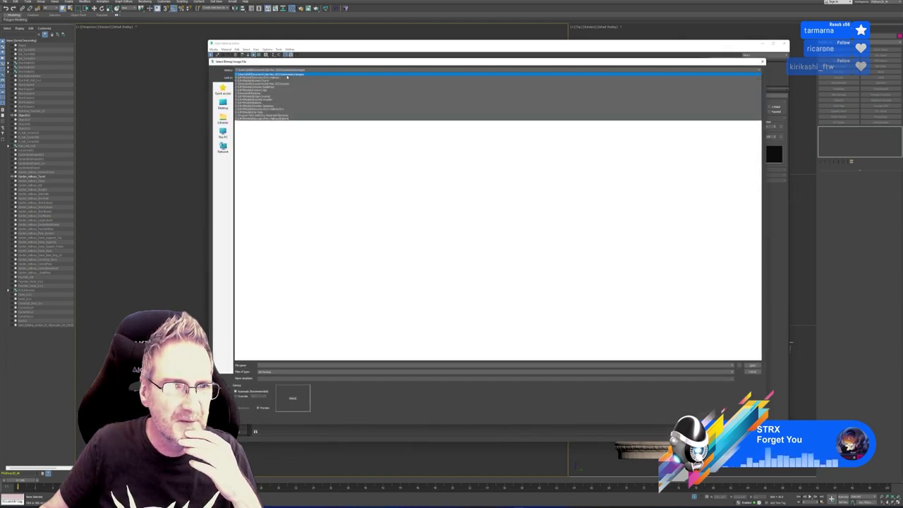
pyautogui.click(287, 78)
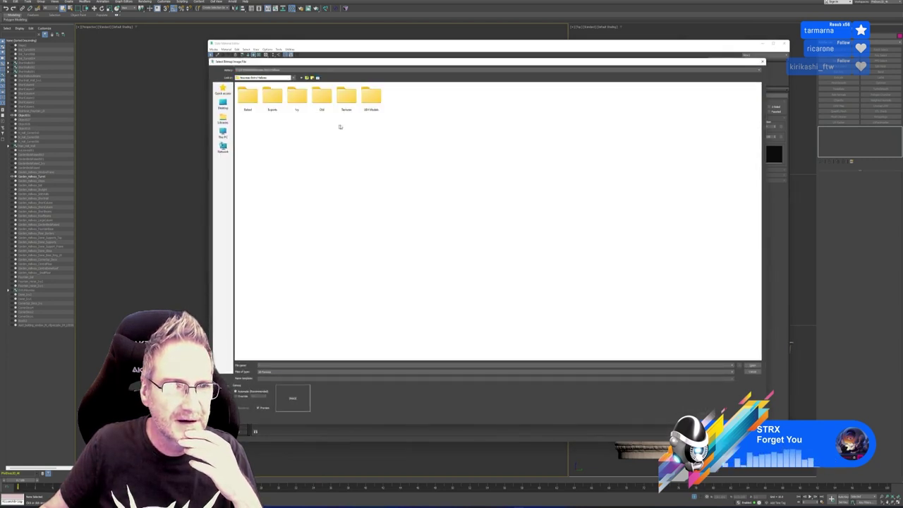
pyautogui.doubleClick(248, 102)
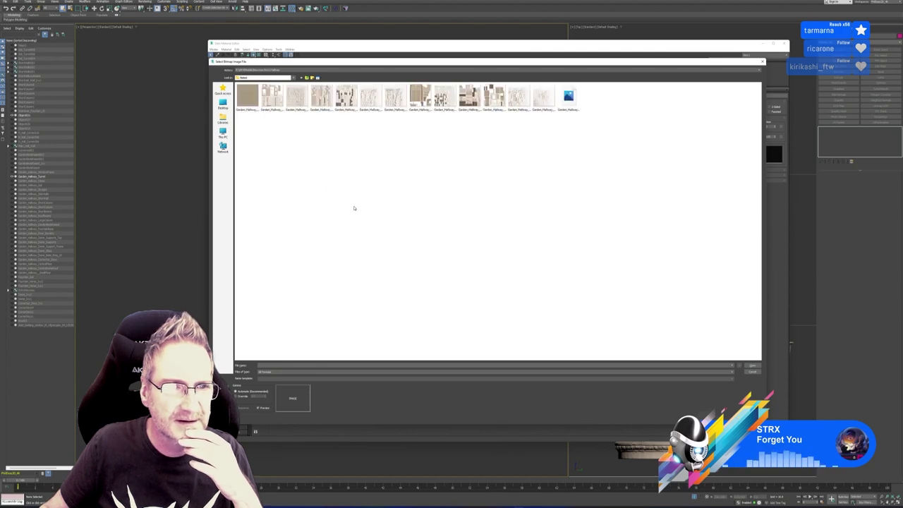
pyautogui.click(573, 113)
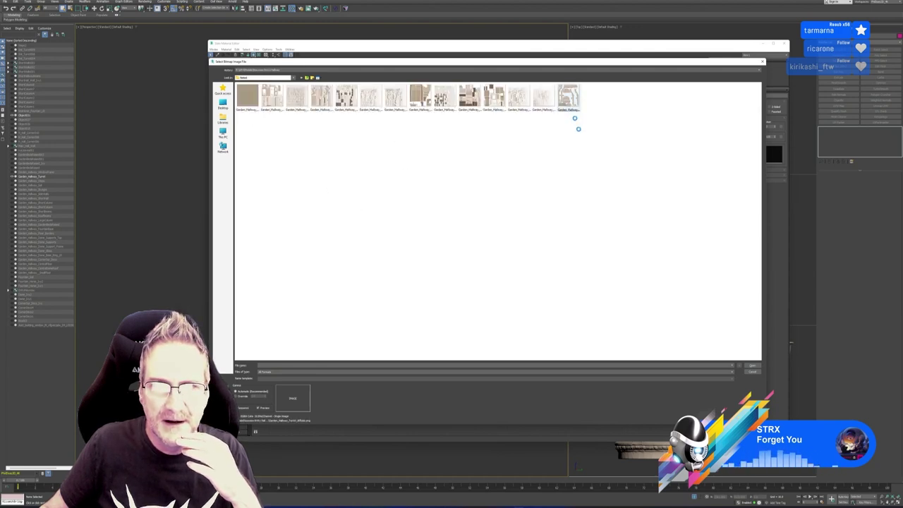
pyautogui.press('Return')
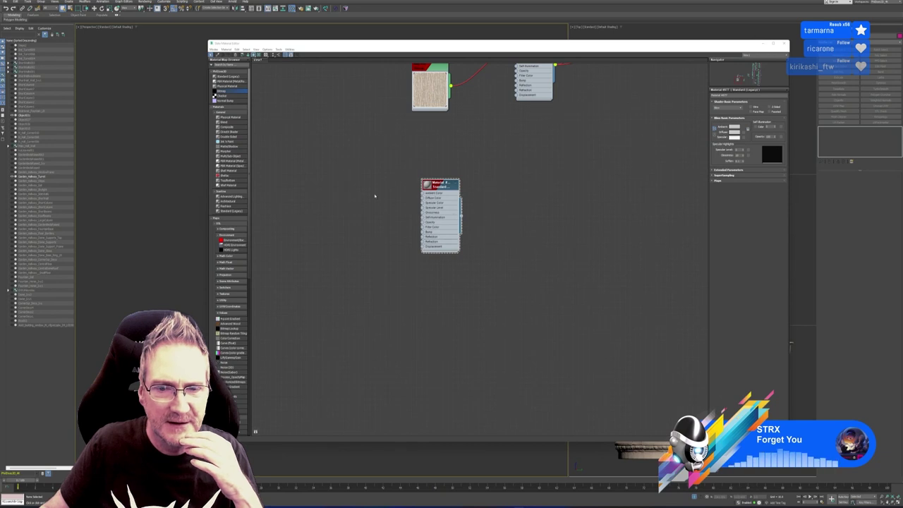
pyautogui.doubleClick(355, 181)
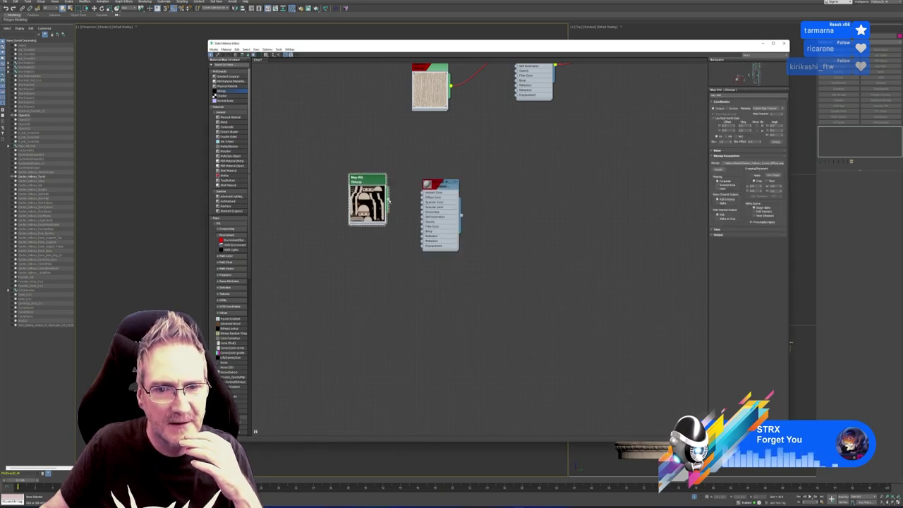
# Connect the baked bitmap to the new material's Diffuse Color, assign the material to the turret, and close the material editor.
pyautogui.moveTo(389, 201); pyautogui.dragTo(423, 199)
pyautogui.doubleClick(434, 186)
pyautogui.rightClick(433, 187)
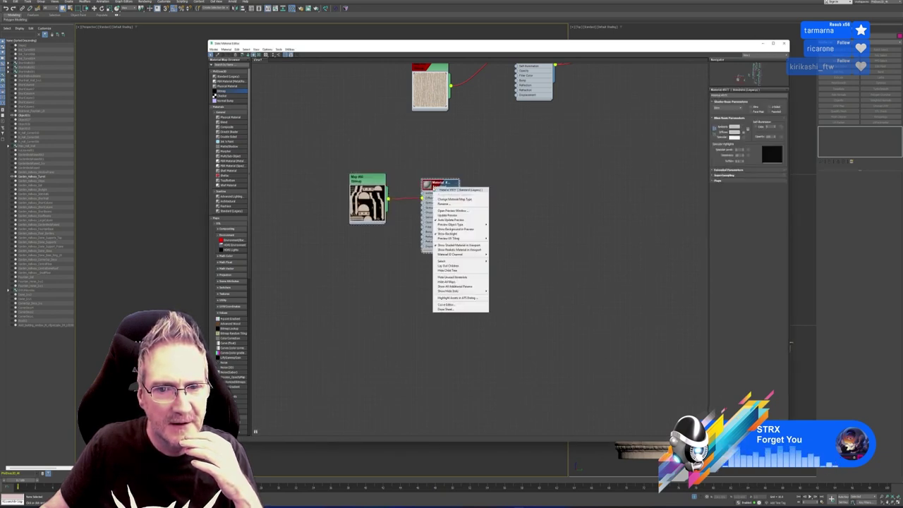
pyautogui.click(450, 195)
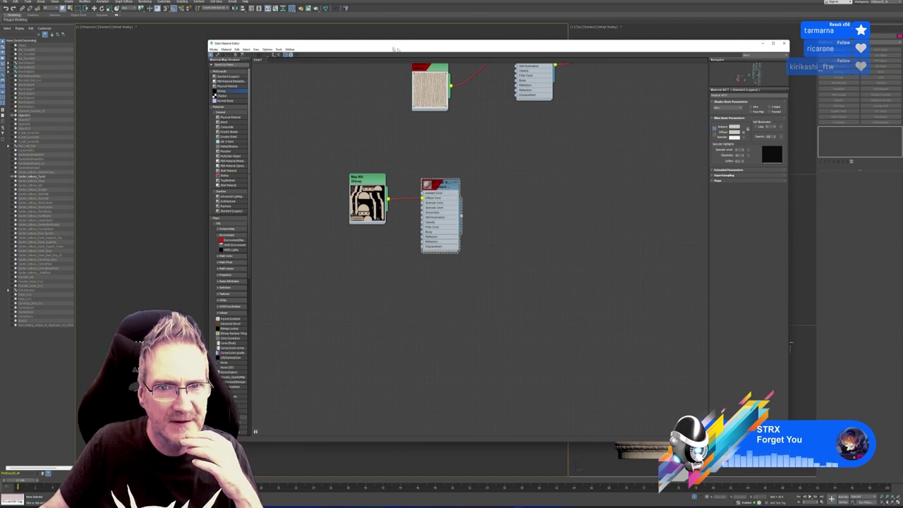
pyautogui.moveTo(429, 45); pyautogui.dragTo(438, 47)
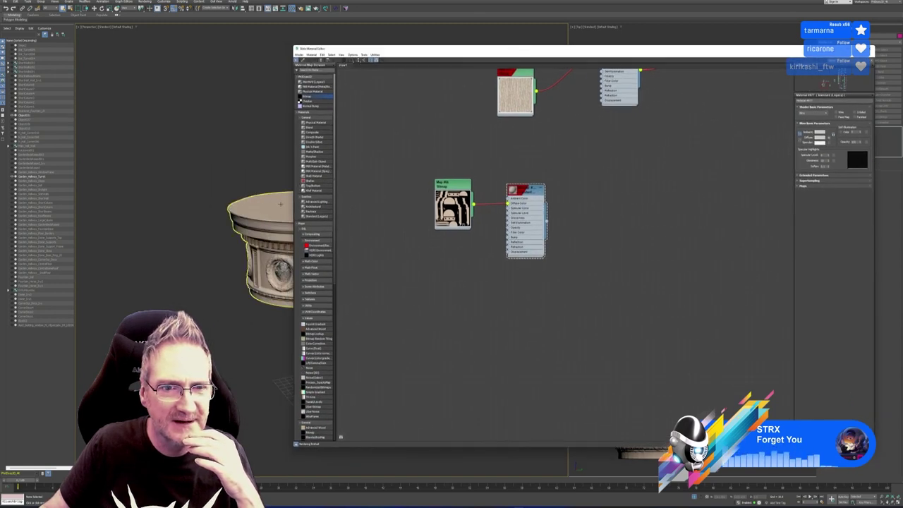
pyautogui.click(272, 231)
pyautogui.rightClick(528, 187)
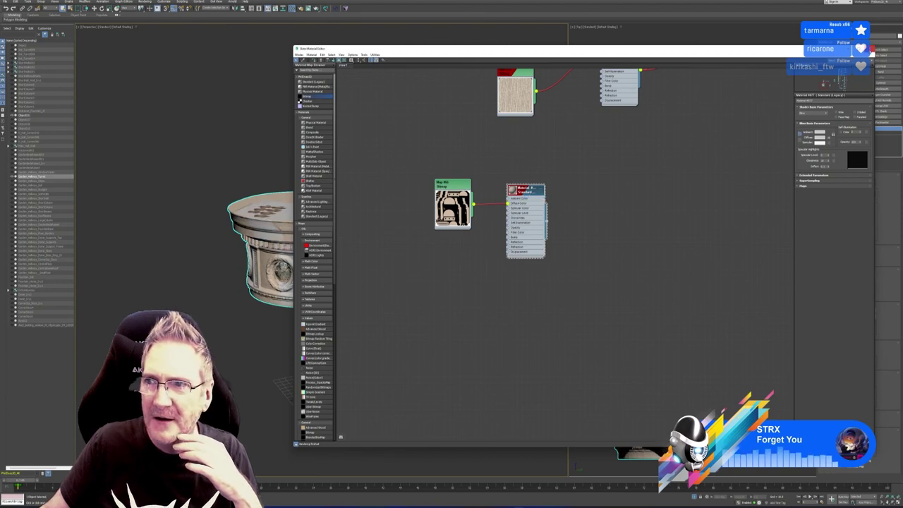
pyautogui.click(870, 49)
# Using Channel Info, copy the turret's map channel 2 UVs onto map channel 1 and inspect the baked texture on the model.
pyautogui.click(856, 29)
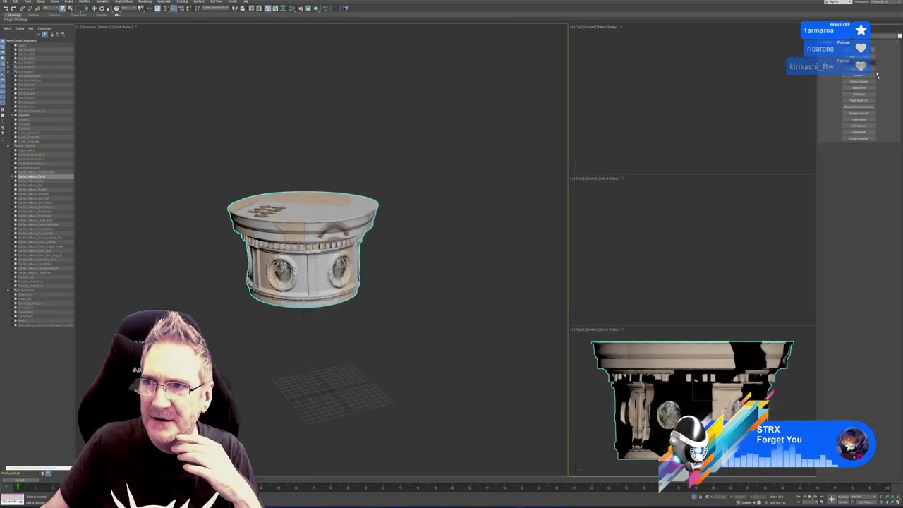
pyautogui.click(859, 132)
pyautogui.click(859, 153)
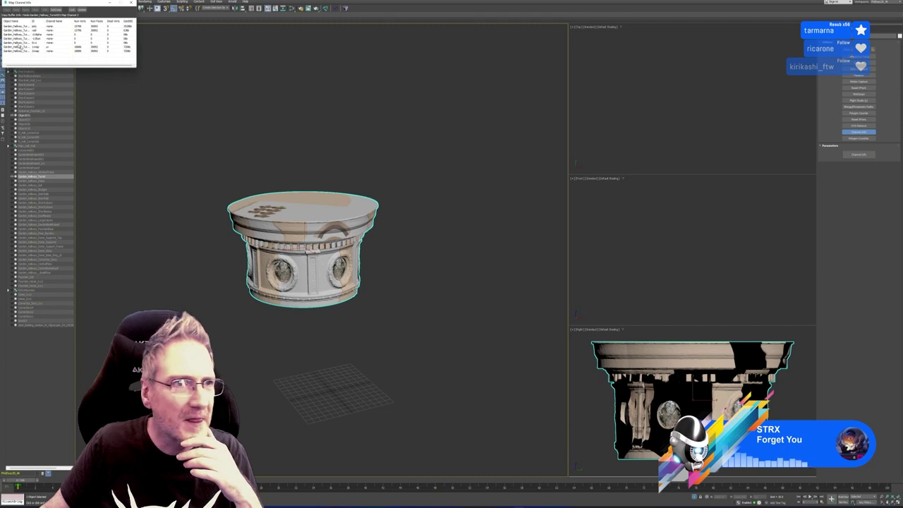
pyautogui.rightClick(34, 53)
pyautogui.click(46, 56)
pyautogui.rightClick(37, 48)
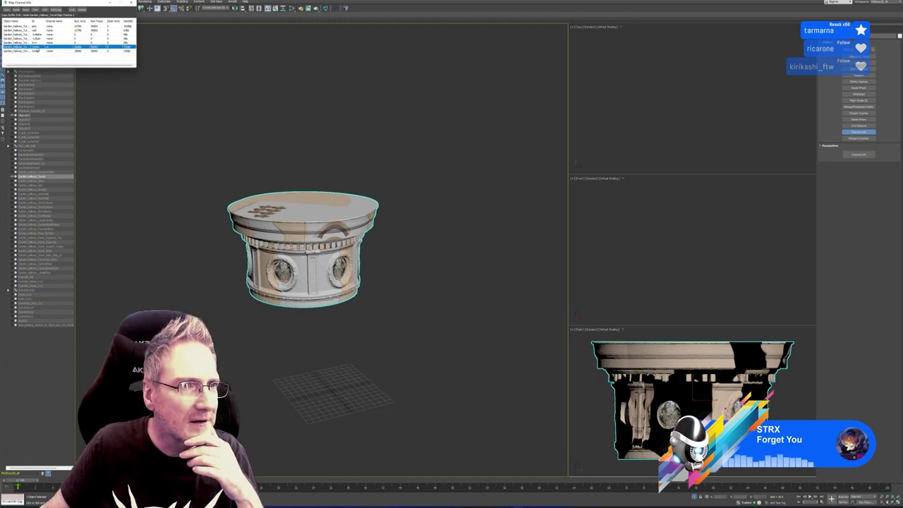
pyautogui.click(51, 57)
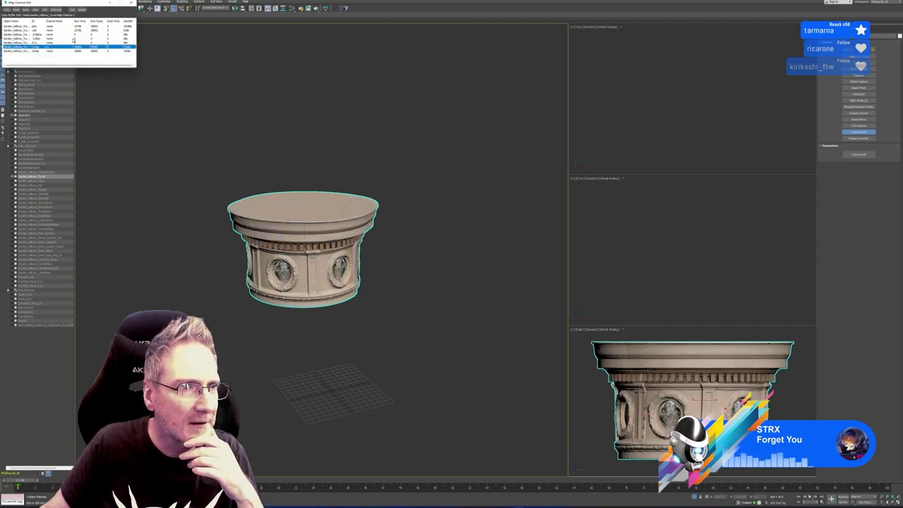
pyautogui.click(39, 52)
pyautogui.click(132, 3)
pyautogui.scroll(3, 381, 364)
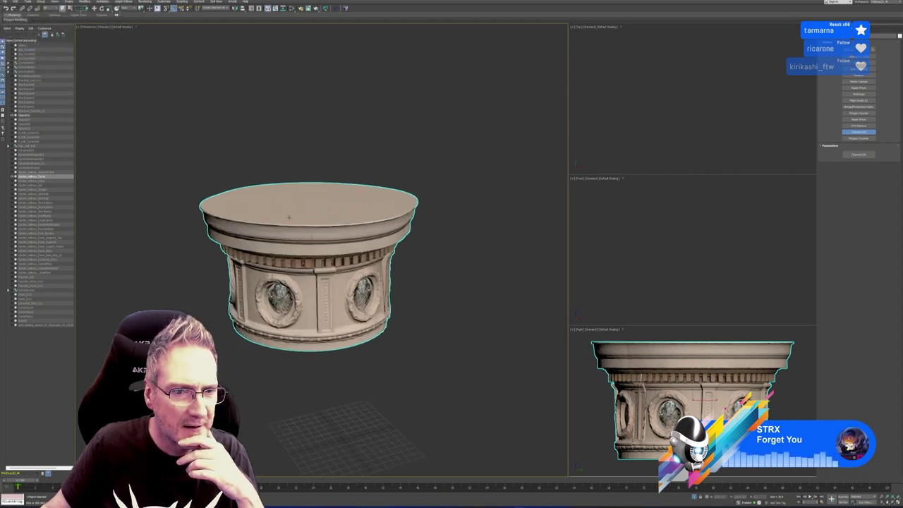
pyautogui.keyDown('alt'); pyautogui.moveTo(380, 364); pyautogui.dragTo(351, 359, button='middle'); pyautogui.keyUp('alt')
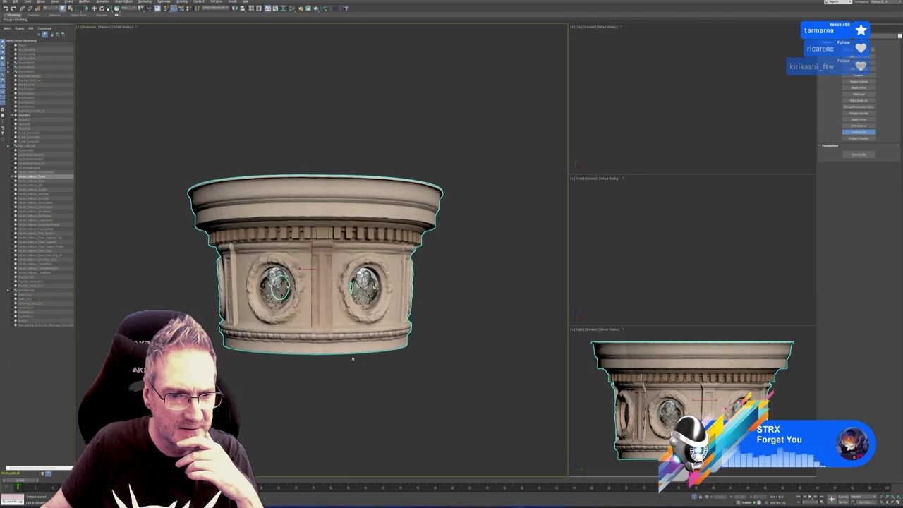
pyautogui.scroll(-5, 393, 285)
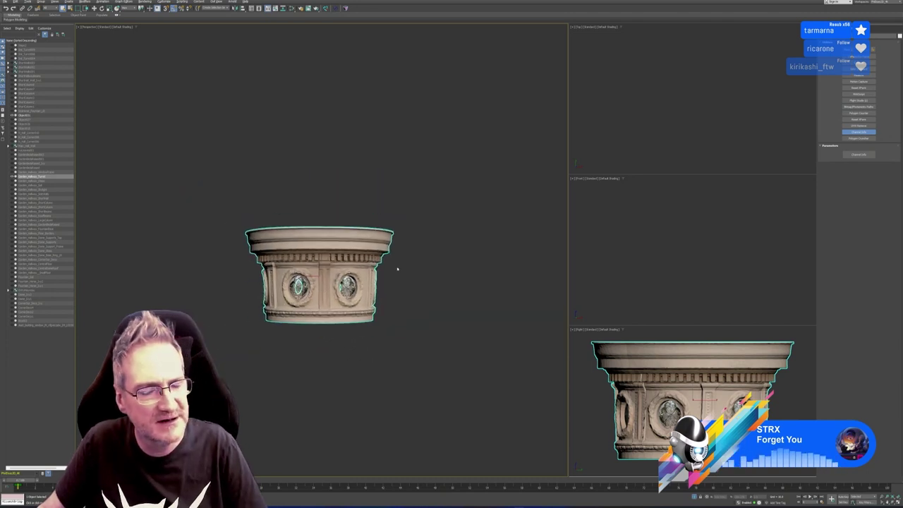
# Start exporting only the selected turret and browse to the Exports folder of the Nouveau Entry Hallway project.
pyautogui.click(828, 28)
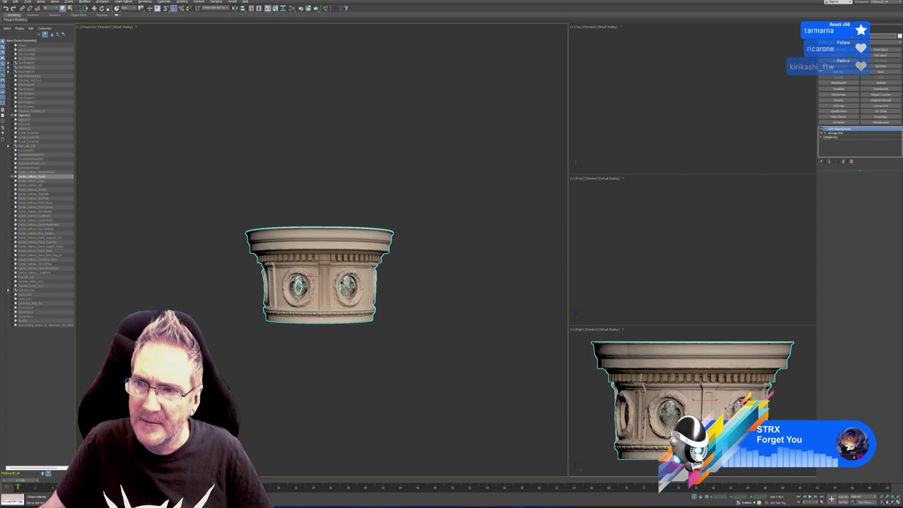
pyautogui.click(15, 1)
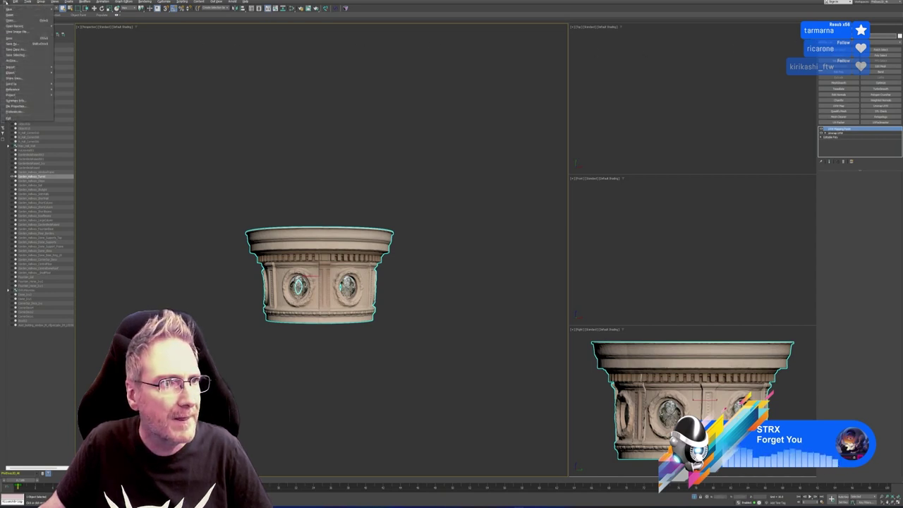
pyautogui.moveTo(28, 72)
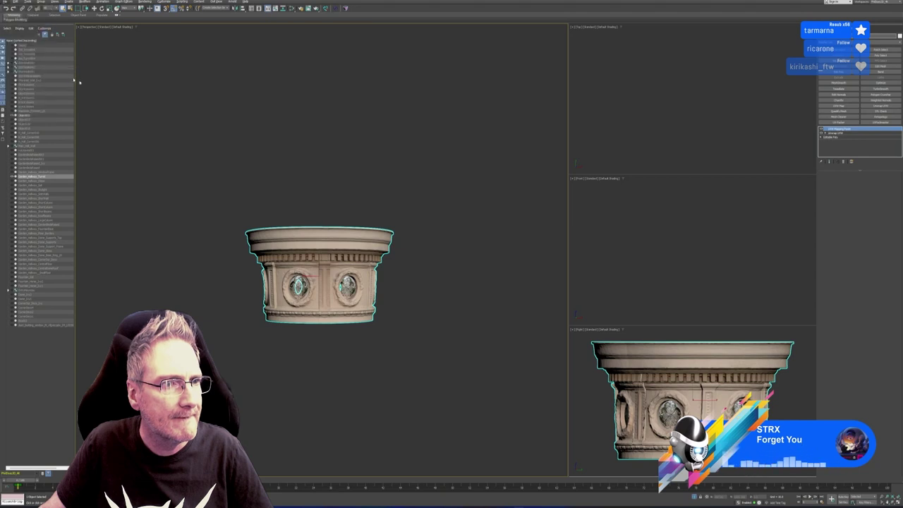
pyautogui.click(74, 72)
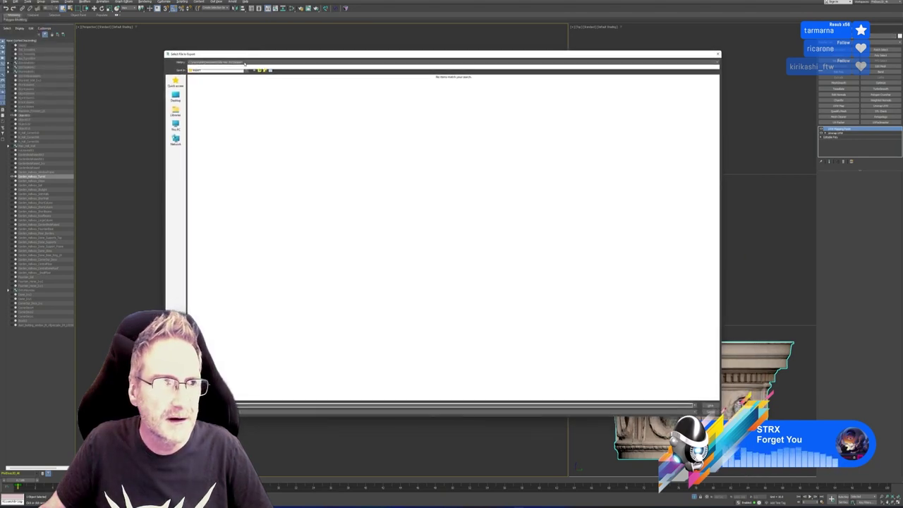
pyautogui.click(243, 64)
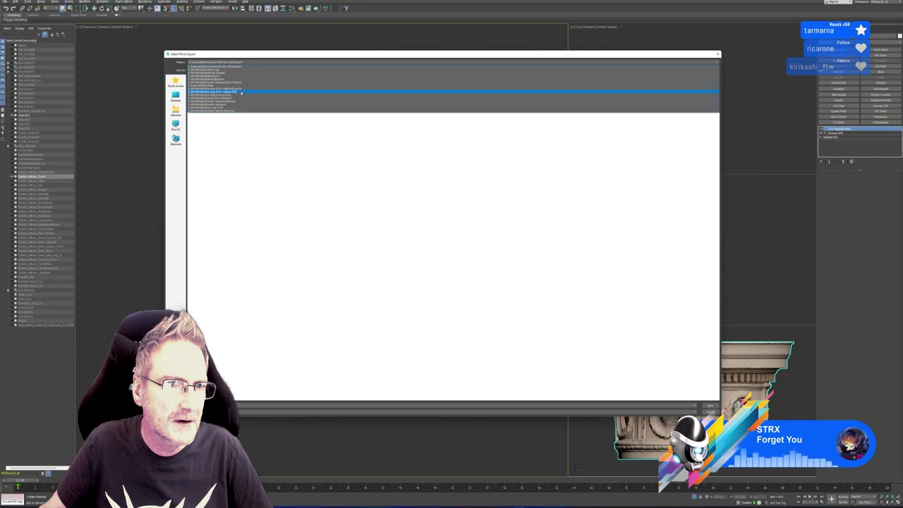
pyautogui.click(242, 92)
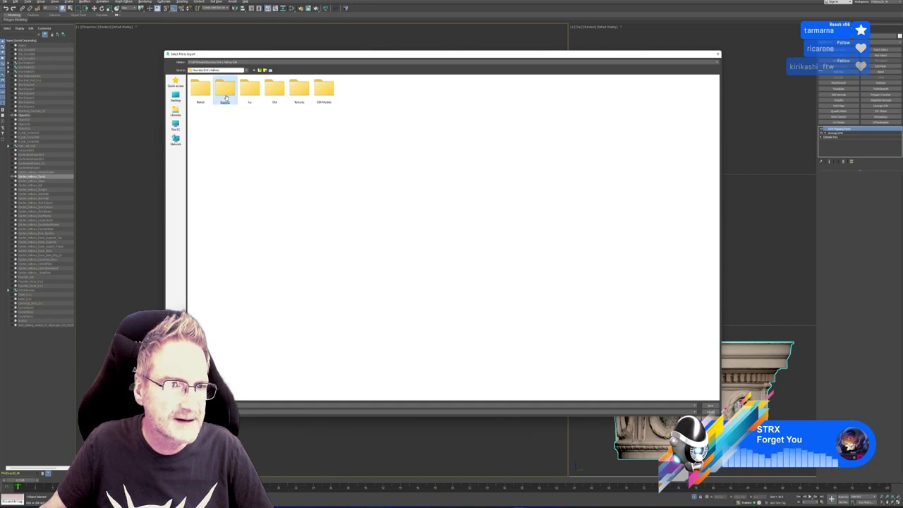
pyautogui.press('Return')
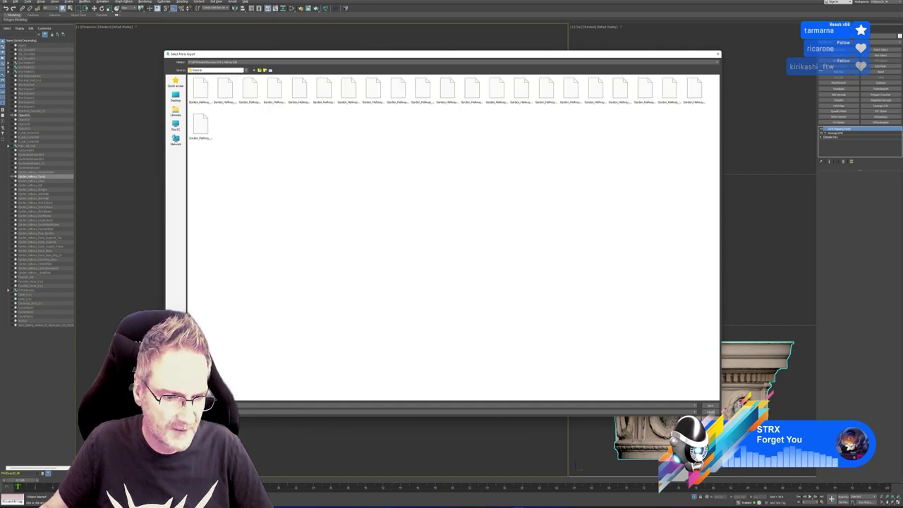
# Export the turret as the Garden_Hallway_Turret FBX, replacing the existing file and accepting the FBX export settings.
pyautogui.hotkey('ctrl', 'v')
pyautogui.click(507, 333)
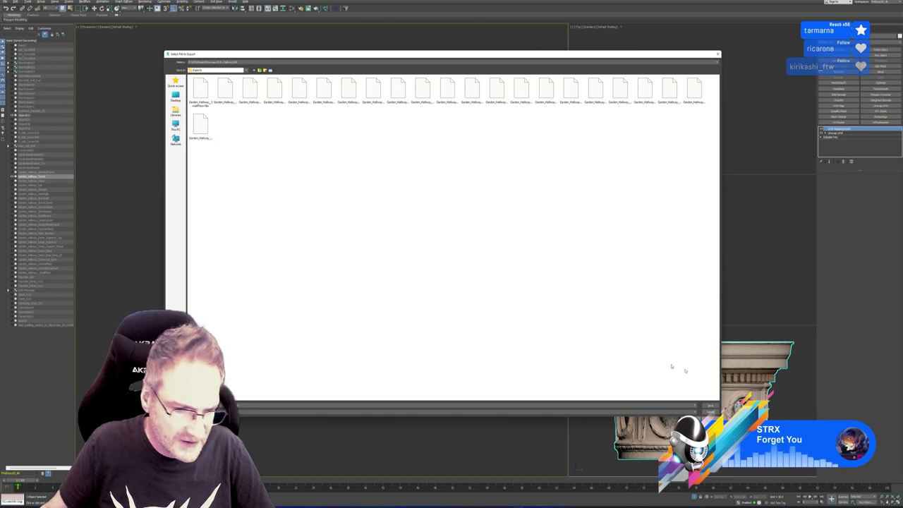
pyautogui.click(711, 405)
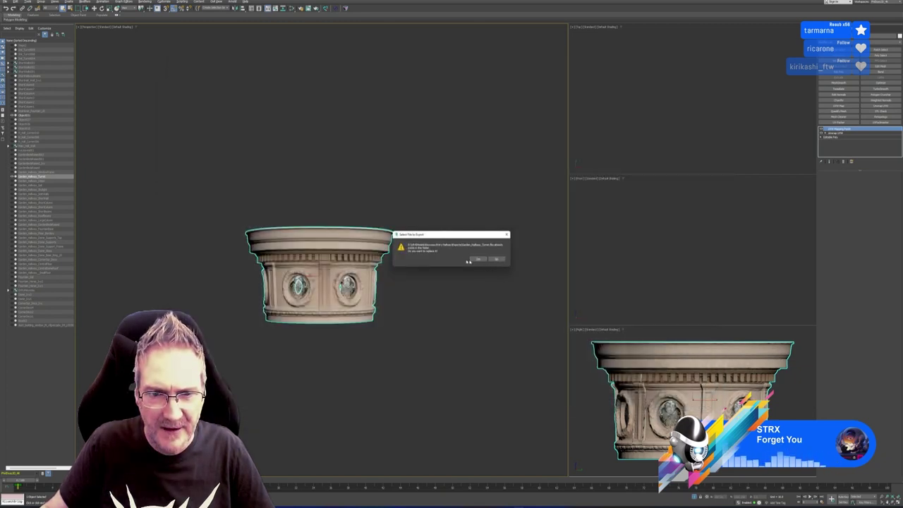
pyautogui.click(478, 259)
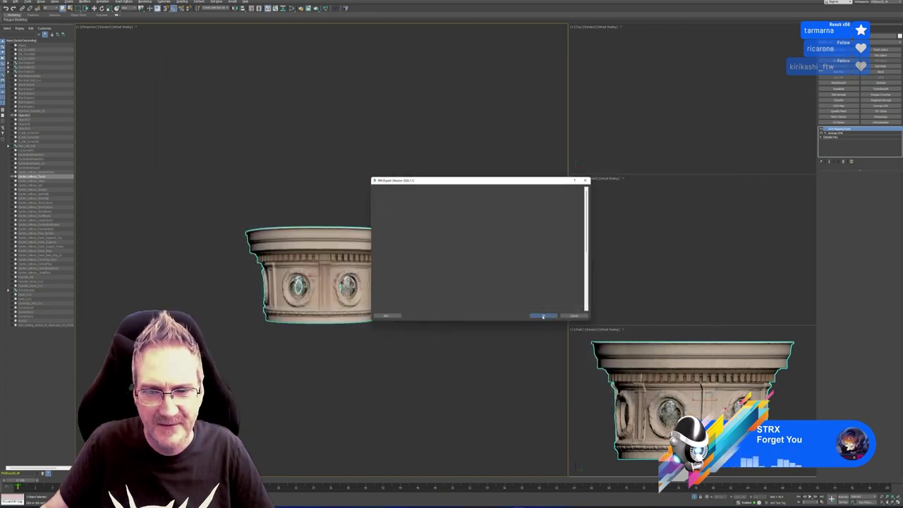
pyautogui.click(542, 316)
# Switch to Substance 3D Painter and start a new project with a document resolution of 4096.
pyautogui.click(872, 0)
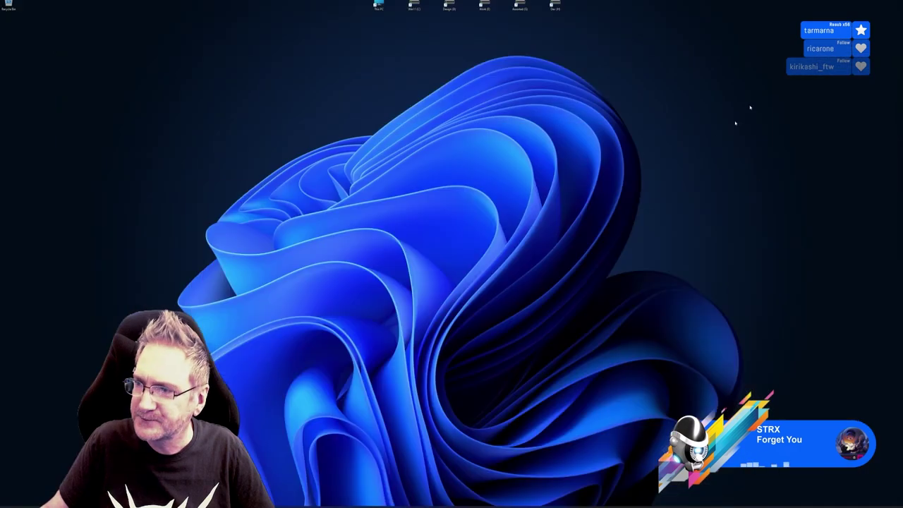
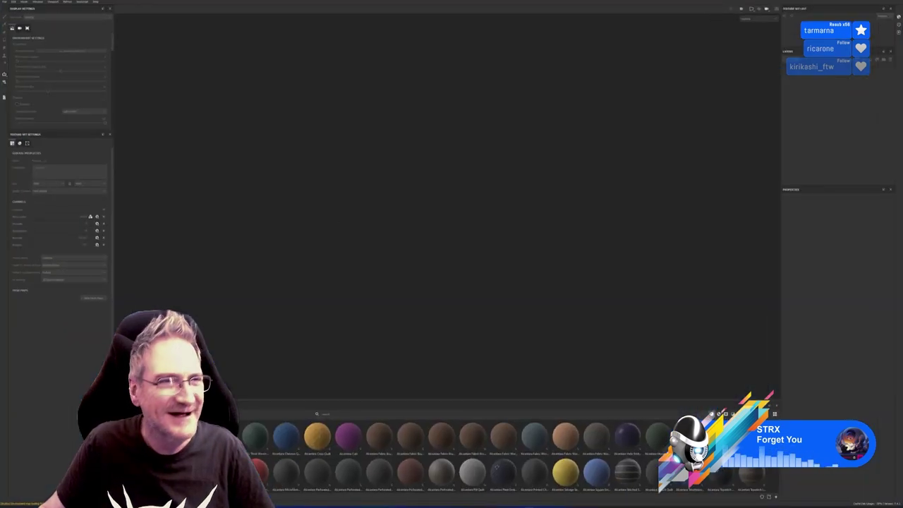
pyautogui.click(4, 3)
pyautogui.click(13, 9)
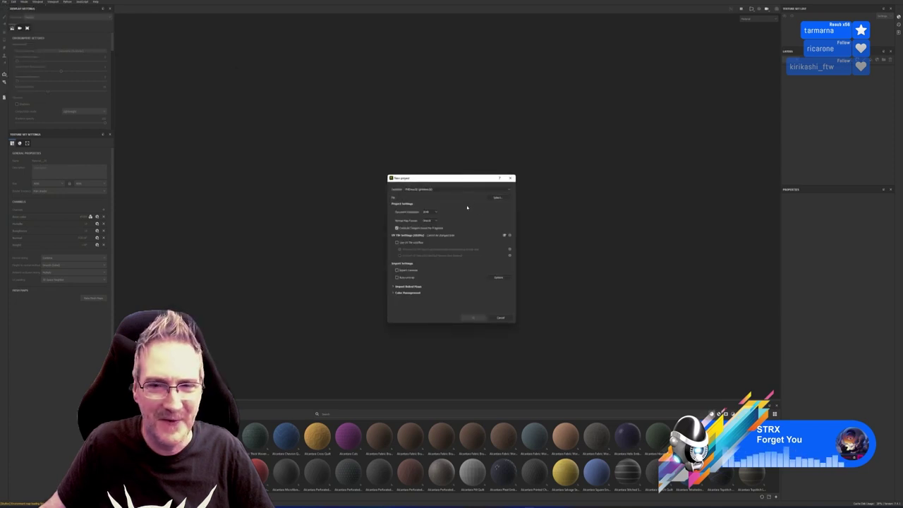
pyautogui.click(435, 213)
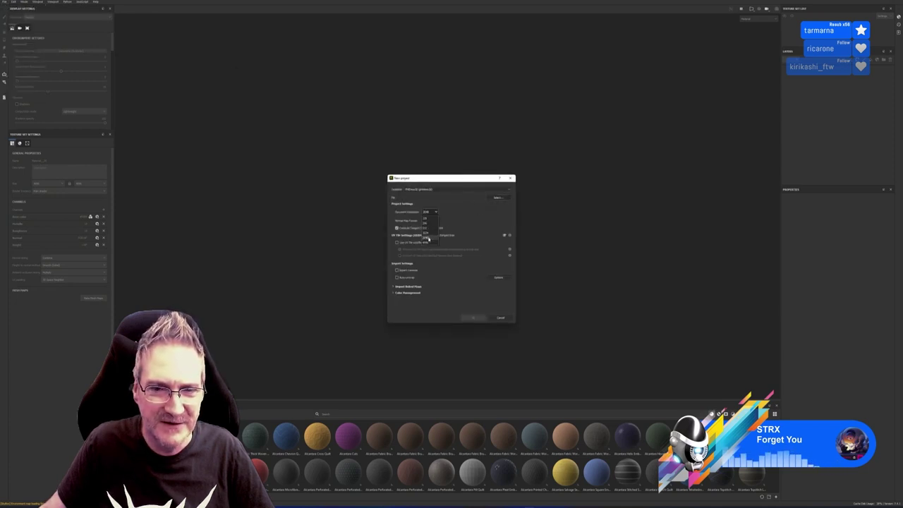
pyautogui.click(428, 242)
# Choose the Garden_Hallway_Turret FBX from the Nouveau Entry Hallway Exports folder as the mesh and create the project.
pyautogui.click(498, 199)
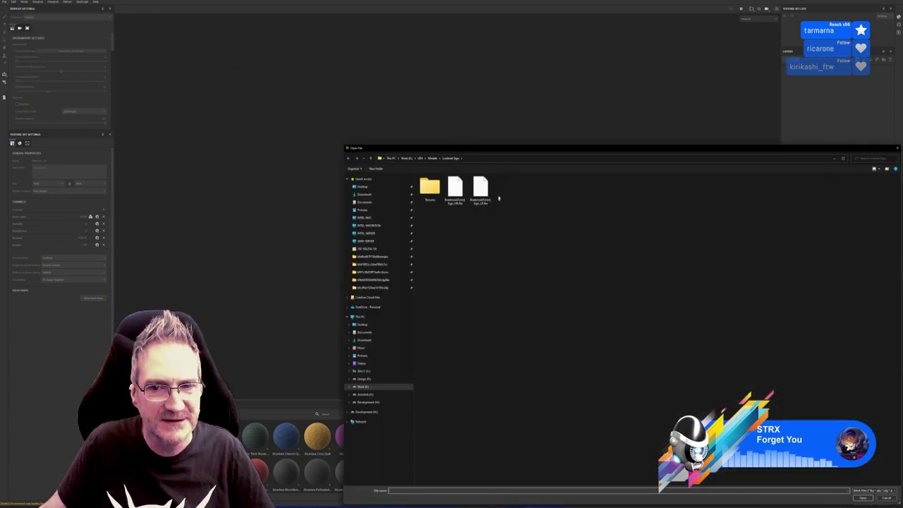
pyautogui.moveTo(444, 146); pyautogui.dragTo(321, 101)
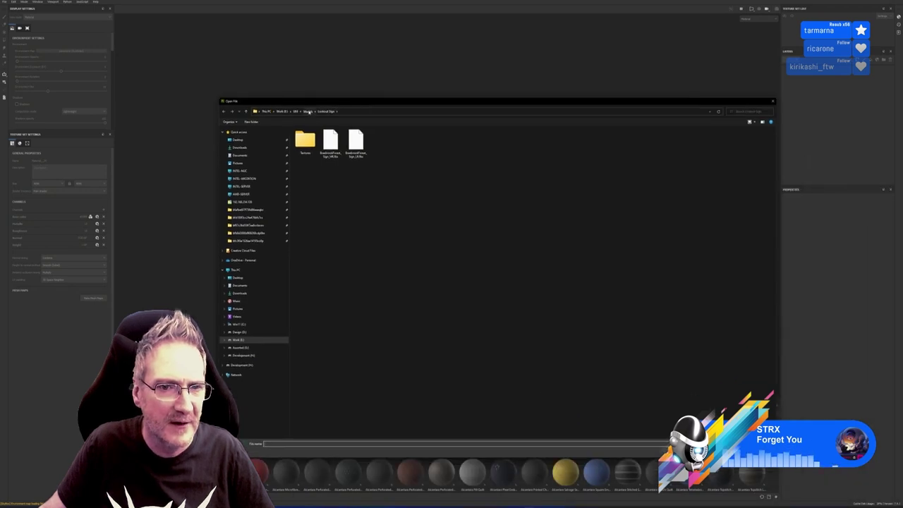
pyautogui.click(308, 111)
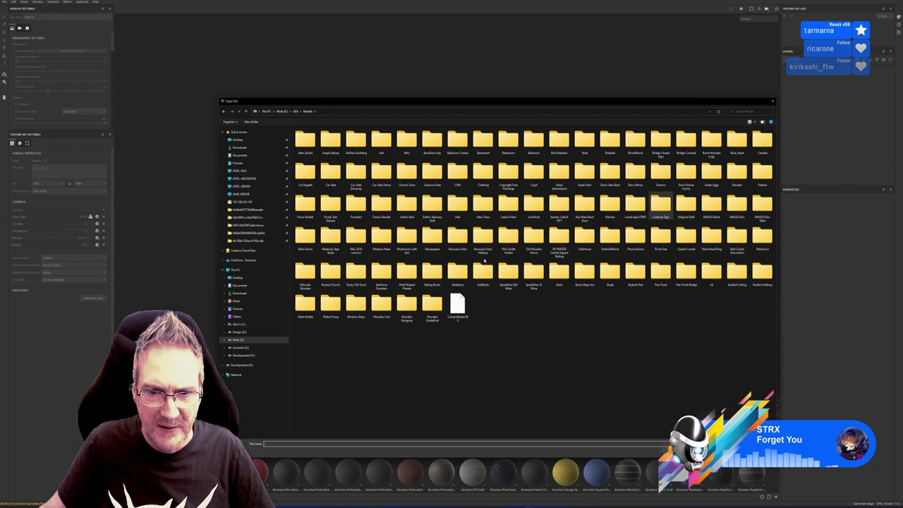
pyautogui.doubleClick(483, 237)
pyautogui.doubleClick(330, 140)
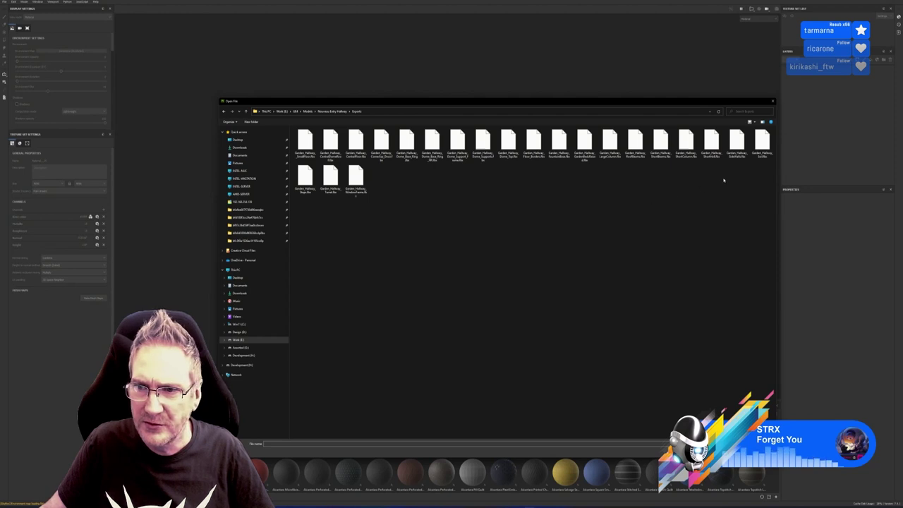
pyautogui.doubleClick(331, 182)
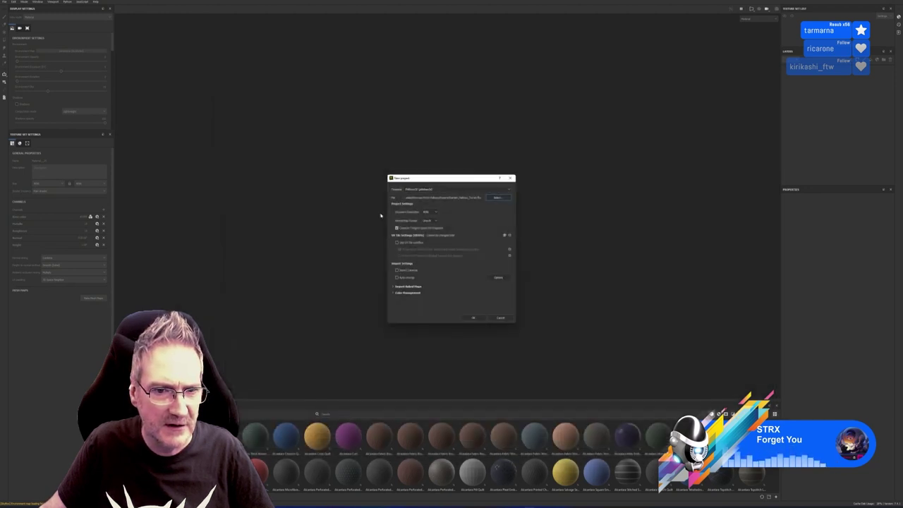
pyautogui.click(473, 317)
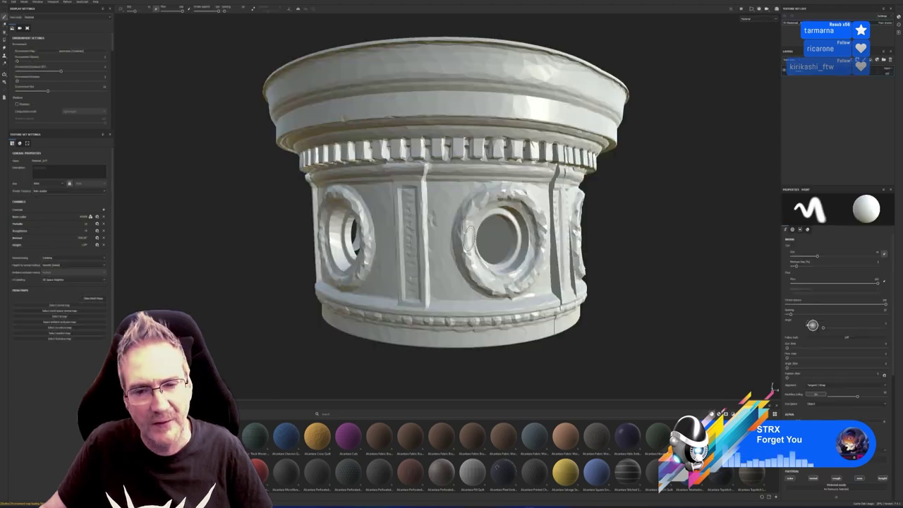
# Rename the turret's texture set as Garden_Hallway_Turret_TEX.
pyautogui.keyDown('alt'); pyautogui.moveTo(452, 274); pyautogui.dragTo(482, 270); pyautogui.keyUp('alt')
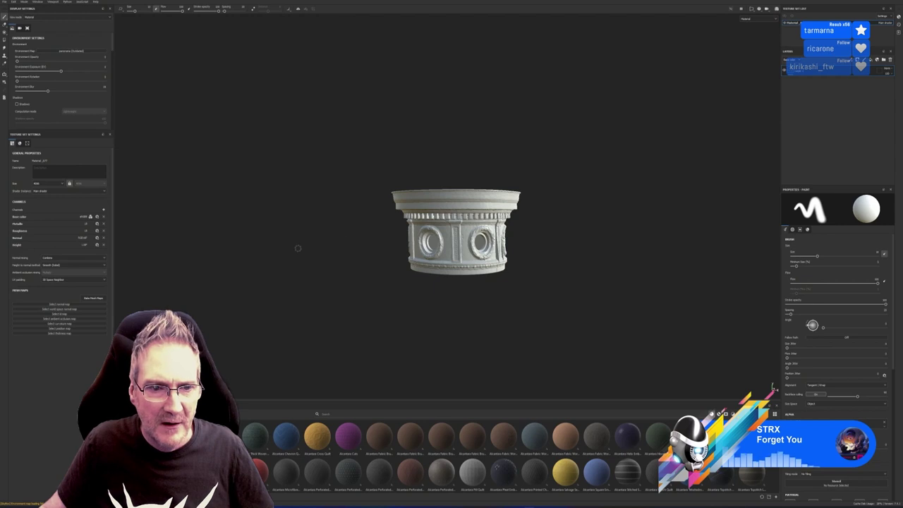
pyautogui.doubleClick(799, 24)
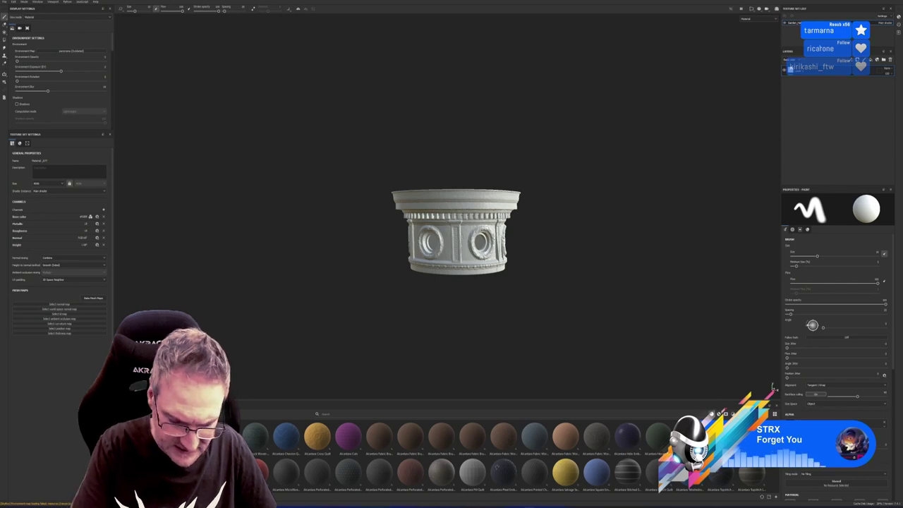
pyautogui.press('Return')
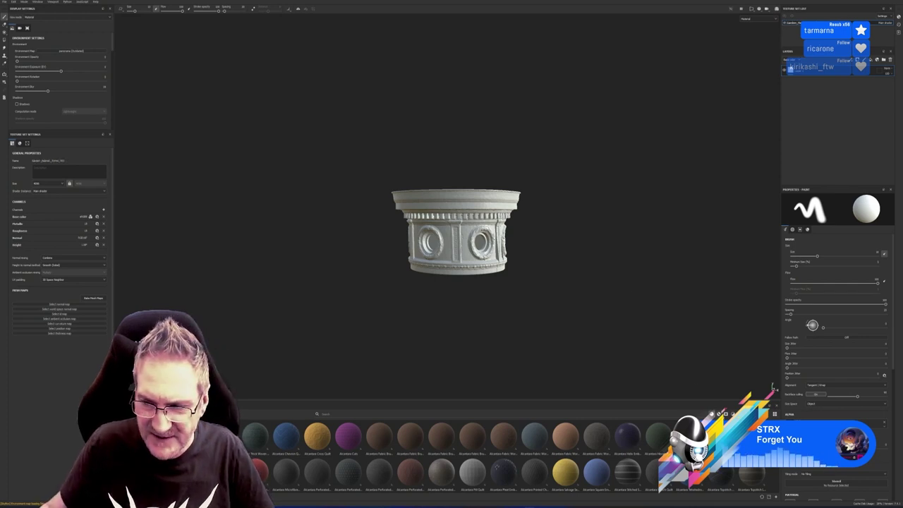
# Search the smart materials for "my" and apply the MY_GardenHallway smart material to the turret.
pyautogui.click(720, 414)
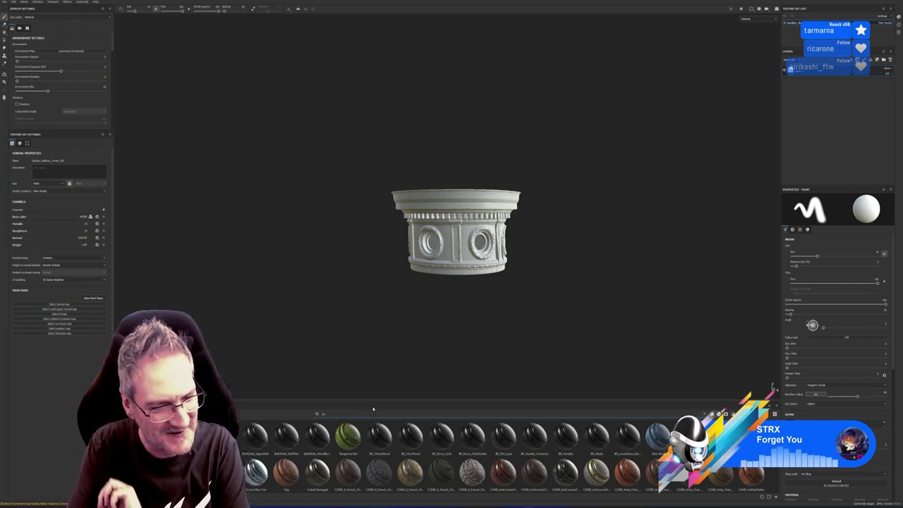
pyautogui.write('m')
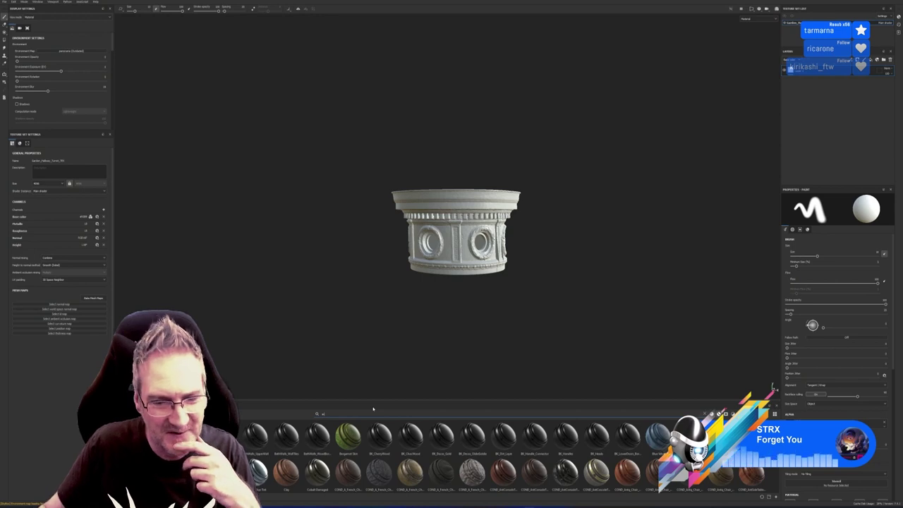
pyautogui.write('y')
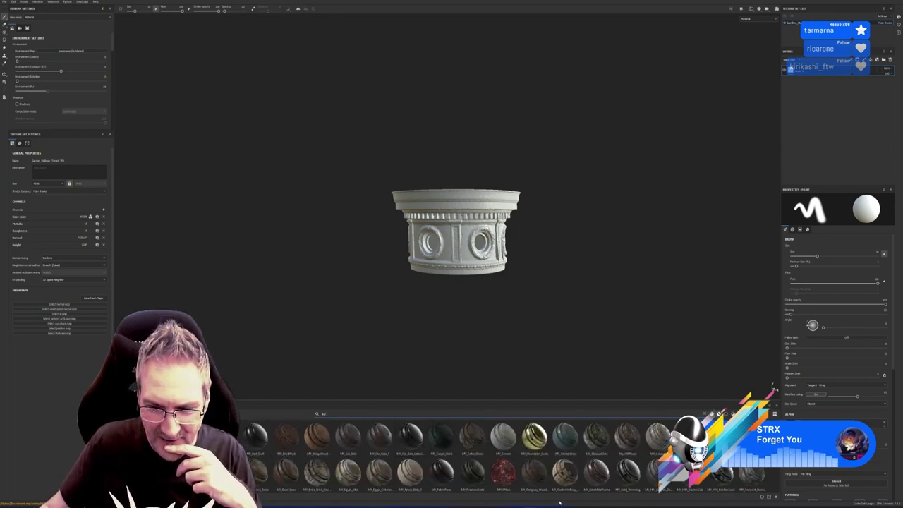
pyautogui.moveTo(564, 472); pyautogui.dragTo(476, 242)
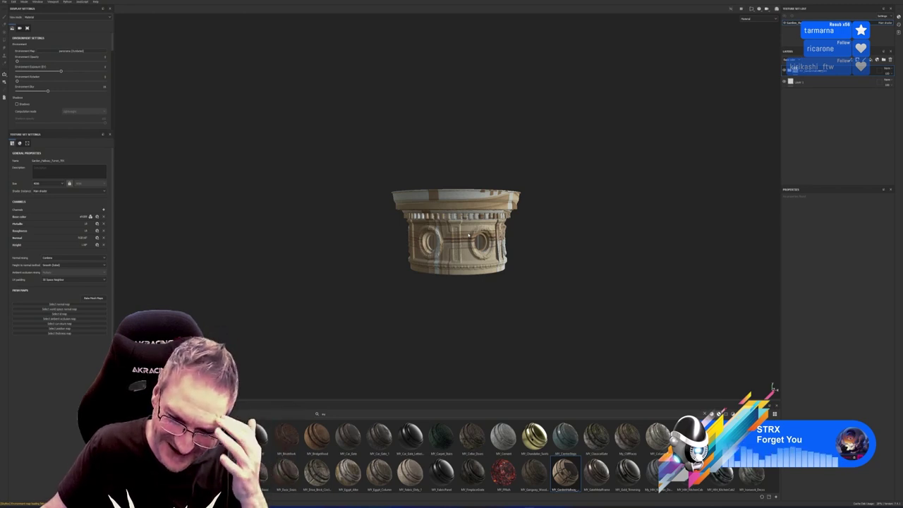
# Expand the smart material's folder and its stone subgroup, and select the fill effect on the bottom layer inside.
pyautogui.click(790, 72)
pyautogui.click(794, 92)
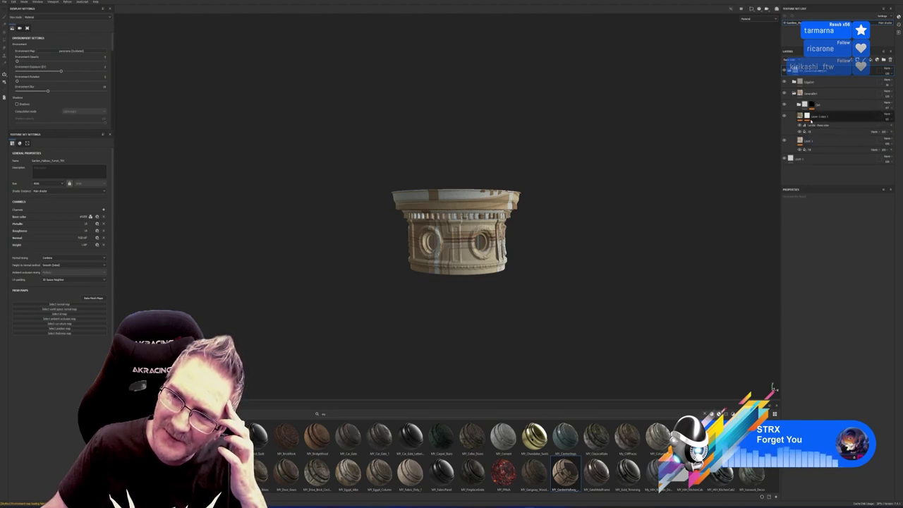
pyautogui.click(811, 149)
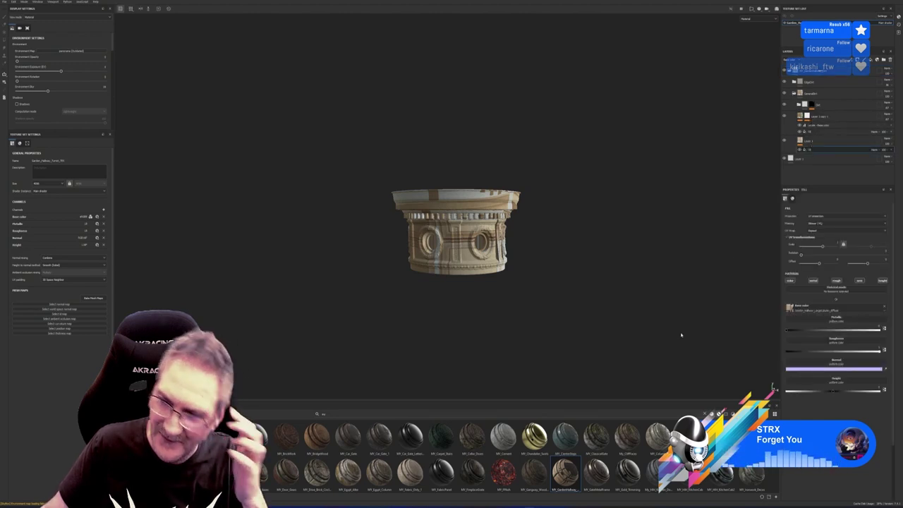
# Clear the asset search and pick the Garden_Hallway_Turret diffuse image from the Nouveau Entry Hallway Baked folder as a resource to import.
pyautogui.click(705, 414)
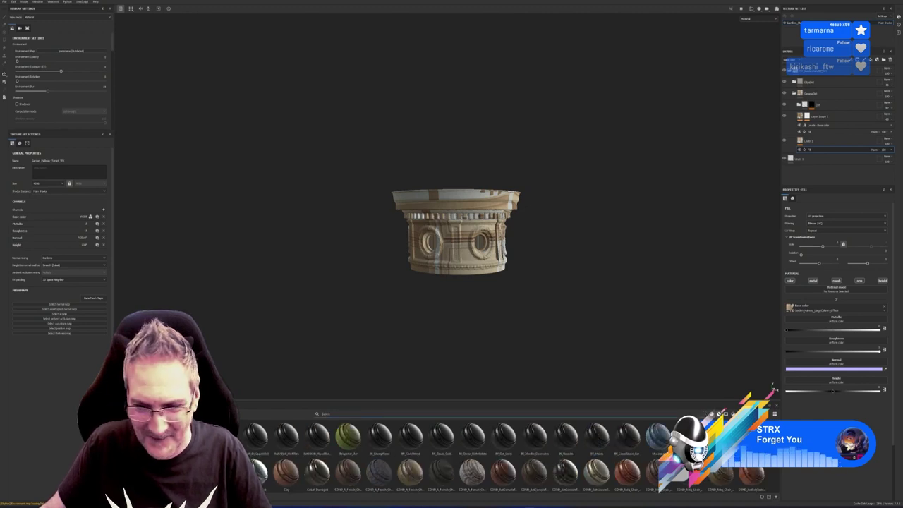
pyautogui.click(776, 497)
pyautogui.click(477, 188)
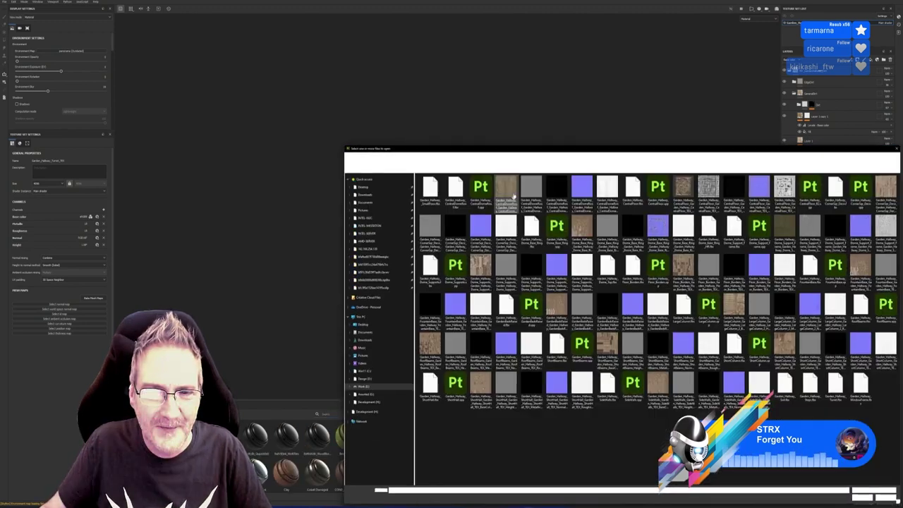
pyautogui.moveTo(458, 153); pyautogui.dragTo(332, 113)
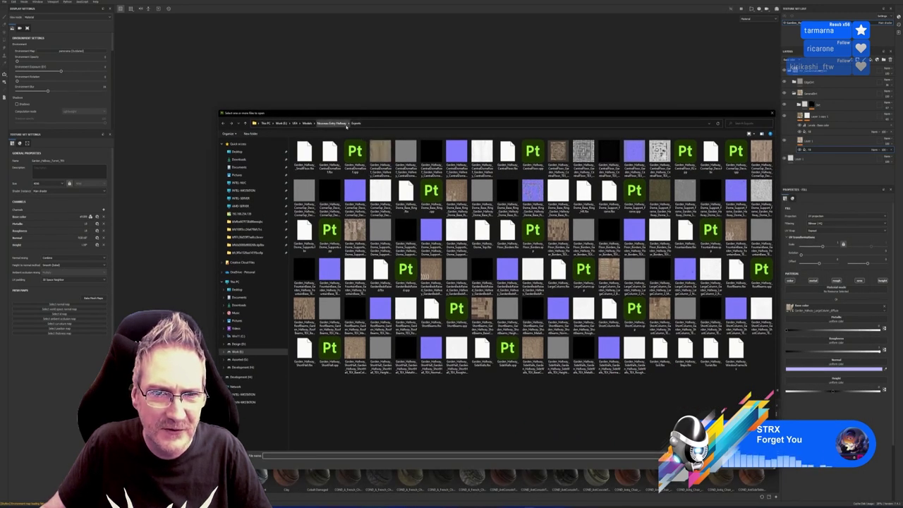
pyautogui.click(345, 125)
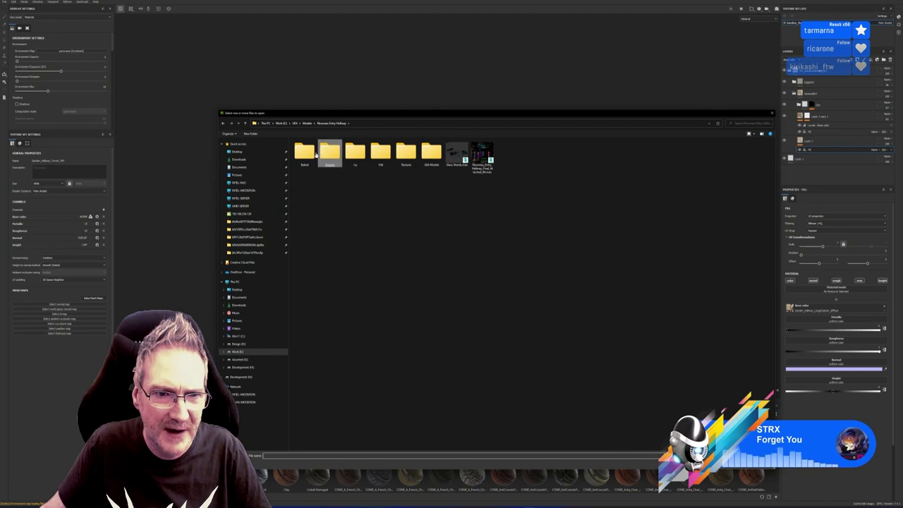
pyautogui.doubleClick(329, 151)
pyautogui.doubleClick(633, 155)
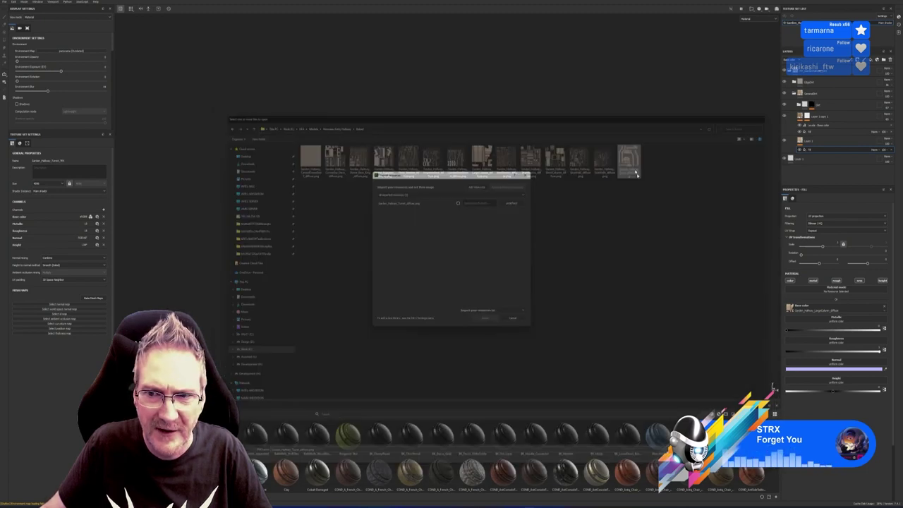
# Set the turret diffuse image's usage to texture and import it into the current project.
pyautogui.click(511, 203)
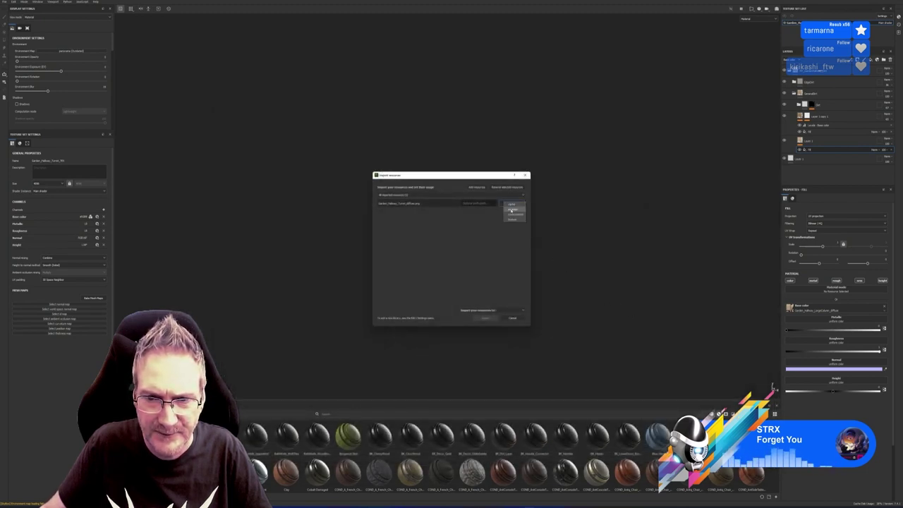
pyautogui.click(514, 219)
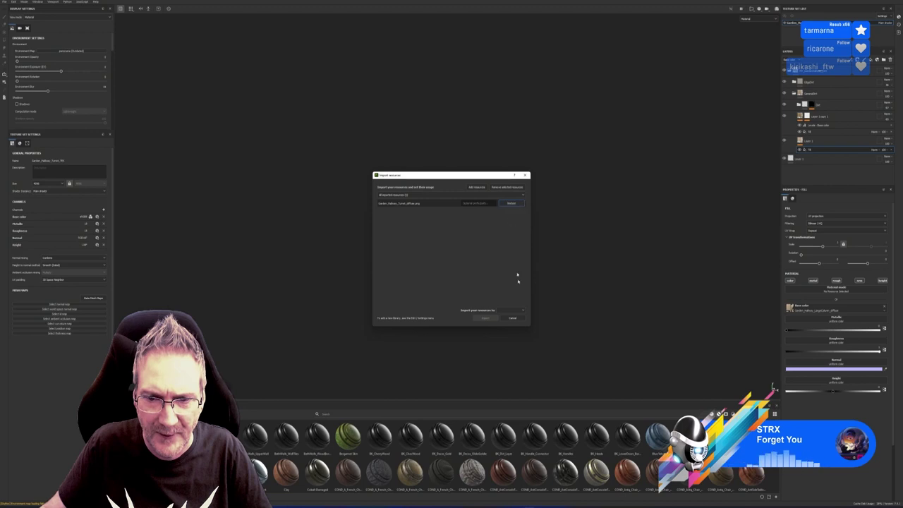
pyautogui.click(513, 311)
pyautogui.click(509, 321)
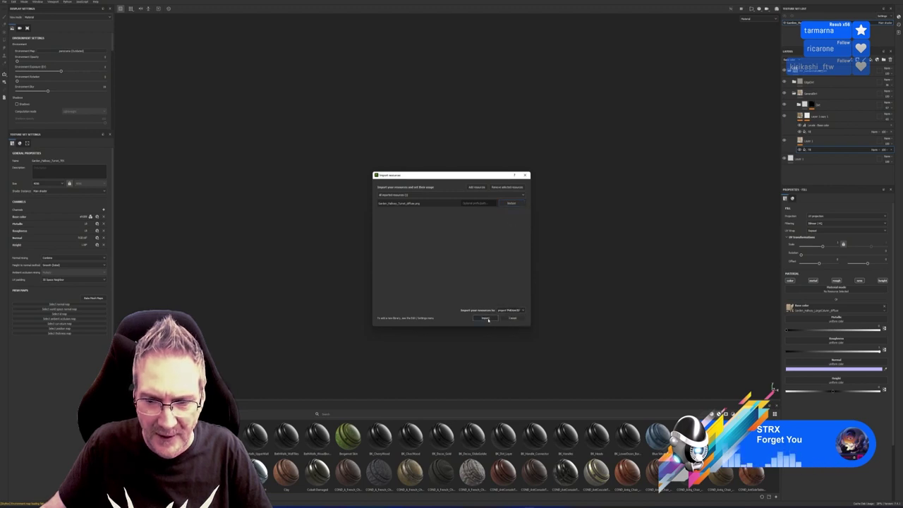
pyautogui.click(486, 318)
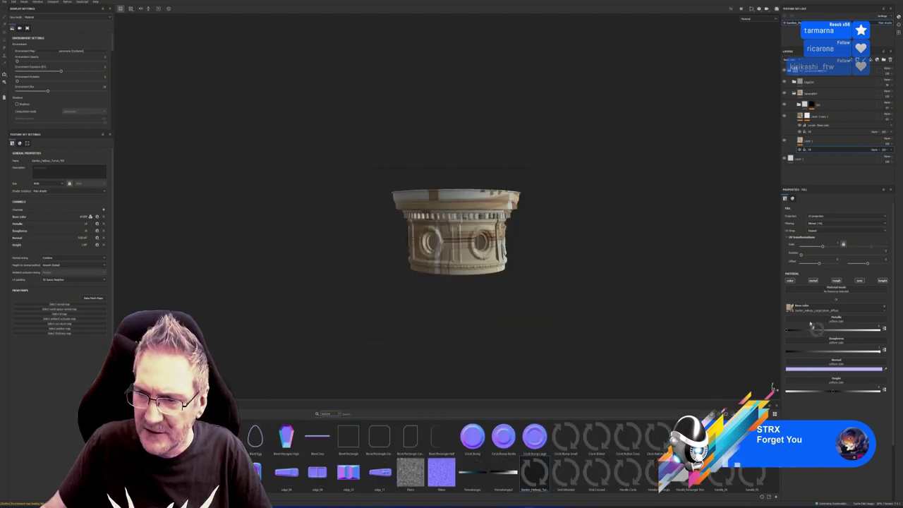
# Assign the turret diffuse texture as the base color of the stone subgroup's fill effects, and collapse the subgroup.
pyautogui.click(810, 132)
pyautogui.moveTo(539, 483); pyautogui.dragTo(804, 347)
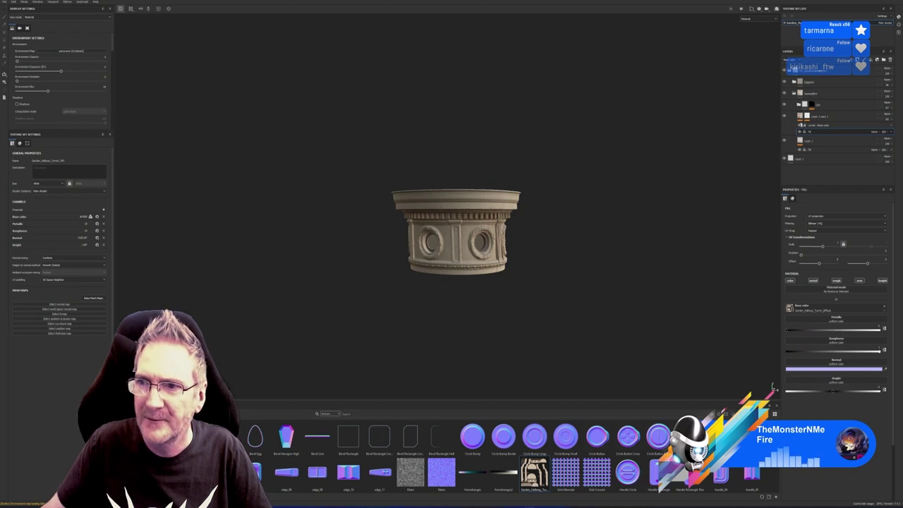
pyautogui.click(794, 93)
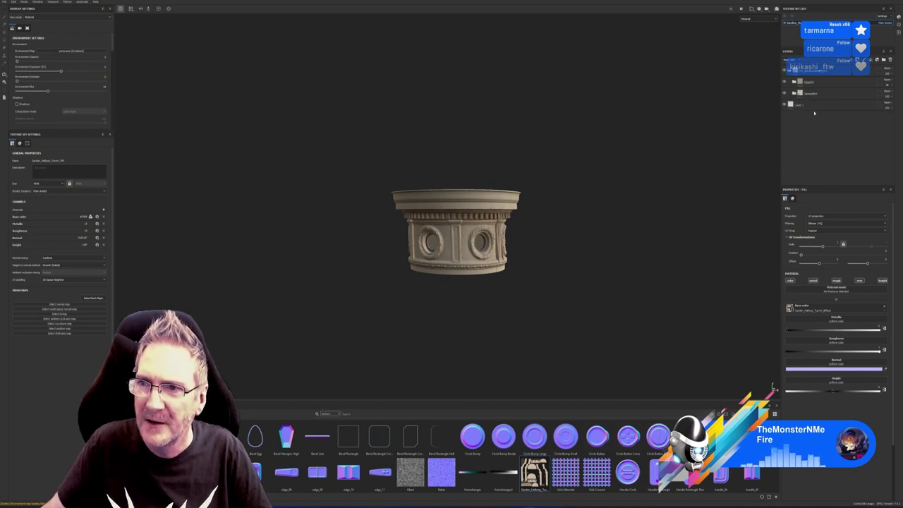
# Delete the default Layer 1 beneath the smart material folder.
pyautogui.keyDown('alt'); pyautogui.moveTo(550, 248); pyautogui.dragTo(609, 226); pyautogui.keyUp('alt')
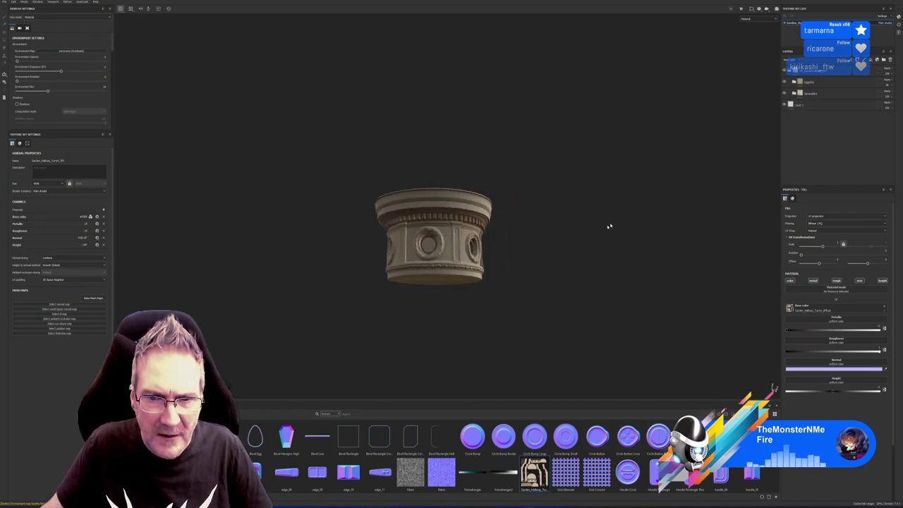
pyautogui.scroll(3, 453, 245)
pyautogui.scroll(3, 453, 244)
pyautogui.keyDown('alt'); pyautogui.moveTo(453, 245); pyautogui.dragTo(347, 275); pyautogui.keyUp('alt')
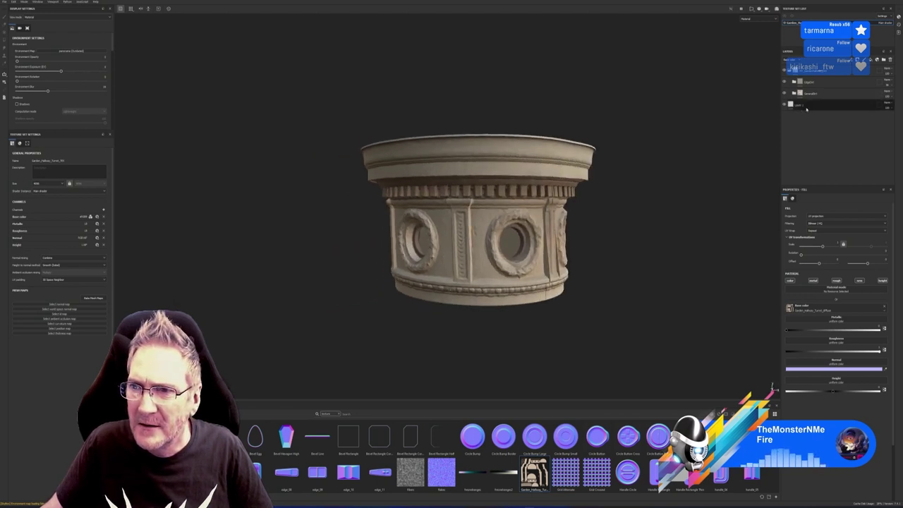
pyautogui.click(811, 105)
pyautogui.press('Delete')
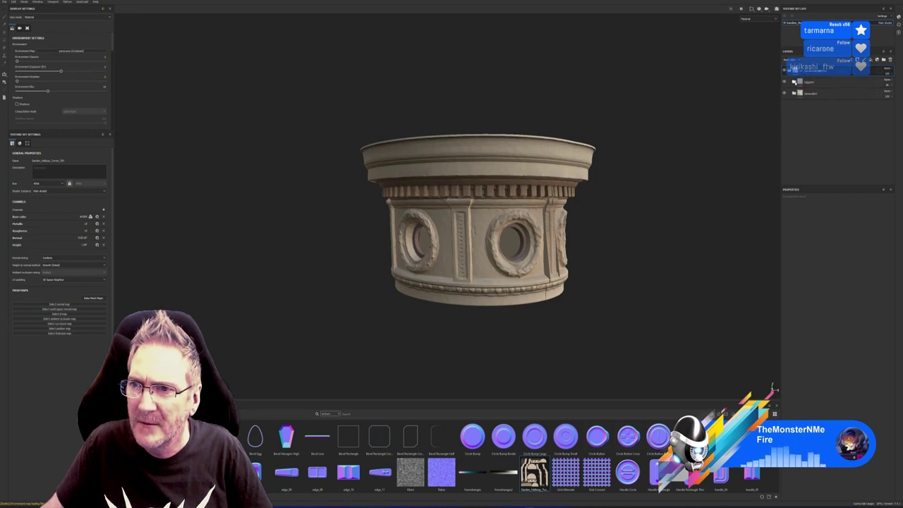
pyautogui.click(795, 82)
pyautogui.click(795, 82)
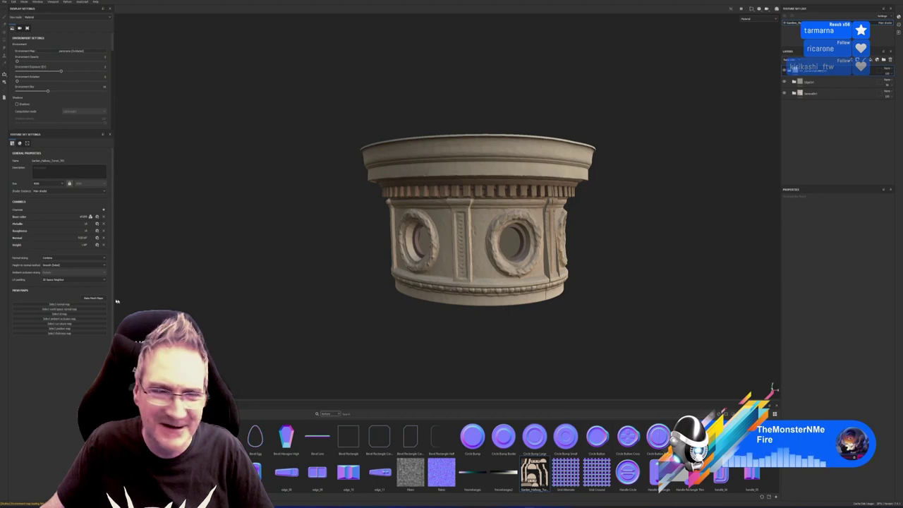
# Bake the turret's mesh maps at an output size of 4096, using the low poly mesh as the high poly mesh.
pyautogui.click(93, 298)
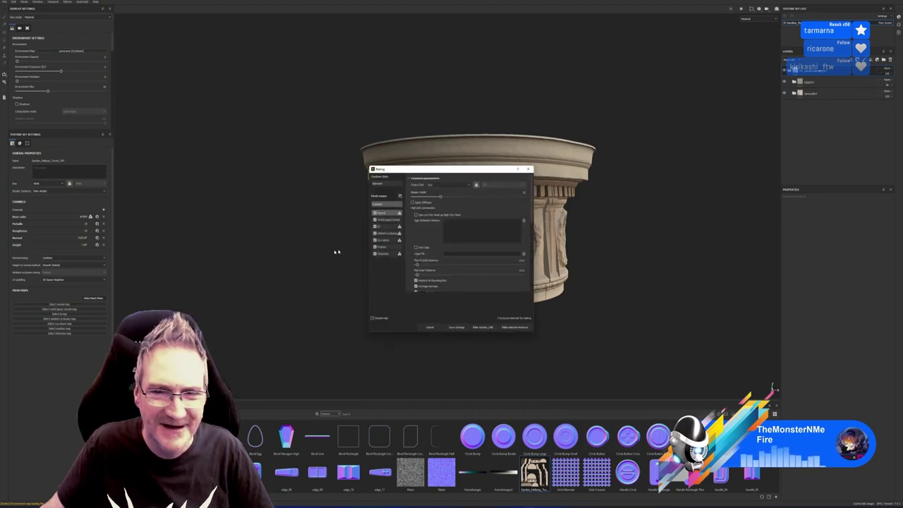
pyautogui.click(467, 186)
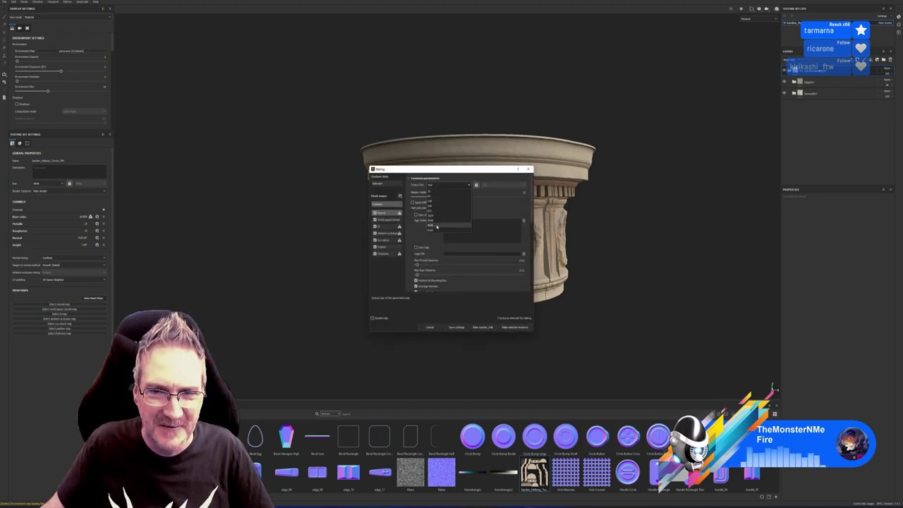
pyautogui.click(450, 223)
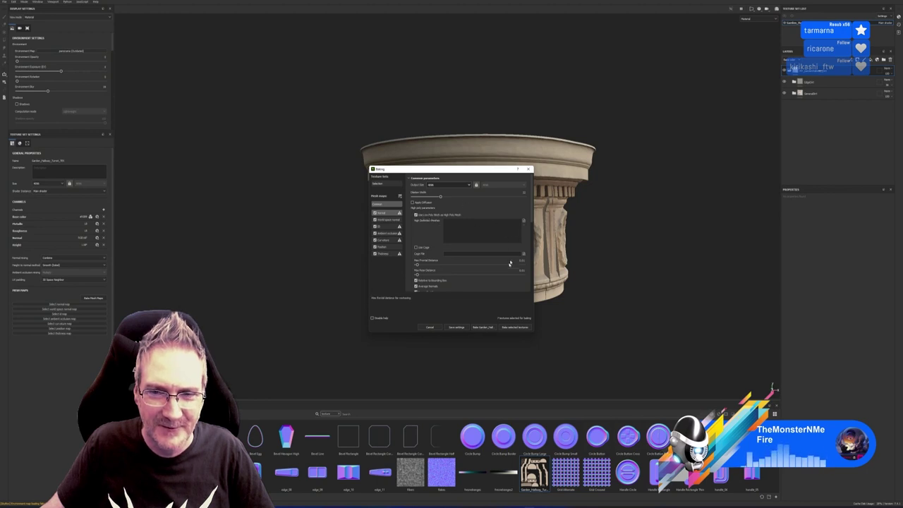
pyautogui.click(515, 327)
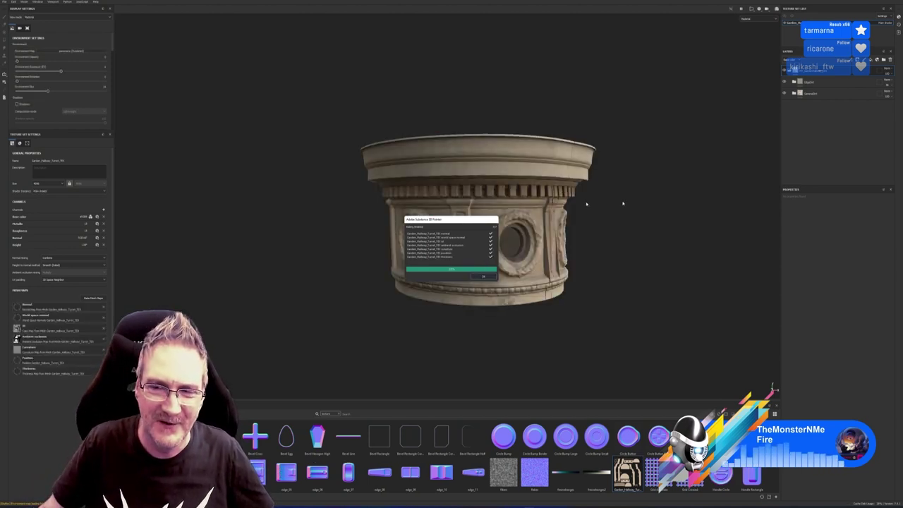
pyautogui.click(491, 277)
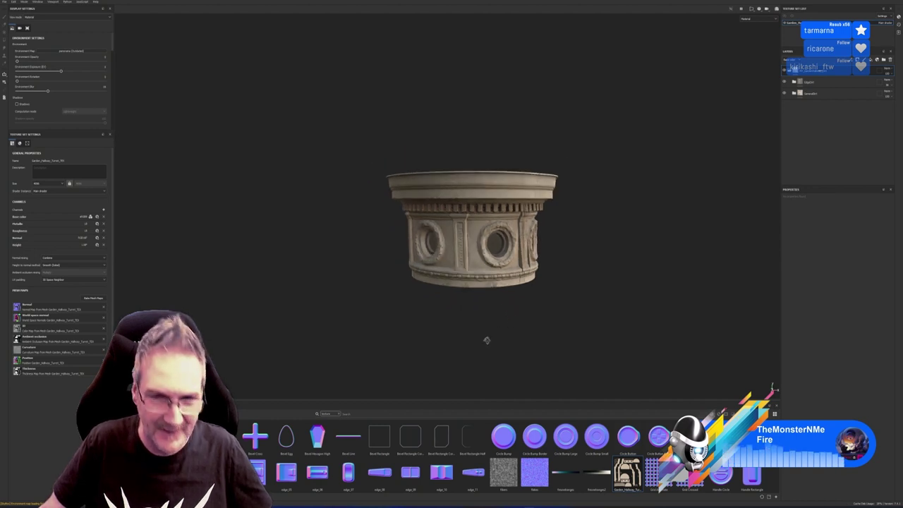
# Slightly raise the dirt level of the dirt generator on the layer mask inside the smart material's upper subgroup.
pyautogui.keyDown('alt'); pyautogui.moveTo(486, 339); pyautogui.dragTo(498, 315); pyautogui.keyUp('alt')
pyautogui.scroll(3, 447, 208)
pyautogui.moveTo(456, 234)
pyautogui.keyDown('alt'); pyautogui.mouseDown()
pyautogui.moveTo(466, 224)
pyautogui.moveTo(464, 239)
pyautogui.mouseUp(); pyautogui.keyUp('alt')
pyautogui.scroll(5, 466, 243)
pyautogui.scroll(-4, 459, 238)
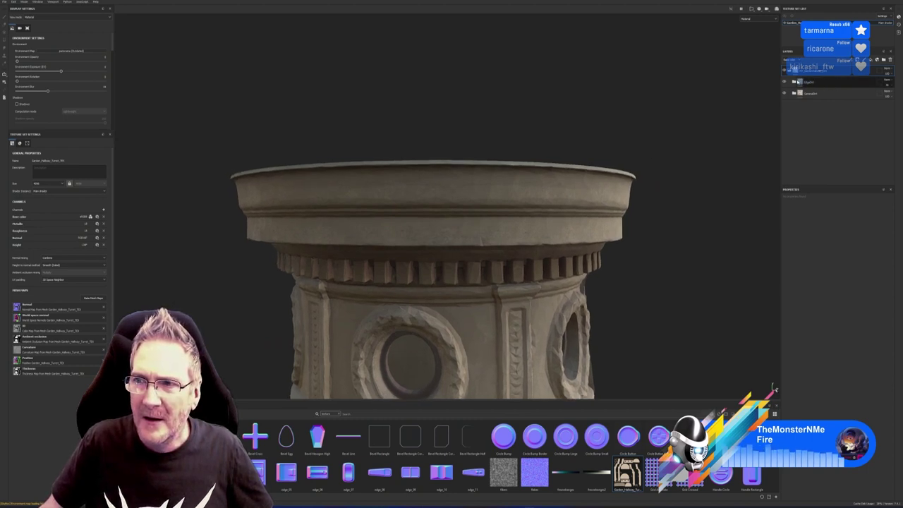
pyautogui.click(795, 82)
pyautogui.scroll(-4, 604, 244)
pyautogui.keyDown('alt'); pyautogui.moveTo(599, 239); pyautogui.dragTo(556, 187, button='middle'); pyautogui.keyUp('alt')
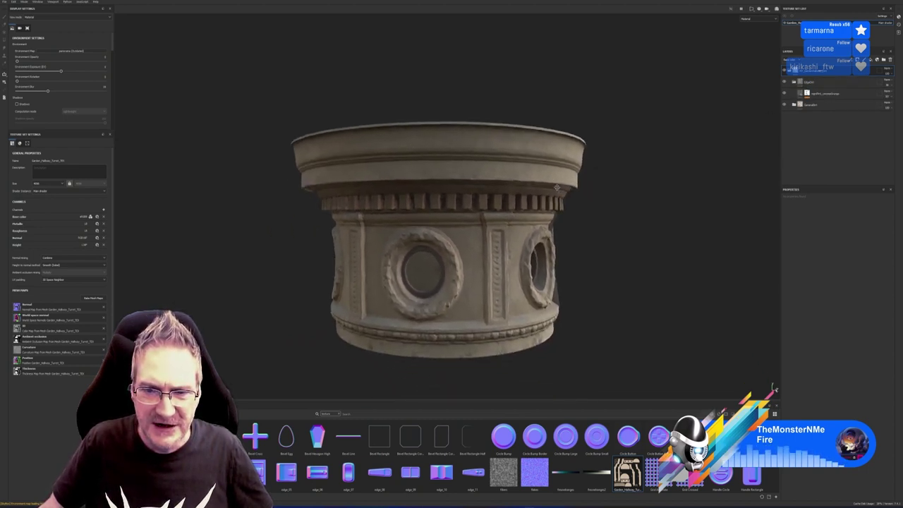
pyautogui.click(808, 93)
pyautogui.click(826, 117)
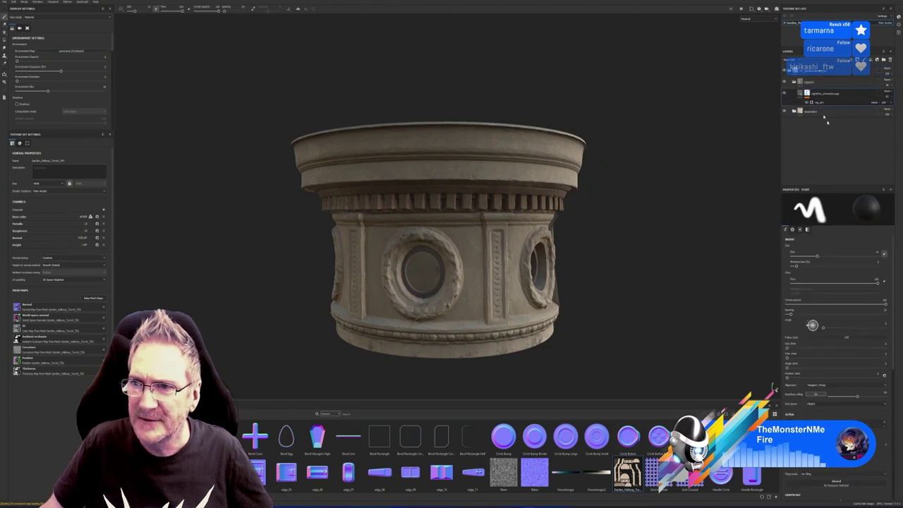
pyautogui.click(825, 102)
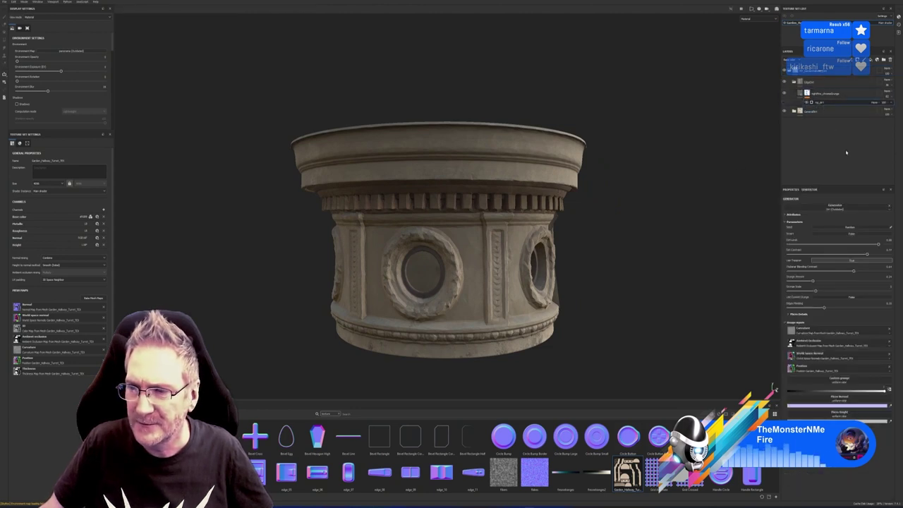
pyautogui.moveTo(878, 245); pyautogui.dragTo(882, 245)
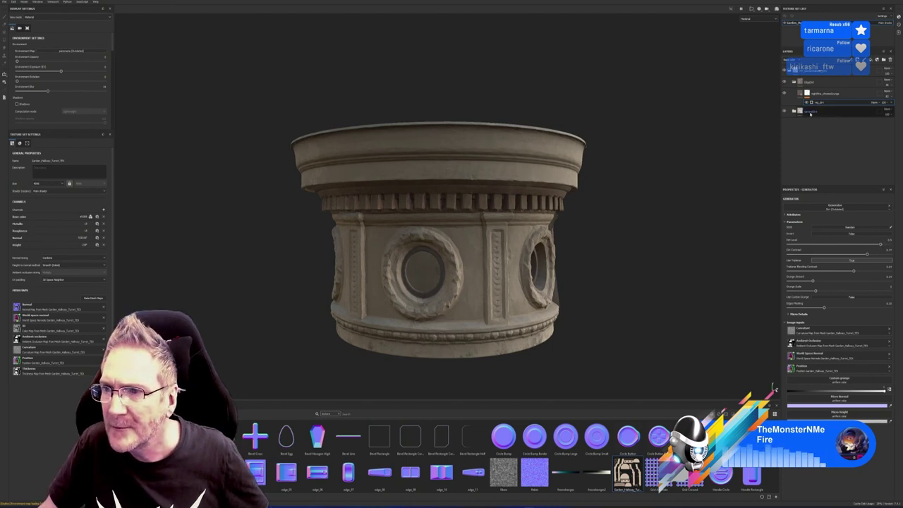
# Expand the stone subgroup, compare the turret with it hidden and shown, and reveal the mask effects of its inner folder.
pyautogui.click(794, 82)
pyautogui.click(794, 93)
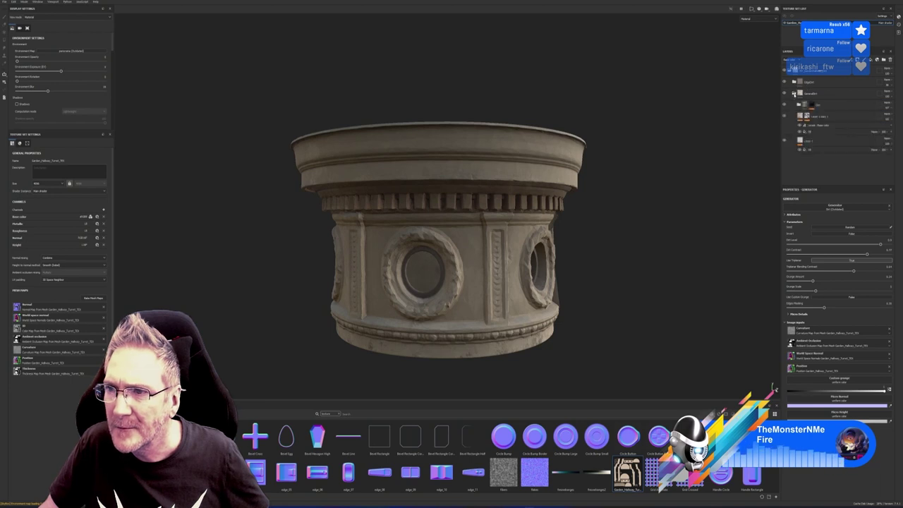
pyautogui.click(784, 93)
pyautogui.click(784, 93)
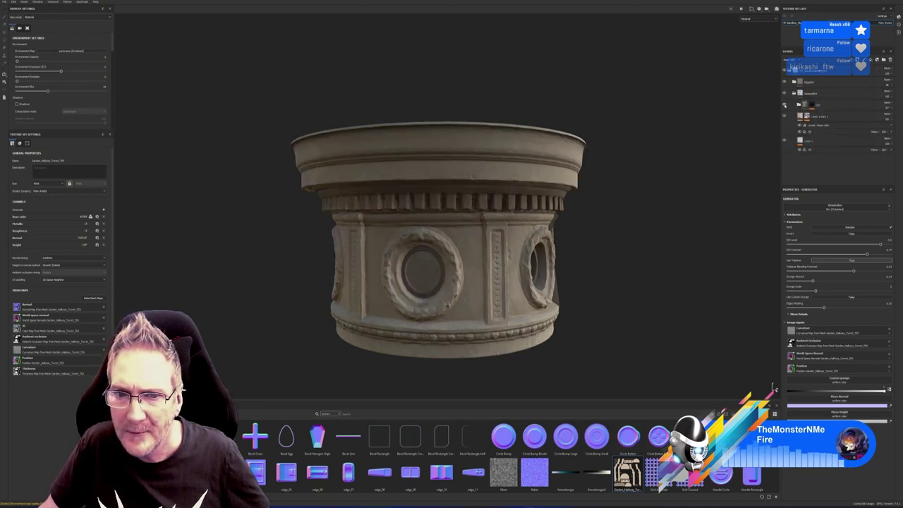
pyautogui.click(795, 104)
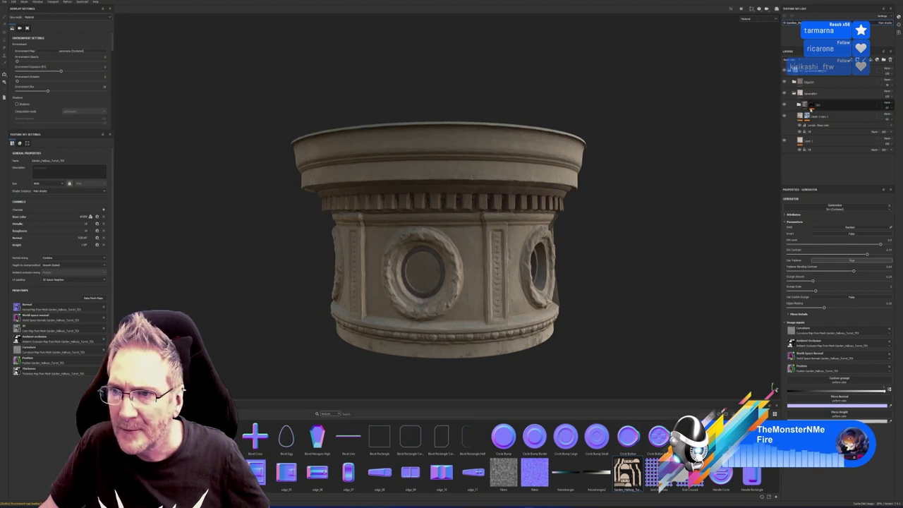
pyautogui.click(822, 113)
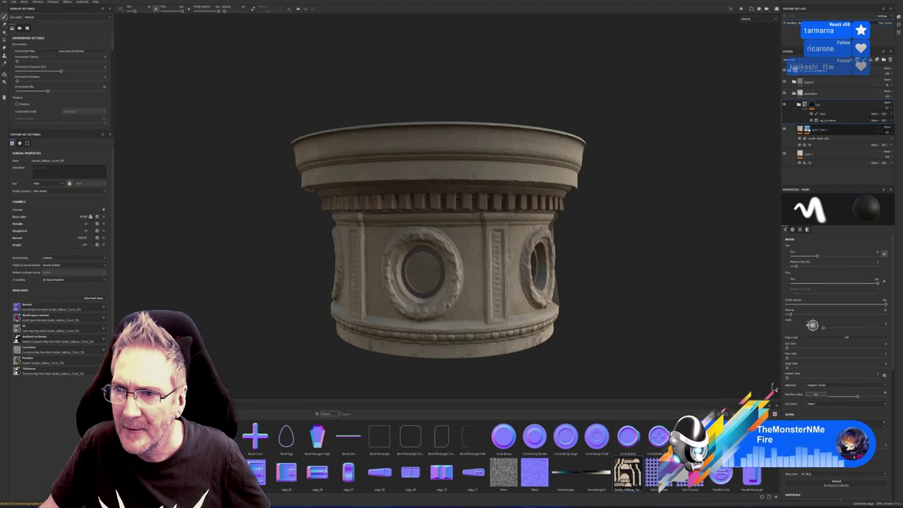
# In the Layer 1 copy's mask editor generator, raise global balance, global contrast, ambient occlusion and position gradient, and lower Texture 2 and curvature.
pyautogui.click(827, 132)
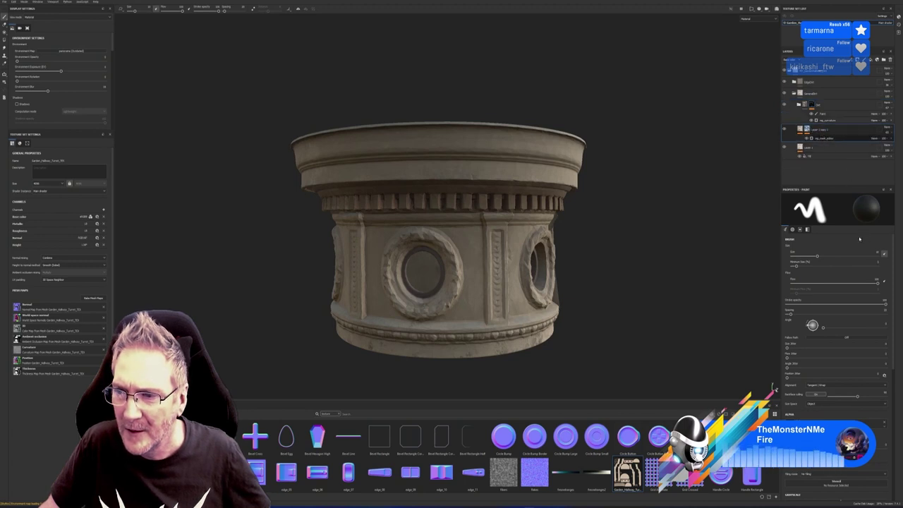
pyautogui.click(827, 138)
pyautogui.moveTo(859, 249)
pyautogui.mouseDown()
pyautogui.moveTo(877, 250)
pyautogui.moveTo(857, 251)
pyautogui.moveTo(869, 252)
pyautogui.mouseUp()
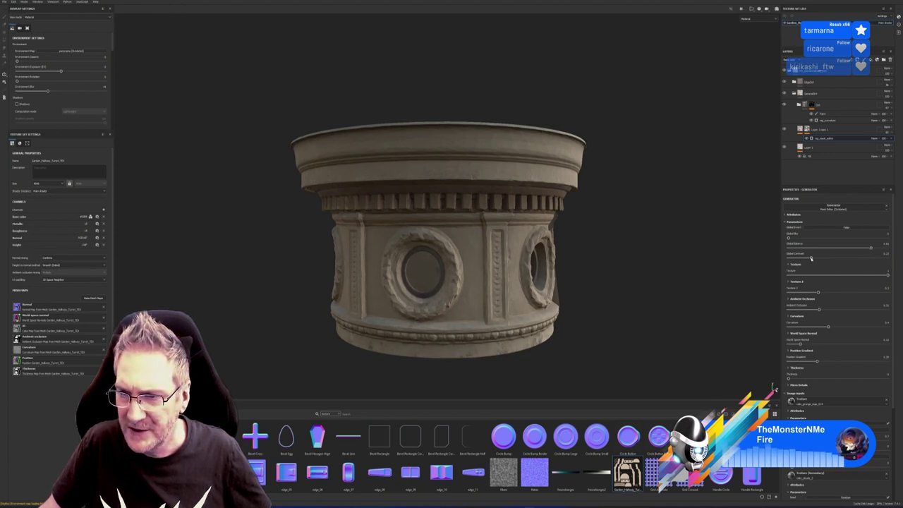
pyautogui.moveTo(812, 258); pyautogui.dragTo(834, 258)
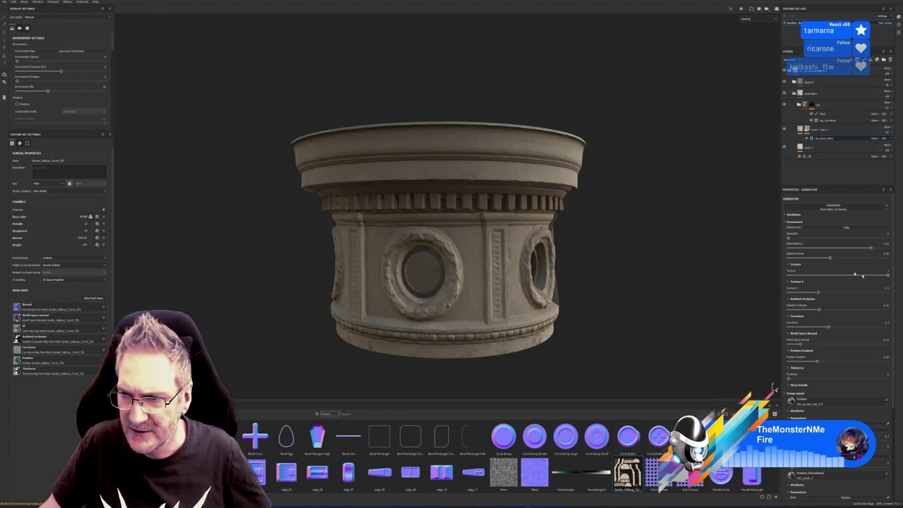
pyautogui.moveTo(818, 293); pyautogui.dragTo(826, 328)
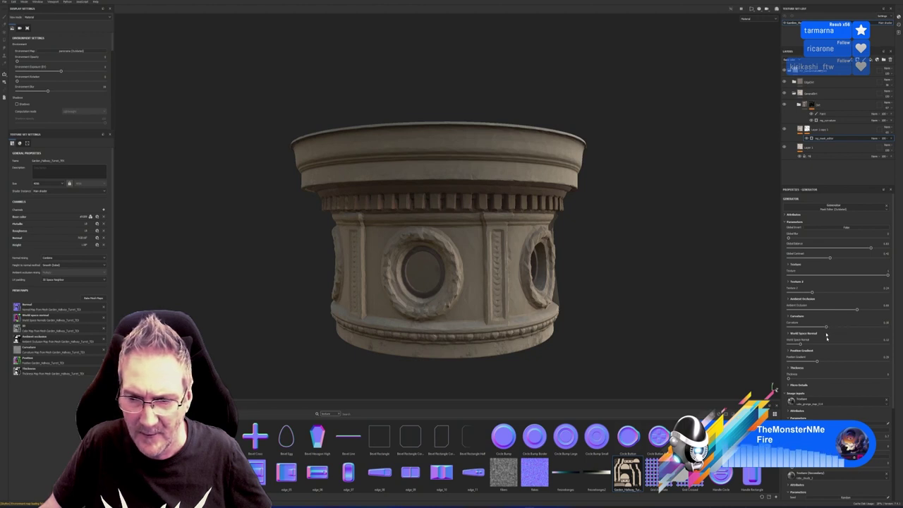
pyautogui.moveTo(817, 363); pyautogui.dragTo(845, 363)
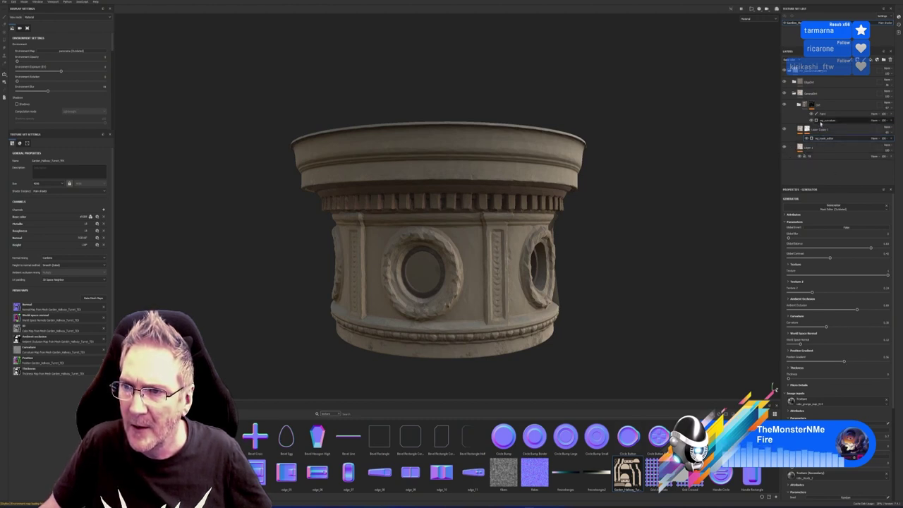
# In the curvature generator of the stone subgroup's inner folder mask, raise global balance and contrast slightly, and lower the texture's balance.
pyautogui.click(829, 121)
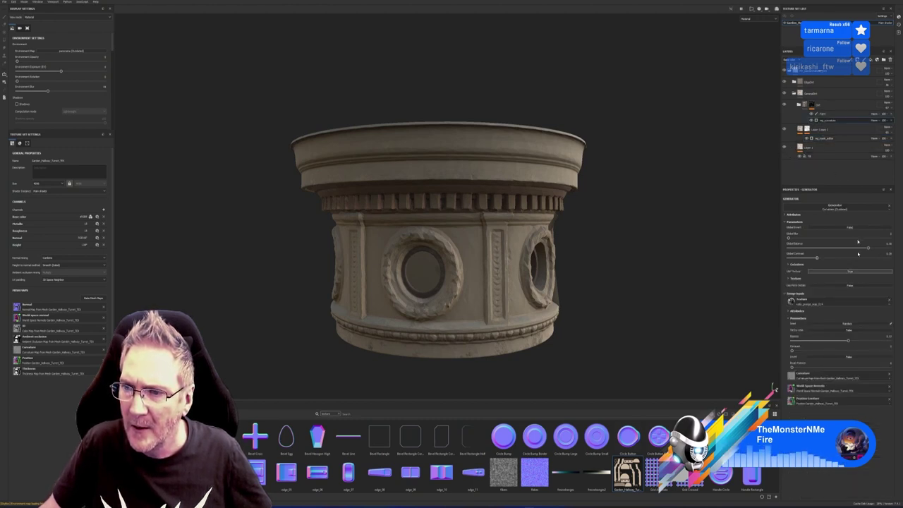
pyautogui.moveTo(869, 248); pyautogui.dragTo(878, 249)
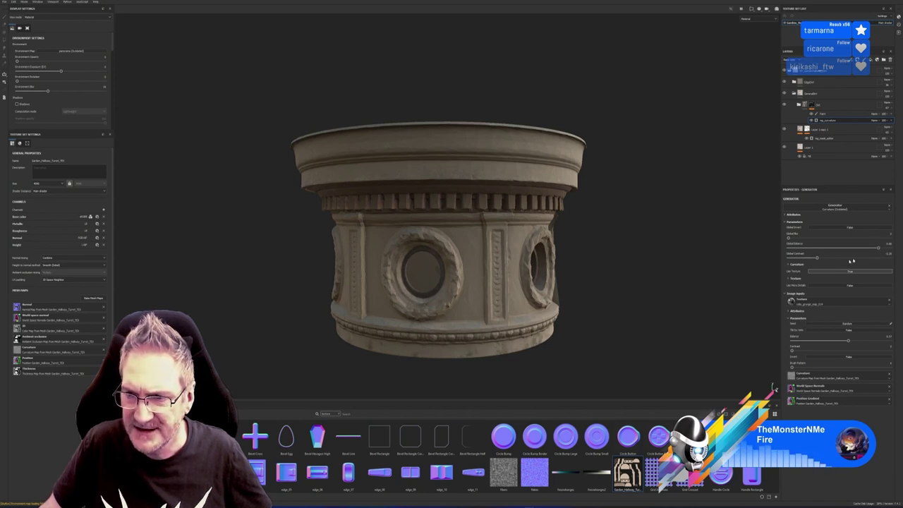
pyautogui.moveTo(818, 259)
pyautogui.mouseDown()
pyautogui.moveTo(864, 258)
pyautogui.moveTo(824, 264)
pyautogui.mouseUp()
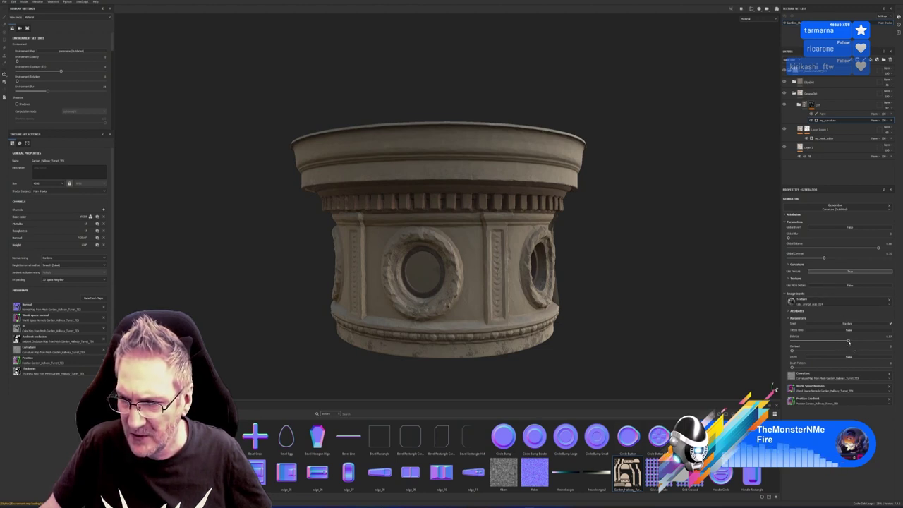
pyautogui.moveTo(848, 342)
pyautogui.mouseDown()
pyautogui.moveTo(876, 341)
pyautogui.moveTo(819, 346)
pyautogui.mouseUp()
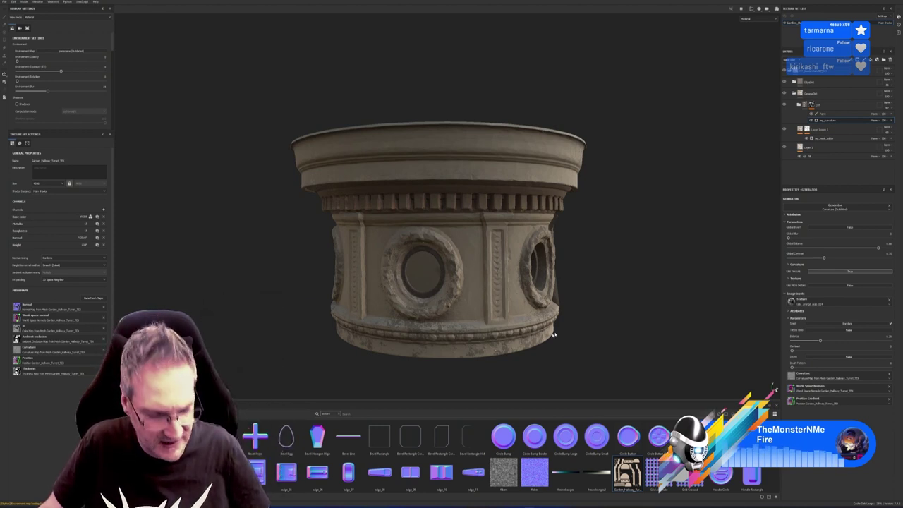
pyautogui.keyDown('alt'); pyautogui.moveTo(554, 335); pyautogui.dragTo(496, 322); pyautogui.keyUp('alt')
pyautogui.scroll(-3, 605, 309)
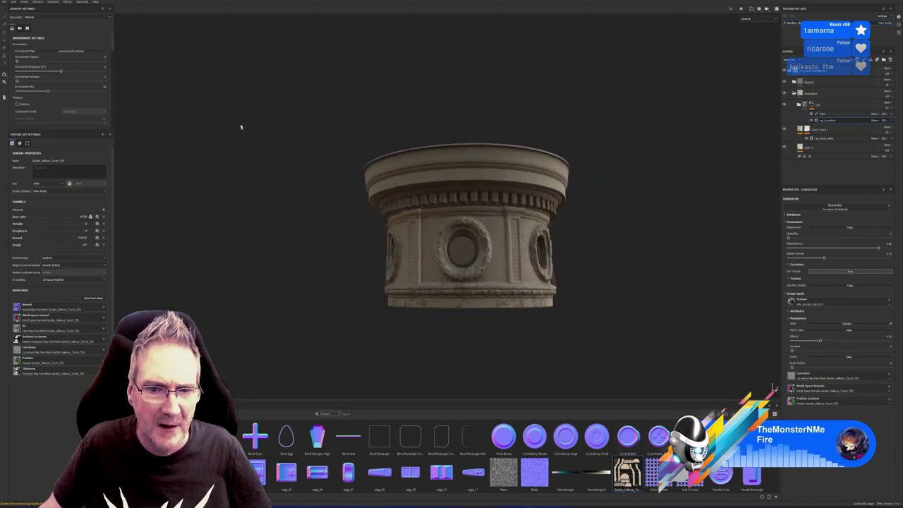
pyautogui.click(822, 113)
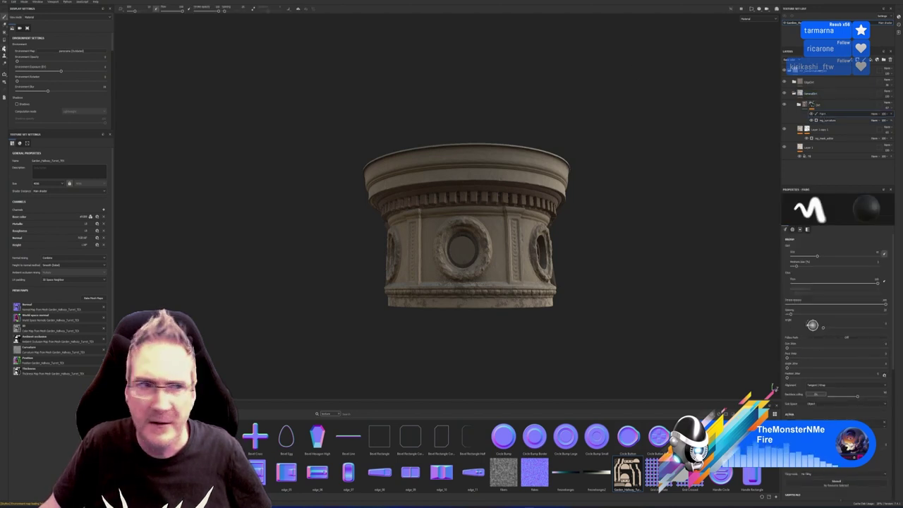
# Save the project as Garden_Hallway_Turret in the Exports folder of Models > Nouveau Entry Hallway.
pyautogui.click(6, 2)
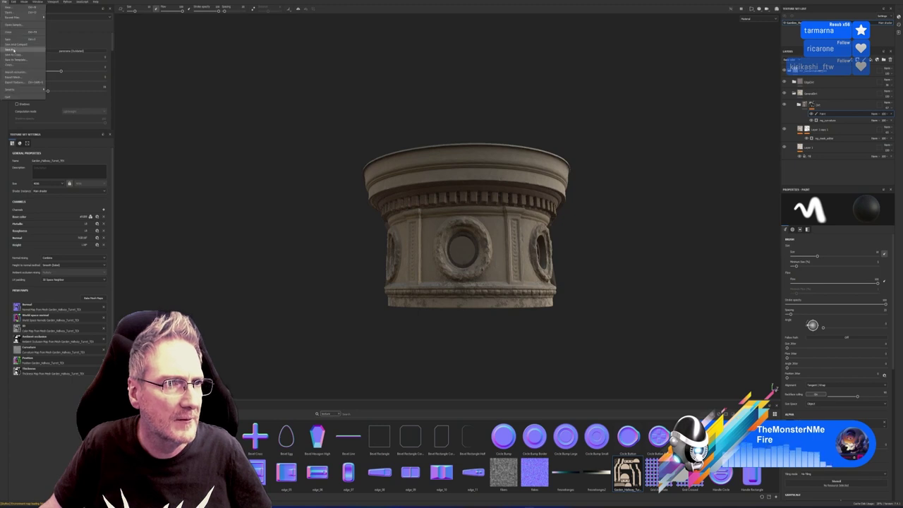
pyautogui.click(13, 49)
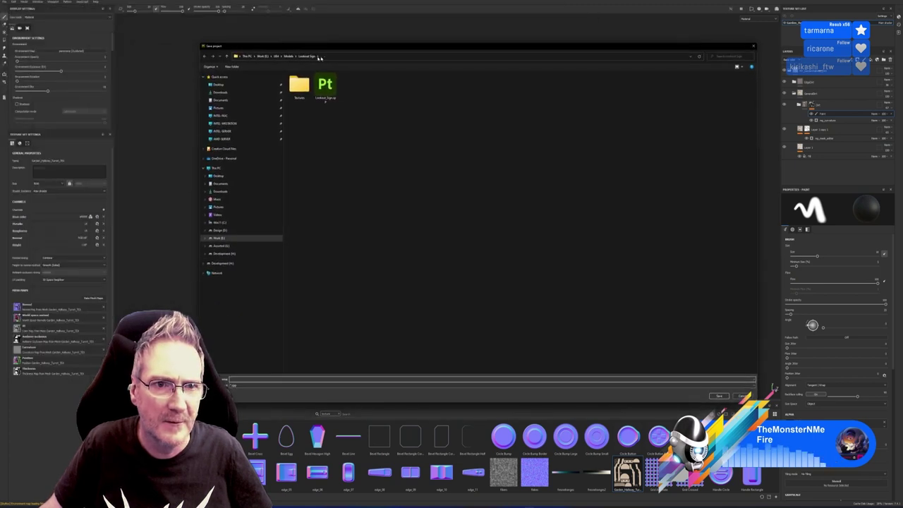
pyautogui.click(289, 56)
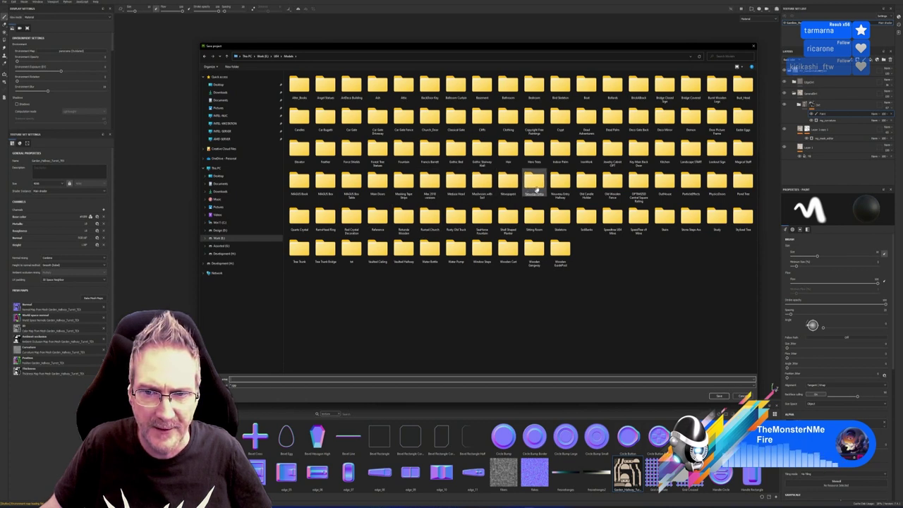
pyautogui.doubleClick(560, 182)
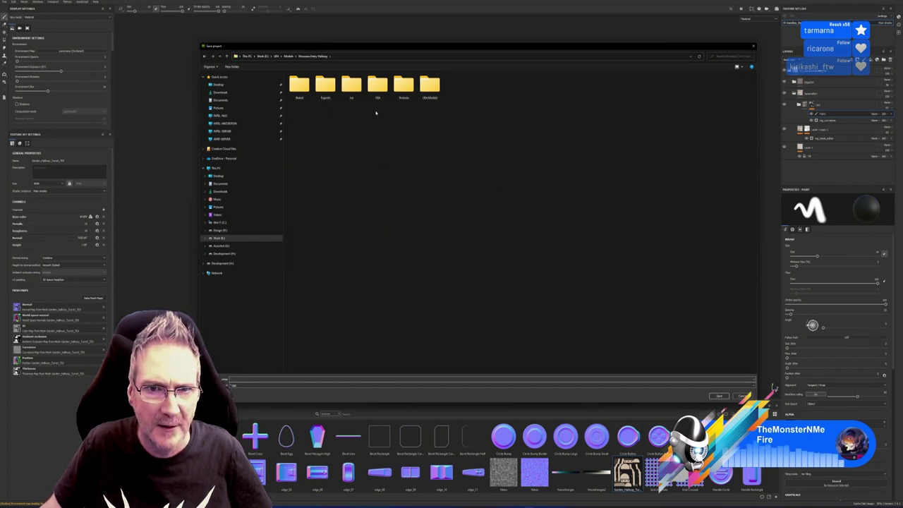
pyautogui.doubleClick(325, 85)
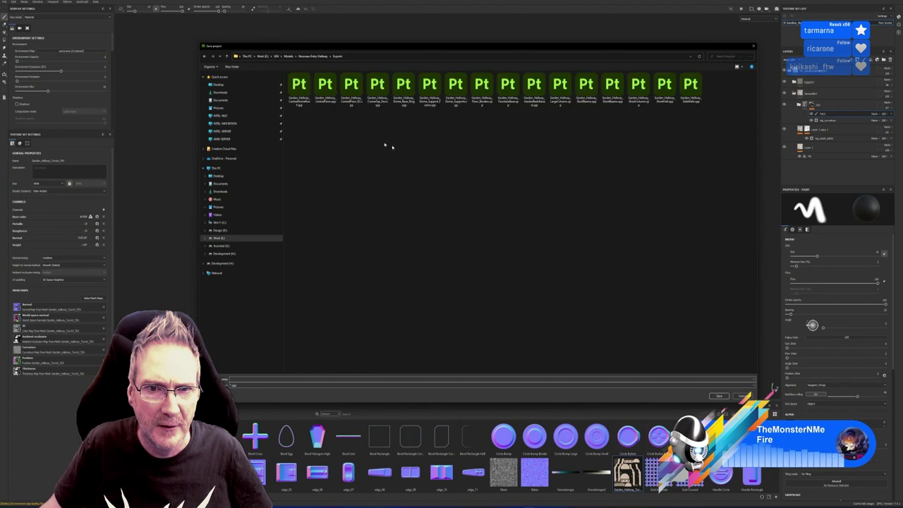
pyautogui.click(351, 88)
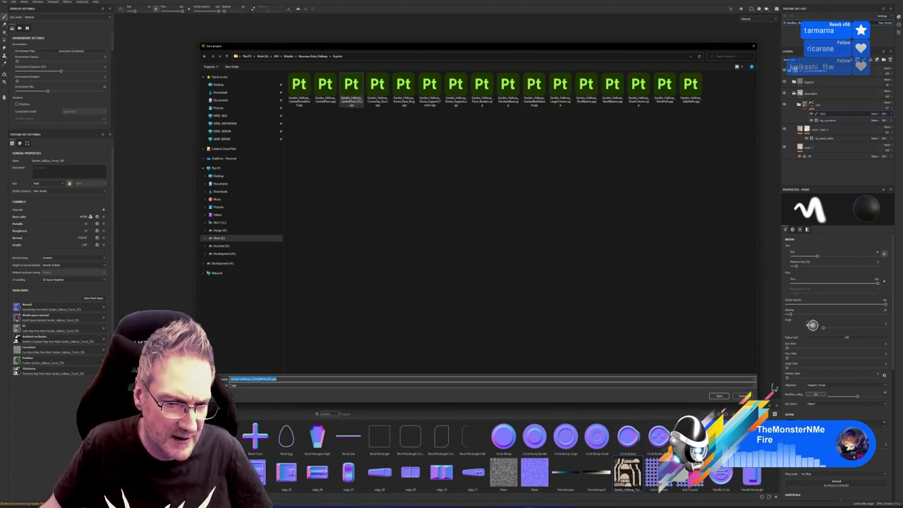
pyautogui.moveTo(252, 380); pyautogui.dragTo(353, 370)
pyautogui.write('T')
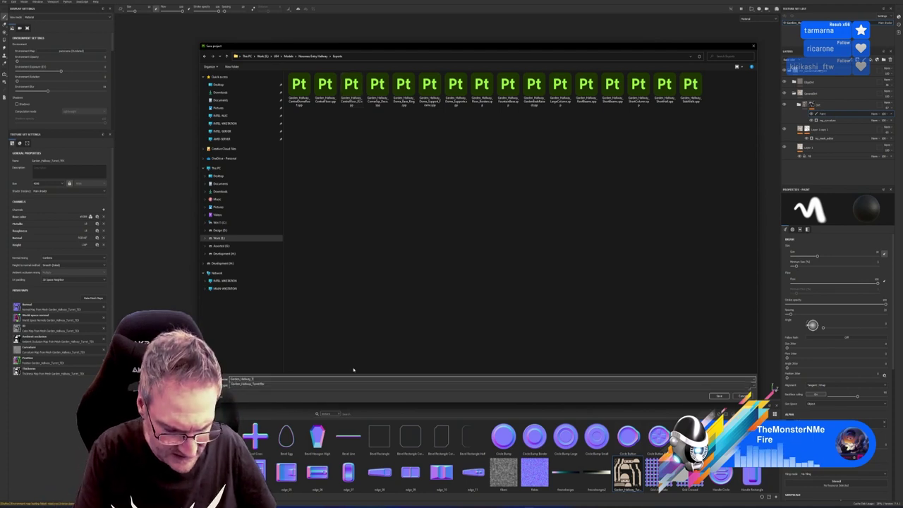
pyautogui.write('urret')
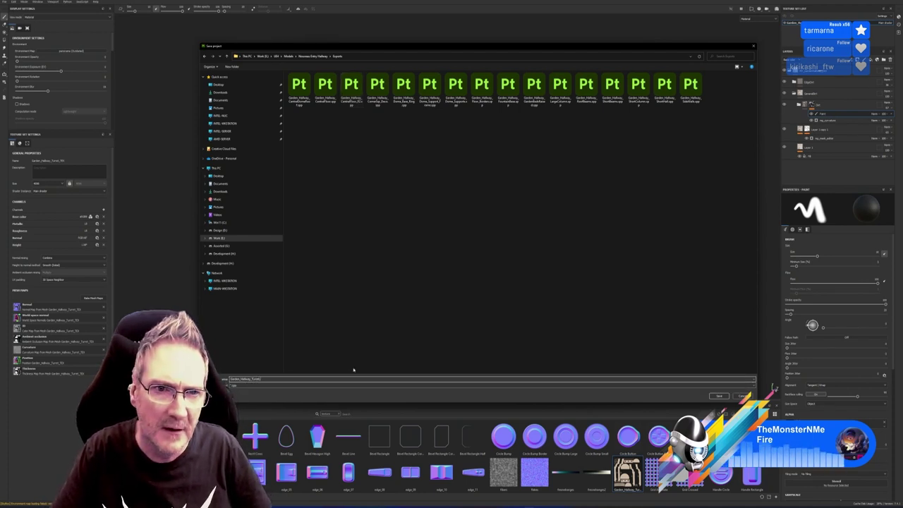
pyautogui.press('Return')
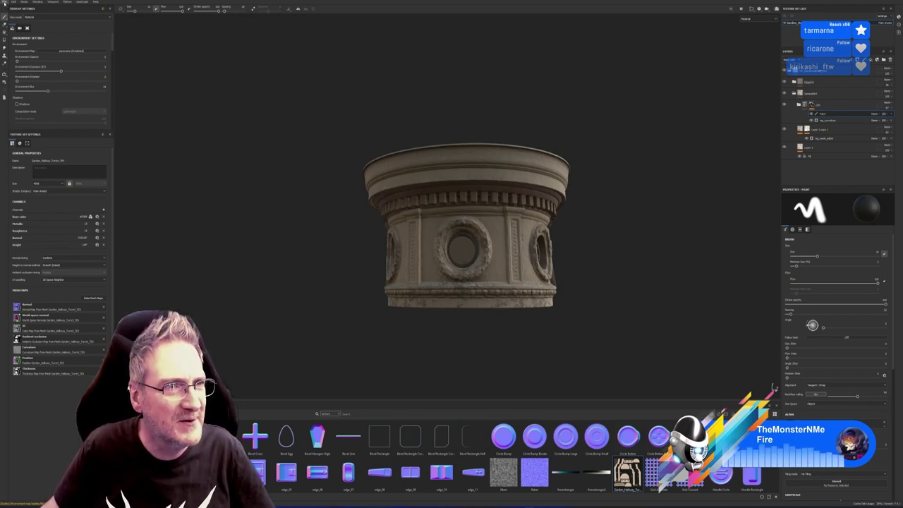
# Set the texture export's output directory to Work (E:) > UE4 > Models > Nouveau Entry Hallway > Exports.
pyautogui.click(4, 2)
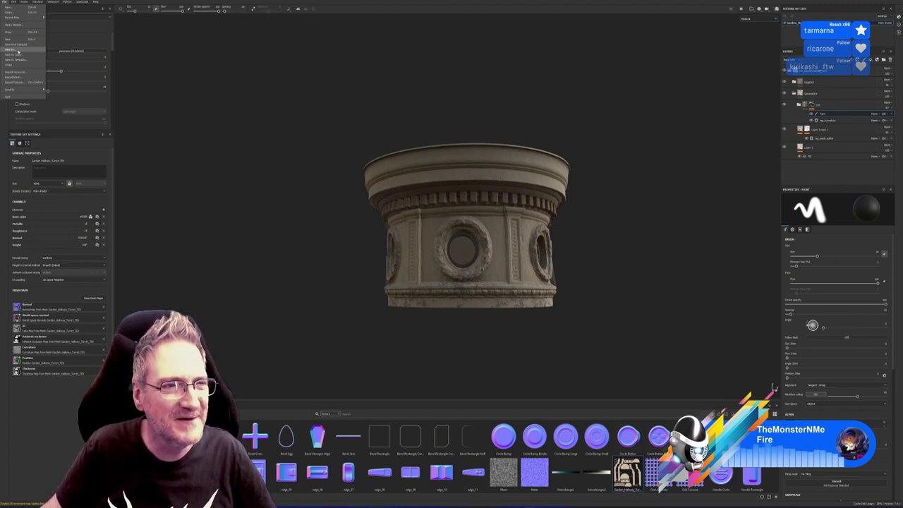
pyautogui.click(16, 82)
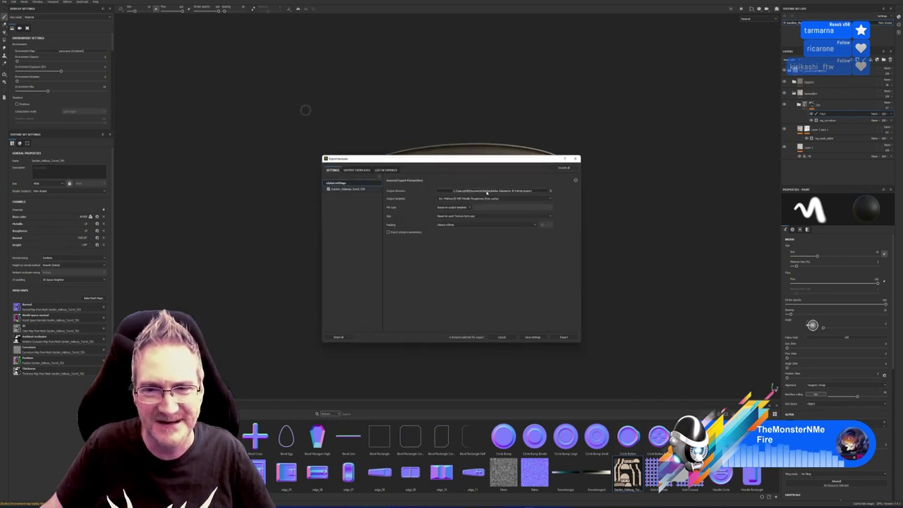
pyautogui.click(488, 192)
pyautogui.moveTo(486, 149); pyautogui.dragTo(374, 86)
pyautogui.click(235, 275)
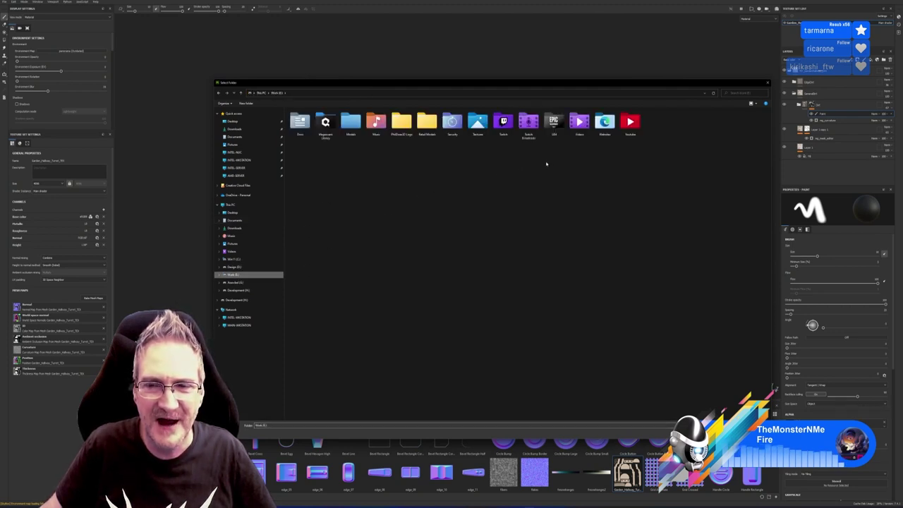
pyautogui.doubleClick(553, 131)
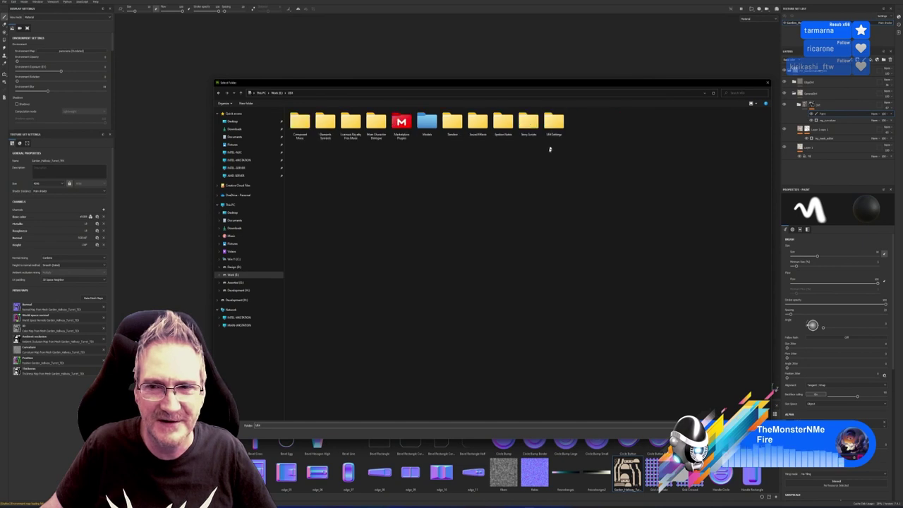
pyautogui.doubleClick(427, 132)
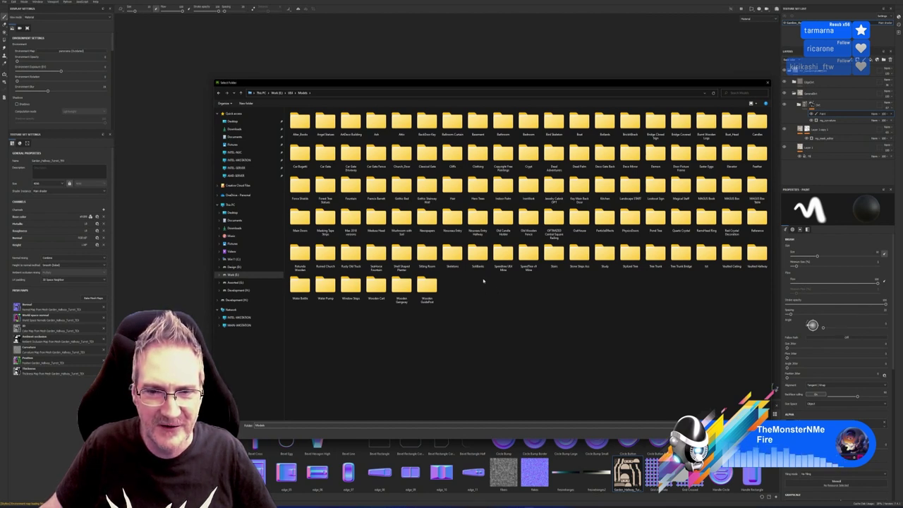
pyautogui.doubleClick(477, 219)
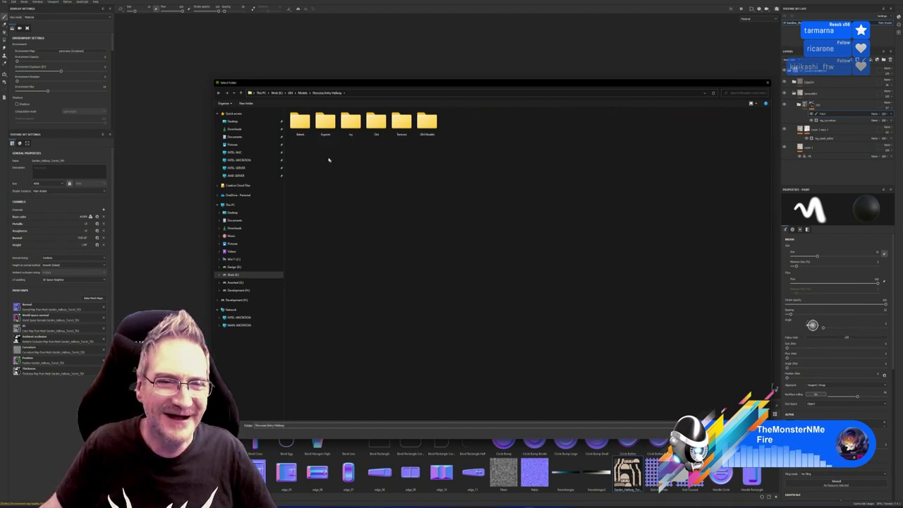
pyautogui.doubleClick(326, 122)
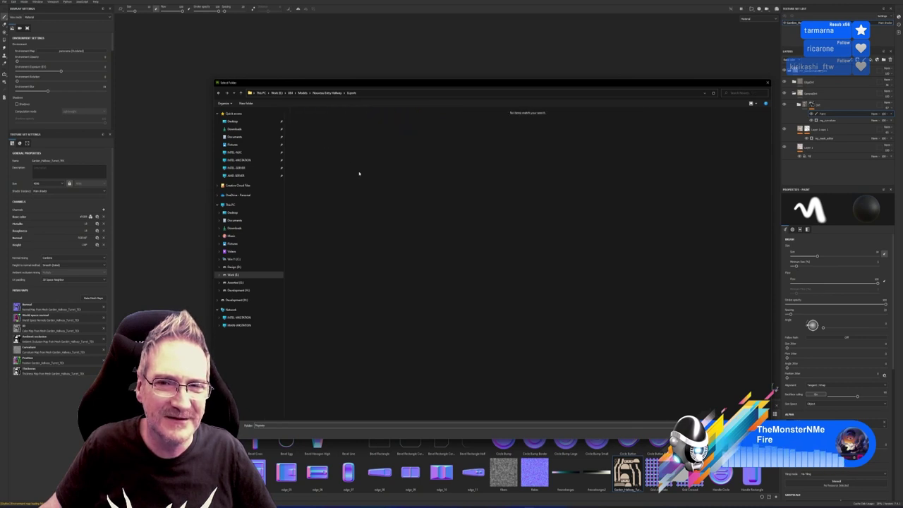
pyautogui.click(732, 433)
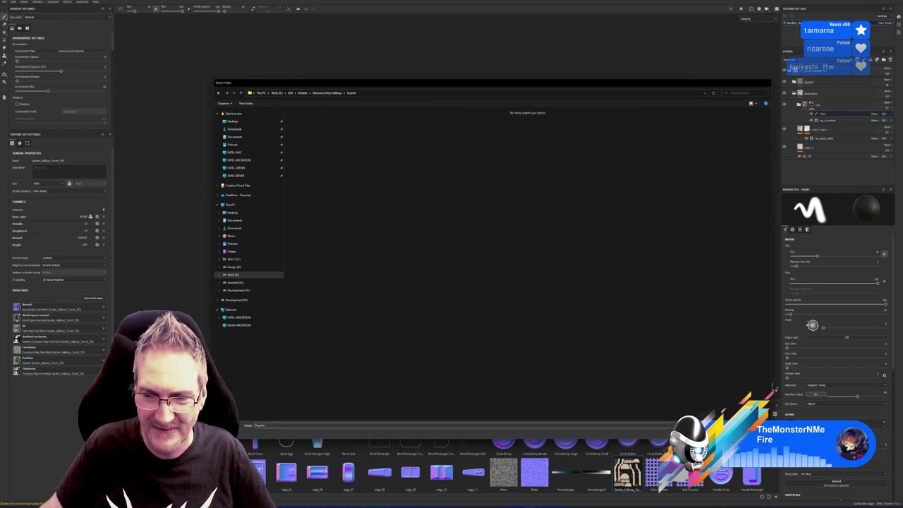
# Export the turret's textures with the current output settings and save the project.
pyautogui.click(564, 337)
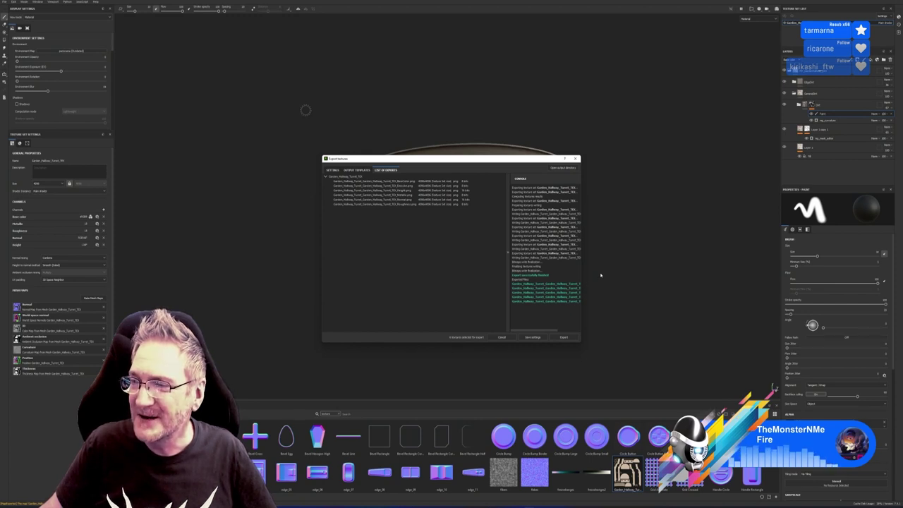
pyautogui.click(576, 158)
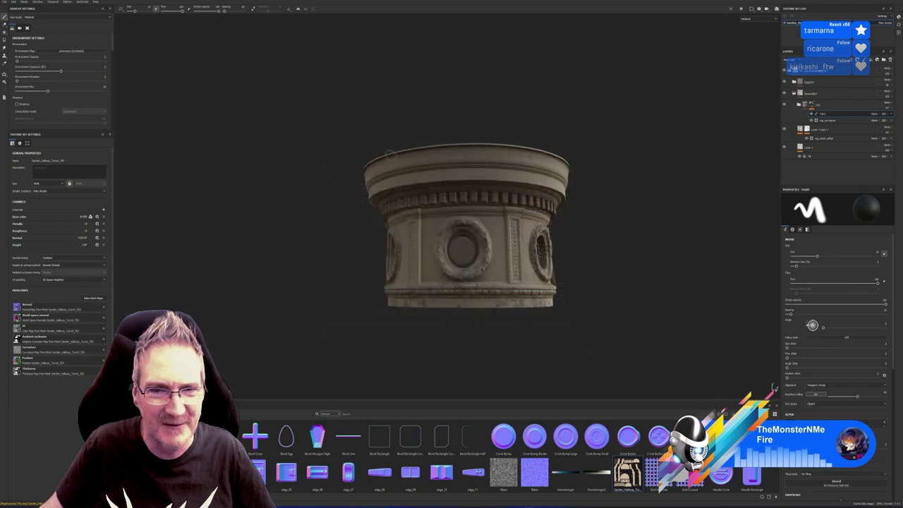
pyautogui.click(4, 2)
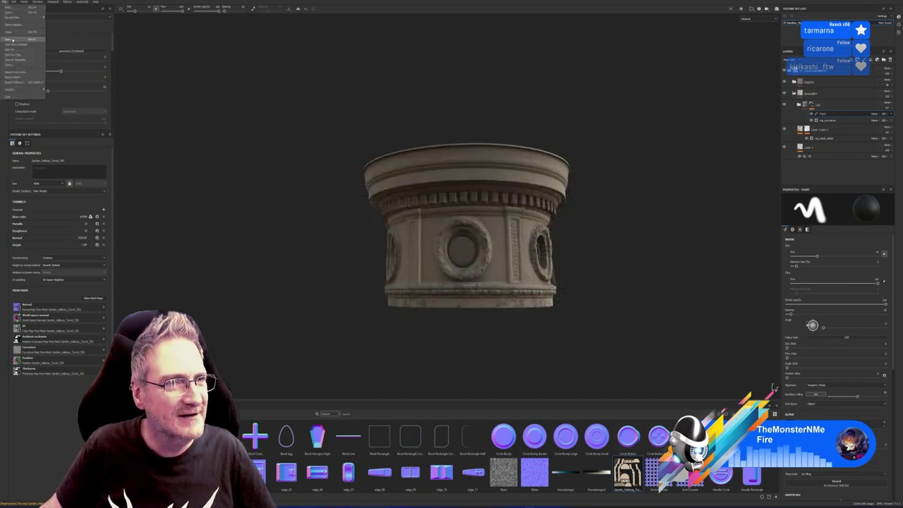
pyautogui.click(13, 40)
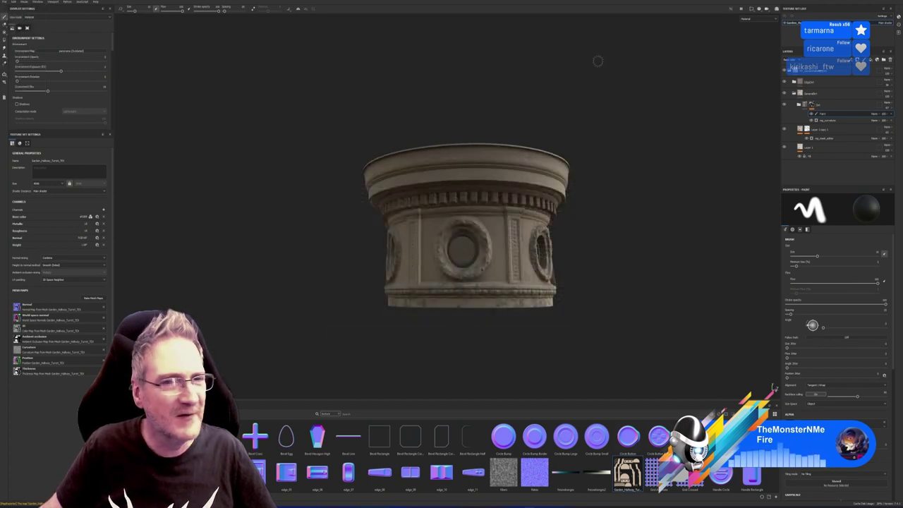
# Switch to 3ds Max and replace the turret material's diffuse bitmap with the exported turret BaseColor PNG from the Exports folder.
pyautogui.click(875, 1)
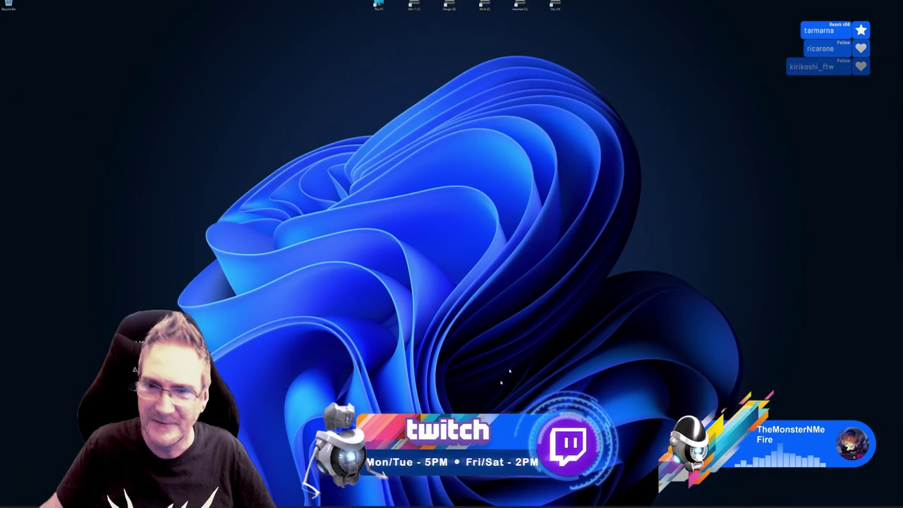
pyautogui.click(520, 502)
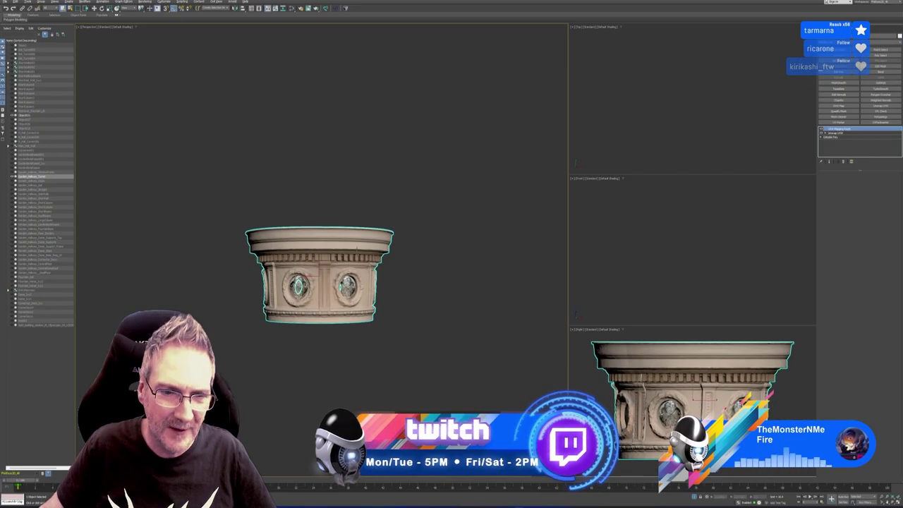
pyautogui.click(310, 6)
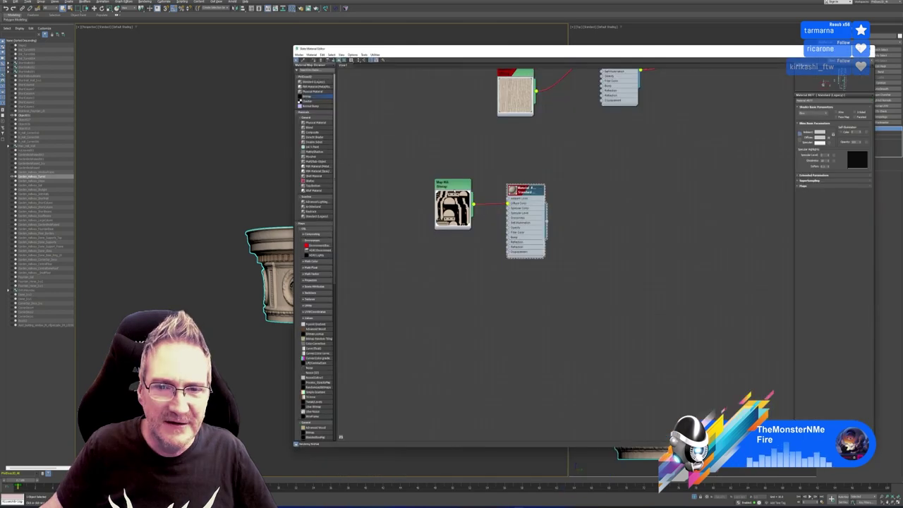
pyautogui.click(836, 168)
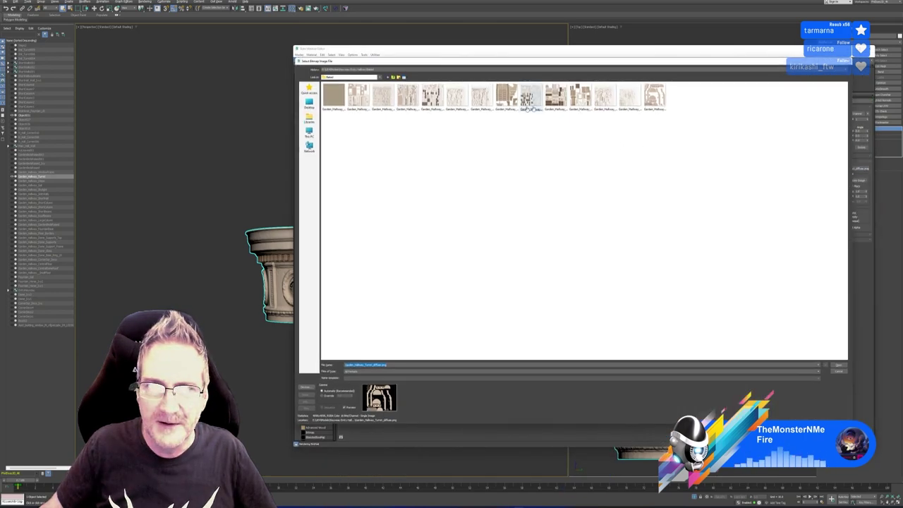
pyautogui.click(392, 77)
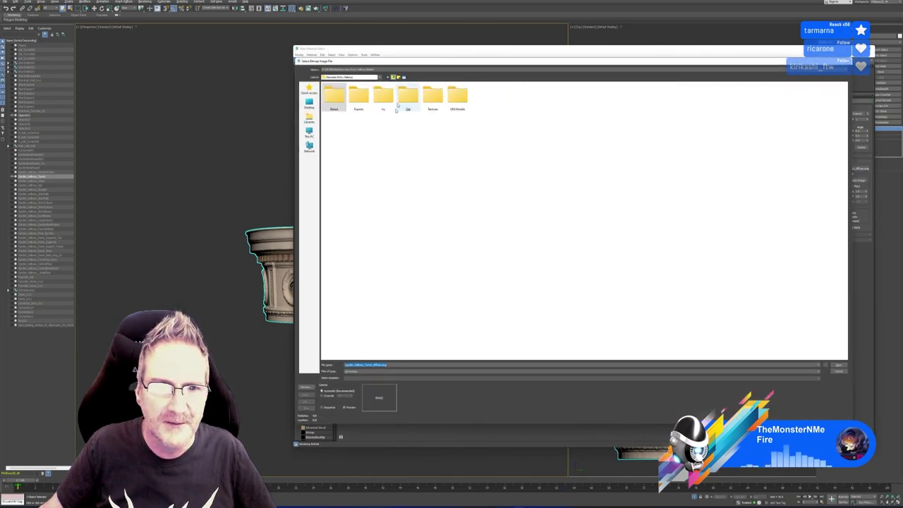
pyautogui.doubleClick(362, 101)
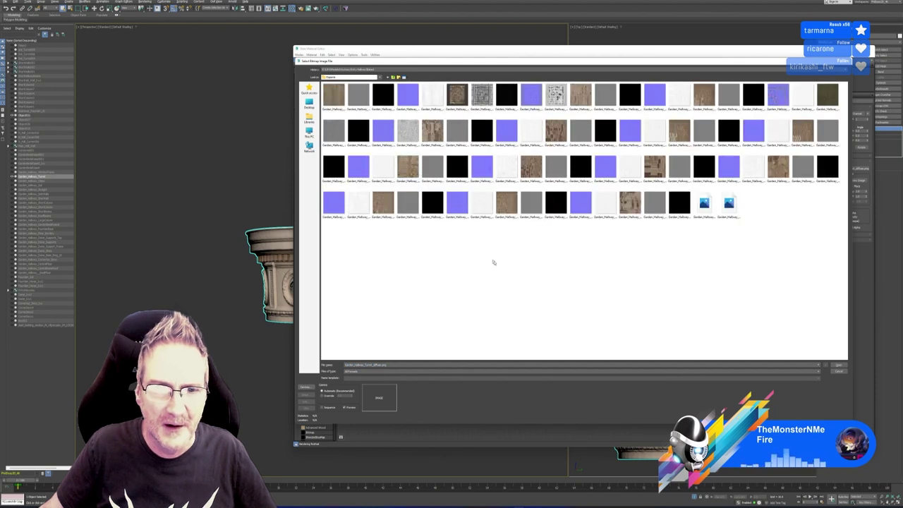
pyautogui.click(630, 203)
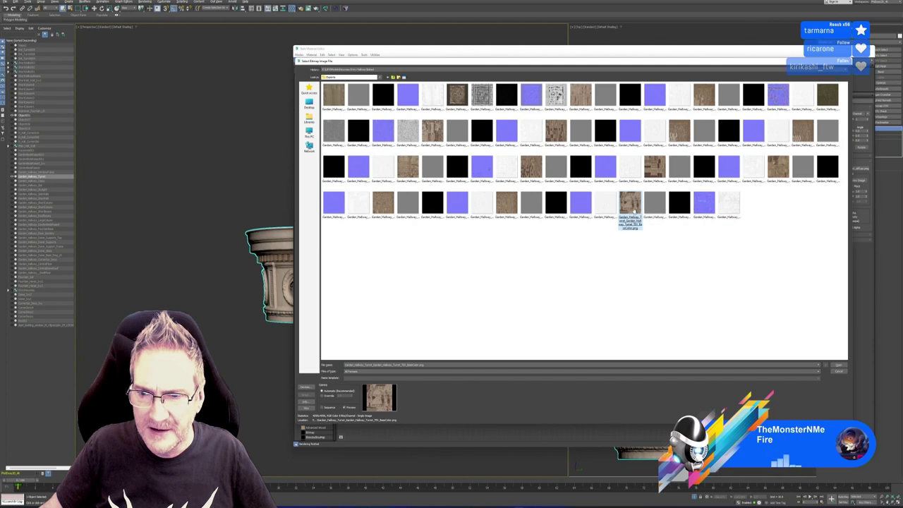
pyautogui.doubleClick(633, 231)
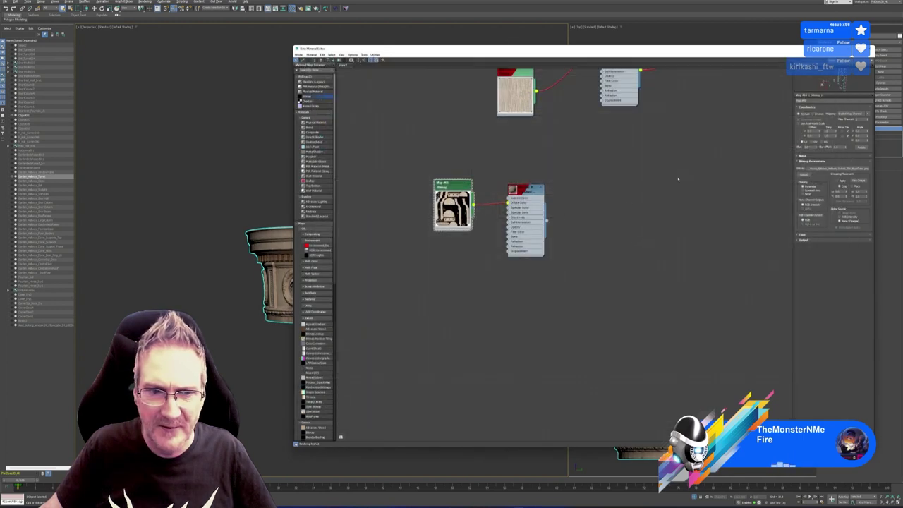
# Close the Slate Material Editor and collapse the turret's entire modifier stack to its editable base mesh.
pyautogui.click(870, 50)
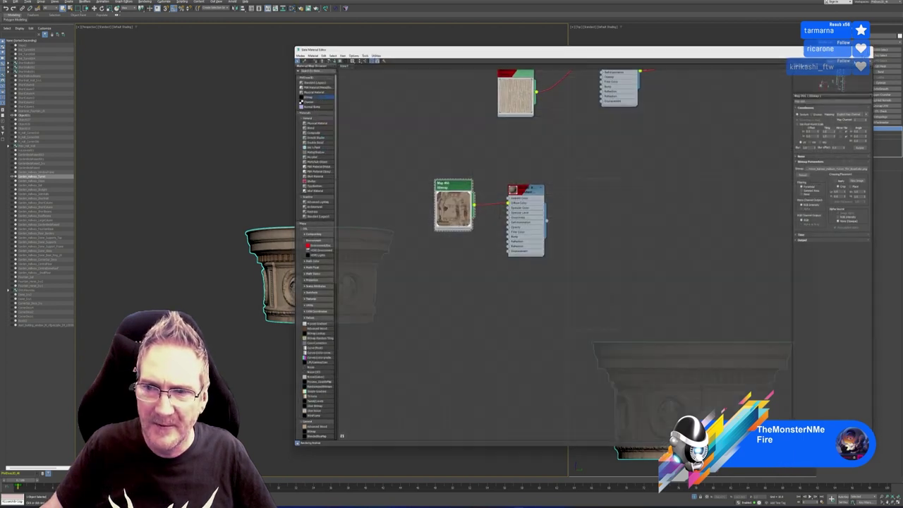
pyautogui.click(427, 317)
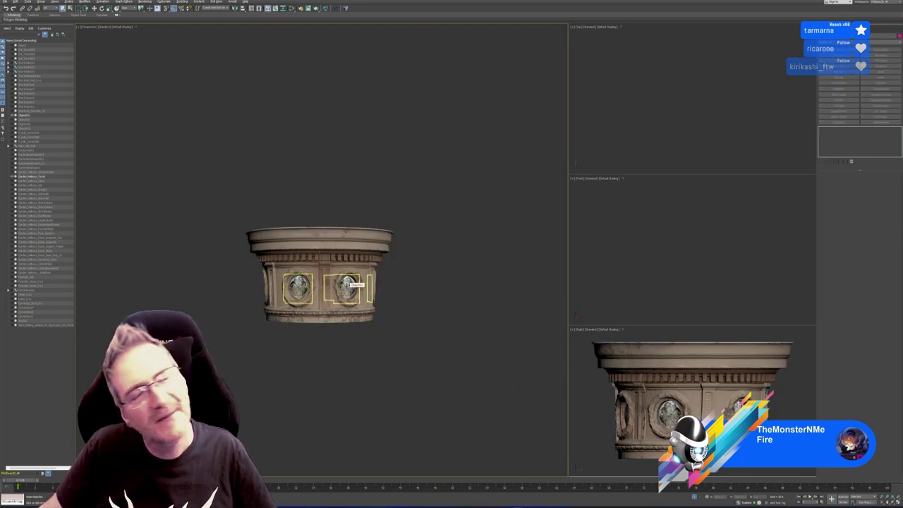
pyautogui.click(351, 285)
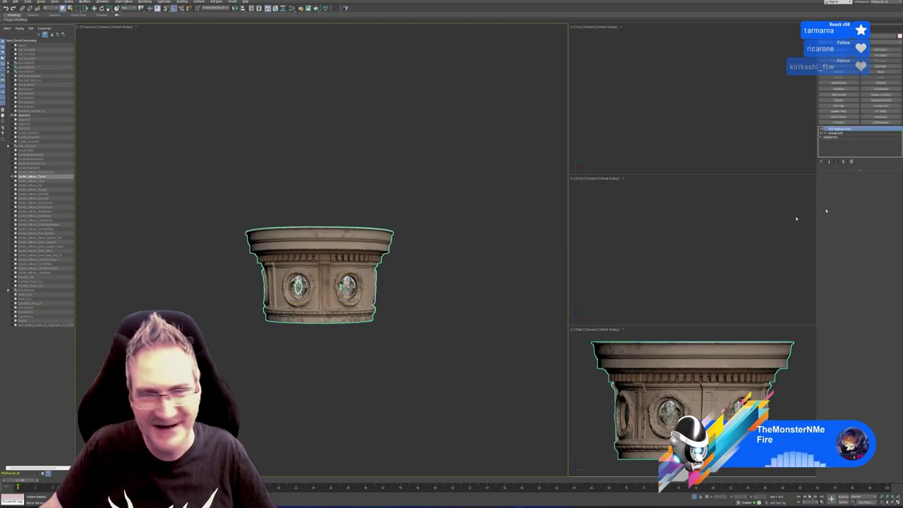
pyautogui.rightClick(837, 131)
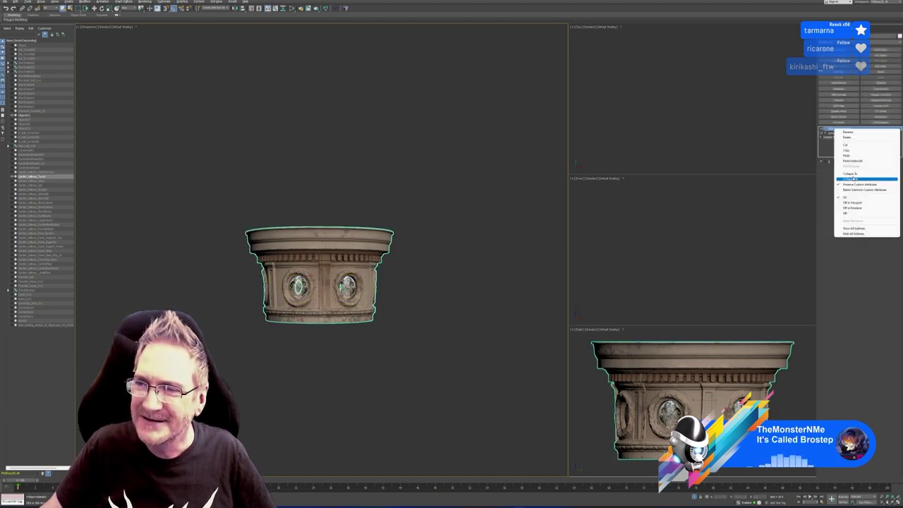
pyautogui.click(861, 181)
pyautogui.click(473, 266)
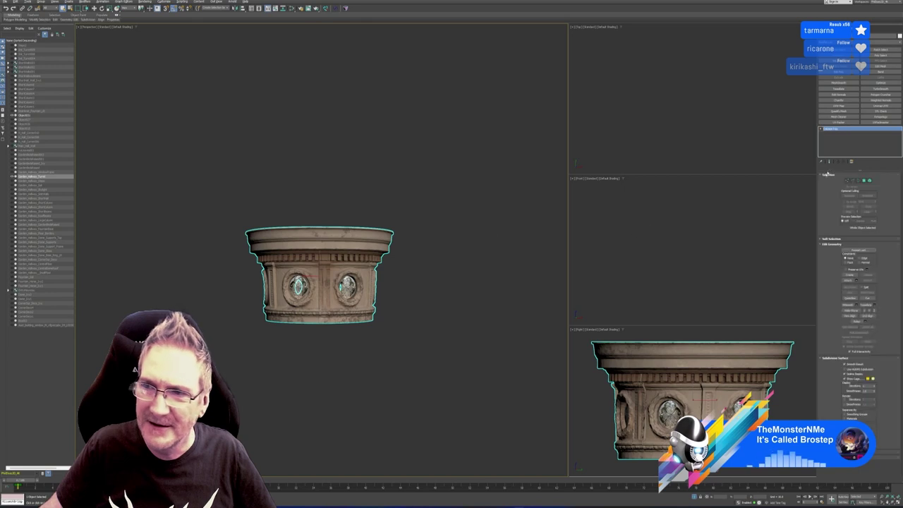
# Attach the oval window ornaments to the turret mesh, matching material IDs to material.
pyautogui.click(847, 280)
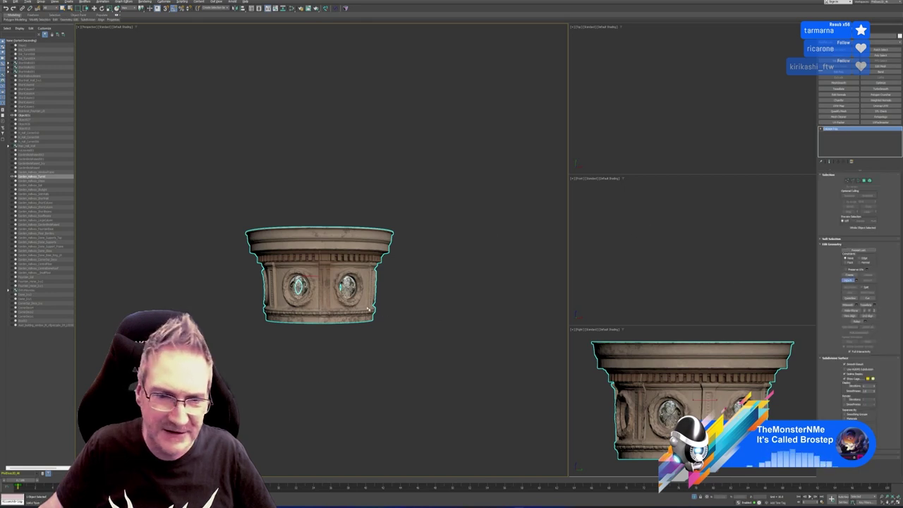
pyautogui.click(347, 288)
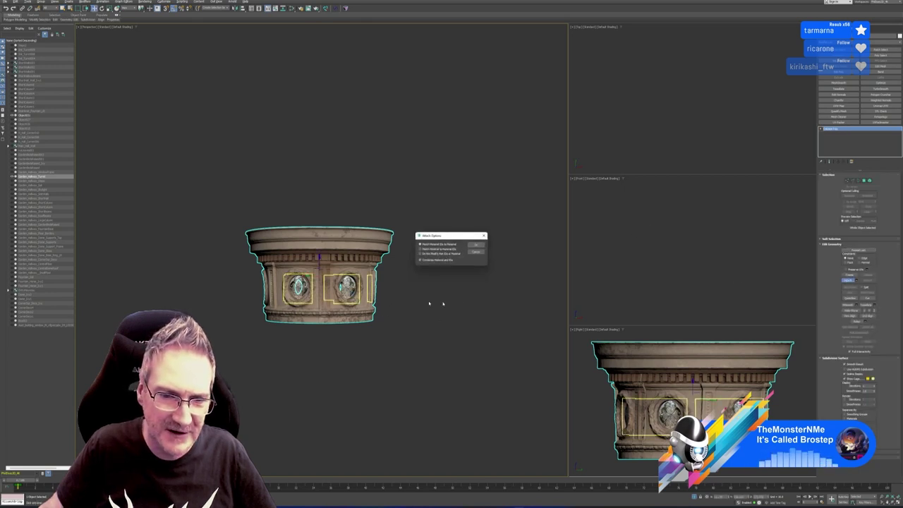
pyautogui.click(477, 244)
pyautogui.rightClick(628, 258)
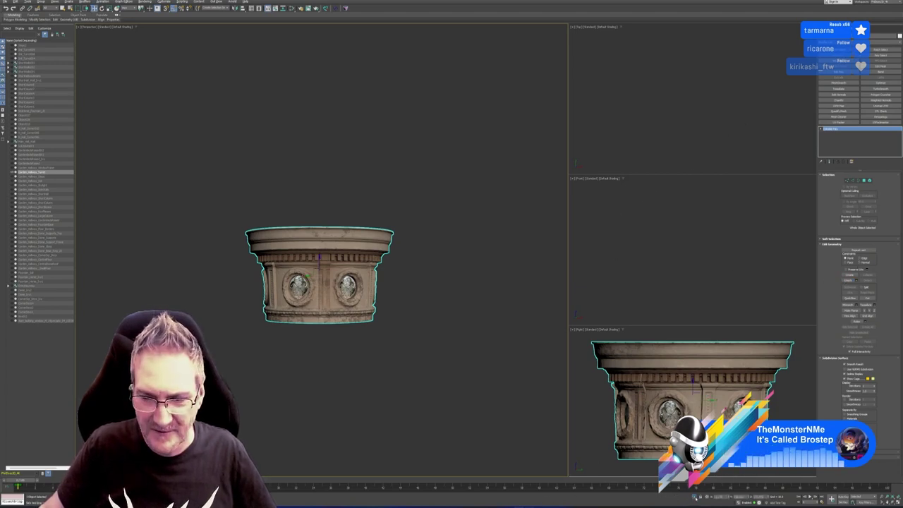
# End isolation of the turret to bring back the entire garden hallway scene.
pyautogui.click(695, 498)
pyautogui.click(695, 497)
pyautogui.click(695, 497)
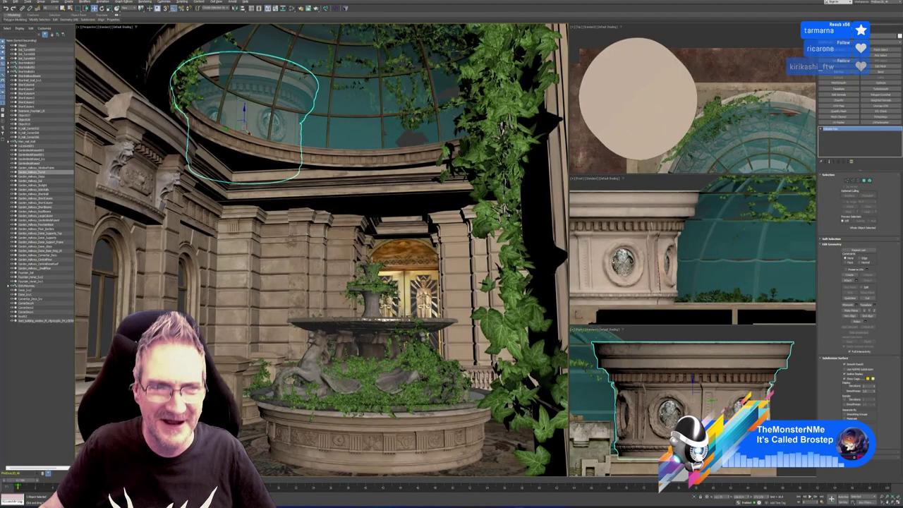
# Show the whole hallway building in the top, front and right views to review the scene.
pyautogui.click(597, 36)
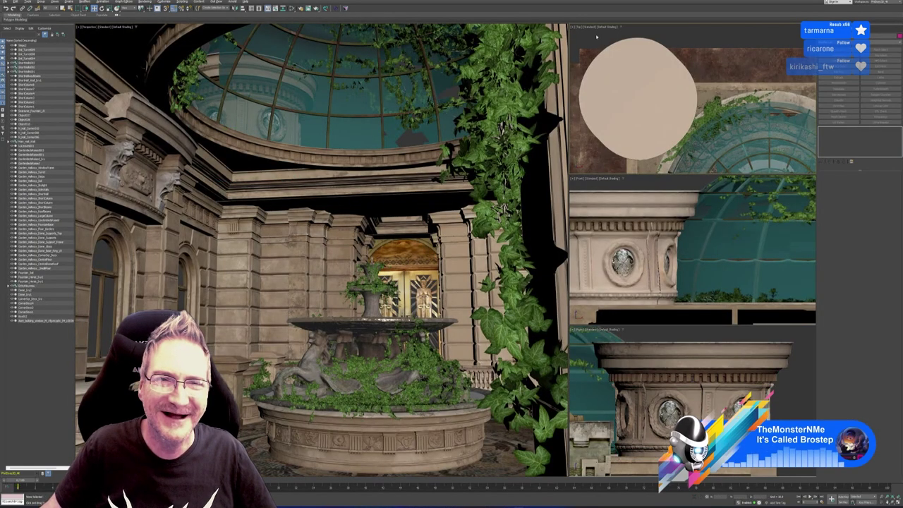
pyautogui.scroll(-10, 674, 101)
pyautogui.moveTo(681, 102); pyautogui.dragTo(649, 68, button='middle')
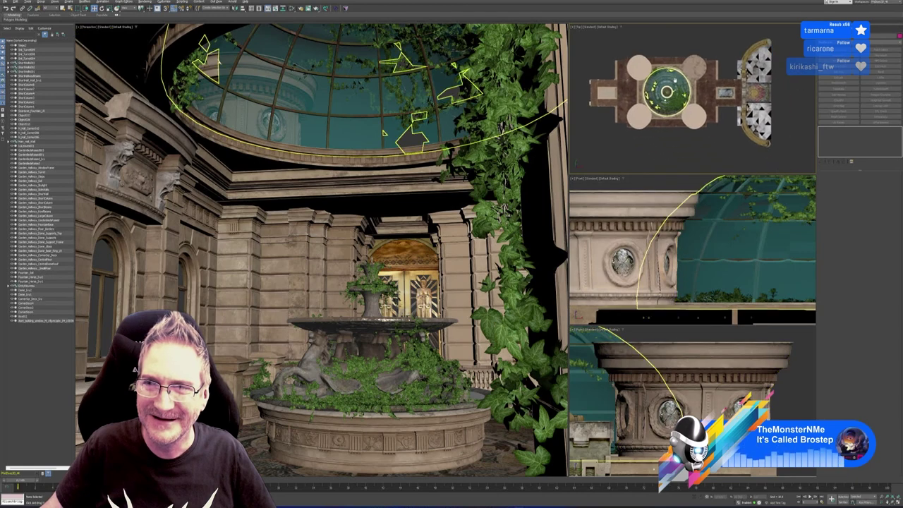
pyautogui.scroll(-10, 674, 203)
pyautogui.moveTo(698, 236); pyautogui.dragTo(678, 251, button='middle')
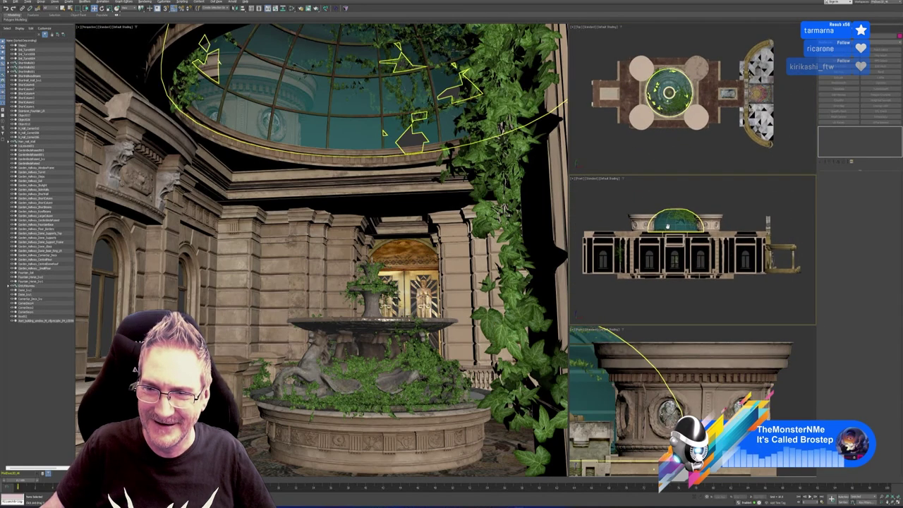
pyautogui.scroll(-8, 681, 401)
pyautogui.moveTo(729, 365); pyautogui.dragTo(774, 382, button='middle')
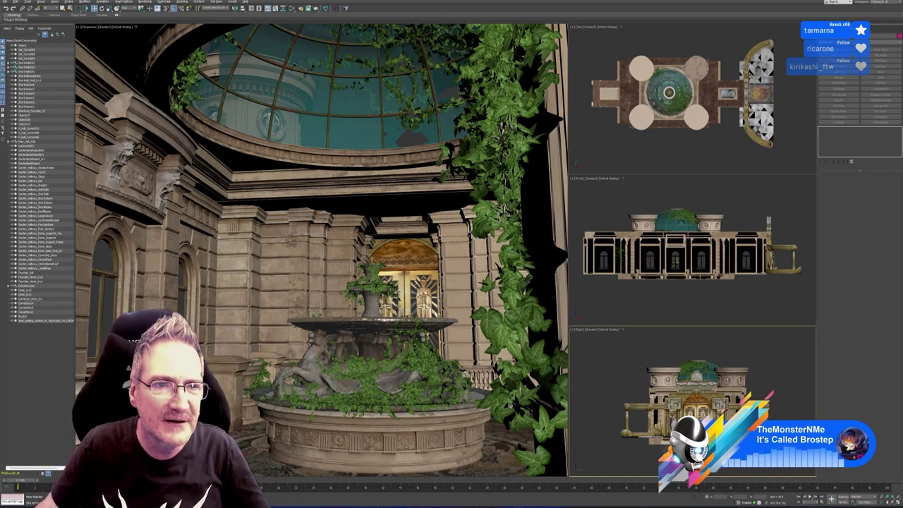
# Check individual hallway pieces by selecting the turret, dome base ring, ceiling beams, fountain base and short column in turn.
pyautogui.click(215, 71)
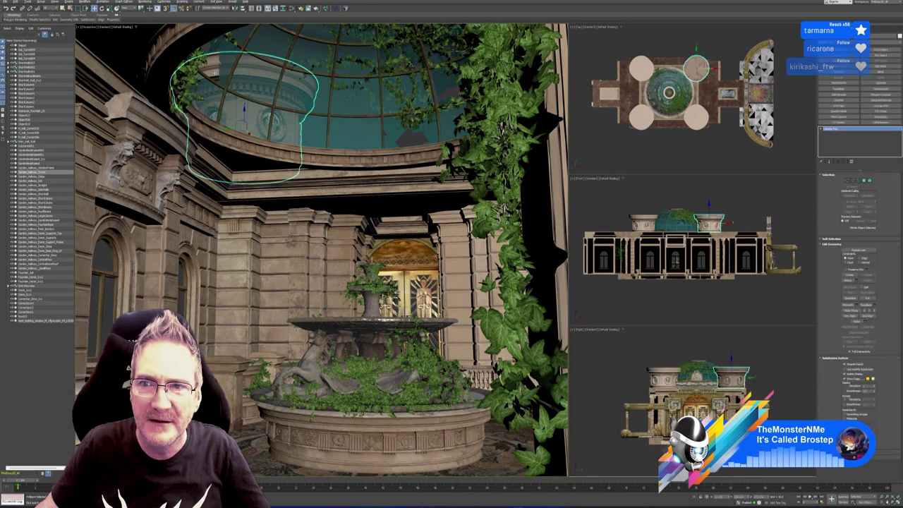
pyautogui.click(613, 144)
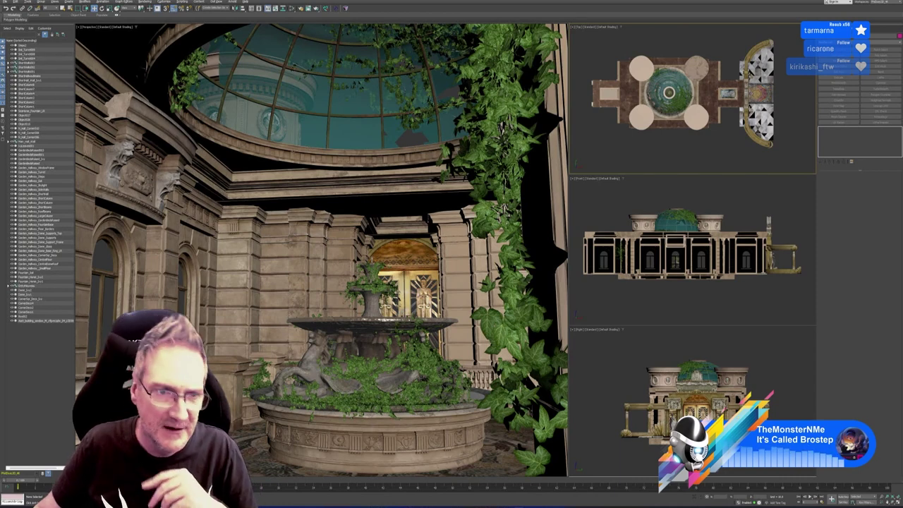
pyautogui.click(432, 153)
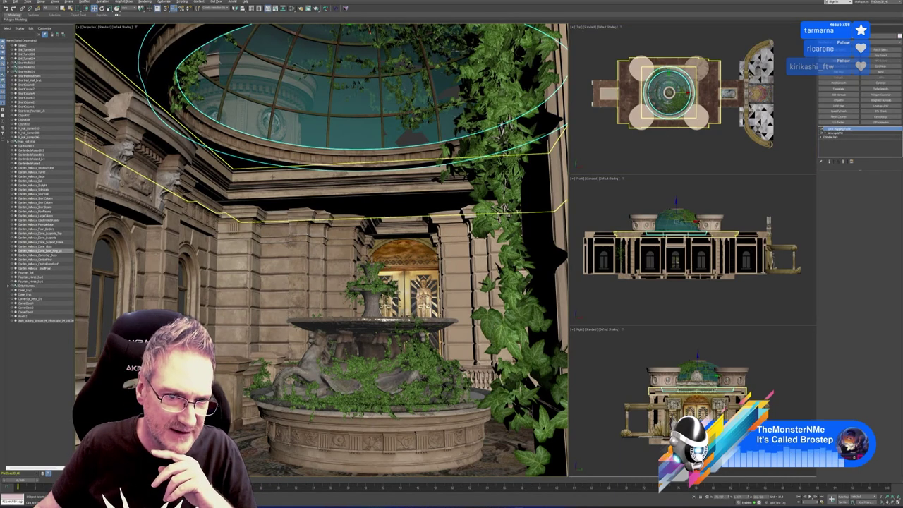
pyautogui.click(272, 177)
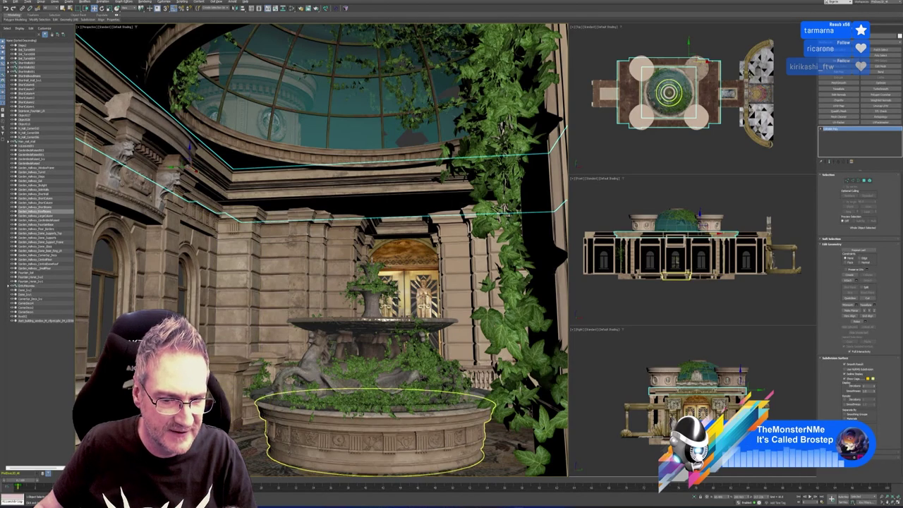
pyautogui.click(265, 413)
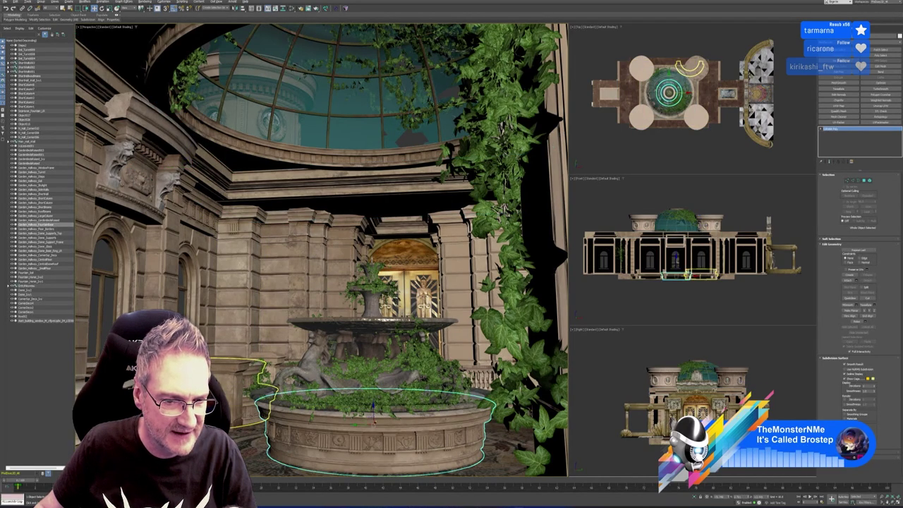
pyautogui.click(243, 395)
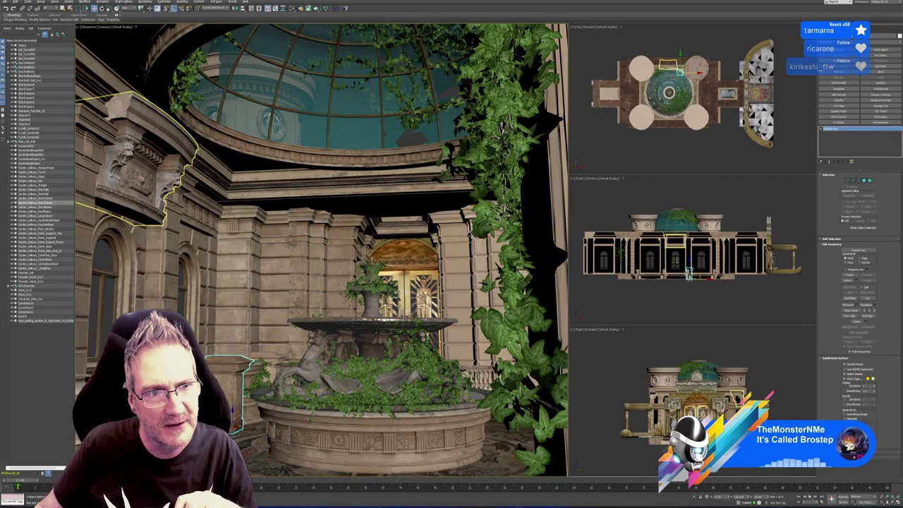
pyautogui.click(157, 125)
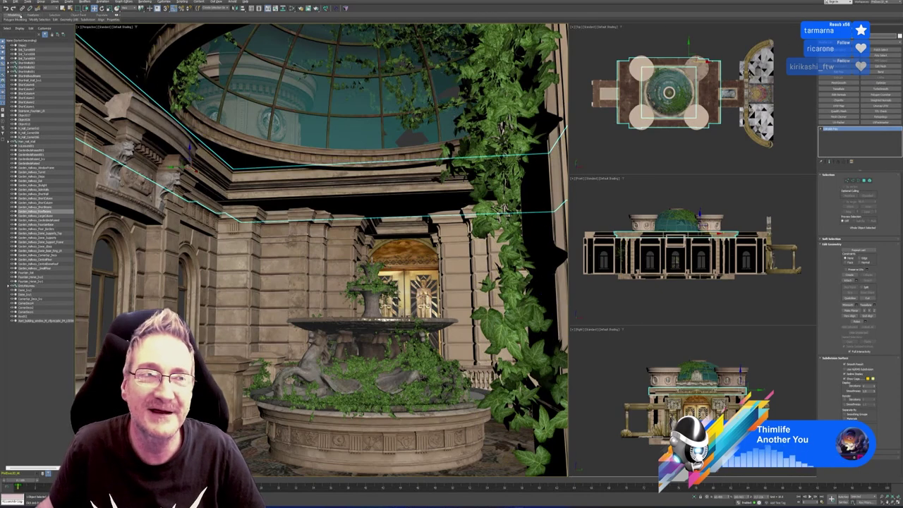
# Start an export of the whole scene and create a new folder inside Nouveau Entry Hallway as its destination.
pyautogui.click(15, 2)
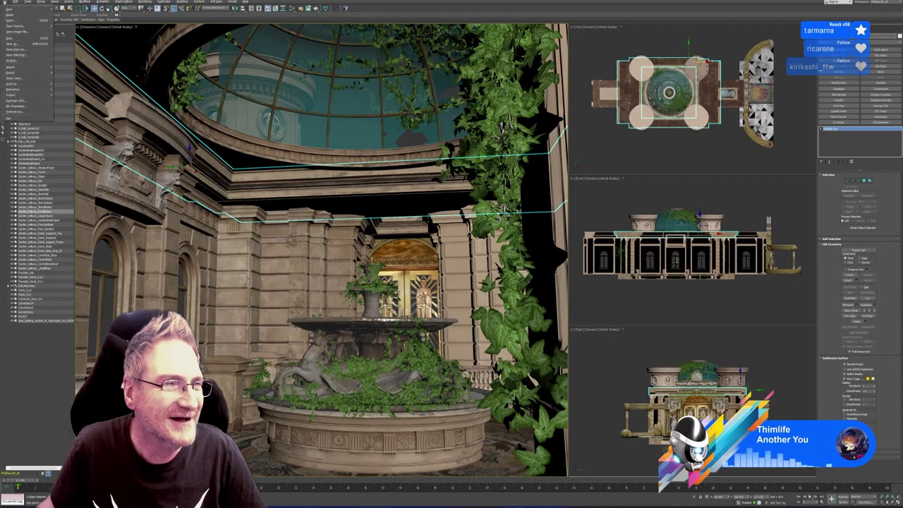
pyautogui.moveTo(32, 73)
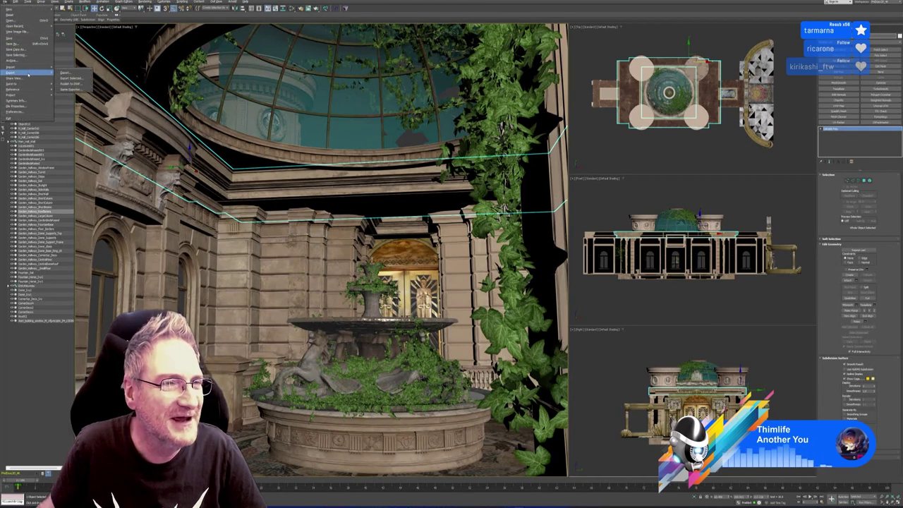
pyautogui.click(63, 73)
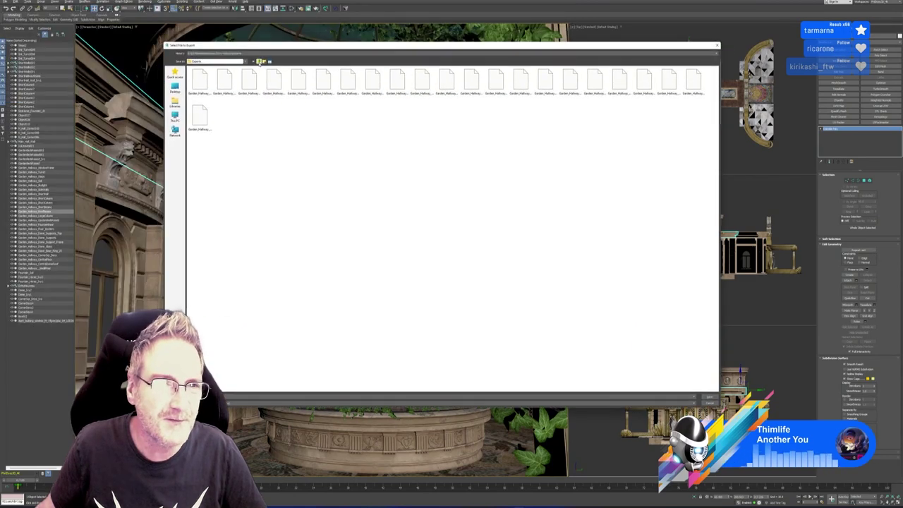
pyautogui.click(259, 62)
pyautogui.rightClick(327, 133)
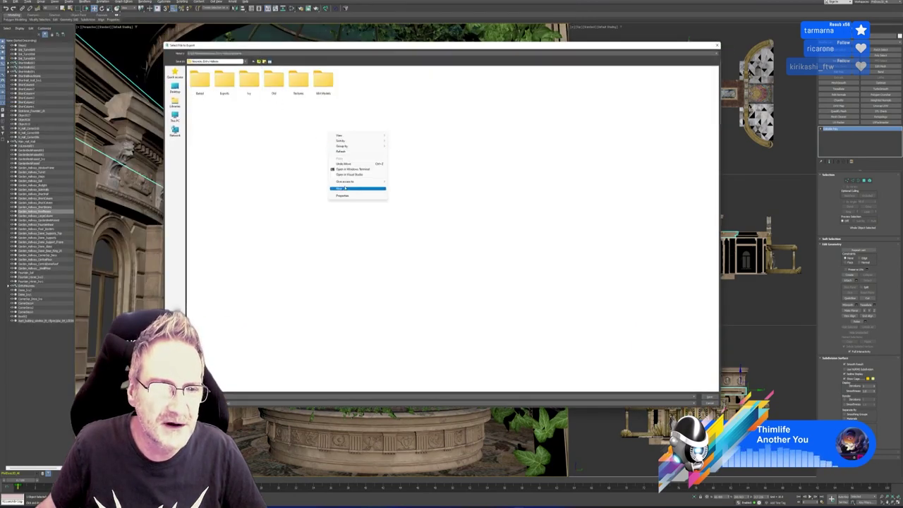
pyautogui.moveTo(345, 189)
pyautogui.click(445, 190)
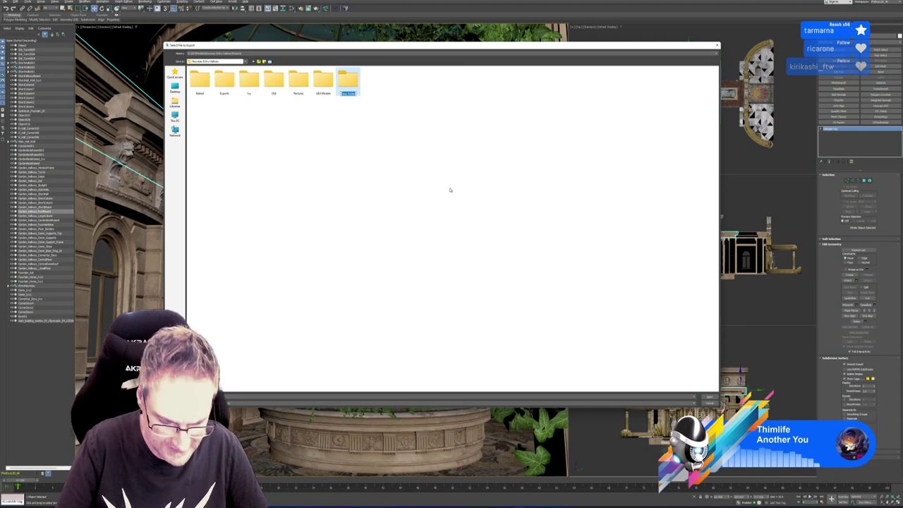
pyautogui.write('Final')
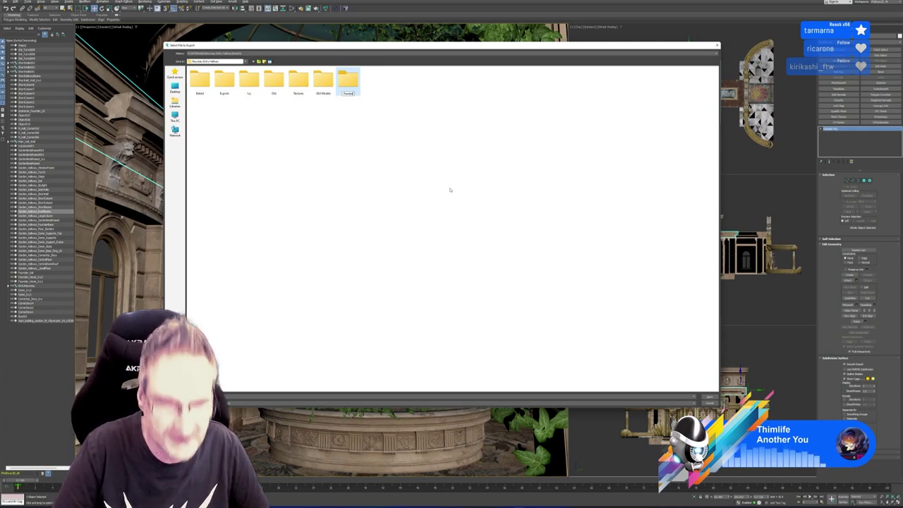
pyautogui.press('Return')
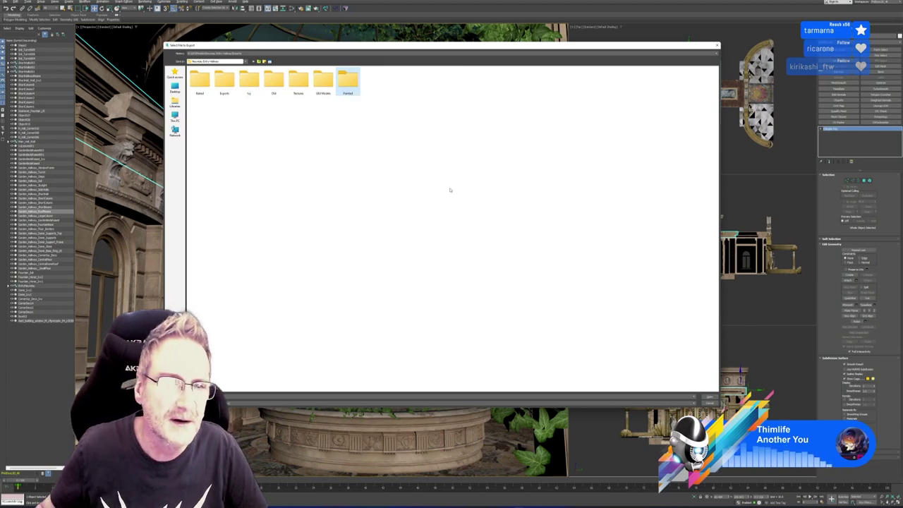
# Export the whole scene as FBX into the new folder with the current FBX export settings.
pyautogui.doubleClick(345, 83)
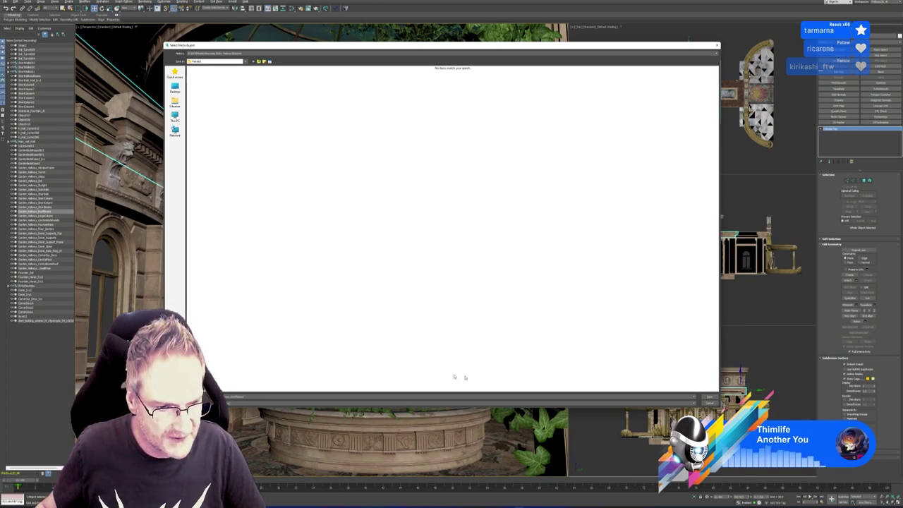
pyautogui.click(708, 397)
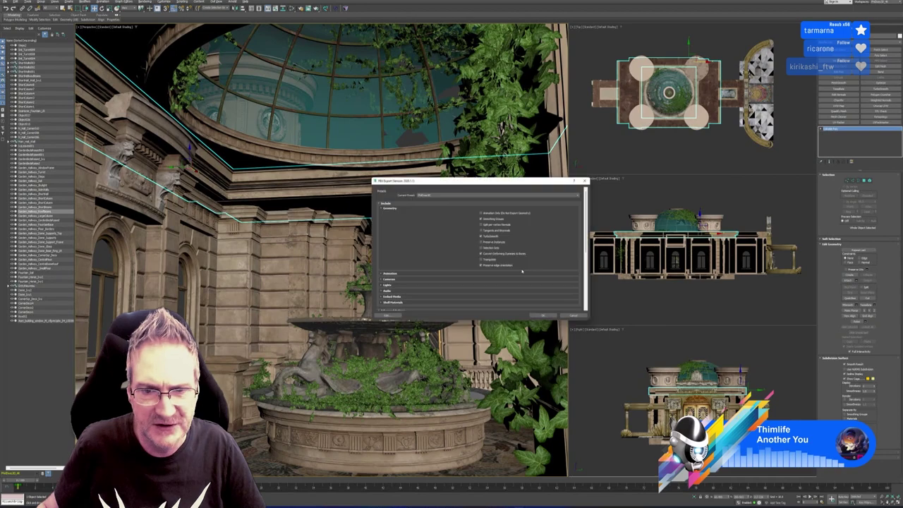
pyautogui.click(541, 316)
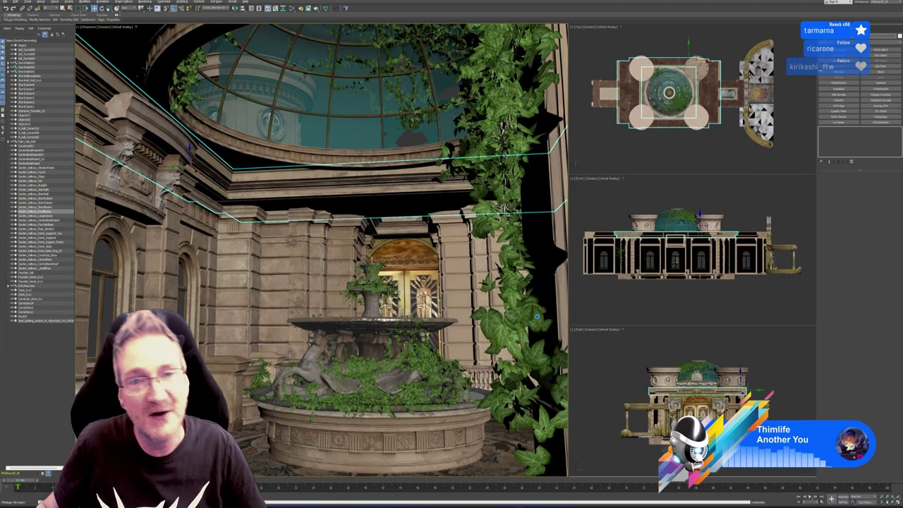
# Switch from 3ds Max to Mari and start a new project.
pyautogui.click(607, 163)
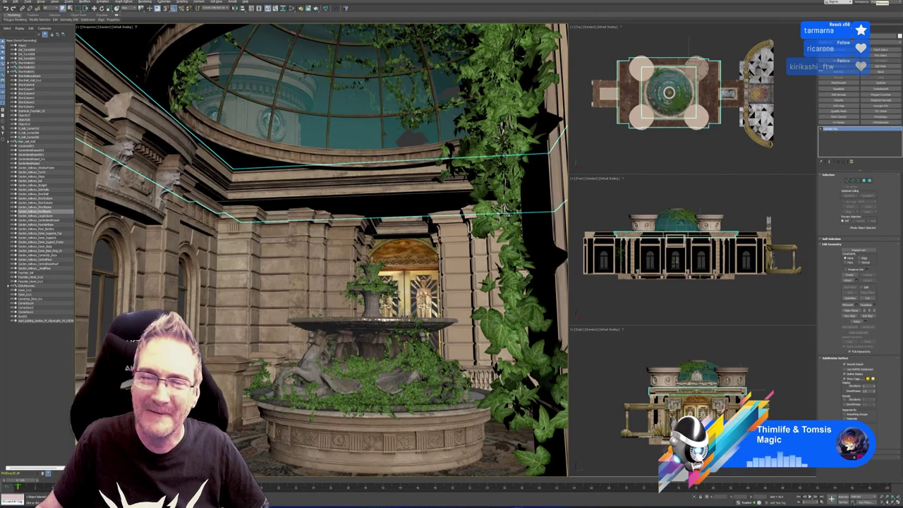
pyautogui.click(877, 1)
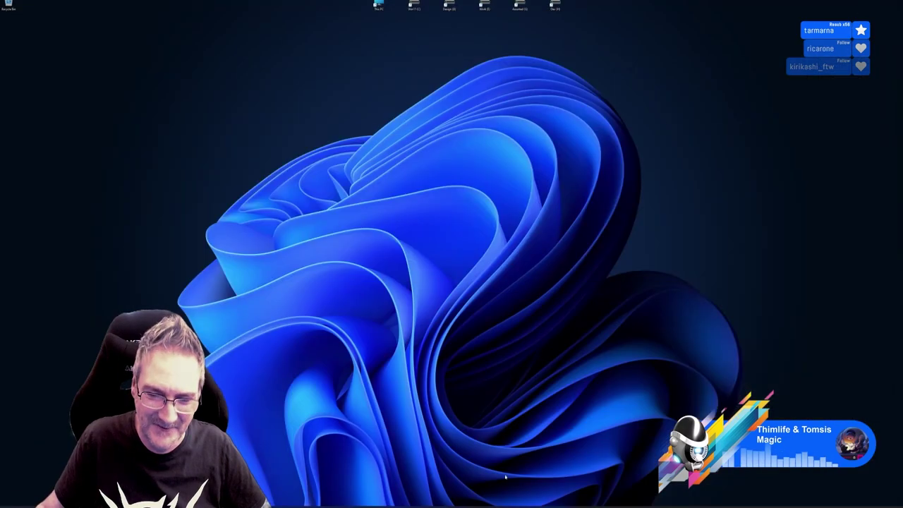
pyautogui.click(522, 505)
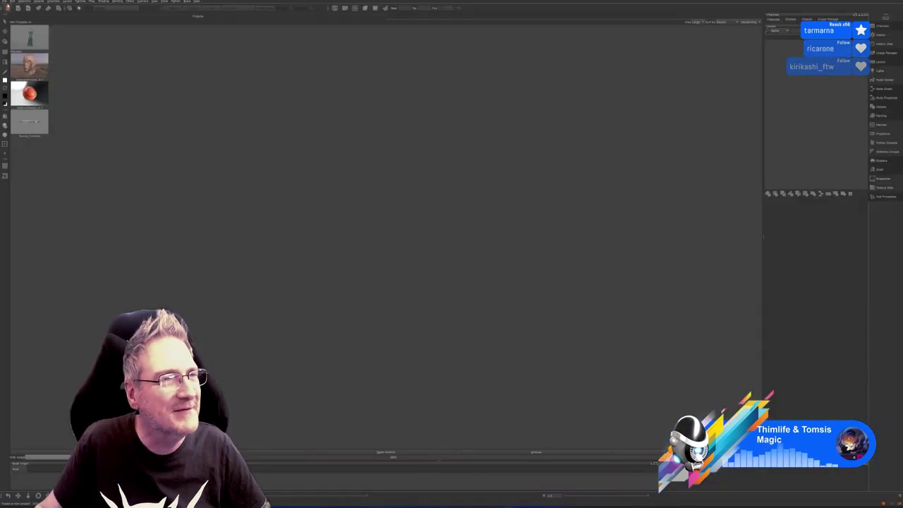
pyautogui.click(5, 2)
pyautogui.click(9, 7)
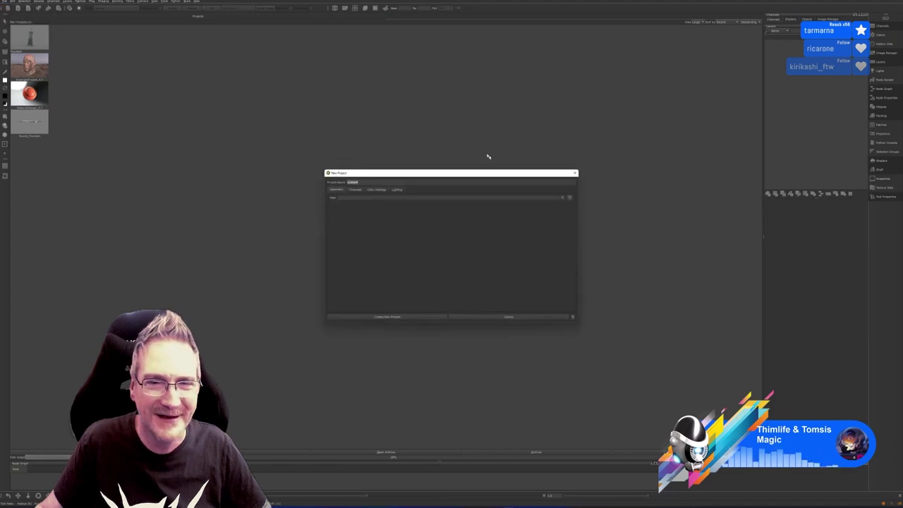
# Browse for the new project's mesh in the CGI Models folder, enlarging the file picker and widening its name column.
pyautogui.click(568, 197)
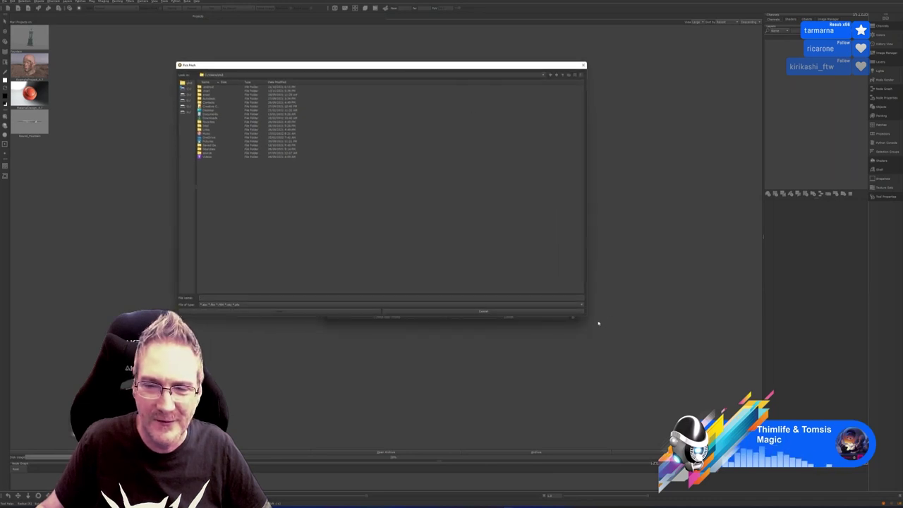
pyautogui.moveTo(586, 318); pyautogui.dragTo(691, 407)
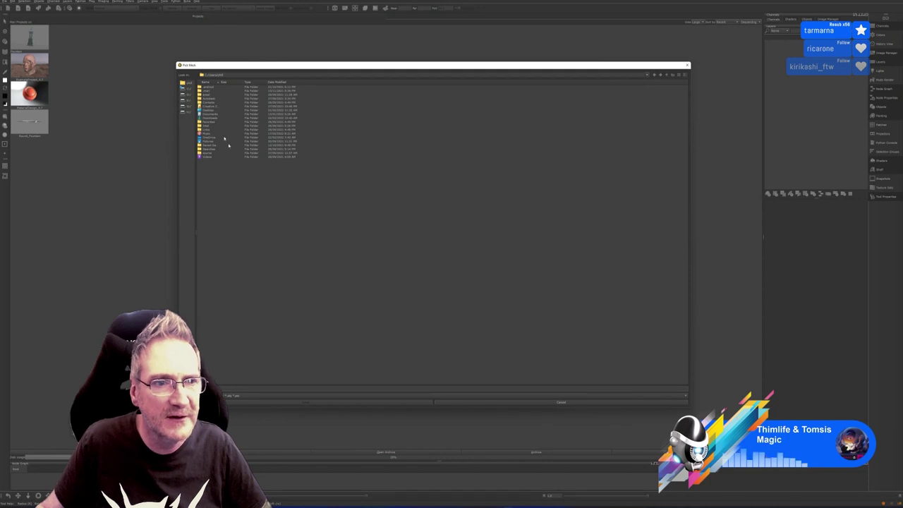
pyautogui.click(185, 101)
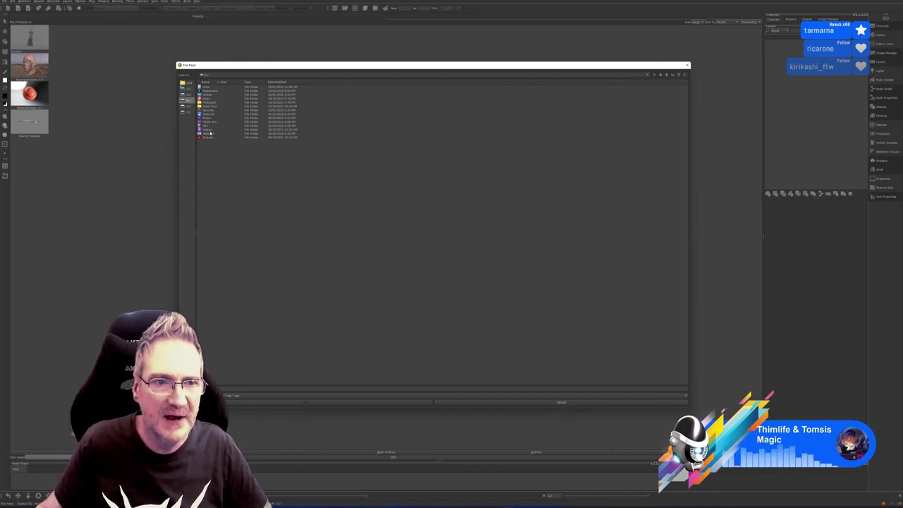
pyautogui.doubleClick(206, 126)
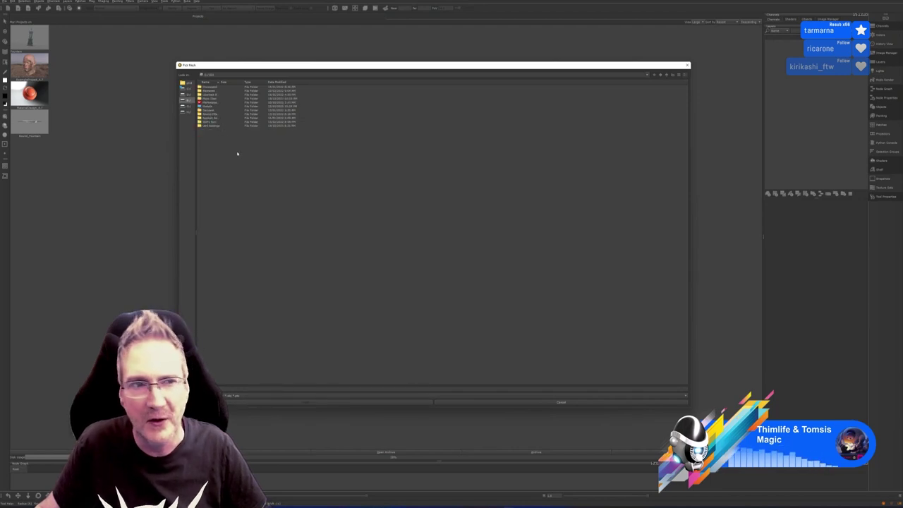
pyautogui.doubleClick(208, 106)
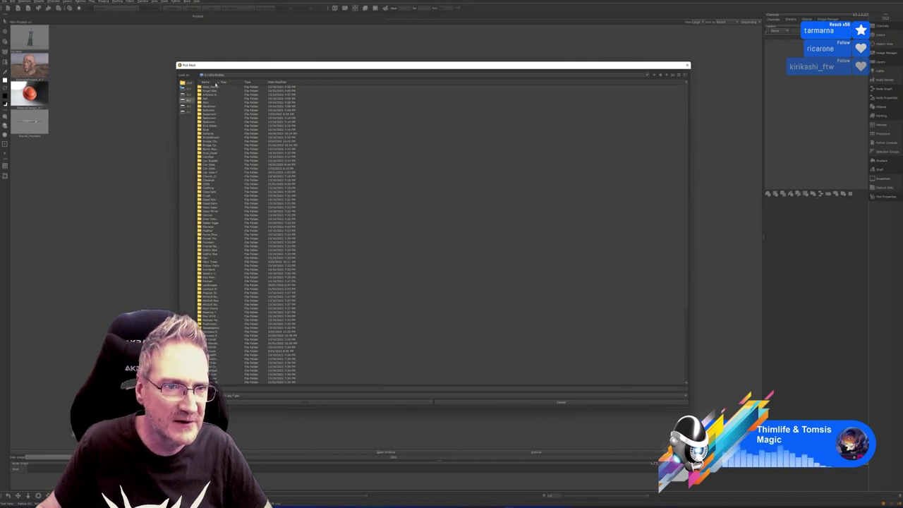
pyautogui.moveTo(219, 83); pyautogui.dragTo(259, 82)
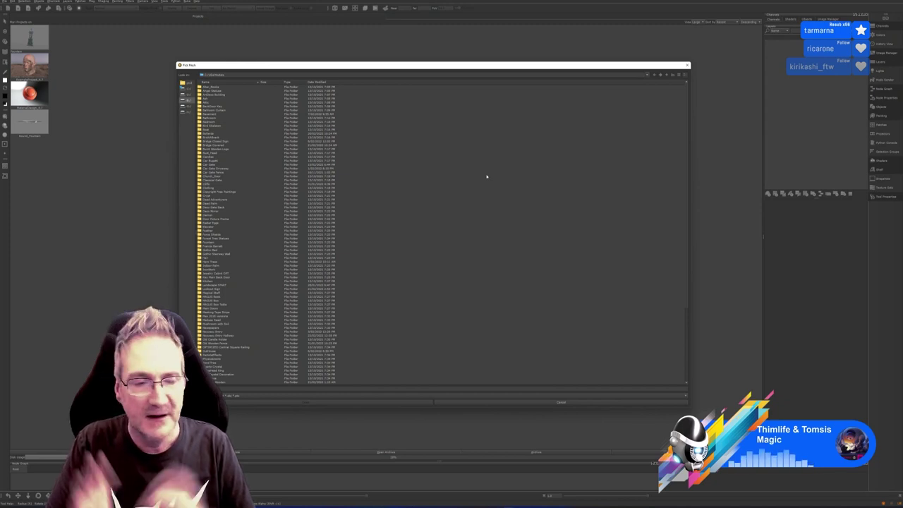
# Load Garden_Hallway_RoofBeams.fbx from the Nouveau Entry Hallway folder as the project geometry.
pyautogui.scroll(-2, 374, 224)
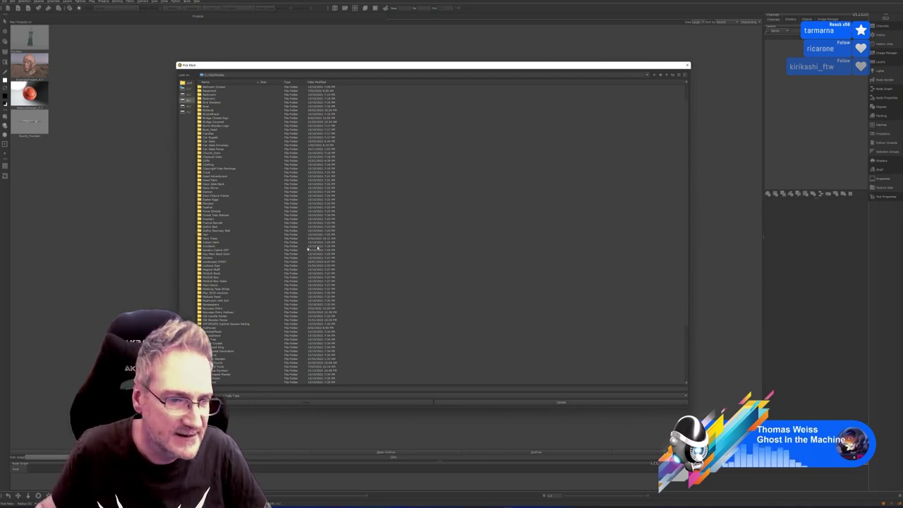
pyautogui.scroll(-2, 248, 281)
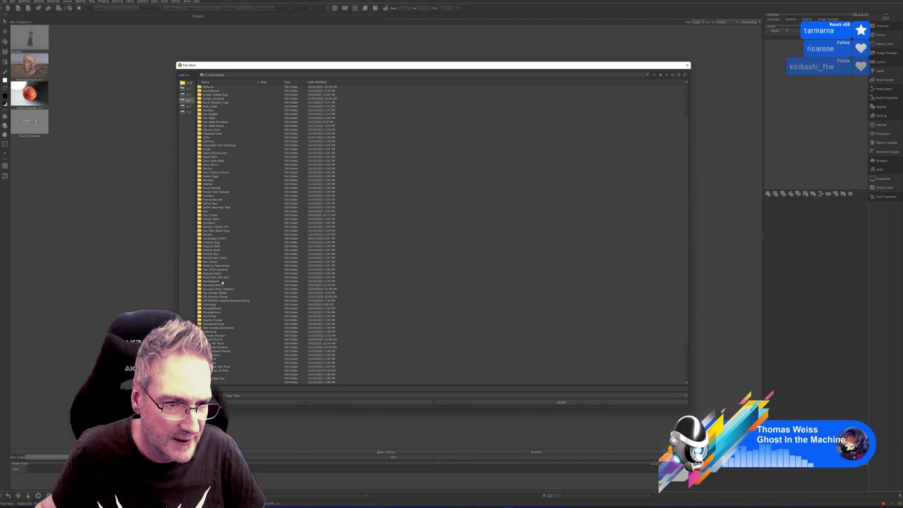
pyautogui.doubleClick(226, 290)
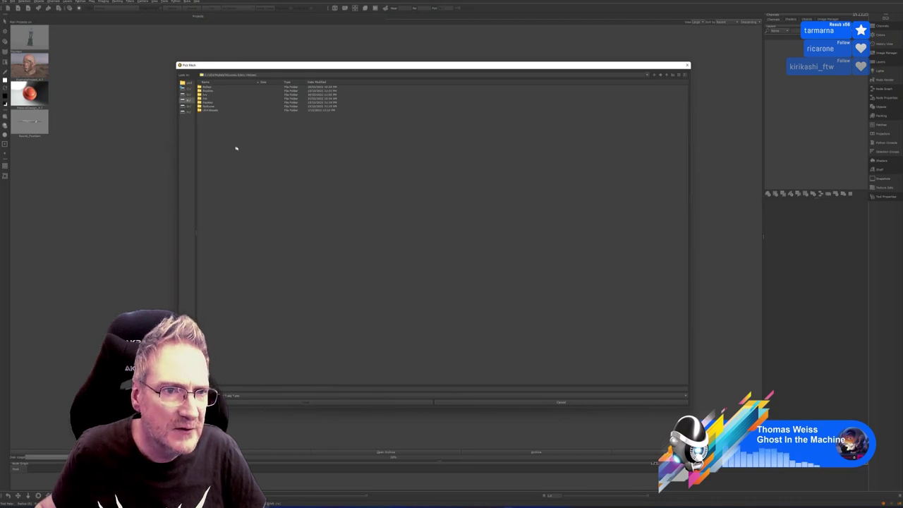
pyautogui.click(209, 103)
pyautogui.doubleClick(209, 102)
pyautogui.doubleClick(219, 86)
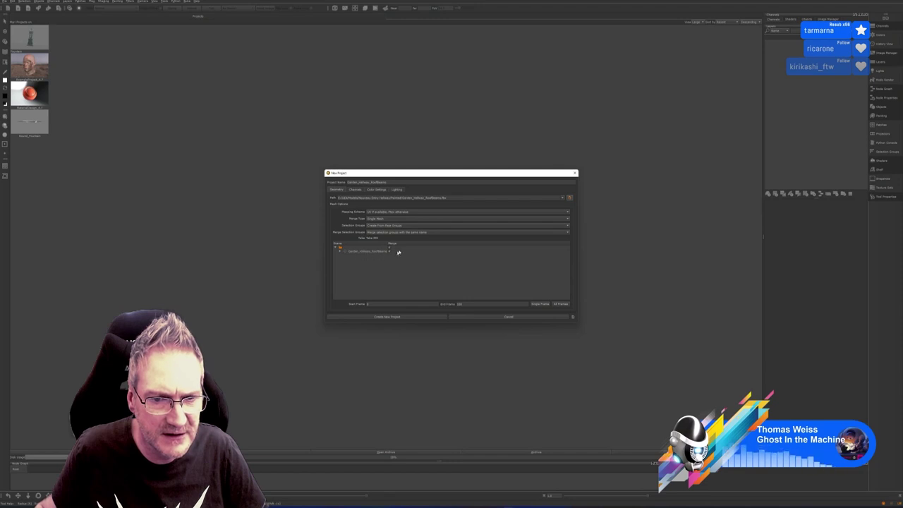
# Set the colorspace of the Base Color, Specular and Roughness channels to sRGB and open the Bump channel's colorspace choices.
pyautogui.click(355, 189)
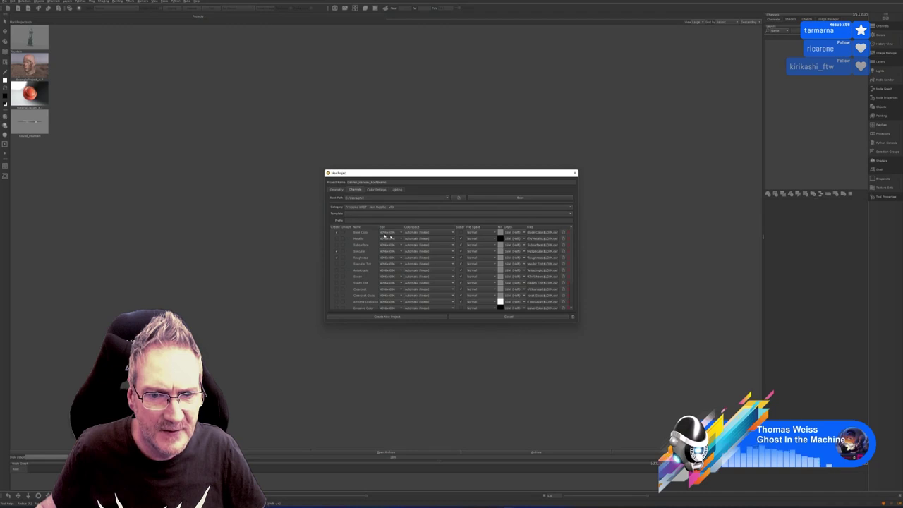
pyautogui.click(452, 234)
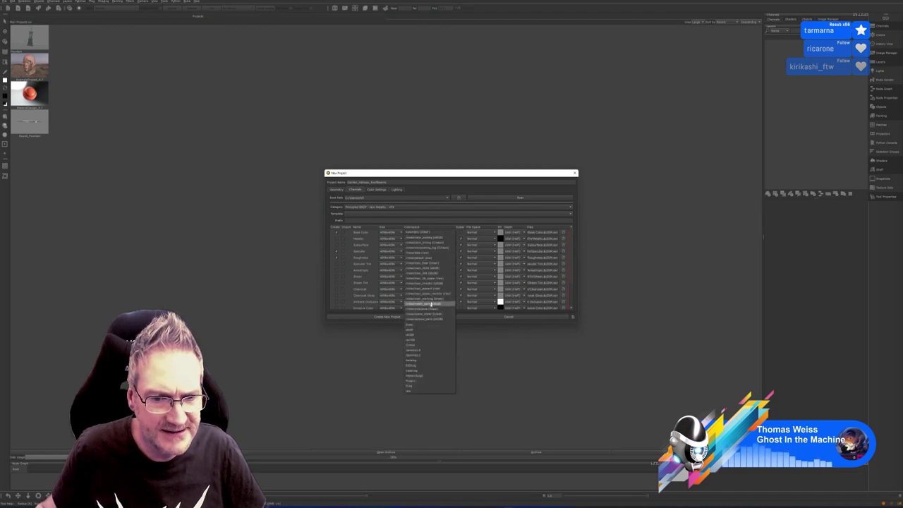
pyautogui.click(413, 329)
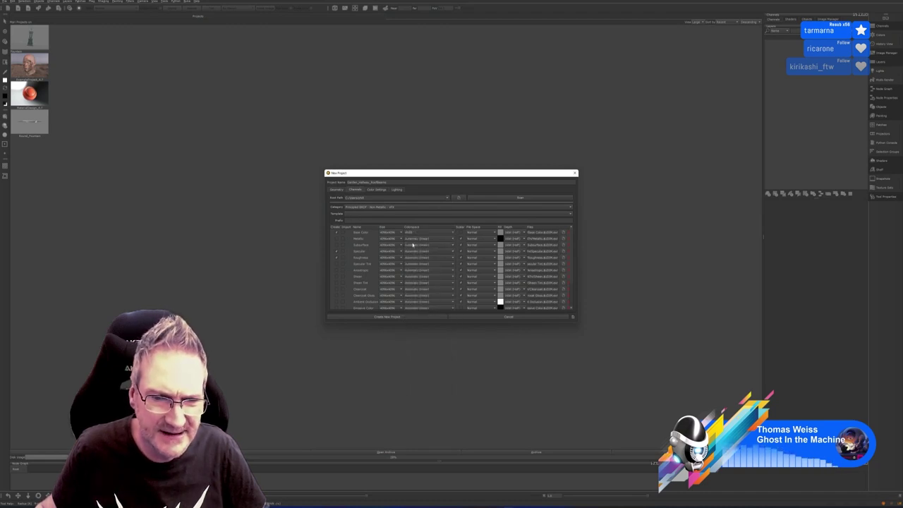
pyautogui.click(453, 253)
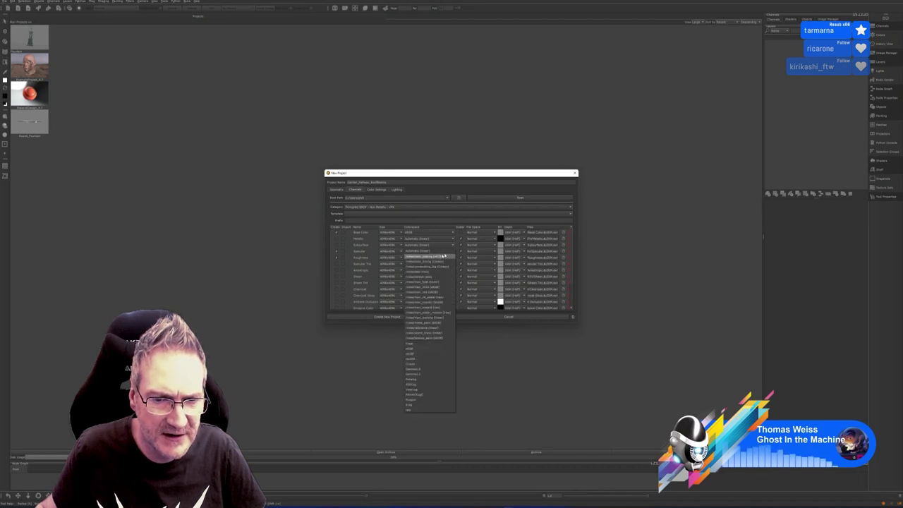
pyautogui.click(413, 349)
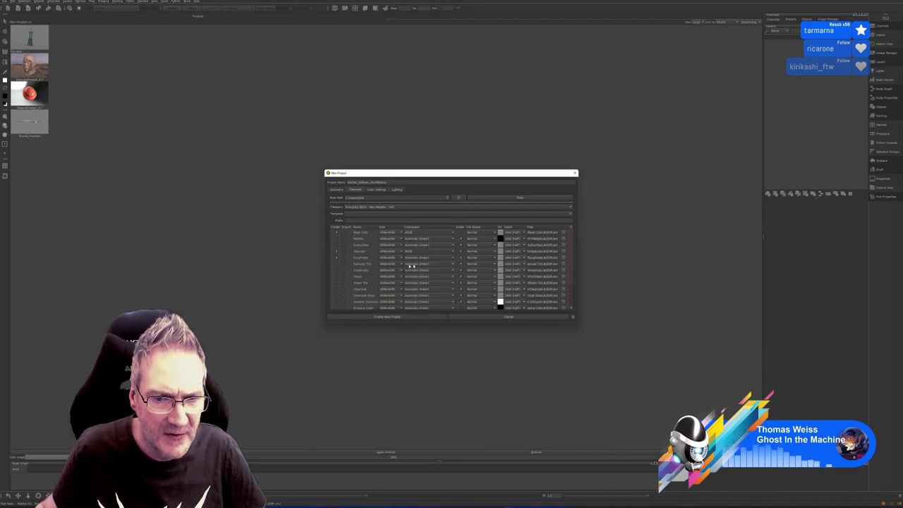
pyautogui.click(452, 258)
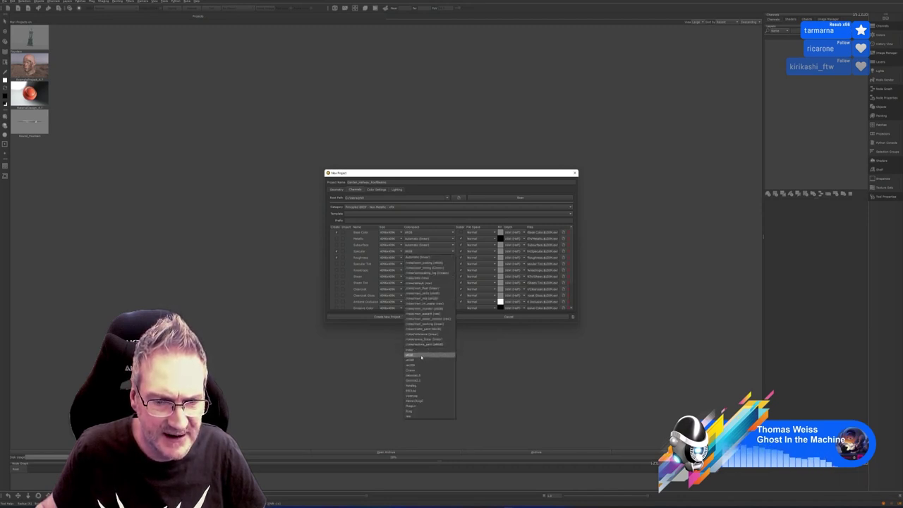
pyautogui.click(415, 353)
pyautogui.scroll(-3, 452, 268)
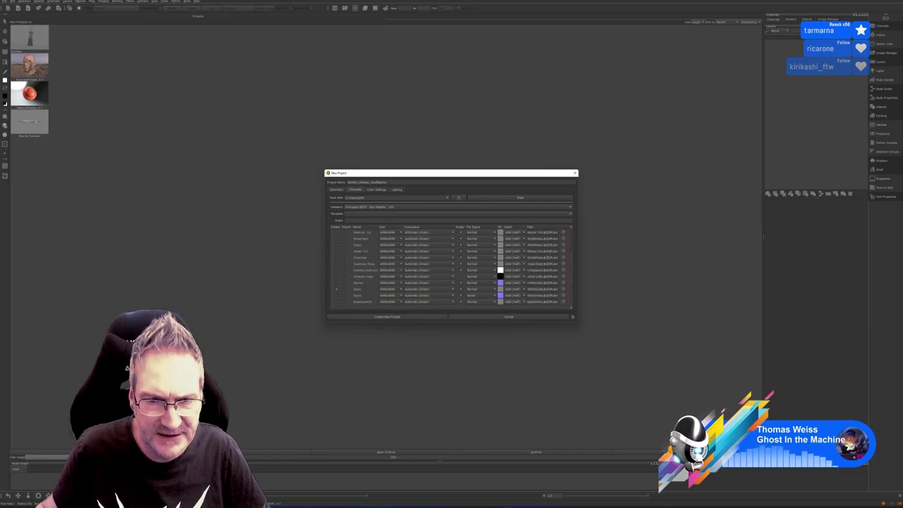
pyautogui.click(452, 290)
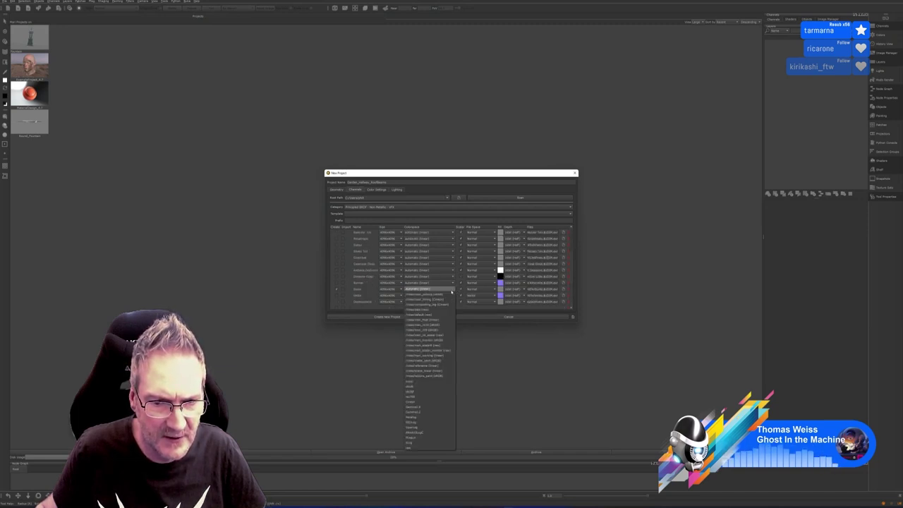
# Set the Bump channel's colorspace to sRGB and browse for the Base Color image in the Nouveau Entry Hallway model's Exports folder.
pyautogui.click(413, 385)
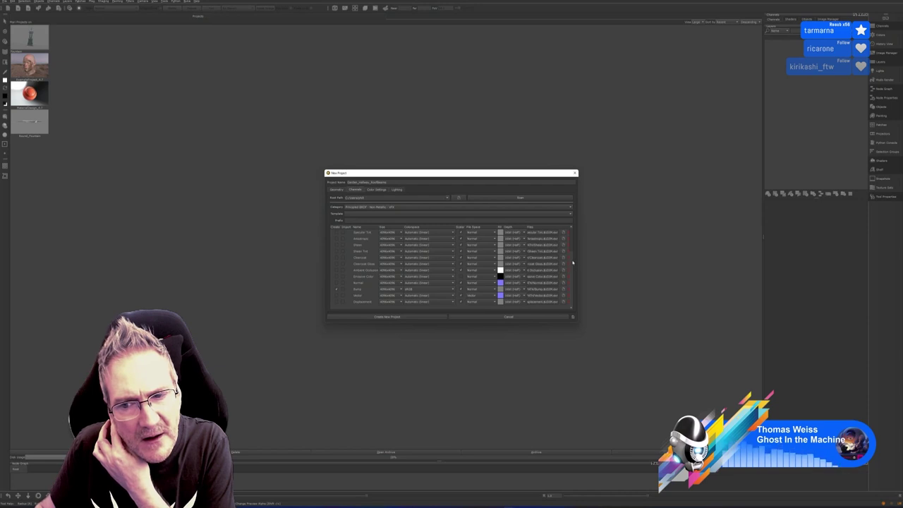
pyautogui.moveTo(573, 263); pyautogui.dragTo(573, 236)
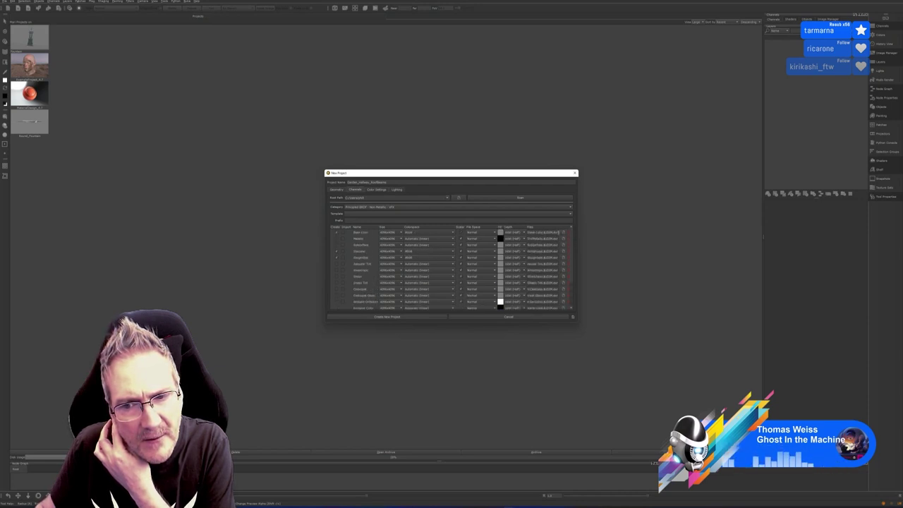
pyautogui.click(563, 233)
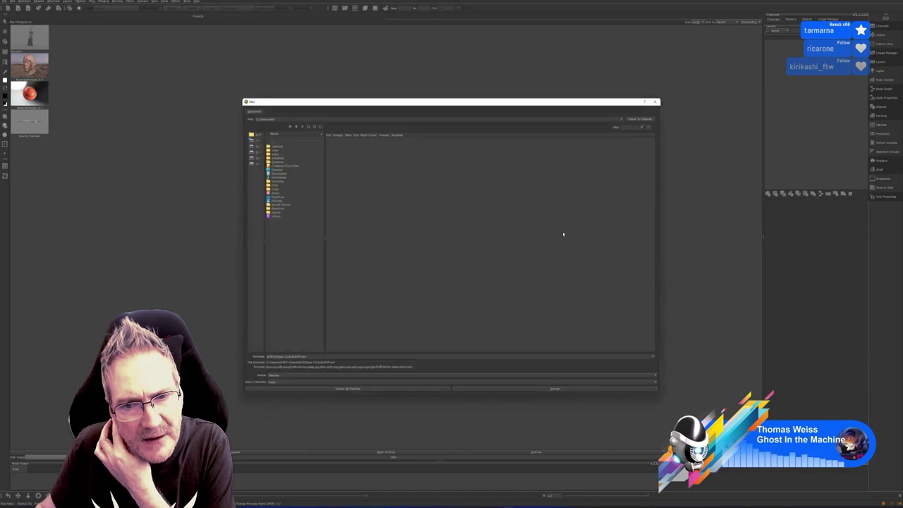
pyautogui.click(257, 152)
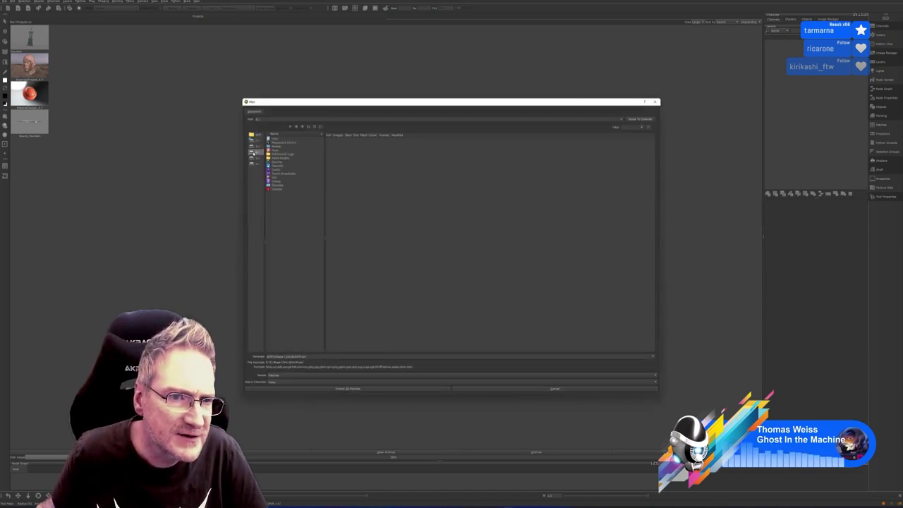
pyautogui.doubleClick(272, 181)
pyautogui.click(271, 165)
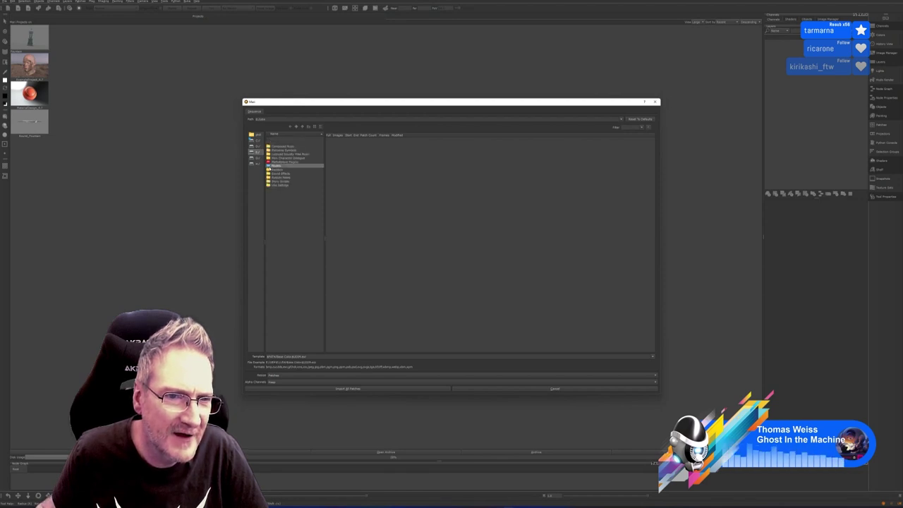
pyautogui.doubleClick(274, 166)
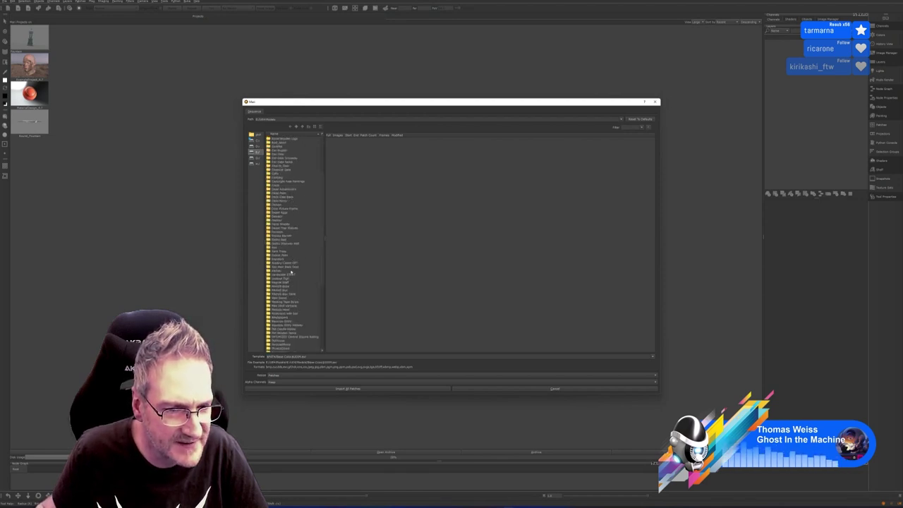
pyautogui.doubleClick(289, 325)
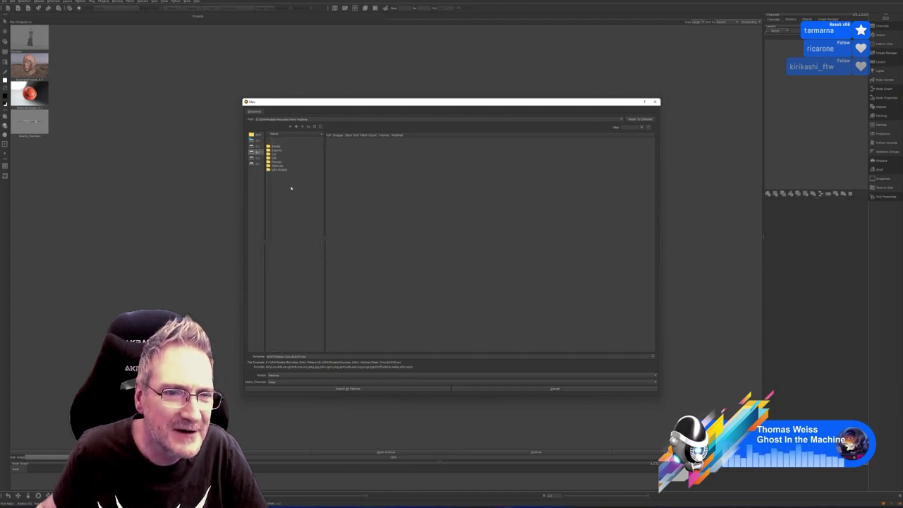
pyautogui.doubleClick(278, 151)
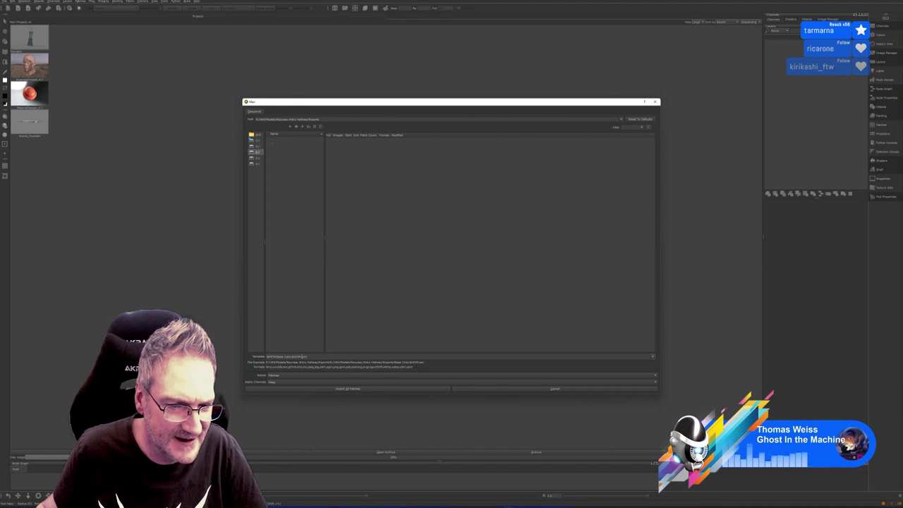
# Set the file template to *.* and assign Garden_Hallway_Turret_Garden_Hallway_Turret_TEX_BaseColor.png as the Base Color channel's import image.
pyautogui.press('BackSpace')
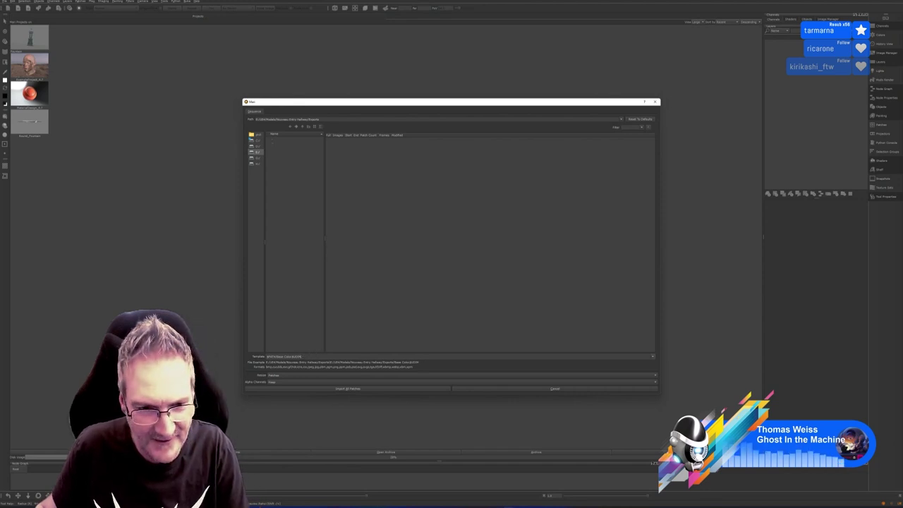
pyautogui.moveTo(303, 356); pyautogui.dragTo(261, 357)
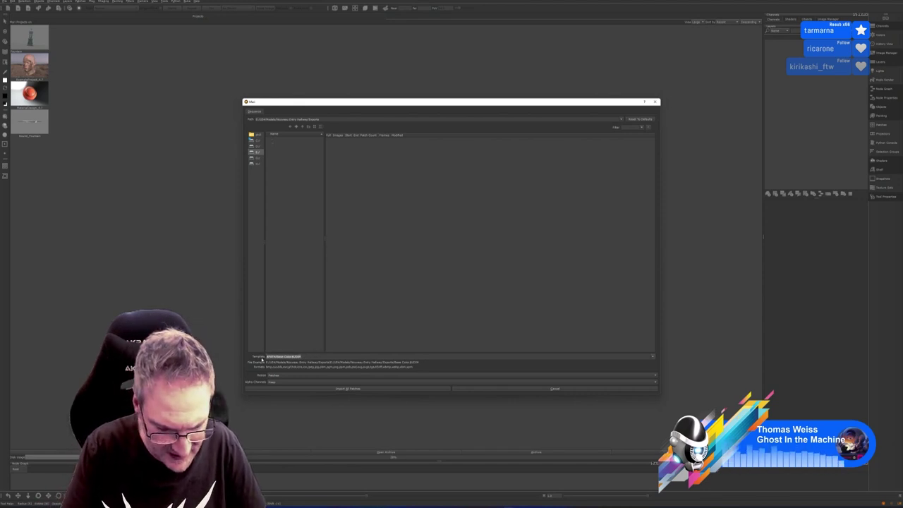
pyautogui.write('*.*')
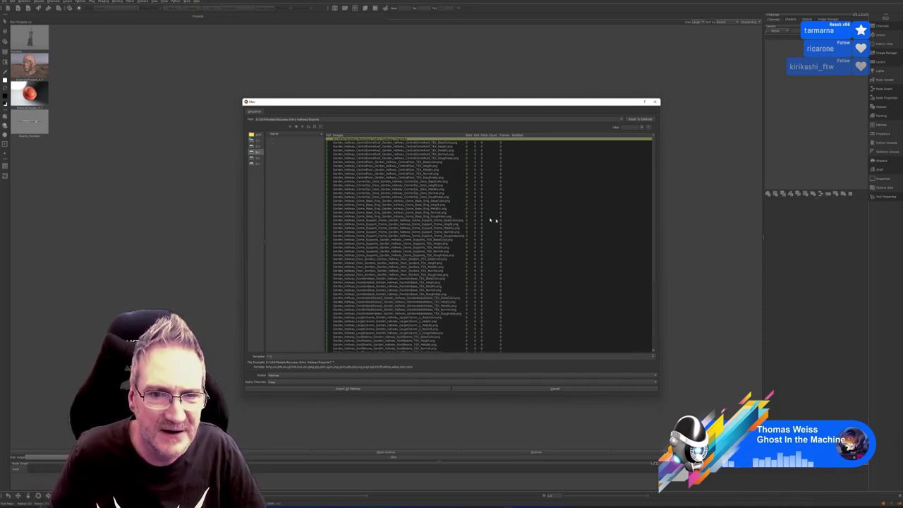
pyautogui.scroll(-5, 547, 230)
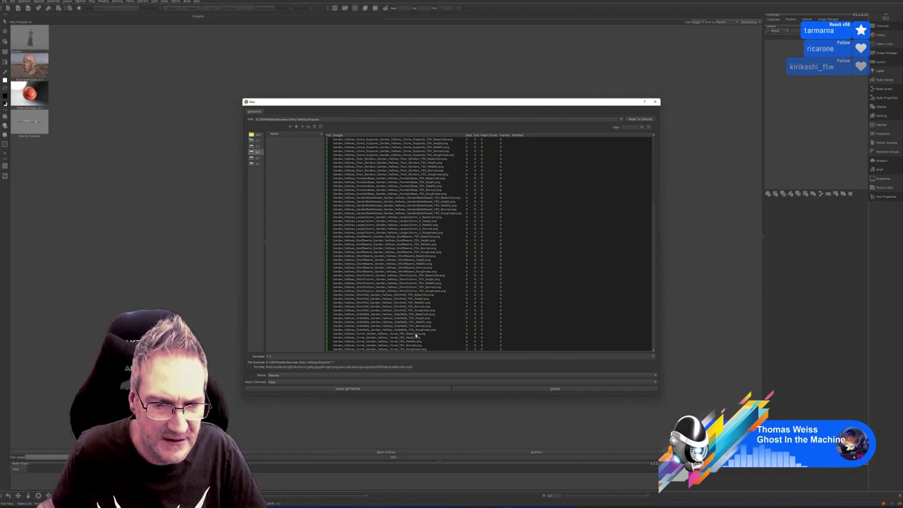
pyautogui.click(416, 334)
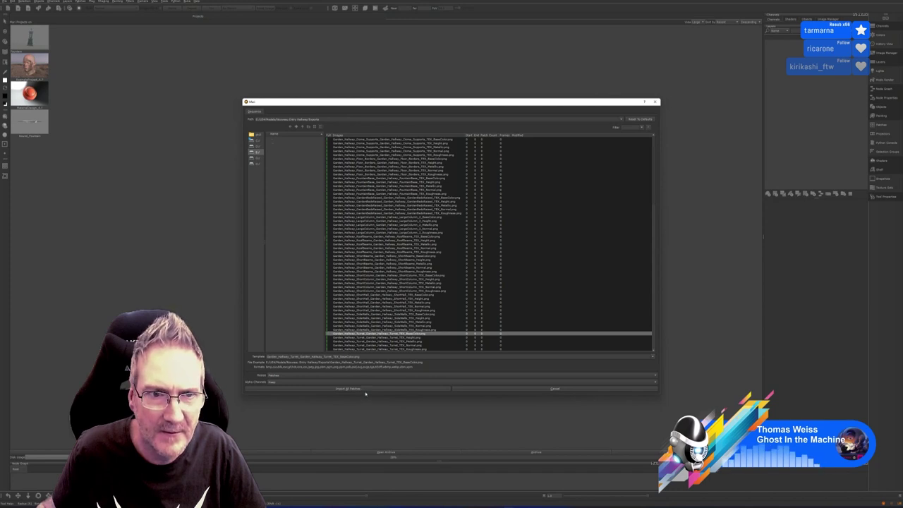
pyautogui.click(362, 389)
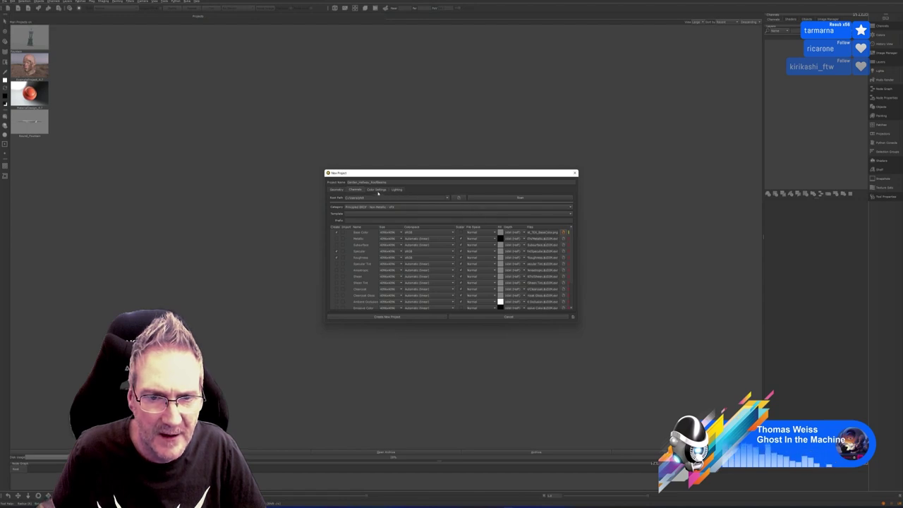
# Review the color, lighting and geometry settings of the new project and create it.
pyautogui.click(377, 191)
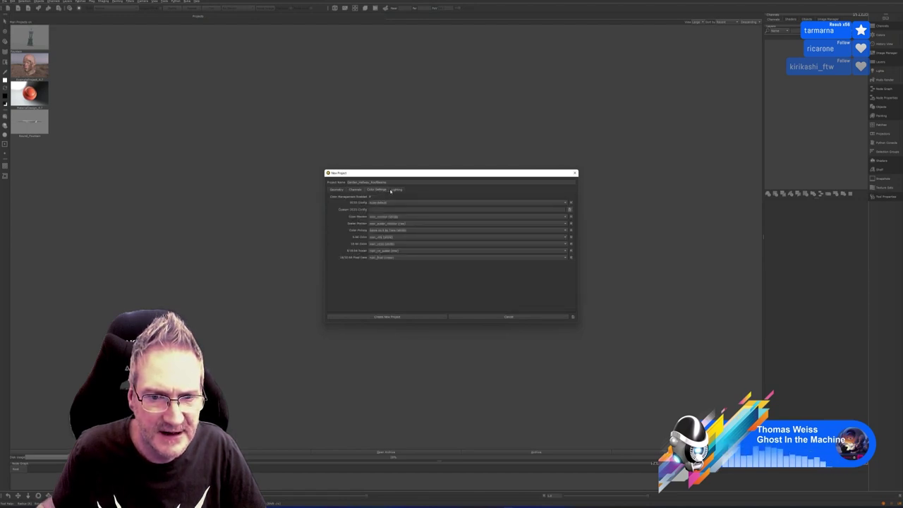
pyautogui.click(396, 189)
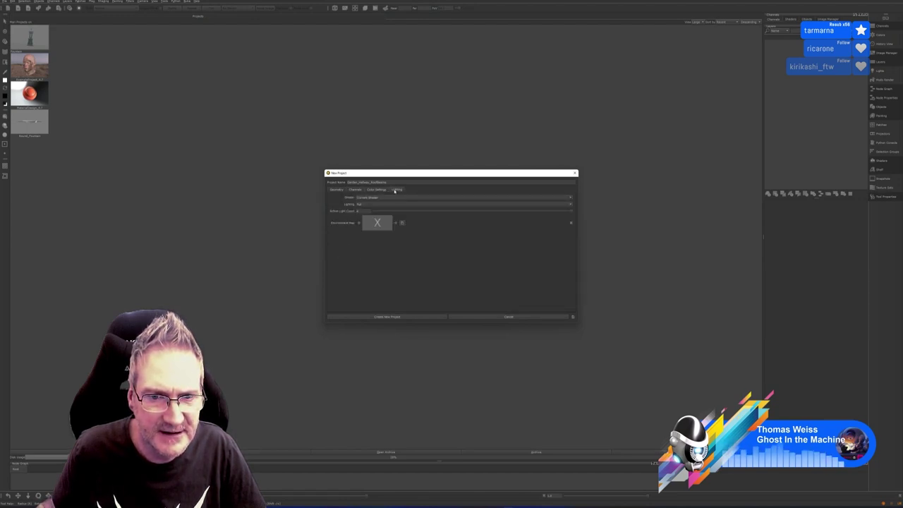
pyautogui.click(340, 191)
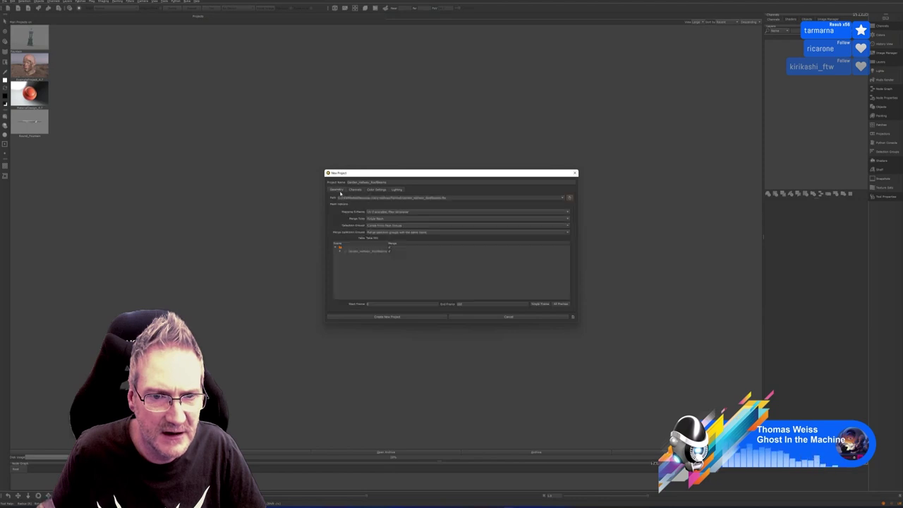
pyautogui.click(389, 317)
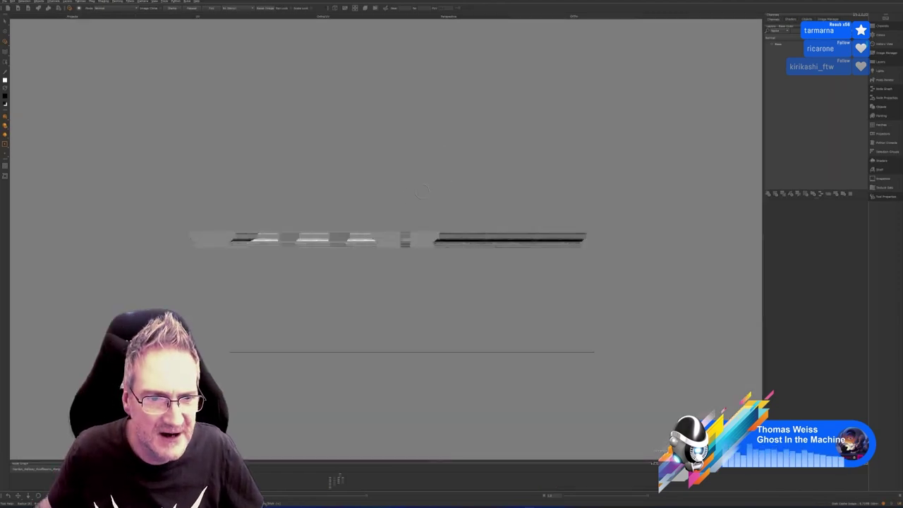
# Examine the imported roof beams model from above and up close around its central opening.
pyautogui.moveTo(391, 196)
pyautogui.keyDown('alt'); pyautogui.mouseDown()
pyautogui.moveTo(400, 210)
pyautogui.moveTo(388, 174)
pyautogui.moveTo(387, 190)
pyautogui.mouseUp(); pyautogui.keyUp('alt')
pyautogui.moveTo(388, 190); pyautogui.dragTo(367, 219, button='middle')
pyautogui.keyDown('alt'); pyautogui.moveTo(368, 220); pyautogui.dragTo(371, 218); pyautogui.keyUp('alt')
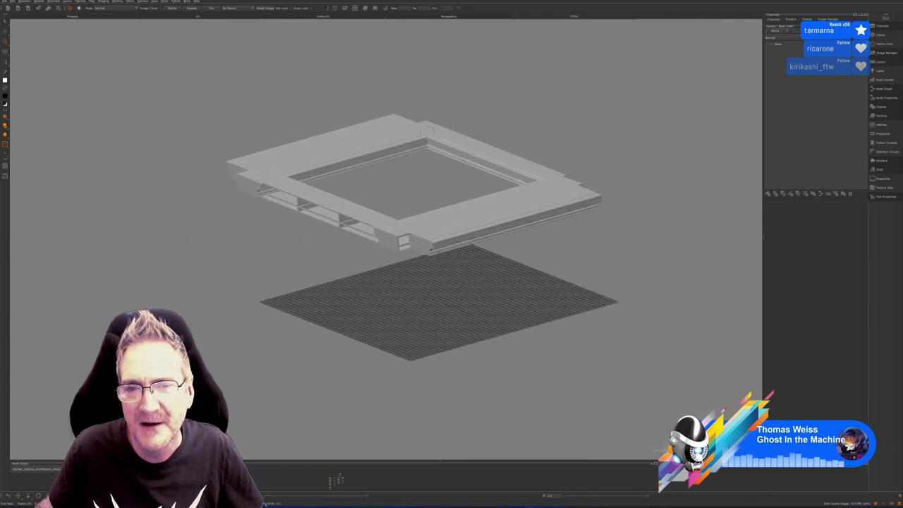
pyautogui.keyDown('alt'); pyautogui.moveTo(450, 159); pyautogui.dragTo(511, 159, button='right'); pyautogui.keyUp('alt')
pyautogui.keyDown('alt'); pyautogui.moveTo(477, 157); pyautogui.dragTo(445, 258, button='middle'); pyautogui.keyUp('alt')
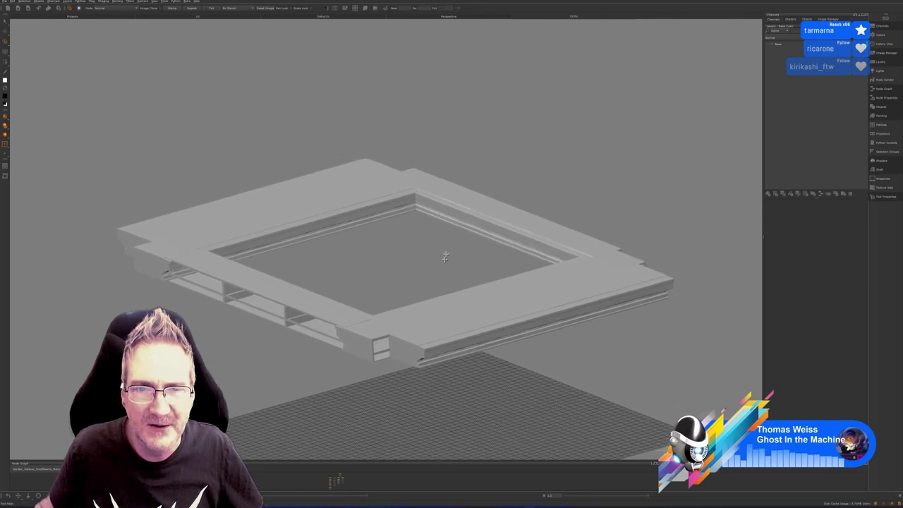
pyautogui.scroll(4, 424, 235)
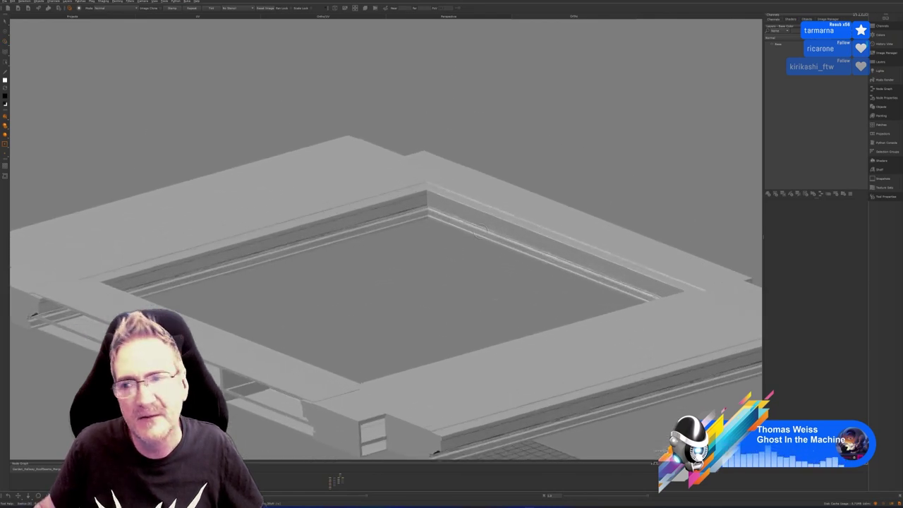
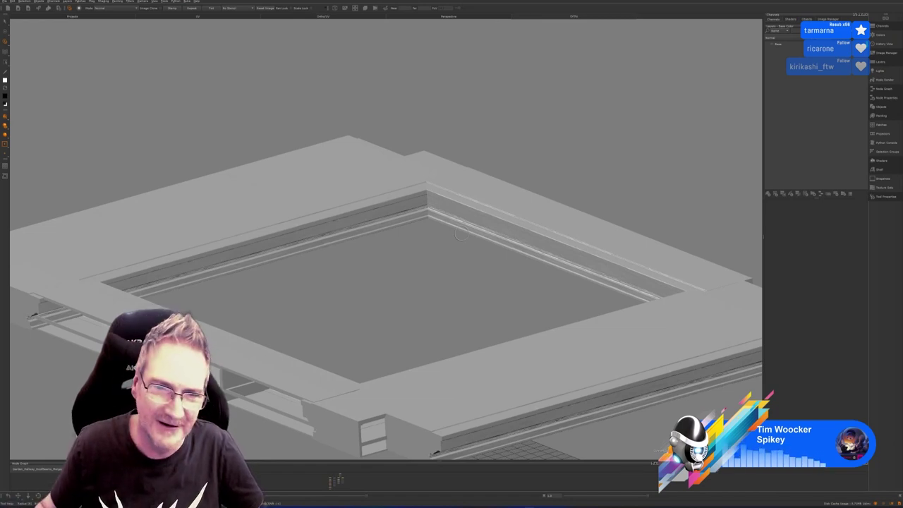
pyautogui.keyDown('alt'); pyautogui.moveTo(468, 277); pyautogui.dragTo(450, 237); pyautogui.keyUp('alt')
pyautogui.moveTo(449, 236); pyautogui.dragTo(446, 285, button='middle')
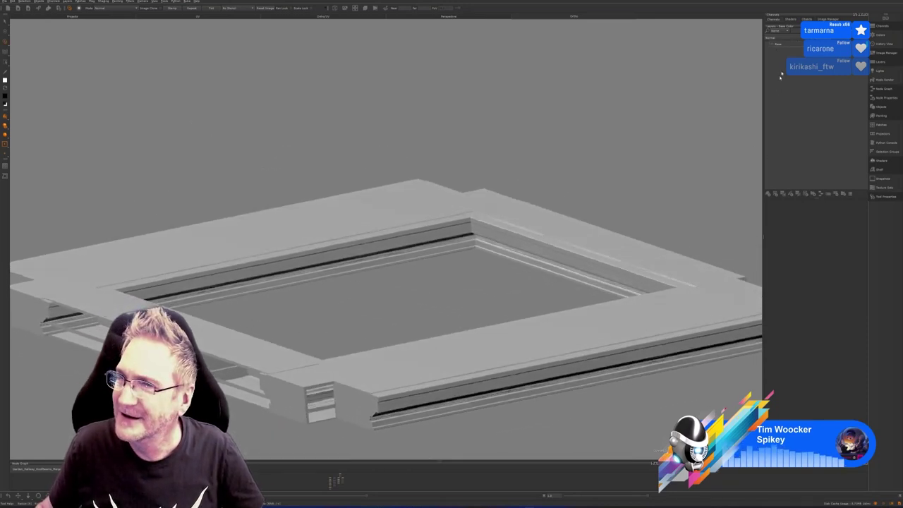
# Import Garden_Hallway_Turret_Garden_Hallway_Turret_TEX_BaseColor.png from the Nouveau Entry Hallway Exports folder into the current Base layer, applying it to all patches.
pyautogui.rightClick(780, 47)
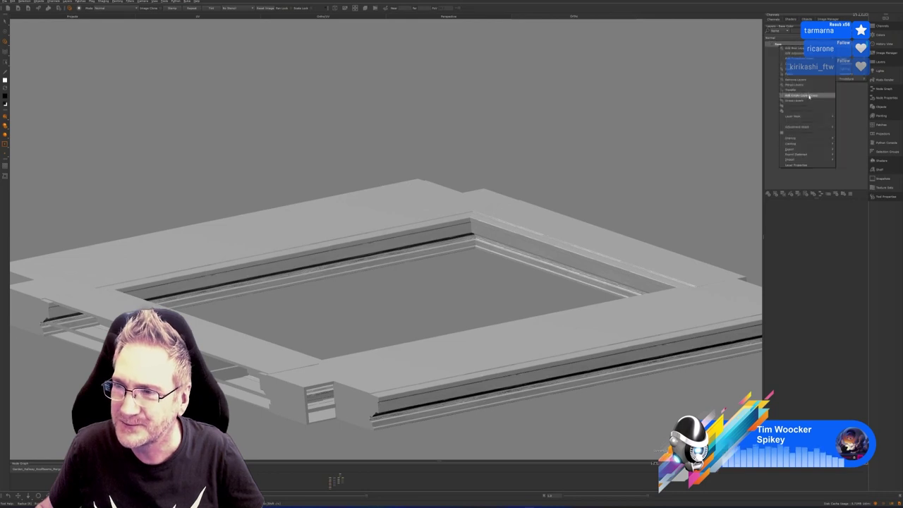
pyautogui.moveTo(816, 147)
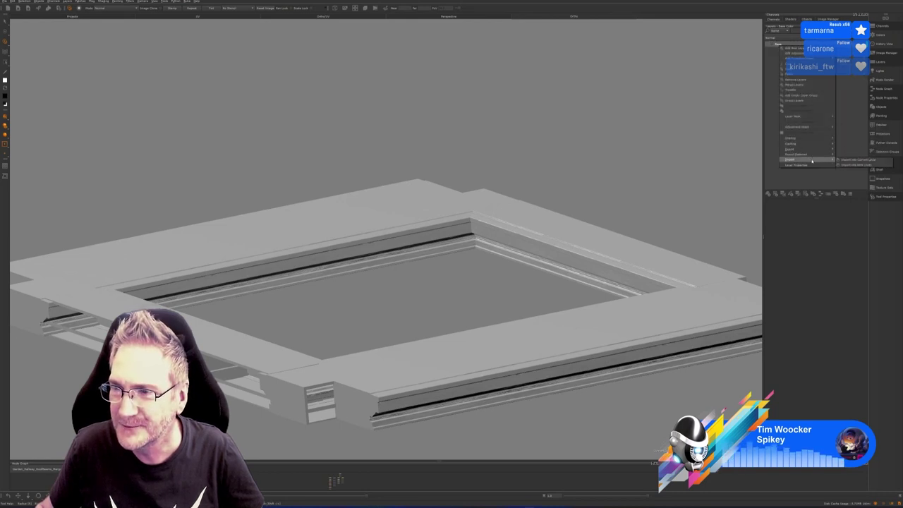
pyautogui.click(858, 160)
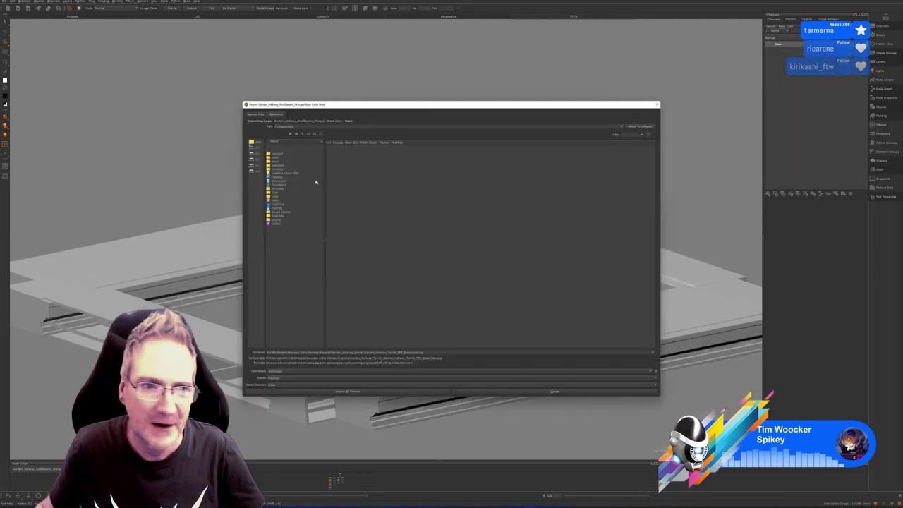
pyautogui.click(252, 161)
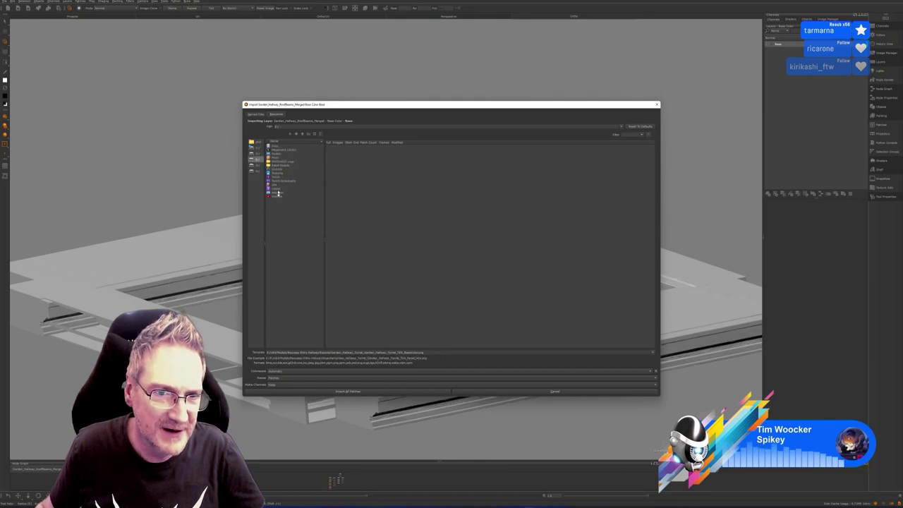
pyautogui.click(274, 185)
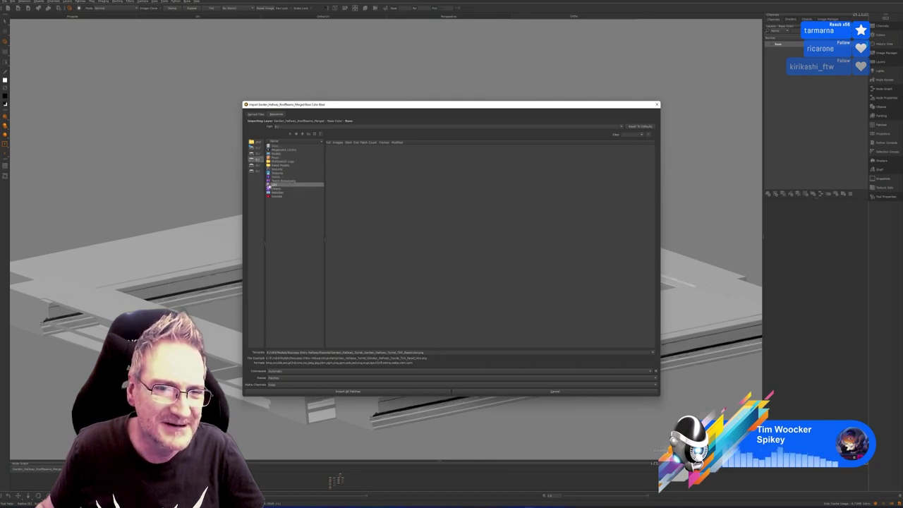
pyautogui.doubleClick(269, 185)
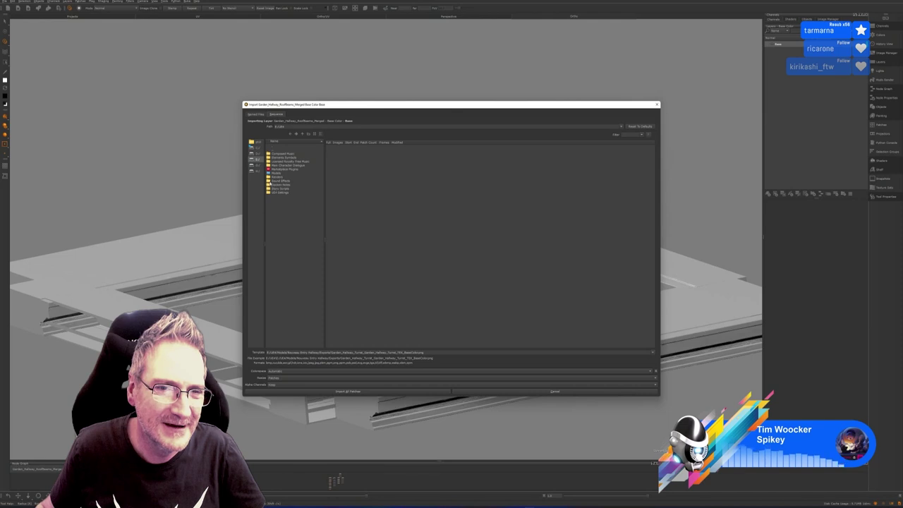
pyautogui.doubleClick(271, 174)
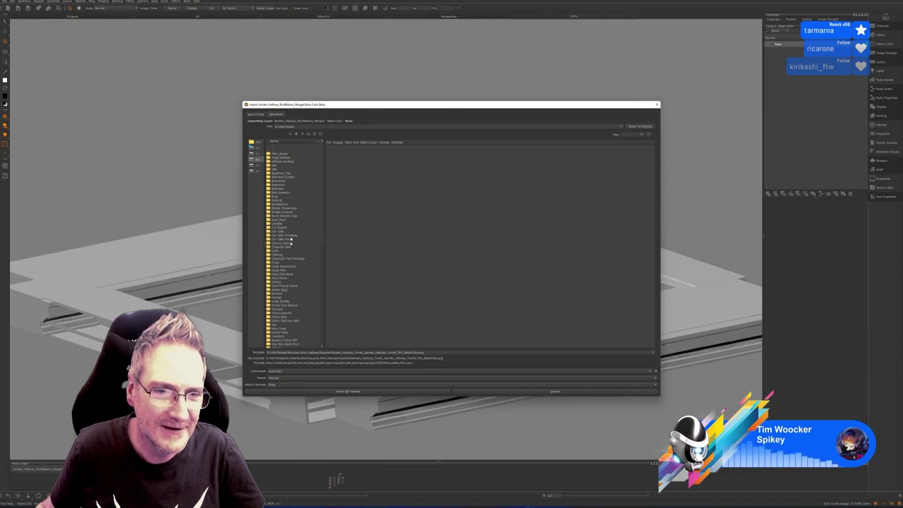
pyautogui.scroll(-3, 295, 274)
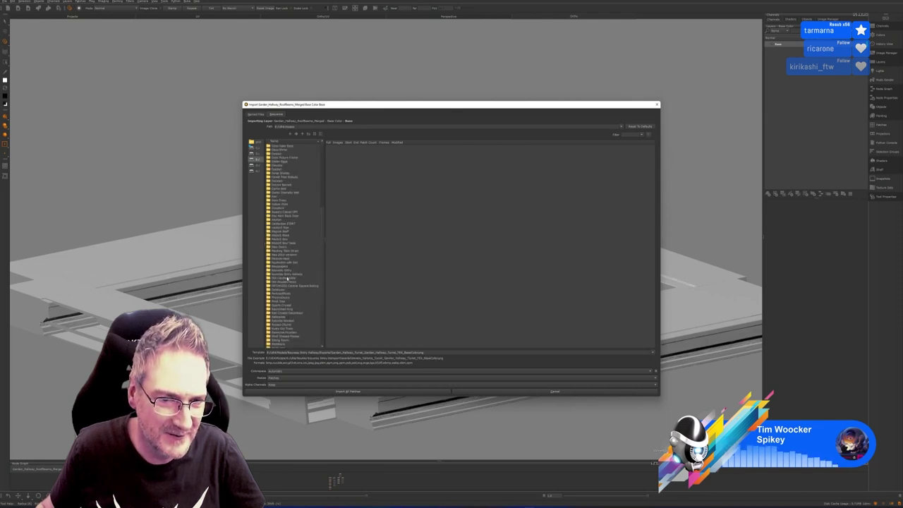
pyautogui.doubleClick(286, 274)
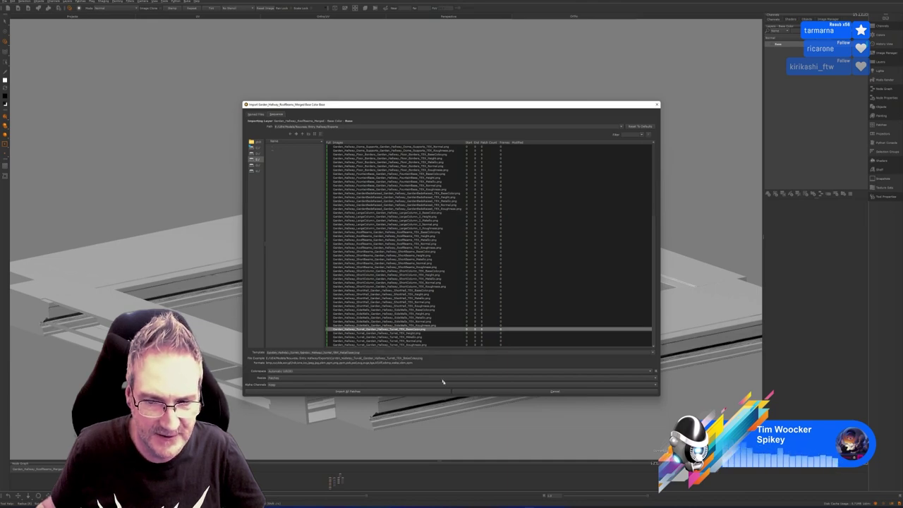
pyautogui.click(363, 391)
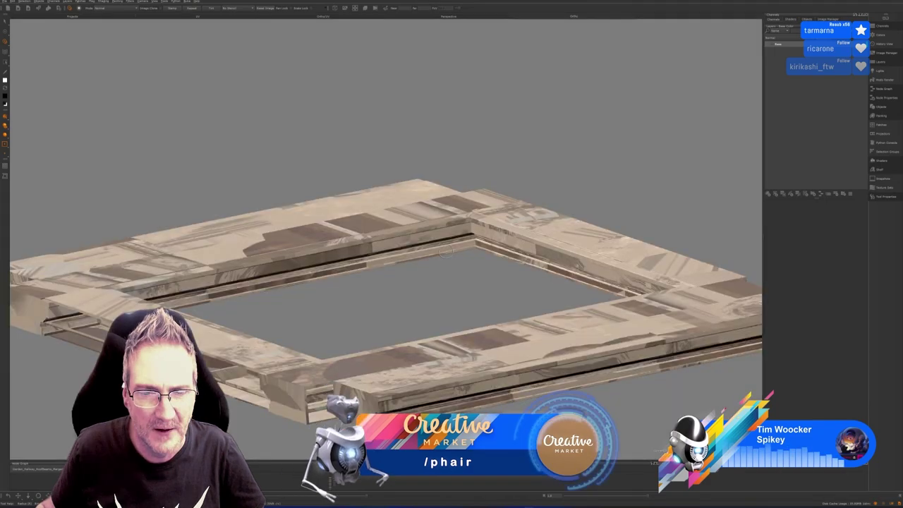
# Import Garden_Hallway_RoofBeams_Garden_Hallway_RoofBeams_TEX_BaseColor.png into the current Base layer for all patches.
pyautogui.keyDown('alt'); pyautogui.moveTo(446, 295); pyautogui.dragTo(431, 242); pyautogui.keyUp('alt')
pyautogui.moveTo(430, 241); pyautogui.dragTo(436, 296, button='middle')
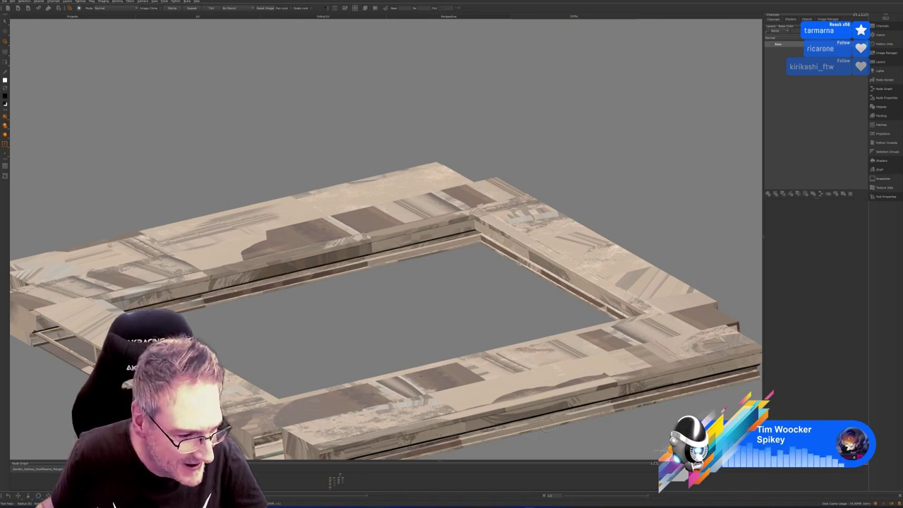
pyautogui.rightClick(783, 46)
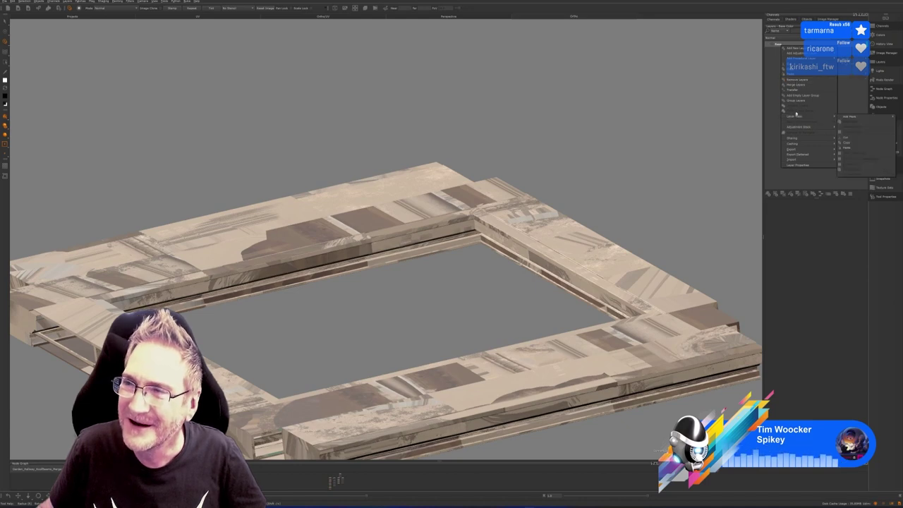
pyautogui.moveTo(807, 151)
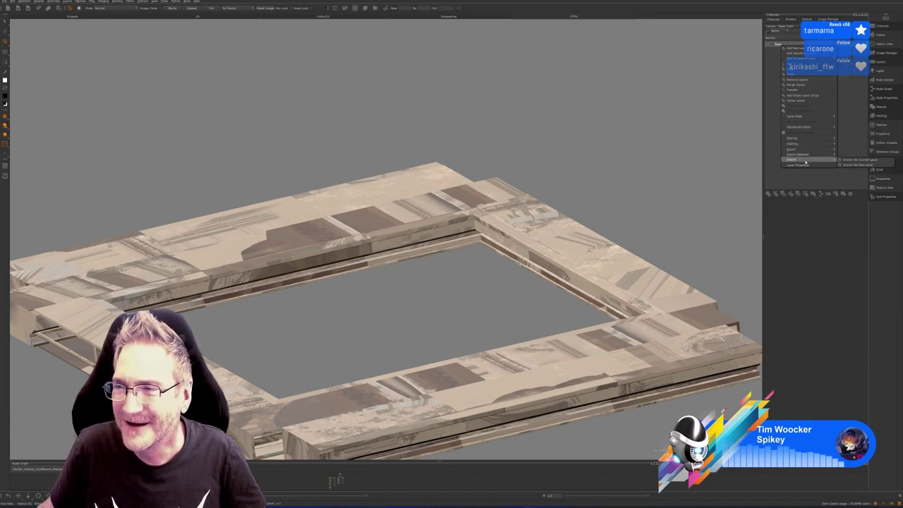
pyautogui.click(850, 161)
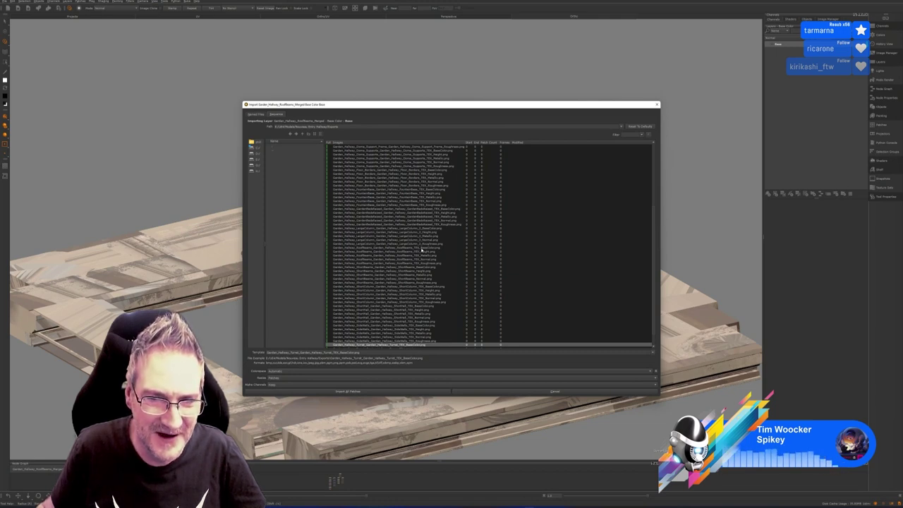
pyautogui.click(415, 248)
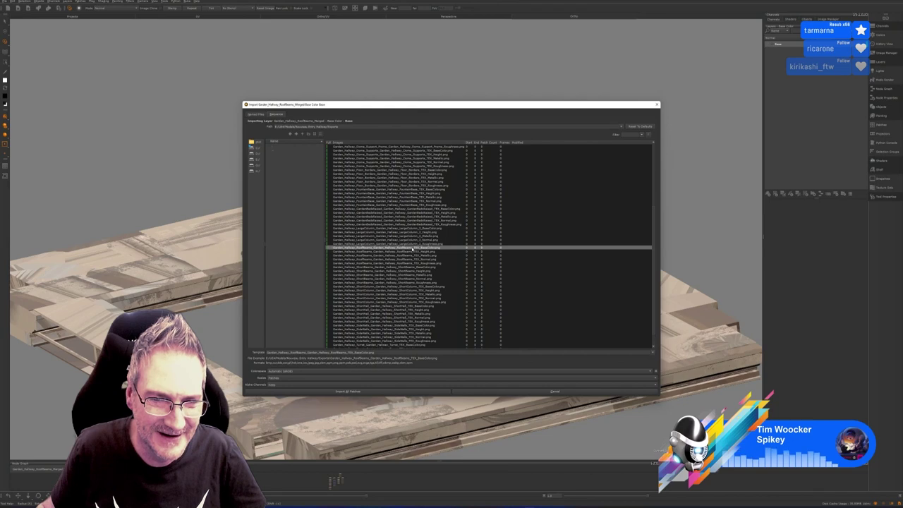
pyautogui.click(348, 391)
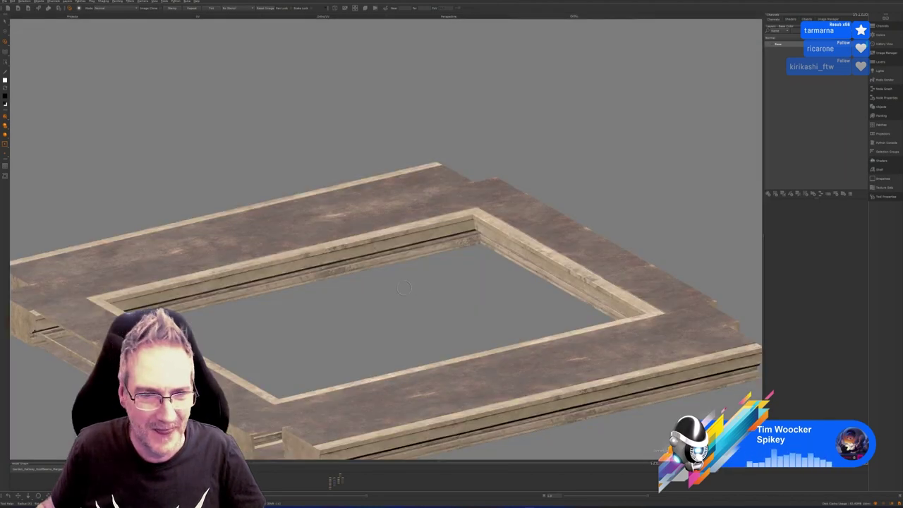
# Examine the retextured roof beams up close along the inner frame's moulding and around its corner.
pyautogui.keyDown('alt'); pyautogui.moveTo(405, 288); pyautogui.dragTo(346, 250); pyautogui.keyUp('alt')
pyautogui.keyDown('alt'); pyautogui.moveTo(345, 250); pyautogui.dragTo(476, 252, button='right'); pyautogui.keyUp('alt')
pyautogui.keyDown('alt'); pyautogui.moveTo(355, 235); pyautogui.dragTo(510, 234, button='middle'); pyautogui.keyUp('alt')
pyautogui.keyDown('alt'); pyautogui.moveTo(317, 225); pyautogui.dragTo(444, 220, button='middle'); pyautogui.keyUp('alt')
pyautogui.keyDown('alt'); pyautogui.moveTo(347, 216); pyautogui.dragTo(488, 210, button='middle'); pyautogui.keyUp('alt')
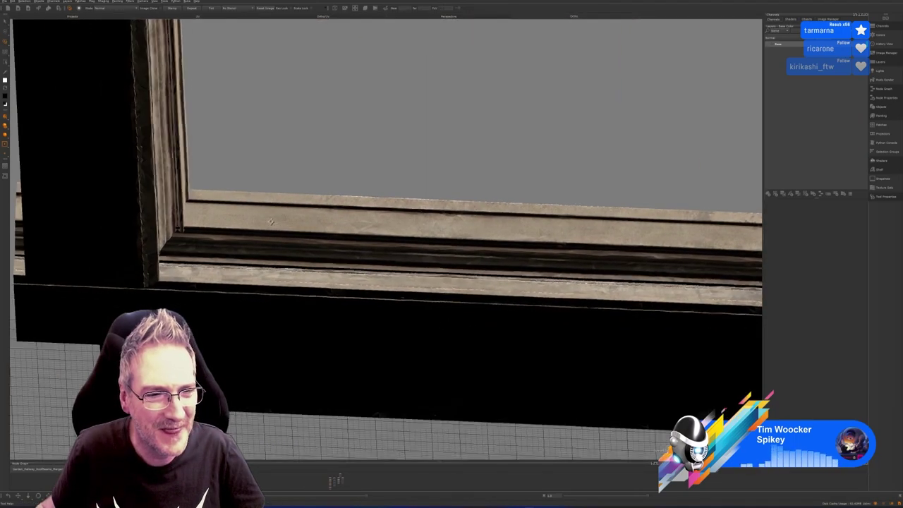
pyautogui.moveTo(271, 222)
pyautogui.keyDown('alt'); pyautogui.mouseDown()
pyautogui.moveTo(235, 232)
pyautogui.moveTo(243, 219)
pyautogui.moveTo(261, 218)
pyautogui.mouseUp(); pyautogui.keyUp('alt')
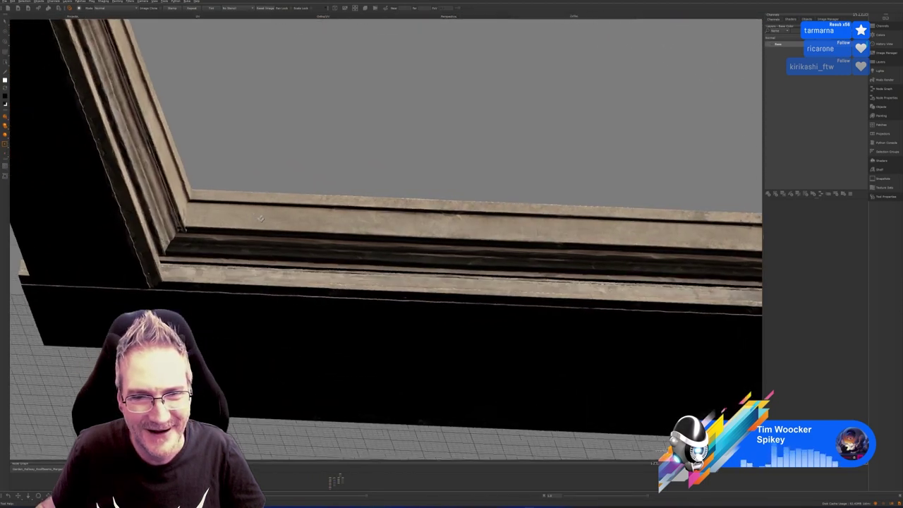
pyautogui.moveTo(261, 218); pyautogui.dragTo(227, 232, button='middle')
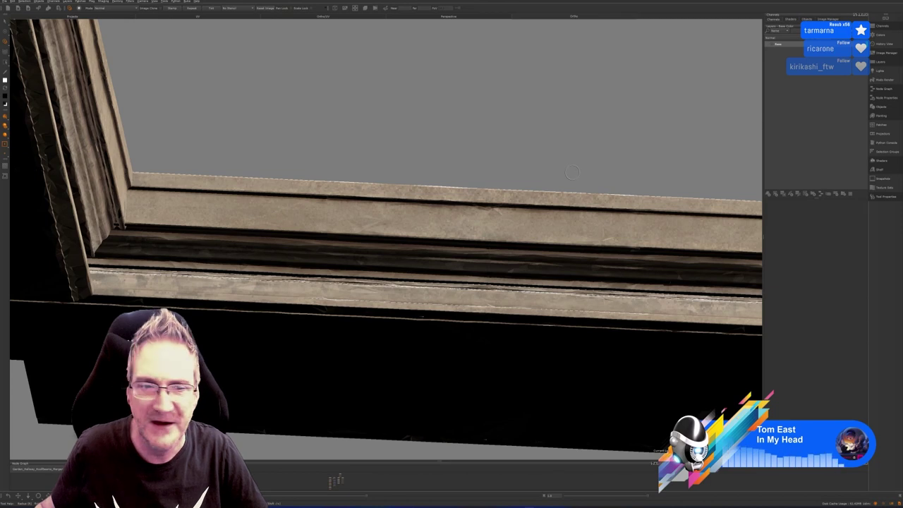
pyautogui.keyDown('alt'); pyautogui.moveTo(495, 165); pyautogui.dragTo(508, 151); pyautogui.keyUp('alt')
pyautogui.moveTo(508, 150); pyautogui.dragTo(503, 147, button='middle')
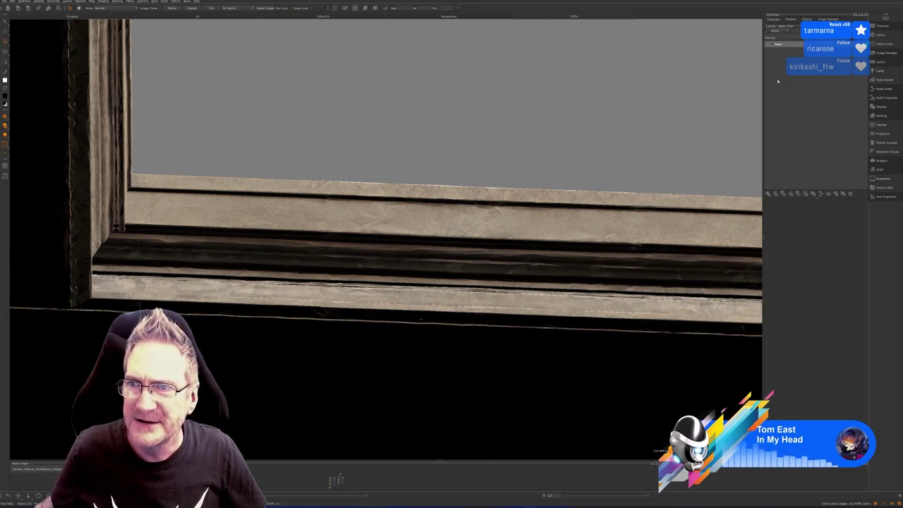
# Add a paint layer above Base and place a white dripping grunge strip from the Personal shelf over the inner frame moulding.
pyautogui.click(768, 195)
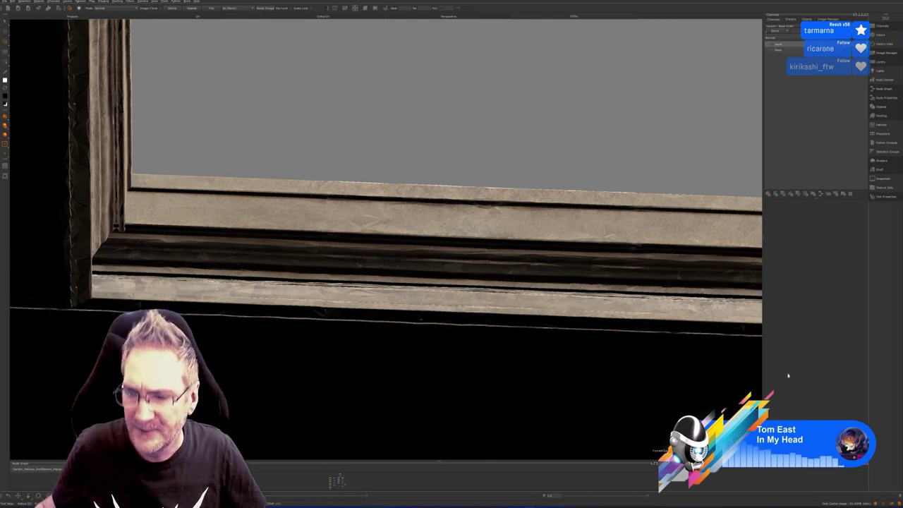
pyautogui.click(788, 457)
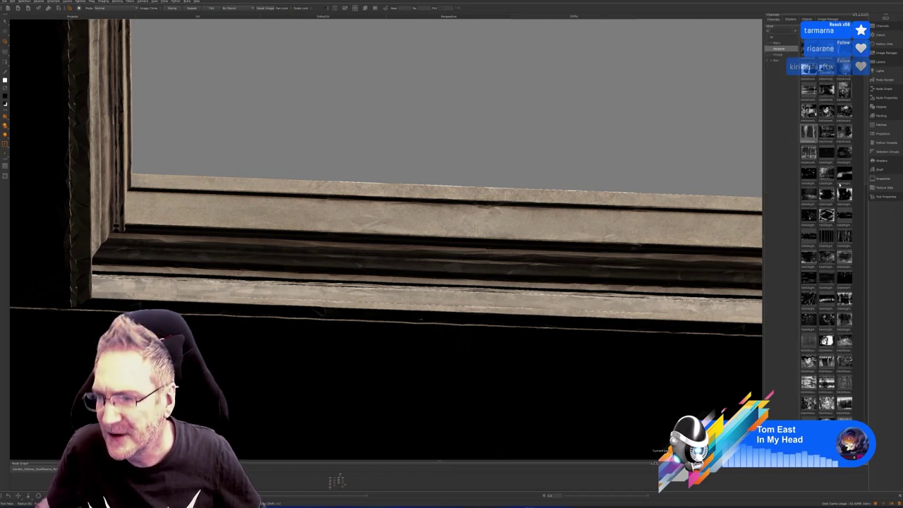
pyautogui.scroll(-5, 841, 201)
pyautogui.scroll(-2, 840, 200)
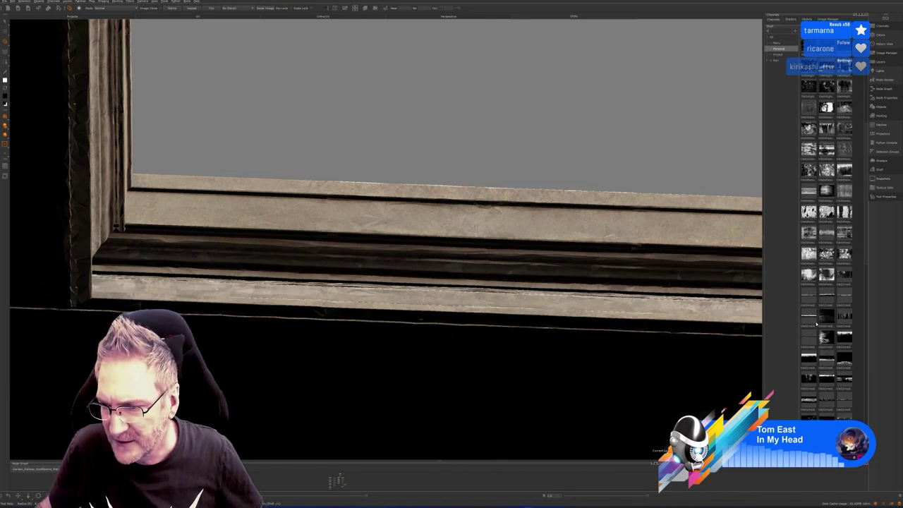
pyautogui.scroll(-2, 819, 326)
pyautogui.scroll(-2, 819, 326)
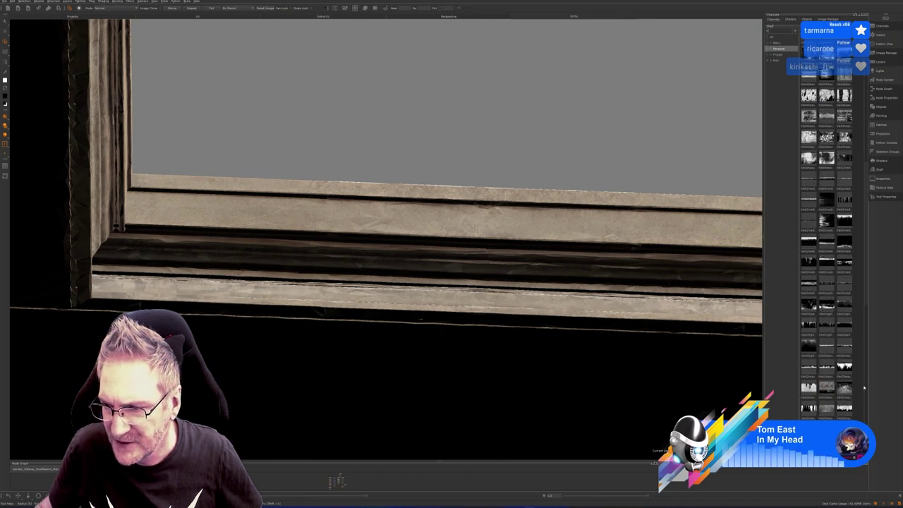
pyautogui.scroll(-2, 852, 387)
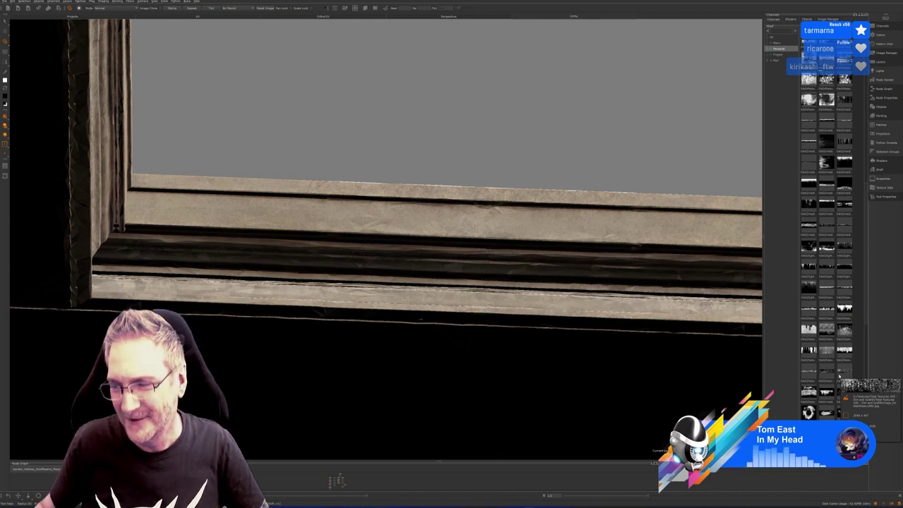
pyautogui.scroll(-10, 838, 379)
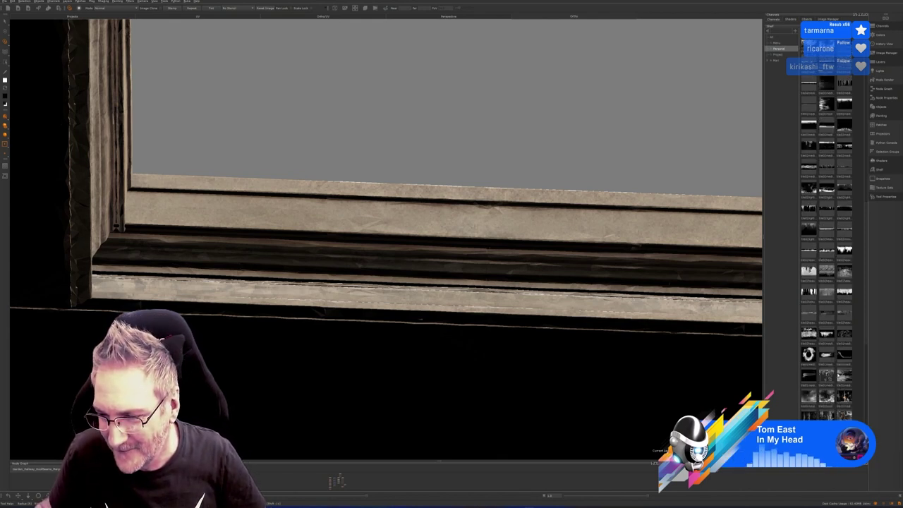
pyautogui.scroll(-5, 838, 378)
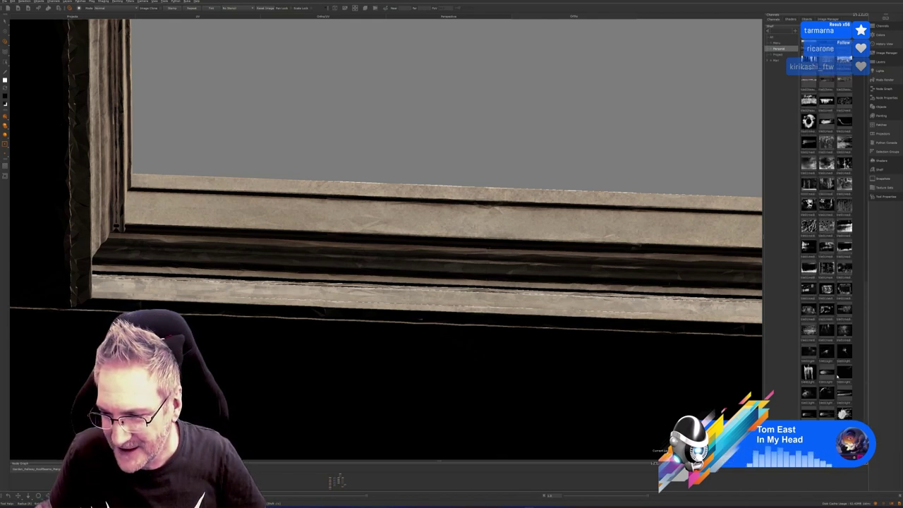
pyautogui.scroll(-10, 840, 378)
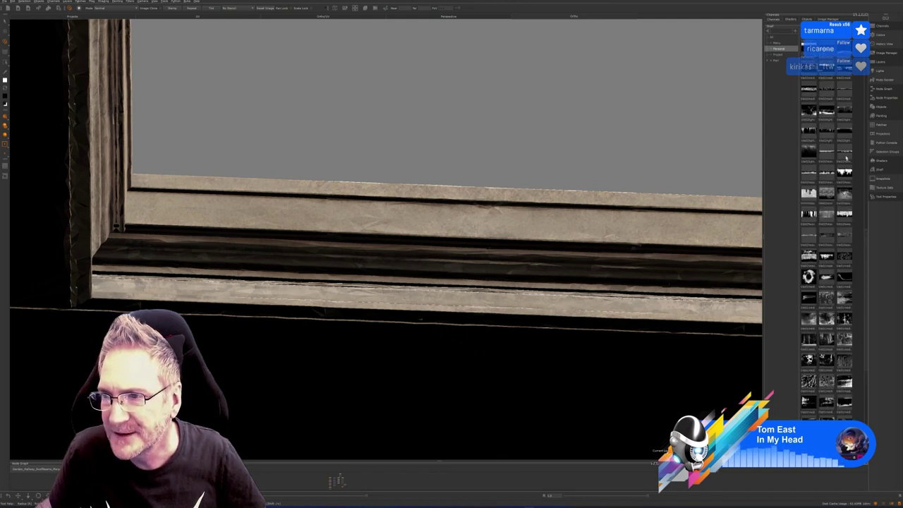
pyautogui.moveTo(844, 152); pyautogui.dragTo(403, 248)
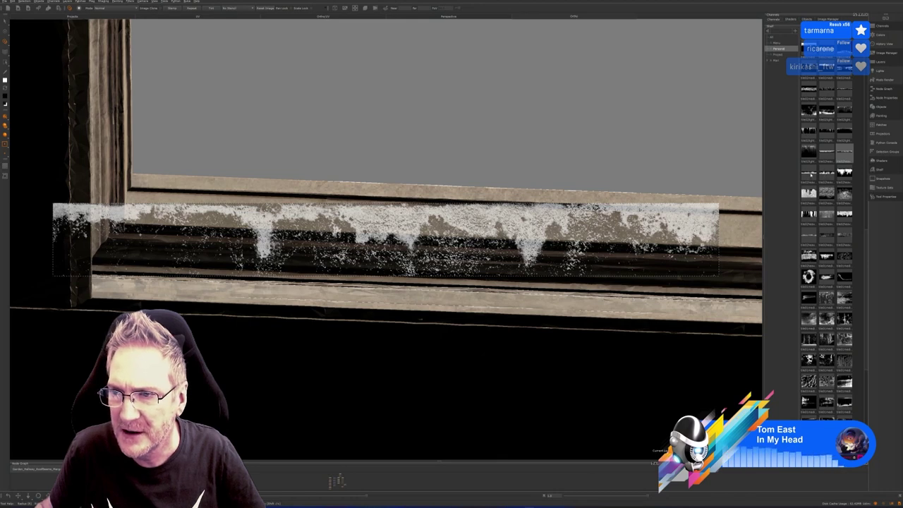
# Replace the dripping strip with the shelf's grunge image that is dense along its lower edge, and scale it down over the moulding.
pyautogui.moveTo(811, 174); pyautogui.dragTo(473, 226)
pyautogui.hotkey('ctrl', 'z')
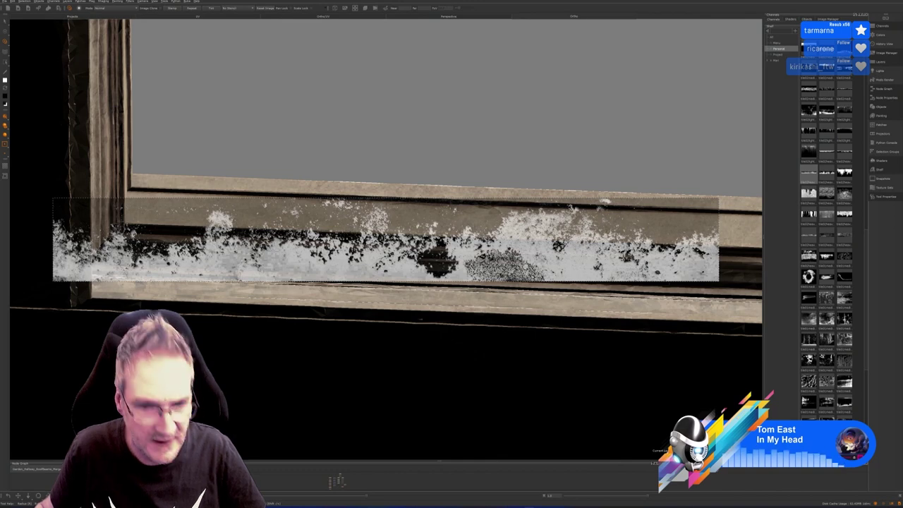
pyautogui.rightClick(403, 239)
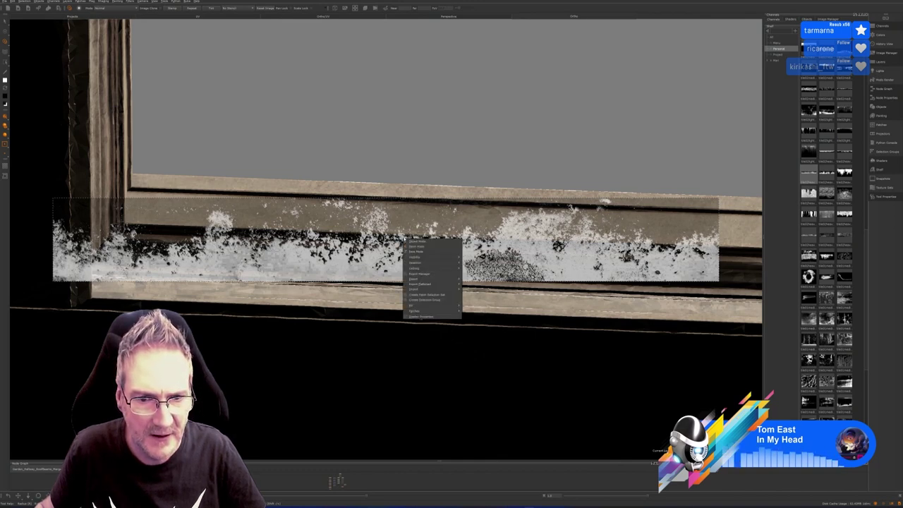
pyautogui.click(405, 155)
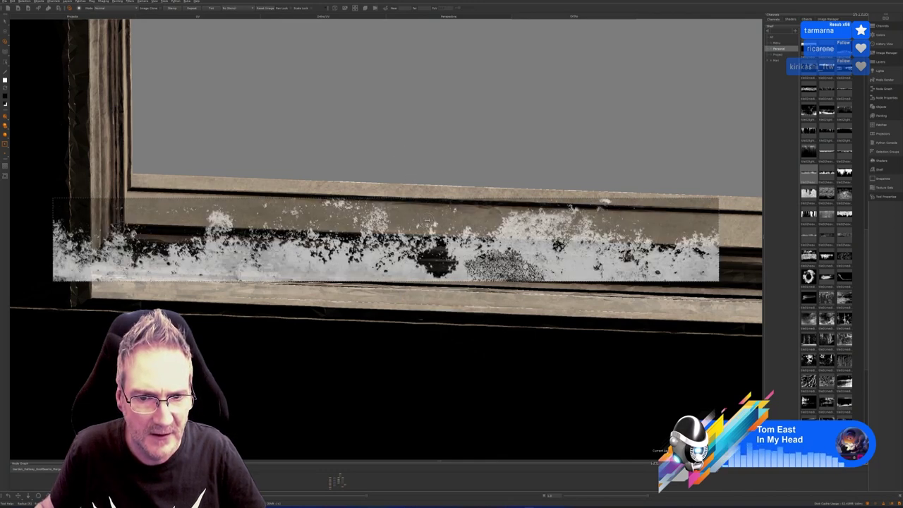
pyautogui.keyDown('ctrl'); pyautogui.keyDown('shift'); pyautogui.moveTo(428, 220); pyautogui.dragTo(351, 221); pyautogui.keyUp('shift'); pyautogui.keyUp('ctrl')
pyautogui.scroll(-3, 427, 218)
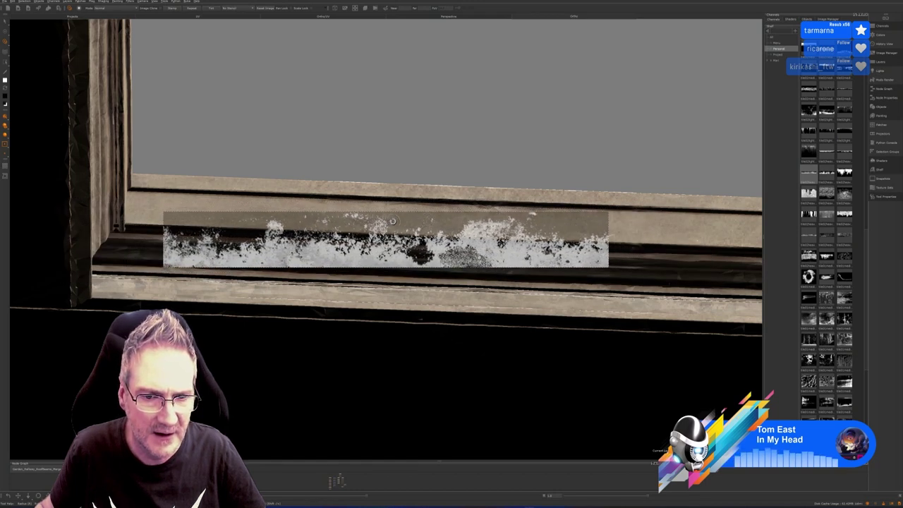
# Rotate the grunge image to follow the moulding's slope and move it against the inner frame corner.
pyautogui.rightClick(394, 222)
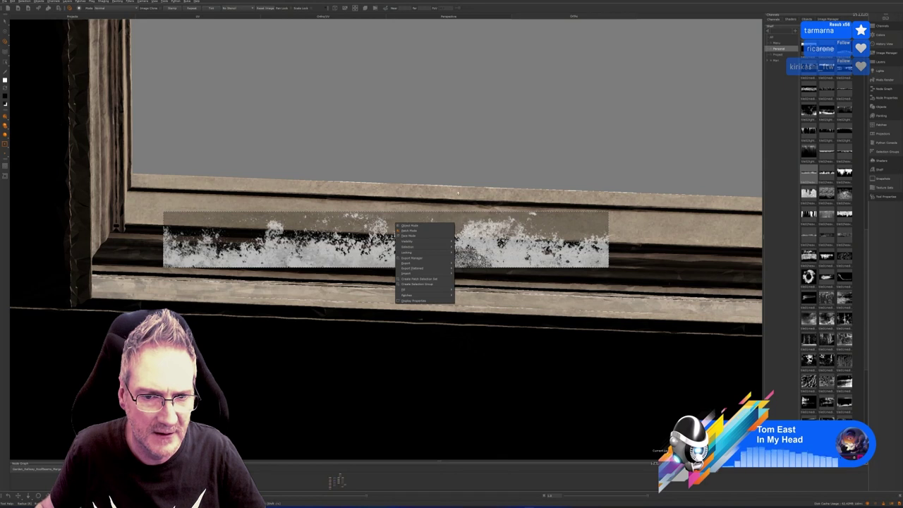
pyautogui.click(446, 164)
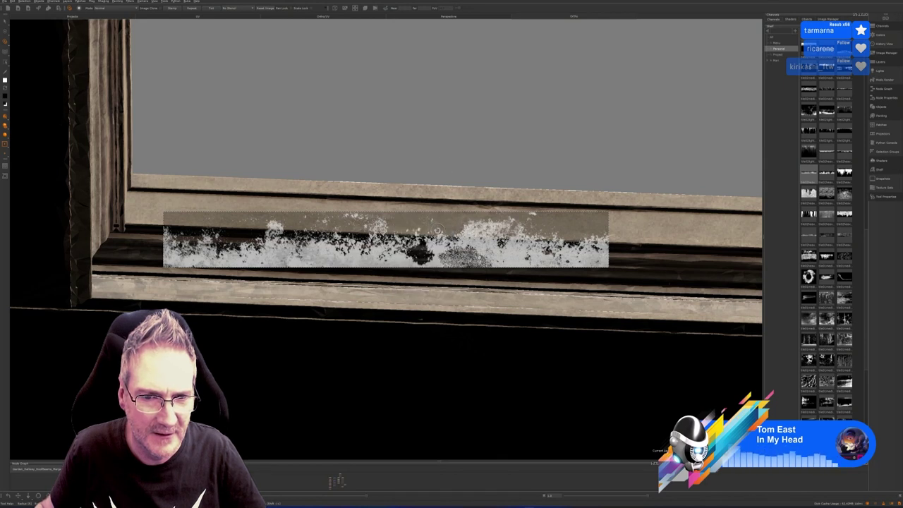
pyautogui.rightClick(439, 231)
pyautogui.click(500, 238)
pyautogui.keyDown('ctrl'); pyautogui.moveTo(503, 235); pyautogui.dragTo(504, 238); pyautogui.keyUp('ctrl')
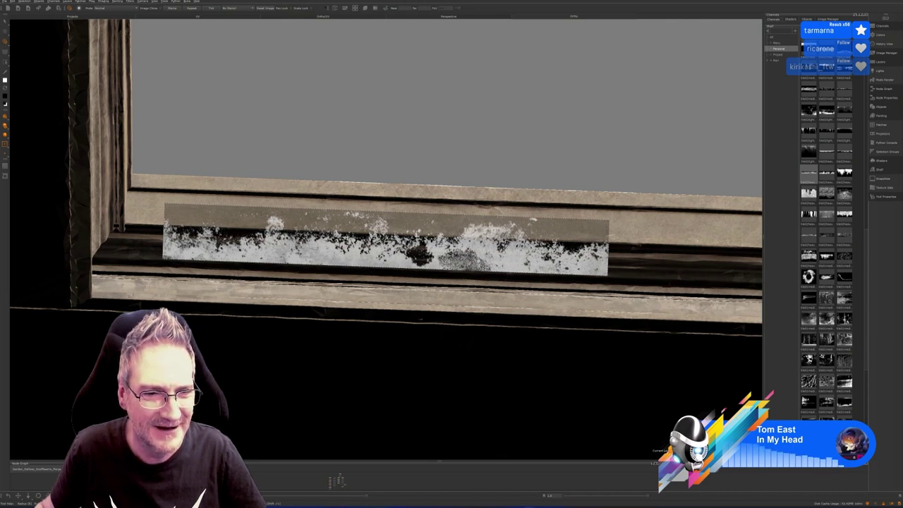
pyautogui.keyDown('shift'); pyautogui.moveTo(317, 242); pyautogui.dragTo(277, 229); pyautogui.keyUp('shift')
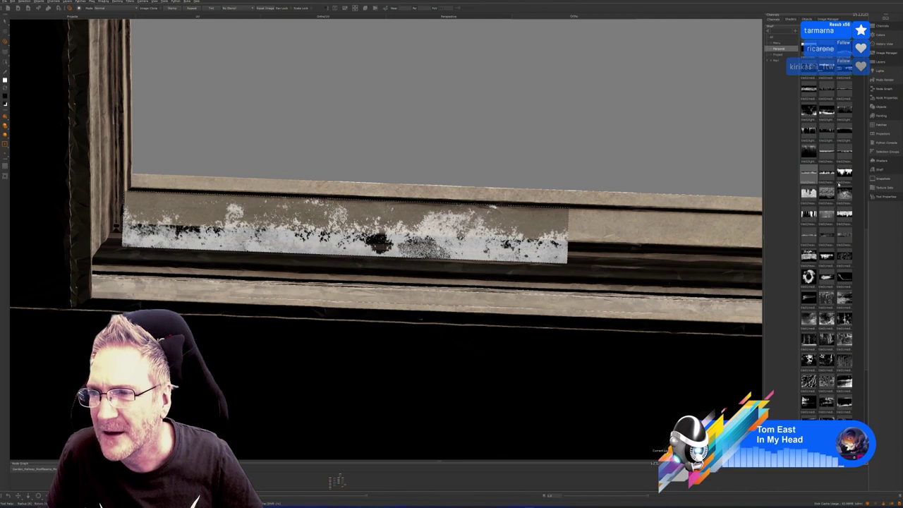
# Scale the grunge image down to fit the height of the moulding's flat band, starting at the inner corner.
pyautogui.scroll(3, 837, 169)
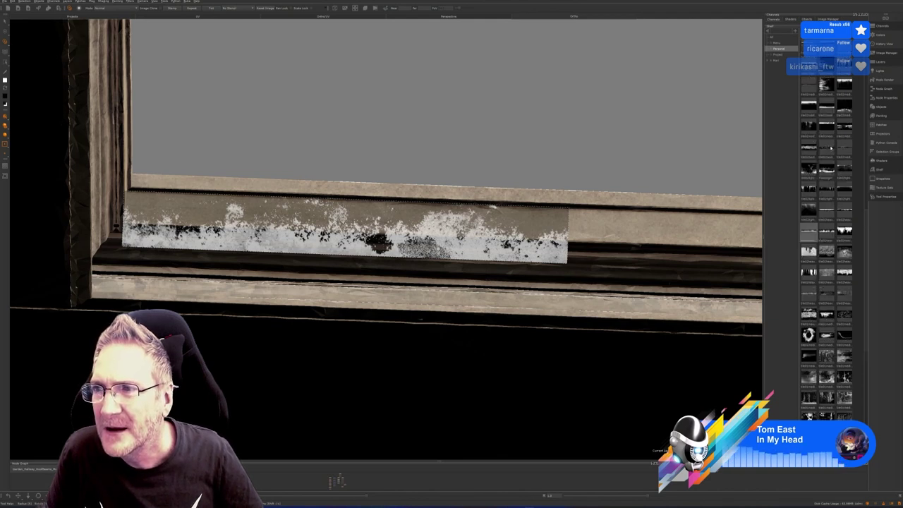
pyautogui.scroll(3, 831, 147)
pyautogui.moveTo(827, 146)
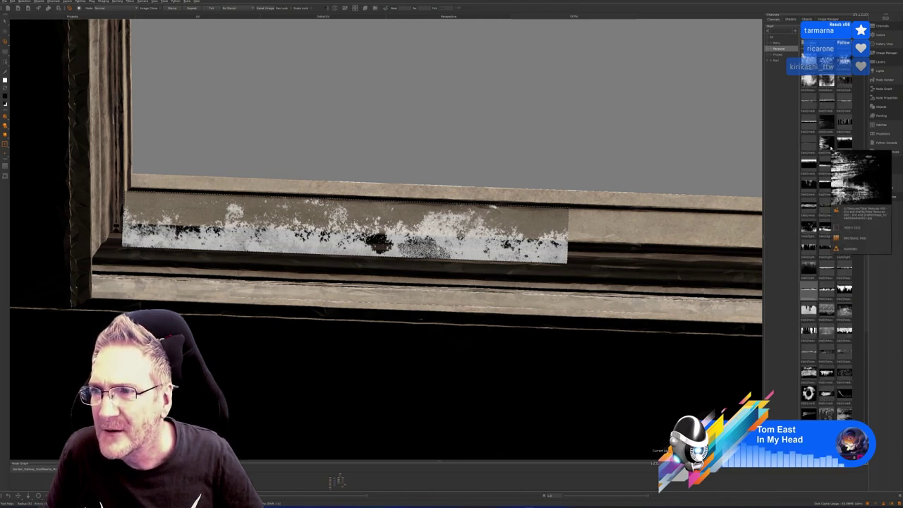
pyautogui.moveTo(864, 277)
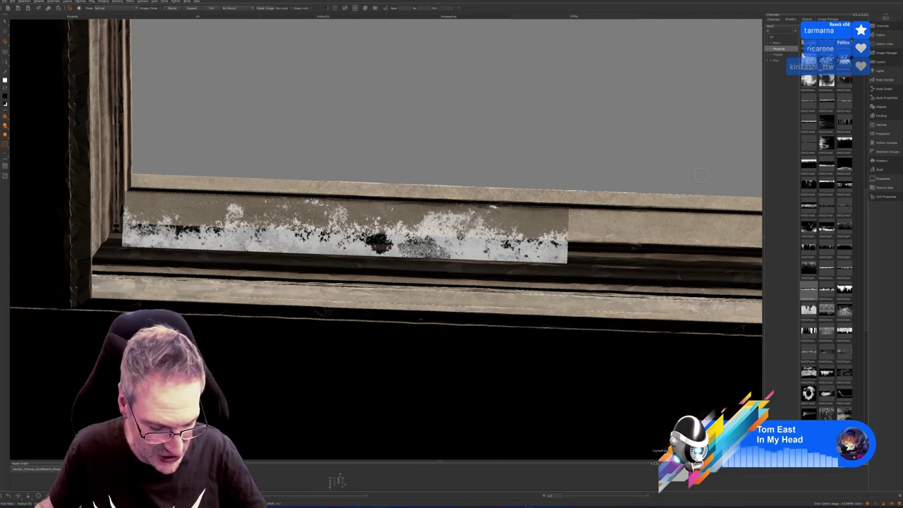
pyautogui.moveTo(346, 226); pyautogui.dragTo(294, 226)
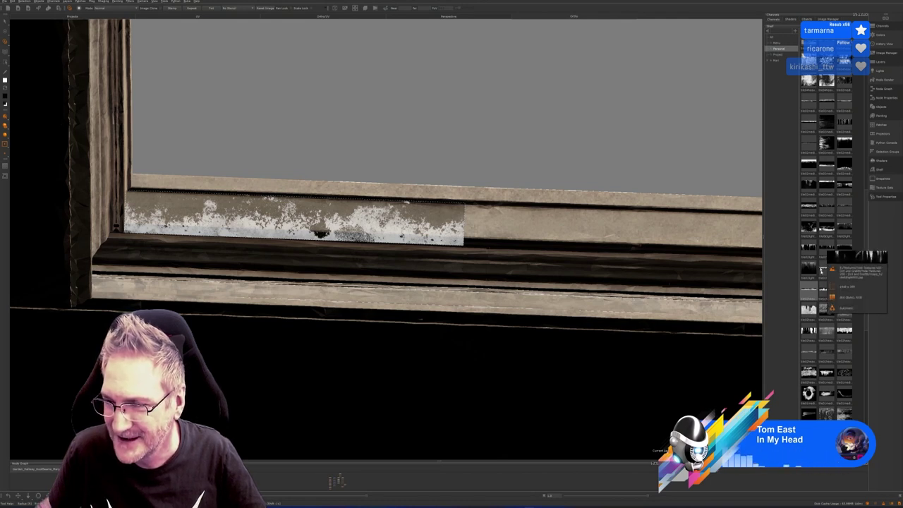
# Browse the Personal shelf for further grunge images.
pyautogui.scroll(-10, 829, 303)
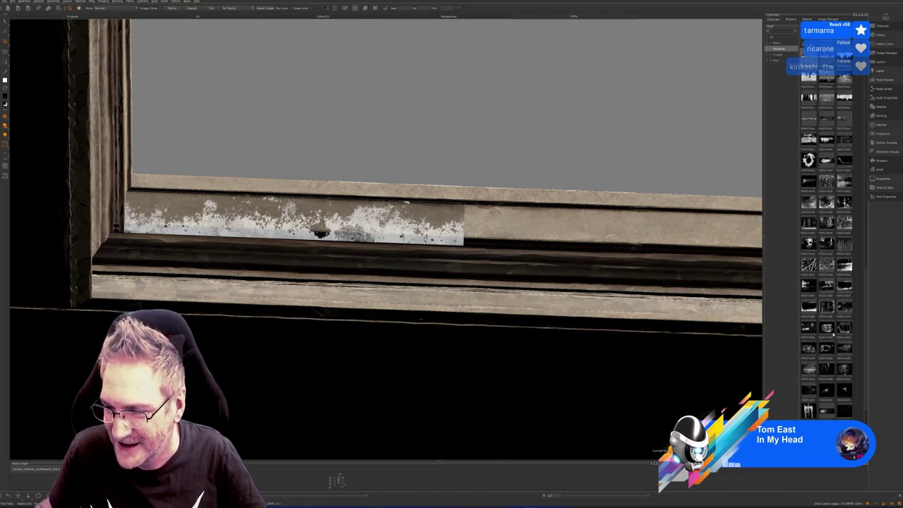
pyautogui.scroll(-5, 827, 247)
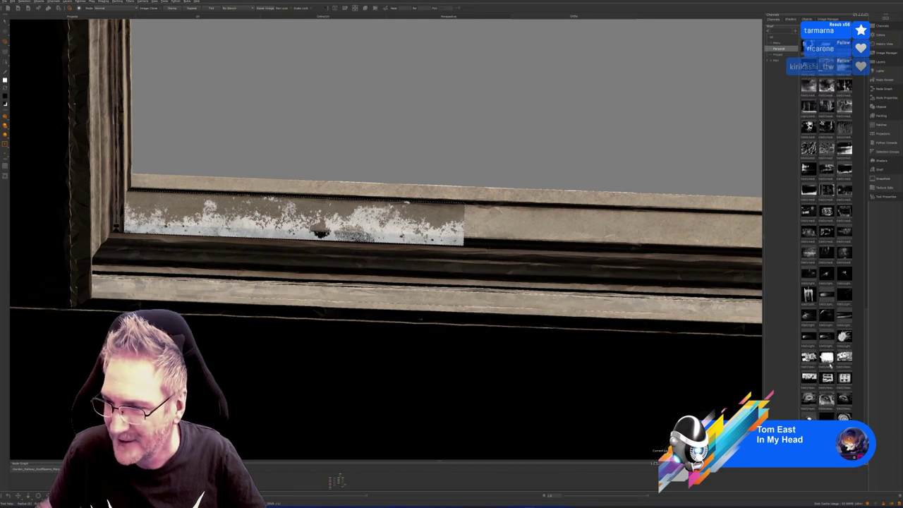
pyautogui.scroll(3, 832, 352)
pyautogui.scroll(3, 832, 351)
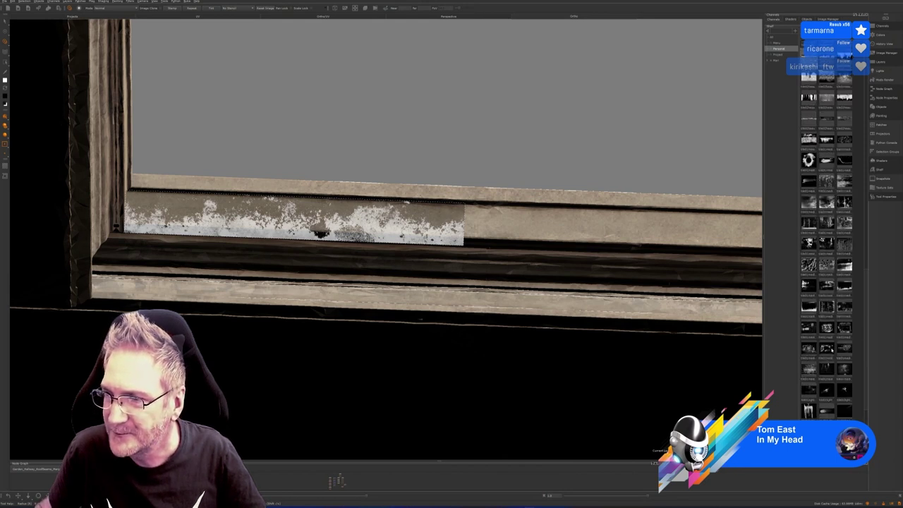
pyautogui.scroll(3, 832, 346)
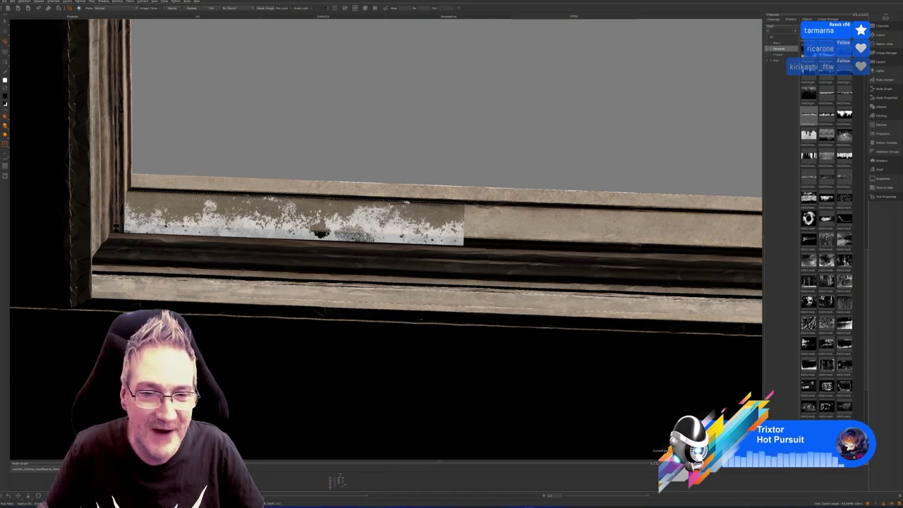
# Scale the grunge image down slightly so it fits within the height of the moulding's flat band.
pyautogui.rightClick(410, 221)
pyautogui.click(395, 134)
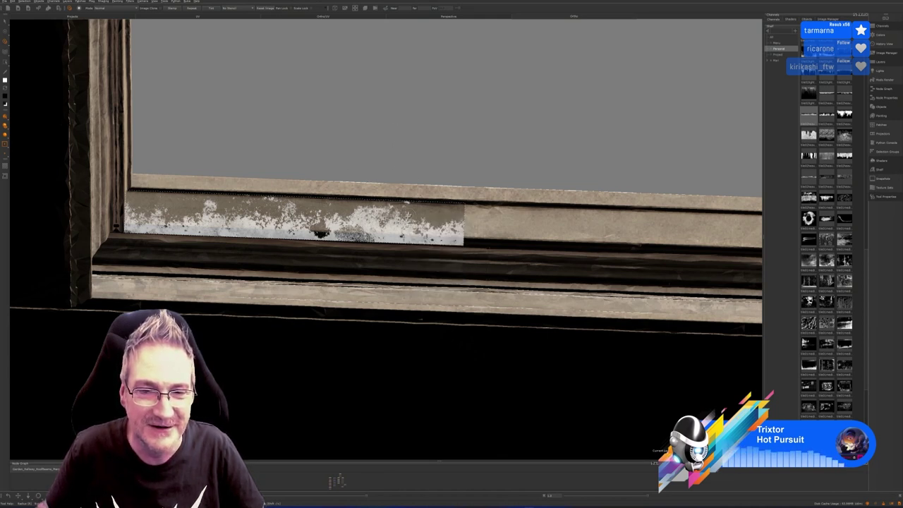
pyautogui.keyDown('ctrl'); pyautogui.keyDown('shift'); pyautogui.moveTo(407, 218); pyautogui.dragTo(360, 221); pyautogui.keyUp('shift'); pyautogui.keyUp('ctrl')
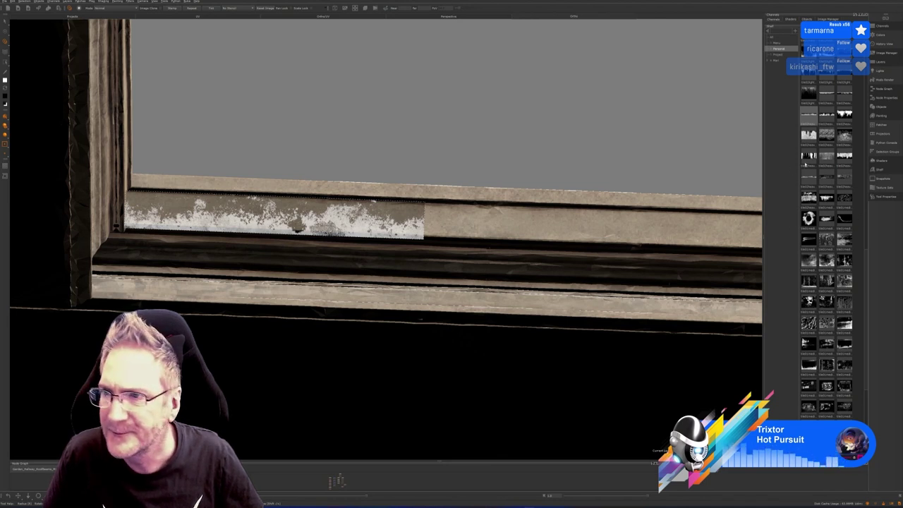
# Replace the grunge image on the moulding with the Personal shelf's strip of sparse, thin white drips.
pyautogui.moveTo(817, 80)
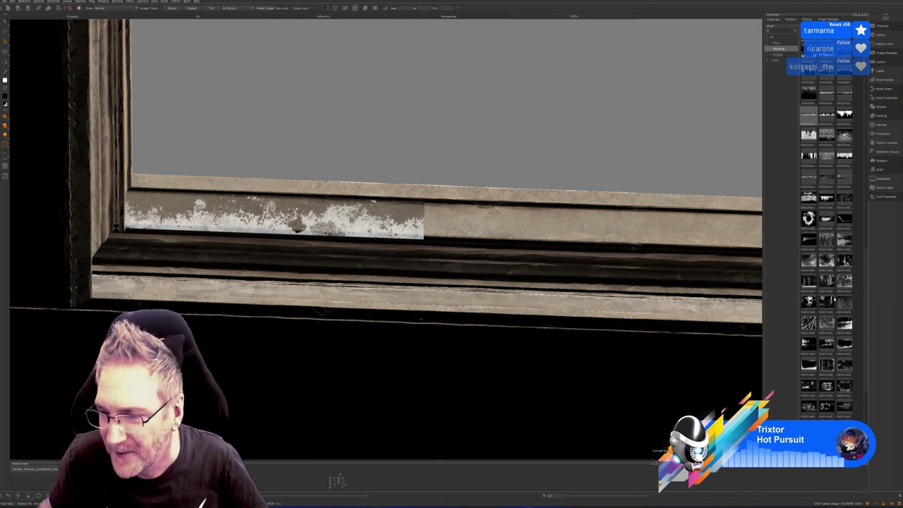
pyautogui.scroll(-3, 837, 304)
pyautogui.scroll(-6, 837, 302)
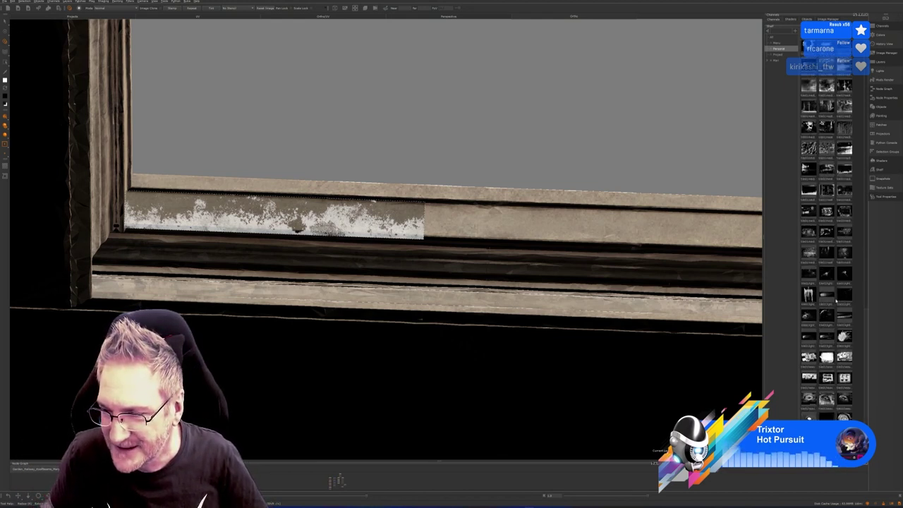
pyautogui.scroll(-5, 836, 302)
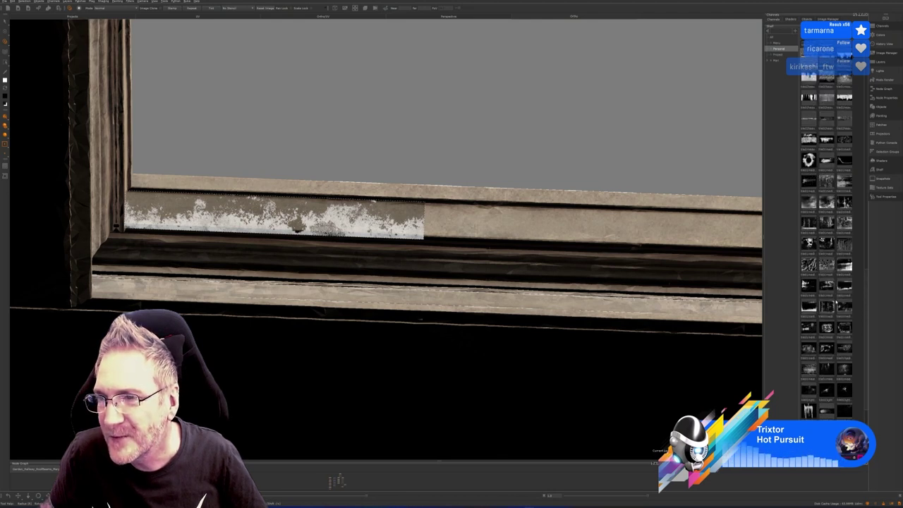
pyautogui.scroll(3, 835, 305)
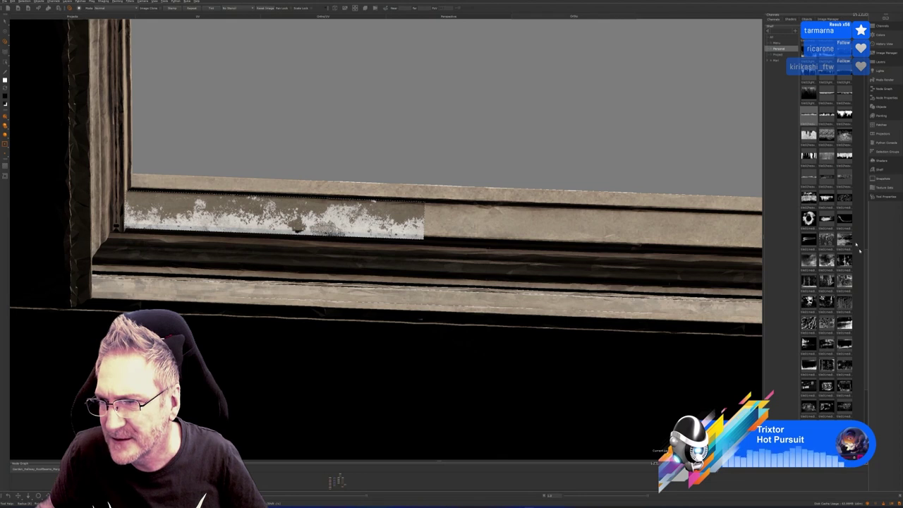
pyautogui.moveTo(812, 181)
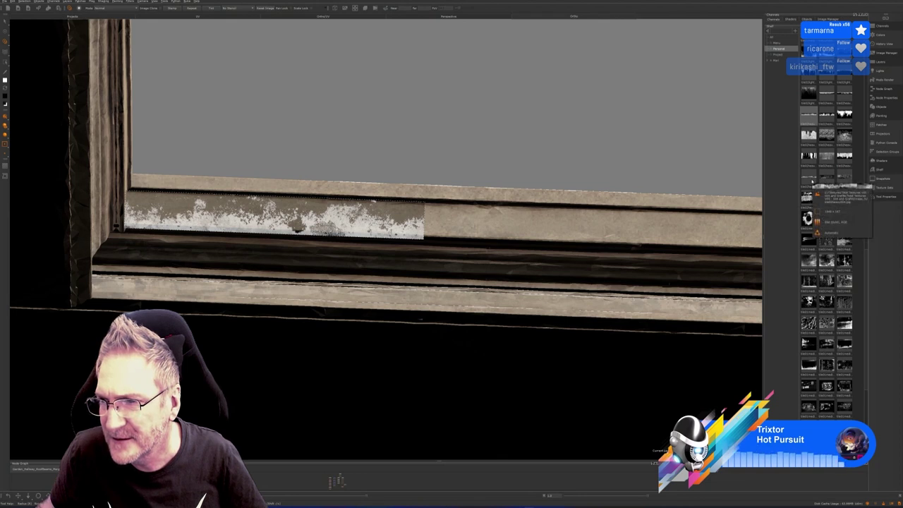
pyautogui.scroll(-3, 853, 124)
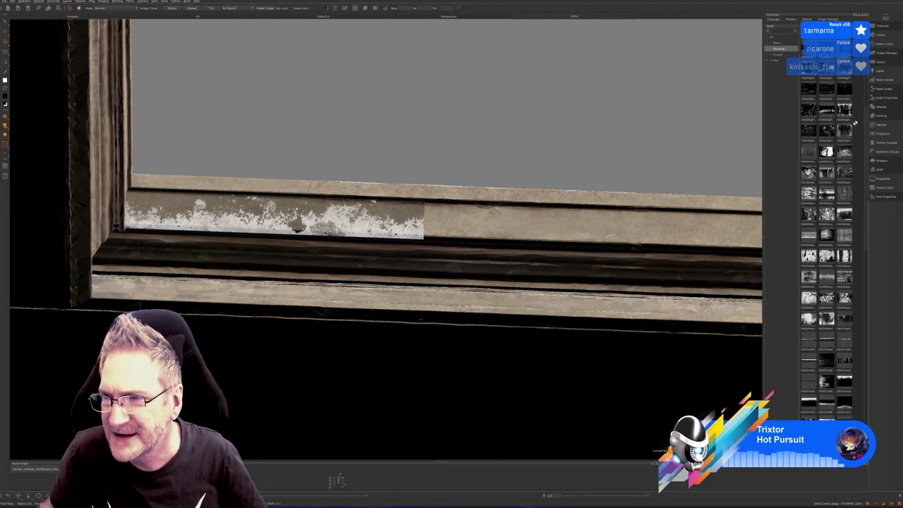
pyautogui.scroll(-3, 853, 124)
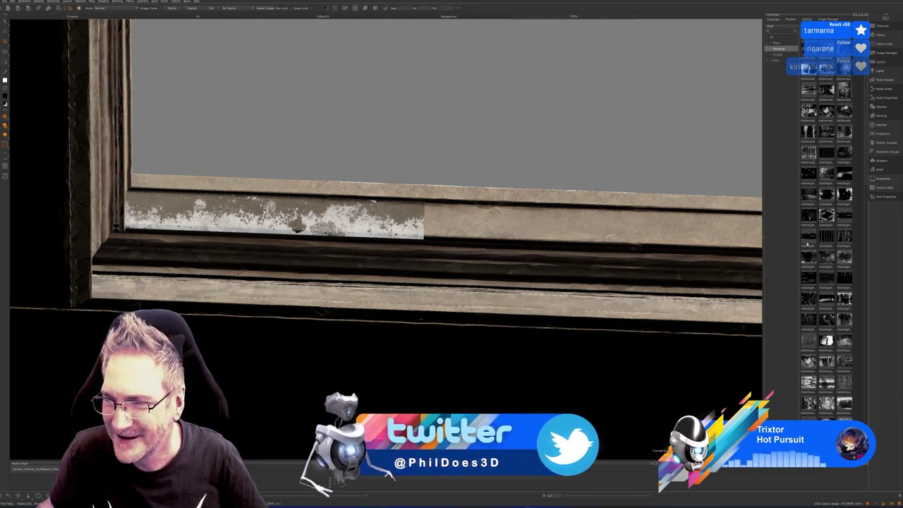
pyautogui.moveTo(808, 259)
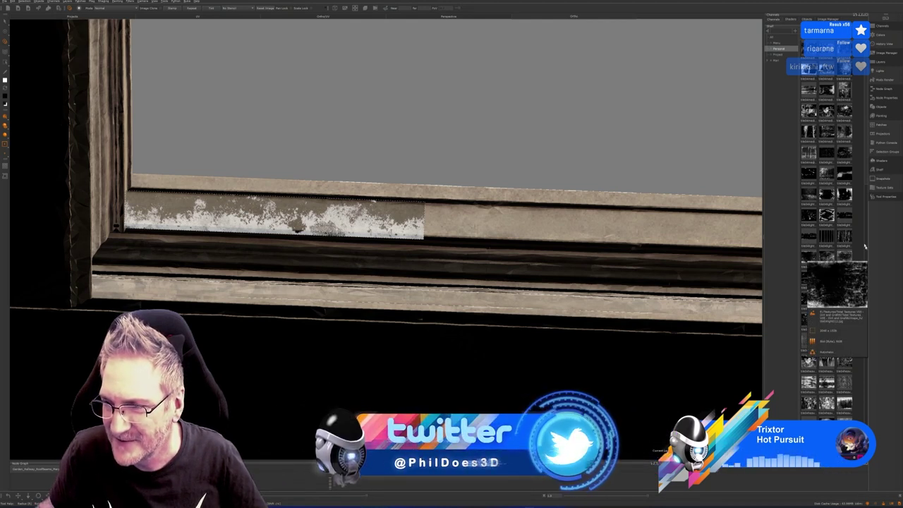
pyautogui.scroll(-3, 859, 279)
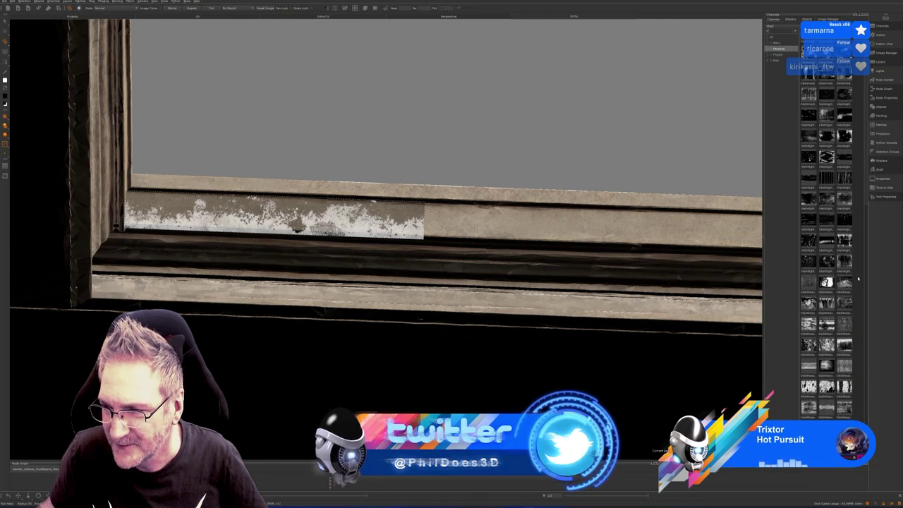
pyautogui.scroll(-3, 858, 280)
pyautogui.scroll(-3, 856, 281)
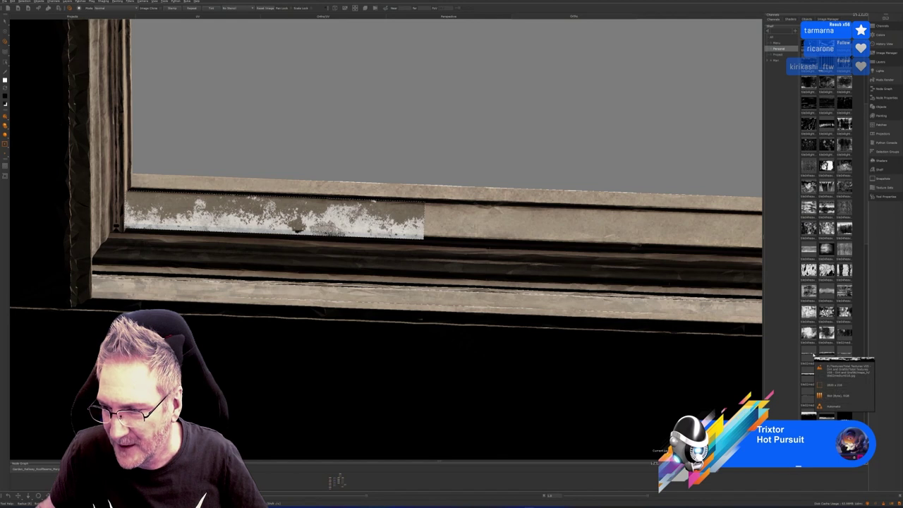
pyautogui.scroll(-6, 838, 319)
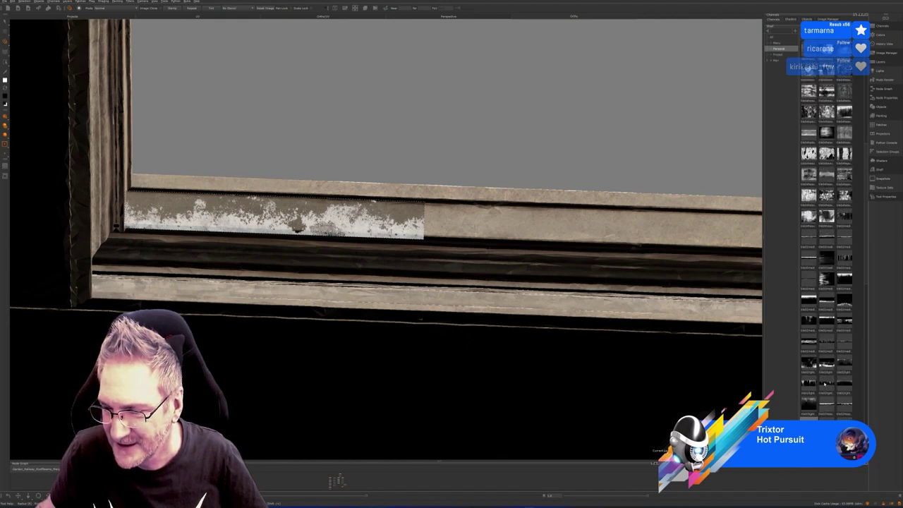
pyautogui.moveTo(824, 385)
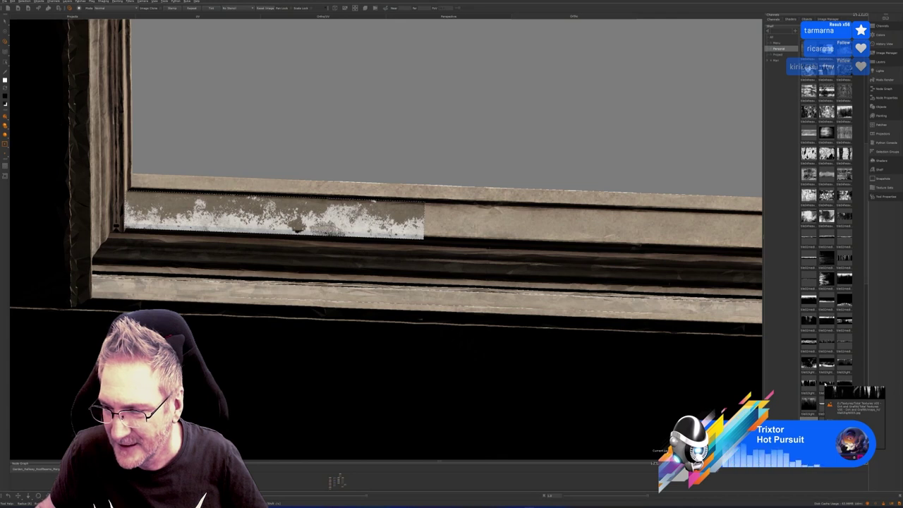
pyautogui.moveTo(824, 385)
pyautogui.mouseDown()
pyautogui.moveTo(566, 319)
pyautogui.moveTo(305, 225)
pyautogui.mouseUp()
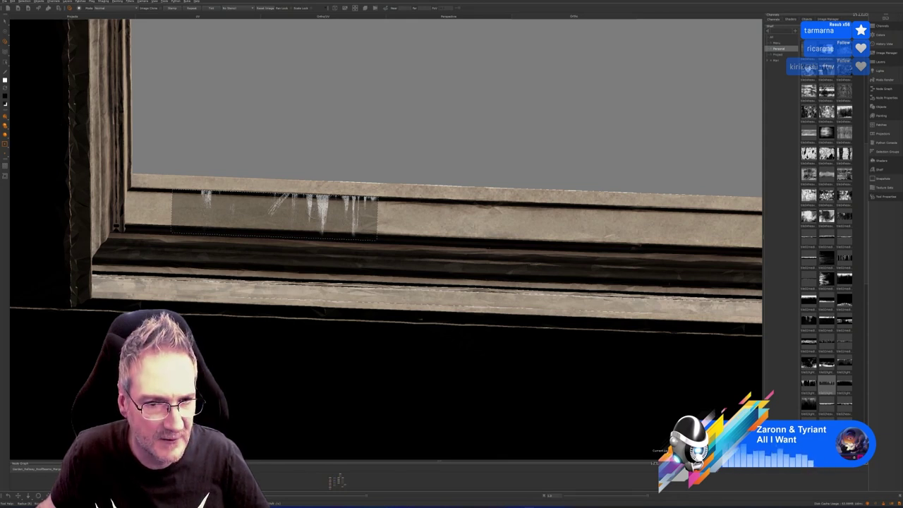
# Move the drip image along the flat band until its end meets the inner frame corner.
pyautogui.rightClick(314, 213)
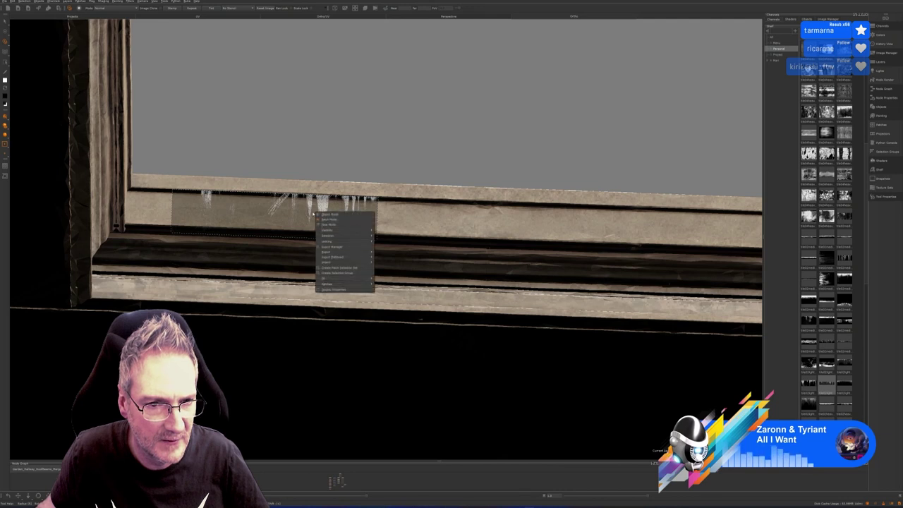
pyautogui.click(302, 165)
pyautogui.press('b')
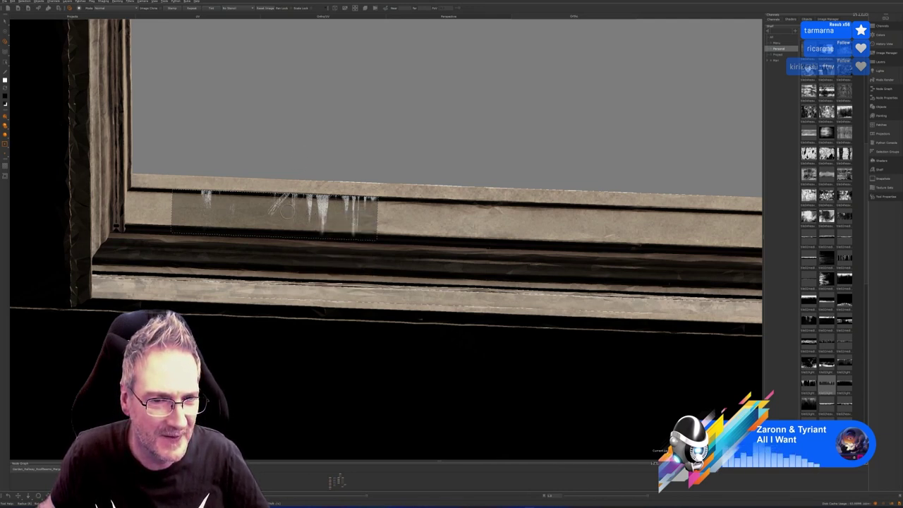
pyautogui.moveTo(286, 213); pyautogui.dragTo(235, 214)
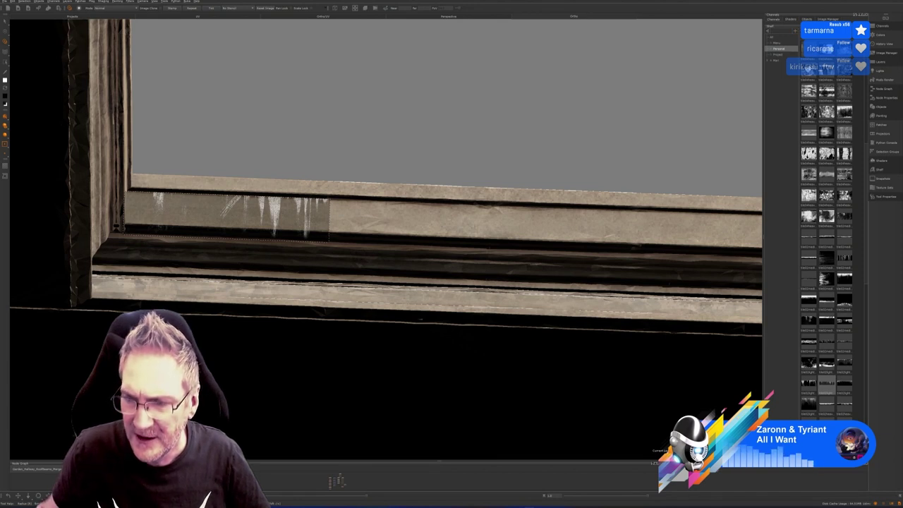
# Select the upper layer and paint through the drips nearest the inner frame corner onto the flat band.
pyautogui.click(880, 63)
pyautogui.click(788, 45)
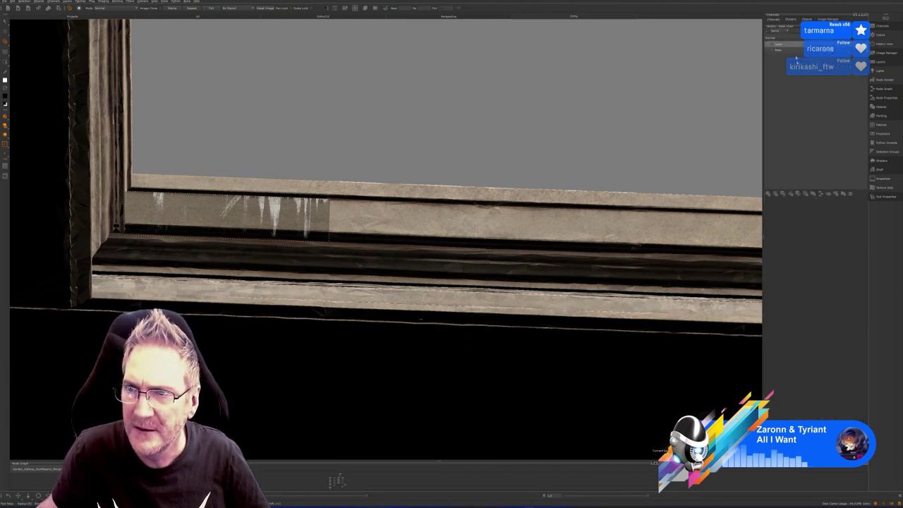
pyautogui.moveTo(160, 197)
pyautogui.mouseDown()
pyautogui.moveTo(156, 208)
pyautogui.moveTo(151, 197)
pyautogui.moveTo(162, 210)
pyautogui.mouseUp()
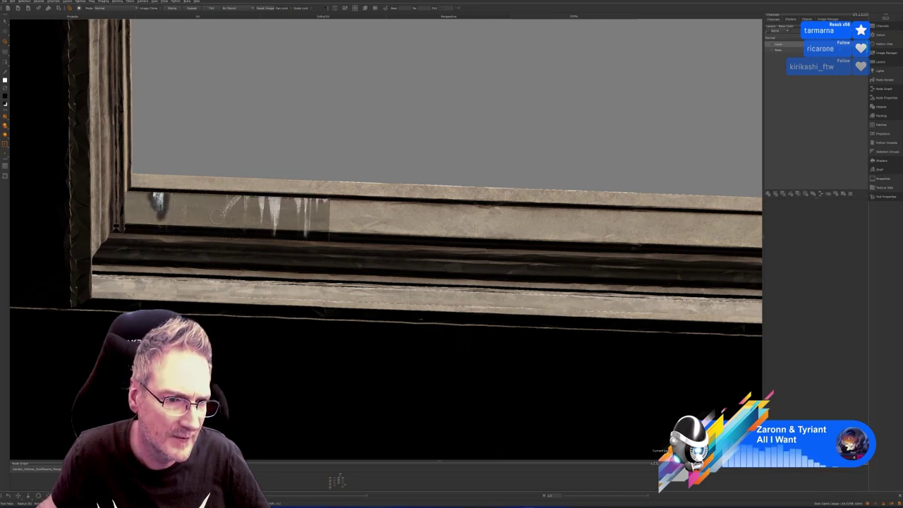
pyautogui.moveTo(220, 214)
pyautogui.mouseDown()
pyautogui.moveTo(243, 199)
pyautogui.moveTo(245, 224)
pyautogui.moveTo(246, 207)
pyautogui.mouseUp()
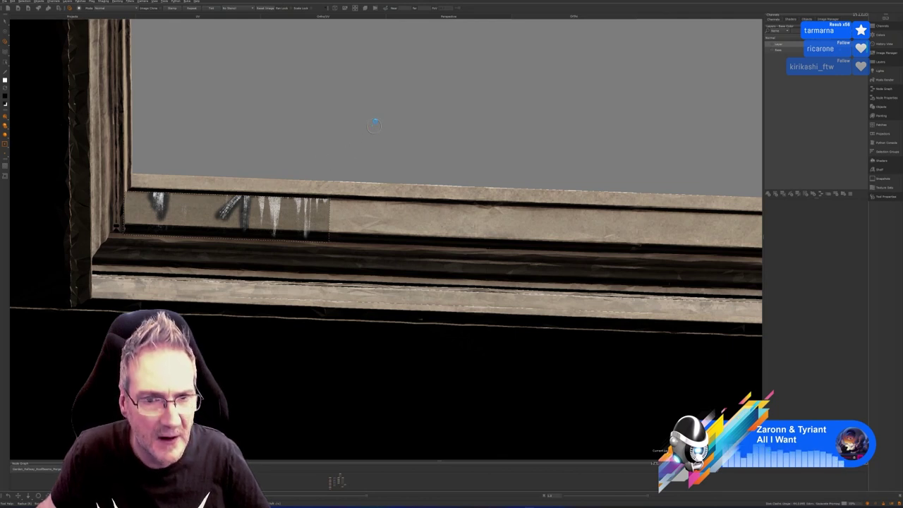
# Undo the painted drip strokes on the moulding's flat band.
pyautogui.hotkey('ctrl', 'z')
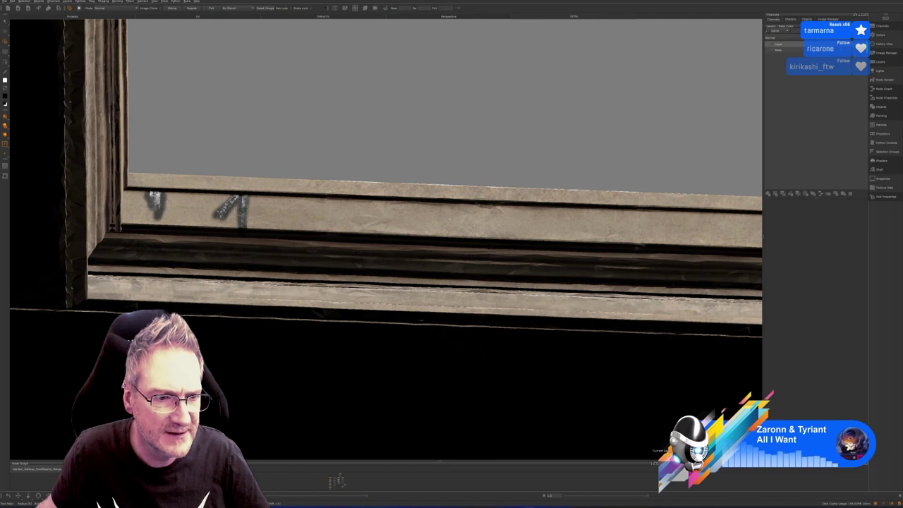
pyautogui.hotkey('ctrl', 'shift', 'z')
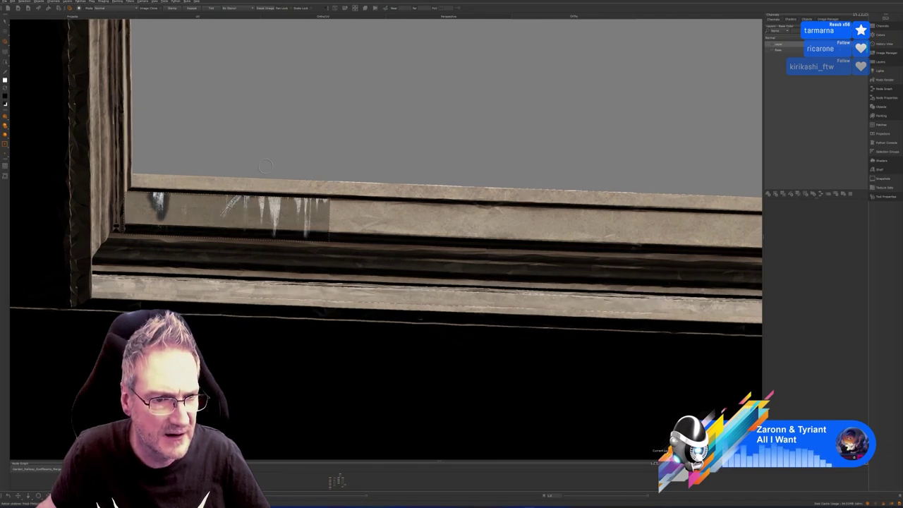
pyautogui.hotkey('ctrl', 'z')
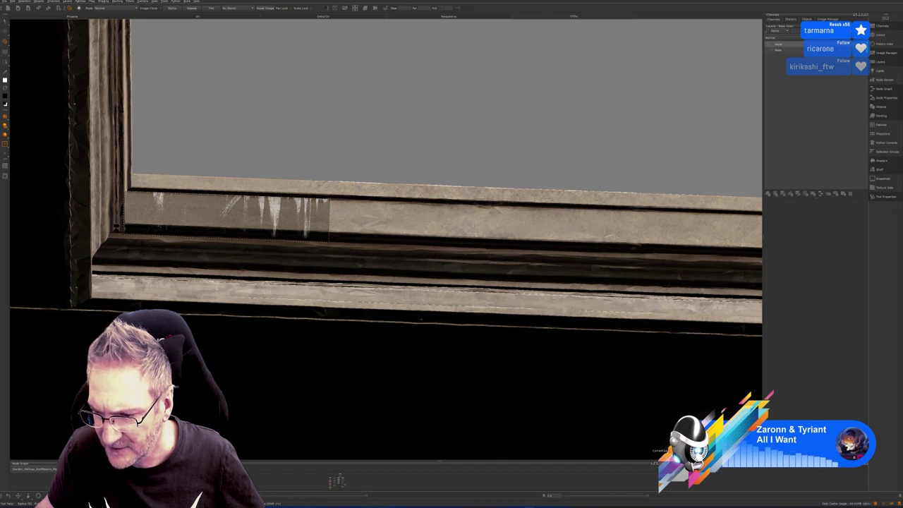
# Examine the painting and projection settings, including the Edge Mask options, and the Paint Through tool properties.
pyautogui.click(881, 115)
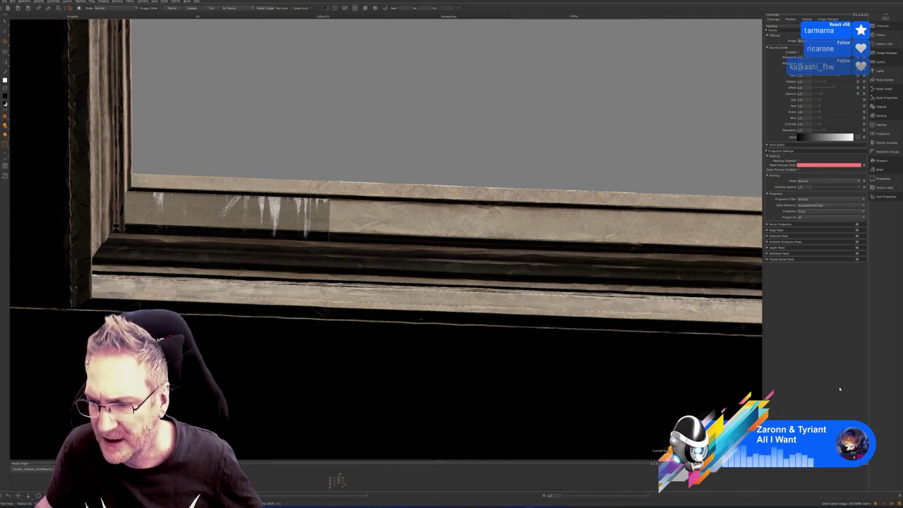
pyautogui.click(826, 457)
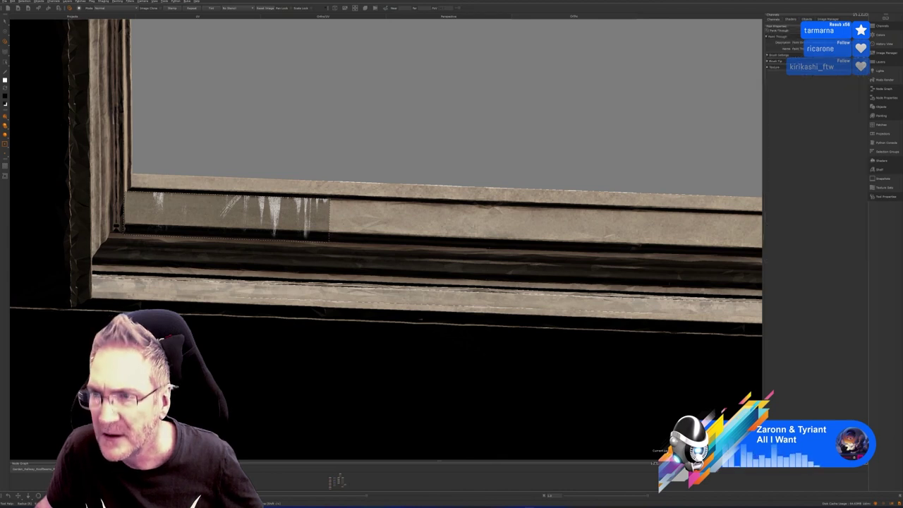
pyautogui.press('p')
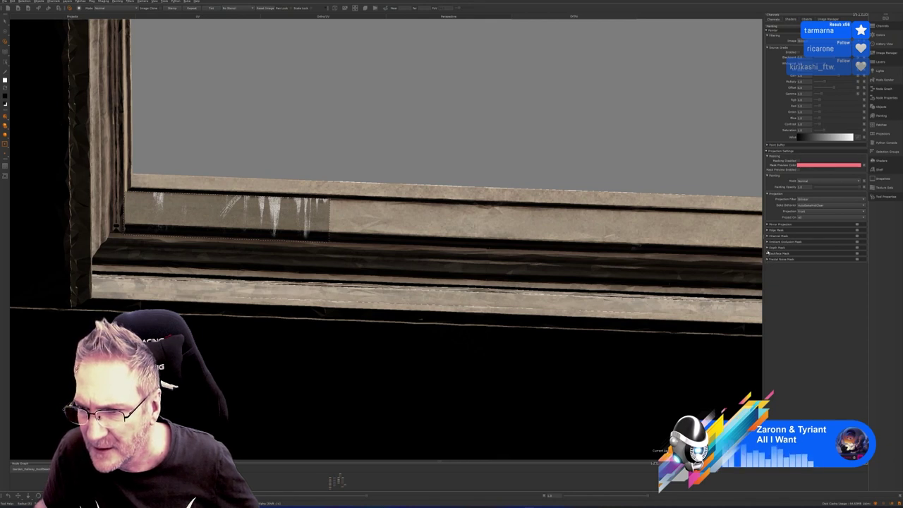
pyautogui.click(768, 231)
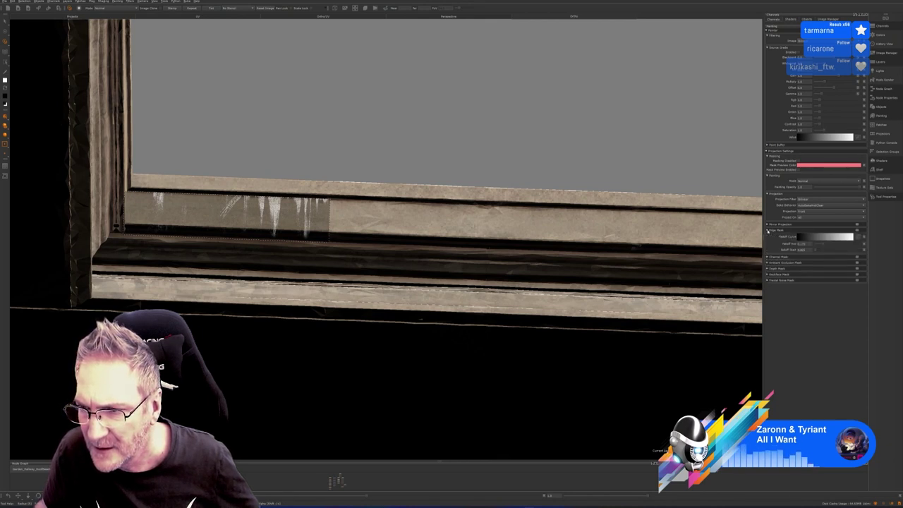
pyautogui.click(767, 231)
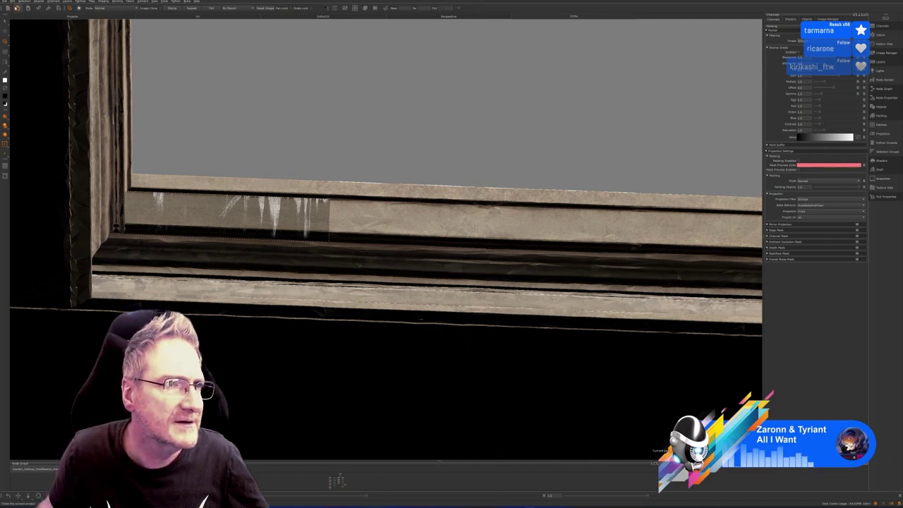
# Examine the Misc and Painting preferences and look through the remaining preference categories for a projection-related option.
pyautogui.click(11, 3)
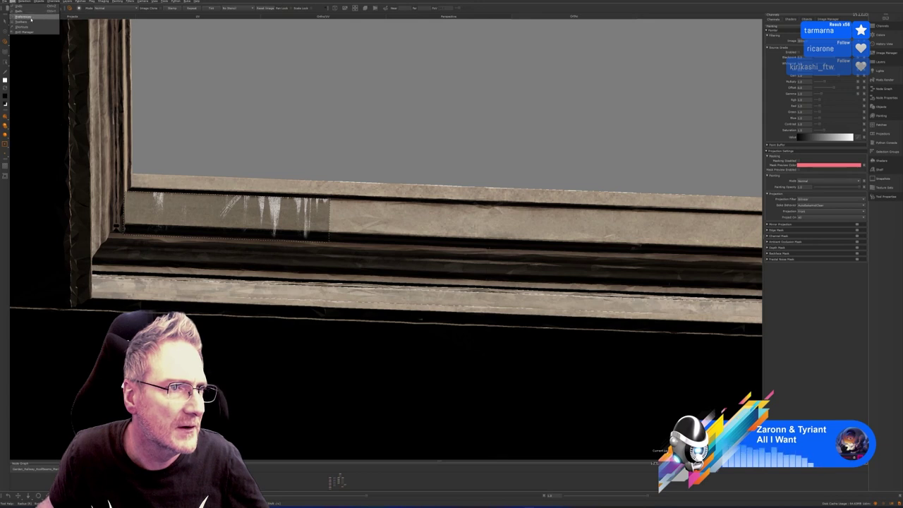
pyautogui.click(30, 17)
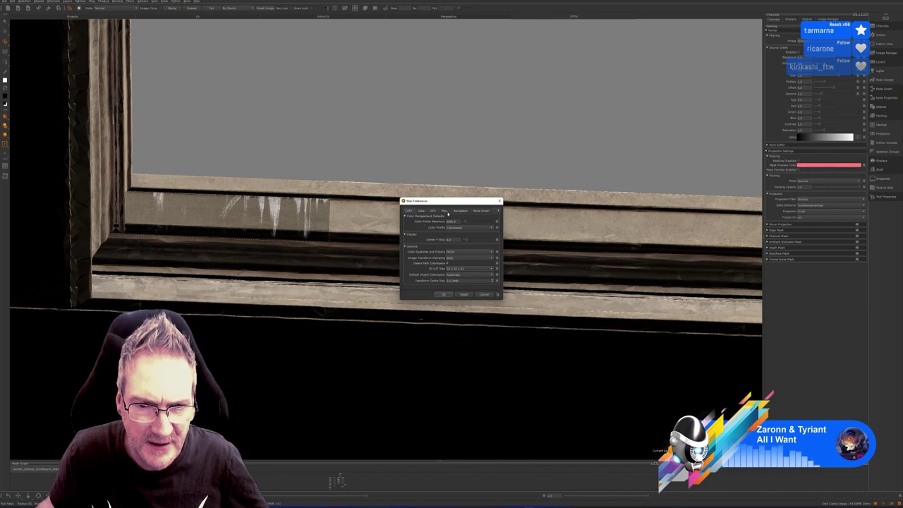
pyautogui.click(444, 211)
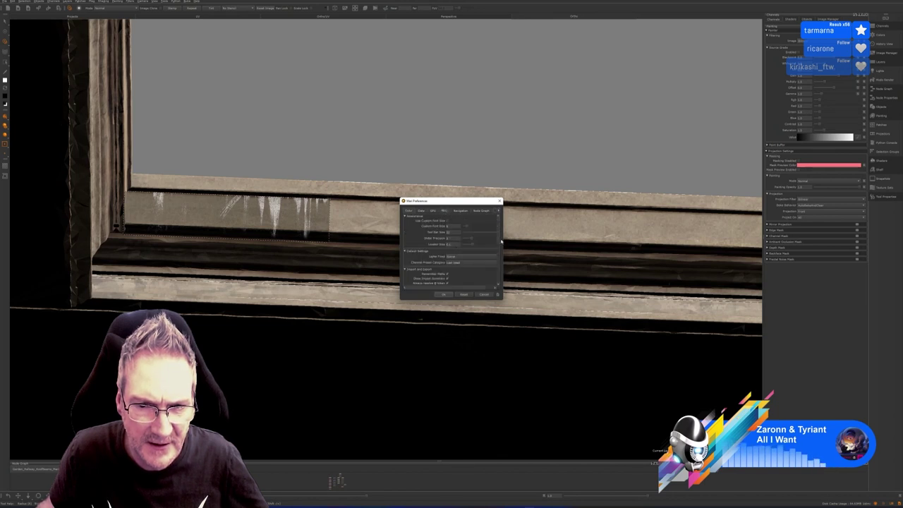
pyautogui.scroll(-6, 496, 263)
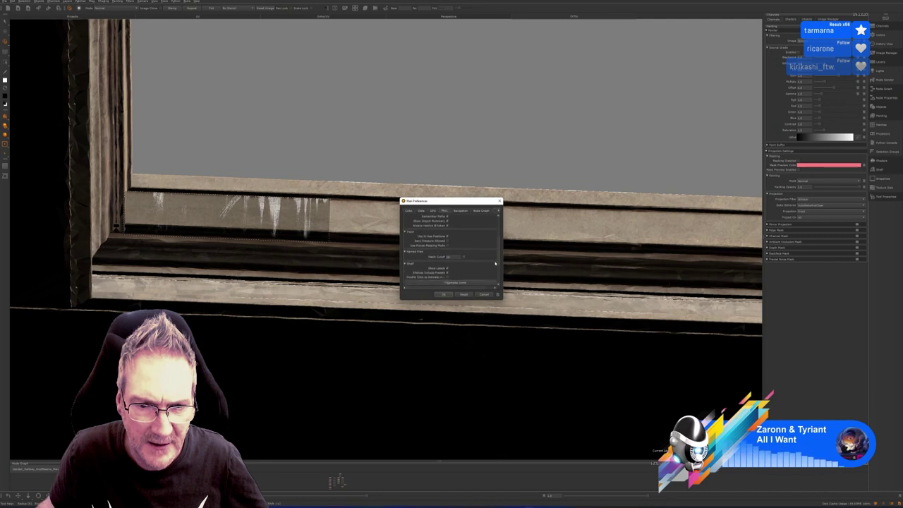
pyautogui.scroll(-5, 495, 263)
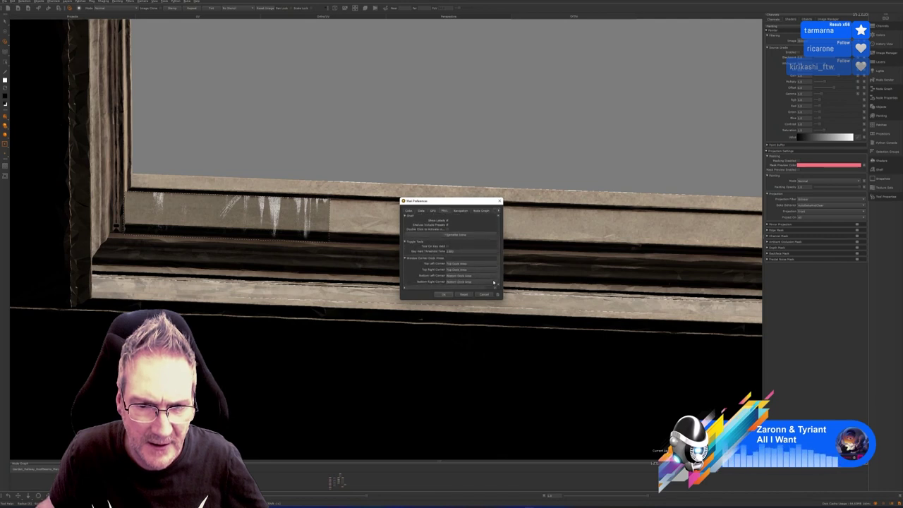
pyautogui.scroll(11, 494, 282)
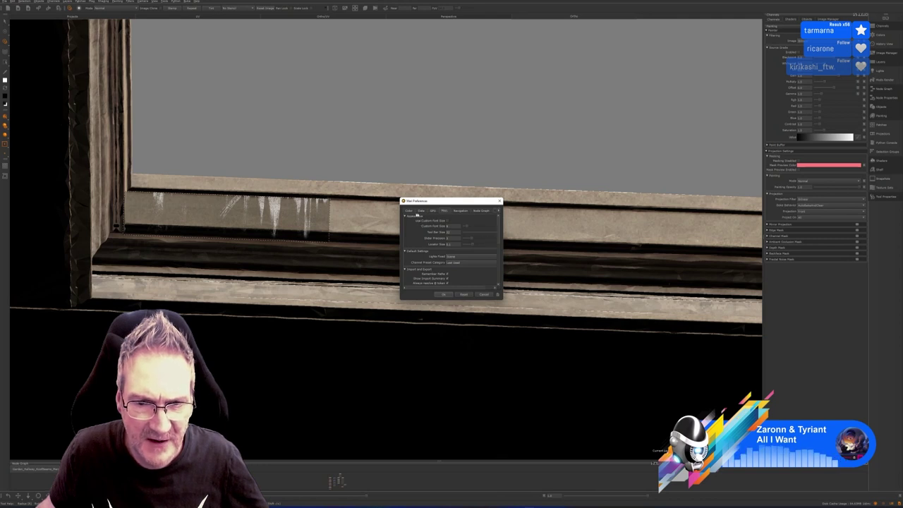
pyautogui.click(499, 211)
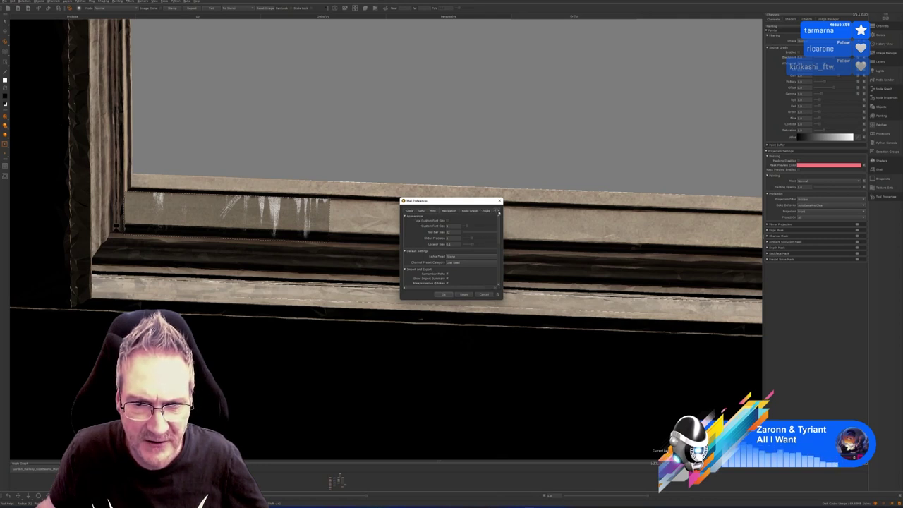
pyautogui.click(499, 211)
pyautogui.click(499, 211)
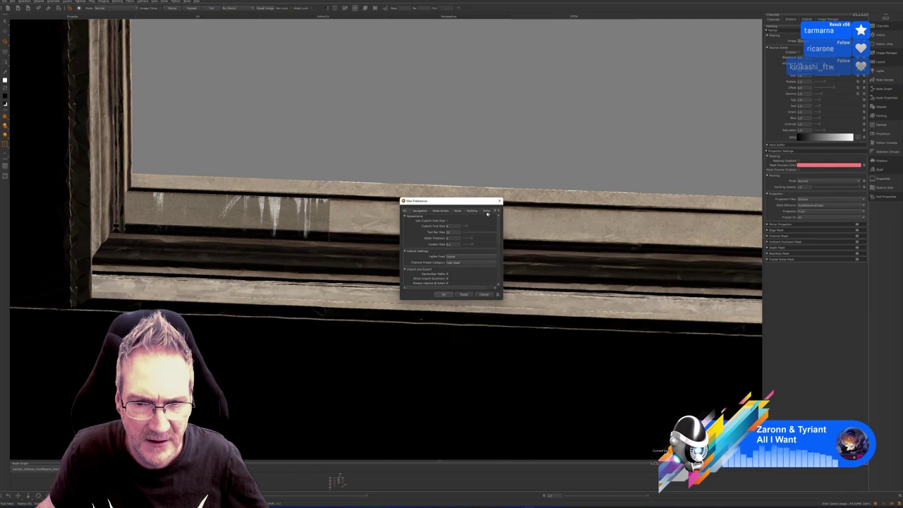
pyautogui.click(472, 211)
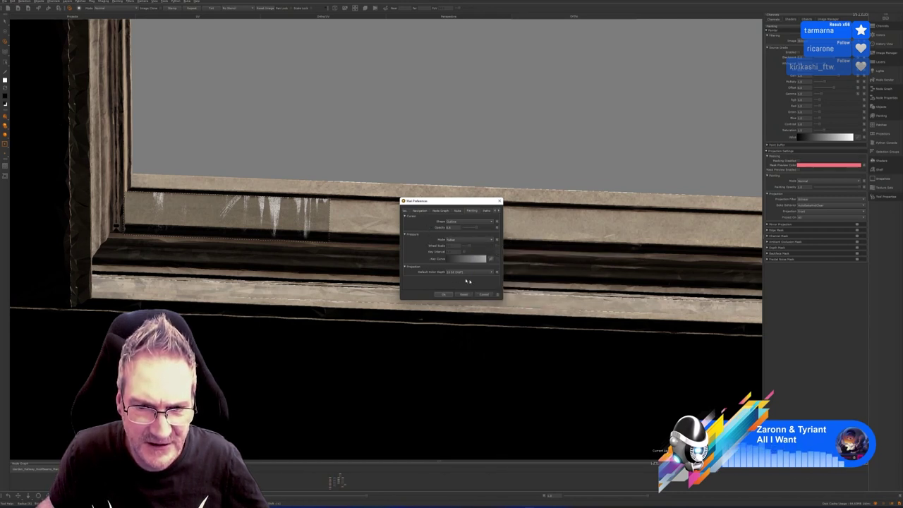
pyautogui.click(499, 211)
pyautogui.click(499, 211)
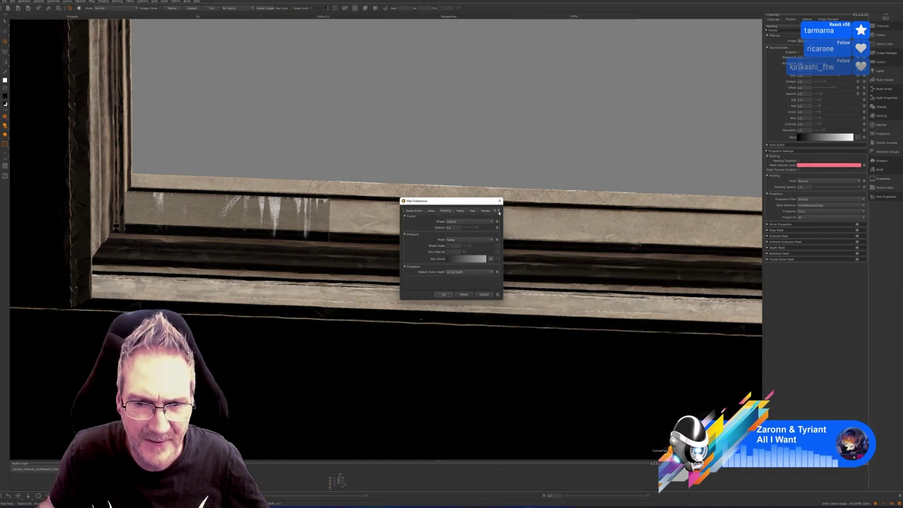
pyautogui.click(499, 211)
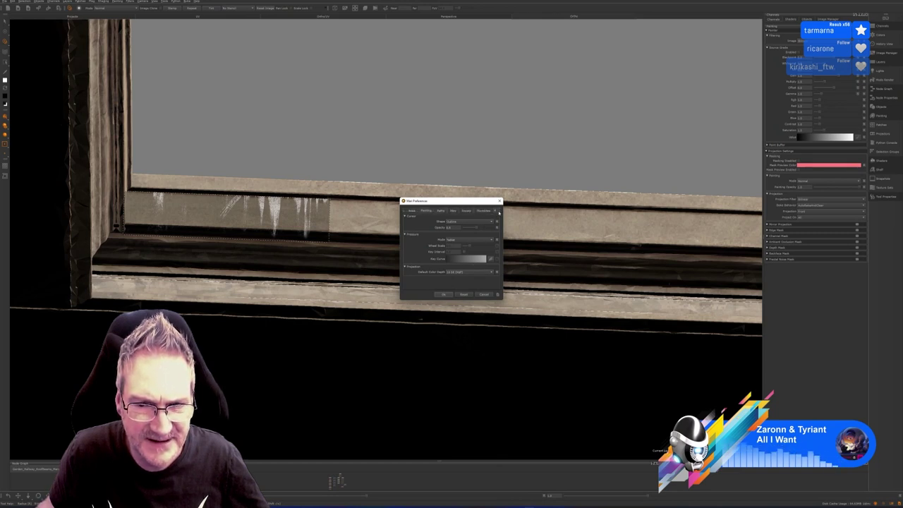
pyautogui.click(499, 211)
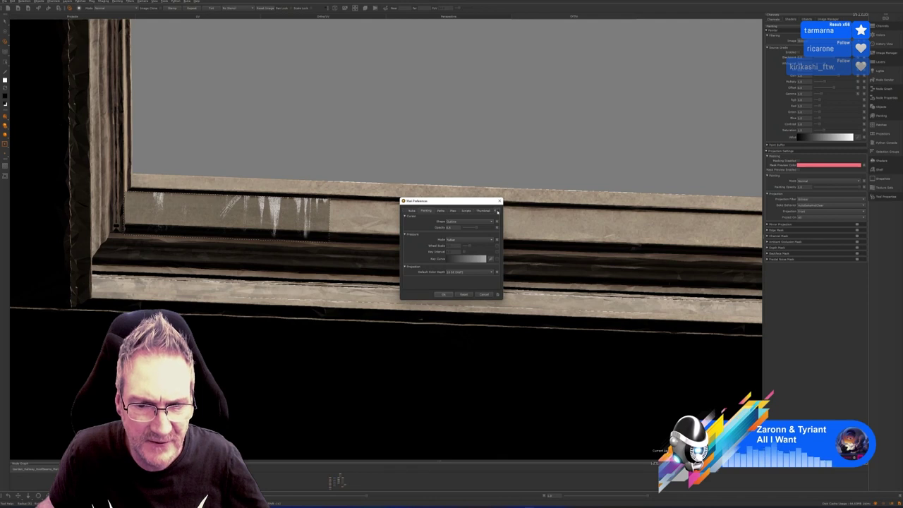
pyautogui.click(499, 201)
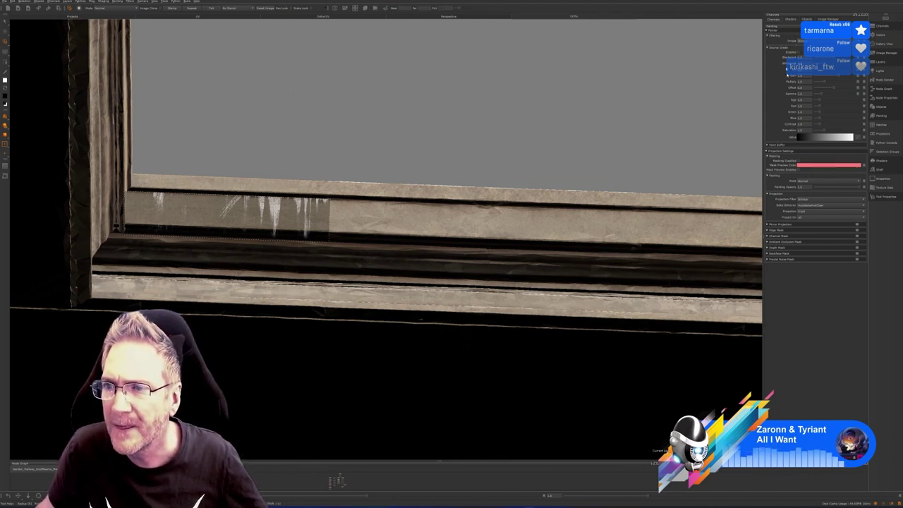
# Choose a larger Buffer Size in the paint buffer settings and undo the test paint on the moulding's flat band.
pyautogui.click(881, 62)
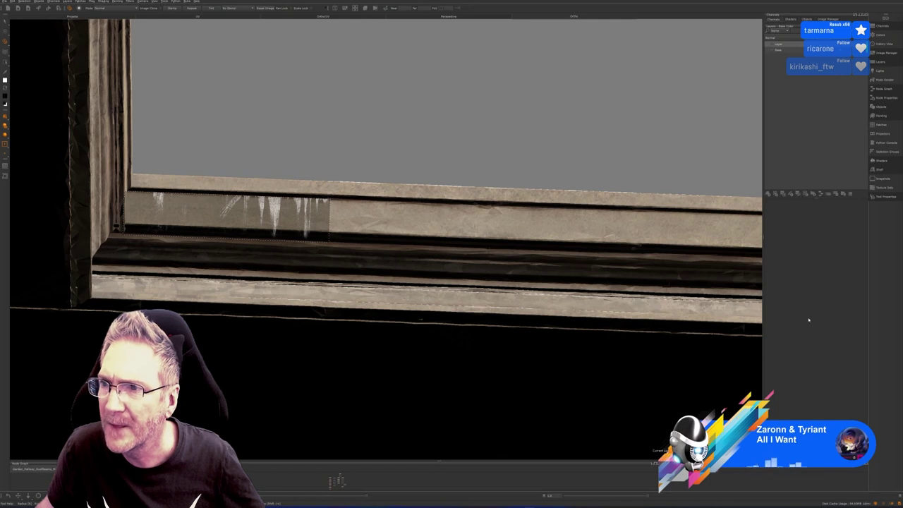
pyautogui.click(881, 115)
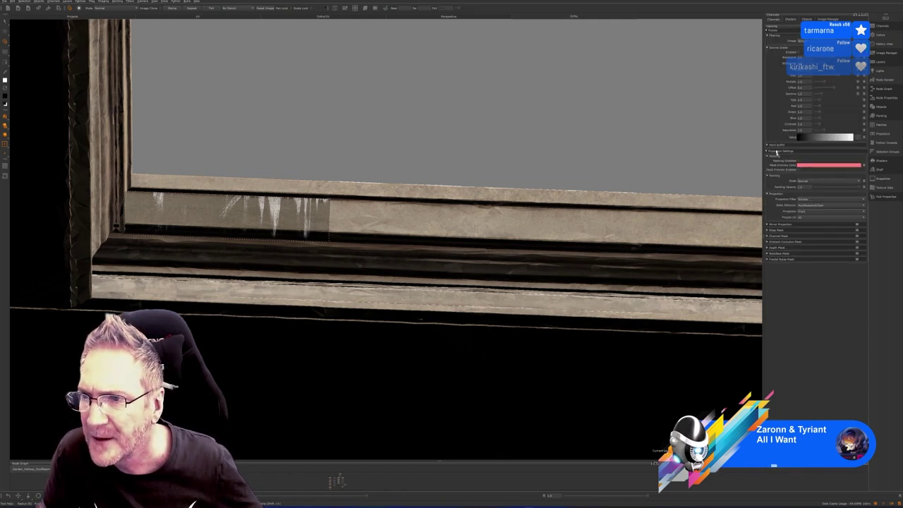
pyautogui.click(769, 144)
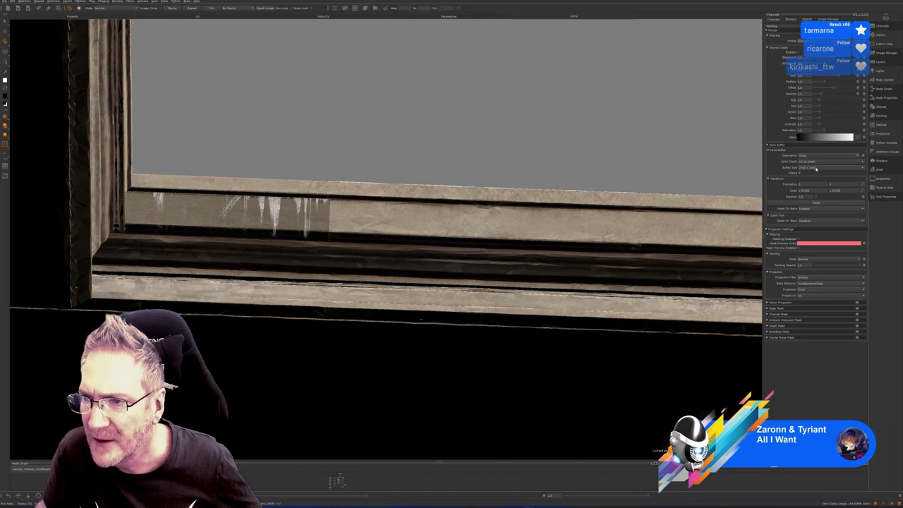
pyautogui.click(860, 169)
pyautogui.click(832, 174)
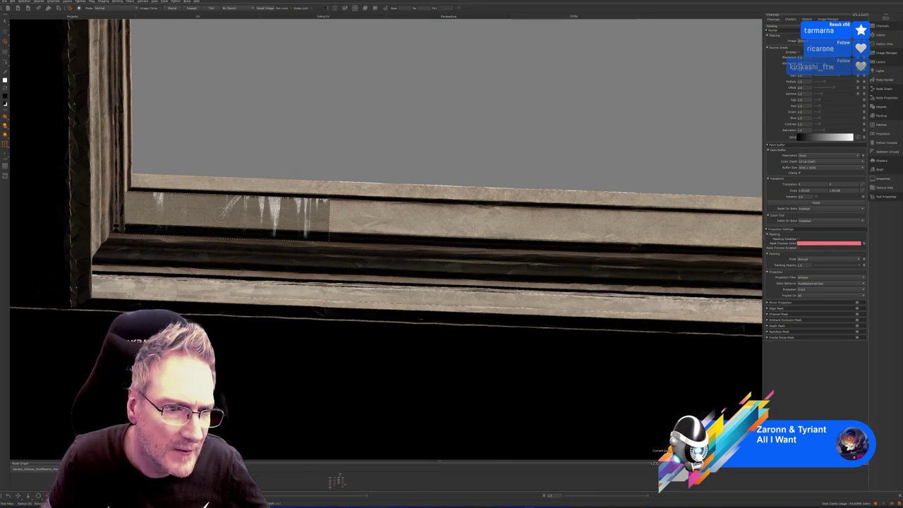
pyautogui.press('BackSpace')
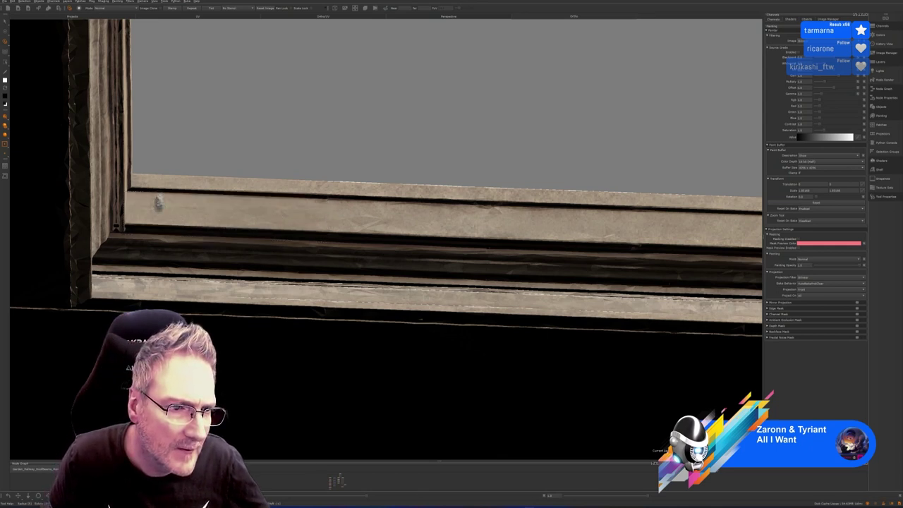
pyautogui.hotkey('ctrl', 'z')
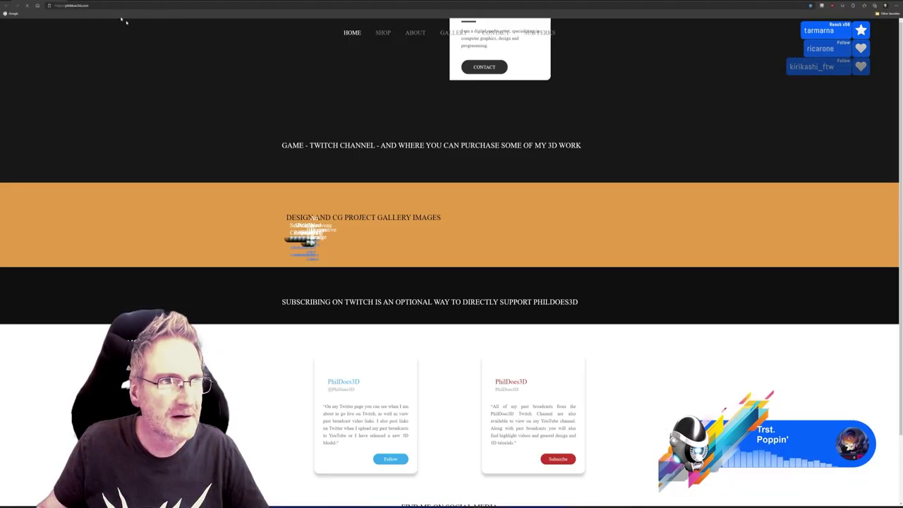
# Switch to the web browser, search Google for "mari" and open Foundry's Mari product page.
pyautogui.click(14, 15)
pyautogui.click(11, 13)
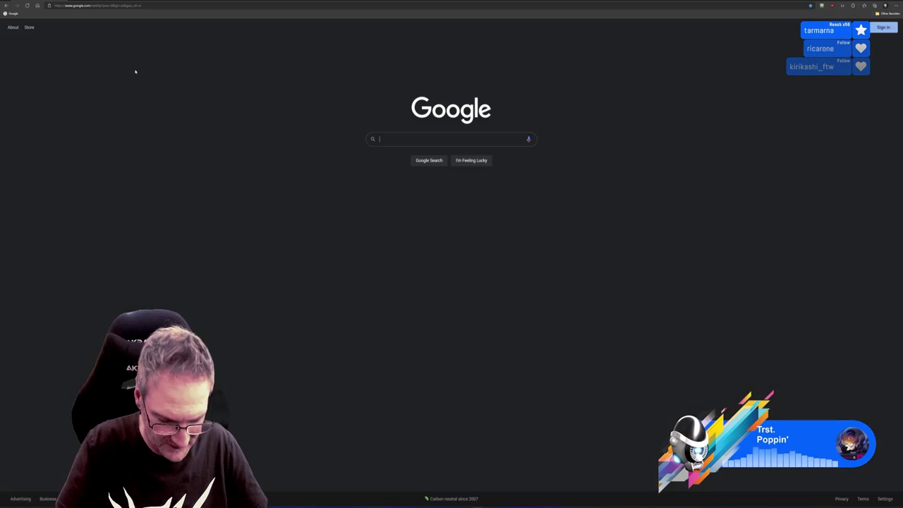
pyautogui.write('mari')
pyautogui.press('Return')
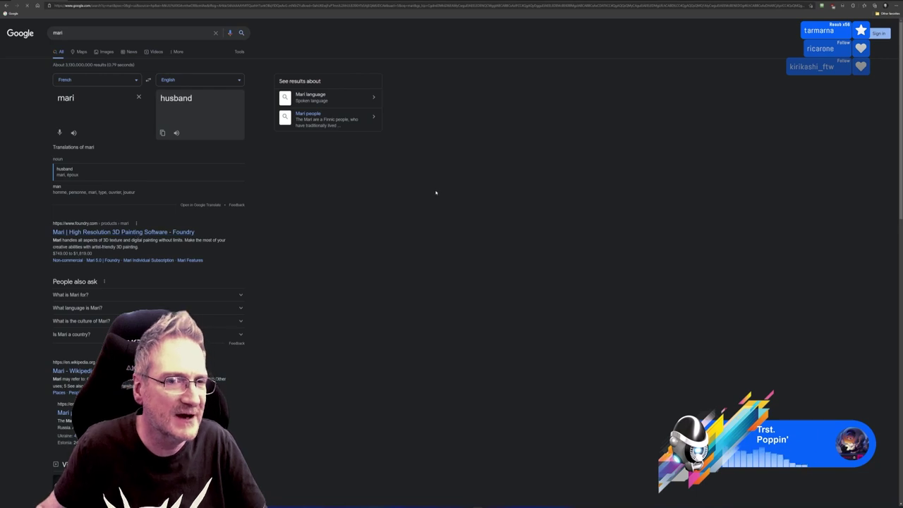
pyautogui.click(131, 6)
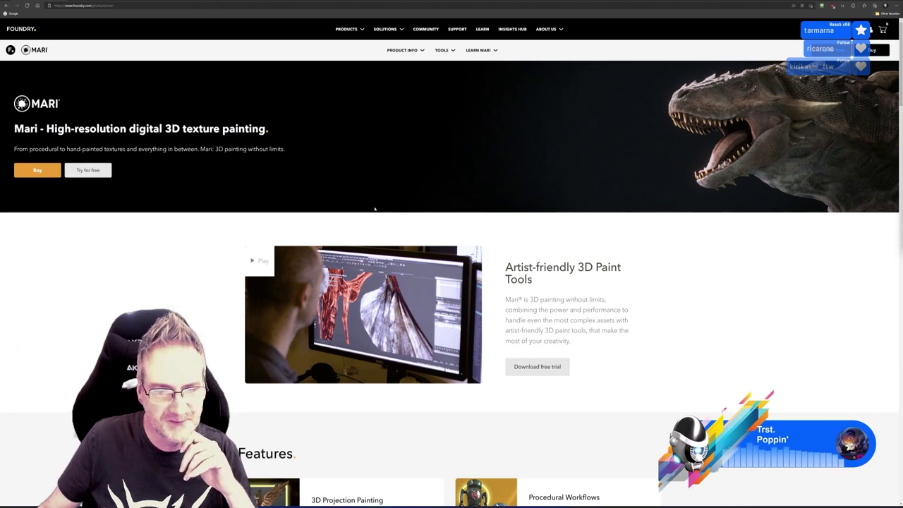
# Look through the features, benefits, Mari 5.0 news and #MADEWITHMARI gallery on the product page.
pyautogui.scroll(-3, 374, 212)
pyautogui.scroll(-1, 376, 219)
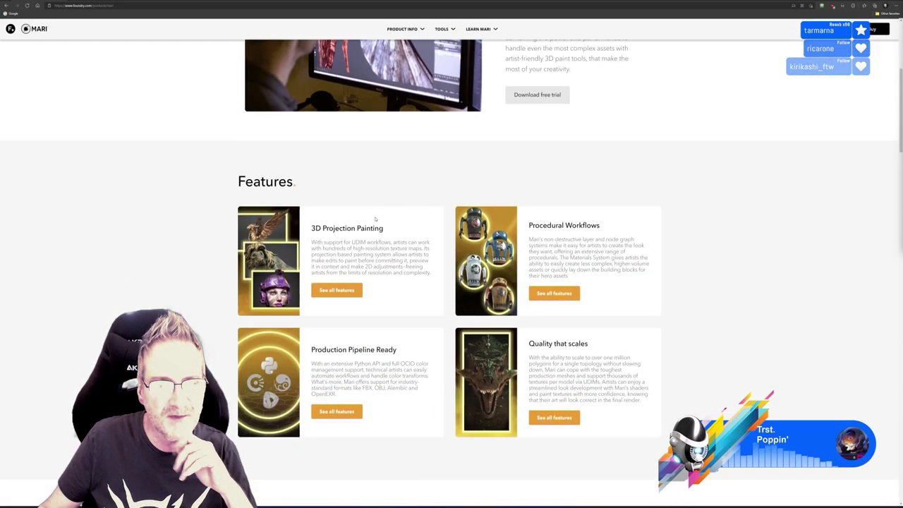
pyautogui.scroll(-5, 378, 249)
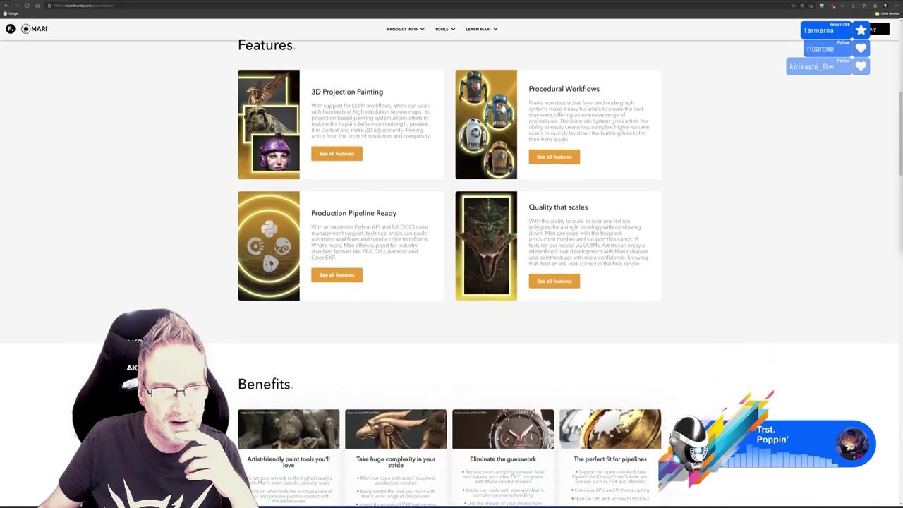
pyautogui.scroll(-2, 378, 251)
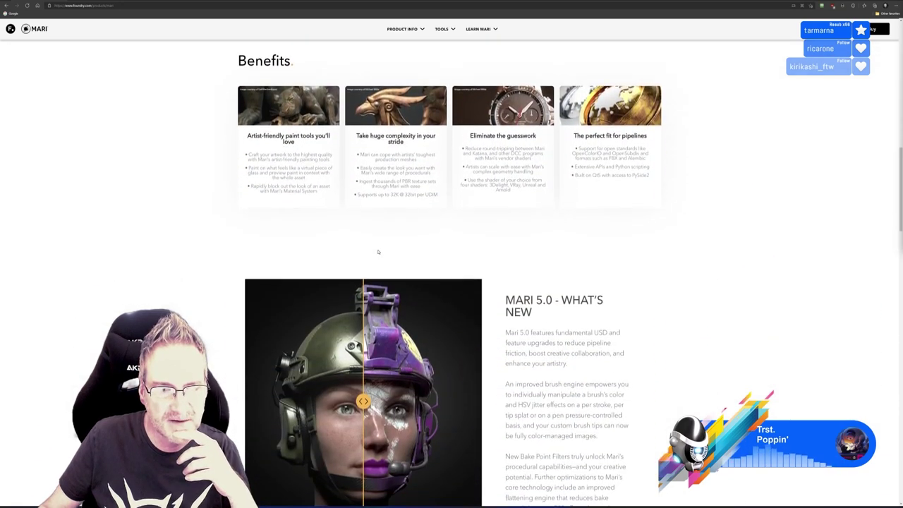
pyautogui.scroll(-8, 378, 252)
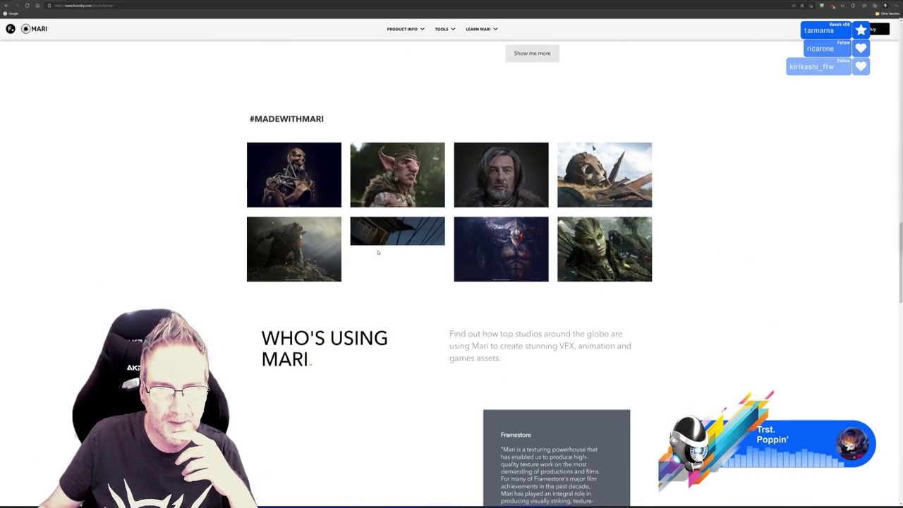
# Review the buy, rent and subscription prices in the Pricing section, highlighting the purchase and monthly amounts.
pyautogui.scroll(-9, 379, 252)
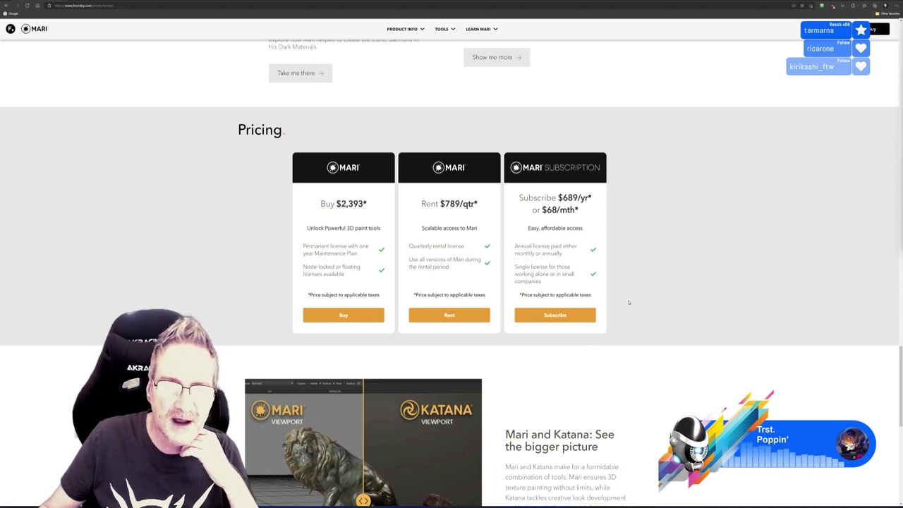
pyautogui.scroll(-1, 629, 302)
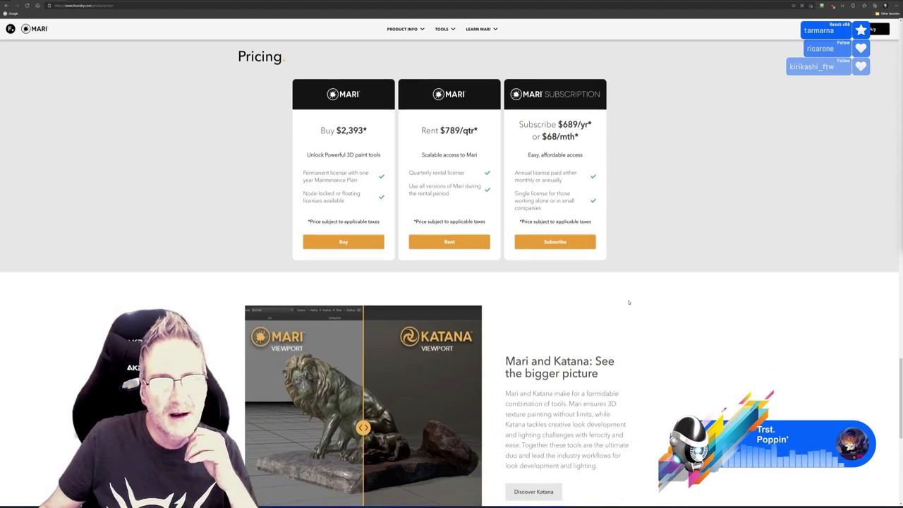
pyautogui.scroll(-2, 629, 299)
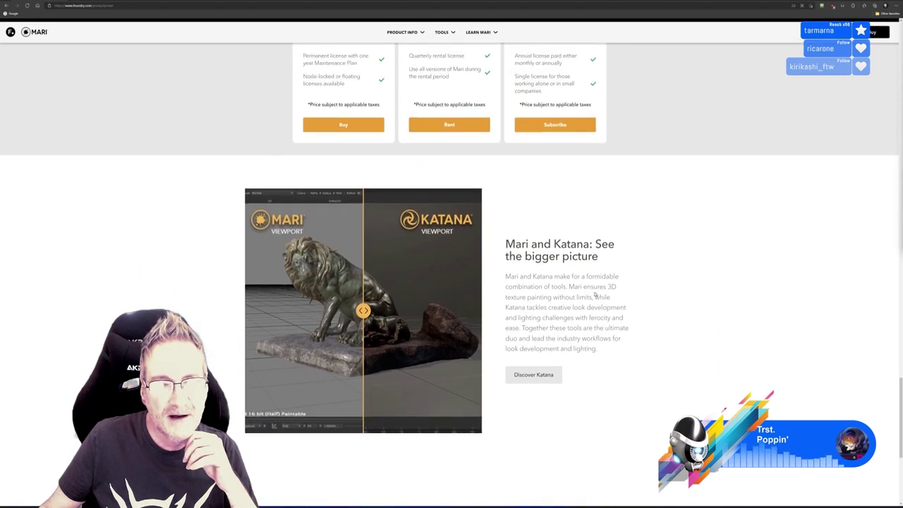
pyautogui.scroll(2, 595, 295)
pyautogui.moveTo(337, 131); pyautogui.dragTo(367, 131)
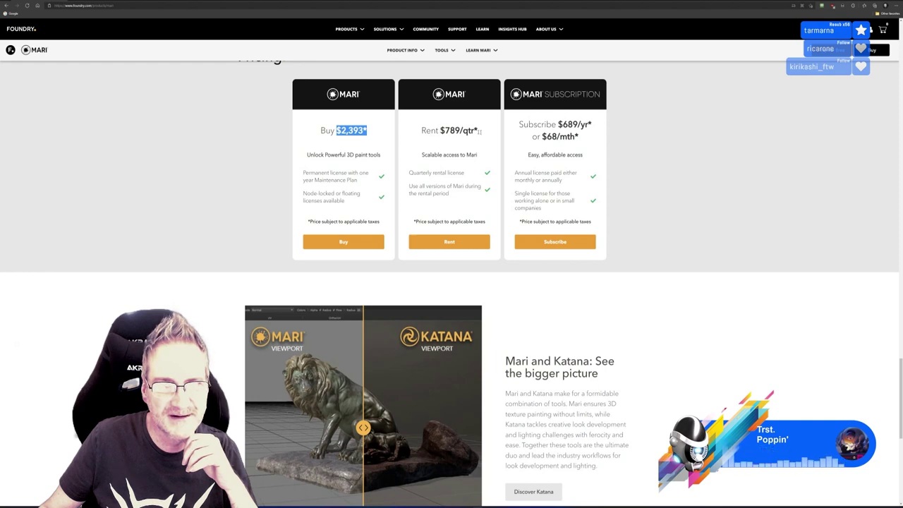
pyautogui.doubleClick(553, 136)
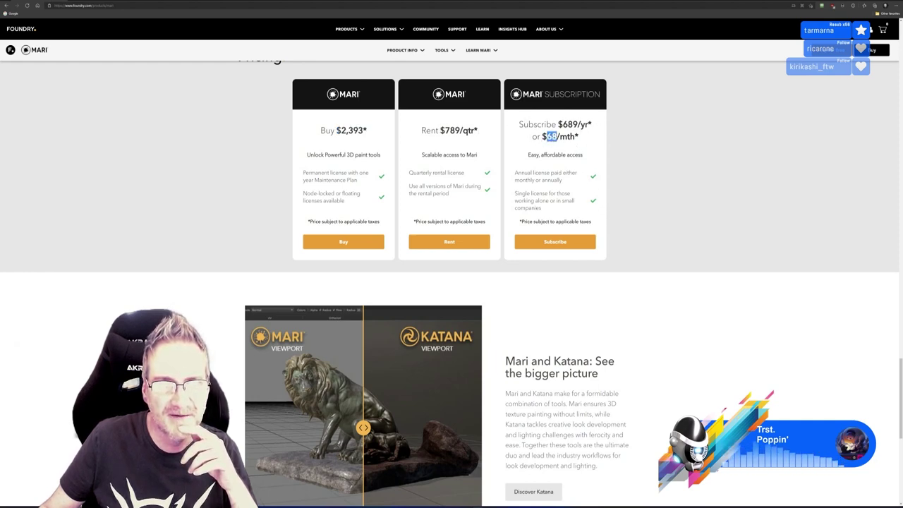
pyautogui.scroll(-5, 645, 218)
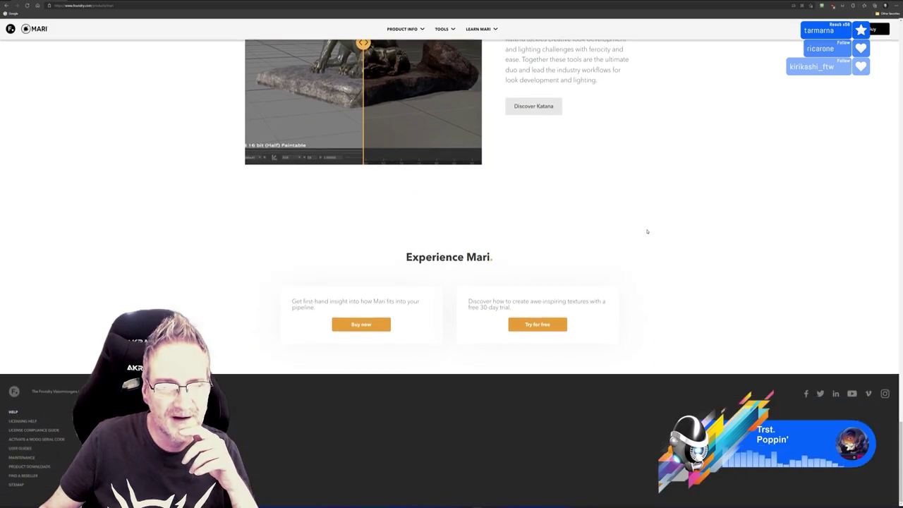
pyautogui.scroll(10, 648, 233)
pyautogui.scroll(15, 650, 235)
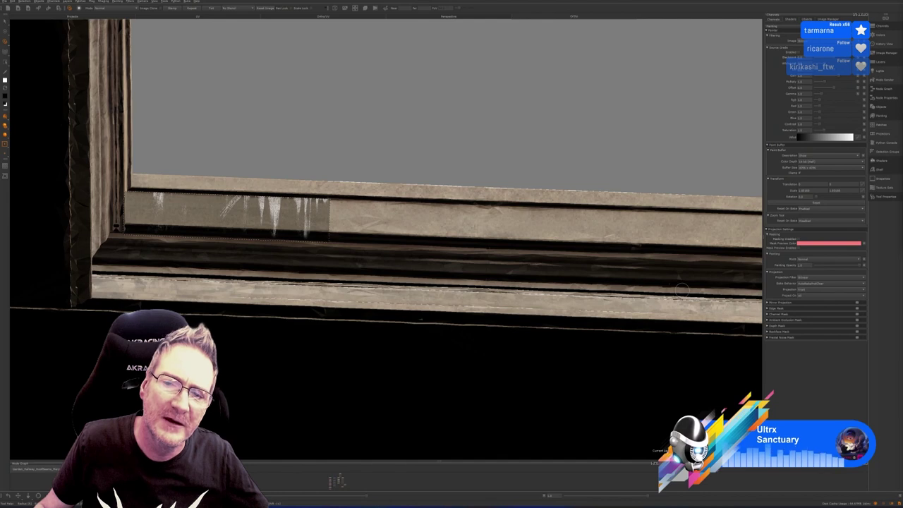
# Return to Mari, undo the last paint on the flat band and bring the whole beam frame into view.
pyautogui.hotkey('ctrl', 'z')
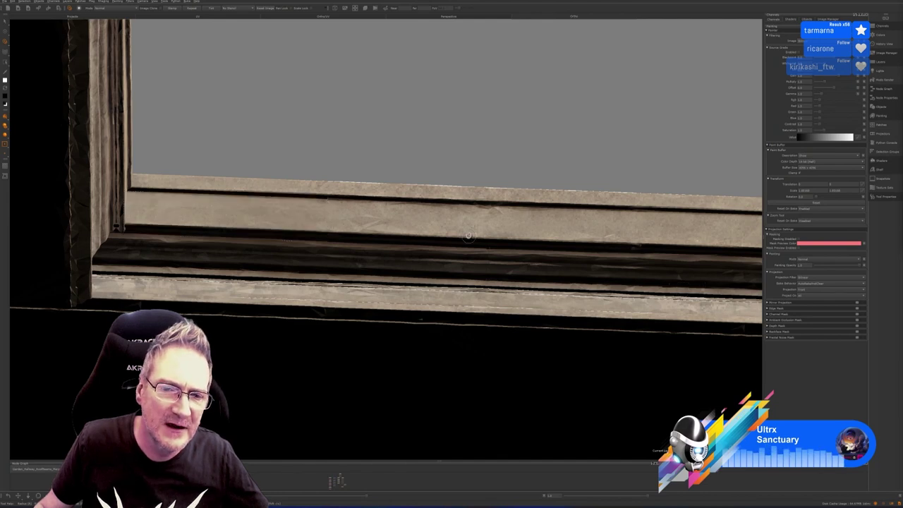
pyautogui.keyDown('alt'); pyautogui.moveTo(469, 237); pyautogui.dragTo(311, 237, button='right'); pyautogui.keyUp('alt')
pyautogui.moveTo(387, 232)
pyautogui.mouseDown(button='middle')
pyautogui.moveTo(405, 292)
pyautogui.moveTo(387, 237)
pyautogui.mouseUp(button='middle')
pyautogui.press('o')
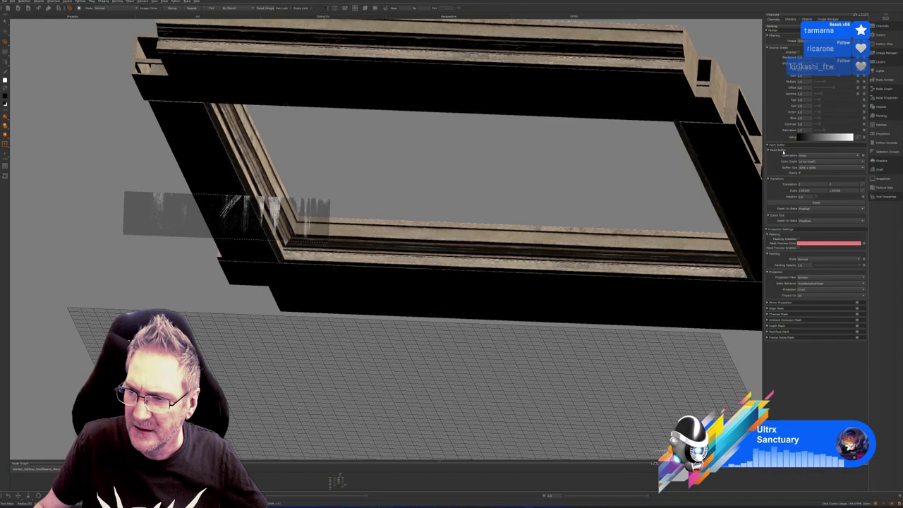
# Try painting a drip through the image onto the beam's flat band near the inner corner.
pyautogui.keyDown('alt'); pyautogui.moveTo(416, 247); pyautogui.dragTo(555, 272, button='right'); pyautogui.keyUp('alt')
pyautogui.keyDown('alt'); pyautogui.moveTo(515, 261); pyautogui.dragTo(484, 252); pyautogui.keyUp('alt')
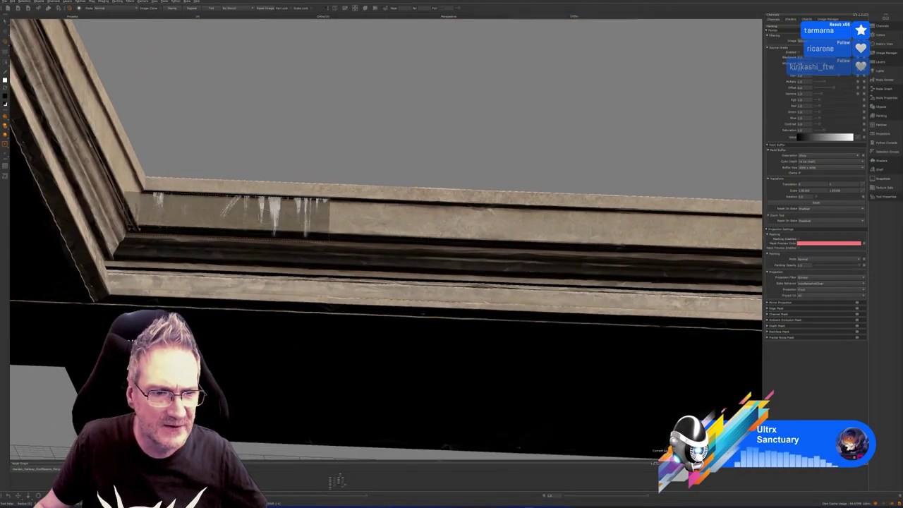
pyautogui.moveTo(276, 202)
pyautogui.mouseDown()
pyautogui.moveTo(273, 225)
pyautogui.moveTo(281, 205)
pyautogui.mouseUp()
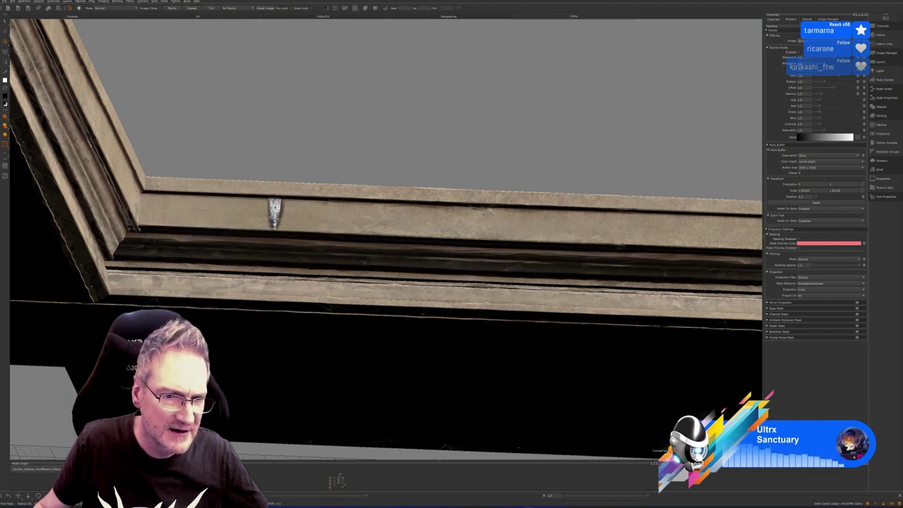
pyautogui.moveTo(274, 210); pyautogui.dragTo(274, 224)
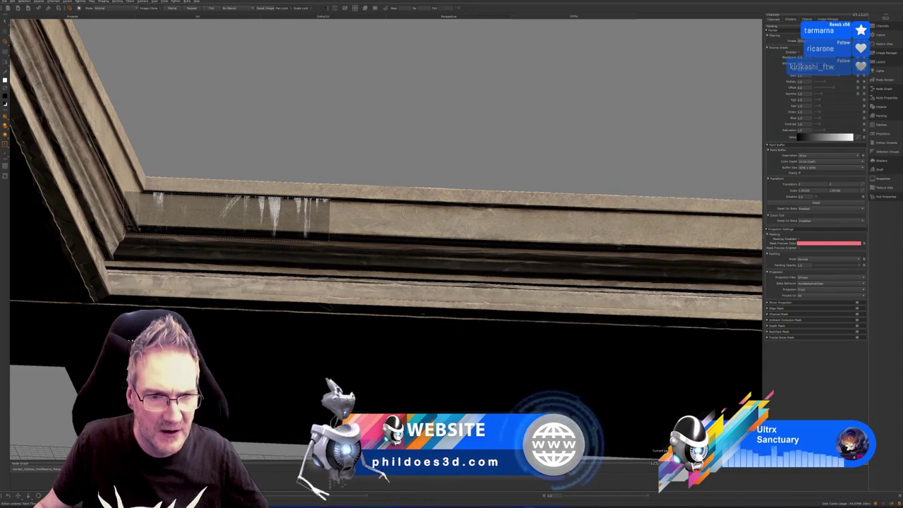
pyautogui.keyDown('alt'); pyautogui.moveTo(398, 173); pyautogui.dragTo(289, 182, button='right'); pyautogui.keyUp('alt')
pyautogui.keyDown('alt'); pyautogui.moveTo(289, 181); pyautogui.dragTo(399, 367); pyautogui.keyUp('alt')
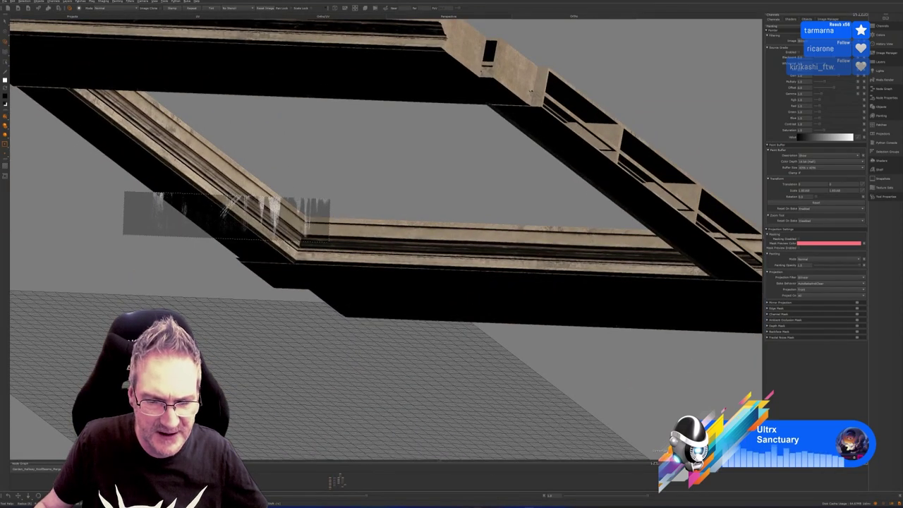
# Switch to the web browser and search Google for "mari projection low res".
pyautogui.hotkey('alt', 'Tab')
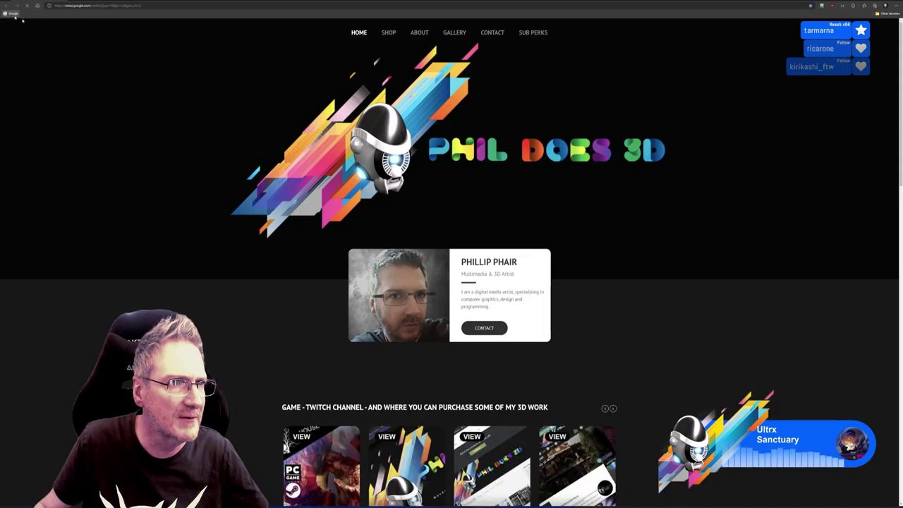
pyautogui.click(10, 13)
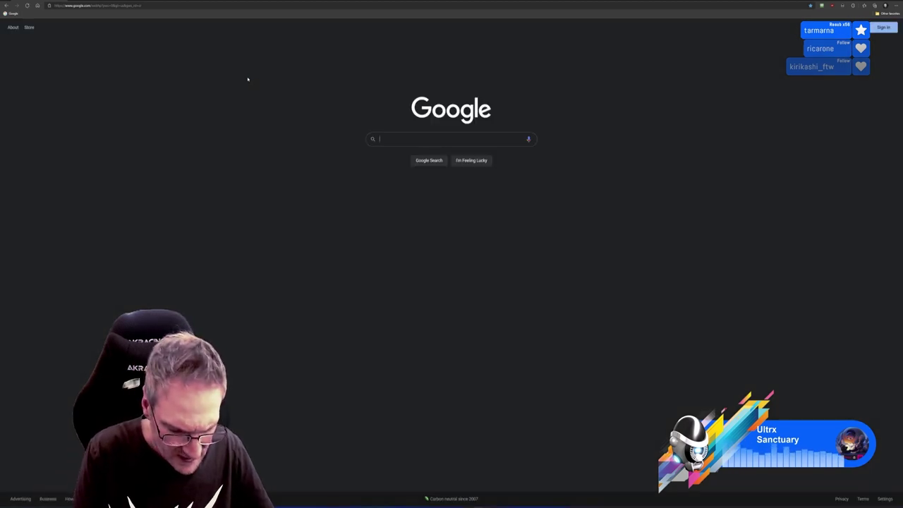
pyautogui.write('mari')
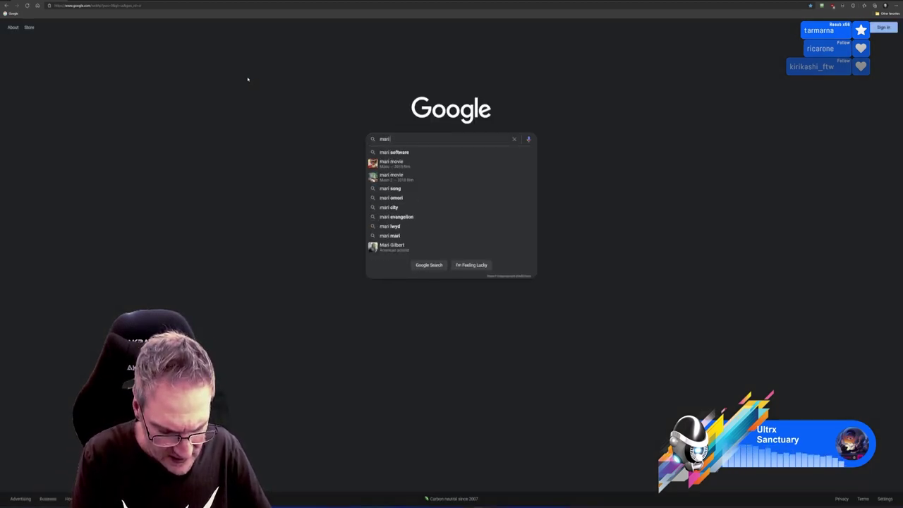
pyautogui.write(' pro')
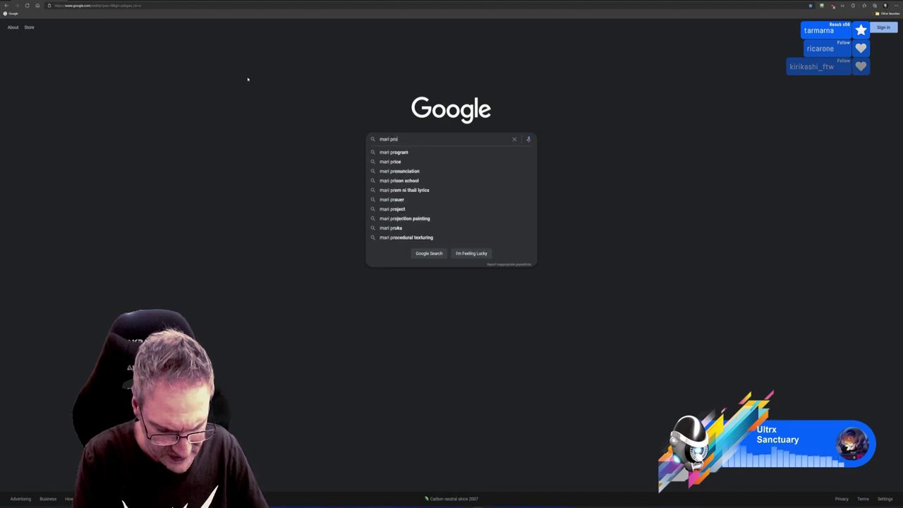
pyautogui.write('jection low res')
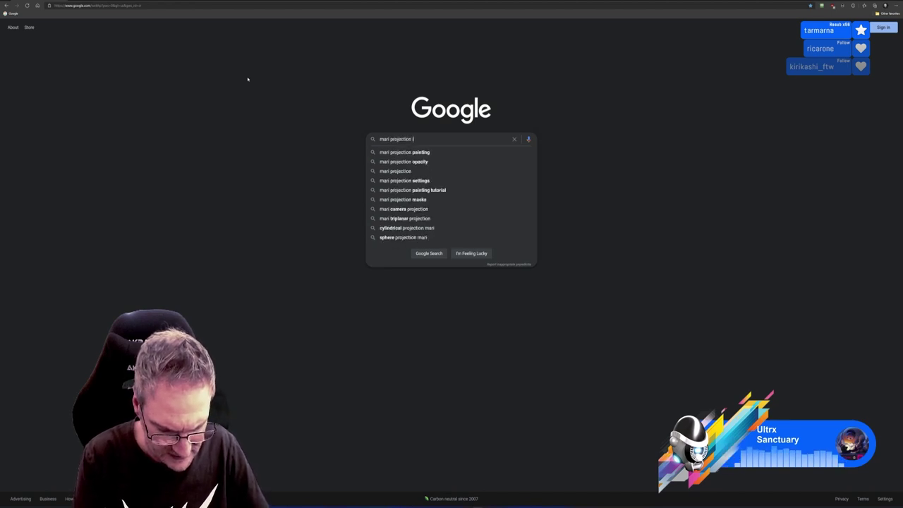
pyautogui.press('Return')
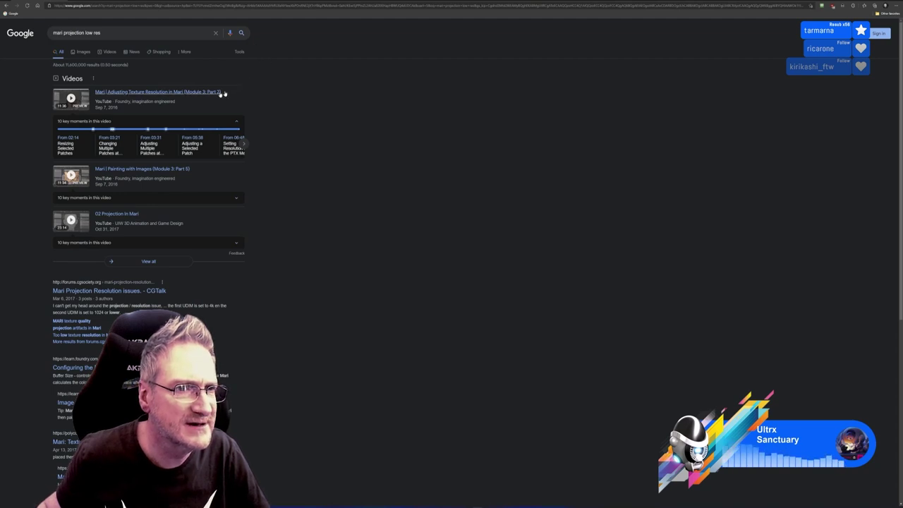
# Open the Adjusting Texture Resolution in Mari video and the CGTalk thread on projection resolution in new tabs, and read the thread.
pyautogui.rightClick(190, 92)
pyautogui.click(194, 95)
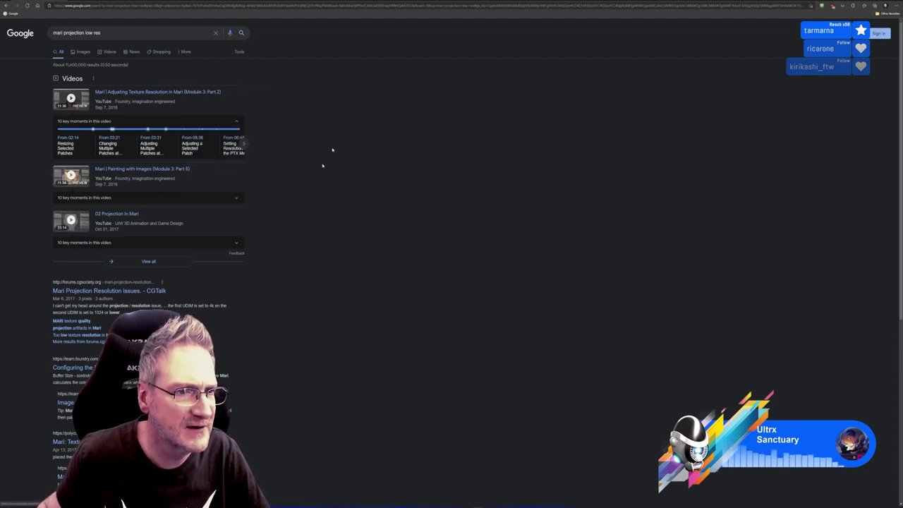
pyautogui.rightClick(134, 291)
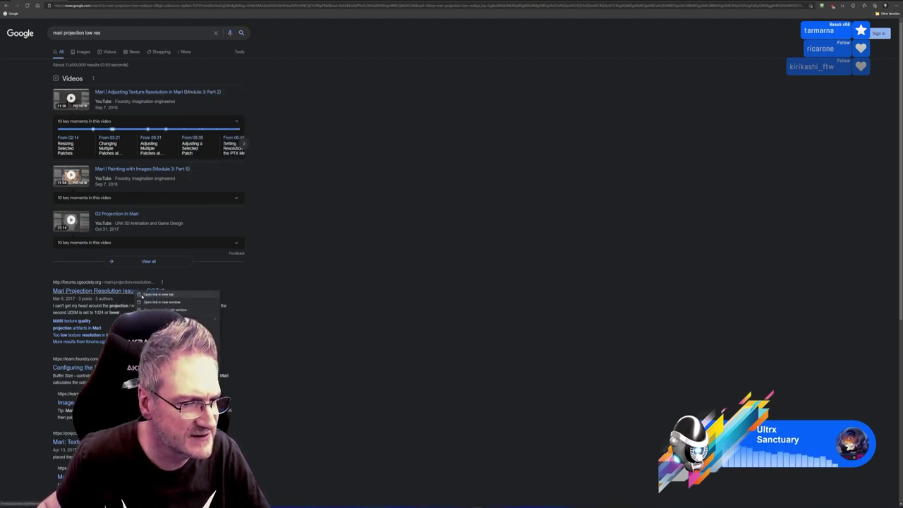
pyautogui.click(141, 295)
pyautogui.click(163, 1)
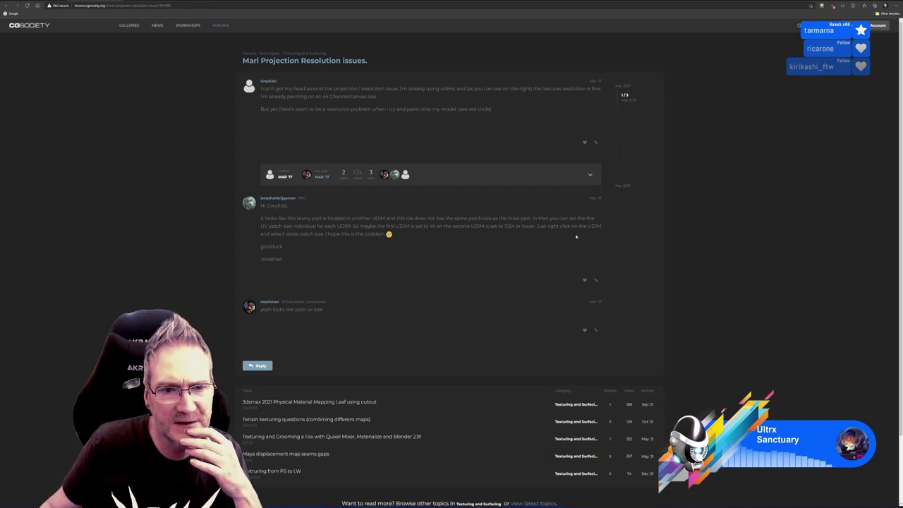
pyautogui.scroll(-1, 561, 241)
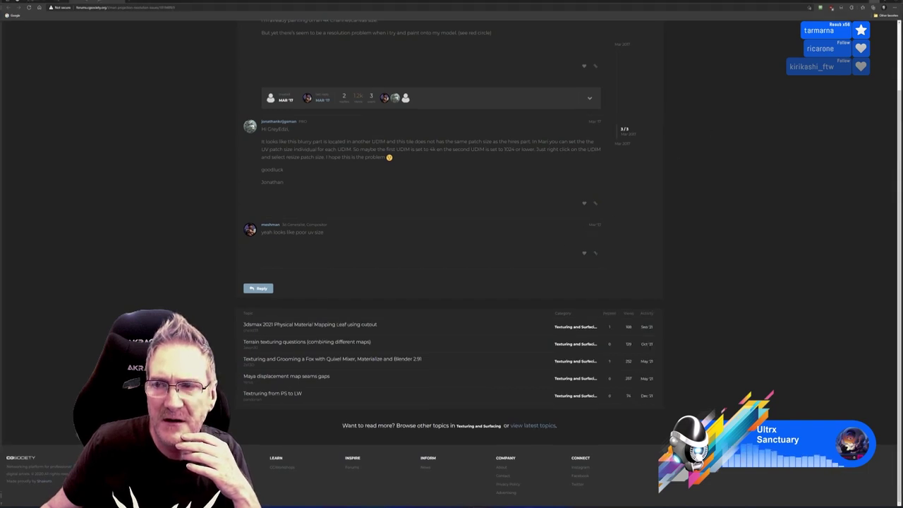
# Return to Mari, show the beams' UV layout and resize all patches to 16384 x 16384.
pyautogui.hotkey('alt', 'Tab')
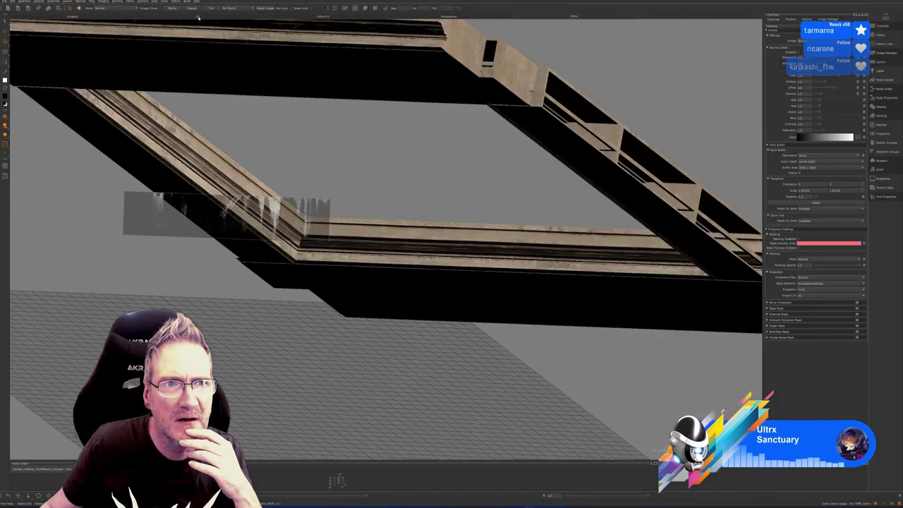
pyautogui.press('Tab')
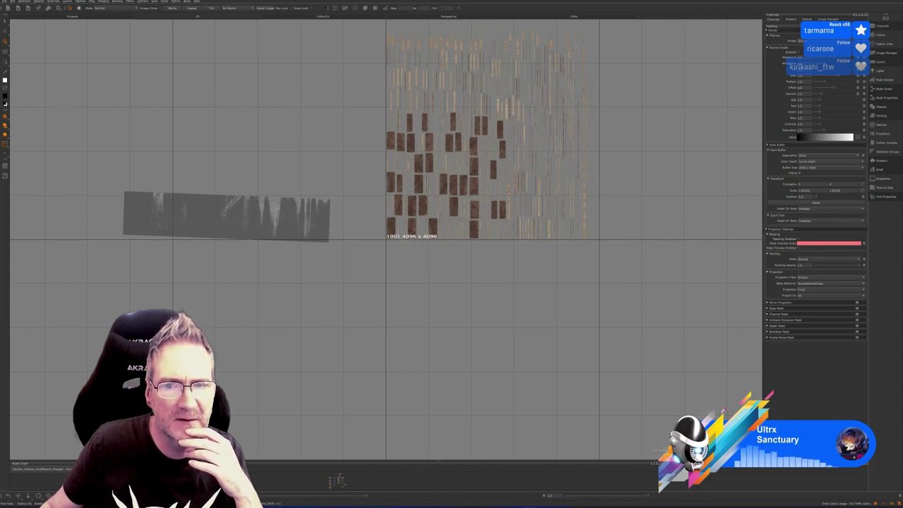
pyautogui.rightClick(453, 143)
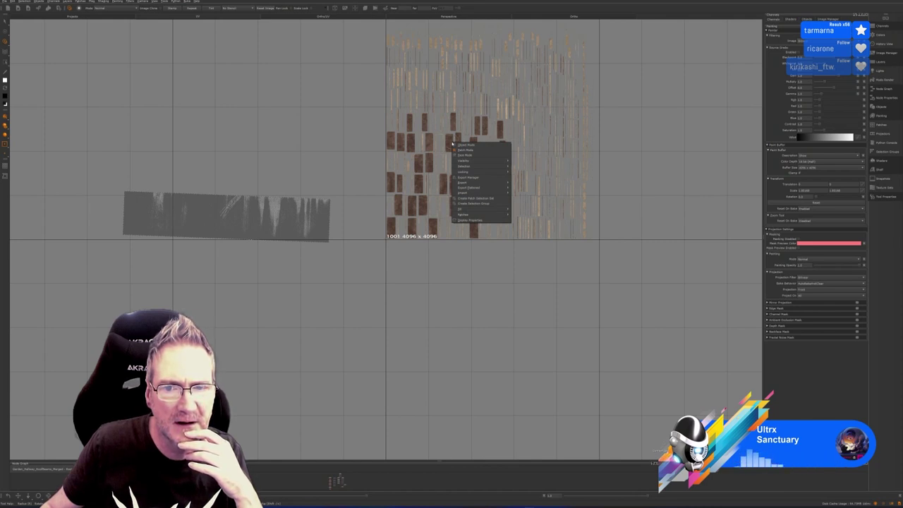
pyautogui.moveTo(492, 214)
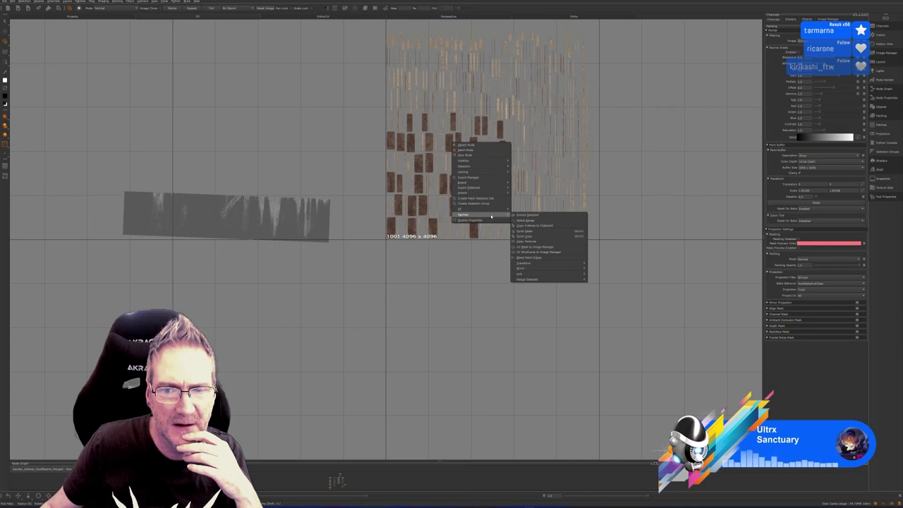
pyautogui.moveTo(542, 280)
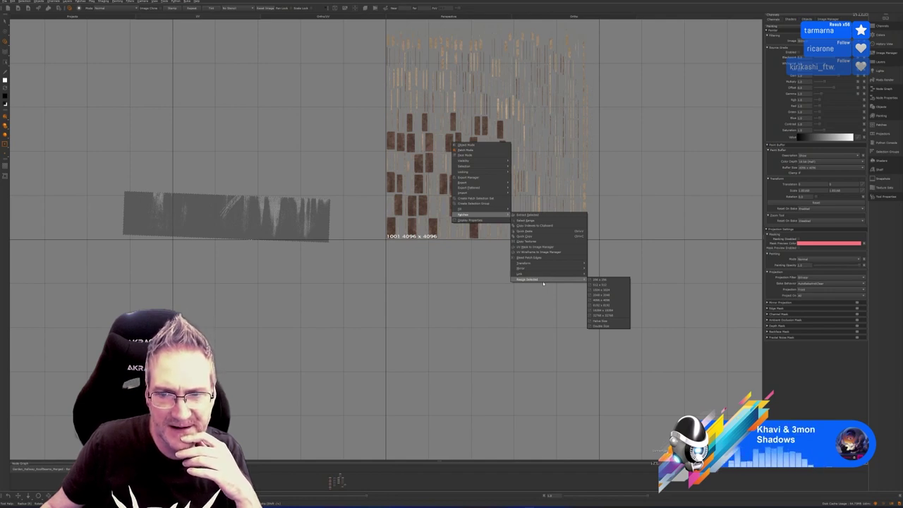
pyautogui.click(602, 311)
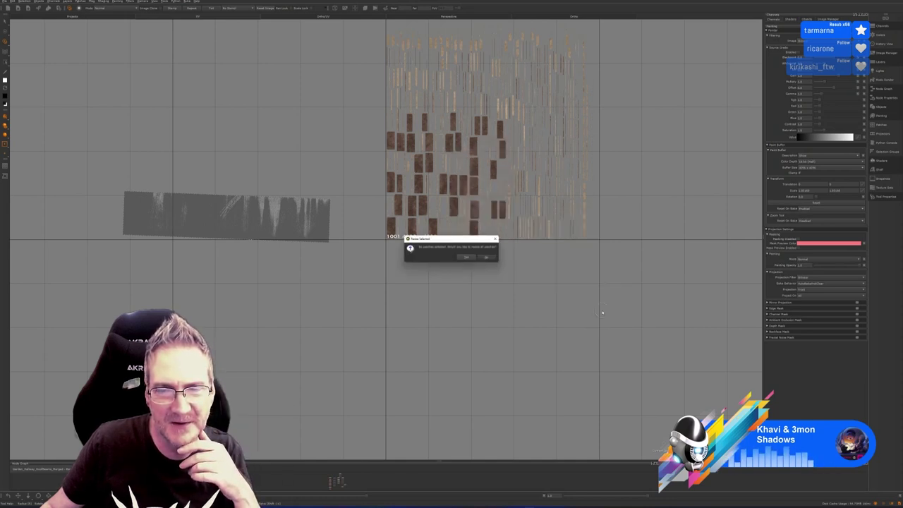
pyautogui.click(467, 258)
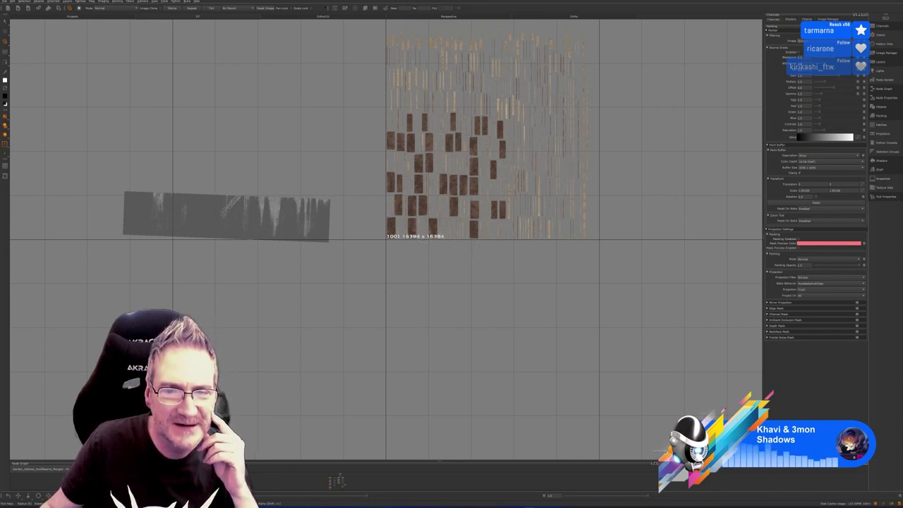
# In the perspective view, position the drip image over the beam's flat band near the inner corner and paint a drip through it.
pyautogui.click(95, 18)
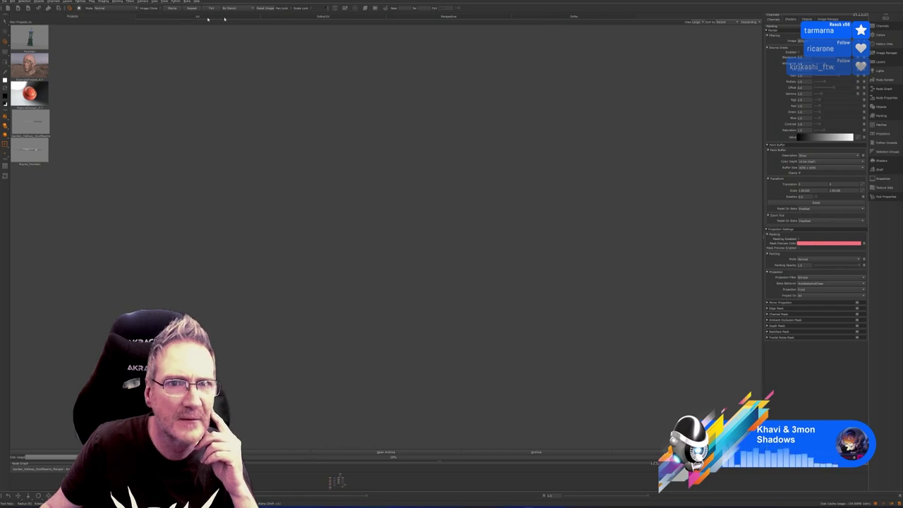
pyautogui.click(449, 16)
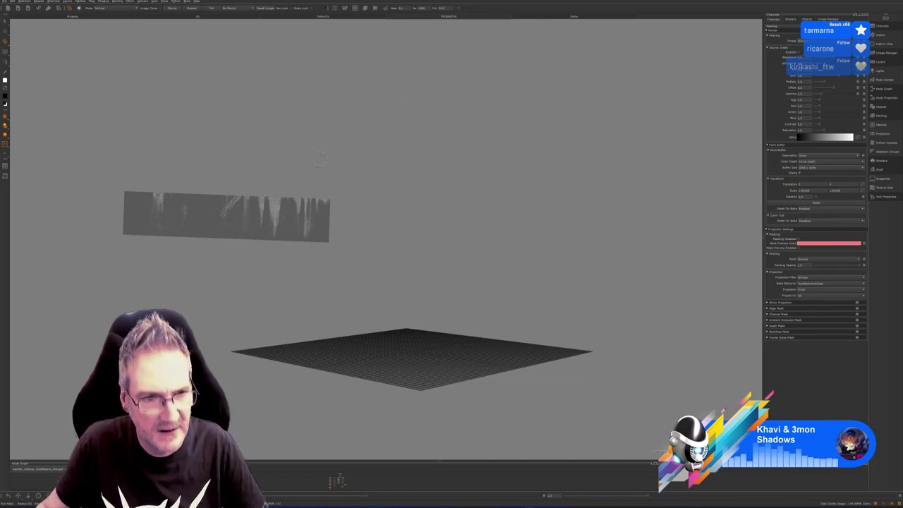
pyautogui.keyDown('alt'); pyautogui.moveTo(307, 169); pyautogui.dragTo(311, 167); pyautogui.keyUp('alt')
pyautogui.moveTo(311, 167); pyautogui.dragTo(400, 192, button='middle')
pyautogui.keyDown('alt'); pyautogui.moveTo(401, 193); pyautogui.dragTo(486, 205, button='right'); pyautogui.keyUp('alt')
pyautogui.moveTo(485, 205); pyautogui.dragTo(508, 223, button='middle')
pyautogui.keyDown('alt'); pyautogui.moveTo(191, 223); pyautogui.dragTo(296, 227, button='right'); pyautogui.keyUp('alt')
pyautogui.keyDown('alt'); pyautogui.moveTo(311, 275); pyautogui.dragTo(387, 241); pyautogui.keyUp('alt')
pyautogui.moveTo(388, 241); pyautogui.dragTo(394, 171, button='middle')
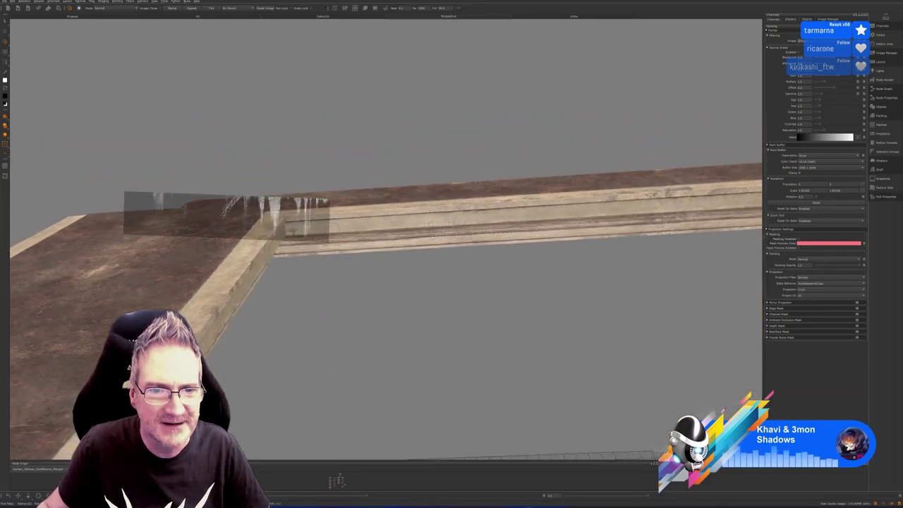
pyautogui.moveTo(339, 211); pyautogui.dragTo(490, 268, button='middle')
pyautogui.moveTo(232, 214); pyautogui.dragTo(327, 220)
pyautogui.moveTo(419, 271)
pyautogui.keyDown('alt'); pyautogui.mouseDown()
pyautogui.moveTo(441, 268)
pyautogui.moveTo(420, 254)
pyautogui.mouseUp(); pyautogui.keyUp('alt')
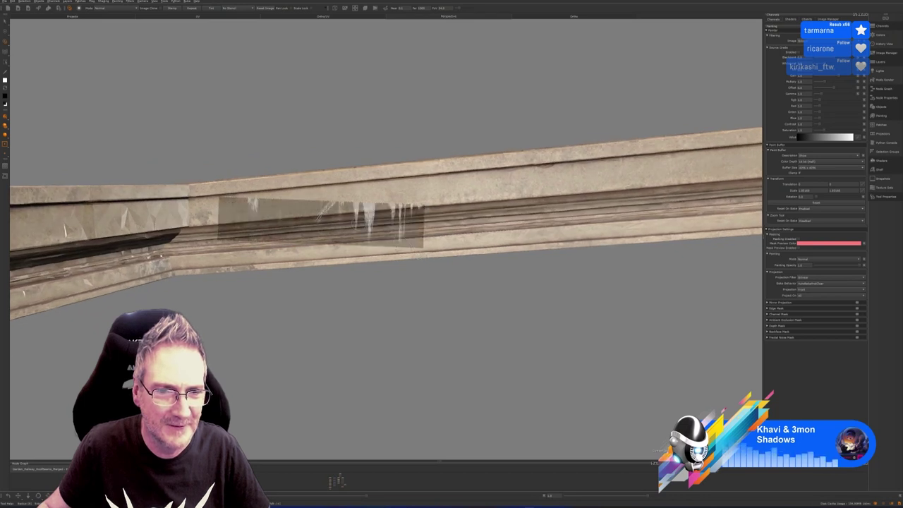
pyautogui.moveTo(364, 222)
pyautogui.keyDown('ctrl'); pyautogui.mouseDown()
pyautogui.moveTo(344, 223)
pyautogui.moveTo(342, 204)
pyautogui.moveTo(348, 190)
pyautogui.moveTo(350, 206)
pyautogui.moveTo(368, 185)
pyautogui.moveTo(366, 219)
pyautogui.mouseUp(); pyautogui.keyUp('ctrl')
pyautogui.press('b')
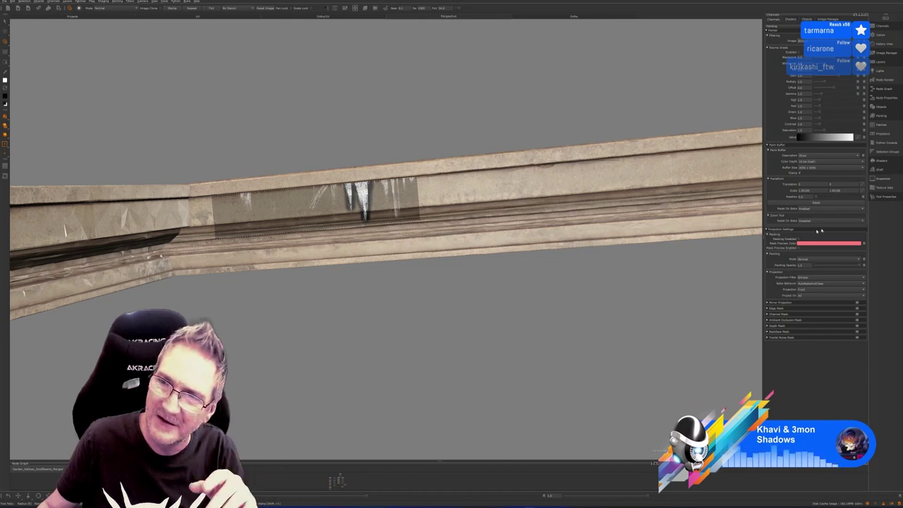
# Switch to 3ds Max, isolate the selected roof beams and view the whole frame from below.
pyautogui.press('super+d')
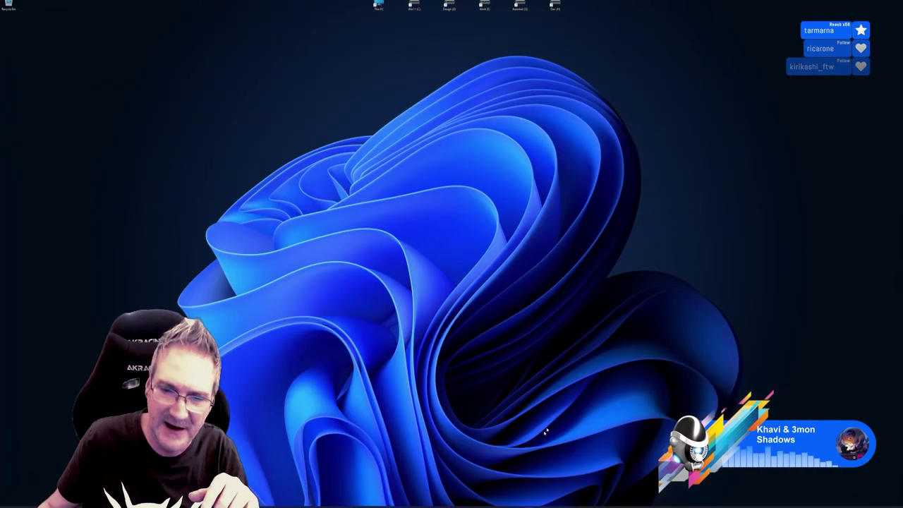
pyautogui.click(494, 507)
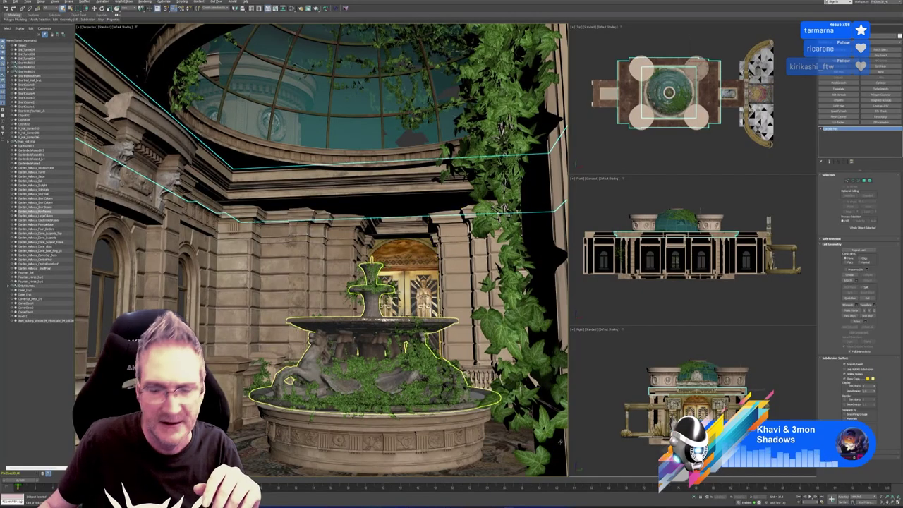
pyautogui.hotkey('ctrl', 'd')
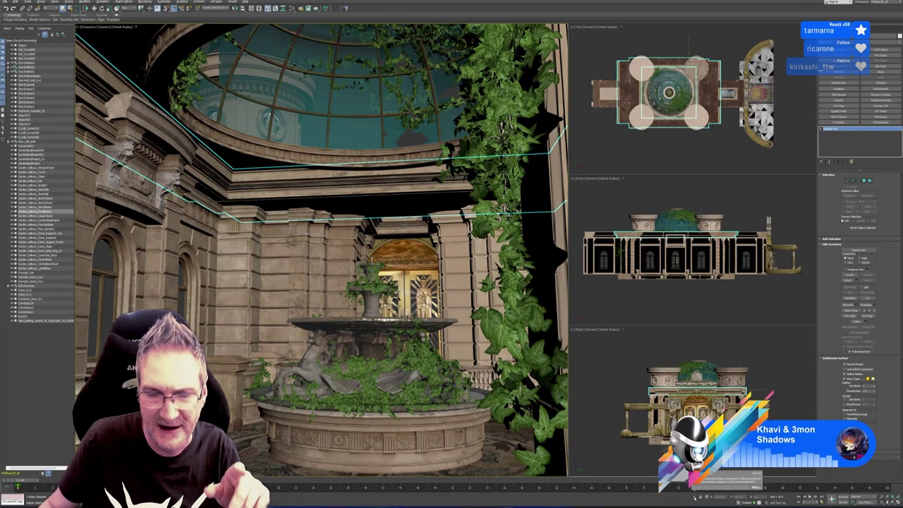
pyautogui.click(695, 496)
pyautogui.keyDown('alt'); pyautogui.moveTo(365, 309); pyautogui.dragTo(338, 329, button='middle'); pyautogui.keyUp('alt')
pyautogui.scroll(6, 341, 329)
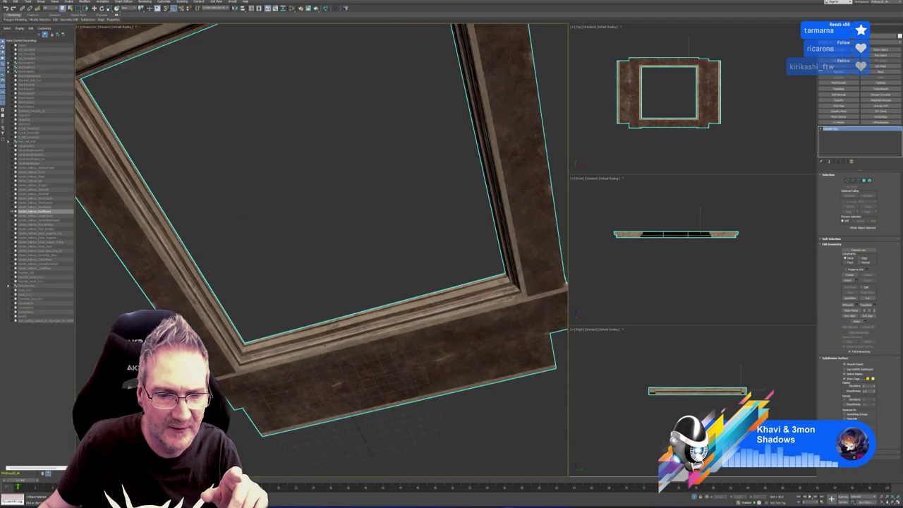
pyautogui.moveTo(371, 389); pyautogui.dragTo(363, 311, button='middle')
pyautogui.scroll(-5, 282, 333)
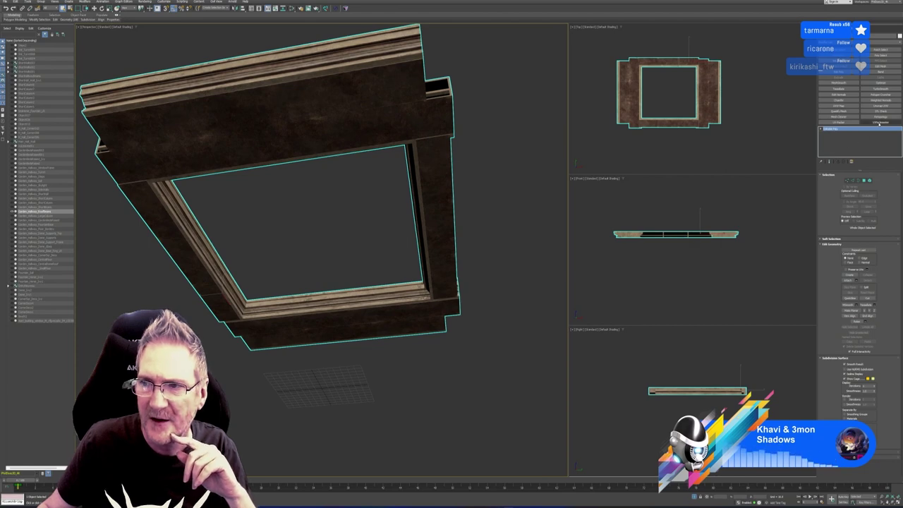
# Add an Unwrap UVW modifier to the roof beams, inspect their UV layout in the UV editor and leave sub-object mode.
pyautogui.click(880, 122)
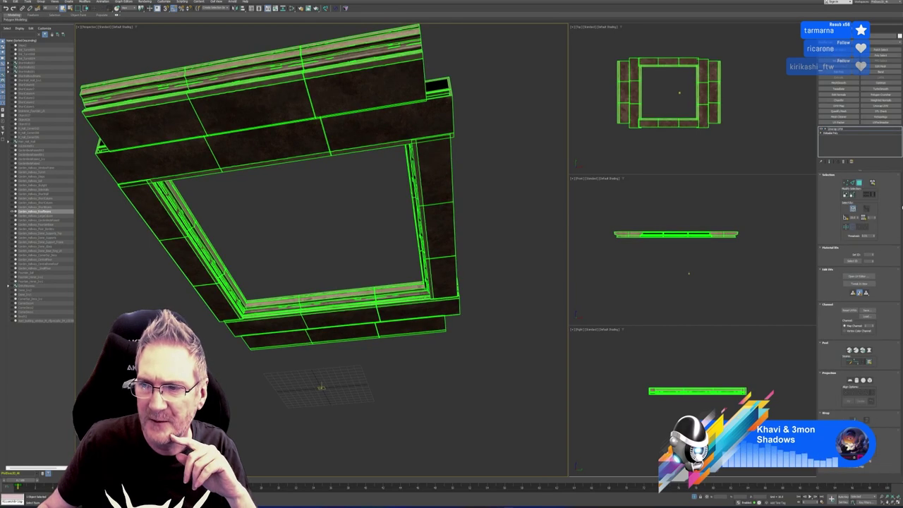
pyautogui.click(862, 277)
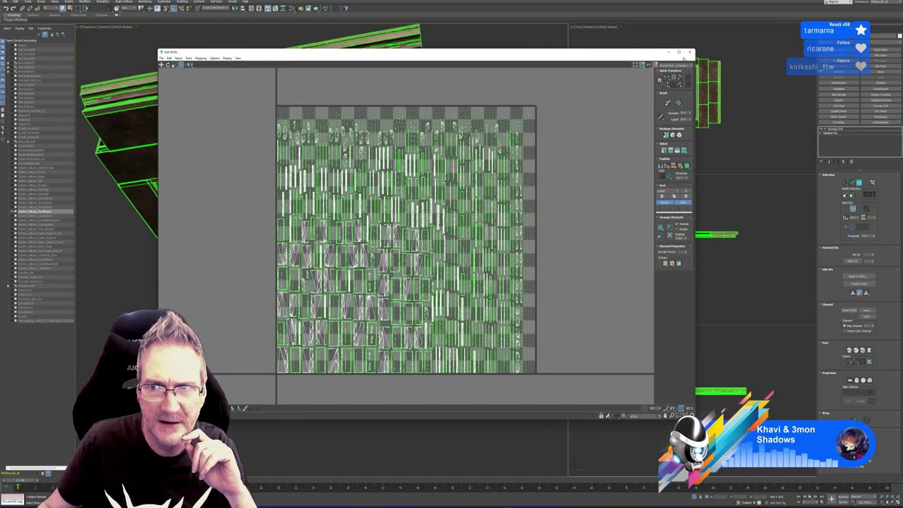
pyautogui.click(690, 52)
pyautogui.moveTo(510, 175); pyautogui.dragTo(518, 180, button='middle')
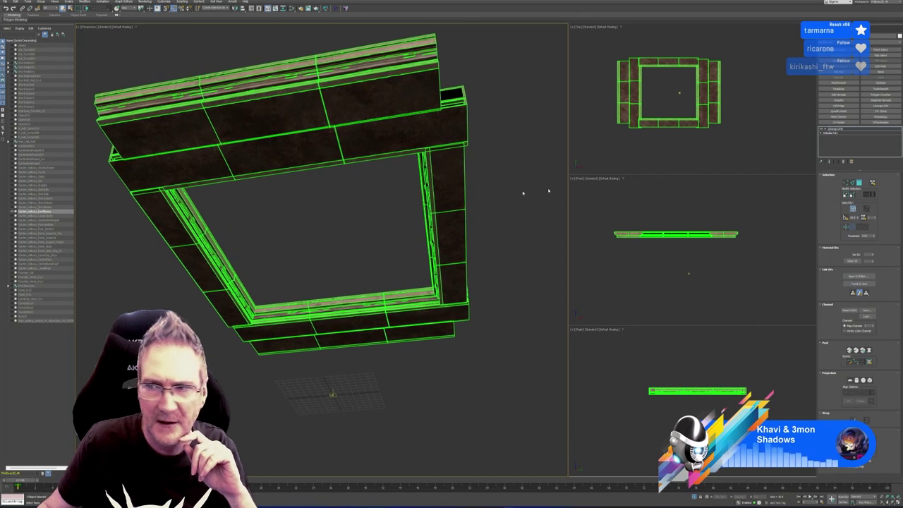
pyautogui.click(838, 128)
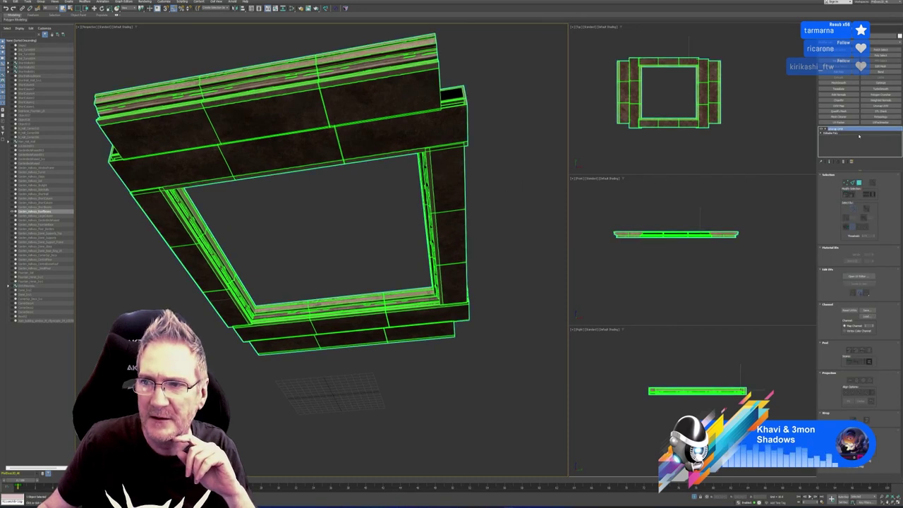
# Remove the Unwrap UVW modifier from the roof beams and try a UVW Map modifier with Box mapping on them.
pyautogui.click(844, 162)
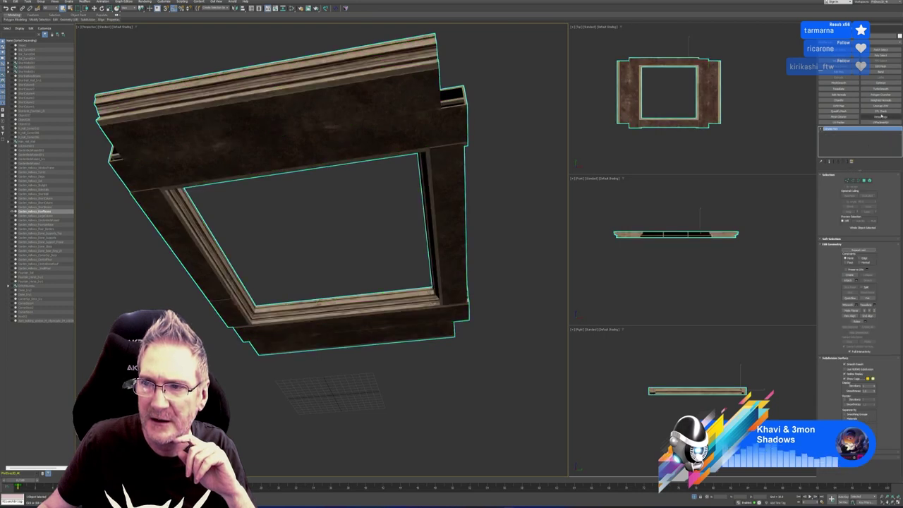
pyautogui.click(834, 105)
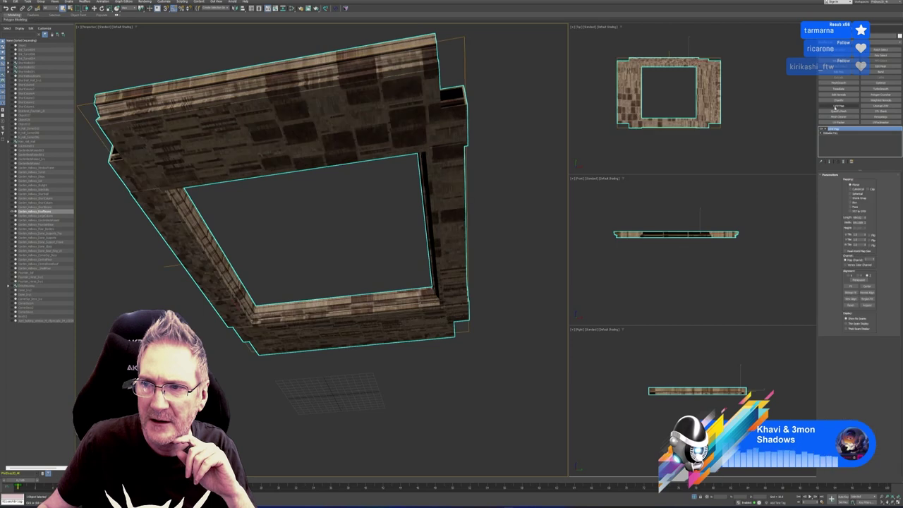
pyautogui.click(851, 204)
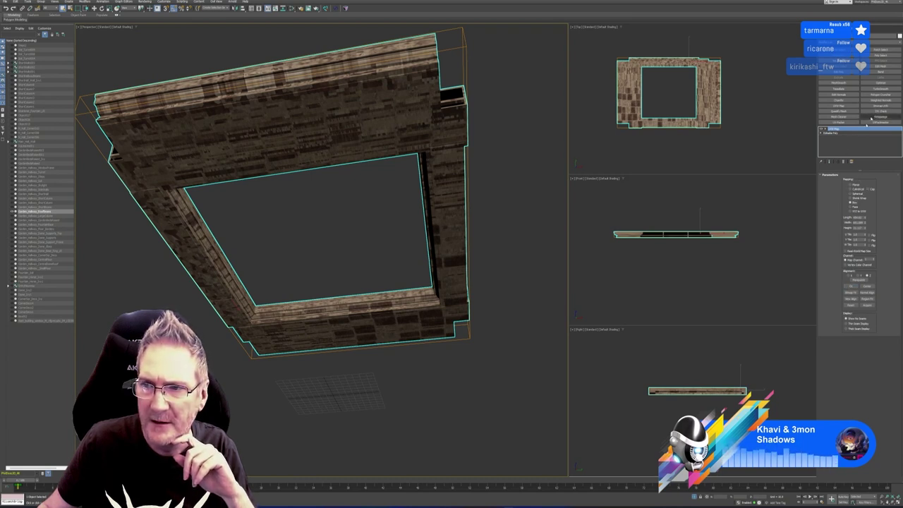
pyautogui.click(843, 161)
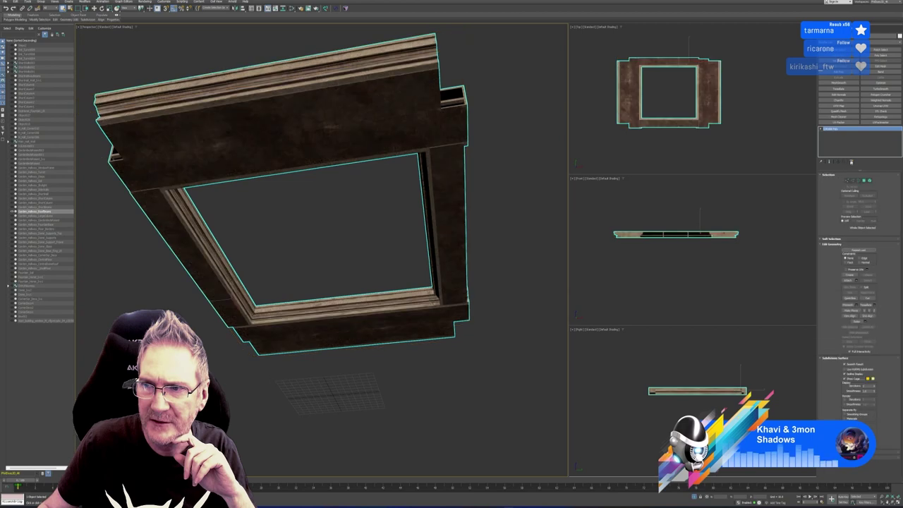
# Try an Unwrap UVW modifier with a changed map channel on the roof beams, and remove the modifier again.
pyautogui.click(881, 106)
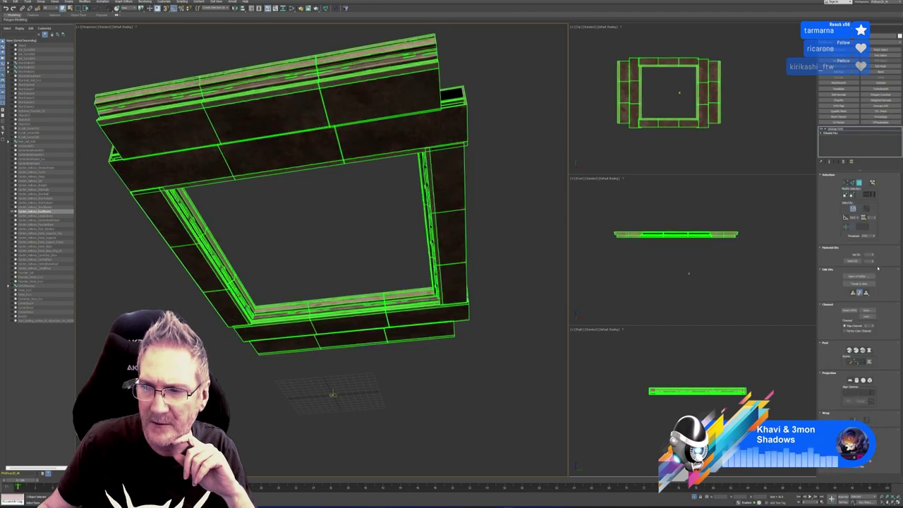
pyautogui.click(873, 326)
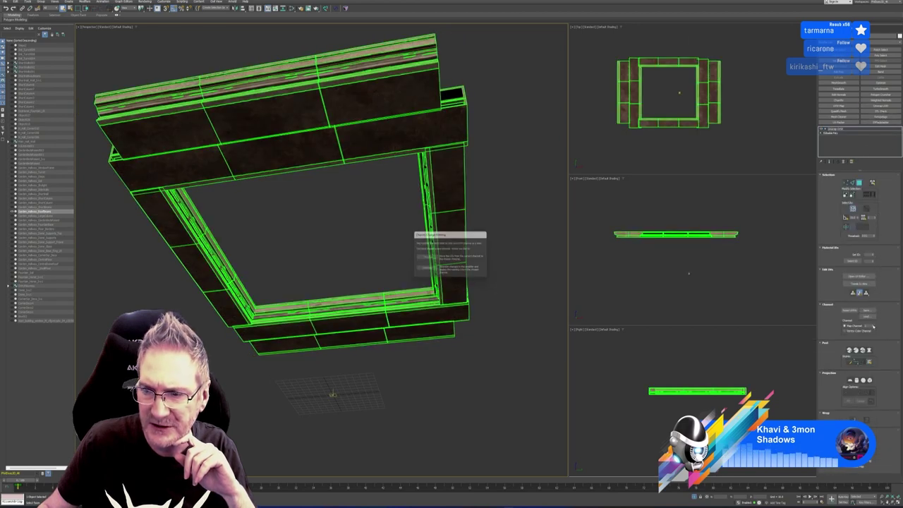
pyautogui.click(437, 258)
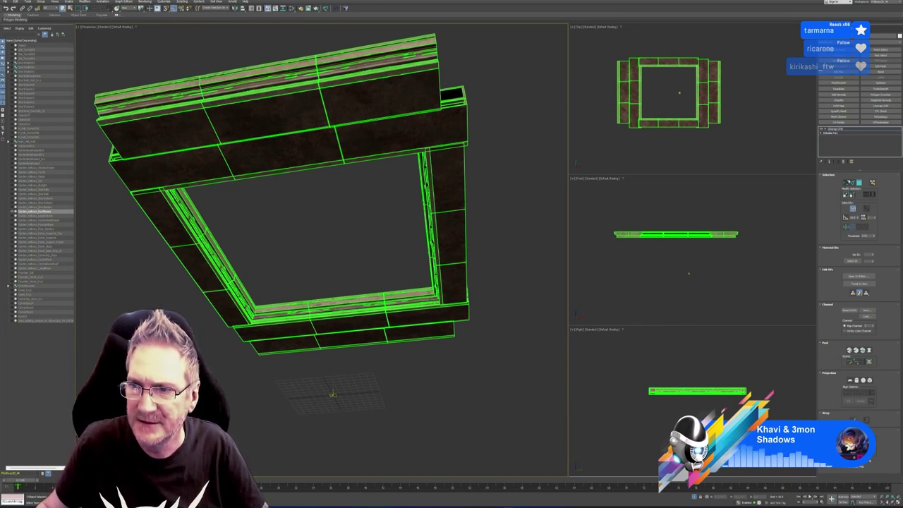
pyautogui.click(859, 184)
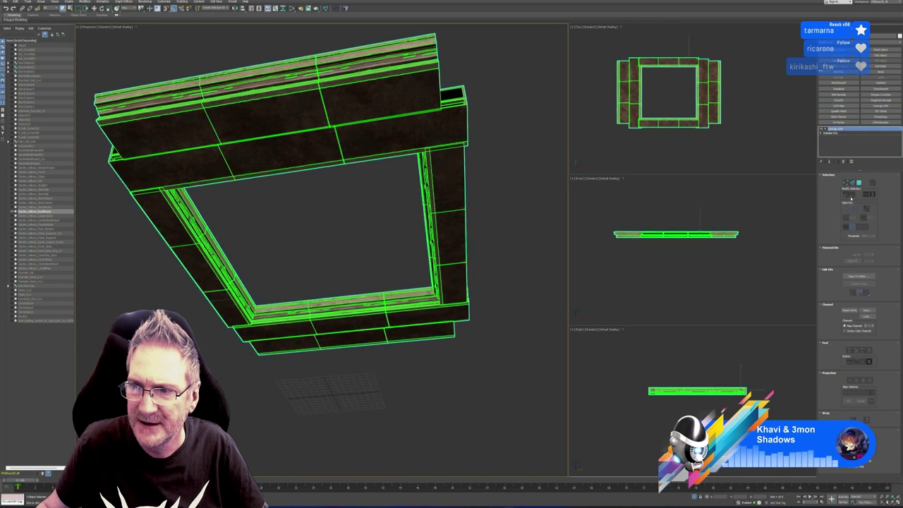
pyautogui.click(845, 161)
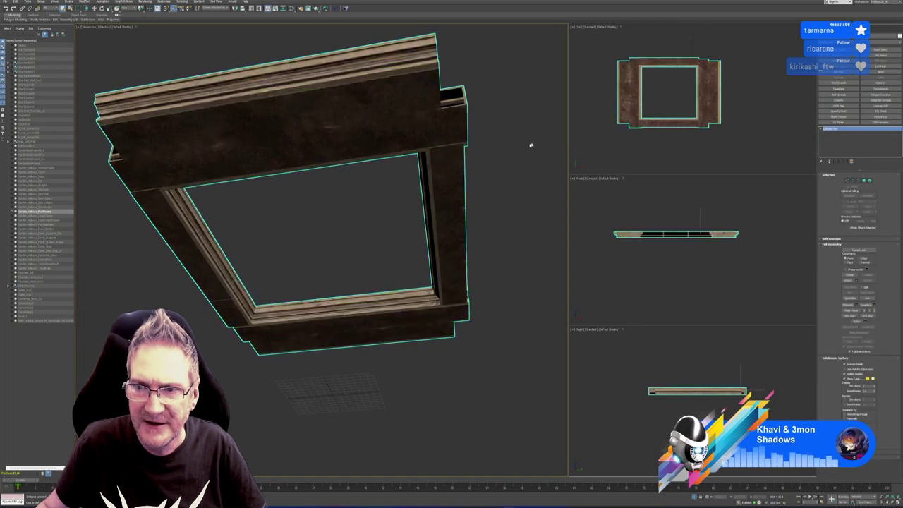
# Clone the roof beams in the top view and place the copy beside the original, clear of it.
pyautogui.middleClick(674, 111)
pyautogui.press('w')
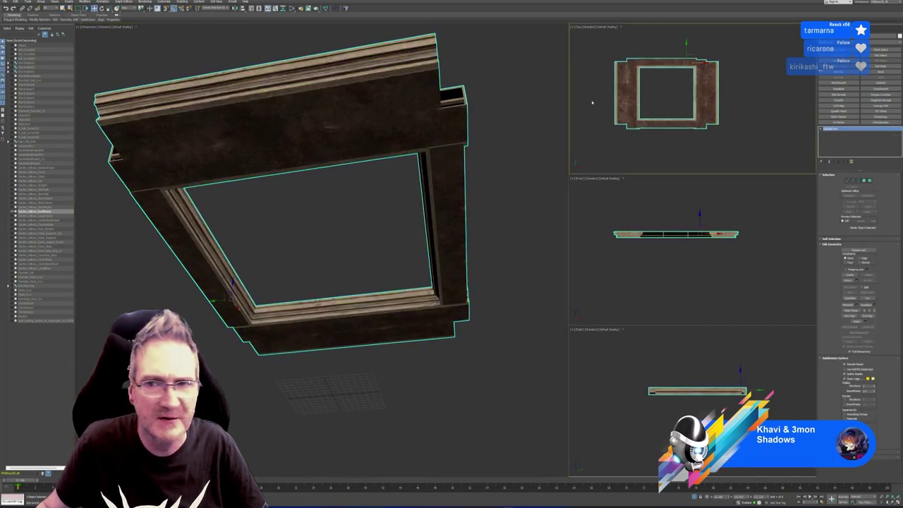
pyautogui.scroll(-2, 592, 103)
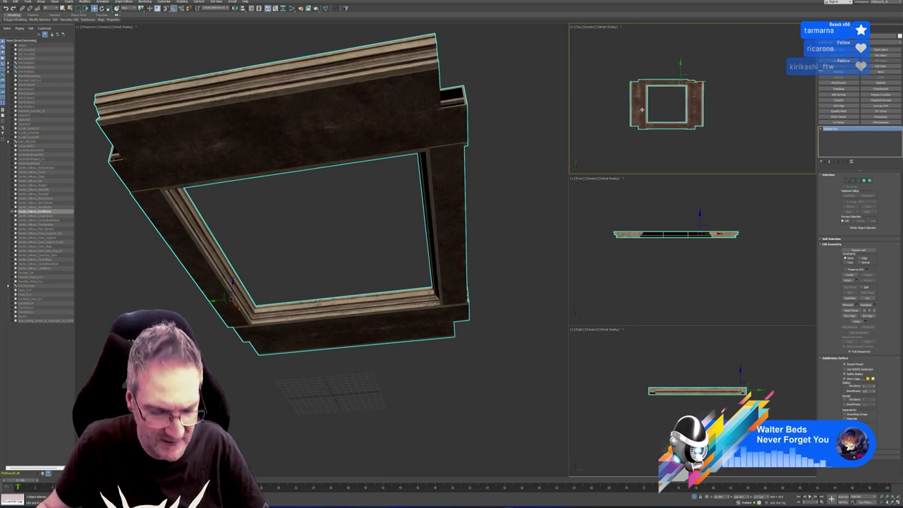
pyautogui.moveTo(638, 112); pyautogui.dragTo(635, 114, button='middle')
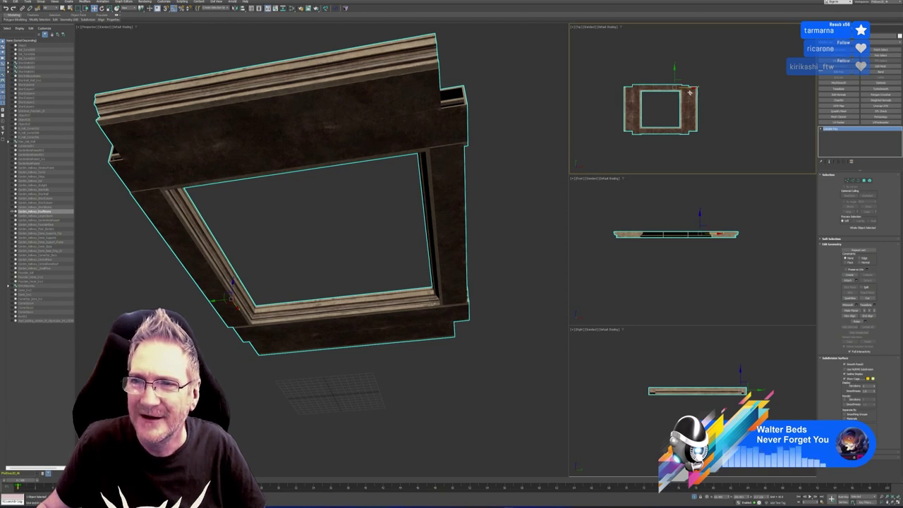
pyautogui.keyDown('shift'); pyautogui.moveTo(685, 87); pyautogui.dragTo(770, 87); pyautogui.keyUp('shift')
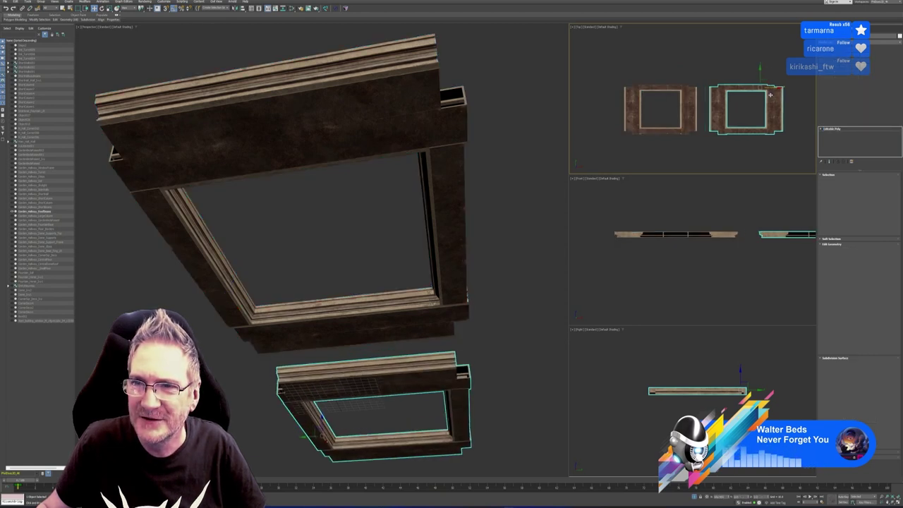
pyautogui.click(455, 273)
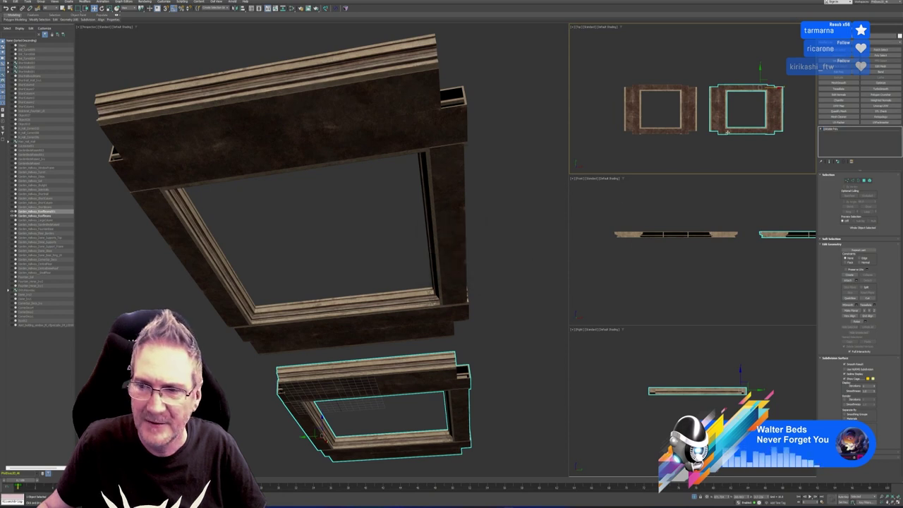
# Send the copied roof beams to RizomUV and frame both the 3D model and its UV layout.
pyautogui.scroll(3, 741, 106)
pyautogui.moveTo(741, 106); pyautogui.dragTo(693, 91, button='middle')
pyautogui.scroll(1, 689, 125)
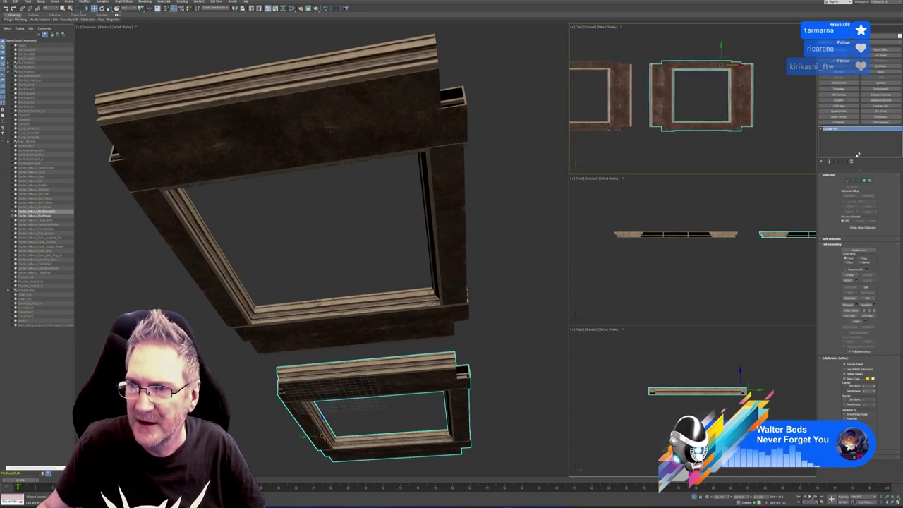
pyautogui.click(326, 10)
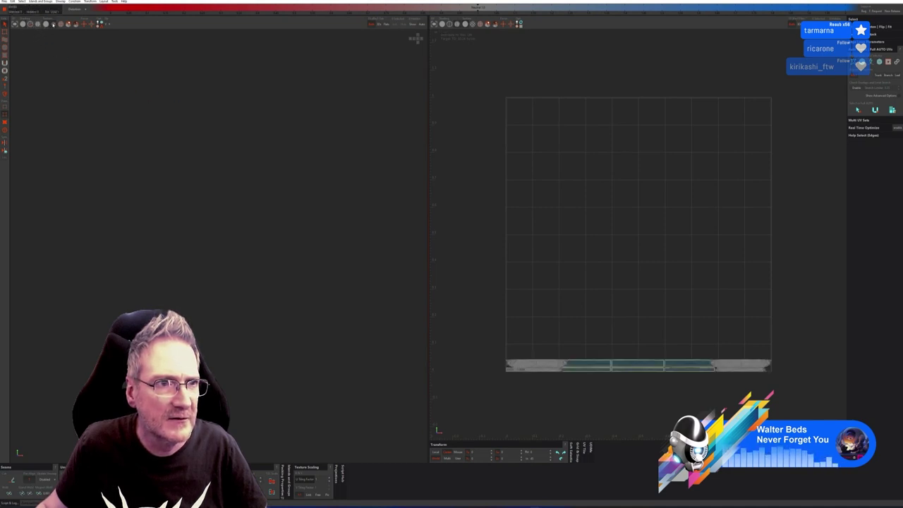
pyautogui.click(442, 24)
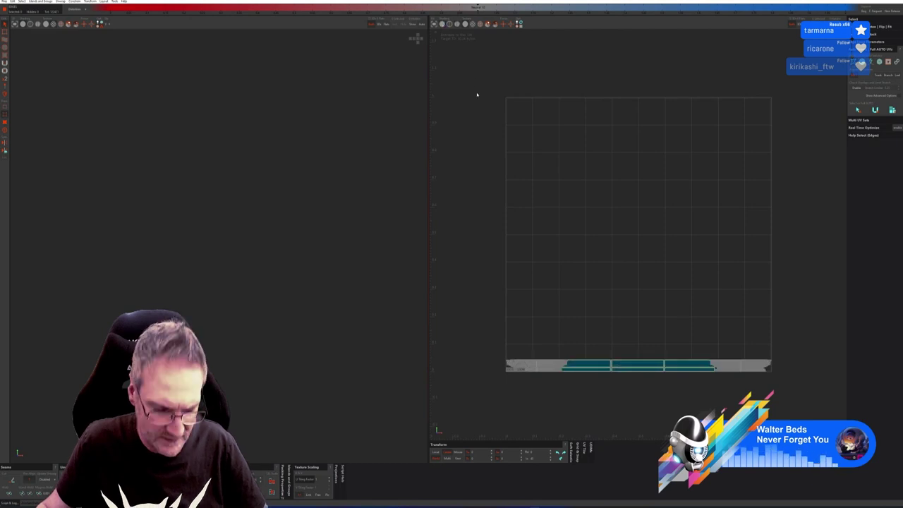
pyautogui.press('f')
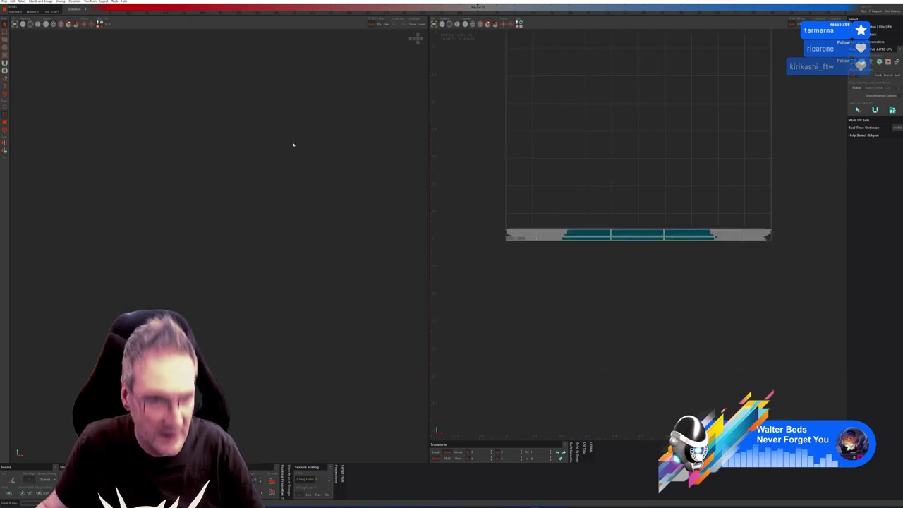
pyautogui.press('f')
pyautogui.keyDown('alt'); pyautogui.moveTo(269, 161); pyautogui.dragTo(247, 187); pyautogui.keyUp('alt')
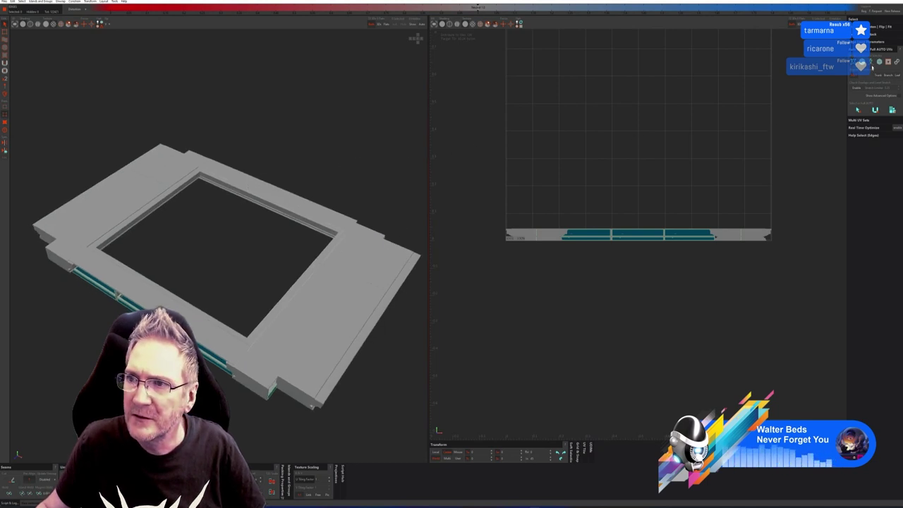
# Try auto-selecting seam edges on the beams and unfolding the UVs, and undo the unfold.
pyautogui.click(858, 109)
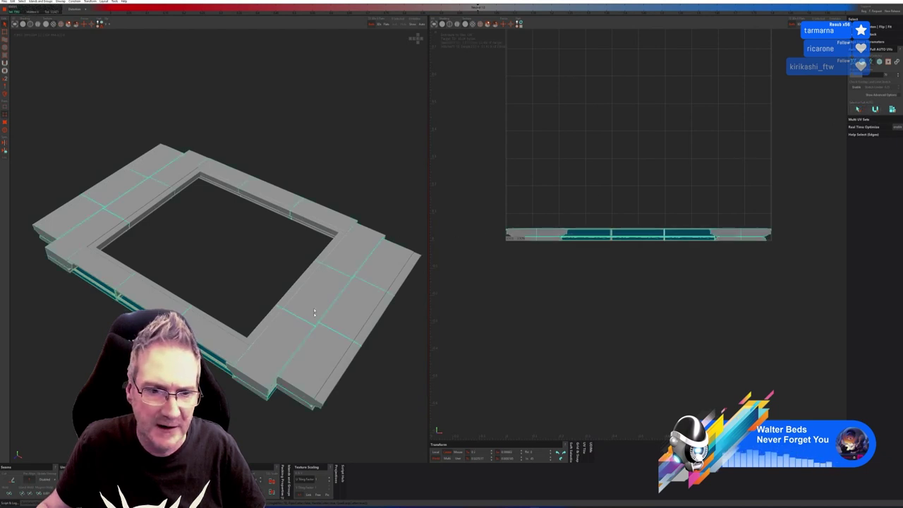
pyautogui.click(875, 109)
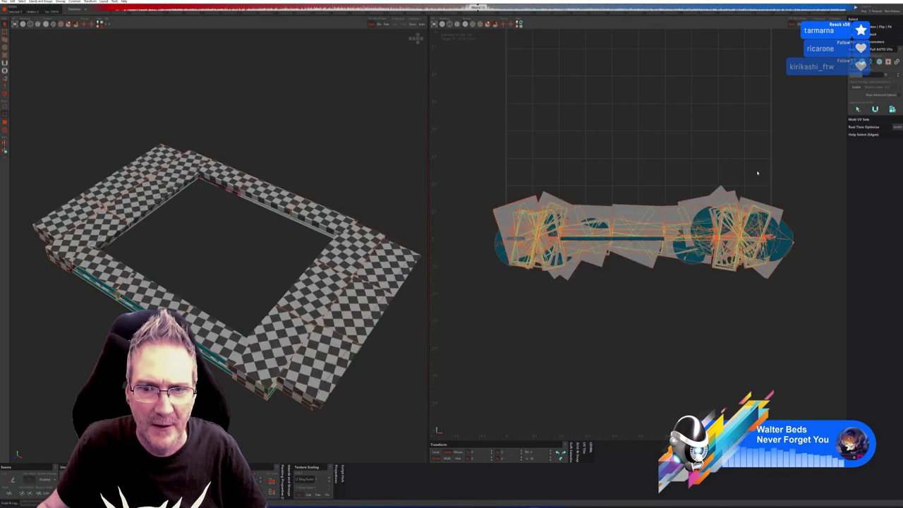
pyautogui.hotkey('ctrl', 'z')
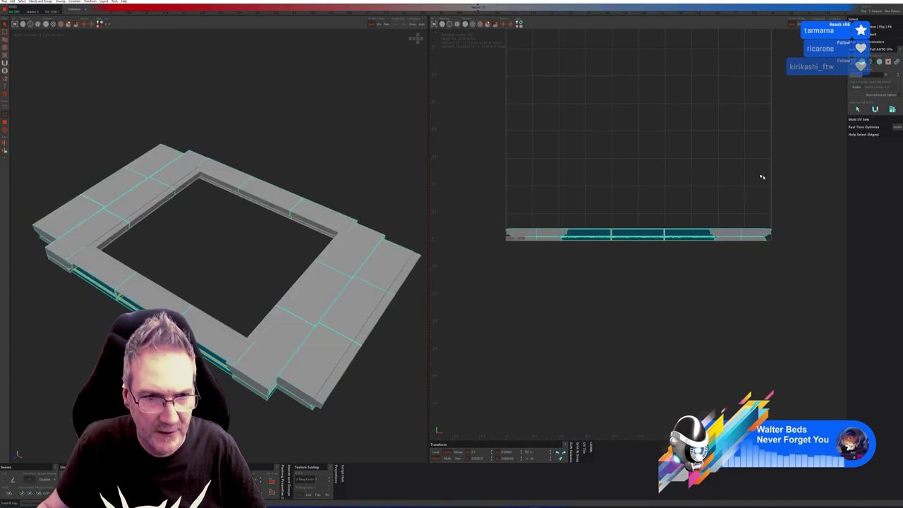
# Try a different automatic seam selection method on the beams' edges.
pyautogui.click(880, 67)
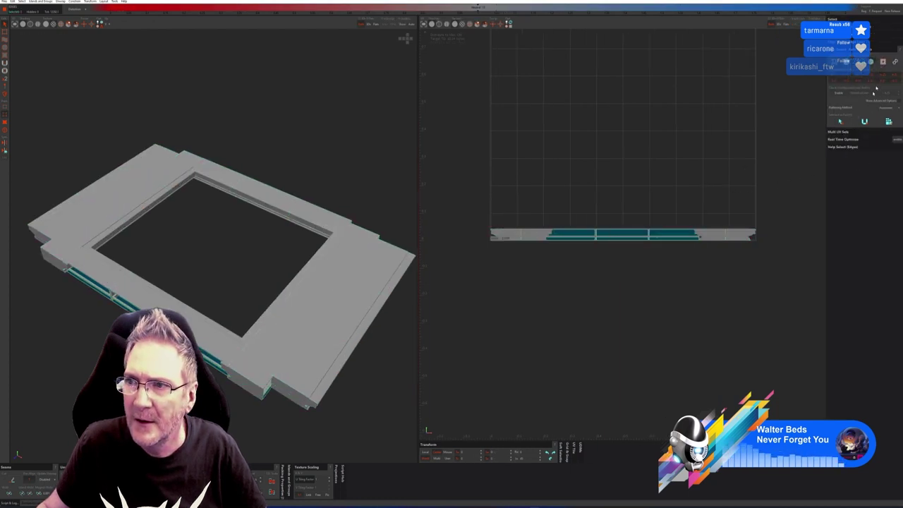
pyautogui.click(842, 122)
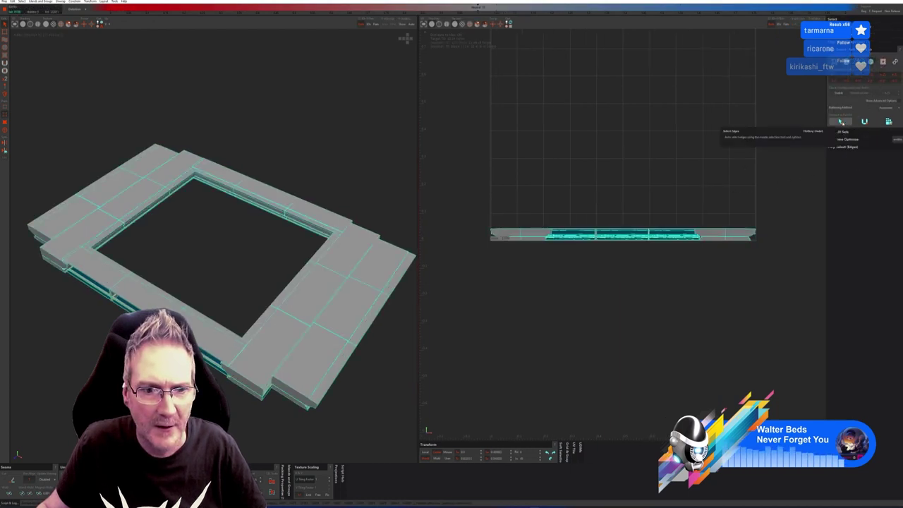
pyautogui.click(842, 122)
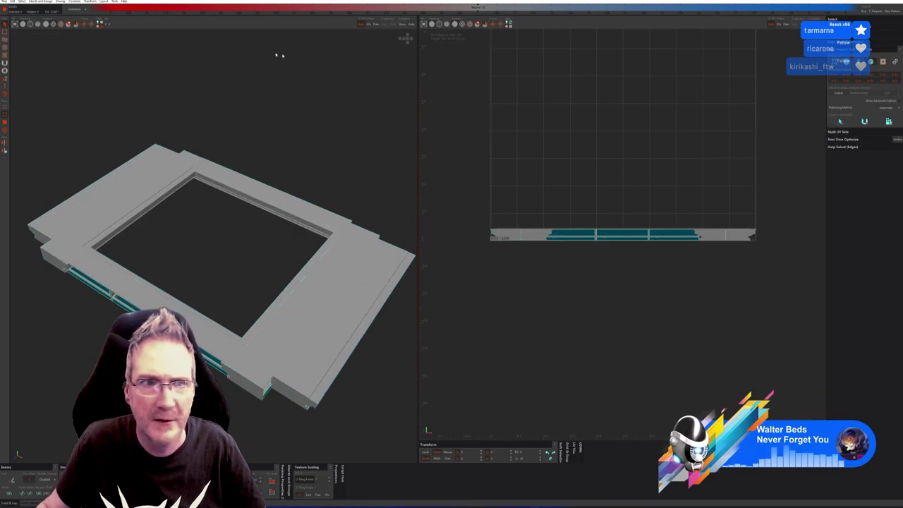
# Quit RizomUV without saving, dismiss the bridge warning and close the bridge window in 3ds Max.
pyautogui.click(897, 2)
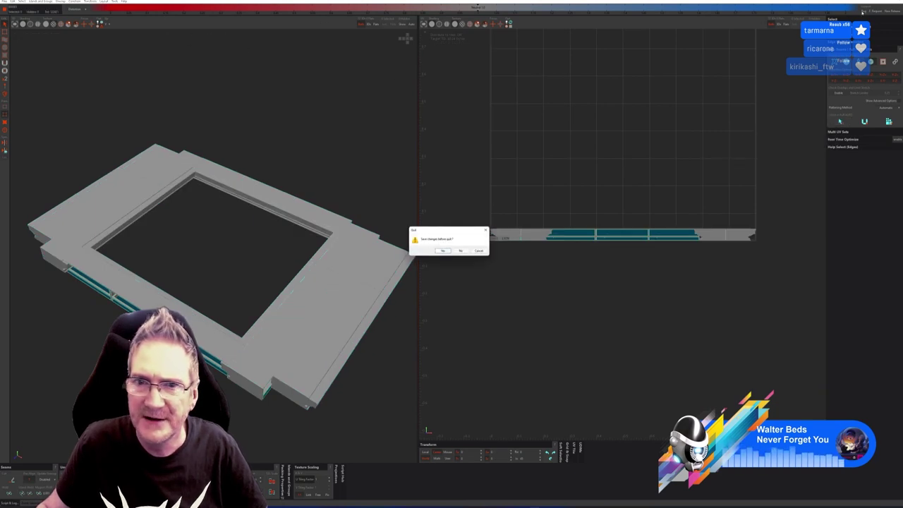
pyautogui.click(461, 253)
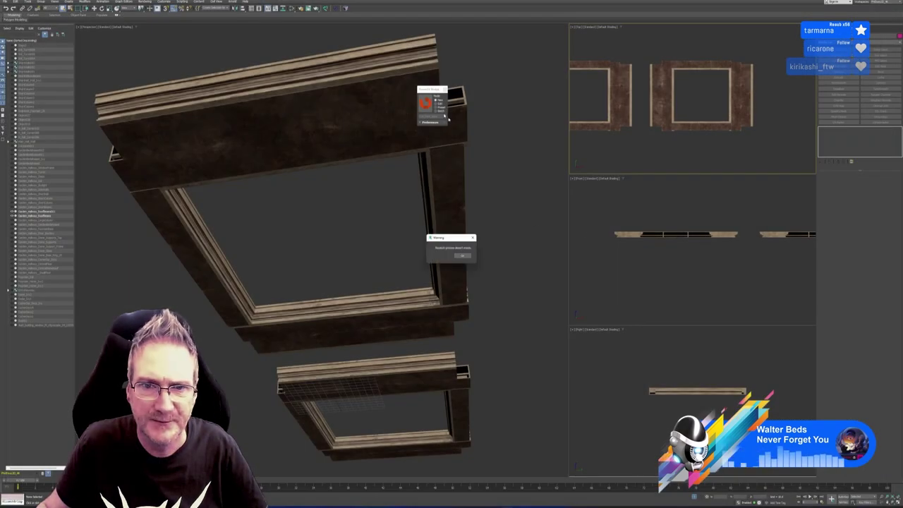
pyautogui.click(463, 256)
pyautogui.click(445, 90)
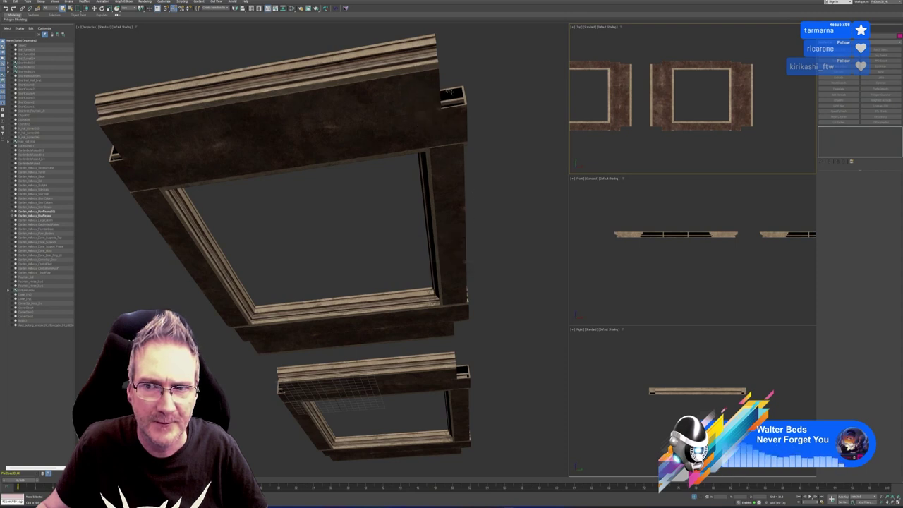
# Select the copied roof beams and apply a UVW Map modifier with Box mapping.
pyautogui.moveTo(661, 137); pyautogui.dragTo(664, 133, button='middle')
pyautogui.click(736, 126)
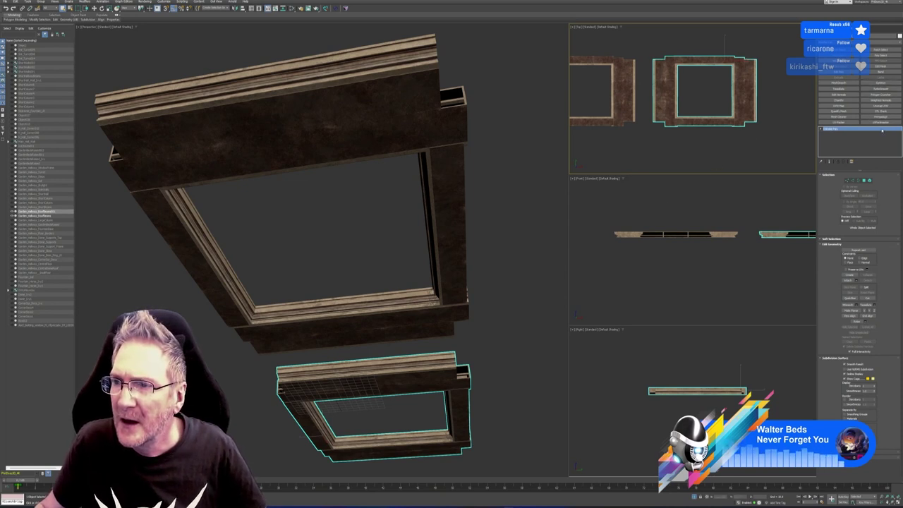
pyautogui.click(841, 107)
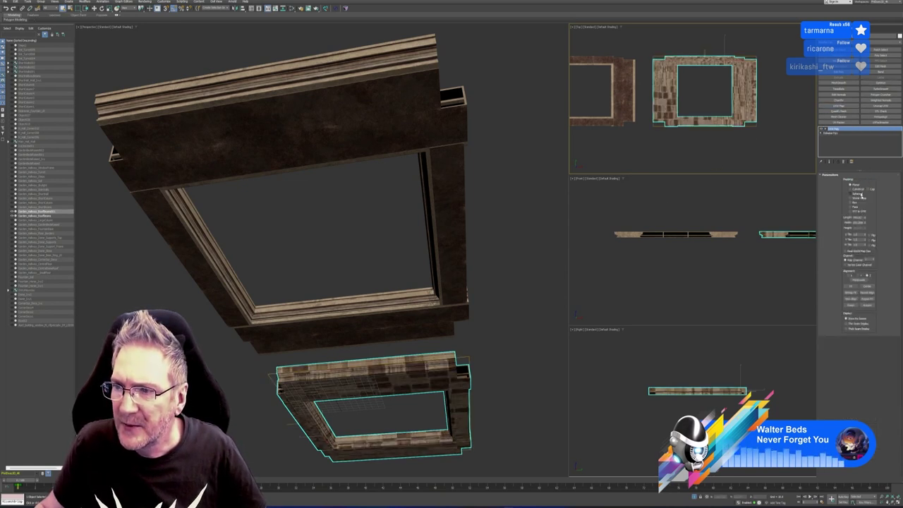
pyautogui.click(851, 202)
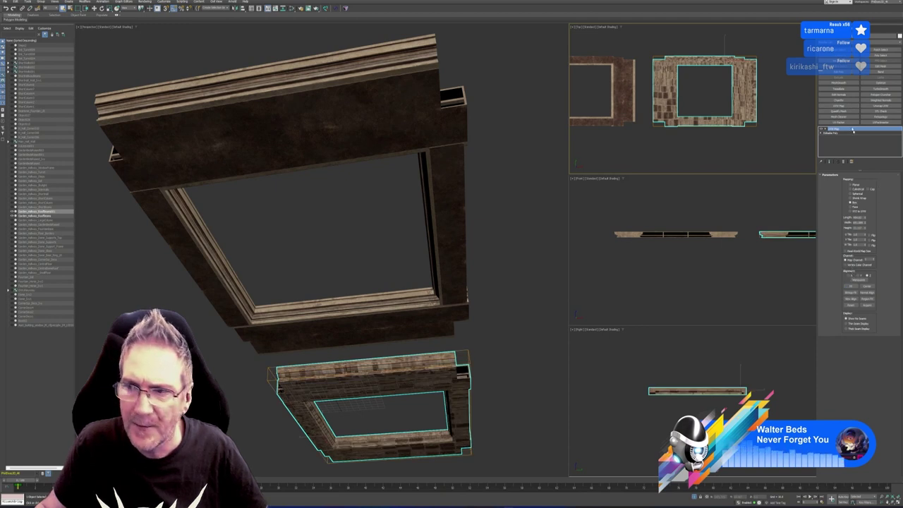
# Add an Unwrap UVW modifier above the copy's box mapping, copy the modifier and open its UV editor.
pyautogui.click(881, 106)
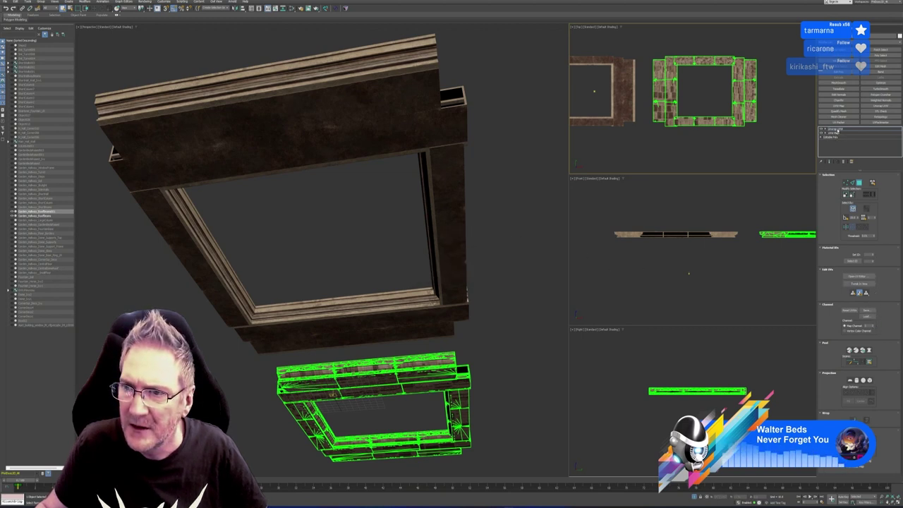
pyautogui.click(836, 129)
pyautogui.rightClick(836, 129)
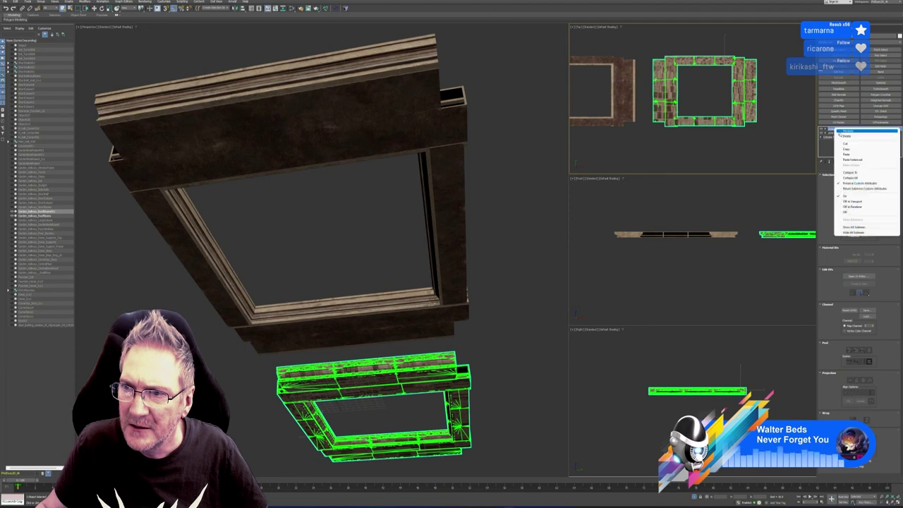
pyautogui.click(849, 150)
pyautogui.press('Return')
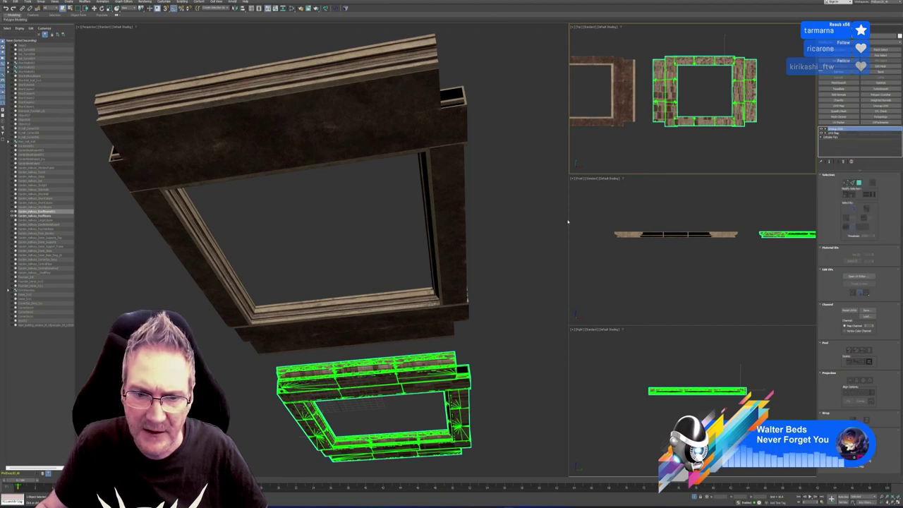
pyautogui.click(858, 276)
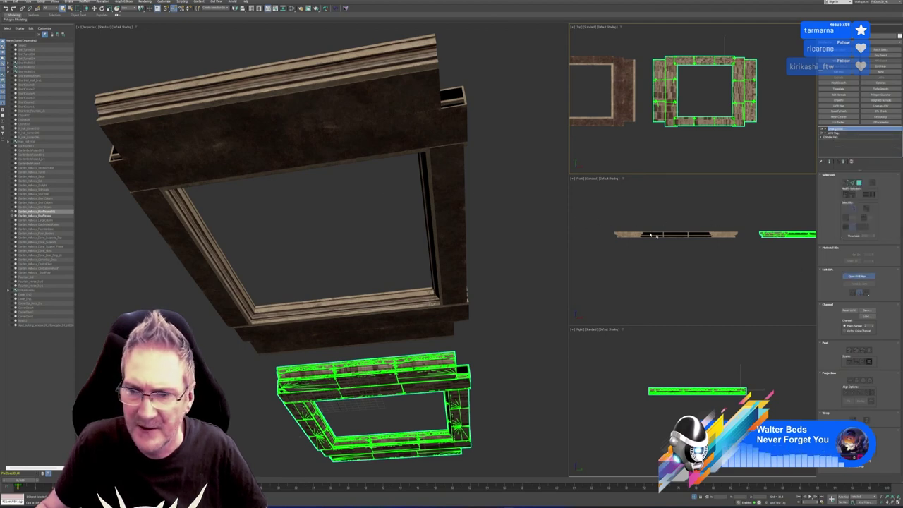
# Select all of the beam copy's UV polygons and flatten them into separate islands in the UV editor.
pyautogui.scroll(-4, 566, 200)
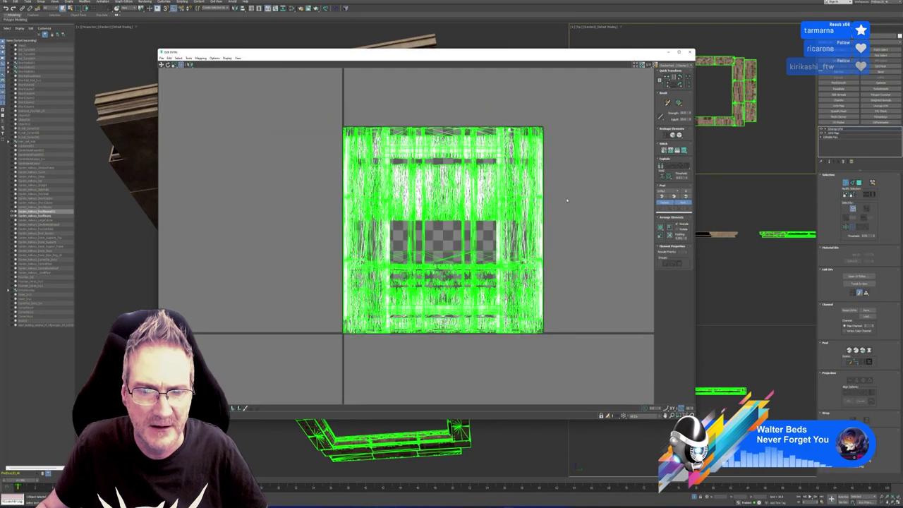
pyautogui.scroll(3, 526, 198)
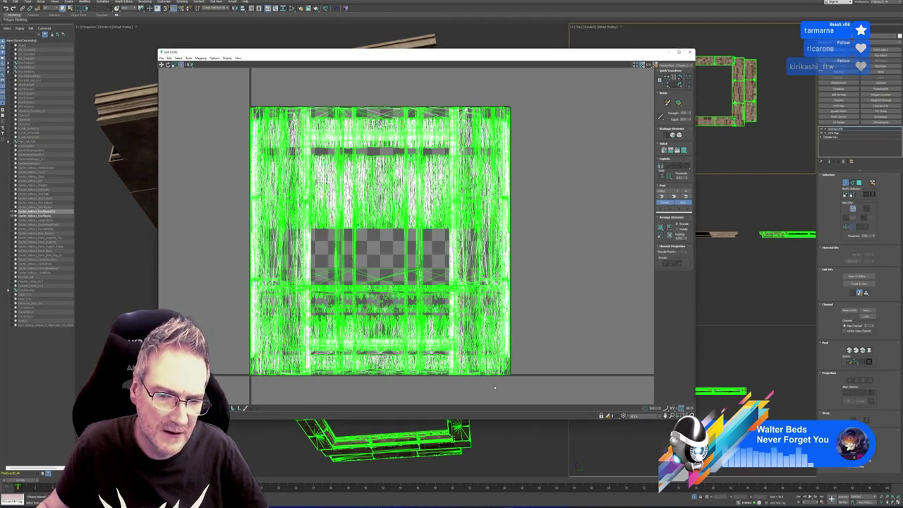
pyautogui.moveTo(232, 95); pyautogui.dragTo(523, 394)
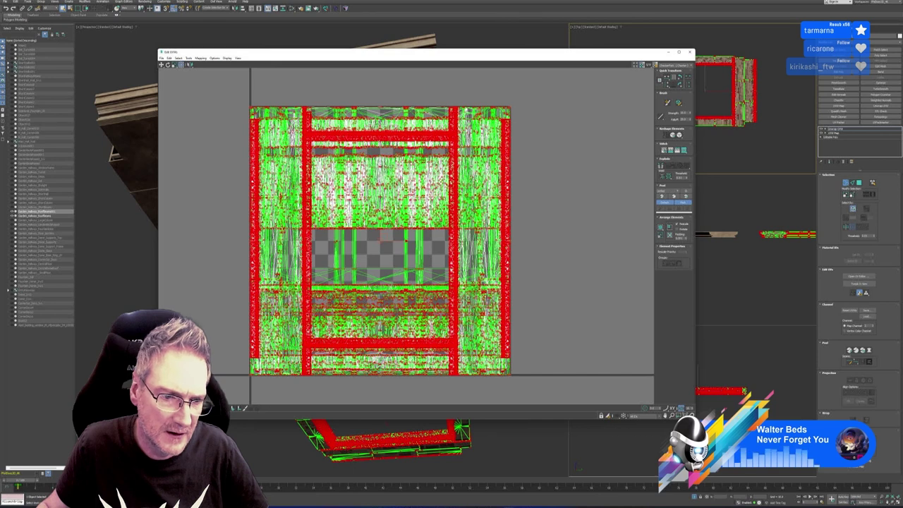
pyautogui.press('3')
pyautogui.moveTo(230, 94); pyautogui.dragTo(525, 386)
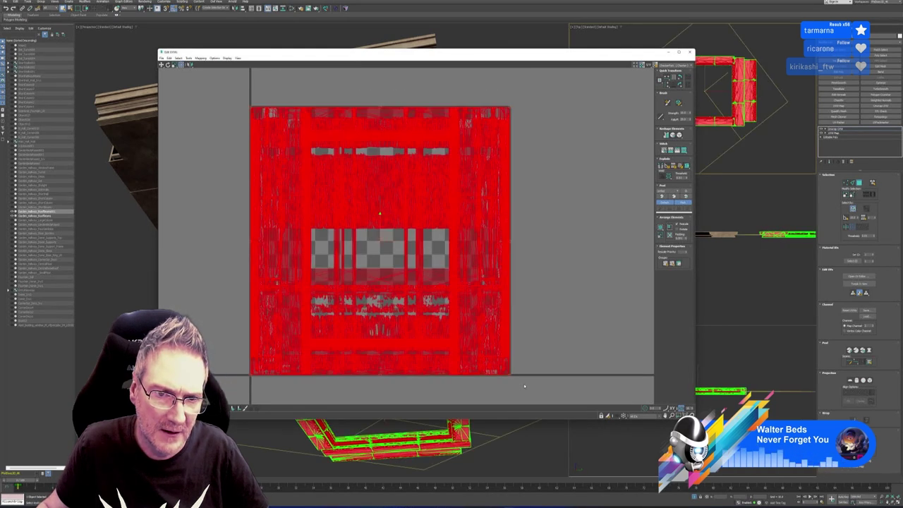
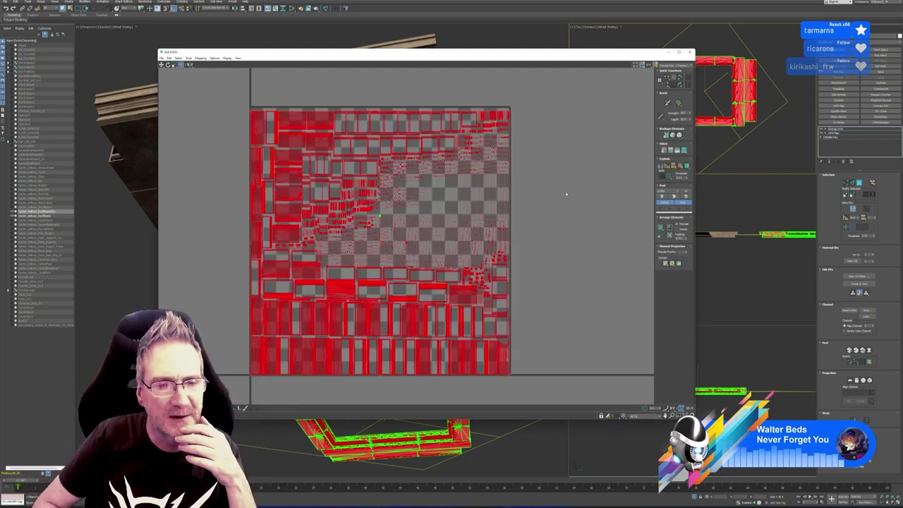
pyautogui.click(537, 252)
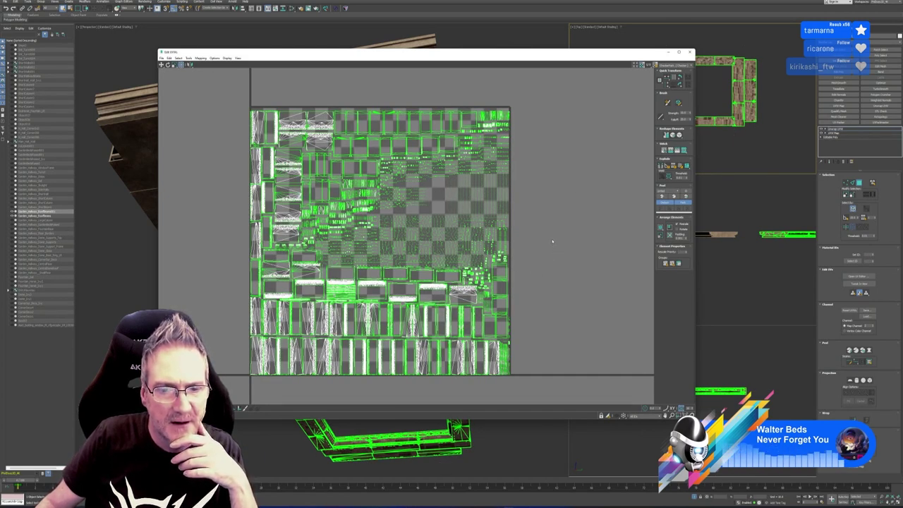
pyautogui.scroll(5, 413, 343)
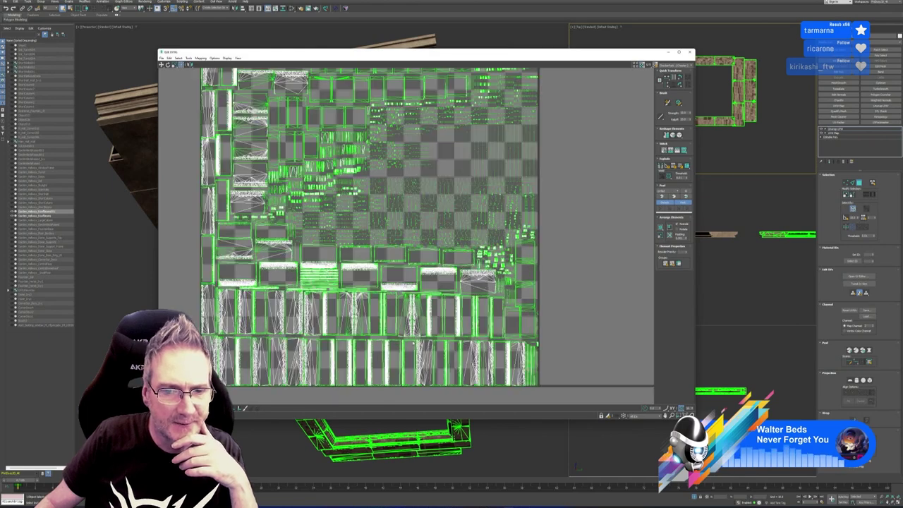
pyautogui.scroll(-4, 413, 342)
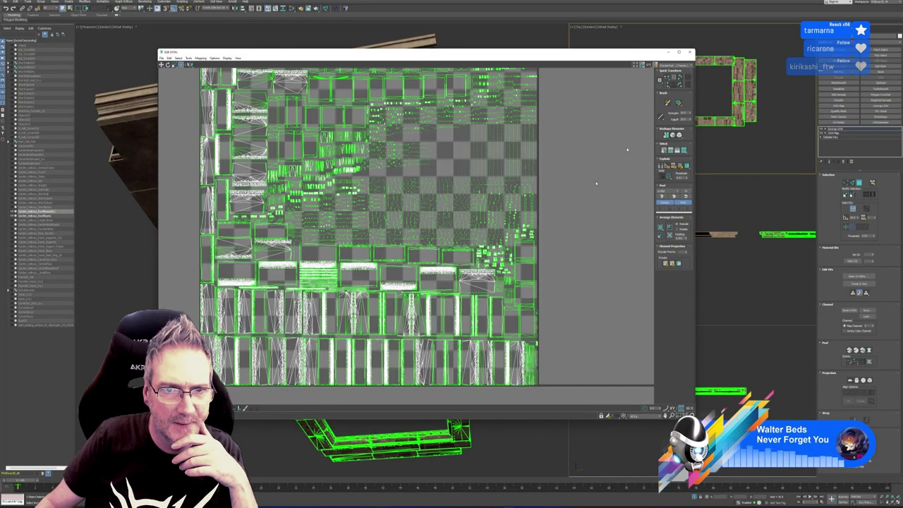
# Close the UV editor and delete the Unwrap UVW and UVW Map modifiers from the beam copy.
pyautogui.click(690, 52)
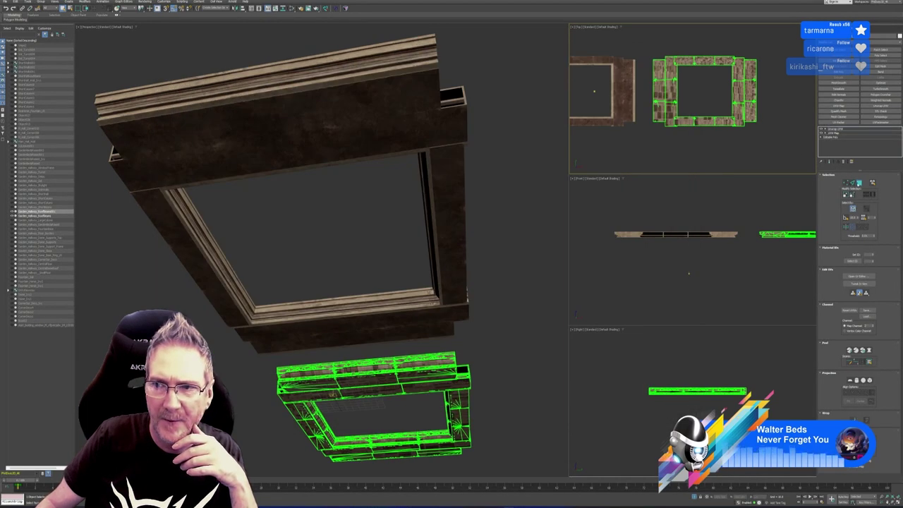
pyautogui.click(860, 183)
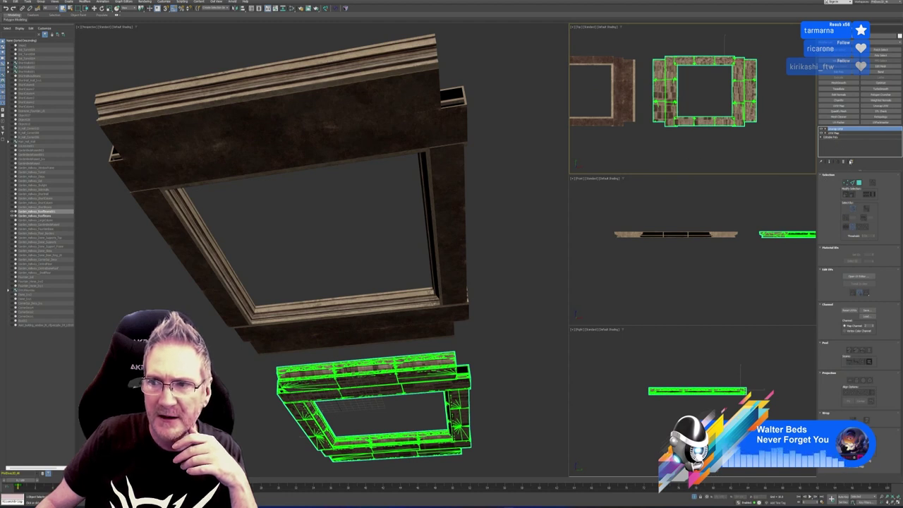
pyautogui.click(843, 162)
pyautogui.click(843, 162)
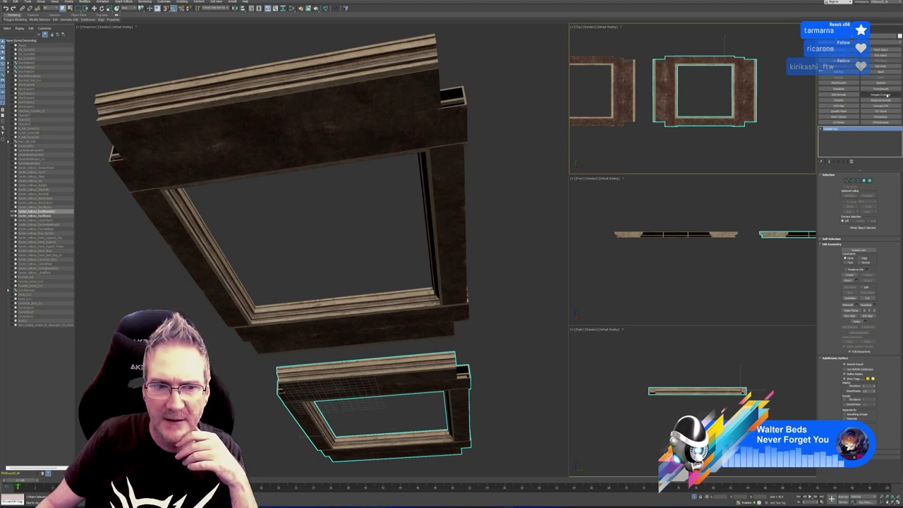
# Add a Polygon Cruncher modifier to the beam copy with Keep Textures and Merge Vertices enabled, and calculate the optimization.
pyautogui.click(886, 94)
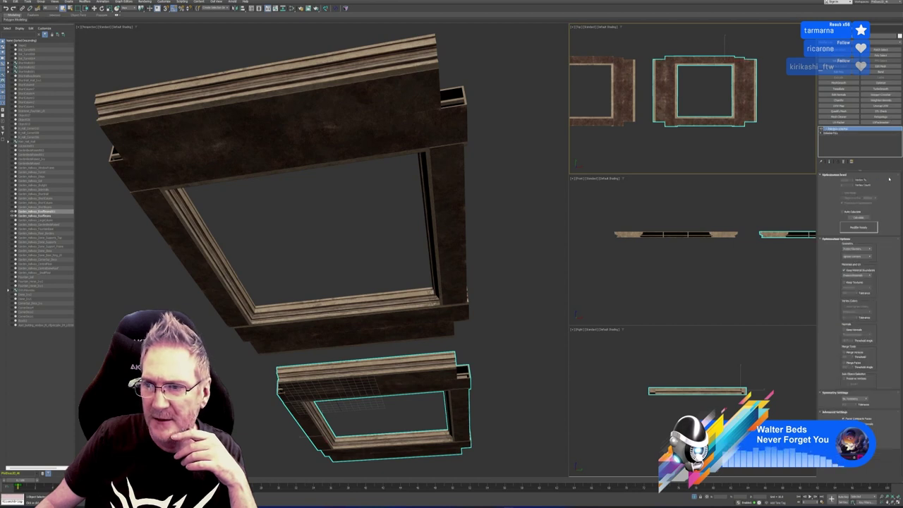
pyautogui.click(852, 283)
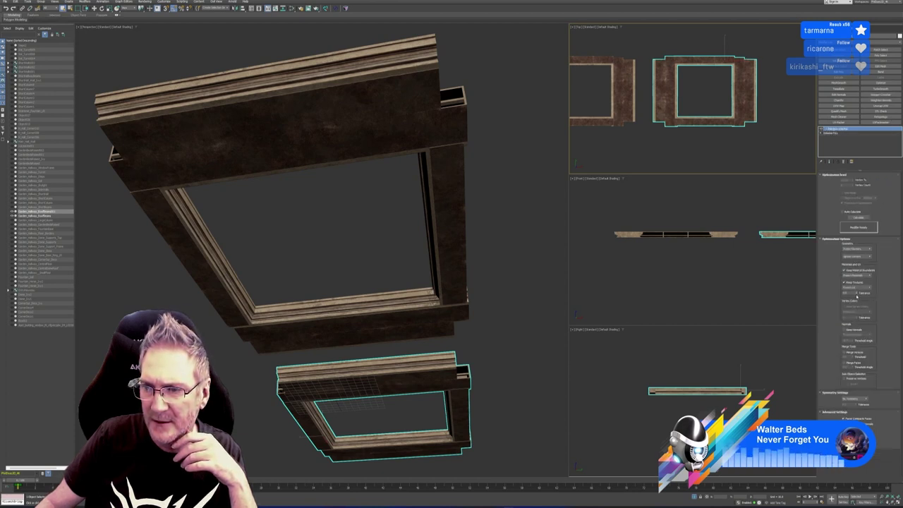
pyautogui.click(845, 352)
pyautogui.click(859, 217)
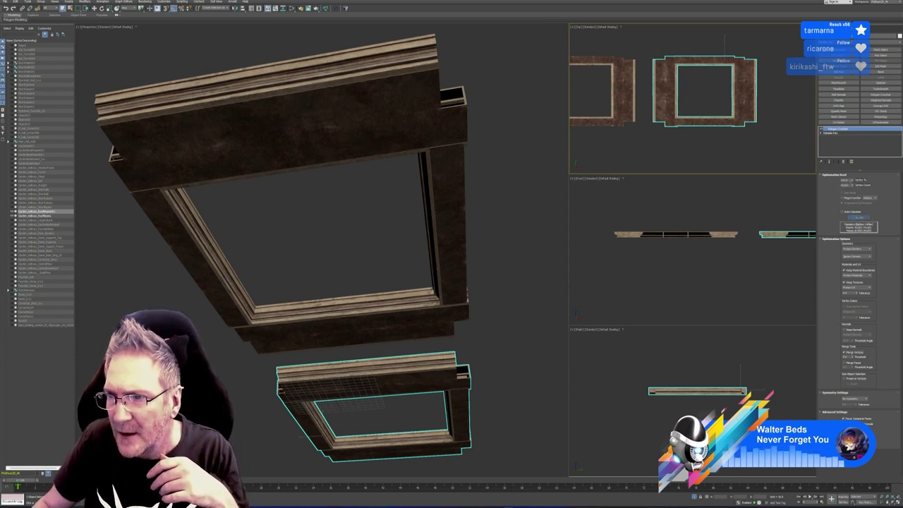
# Try optimizing the beam copy to 10 percent of its vertices and inspect the mouldings for damage.
pyautogui.doubleClick(845, 180)
pyautogui.write('10')
pyautogui.press('Return')
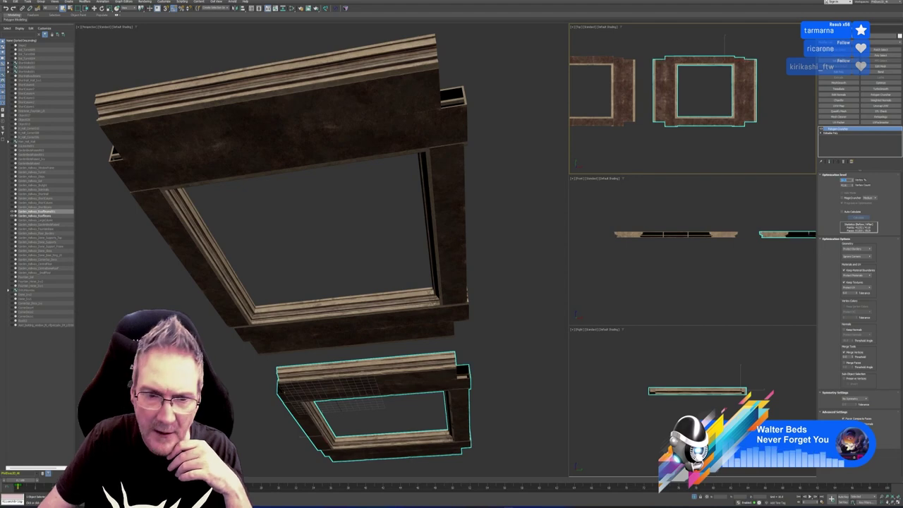
pyautogui.scroll(5, 377, 453)
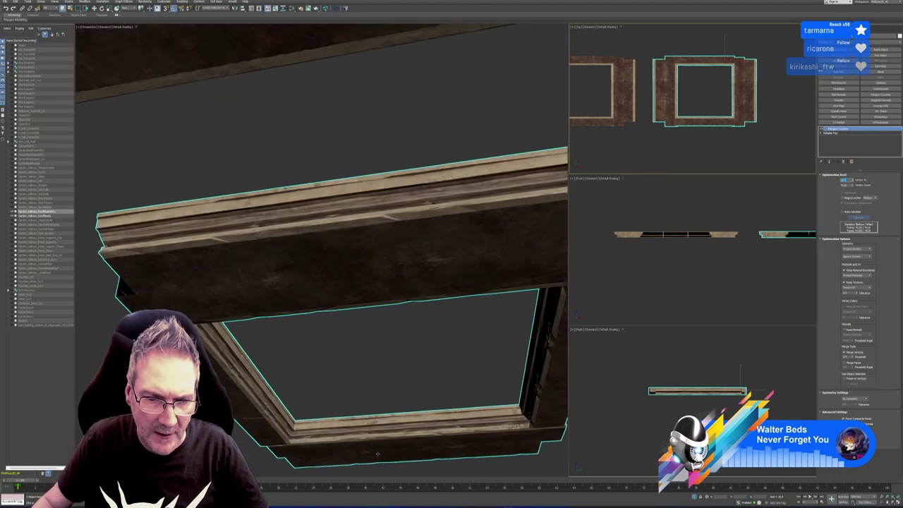
pyautogui.keyDown('alt'); pyautogui.moveTo(378, 453); pyautogui.dragTo(452, 385, button='middle'); pyautogui.keyUp('alt')
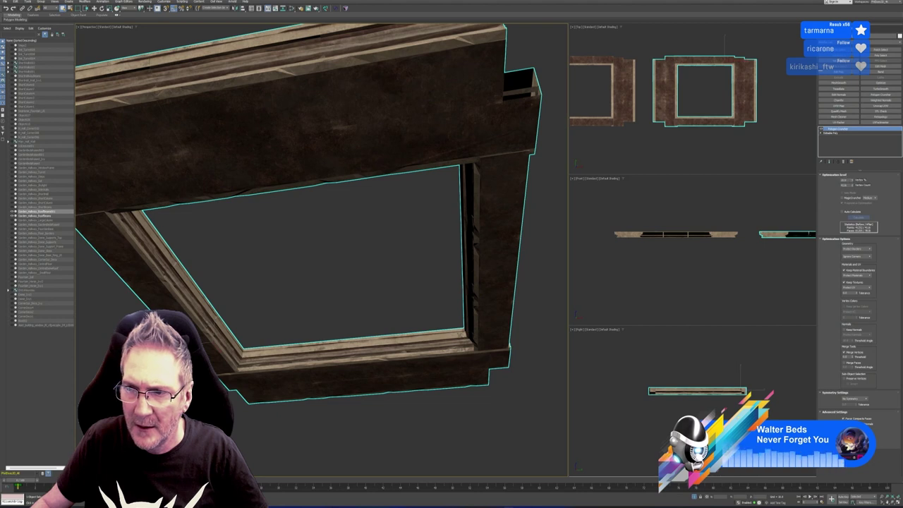
# Set the Polygon Cruncher's vertex percentage to 20 for the beam copy while viewing its inner corner closely.
pyautogui.doubleClick(845, 180)
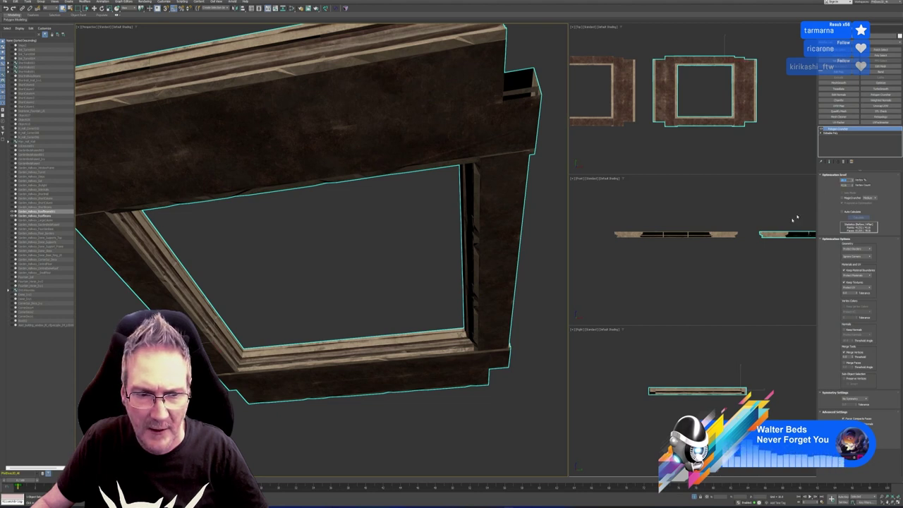
pyautogui.scroll(3, 376, 347)
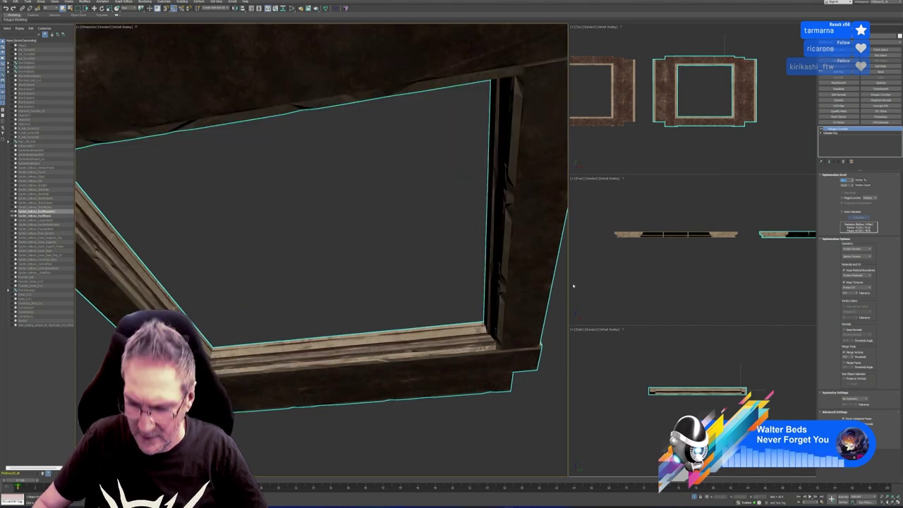
pyautogui.write('20')
pyautogui.press('Return')
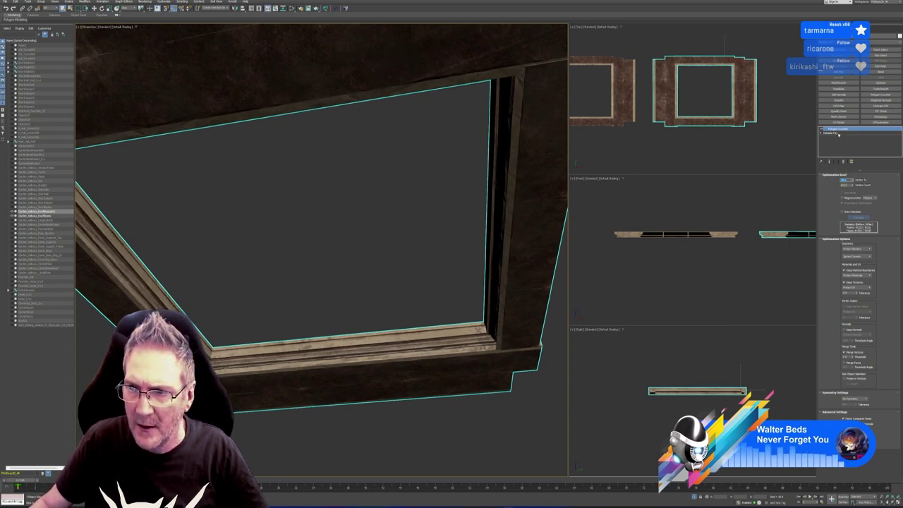
# Collapse the beam copy's whole modifier stack to bake in the polygon reduction.
pyautogui.rightClick(838, 132)
pyautogui.click(850, 177)
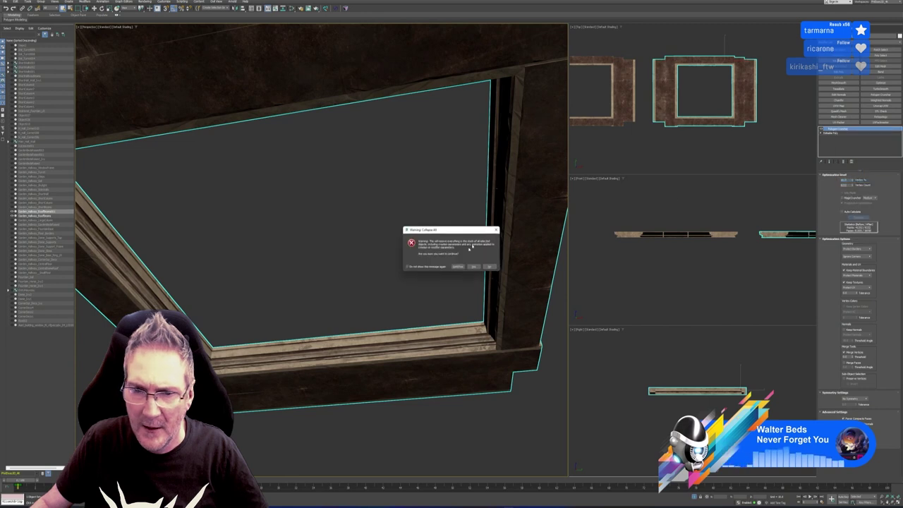
pyautogui.click(473, 268)
pyautogui.keyDown('alt'); pyautogui.moveTo(377, 274); pyautogui.dragTo(375, 272, button='middle'); pyautogui.keyUp('alt')
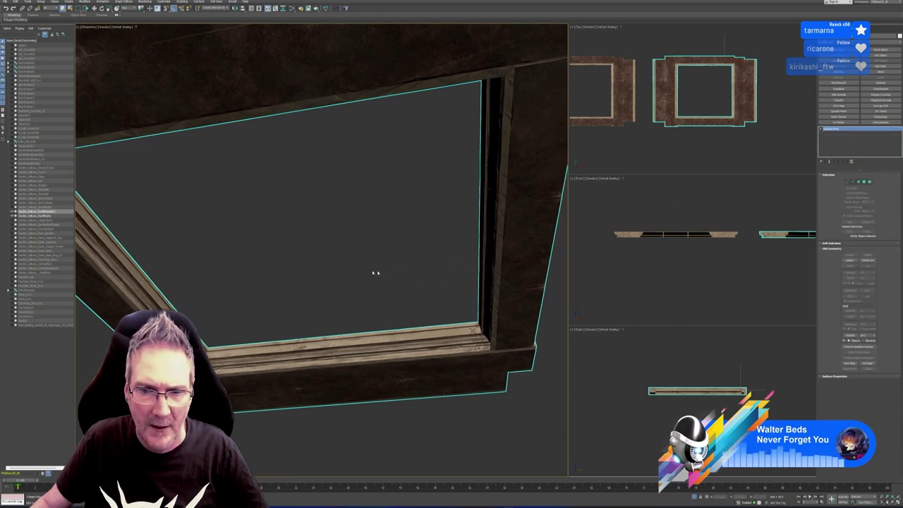
# Add an Edit Normals modifier to the beam copy, reset all its normals and collapse the stack.
pyautogui.click(839, 94)
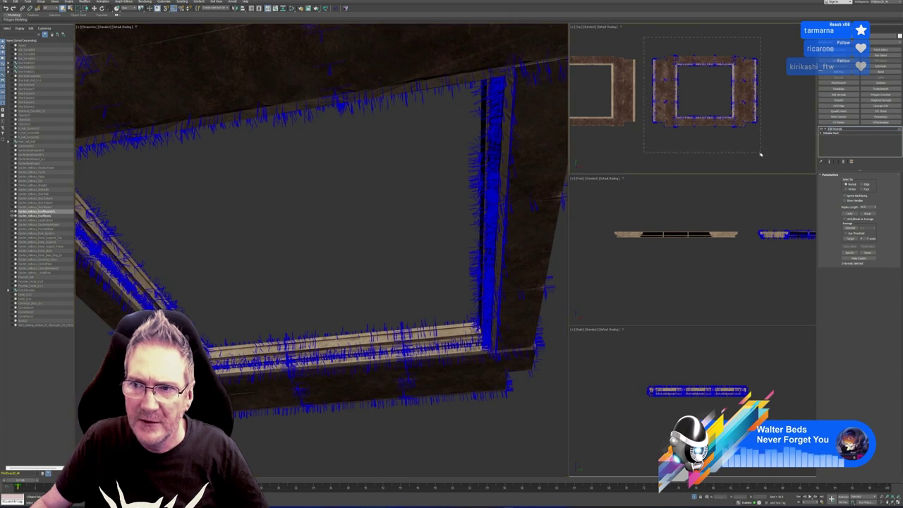
pyautogui.hotkey('ctrl', 'a')
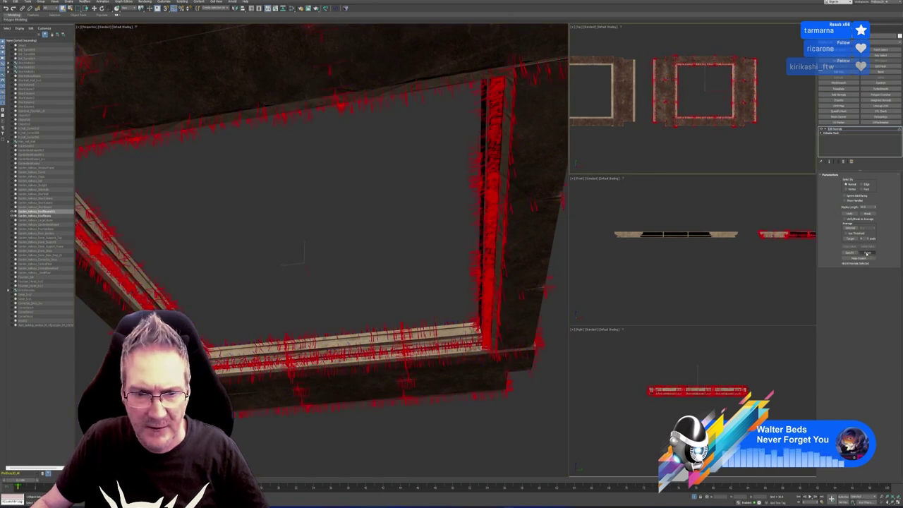
pyautogui.rightClick(836, 131)
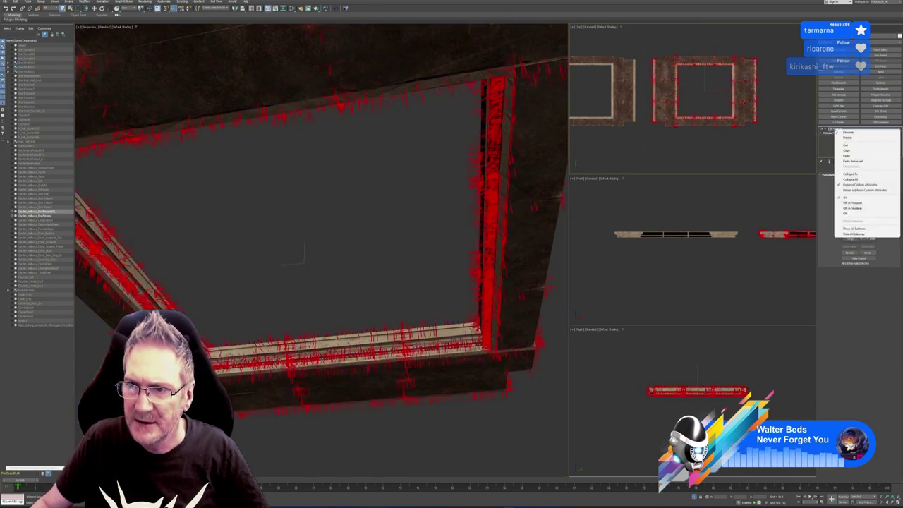
pyautogui.click(868, 178)
pyautogui.click(474, 266)
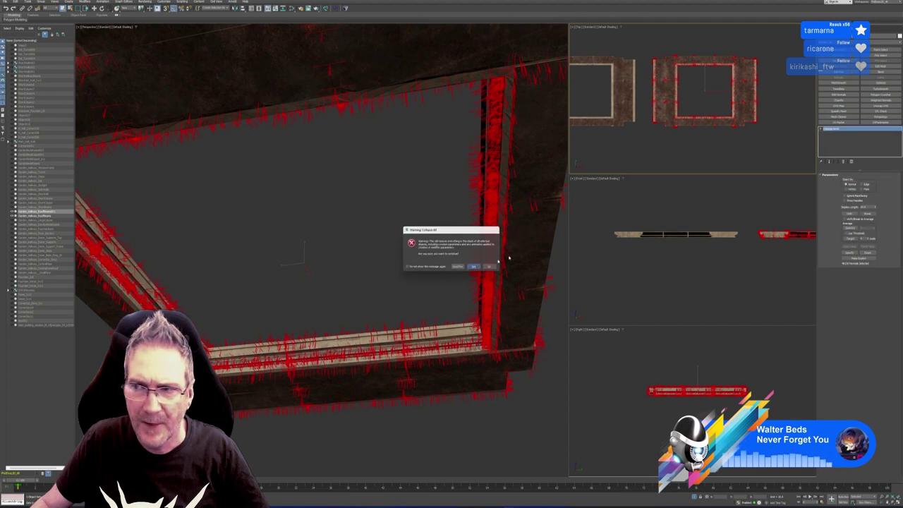
# Run Reset XForm on the beam copy and collapse the resulting modifiers into the mesh.
pyautogui.click(862, 29)
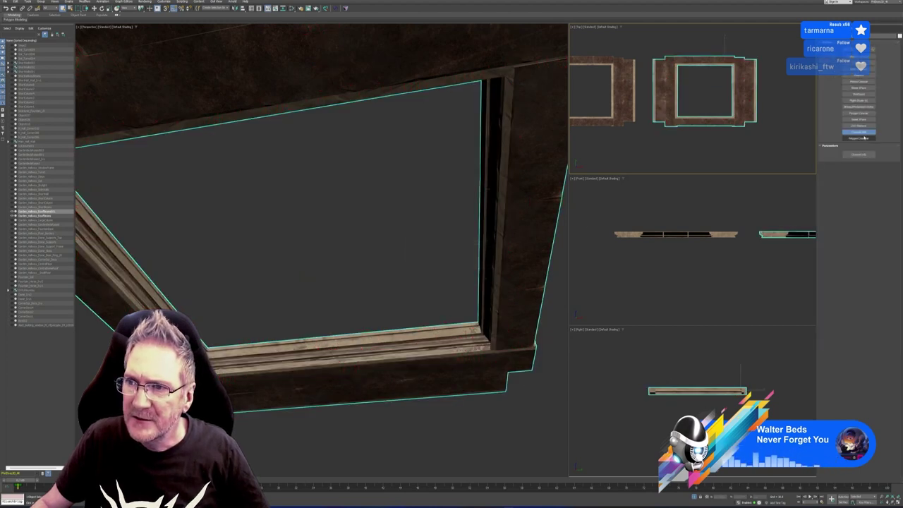
pyautogui.click(861, 121)
pyautogui.click(859, 154)
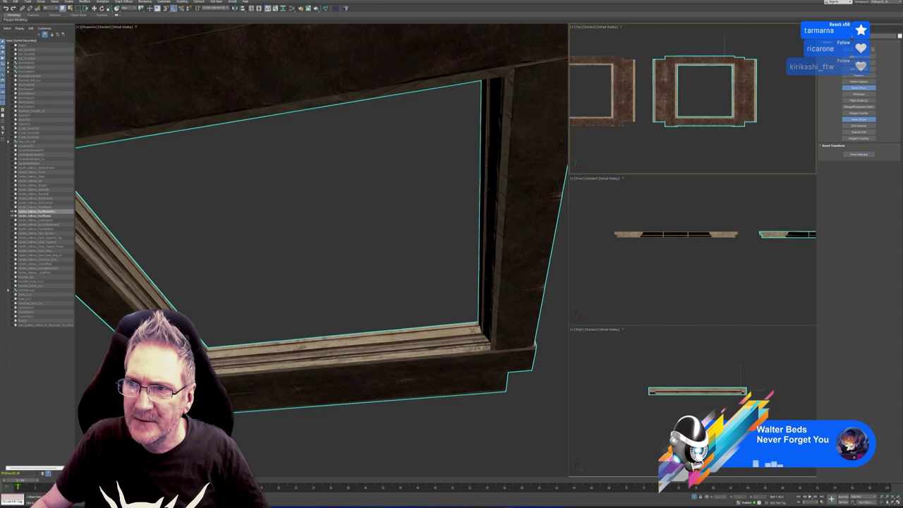
pyautogui.click(838, 36)
pyautogui.rightClick(839, 132)
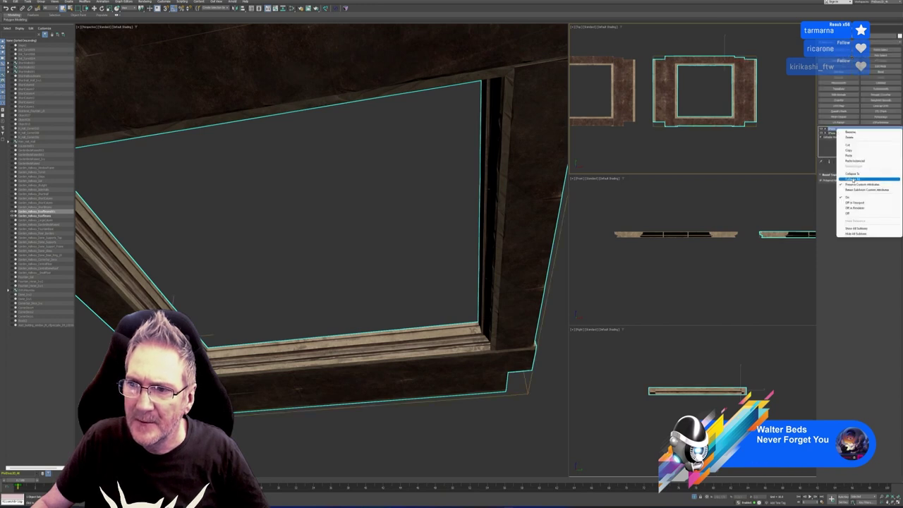
pyautogui.click(857, 176)
pyautogui.click(473, 266)
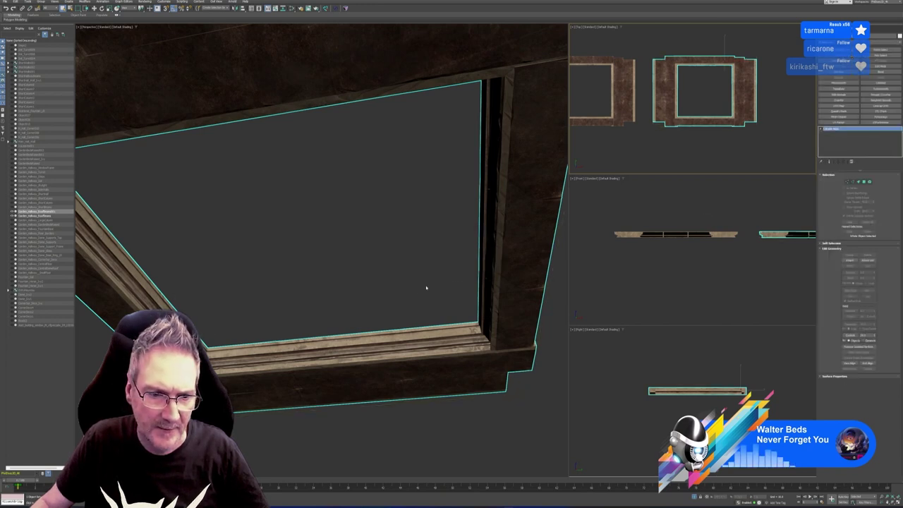
# Inspect the reduced beams, open the RizomUV bridge, try to send the copy to RizomUV and dismiss the message.
pyautogui.keyDown('alt'); pyautogui.moveTo(423, 286); pyautogui.dragTo(397, 277, button='middle'); pyautogui.keyUp('alt')
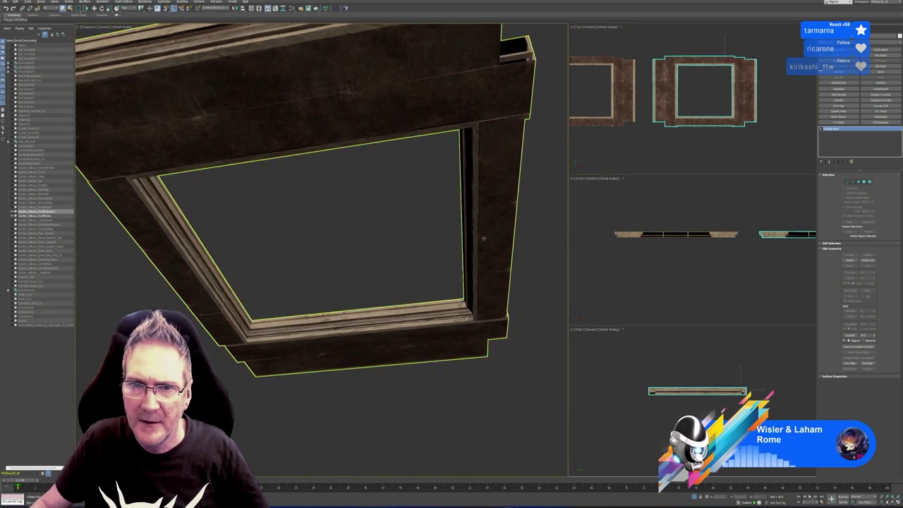
pyautogui.moveTo(484, 239)
pyautogui.keyDown('alt'); pyautogui.mouseDown(button='middle')
pyautogui.moveTo(467, 303)
pyautogui.moveTo(458, 297)
pyautogui.moveTo(474, 242)
pyautogui.mouseUp(button='middle'); pyautogui.keyUp('alt')
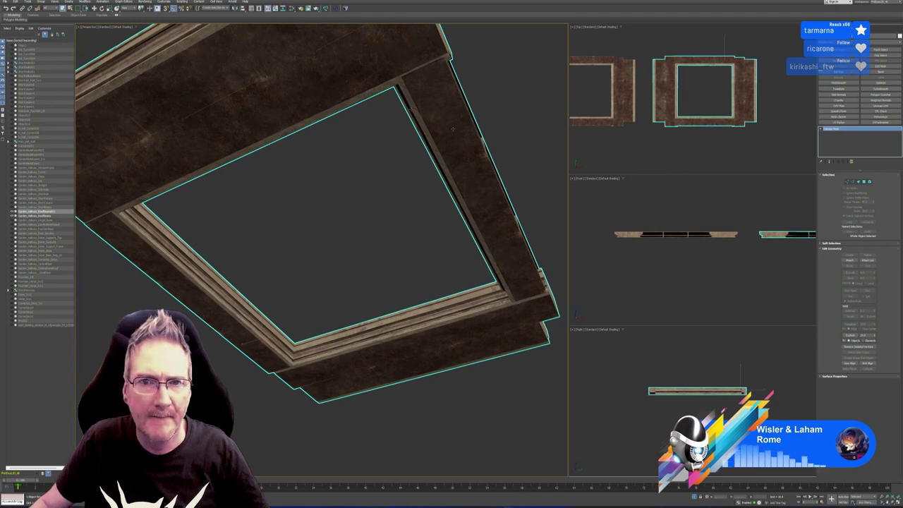
pyautogui.keyDown('alt'); pyautogui.moveTo(494, 138); pyautogui.dragTo(494, 143, button='middle'); pyautogui.keyUp('alt')
pyautogui.click(325, 8)
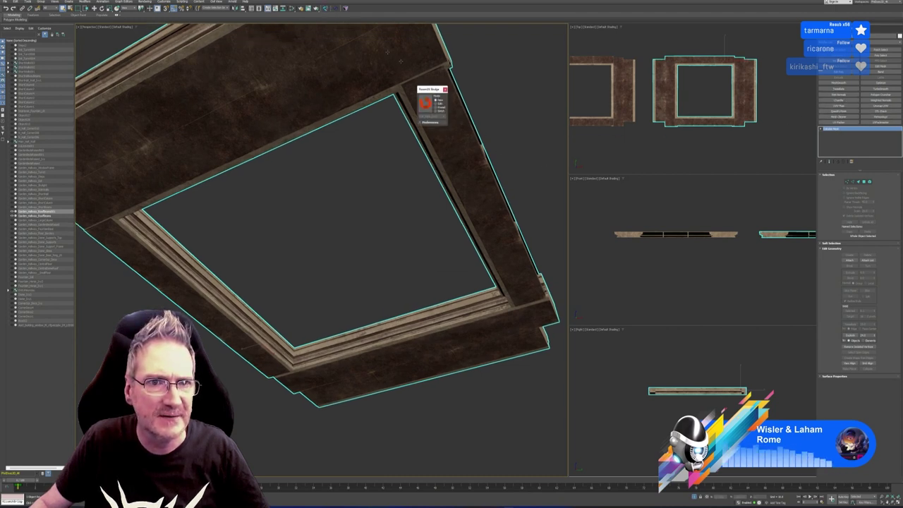
pyautogui.click(425, 104)
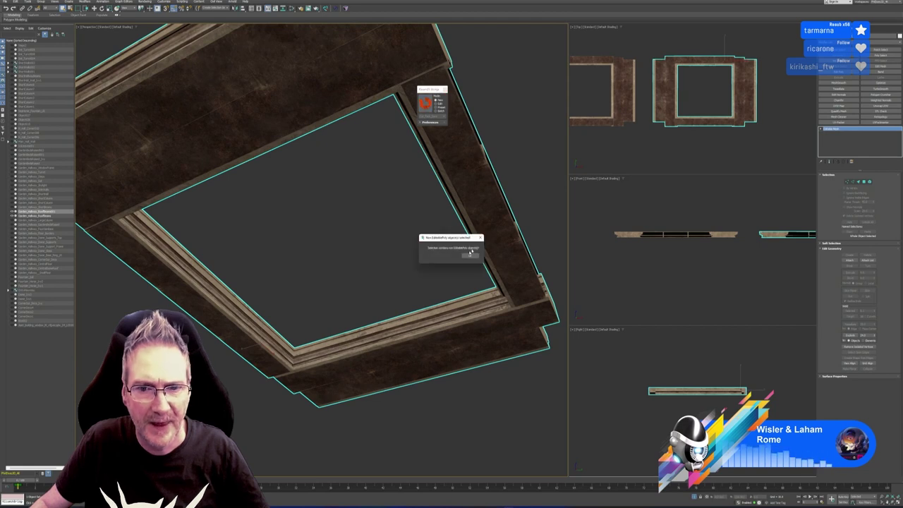
pyautogui.click(471, 257)
# Convert the beam copy to Editable Poly and send it to RizomUV through the bridge.
pyautogui.rightClick(832, 131)
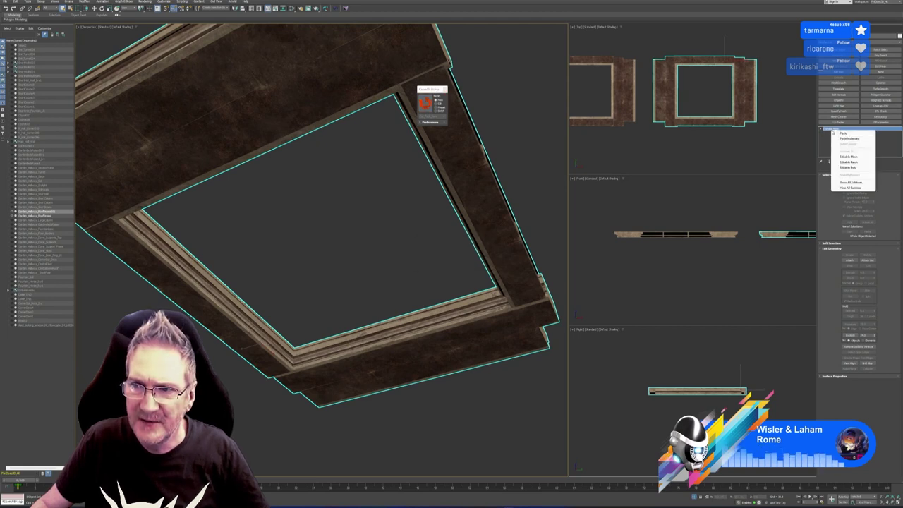
pyautogui.click(838, 165)
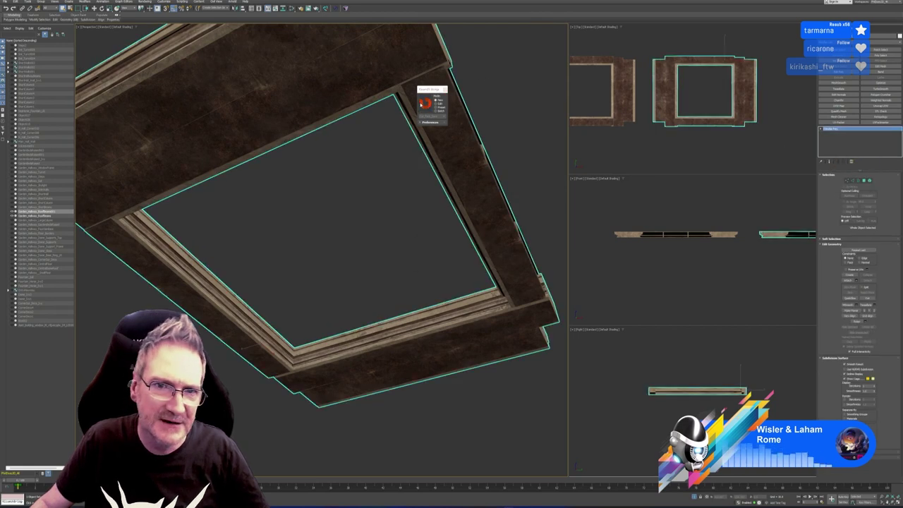
pyautogui.click(425, 104)
pyautogui.click(497, 123)
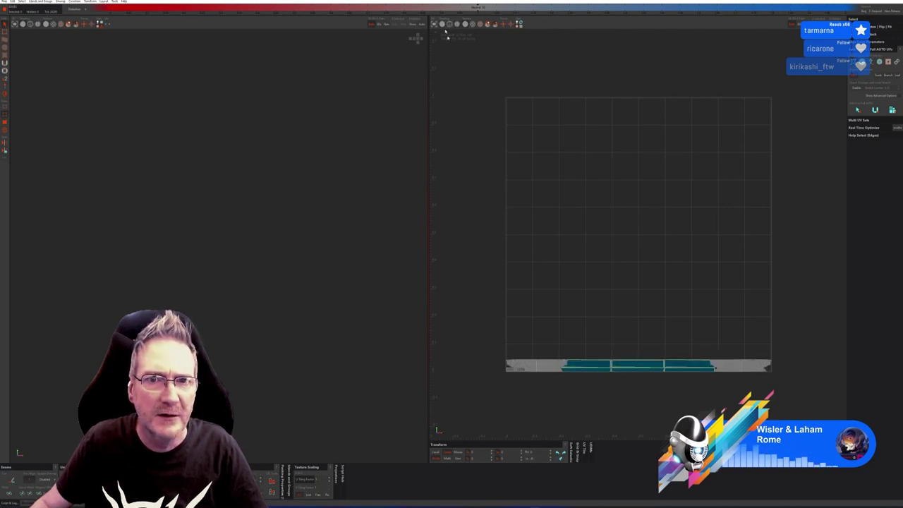
# Automatically select seams on the beam copy in RizomUV, then unfold and pack its UV islands.
pyautogui.press('f')
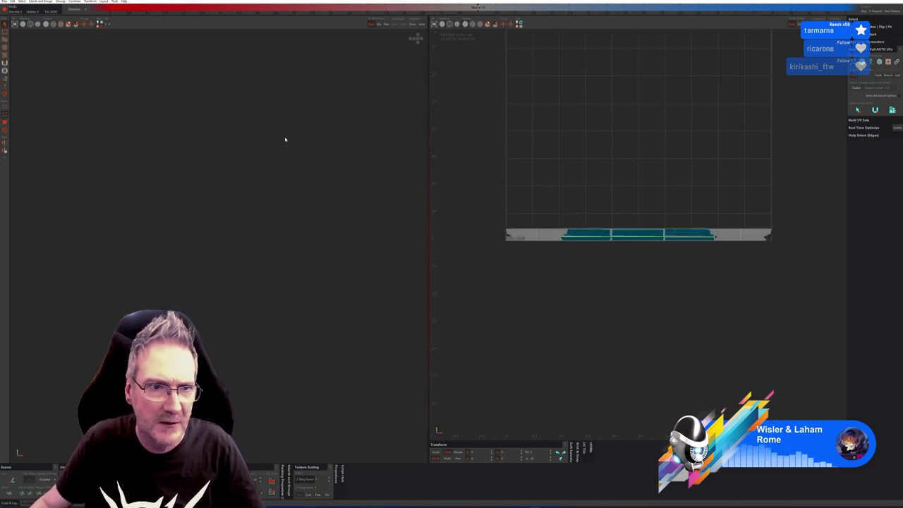
pyautogui.press('f')
pyautogui.keyDown('alt'); pyautogui.moveTo(299, 176); pyautogui.dragTo(364, 187); pyautogui.keyUp('alt')
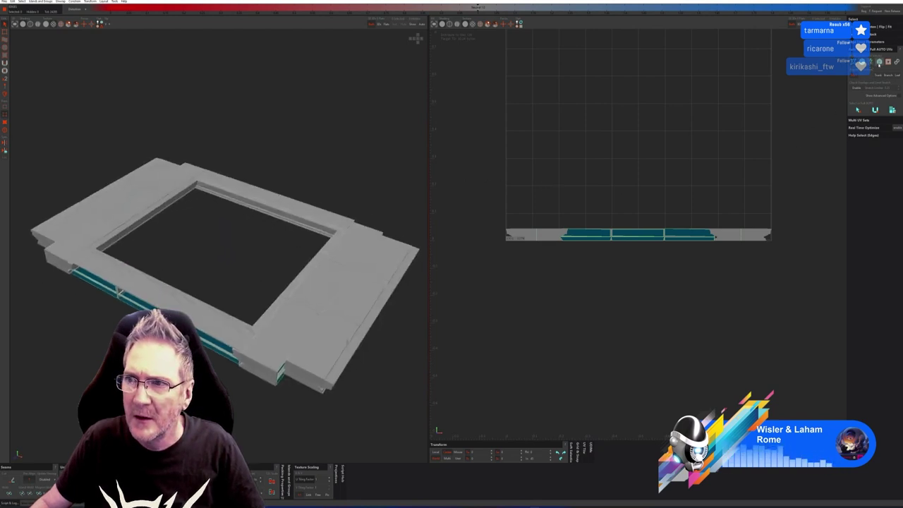
pyautogui.click(880, 62)
pyautogui.click(841, 122)
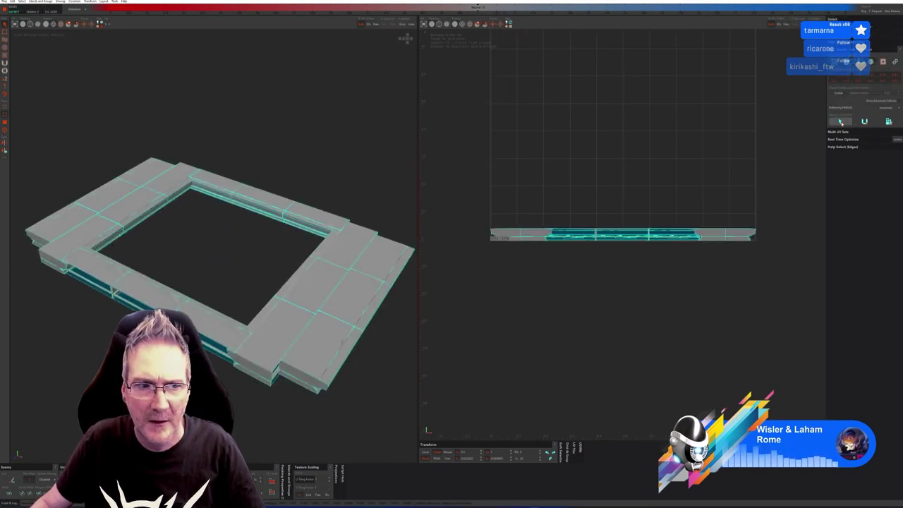
pyautogui.click(888, 122)
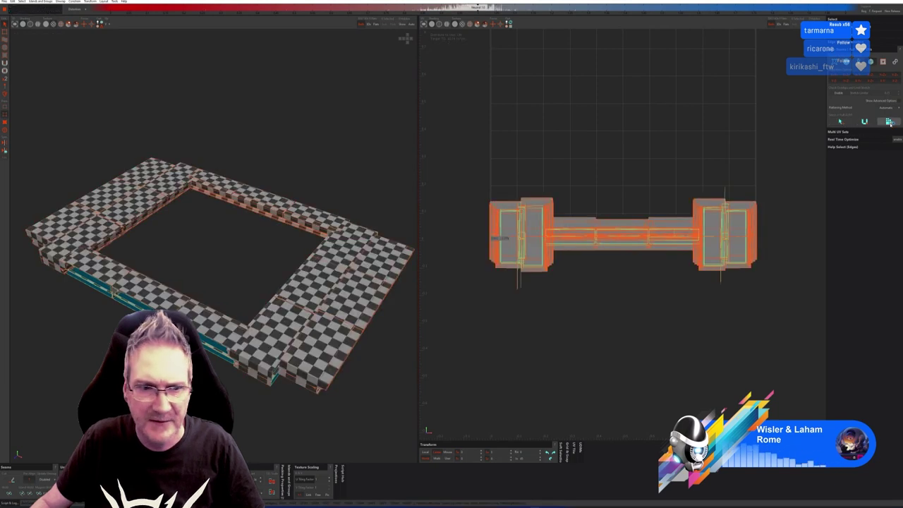
pyautogui.click(889, 121)
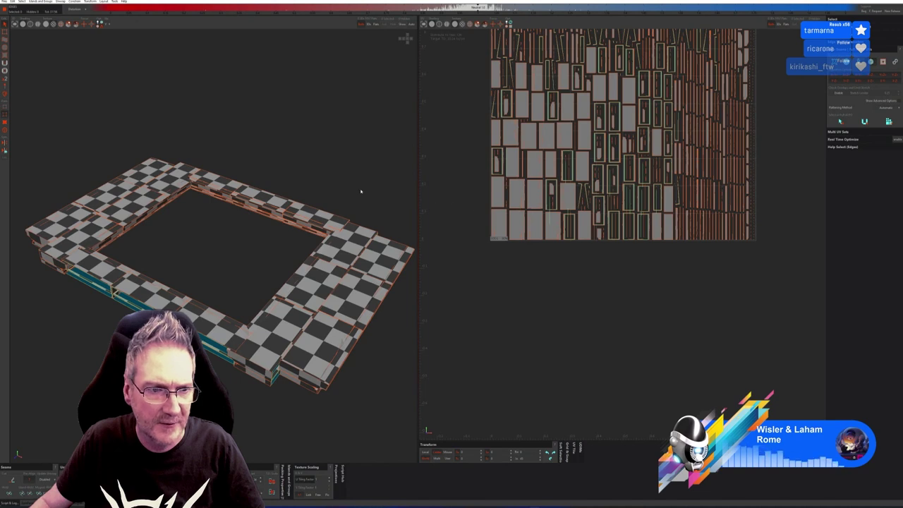
# Check the packed UV islands, quit RizomUV without saving and close the bridge in 3ds Max.
pyautogui.moveTo(355, 219); pyautogui.dragTo(365, 170, button='middle')
pyautogui.scroll(-1, 586, 127)
pyautogui.scroll(-2, 586, 128)
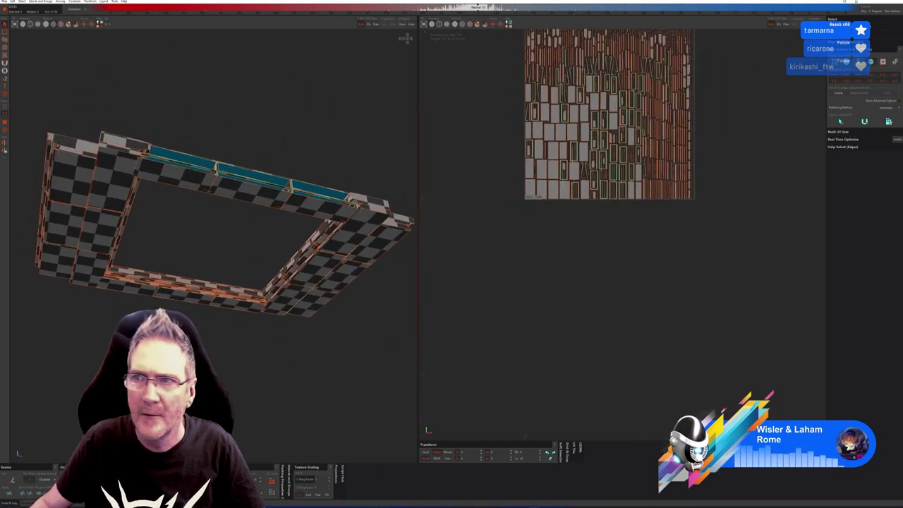
pyautogui.click(899, 3)
pyautogui.click(462, 252)
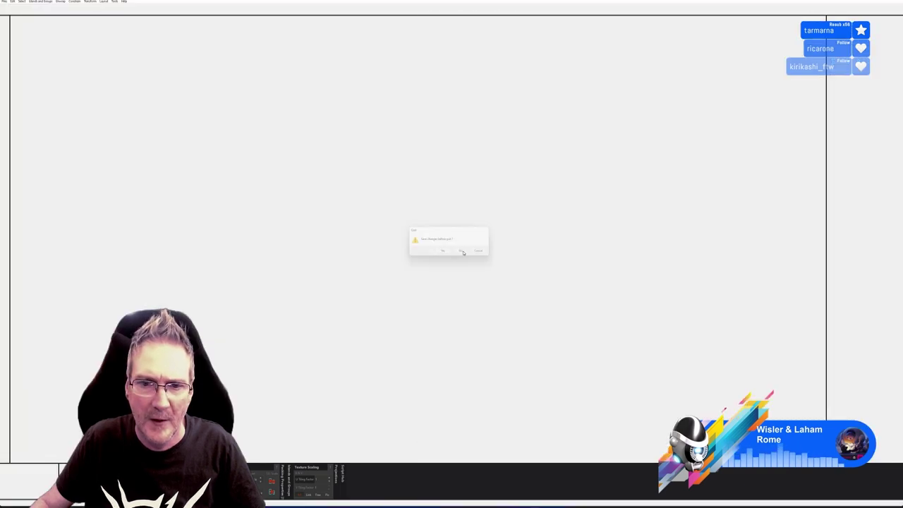
pyautogui.click(462, 255)
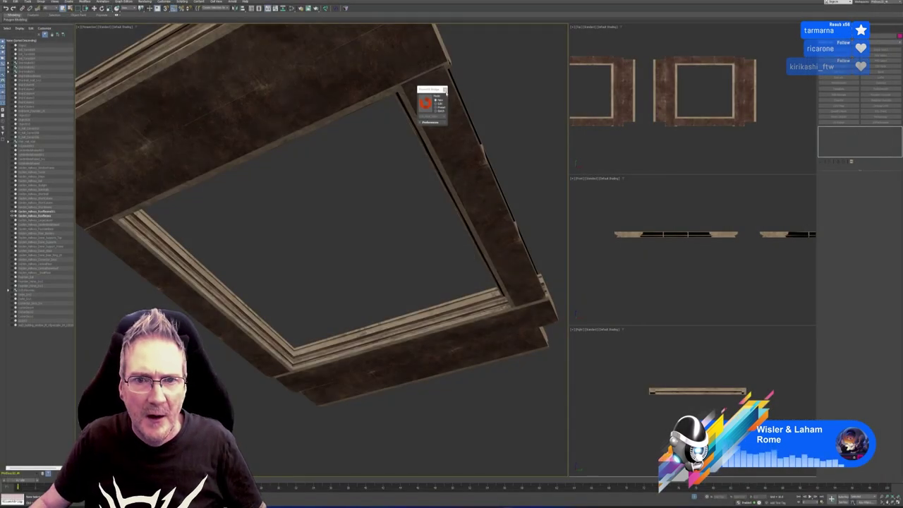
pyautogui.click(444, 89)
# Select the reduced beam copy and add an Unwrap UVW modifier to it.
pyautogui.scroll(-5, 386, 205)
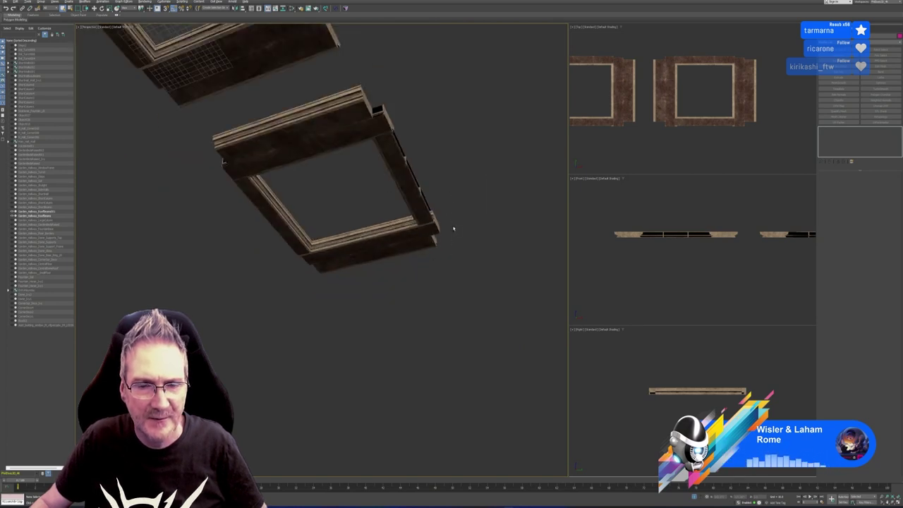
pyautogui.keyDown('alt'); pyautogui.moveTo(454, 228); pyautogui.dragTo(427, 246); pyautogui.keyUp('alt')
pyautogui.keyDown('alt'); pyautogui.moveTo(427, 246); pyautogui.dragTo(502, 270, button='middle'); pyautogui.keyUp('alt')
pyautogui.click(439, 70)
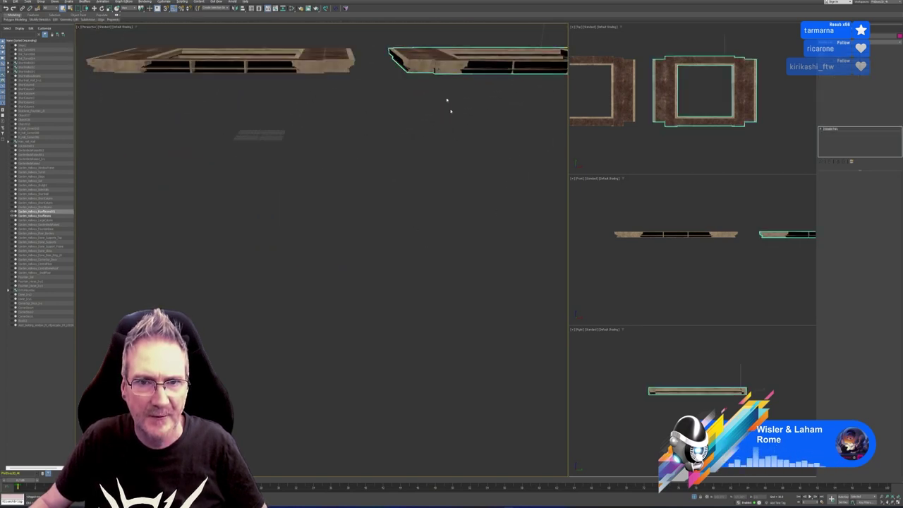
pyautogui.keyDown('alt'); pyautogui.moveTo(446, 101); pyautogui.dragTo(424, 299, button='middle'); pyautogui.keyUp('alt')
pyautogui.scroll(4, 452, 263)
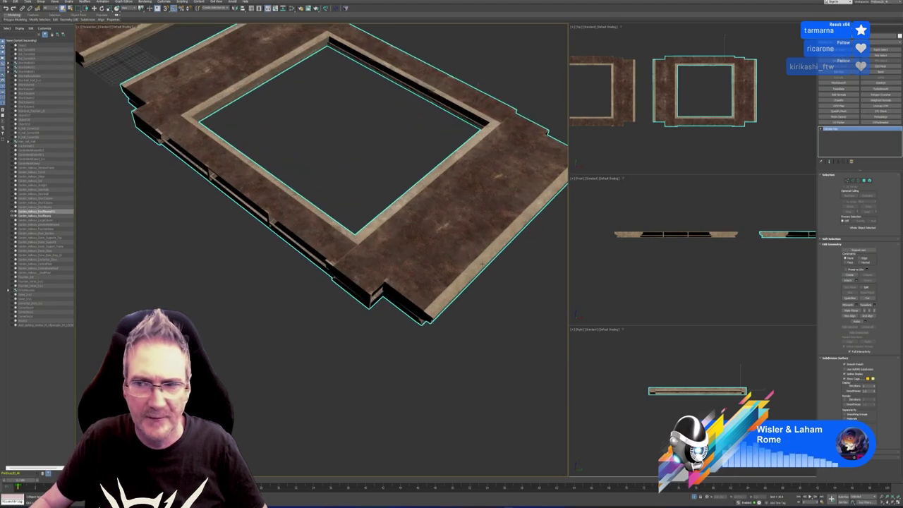
pyautogui.click(881, 107)
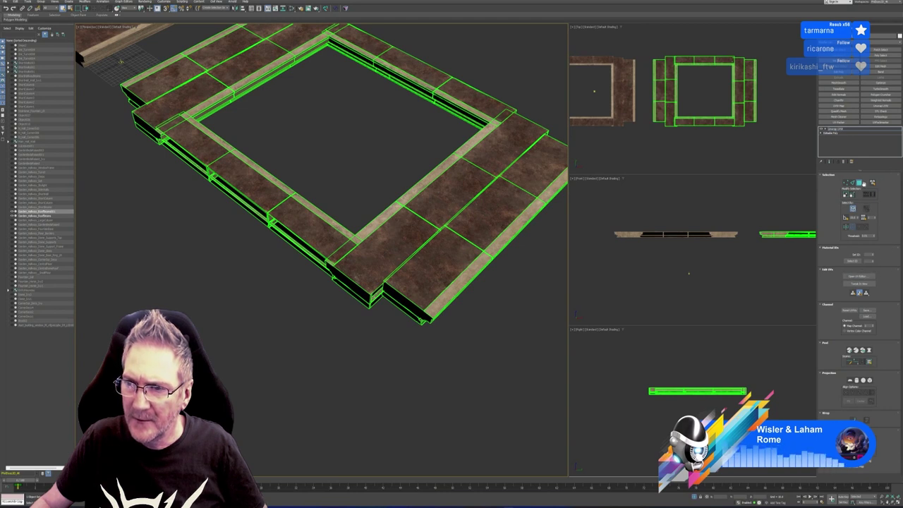
# Try to select the beam copy's upper faces by window selection in the front view.
pyautogui.click(364, 261)
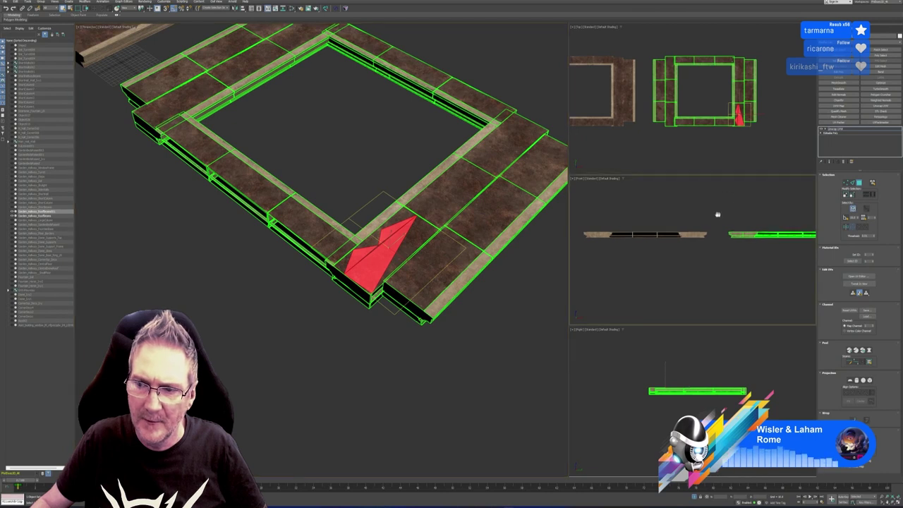
pyautogui.moveTo(716, 211); pyautogui.dragTo(640, 218, button='middle')
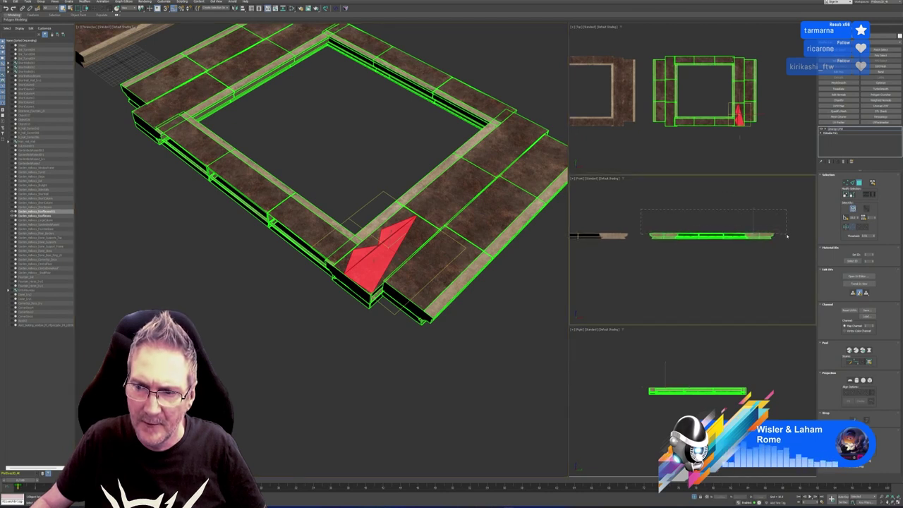
pyautogui.moveTo(788, 235); pyautogui.dragTo(789, 235)
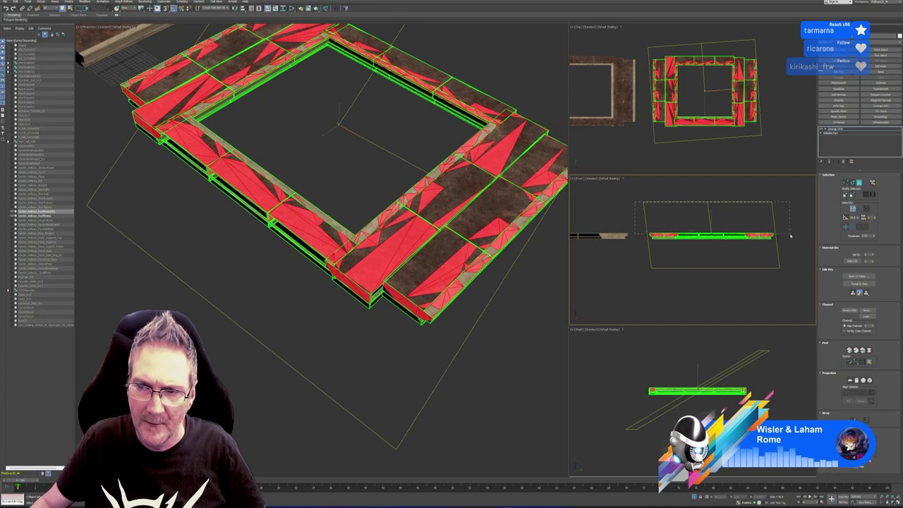
pyautogui.moveTo(791, 237); pyautogui.dragTo(791, 237)
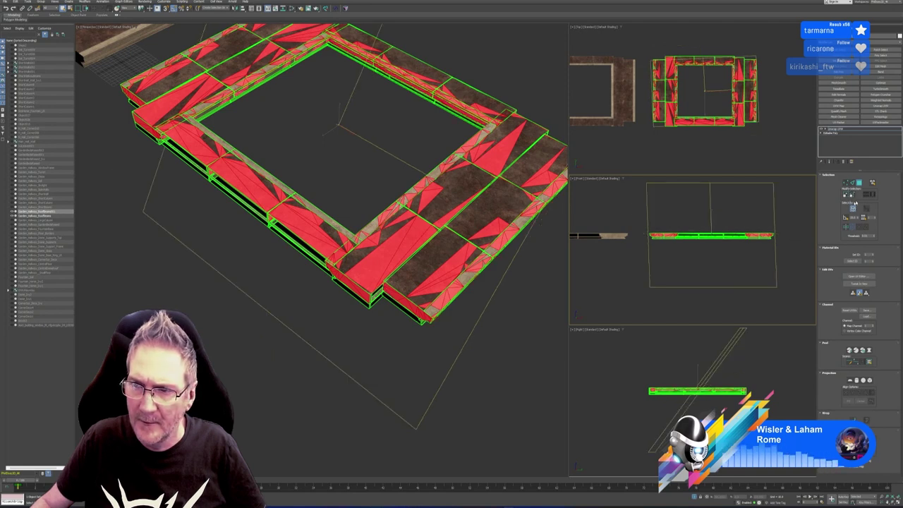
# Select one polygon on the beam's top face and examine the UV seams around the whole frame.
pyautogui.keyDown('alt'); pyautogui.moveTo(532, 280); pyautogui.dragTo(480, 283, button='middle'); pyautogui.keyUp('alt')
pyautogui.click(438, 188)
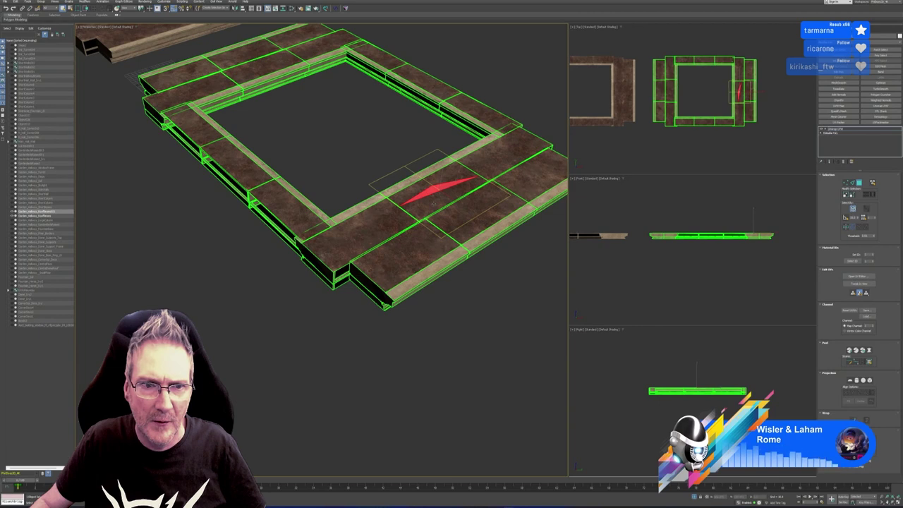
pyautogui.scroll(6, 370, 258)
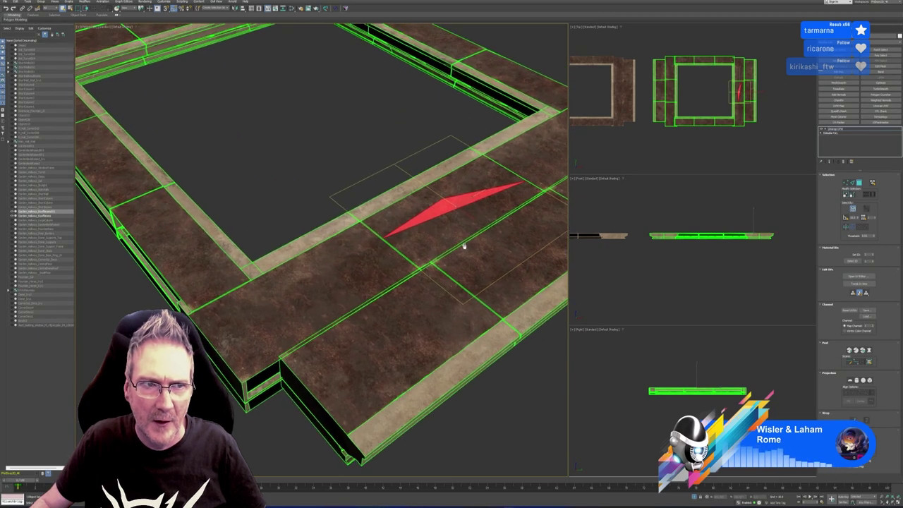
pyautogui.moveTo(370, 258); pyautogui.dragTo(358, 257, button='middle')
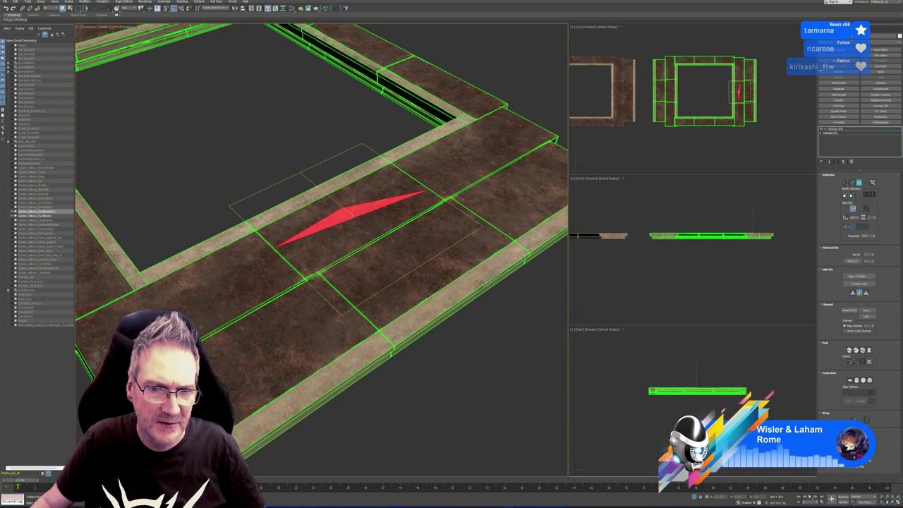
pyautogui.moveTo(325, 275); pyautogui.dragTo(427, 305, button='middle')
pyautogui.moveTo(198, 261); pyautogui.dragTo(284, 333, button='middle')
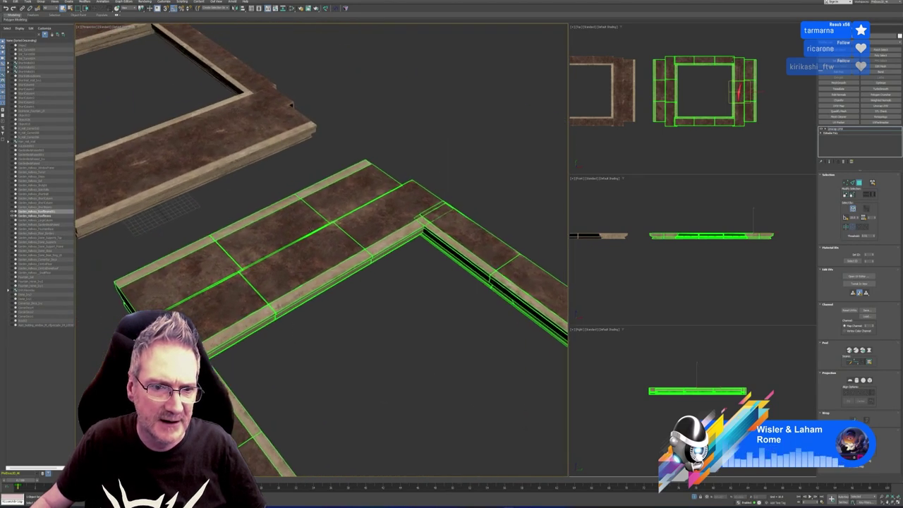
pyautogui.scroll(4, 304, 258)
pyautogui.scroll(-3, 329, 212)
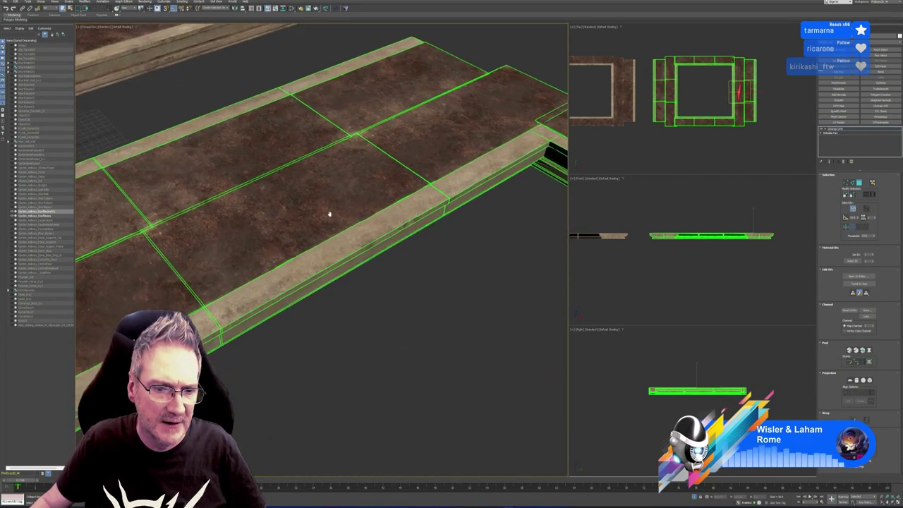
pyautogui.keyDown('alt'); pyautogui.moveTo(329, 212); pyautogui.dragTo(326, 236, button='middle'); pyautogui.keyUp('alt')
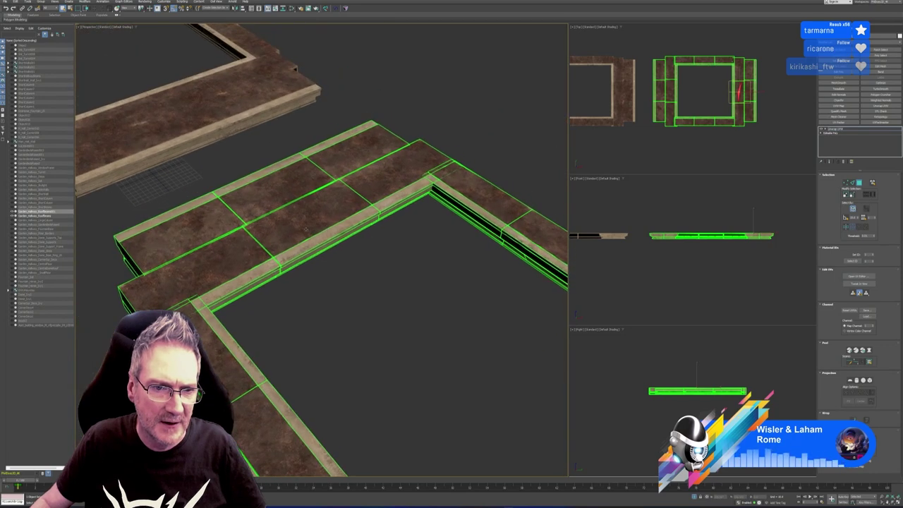
pyautogui.scroll(3, 326, 236)
pyautogui.scroll(-6, 329, 247)
pyautogui.moveTo(344, 281); pyautogui.dragTo(302, 149, button='middle')
pyautogui.scroll(5, 416, 267)
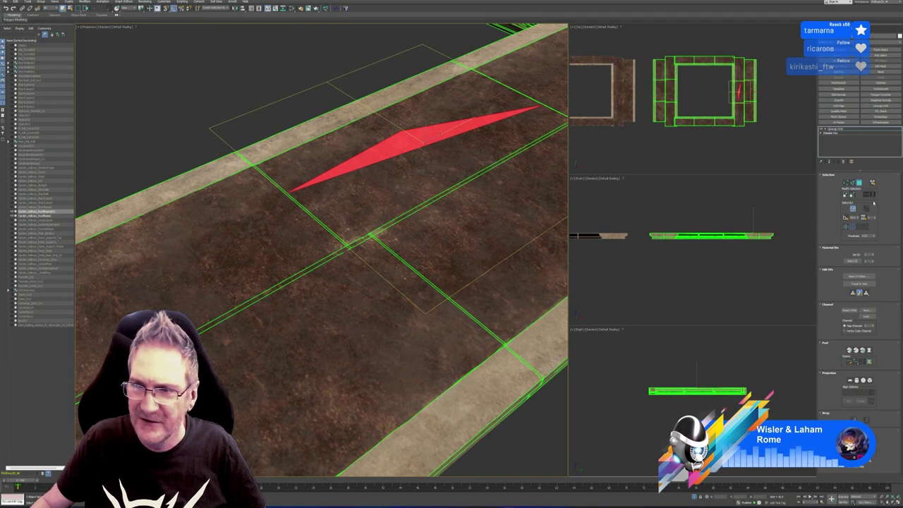
# Clear the polygon selection, open the UV editor and place its window beside the perspective view.
pyautogui.click(350, 53)
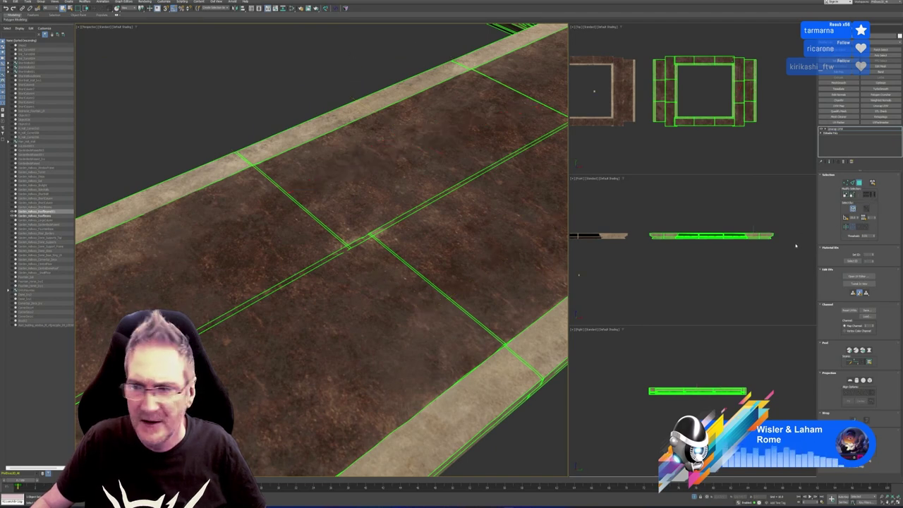
pyautogui.click(858, 276)
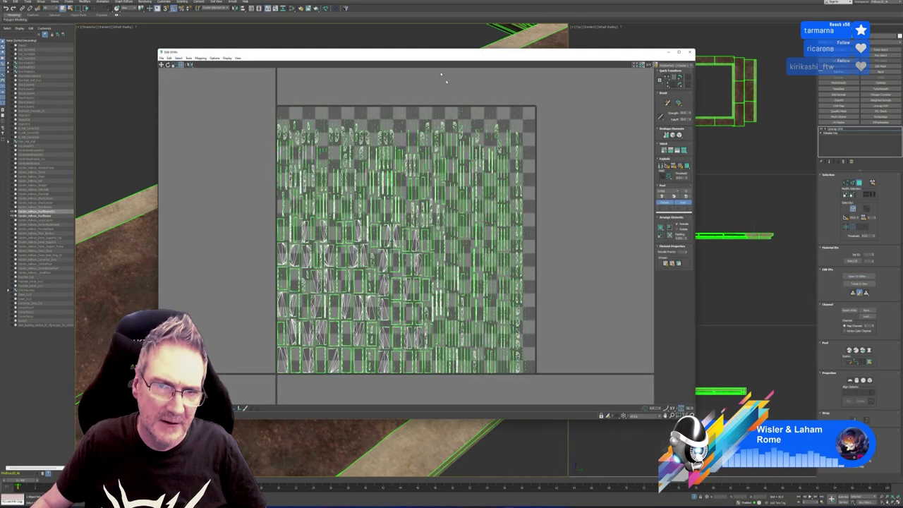
pyautogui.moveTo(418, 55); pyautogui.dragTo(661, 55)
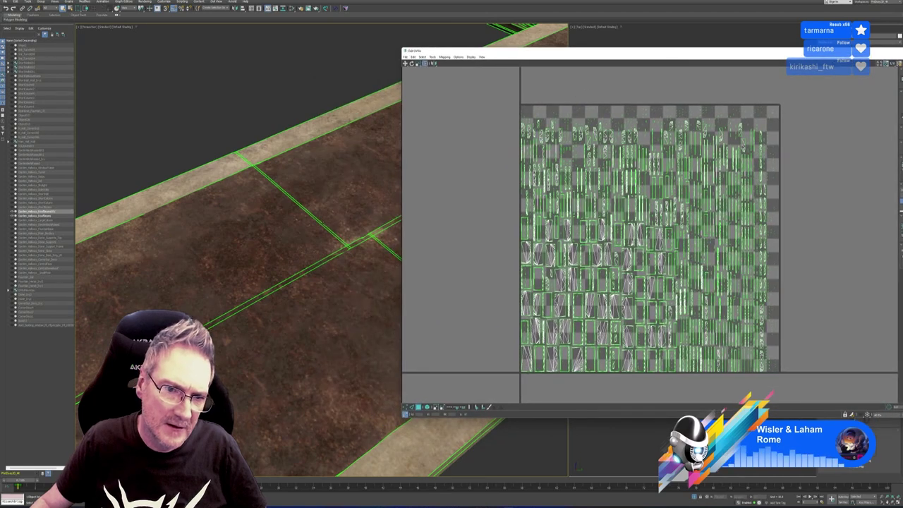
# Select a seam edge across the beam copy's top face and examine where it lies in the UV layout.
pyautogui.hotkey('ctrl', 'z')
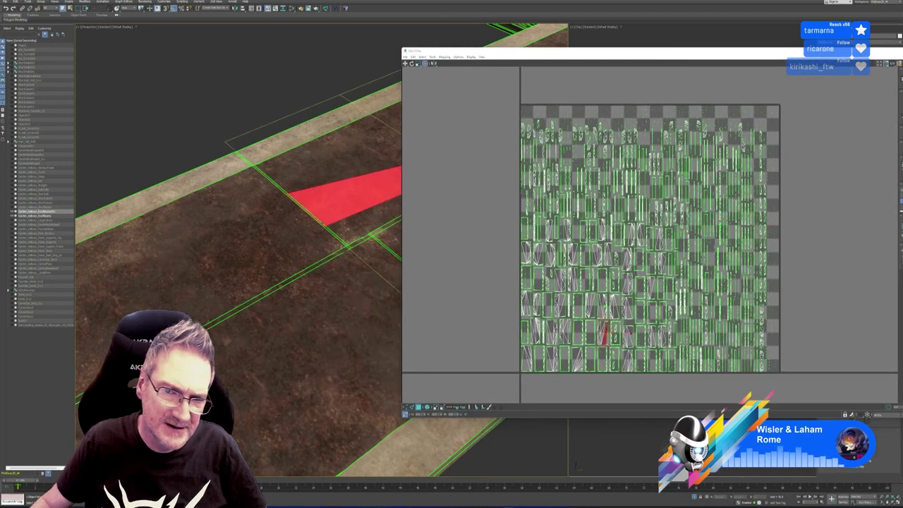
pyautogui.click(412, 407)
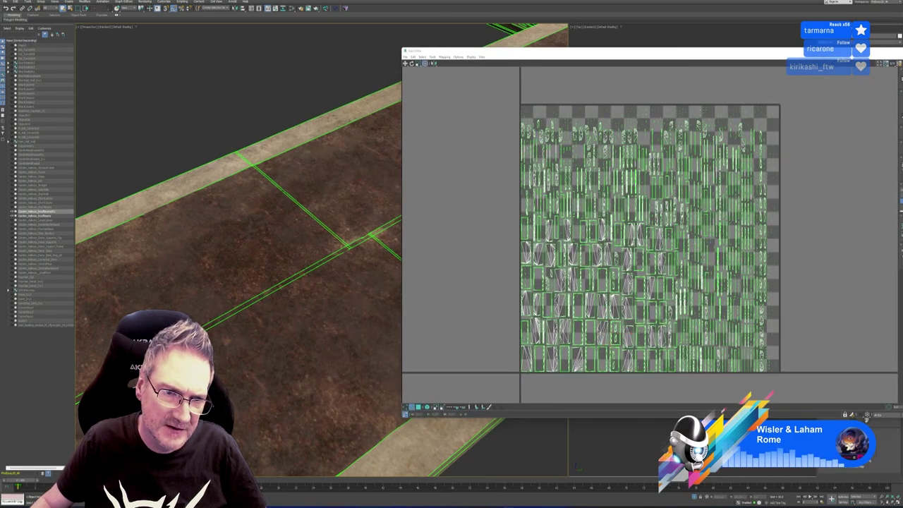
pyautogui.click(284, 192)
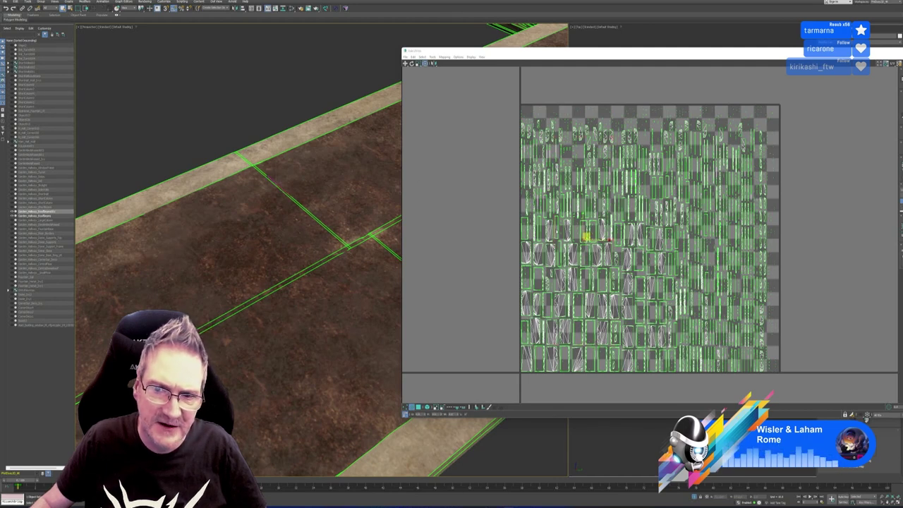
pyautogui.scroll(3, 610, 244)
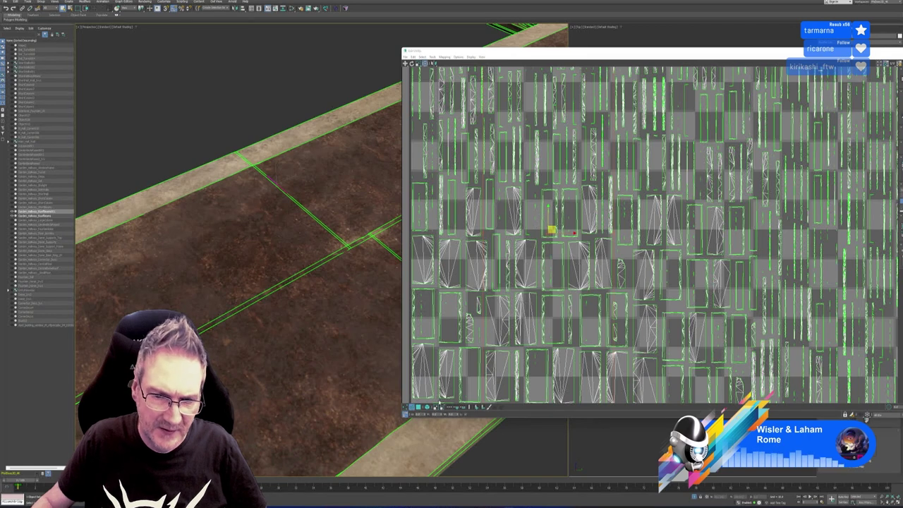
pyautogui.click(420, 407)
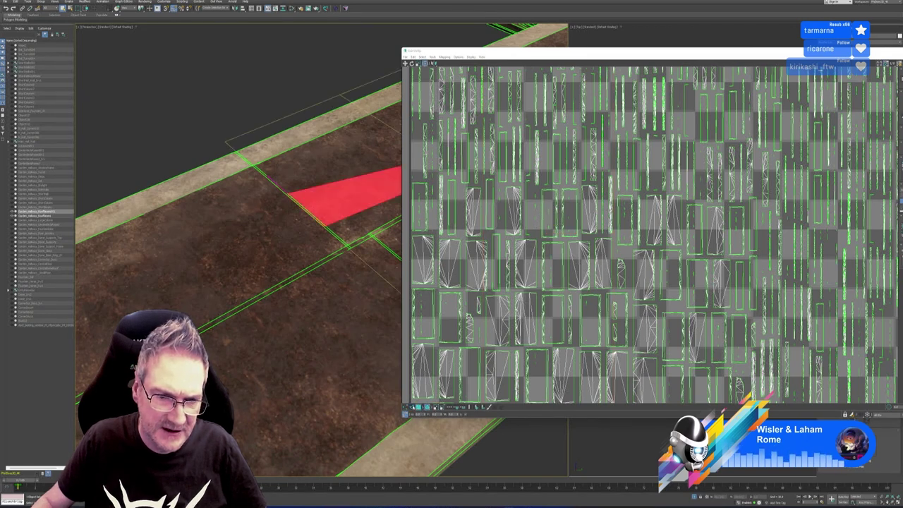
pyautogui.click(286, 230)
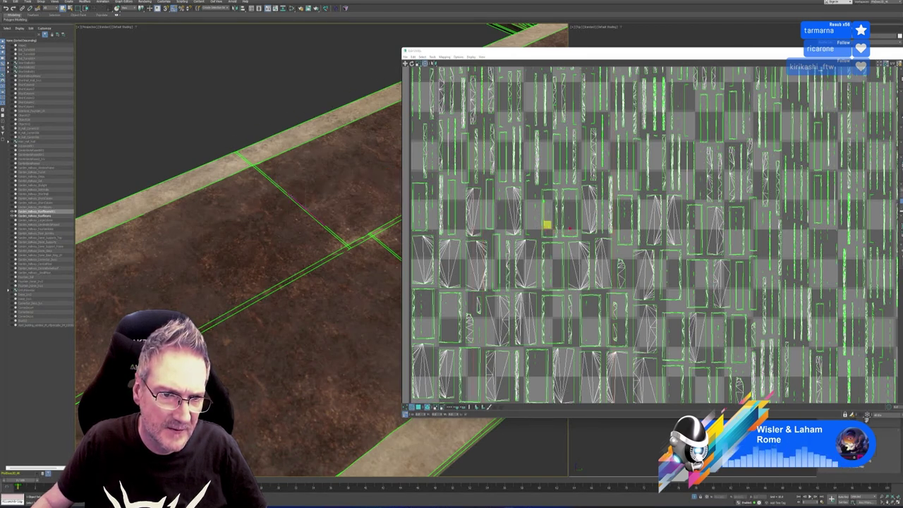
pyautogui.scroll(3, 547, 225)
pyautogui.scroll(-5, 547, 224)
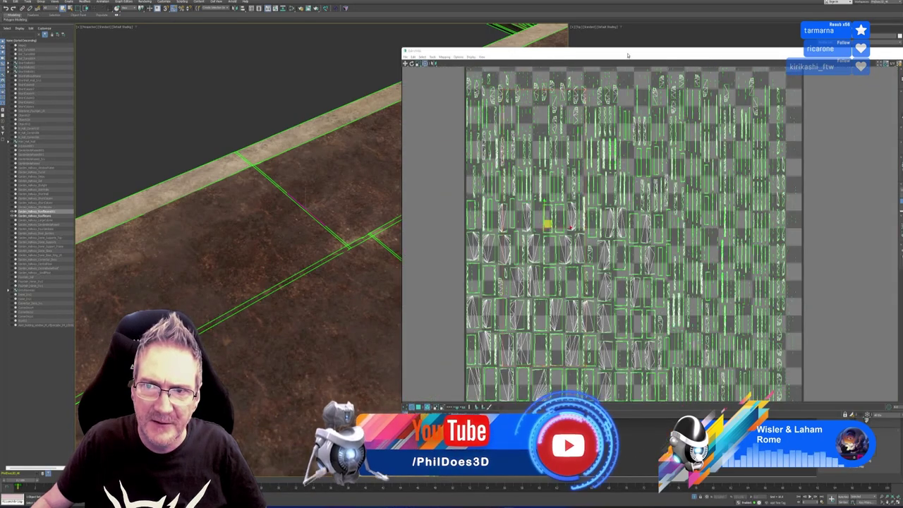
# Close the UV editor and examine the seams along the beam copy's top faces and inner mouldings.
pyautogui.moveTo(628, 53); pyautogui.dragTo(519, 53)
pyautogui.click(823, 50)
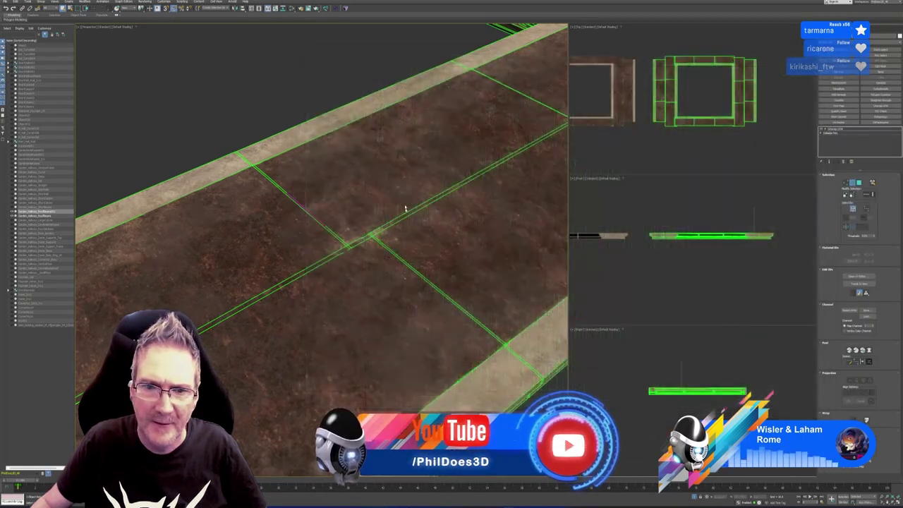
pyautogui.scroll(-5, 405, 209)
pyautogui.moveTo(387, 202); pyautogui.dragTo(400, 305, button='middle')
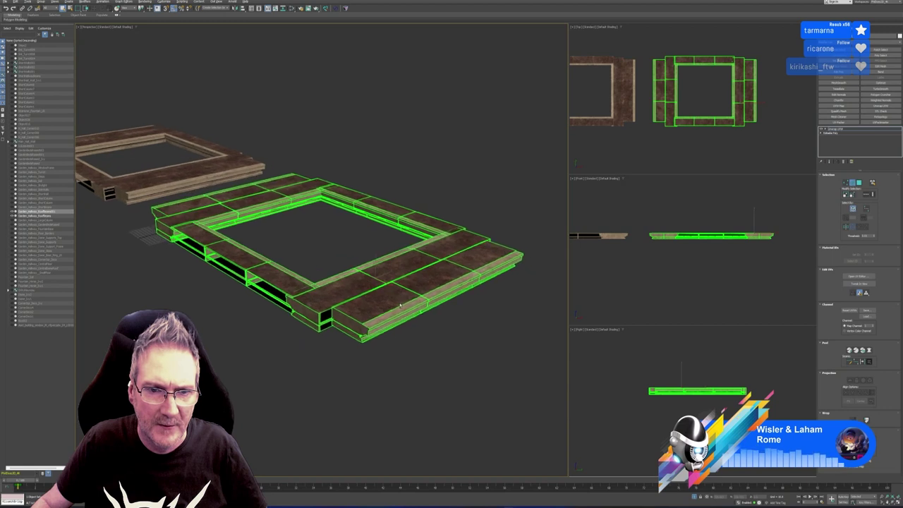
pyautogui.keyDown('alt'); pyautogui.moveTo(355, 254); pyautogui.dragTo(360, 280, button='middle'); pyautogui.keyUp('alt')
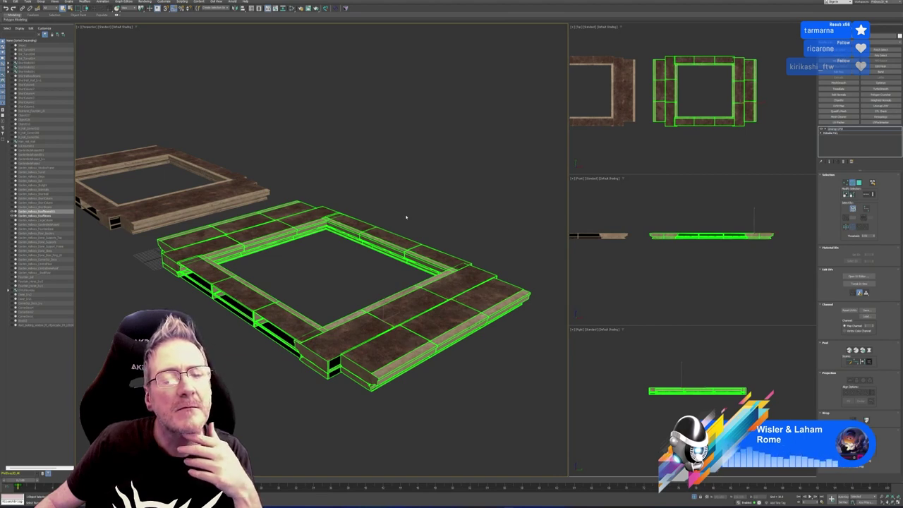
pyautogui.scroll(5, 383, 311)
pyautogui.moveTo(198, 212); pyautogui.dragTo(273, 233, button='middle')
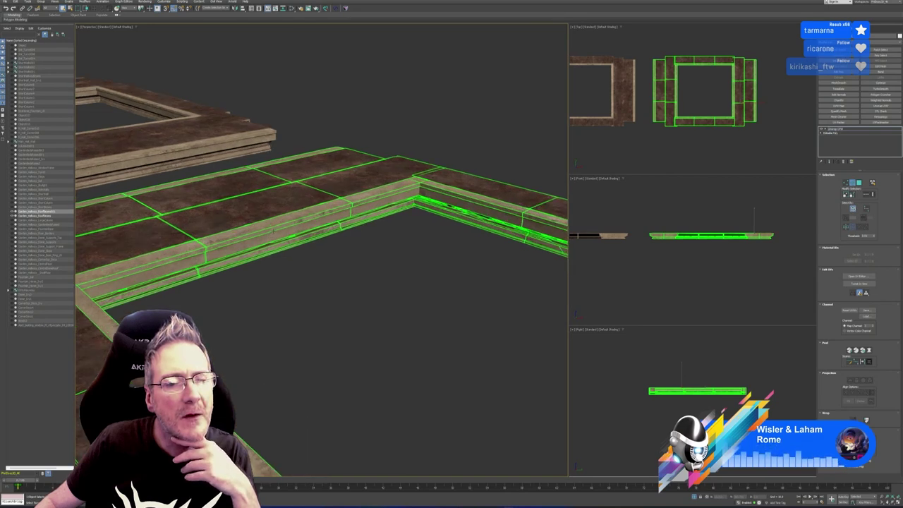
pyautogui.scroll(-8, 275, 231)
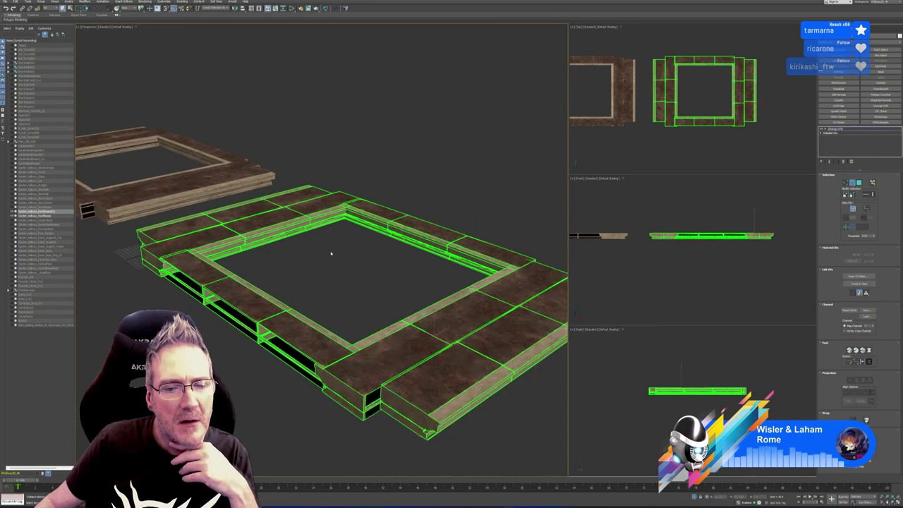
pyautogui.scroll(8, 324, 261)
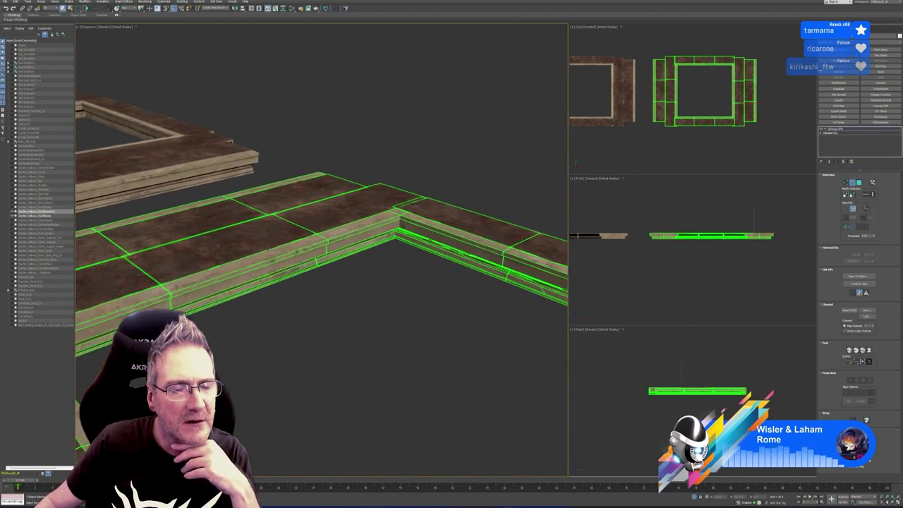
pyautogui.keyDown('alt'); pyautogui.moveTo(287, 288); pyautogui.dragTo(177, 202, button='middle'); pyautogui.keyUp('alt')
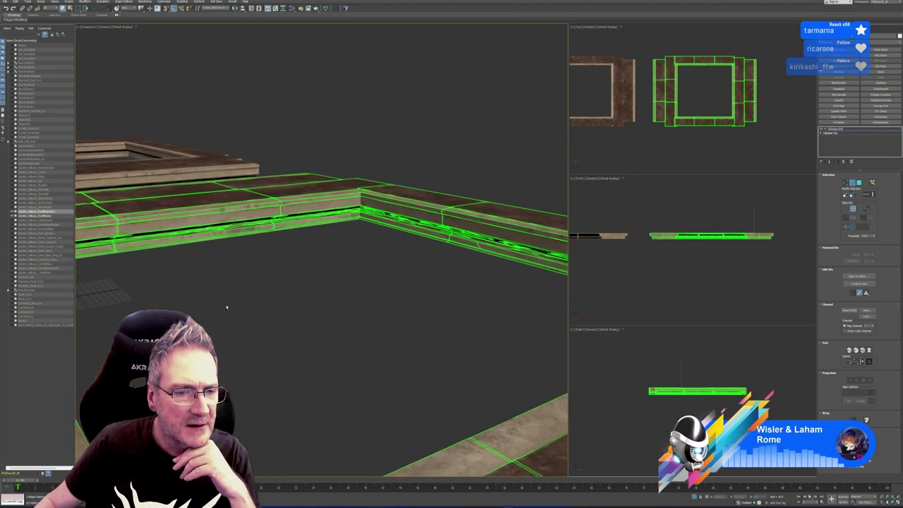
pyautogui.keyDown('alt'); pyautogui.moveTo(228, 306); pyautogui.dragTo(305, 239, button='middle'); pyautogui.keyUp('alt')
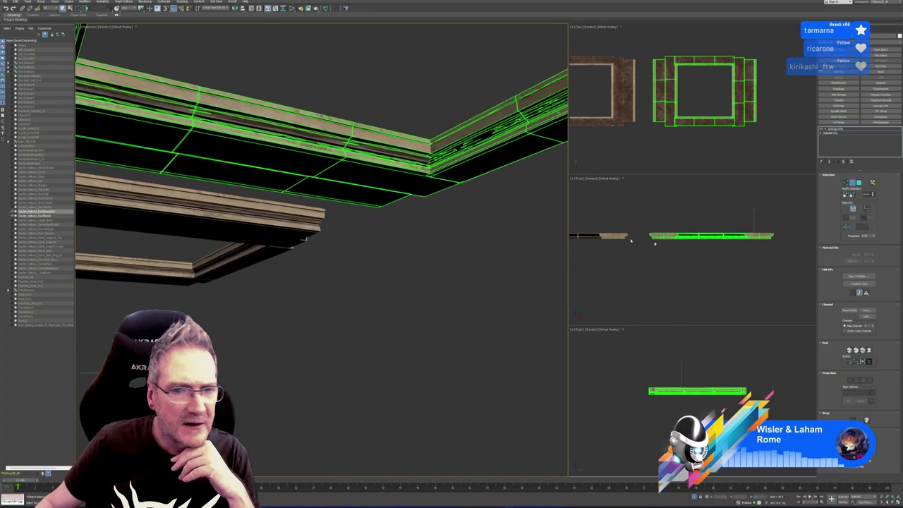
# Hide the green map seams and inspect the mouldings, underside and top of the beam frames.
pyautogui.hotkey('ctrl', 'd')
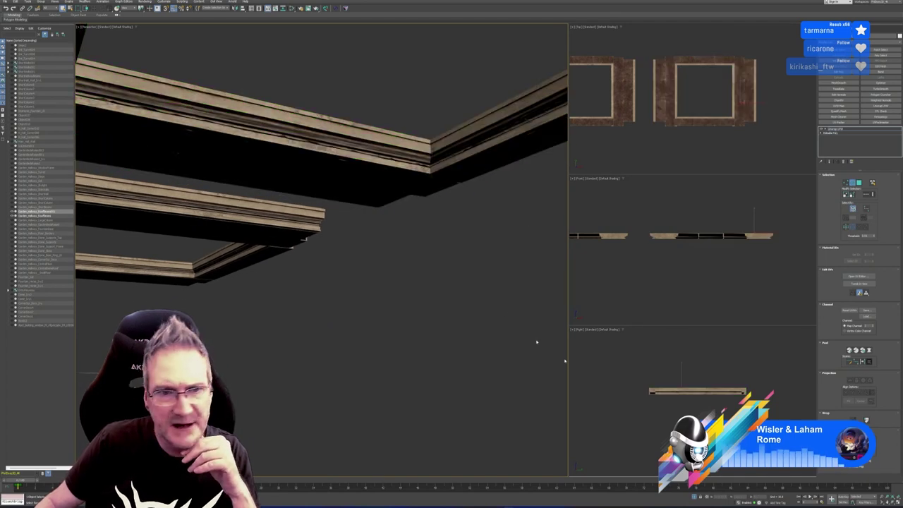
pyautogui.moveTo(421, 260); pyautogui.dragTo(484, 309, button='middle')
pyautogui.keyDown('alt'); pyautogui.moveTo(367, 217); pyautogui.dragTo(346, 217, button='middle'); pyautogui.keyUp('alt')
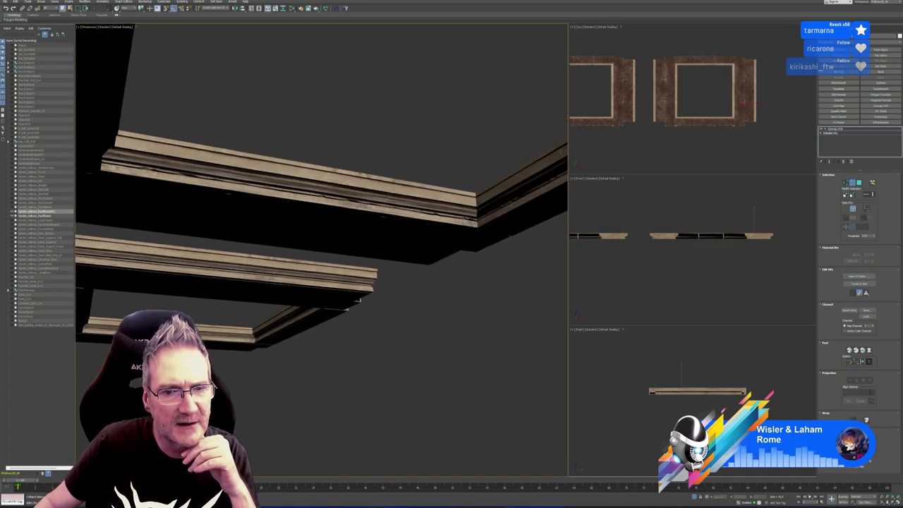
pyautogui.scroll(3, 387, 196)
pyautogui.scroll(1, 387, 196)
pyautogui.scroll(-5, 386, 196)
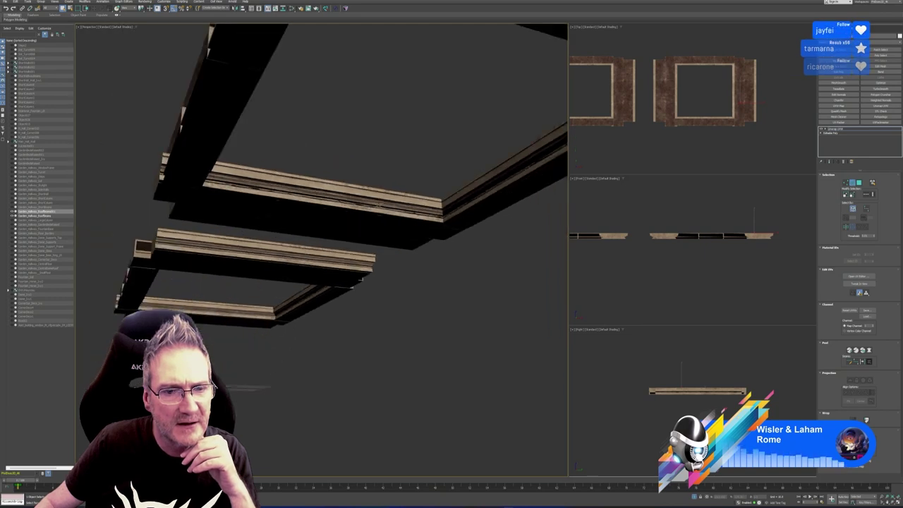
pyautogui.keyDown('alt'); pyautogui.moveTo(366, 235); pyautogui.dragTo(362, 202, button='middle'); pyautogui.keyUp('alt')
pyautogui.keyDown('alt'); pyautogui.moveTo(396, 276); pyautogui.dragTo(337, 220, button='middle'); pyautogui.keyUp('alt')
pyautogui.scroll(2, 386, 268)
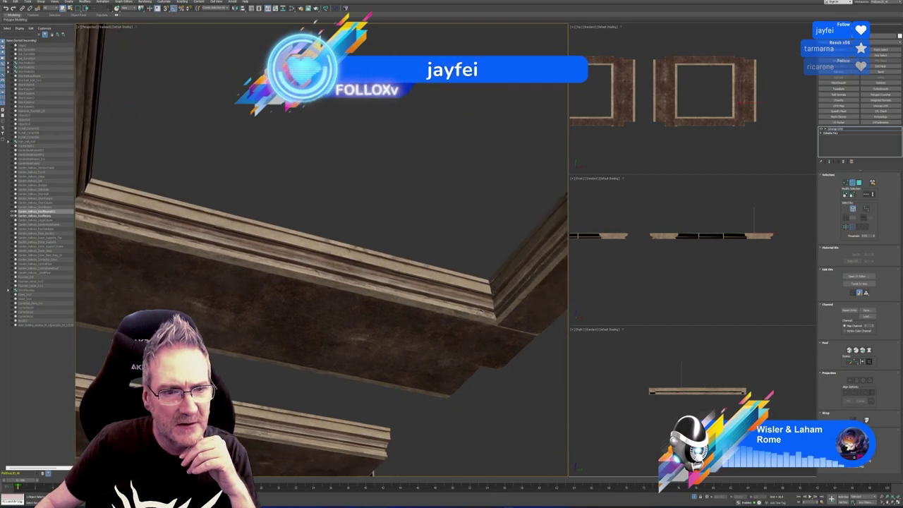
pyautogui.scroll(-5, 356, 275)
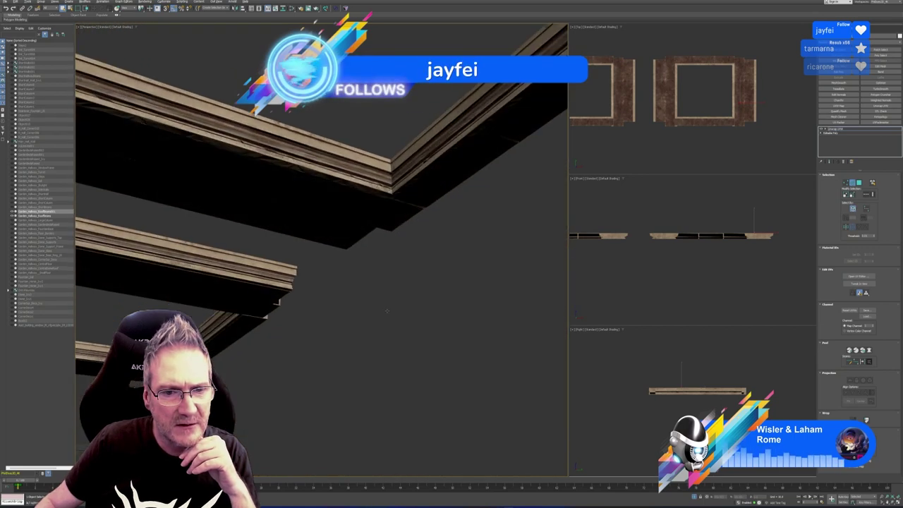
pyautogui.scroll(-4, 360, 293)
pyautogui.keyDown('alt'); pyautogui.moveTo(359, 294); pyautogui.dragTo(357, 322, button='middle'); pyautogui.keyUp('alt')
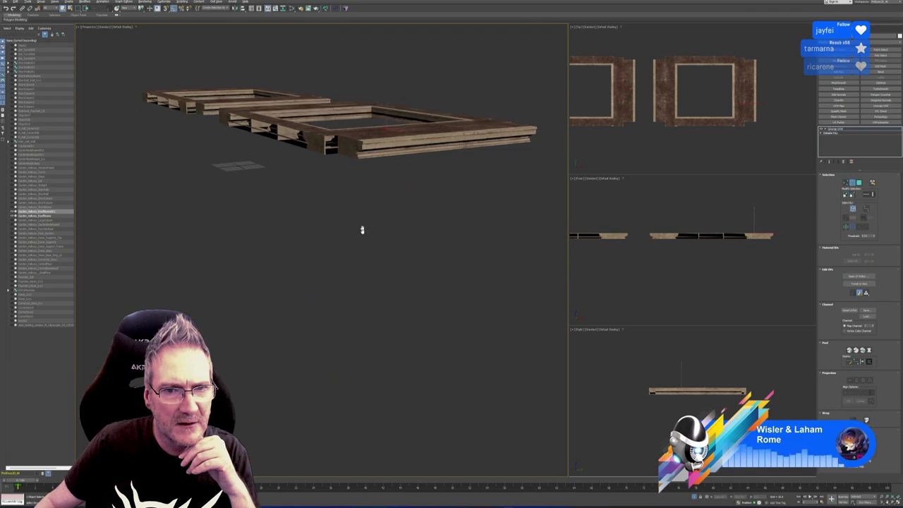
pyautogui.moveTo(362, 230); pyautogui.dragTo(361, 296, button='middle')
pyautogui.keyDown('alt'); pyautogui.moveTo(361, 297); pyautogui.dragTo(328, 234, button='middle'); pyautogui.keyUp('alt')
pyautogui.scroll(3, 328, 233)
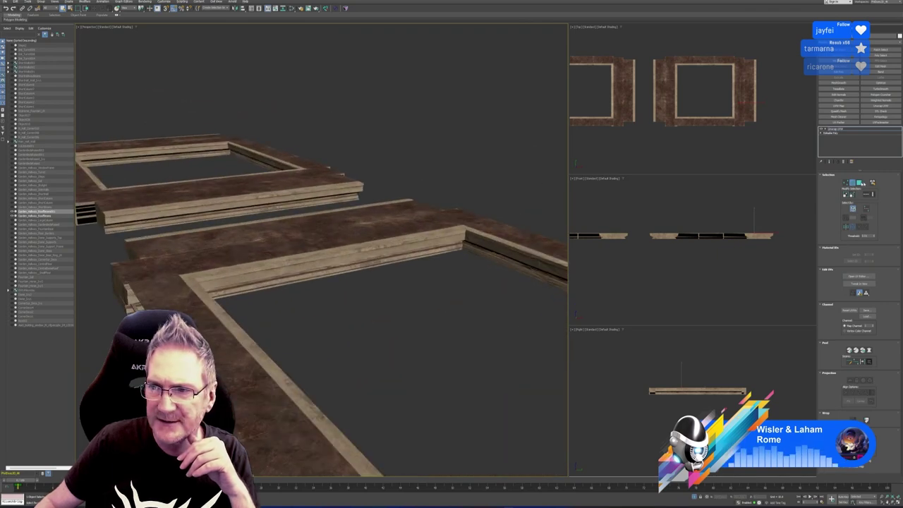
# Remove the Unwrap UVW modifier from the beam copy and switch to Element selection.
pyautogui.click(854, 184)
pyautogui.click(844, 161)
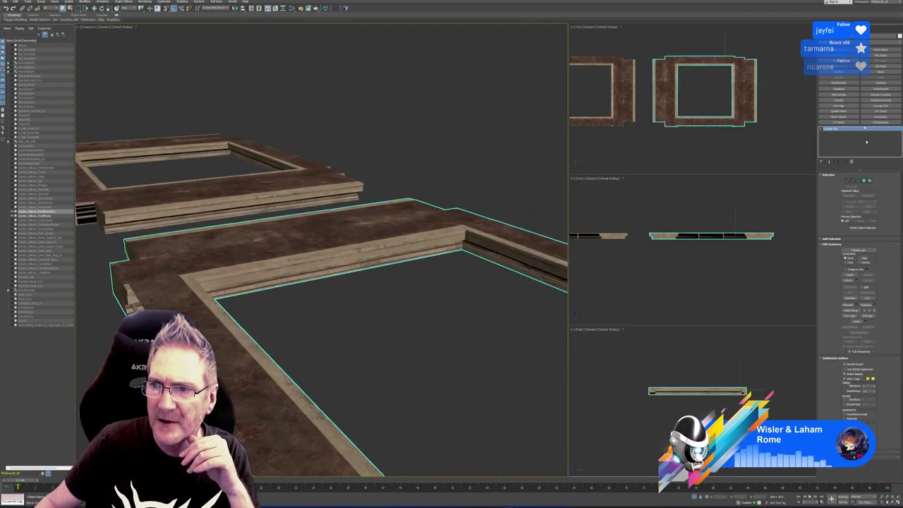
pyautogui.press('4')
# Select all the elements of the middle section on one wide side of the beam copy and detach them as a separate object.
pyautogui.click(351, 253)
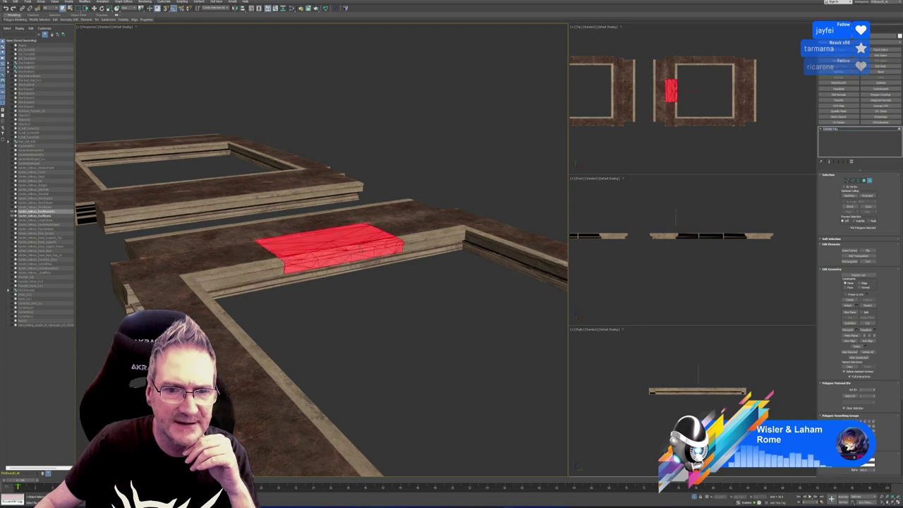
pyautogui.keyDown('ctrl'); pyautogui.click(361, 265); pyautogui.keyUp('ctrl')
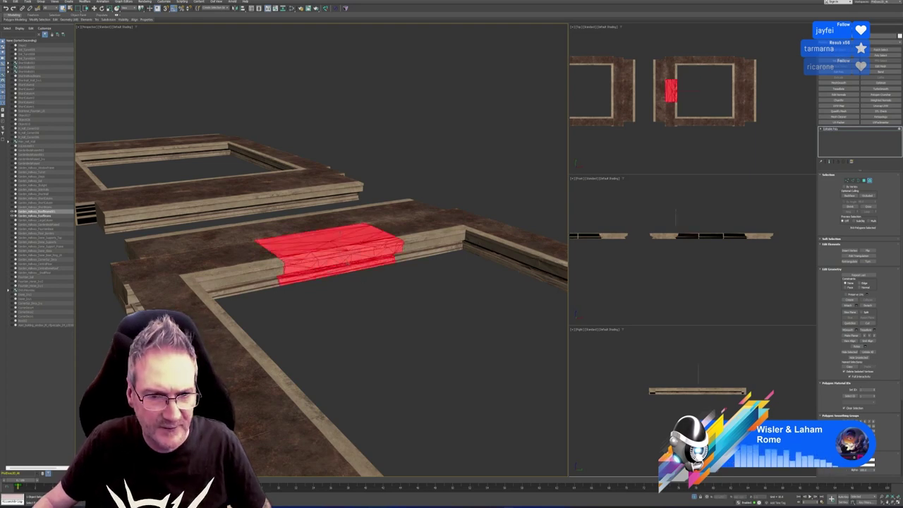
pyautogui.keyDown('alt'); pyautogui.moveTo(386, 330); pyautogui.dragTo(431, 301, button='middle'); pyautogui.keyUp('alt')
pyautogui.keyDown('ctrl'); pyautogui.click(267, 242); pyautogui.keyUp('ctrl')
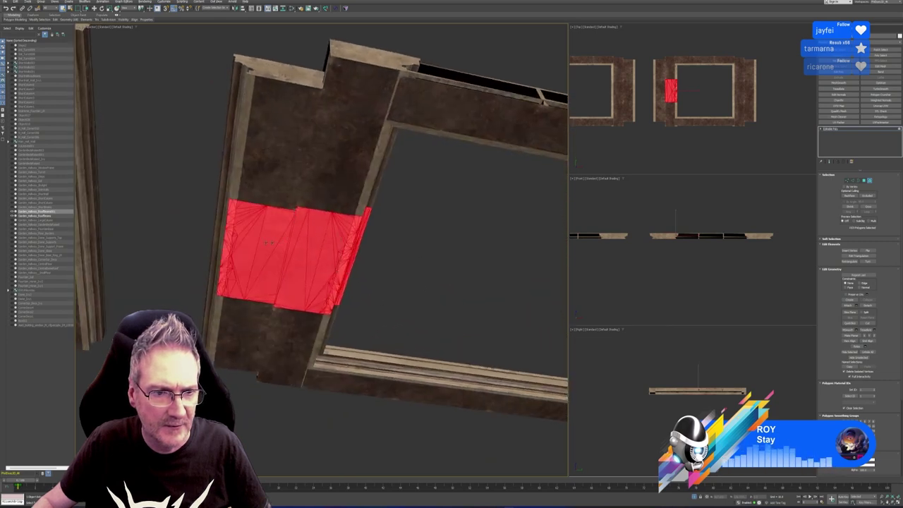
pyautogui.keyDown('ctrl'); pyautogui.click(222, 228); pyautogui.keyUp('ctrl')
pyautogui.keyDown('alt'); pyautogui.moveTo(403, 303); pyautogui.dragTo(367, 348, button='middle'); pyautogui.keyUp('alt')
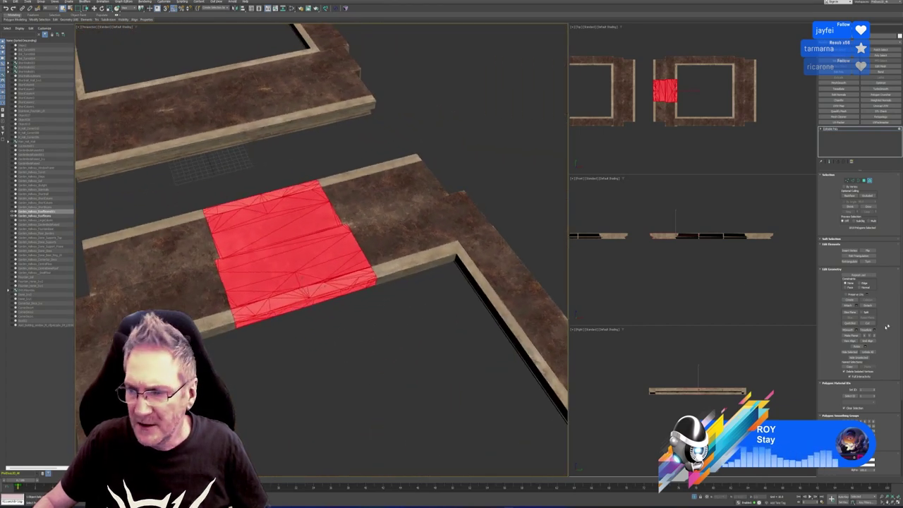
pyautogui.click(868, 305)
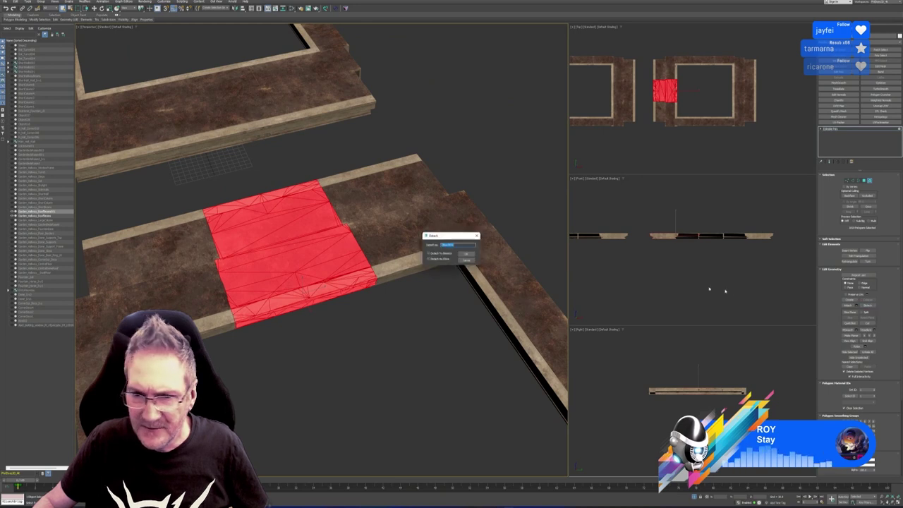
pyautogui.click(470, 254)
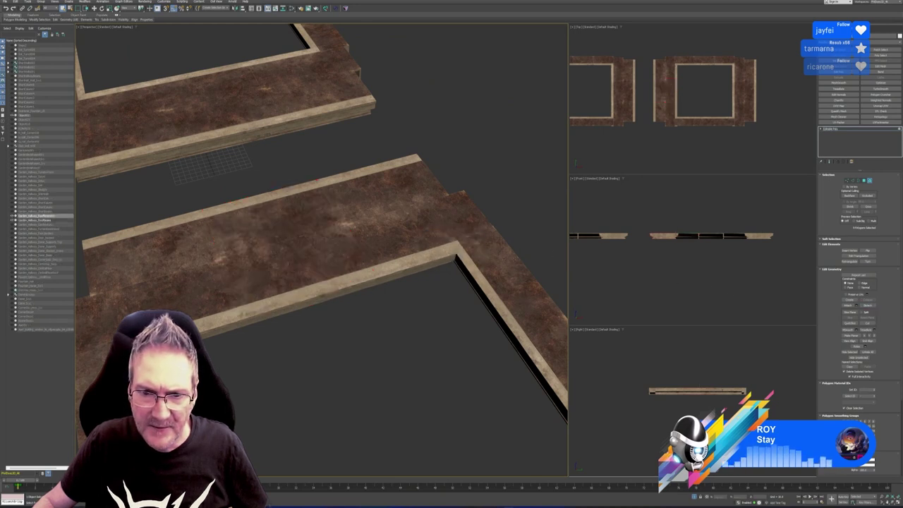
pyautogui.click(869, 182)
pyautogui.scroll(-5, 374, 265)
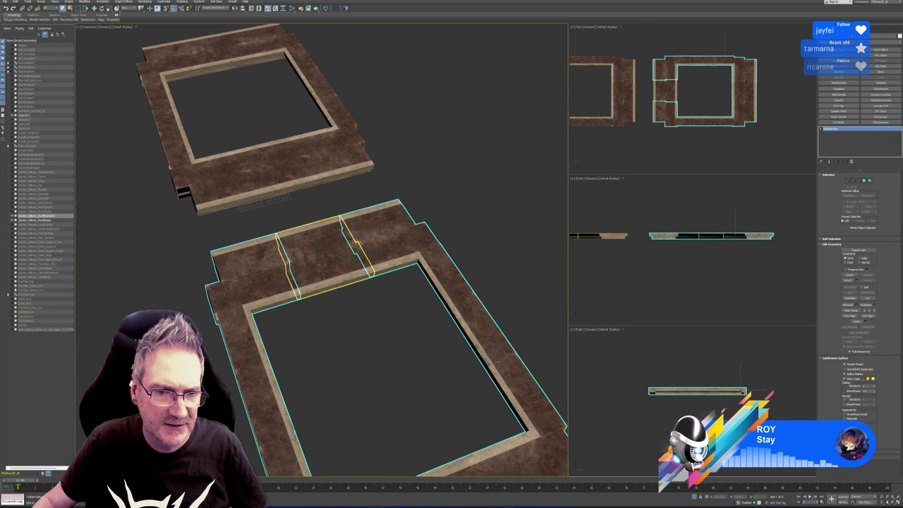
# Select the vertices at one end of the detached middle section and enable soft selection with a wider falloff.
pyautogui.click(330, 252)
pyautogui.click(848, 181)
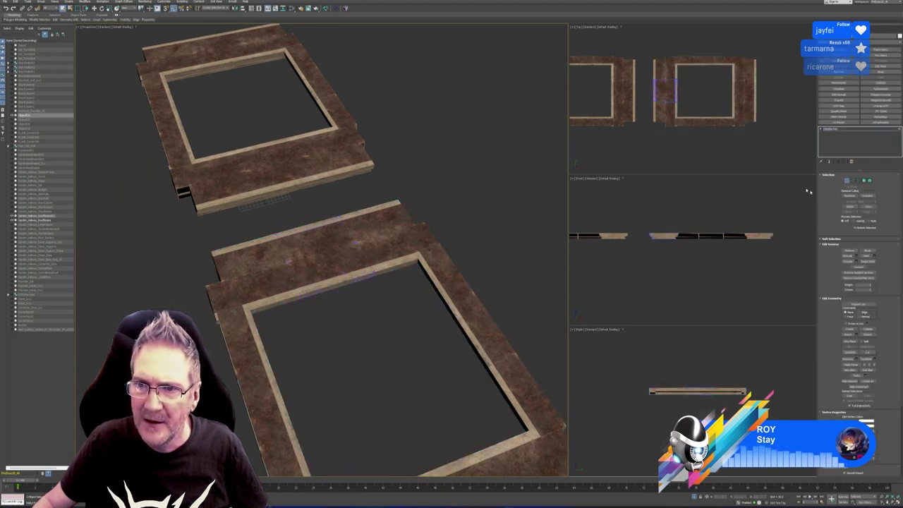
pyautogui.scroll(5, 670, 74)
pyautogui.scroll(3, 609, 65)
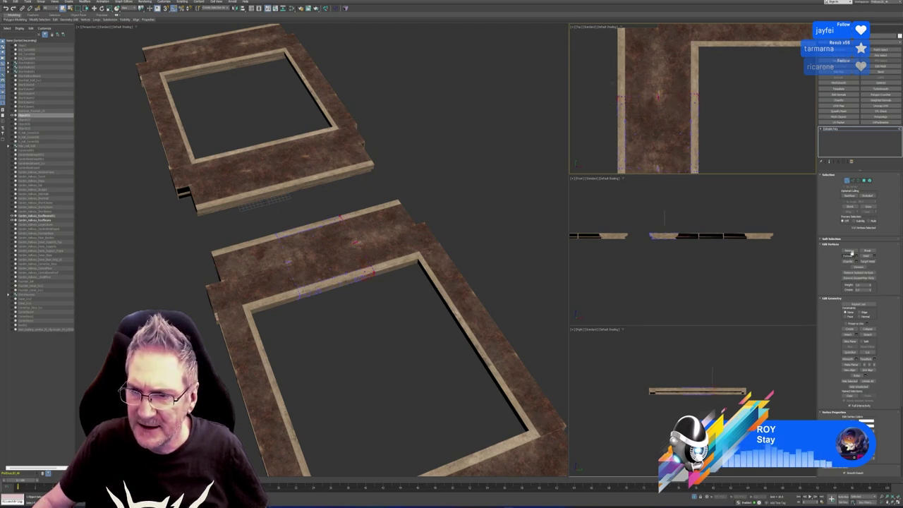
pyautogui.click(832, 239)
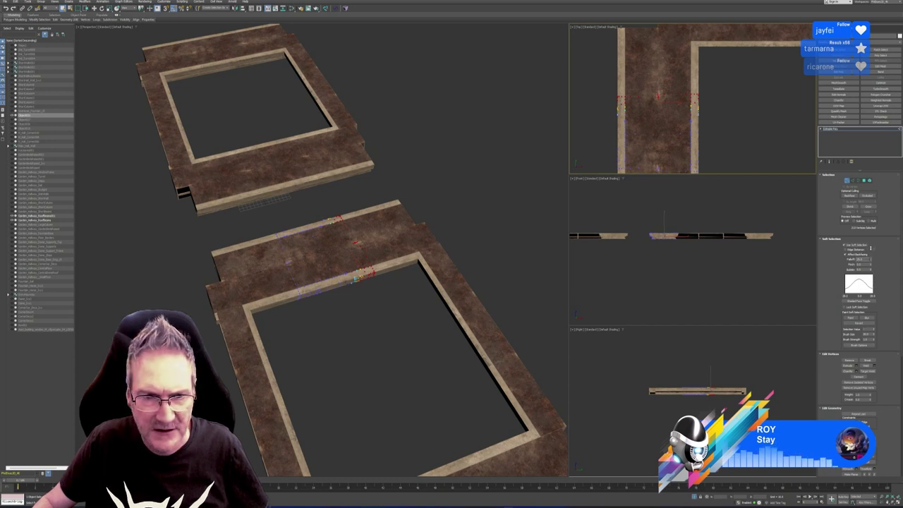
pyautogui.moveTo(871, 249); pyautogui.dragTo(870, 226)
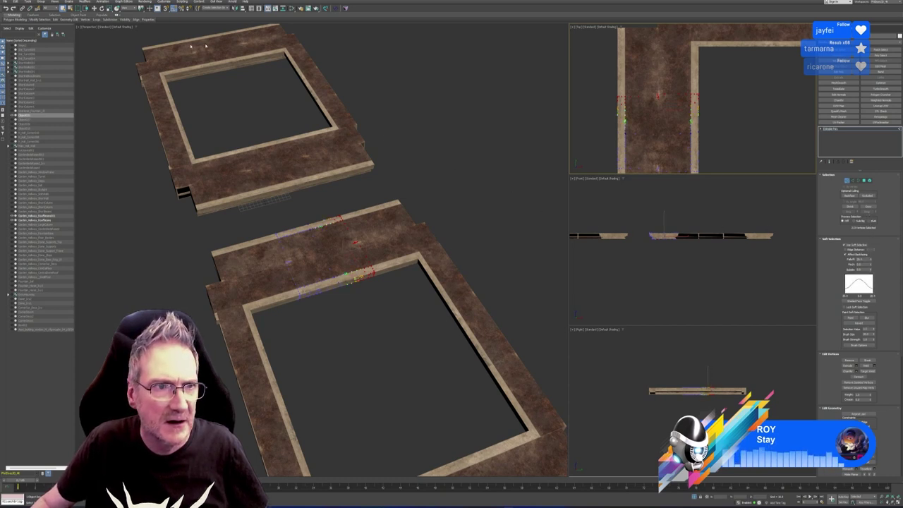
# Move the soft-selected end vertices outward so the detached section stretches to the outer corner of the frame.
pyautogui.click(95, 9)
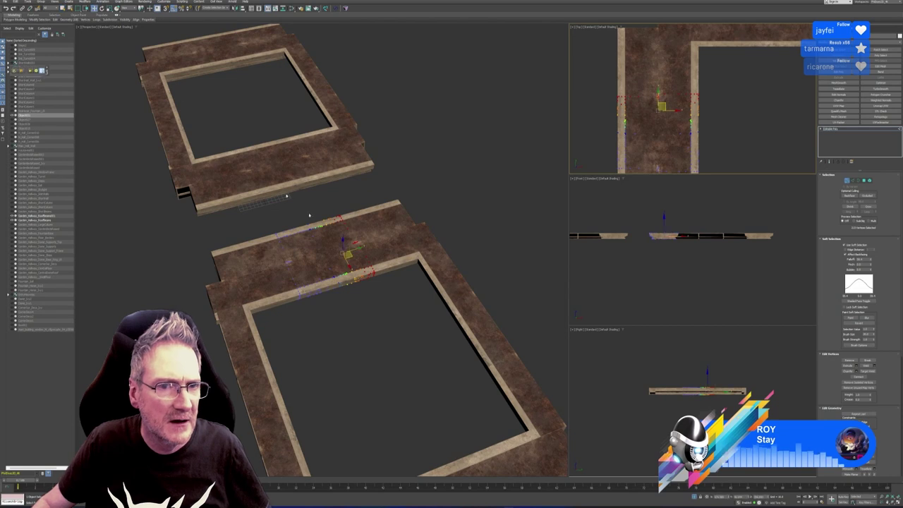
pyautogui.scroll(2, 355, 246)
pyautogui.moveTo(371, 258); pyautogui.dragTo(358, 258, button='middle')
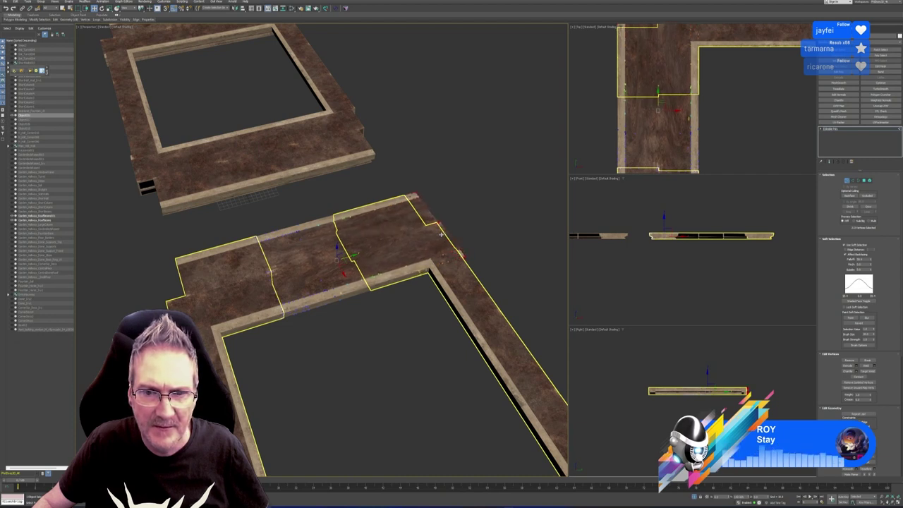
pyautogui.moveTo(437, 235); pyautogui.dragTo(437, 235)
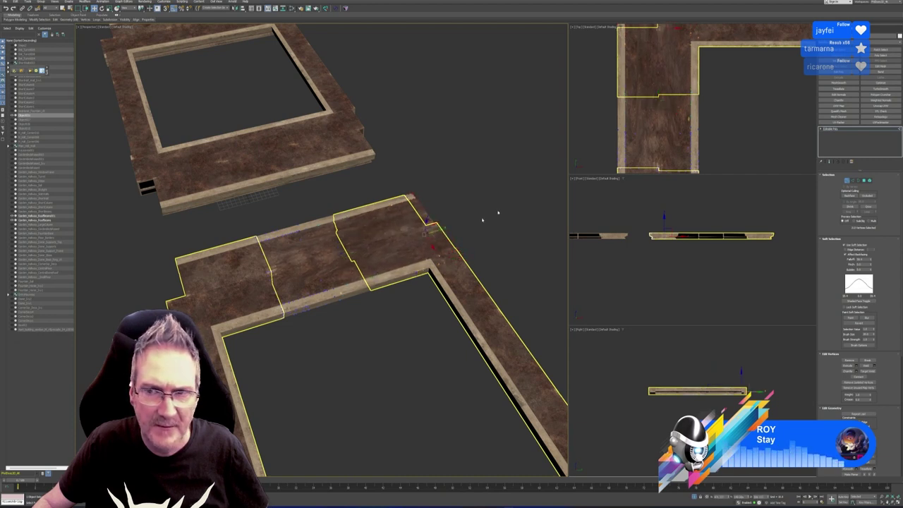
# Select the vertices at the section's opposite end, stretch them to the other outer corner, and leave vertex editing.
pyautogui.moveTo(703, 141); pyautogui.dragTo(706, 105, button='middle')
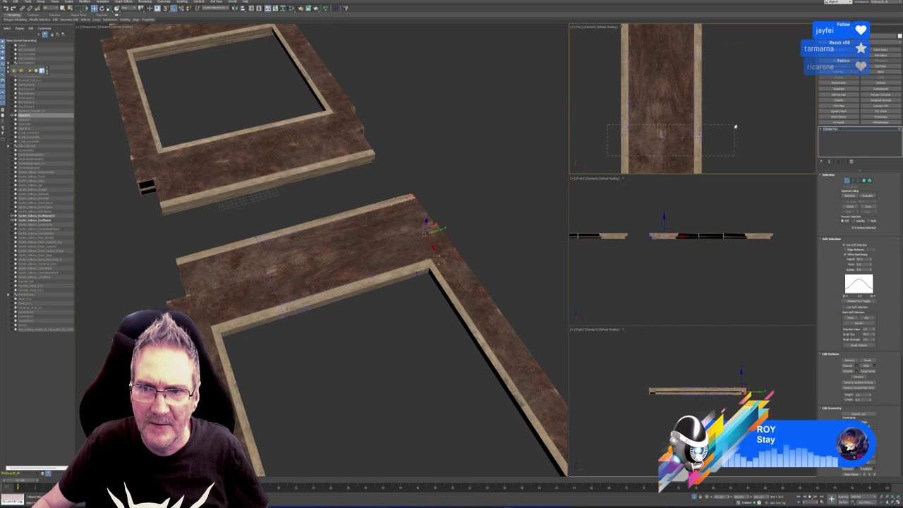
pyautogui.moveTo(735, 127); pyautogui.dragTo(737, 129)
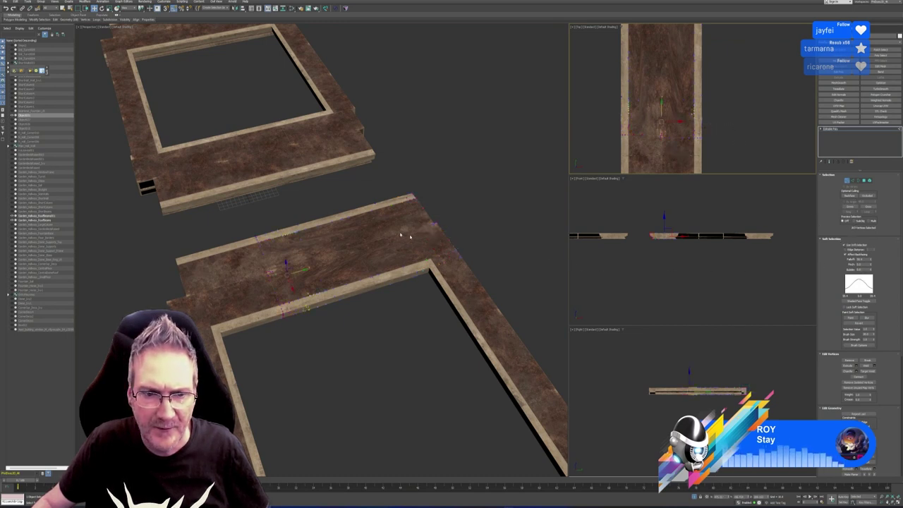
pyautogui.scroll(-5, 672, 153)
pyautogui.moveTo(700, 141); pyautogui.dragTo(693, 113, button='middle')
pyautogui.scroll(1, 693, 93)
pyautogui.moveTo(670, 71); pyautogui.dragTo(673, 114)
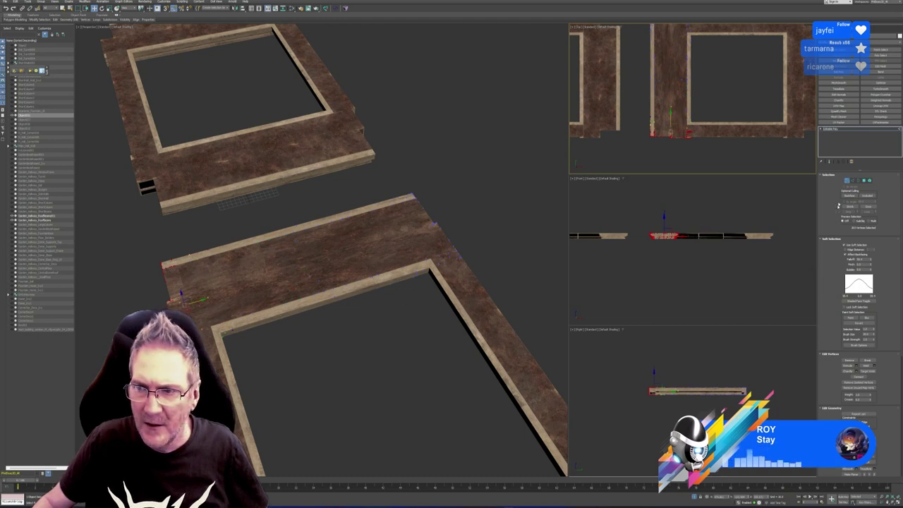
pyautogui.click(847, 182)
pyautogui.keyDown('alt'); pyautogui.moveTo(402, 318); pyautogui.dragTo(396, 248, button='middle'); pyautogui.keyUp('alt')
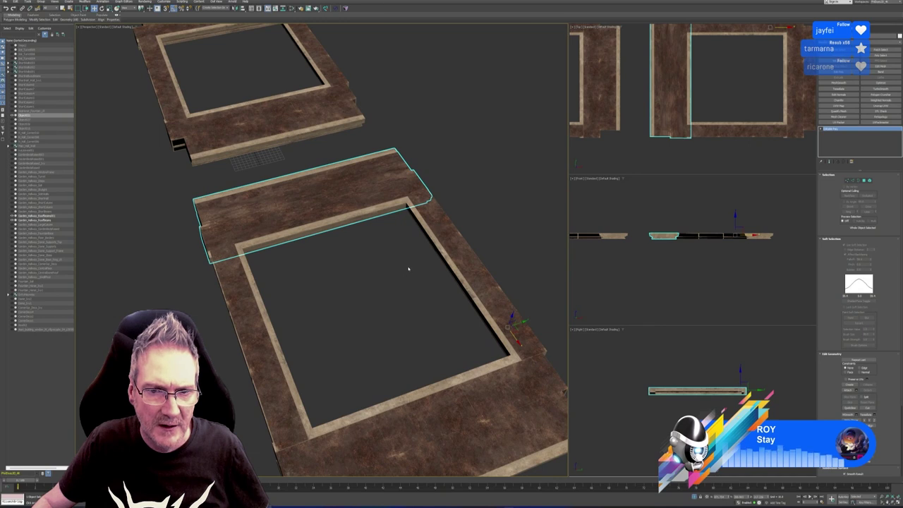
# Center the pivot of the stretched wide section on its own geometry.
pyautogui.scroll(-3, 673, 137)
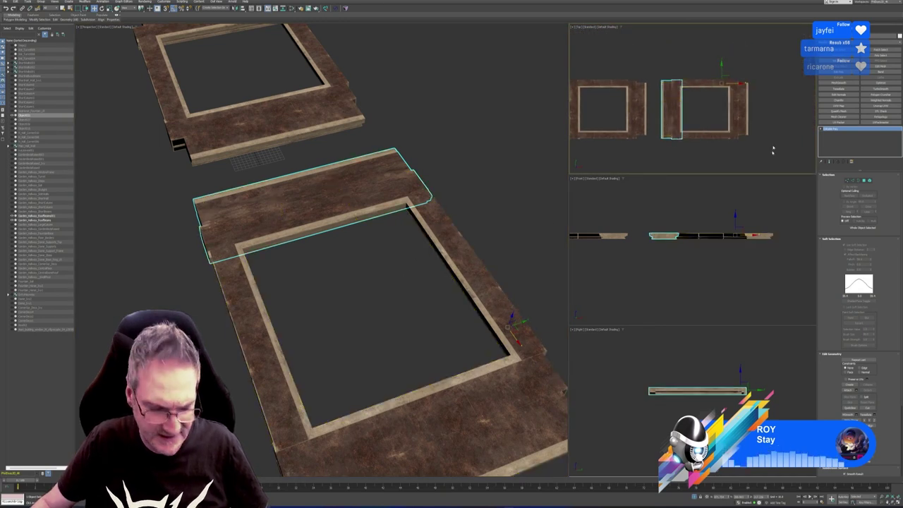
pyautogui.click(840, 36)
pyautogui.click(855, 63)
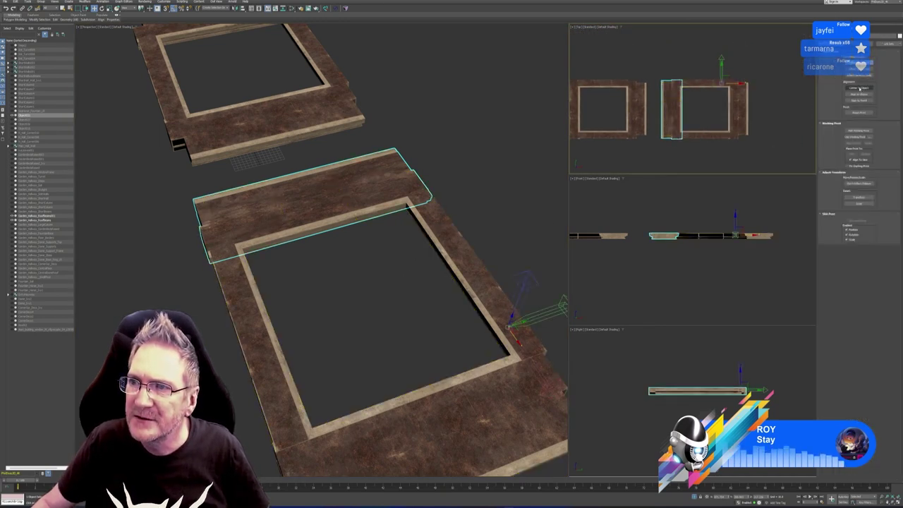
pyautogui.click(857, 88)
pyautogui.click(854, 64)
pyautogui.moveTo(714, 94); pyautogui.dragTo(712, 96, button='middle')
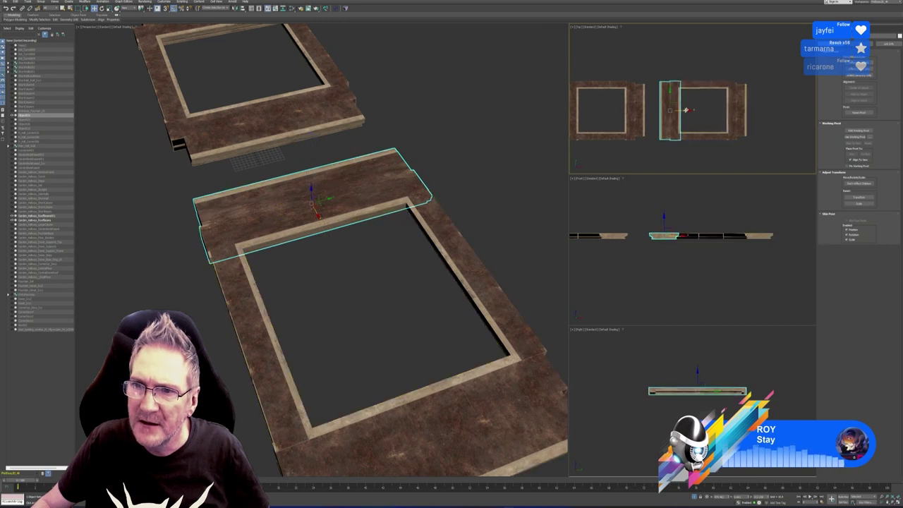
# Copy the wide section across the frame opening and mirror the copy along X without cloning.
pyautogui.keyDown('shift'); pyautogui.moveTo(685, 110); pyautogui.dragTo(729, 110); pyautogui.keyUp('shift')
pyautogui.click(448, 271)
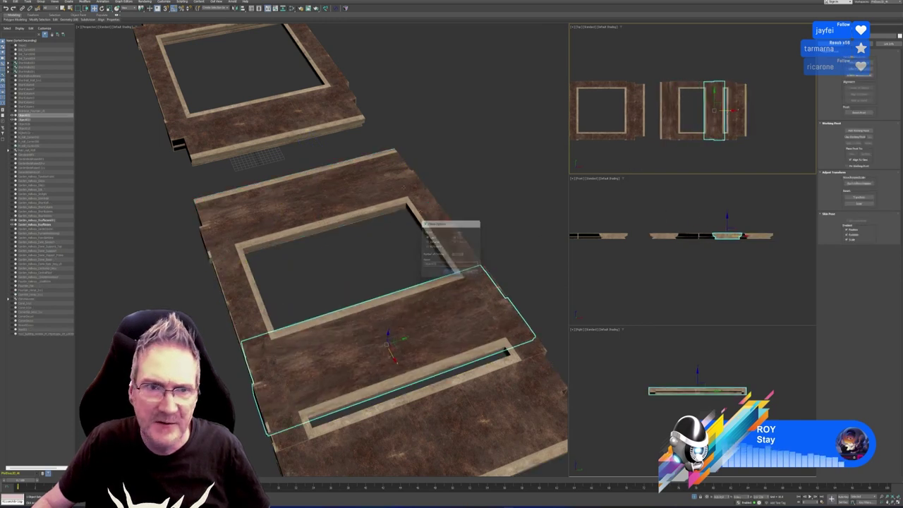
pyautogui.click(236, 8)
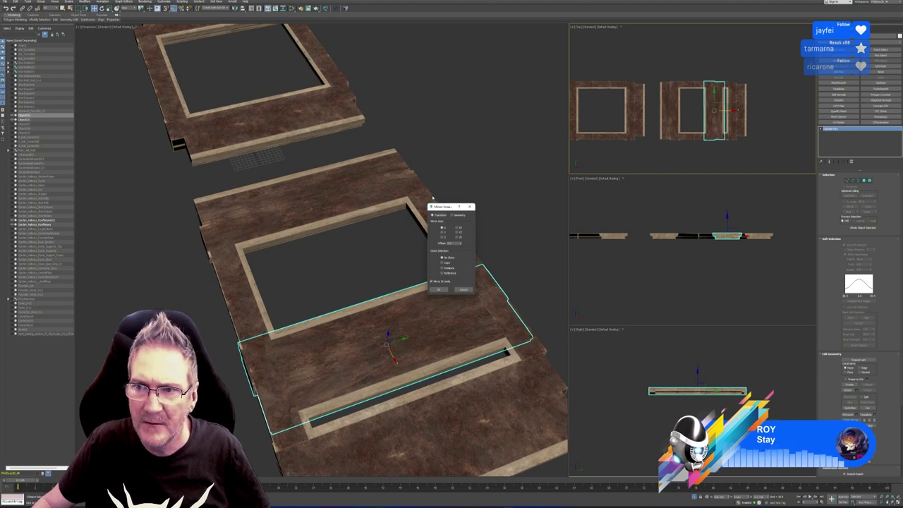
pyautogui.click(438, 289)
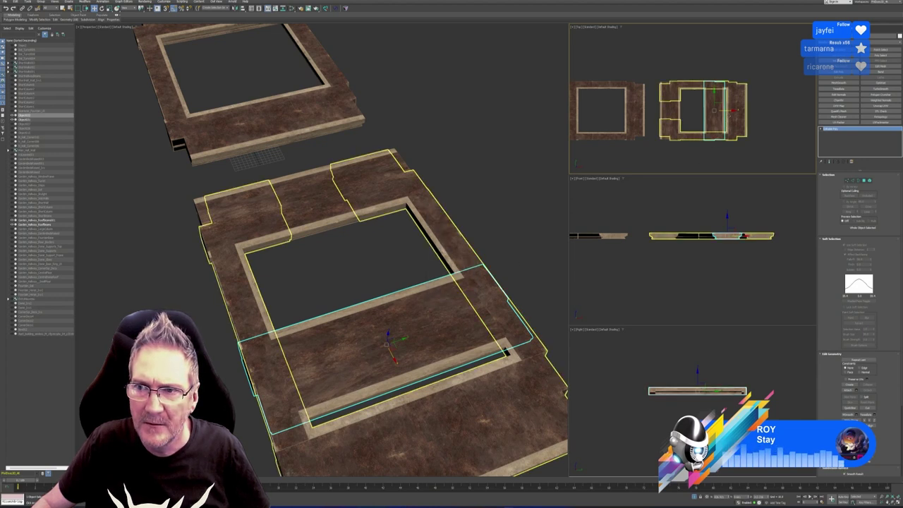
# Move the mirrored section onto the opposite wide side of the frame, aligning its inner and outer edges.
pyautogui.moveTo(728, 111); pyautogui.dragTo(737, 112)
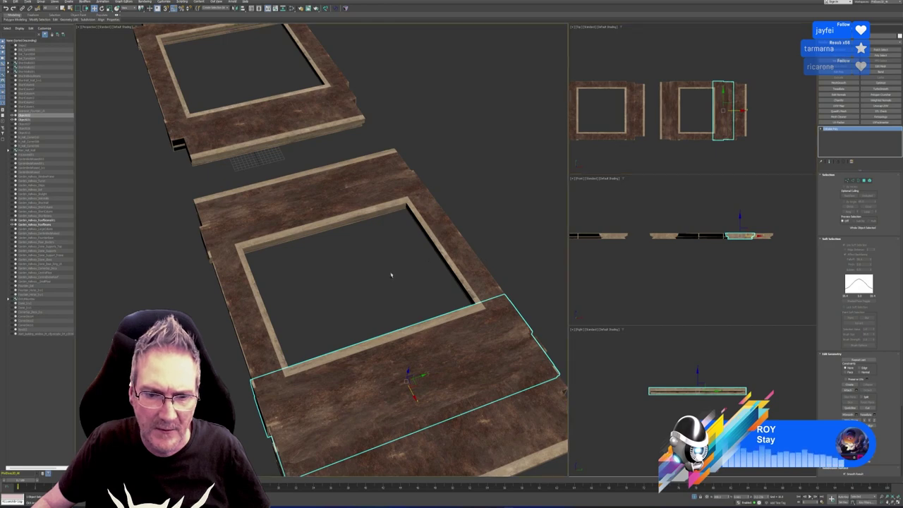
pyautogui.keyDown('alt'); pyautogui.moveTo(393, 276); pyautogui.dragTo(437, 244, button='middle'); pyautogui.keyUp('alt')
pyautogui.scroll(2, 747, 115)
pyautogui.scroll(1, 747, 115)
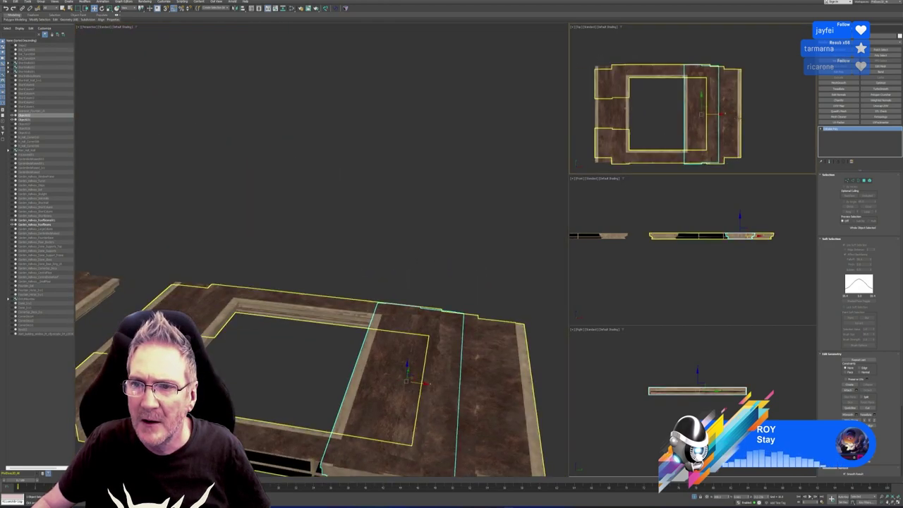
pyautogui.moveTo(717, 115); pyautogui.dragTo(737, 115)
pyautogui.moveTo(752, 104); pyautogui.dragTo(755, 110, button='middle')
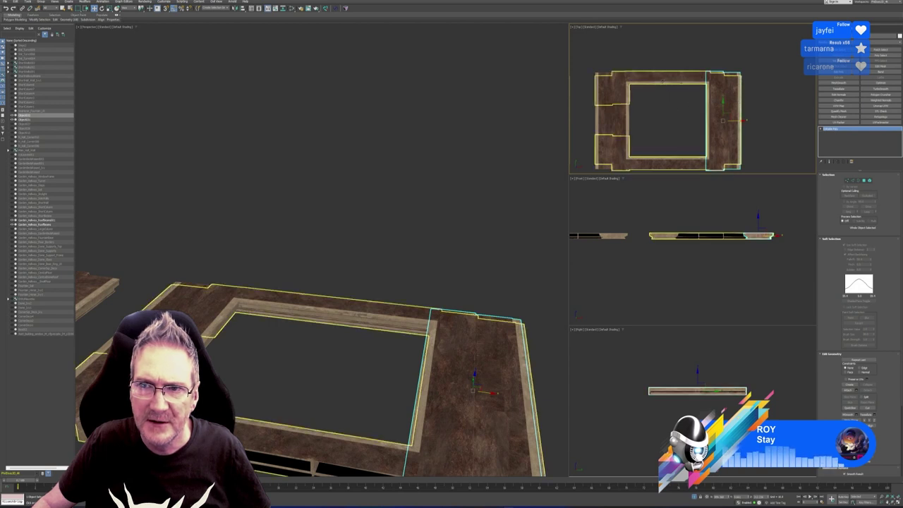
# Select the middle section elements on one narrow side of the beam copy and detach them as a separate object.
pyautogui.click(673, 77)
pyautogui.click(869, 180)
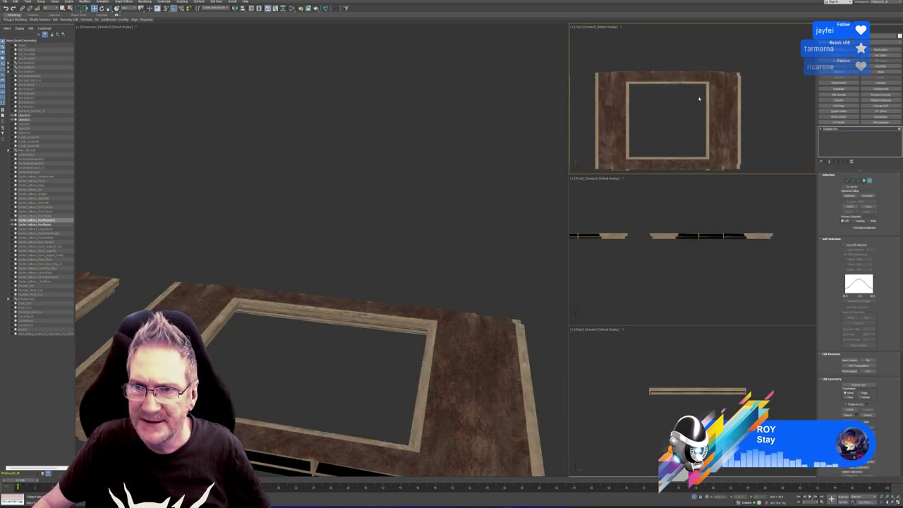
pyautogui.click(666, 78)
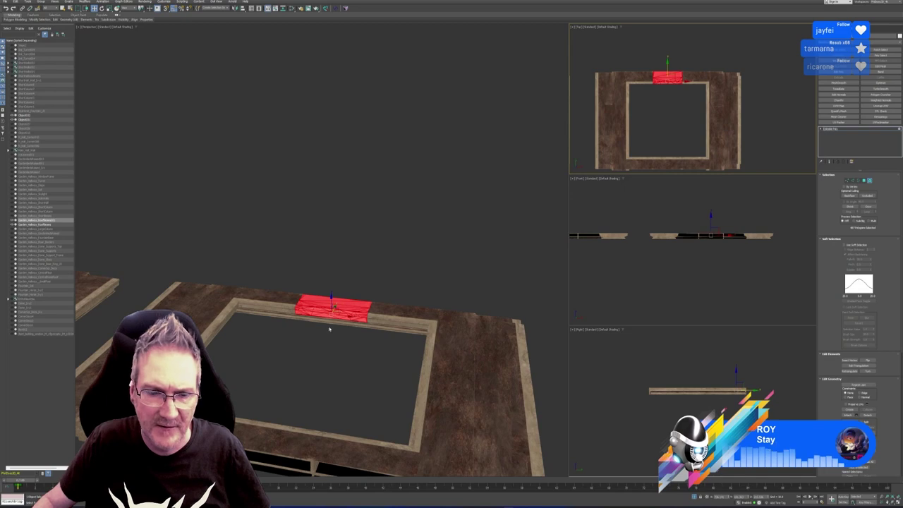
pyautogui.keyDown('ctrl'); pyautogui.click(332, 322); pyautogui.keyUp('ctrl')
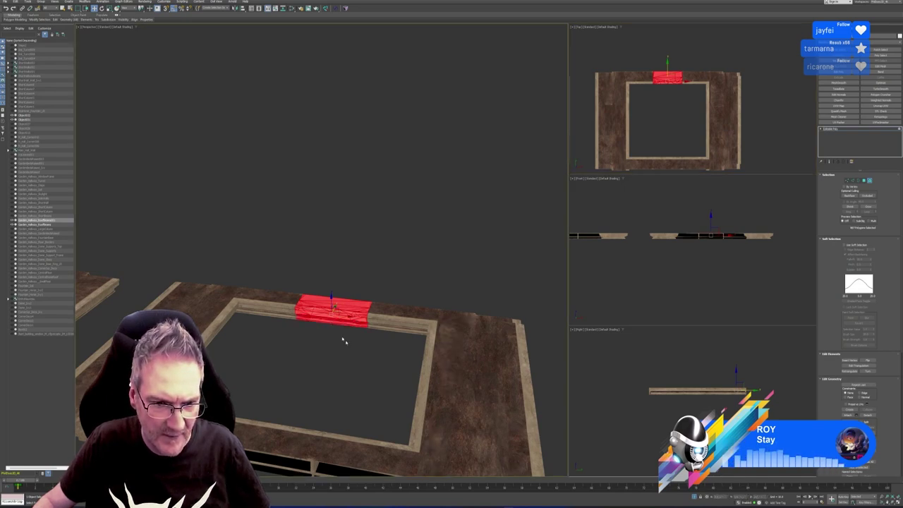
pyautogui.keyDown('alt'); pyautogui.moveTo(365, 354); pyautogui.dragTo(478, 274, button='middle'); pyautogui.keyUp('alt')
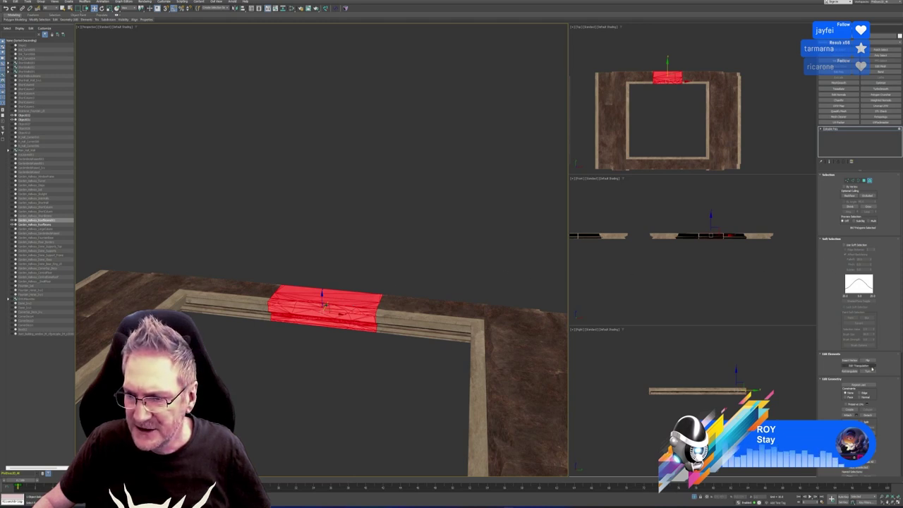
pyautogui.click(869, 416)
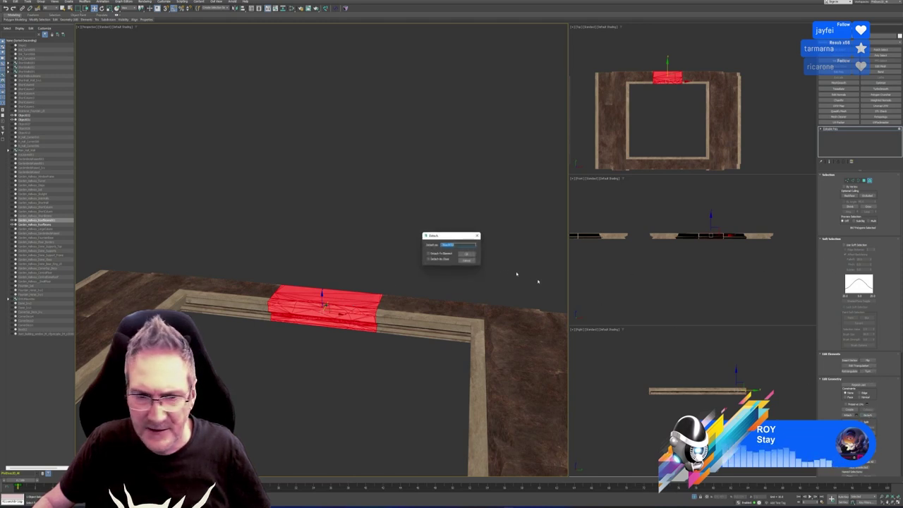
pyautogui.press('Return')
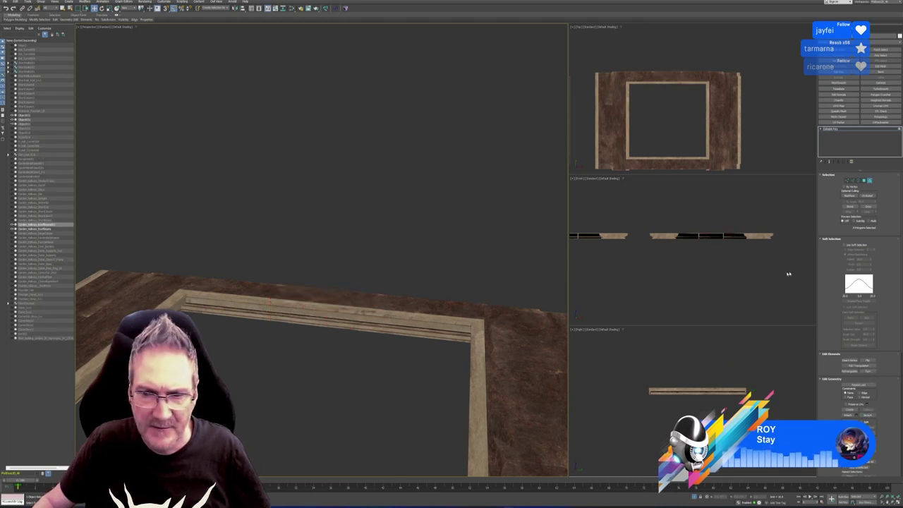
# Select the vertices at one end of the detached narrow section and enable soft selection with a larger falloff.
pyautogui.click(869, 180)
pyautogui.click(346, 307)
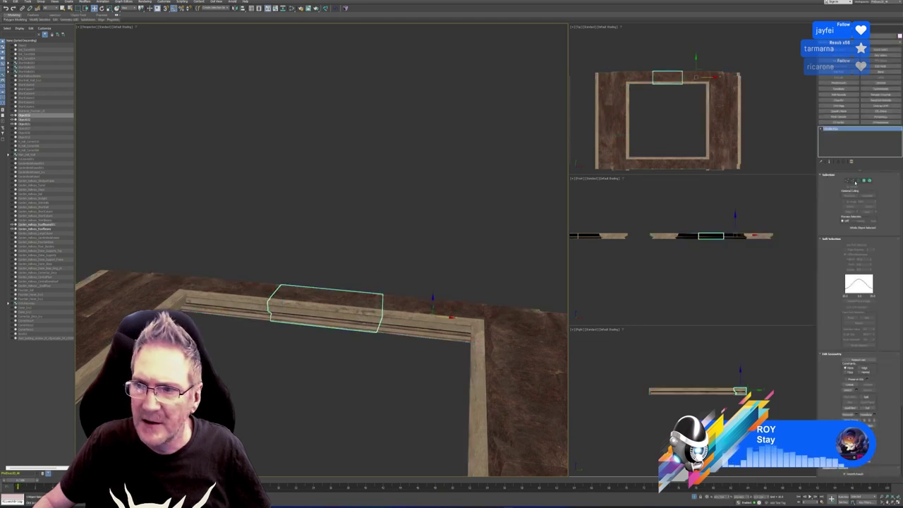
pyautogui.press('1')
pyautogui.scroll(4, 692, 74)
pyautogui.moveTo(692, 75); pyautogui.dragTo(686, 64, button='middle')
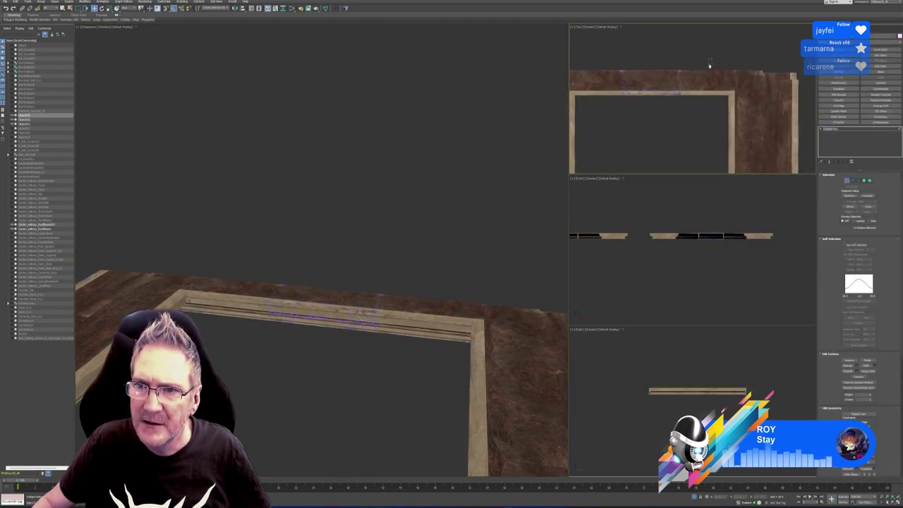
pyautogui.moveTo(674, 109); pyautogui.dragTo(673, 111)
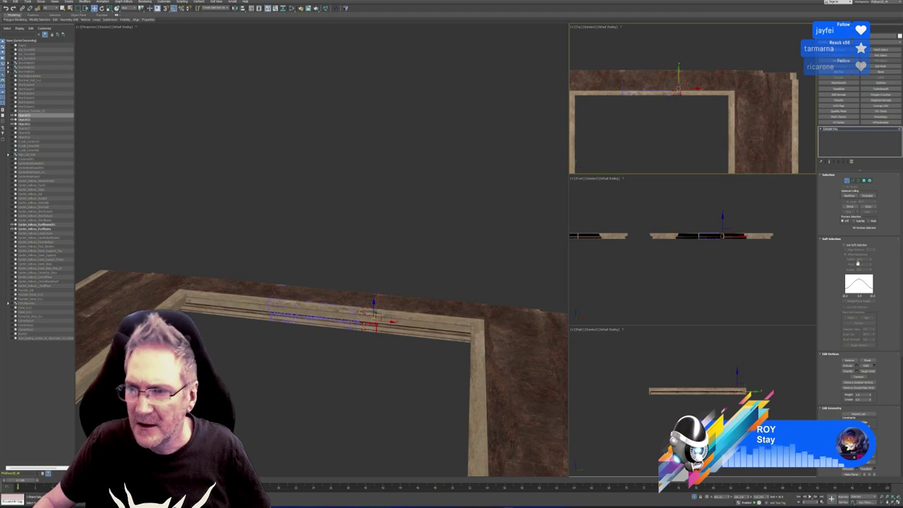
pyautogui.click(848, 244)
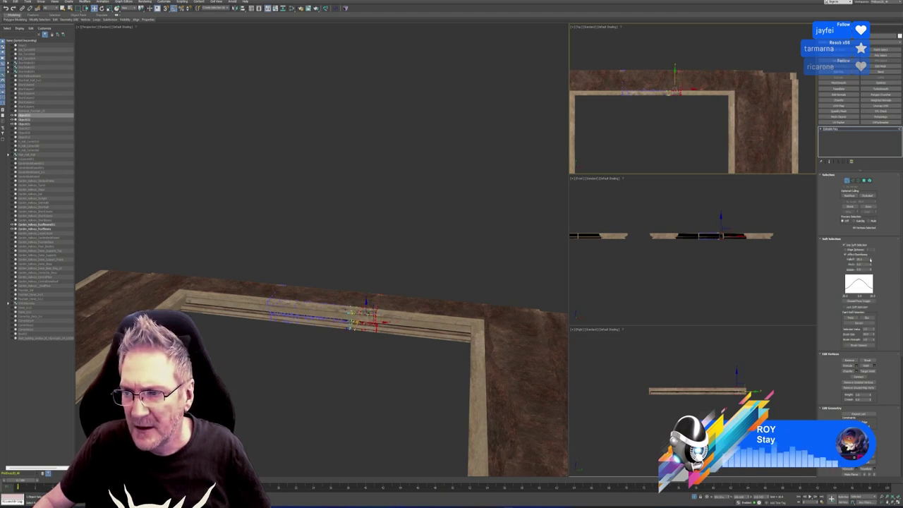
pyautogui.moveTo(870, 259); pyautogui.dragTo(870, 210)
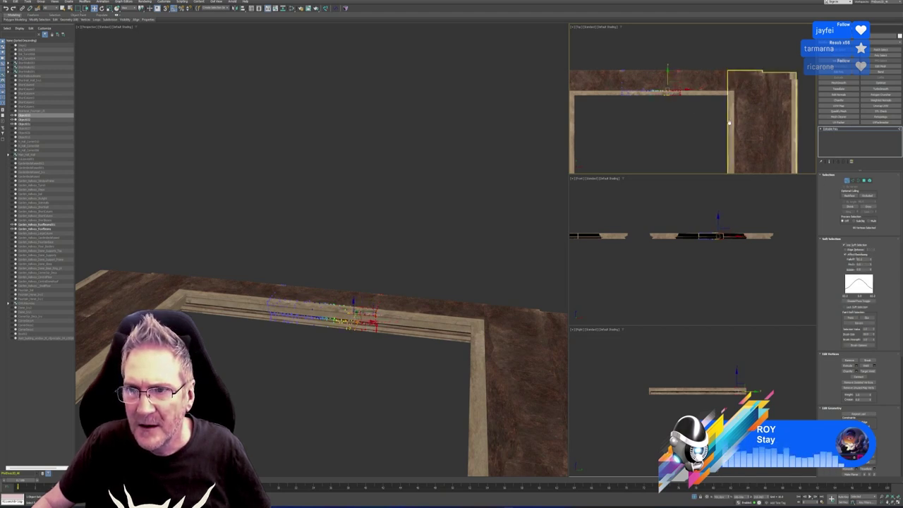
# Stretch both ends of the narrow section to the inner corners of the opening, then leave vertex editing.
pyautogui.moveTo(729, 122); pyautogui.dragTo(705, 129, button='middle')
pyautogui.moveTo(658, 95); pyautogui.dragTo(712, 96)
pyautogui.moveTo(713, 95); pyautogui.dragTo(714, 96)
pyautogui.moveTo(631, 119); pyautogui.dragTo(720, 125, button='middle')
pyautogui.moveTo(694, 115); pyautogui.dragTo(659, 105)
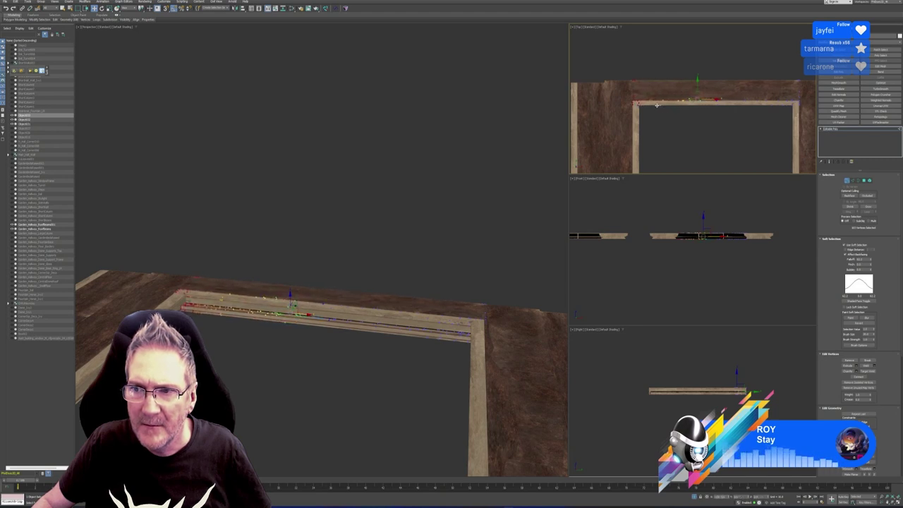
pyautogui.moveTo(657, 105); pyautogui.dragTo(657, 105)
pyautogui.click(848, 181)
# Duplicate the stretched narrow section into the opening and rotate the copy half a turn in plan.
pyautogui.moveTo(721, 139); pyautogui.dragTo(680, 102, button='middle')
pyautogui.scroll(-4, 675, 111)
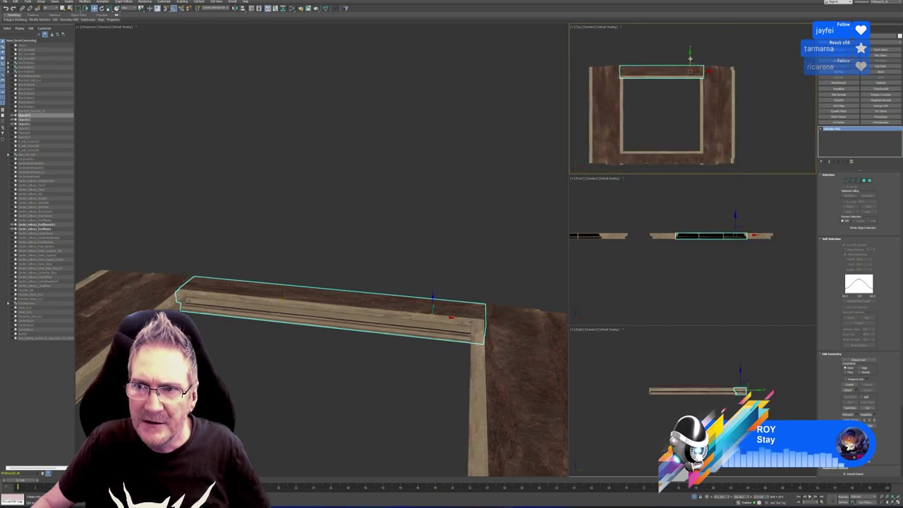
pyautogui.keyDown('shift'); pyautogui.moveTo(690, 58); pyautogui.dragTo(690, 84); pyautogui.keyUp('shift')
pyautogui.click(452, 275)
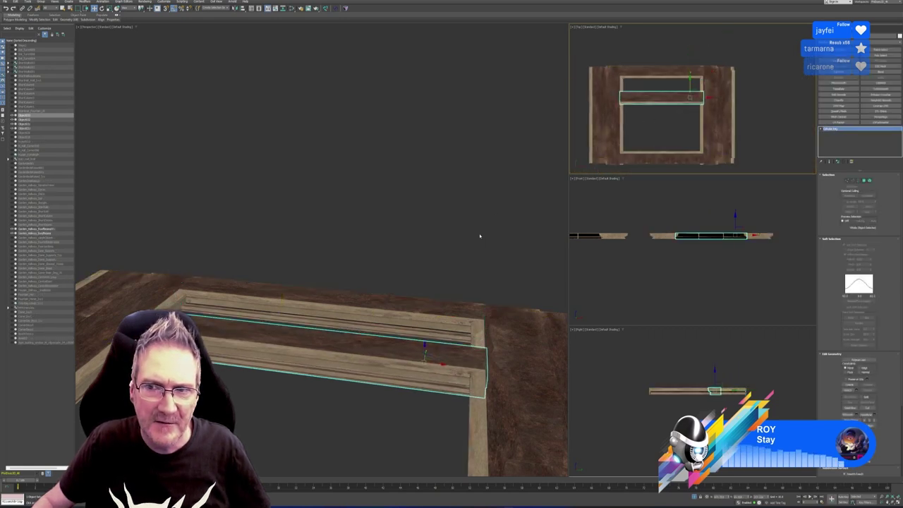
pyautogui.press('e')
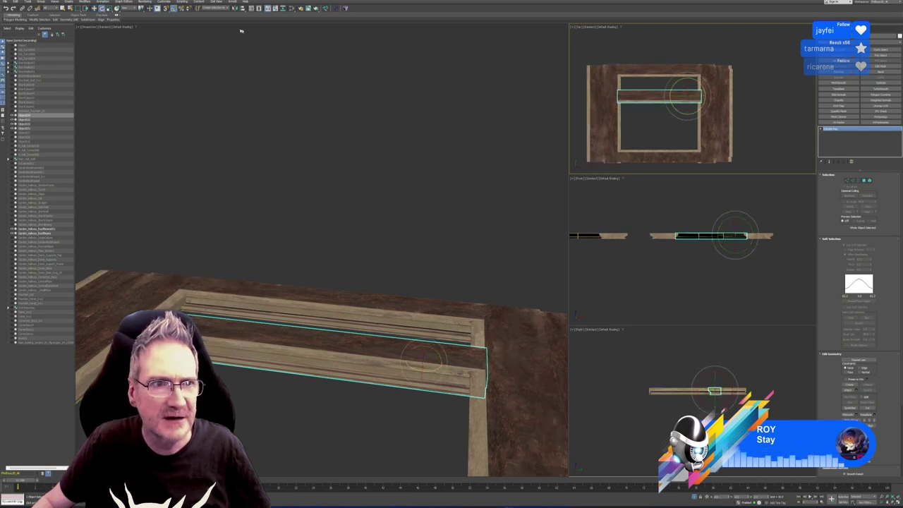
pyautogui.moveTo(685, 113); pyautogui.dragTo(727, 111)
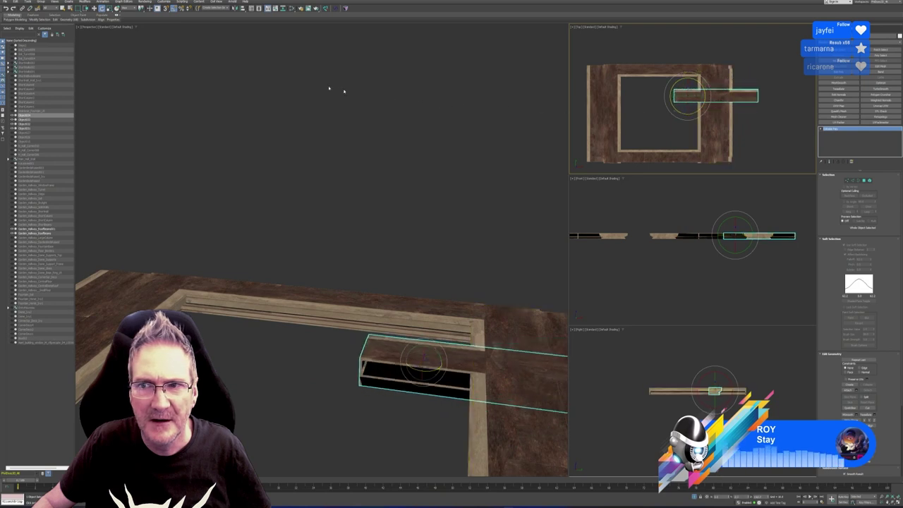
# Center the rotated copy's pivot on the object and move the copy onto the opposite narrow side of the frame.
pyautogui.click(95, 9)
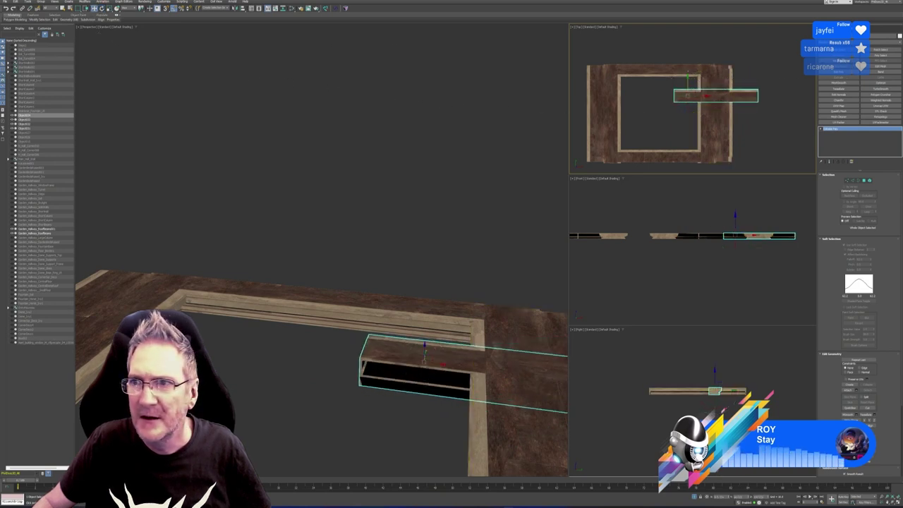
pyautogui.click(840, 29)
pyautogui.click(856, 63)
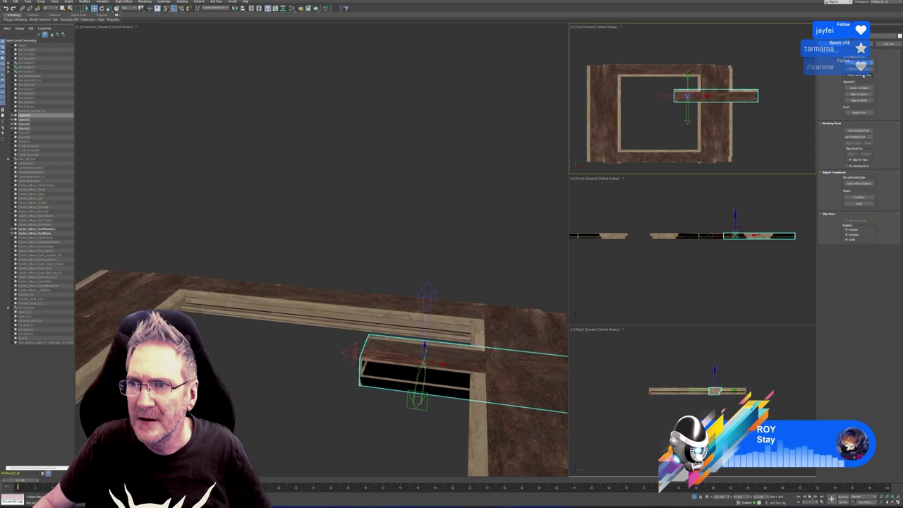
pyautogui.click(860, 88)
pyautogui.click(859, 62)
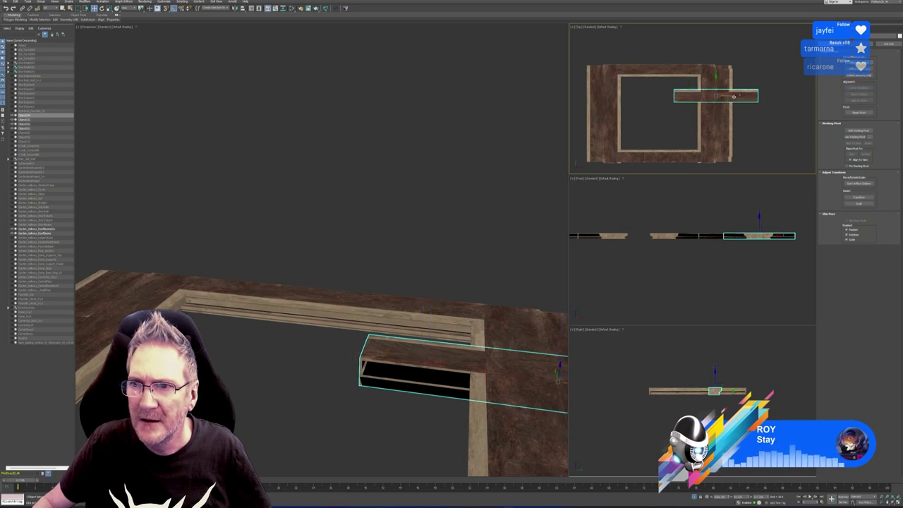
pyautogui.moveTo(731, 95); pyautogui.dragTo(659, 140)
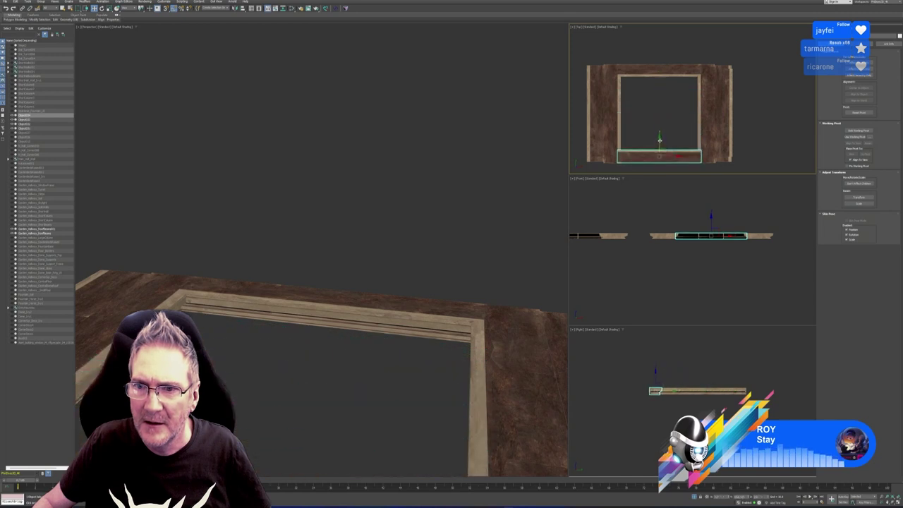
# Delete the leftover segments of the old beam copy from beneath the rebuilt sections.
pyautogui.scroll(-3, 323, 223)
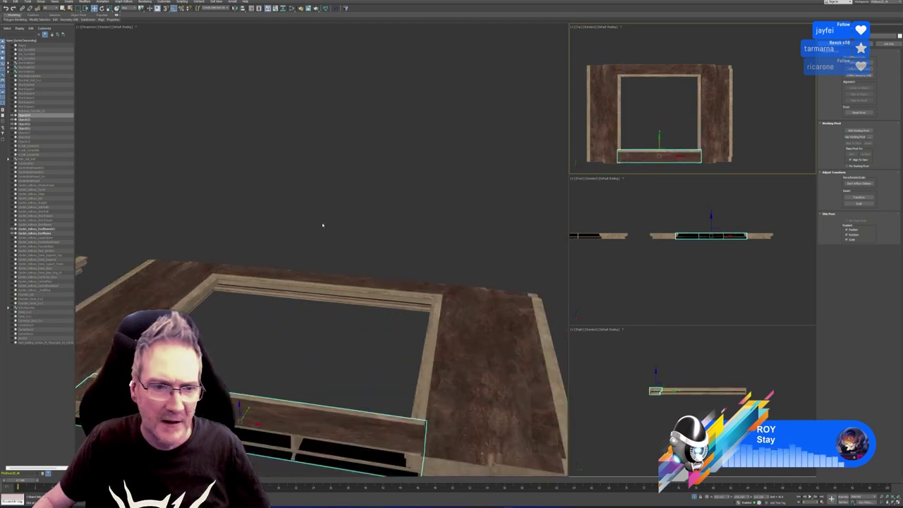
pyautogui.keyDown('alt'); pyautogui.moveTo(322, 223); pyautogui.dragTo(294, 188, button='middle'); pyautogui.keyUp('alt')
pyautogui.click(456, 298)
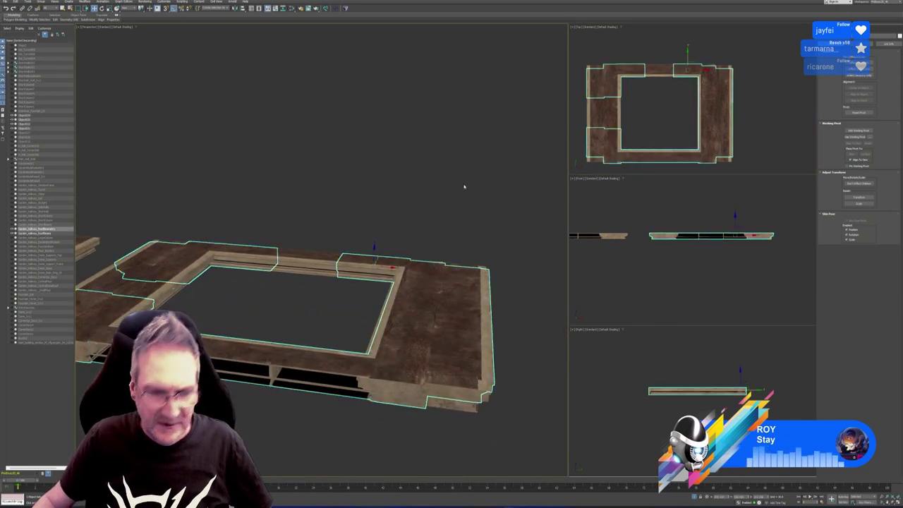
pyautogui.press('Delete')
# Attach the two wide sections and the other narrow section to the newly placed narrow section, making one frame object.
pyautogui.keyDown('alt'); pyautogui.moveTo(446, 233); pyautogui.dragTo(407, 230, button='middle'); pyautogui.keyUp('alt')
pyautogui.scroll(3, 415, 230)
pyautogui.moveTo(452, 310); pyautogui.dragTo(383, 226, button='middle')
pyautogui.scroll(-4, 396, 268)
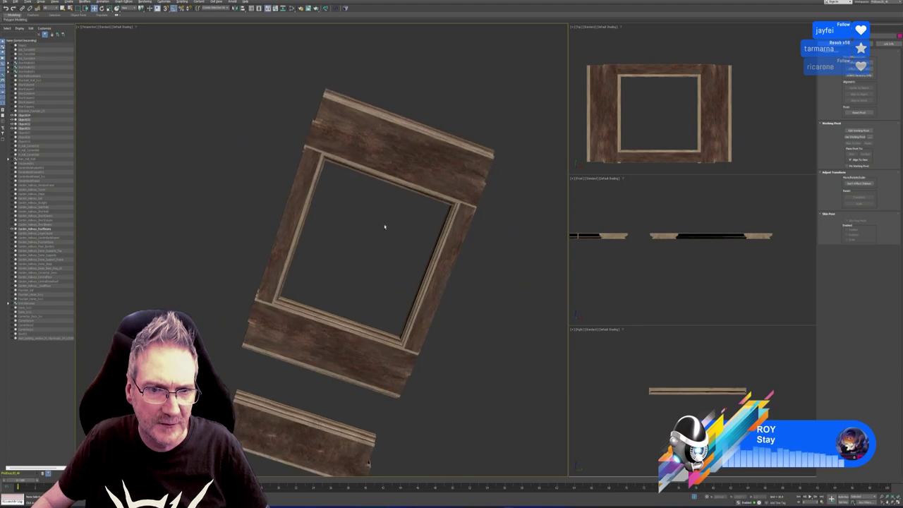
pyautogui.scroll(5, 343, 271)
pyautogui.scroll(-4, 342, 271)
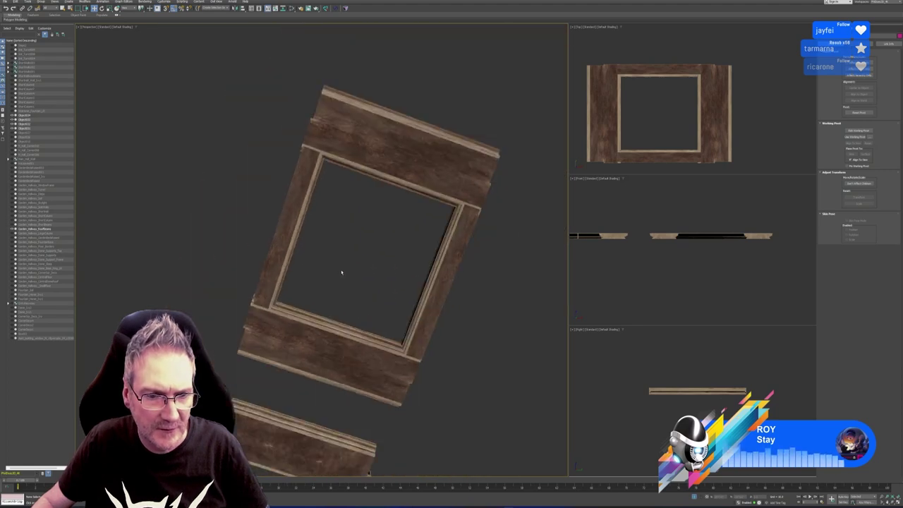
pyautogui.keyDown('alt'); pyautogui.moveTo(340, 271); pyautogui.dragTo(327, 313, button='middle'); pyautogui.keyUp('alt')
pyautogui.click(327, 312)
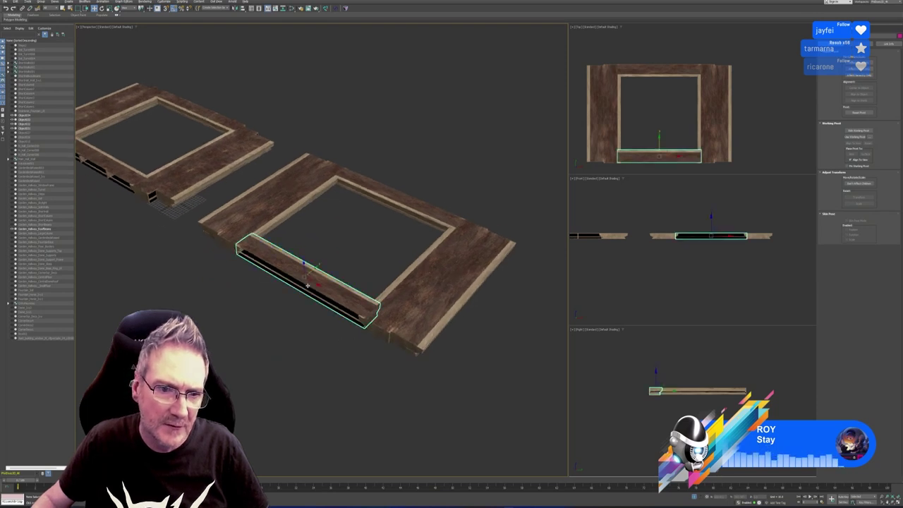
pyautogui.click(832, 28)
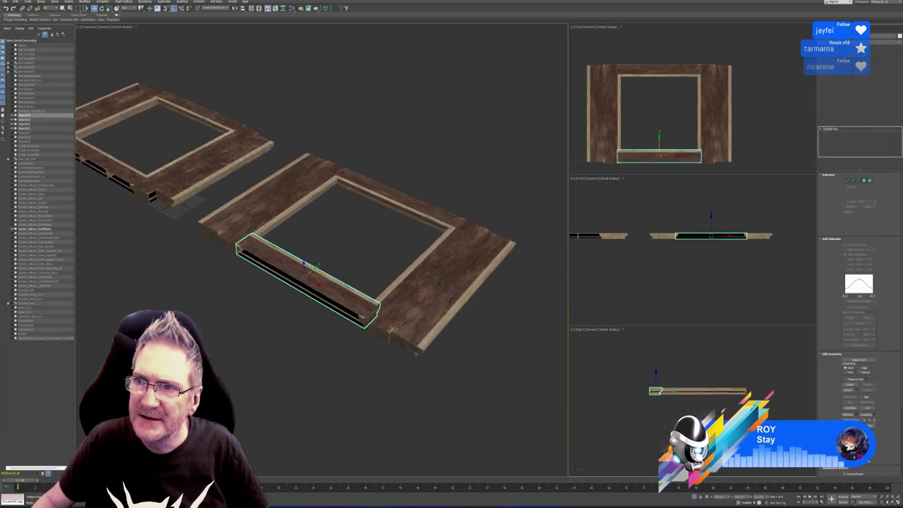
pyautogui.click(848, 390)
pyautogui.click(442, 285)
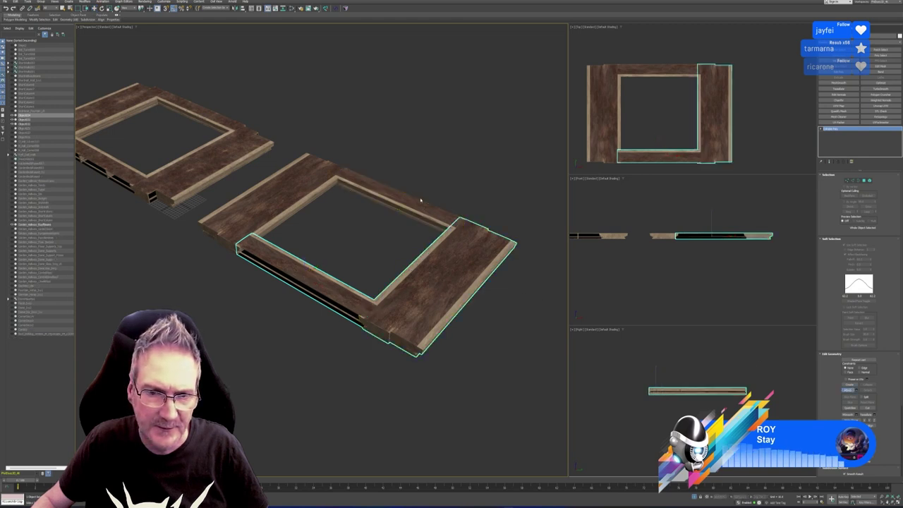
pyautogui.click(395, 195)
pyautogui.click(255, 199)
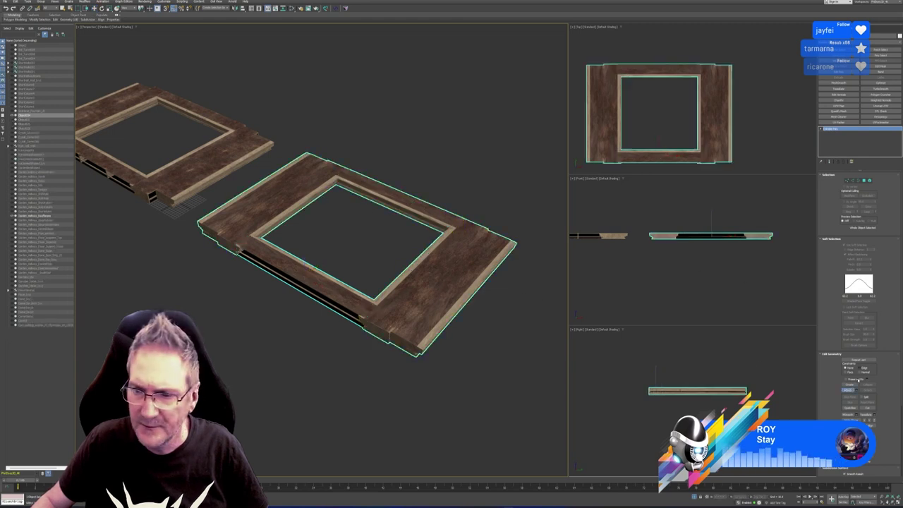
pyautogui.click(849, 389)
# Duplicate the combined frame and place the copy behind the original.
pyautogui.keyDown('alt'); pyautogui.moveTo(459, 320); pyautogui.dragTo(446, 268, button='middle'); pyautogui.keyUp('alt')
pyautogui.scroll(-5, 392, 249)
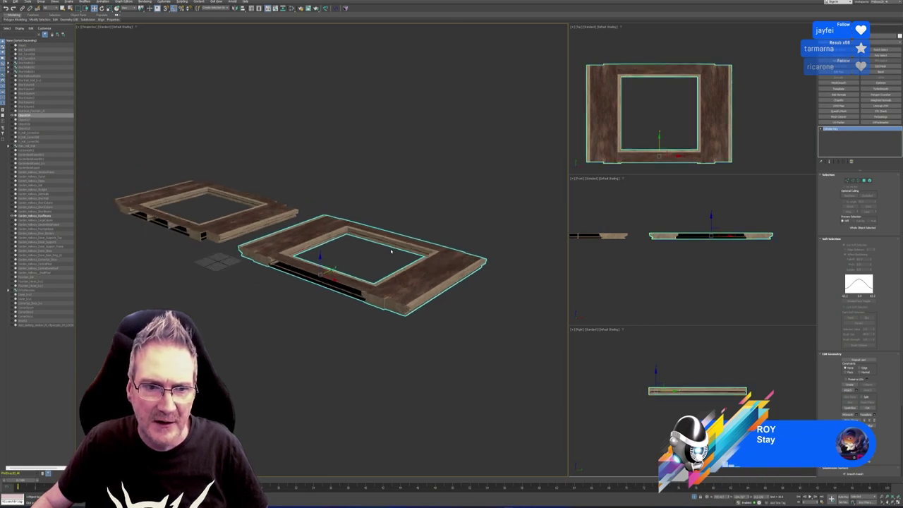
pyautogui.moveTo(392, 248); pyautogui.dragTo(405, 270, button='middle')
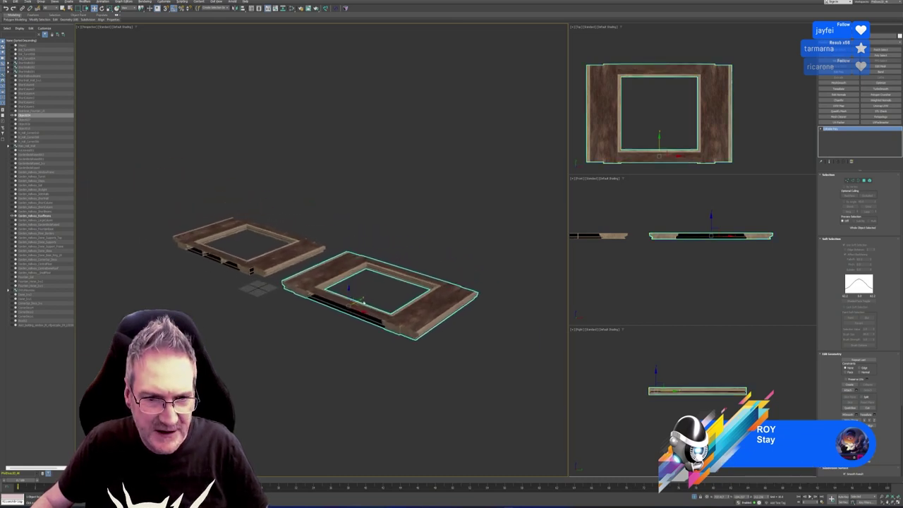
pyautogui.keyDown('shift'); pyautogui.moveTo(359, 301); pyautogui.dragTo(433, 256); pyautogui.keyUp('shift')
pyautogui.click(453, 272)
pyautogui.scroll(5, 444, 248)
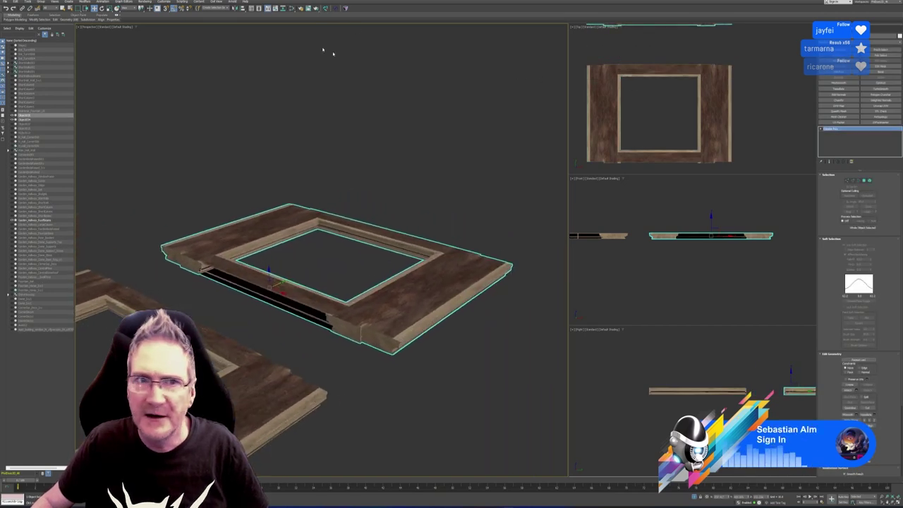
# Send the duplicated frame to RizomUV through the RizomUV Bridge and view the whole model.
pyautogui.click(326, 8)
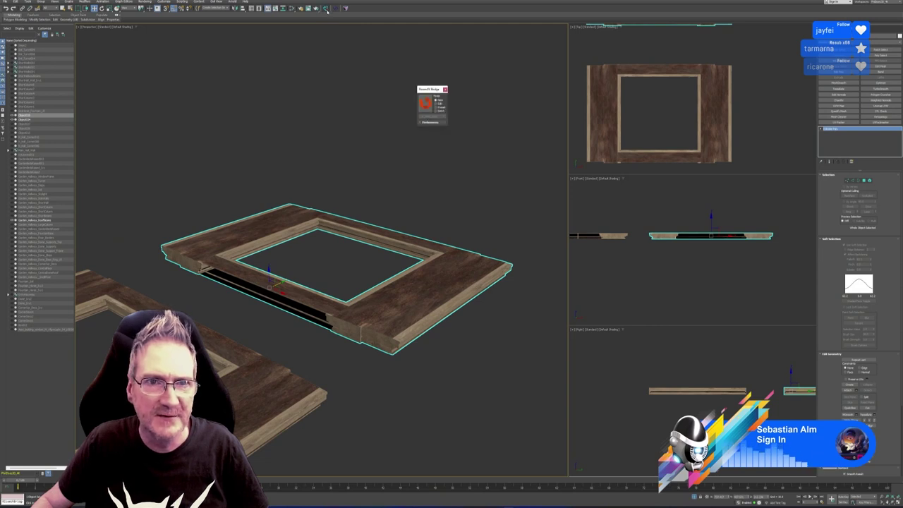
pyautogui.click(425, 103)
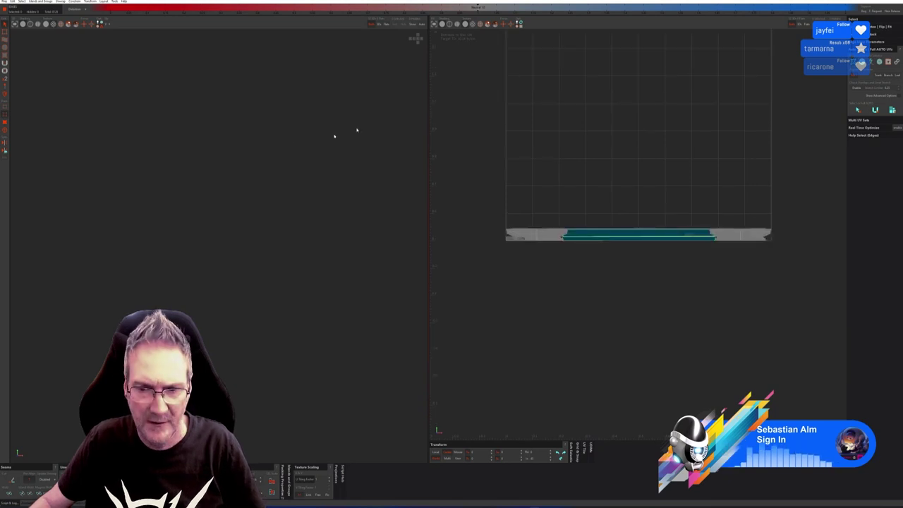
pyautogui.moveTo(256, 176); pyautogui.dragTo(283, 193, button='middle')
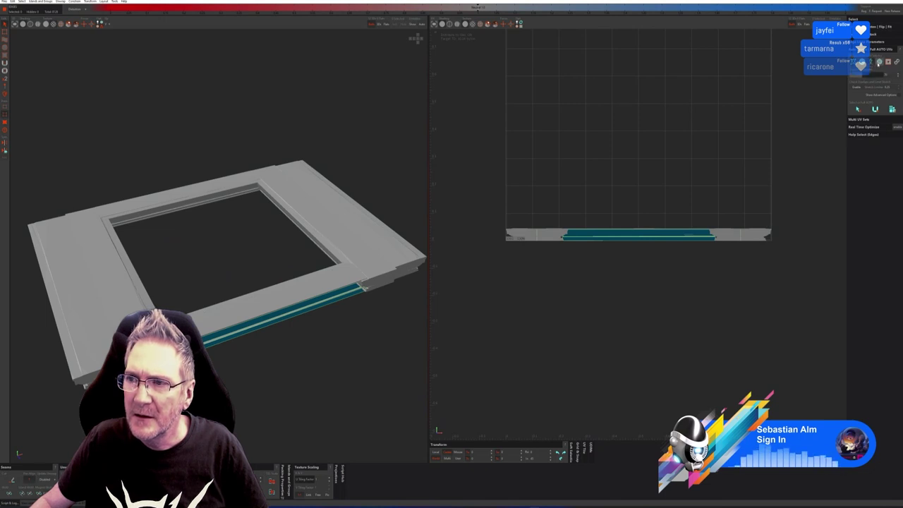
# Select the frame's seam edges automatically, then cut, unfold and pack its UV islands.
pyautogui.click(879, 64)
pyautogui.click(841, 123)
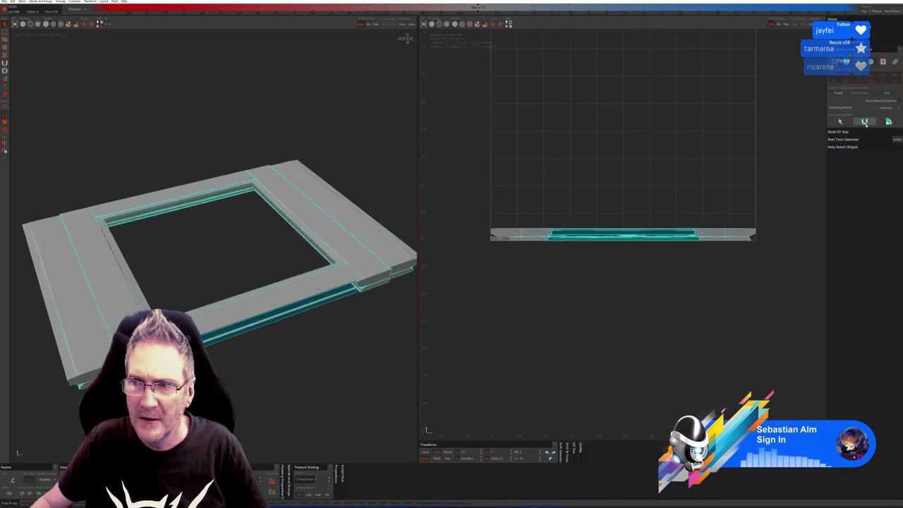
pyautogui.click(865, 121)
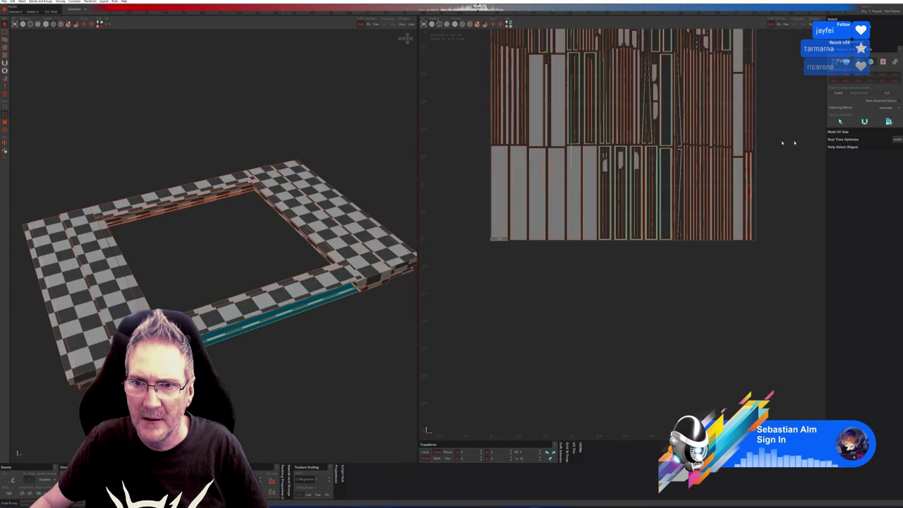
pyautogui.moveTo(310, 334); pyautogui.dragTo(257, 280, button='middle')
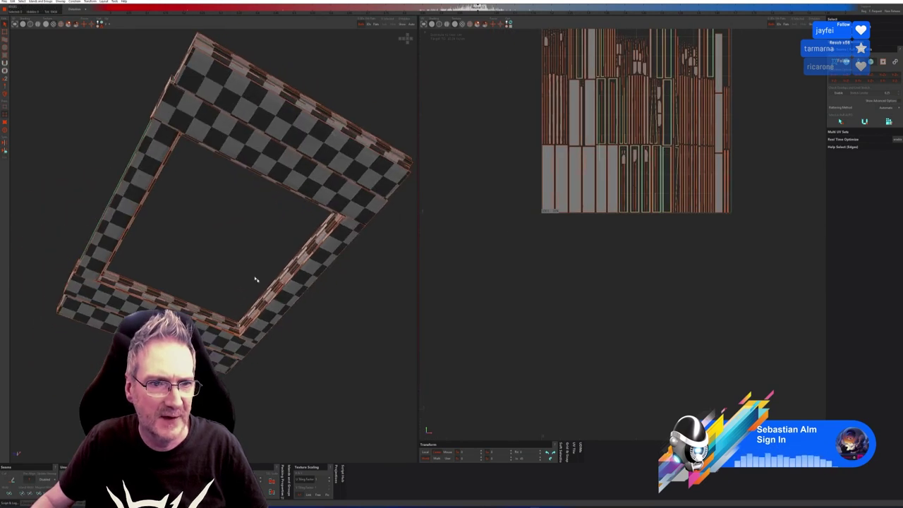
# Save the new UVs, quit RizomUV to return to 3ds Max, and close the RizomUV Bridge dialog.
pyautogui.click(4, 2)
pyautogui.click(12, 31)
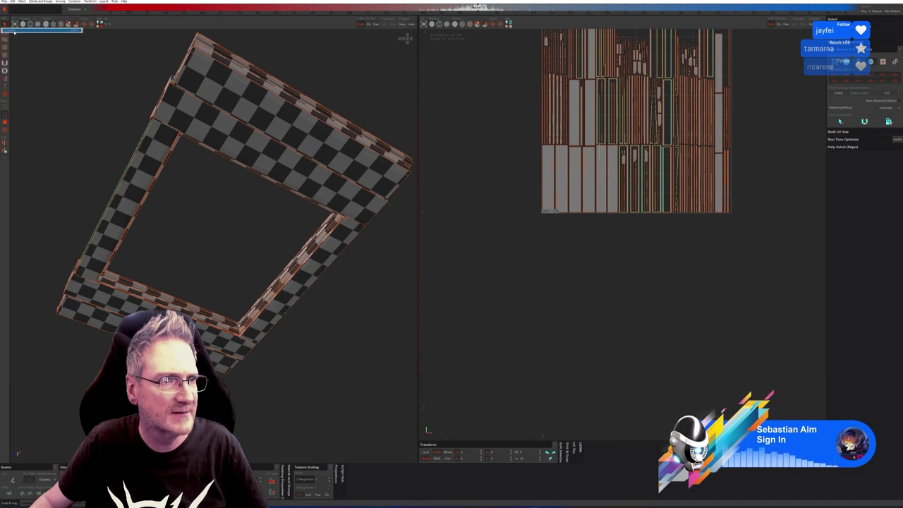
pyautogui.hotkey('ctrl', 'q')
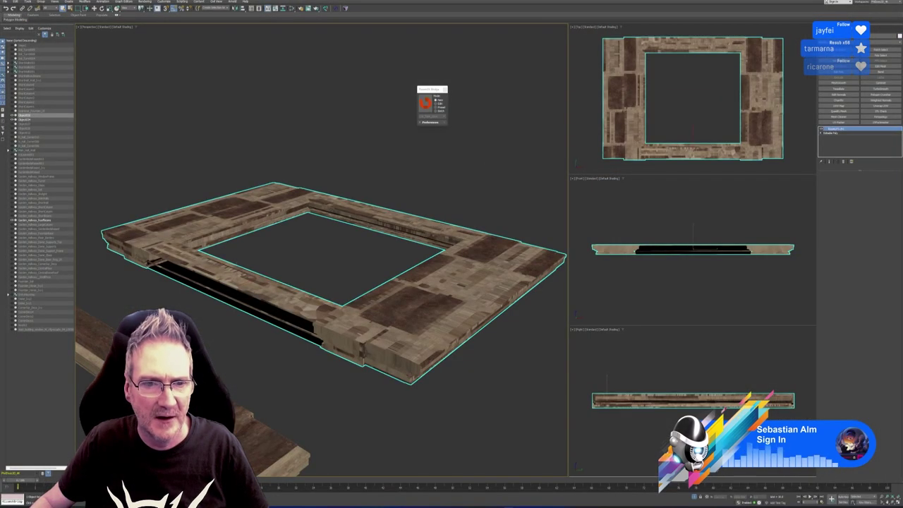
pyautogui.scroll(-2, 304, 226)
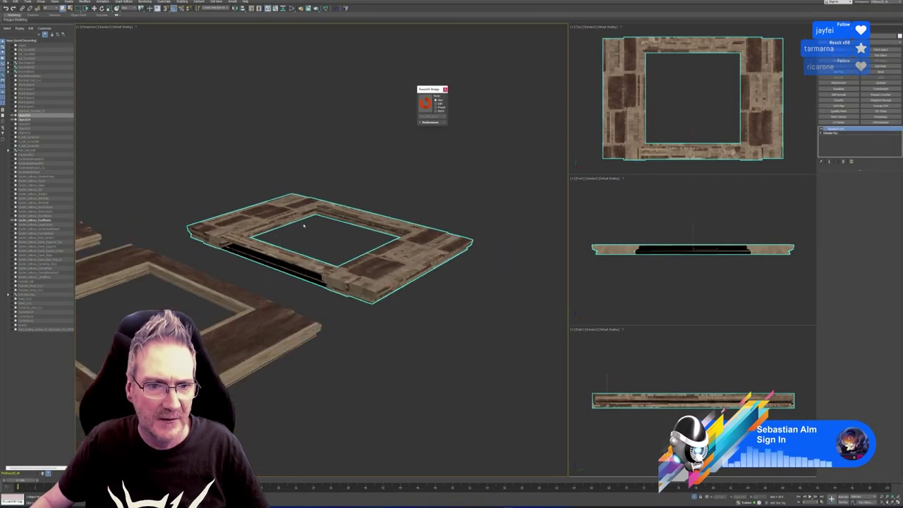
pyautogui.click(446, 91)
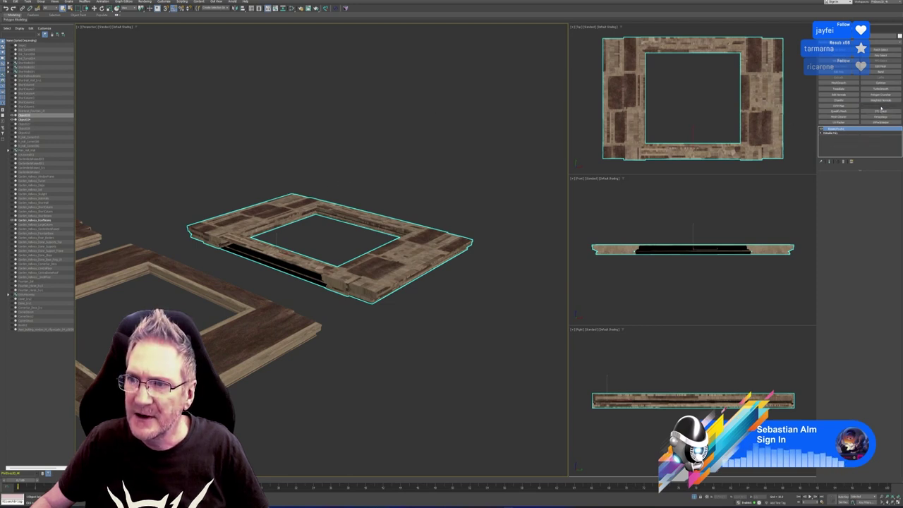
# Add an Unwrap UVW modifier to the freshly unwrapped frame and copy that modifier.
pyautogui.click(881, 107)
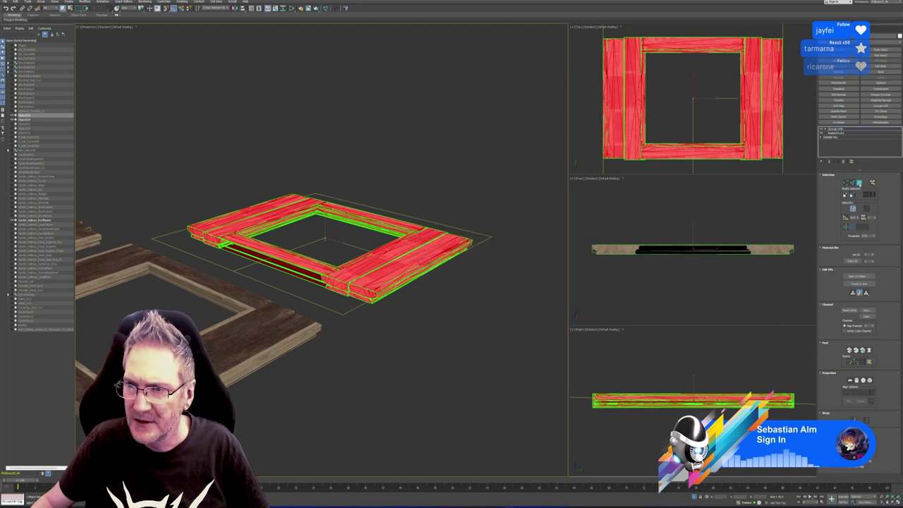
pyautogui.click(859, 183)
pyautogui.rightClick(838, 129)
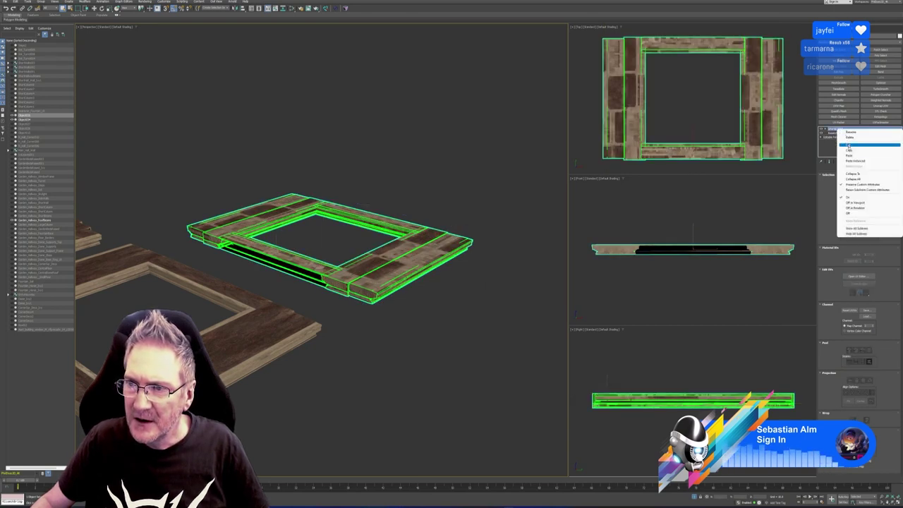
pyautogui.click(849, 153)
# Paste the copied Unwrap UVW modifier onto the original combined frame and check its layout in the UV editor.
pyautogui.moveTo(261, 228); pyautogui.dragTo(347, 196, button='middle')
pyautogui.scroll(-2, 381, 198)
pyautogui.click(422, 286)
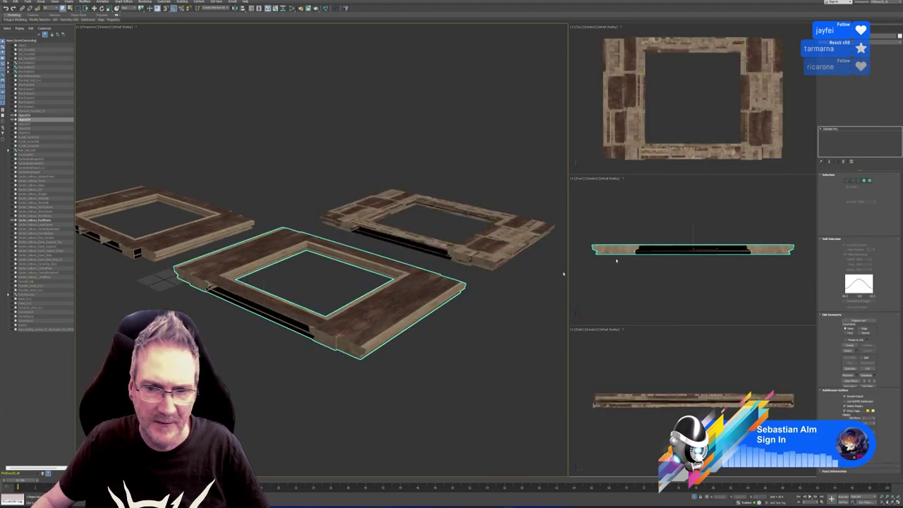
pyautogui.rightClick(845, 130)
pyautogui.click(855, 148)
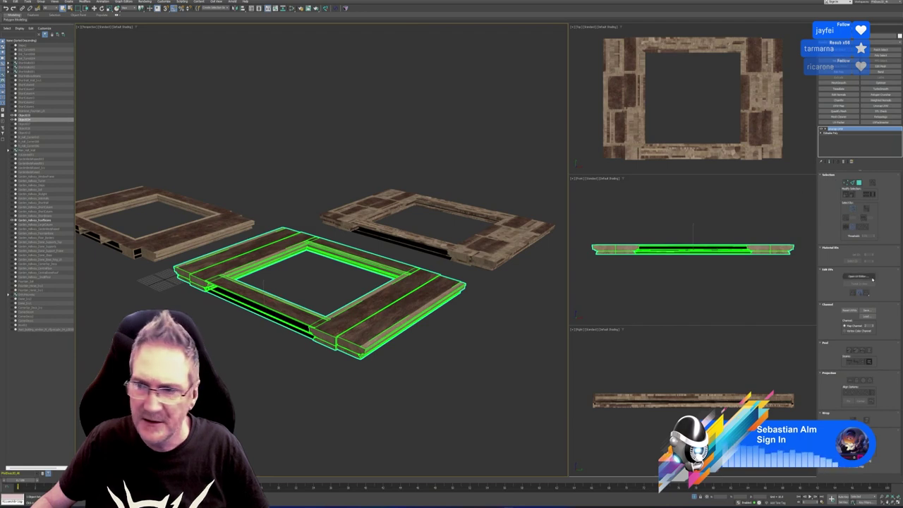
pyautogui.click(872, 275)
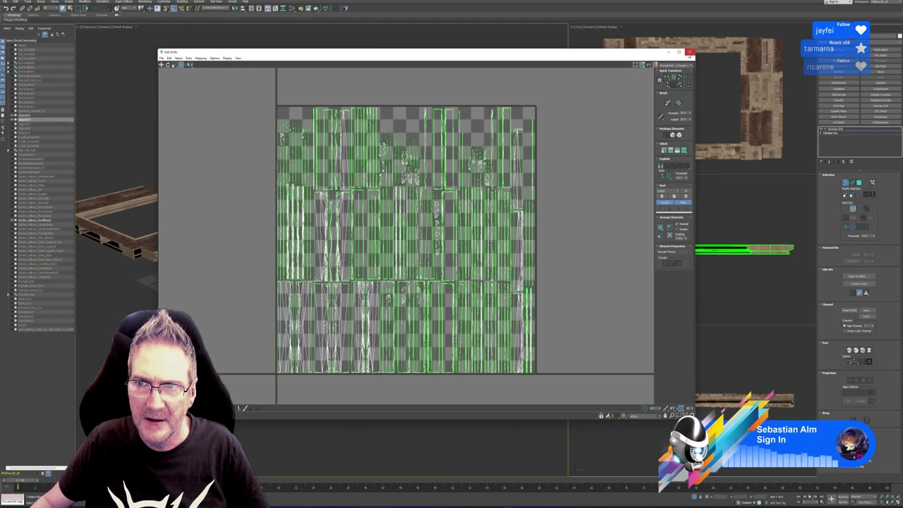
pyautogui.click(690, 52)
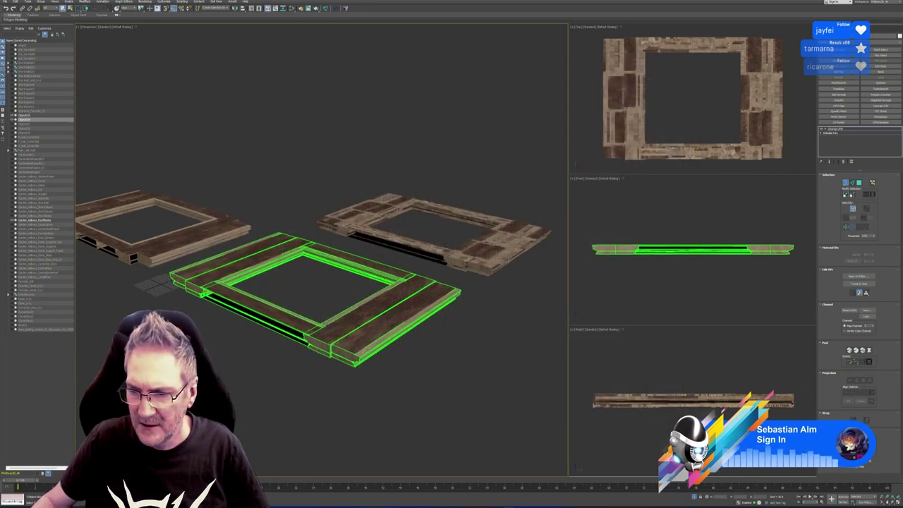
# Clear the frame's UV selection, leave sub-object editing, and remove the old turret diffuse map from the Bake to Texture queue.
pyautogui.hotkey('ctrl', 'd')
pyautogui.moveTo(412, 295); pyautogui.dragTo(406, 293, button='middle')
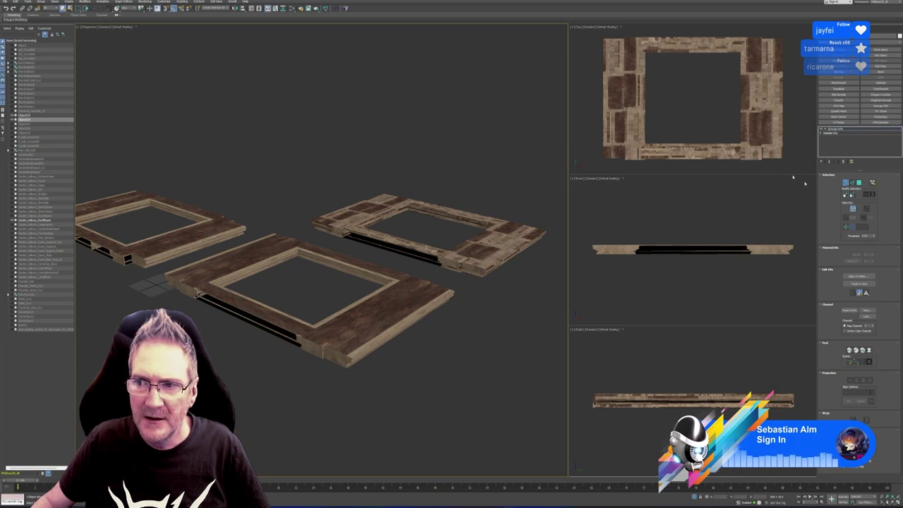
pyautogui.press('1')
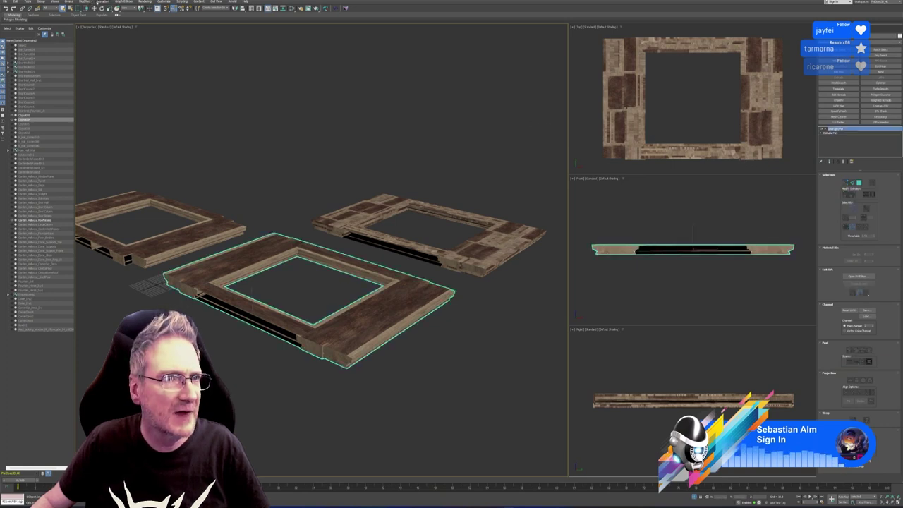
pyautogui.click(146, 3)
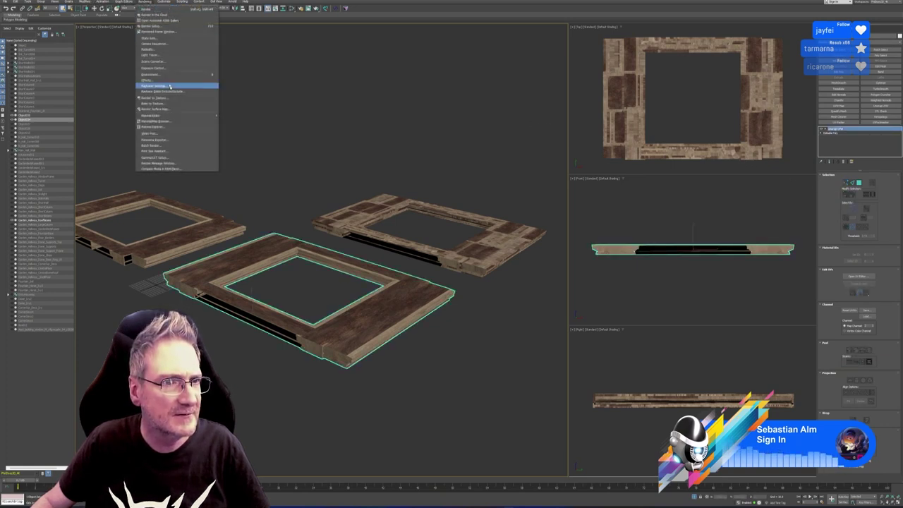
pyautogui.click(154, 103)
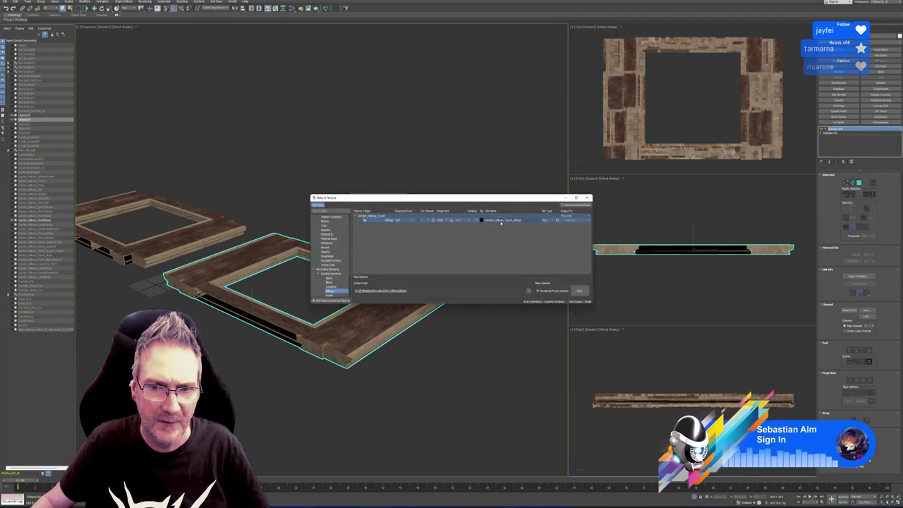
pyautogui.click(484, 220)
pyautogui.click(574, 205)
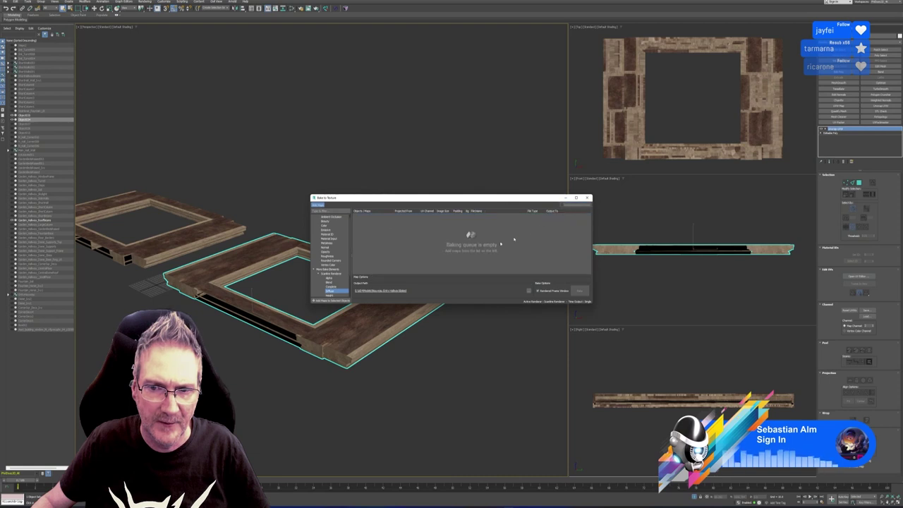
# Add a Diffuse map for the selected frame to the baking queue and choose its image size.
pyautogui.click(340, 300)
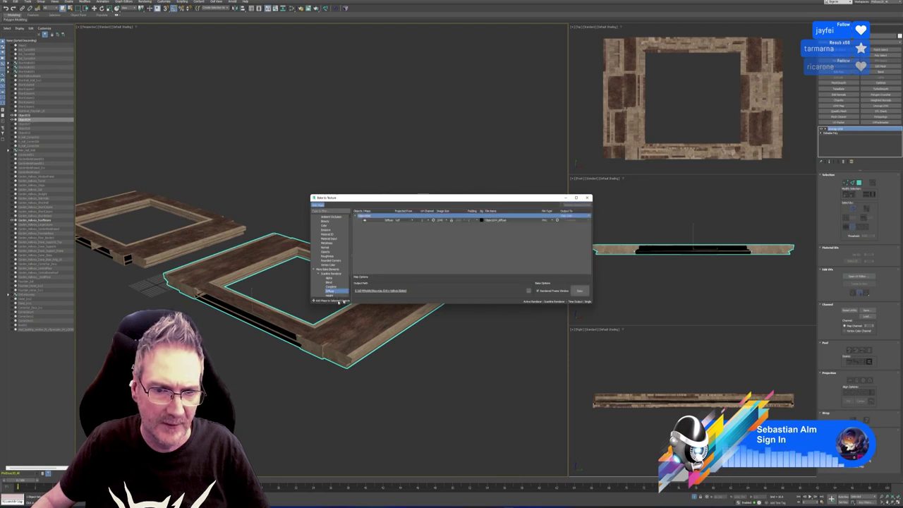
pyautogui.click(496, 221)
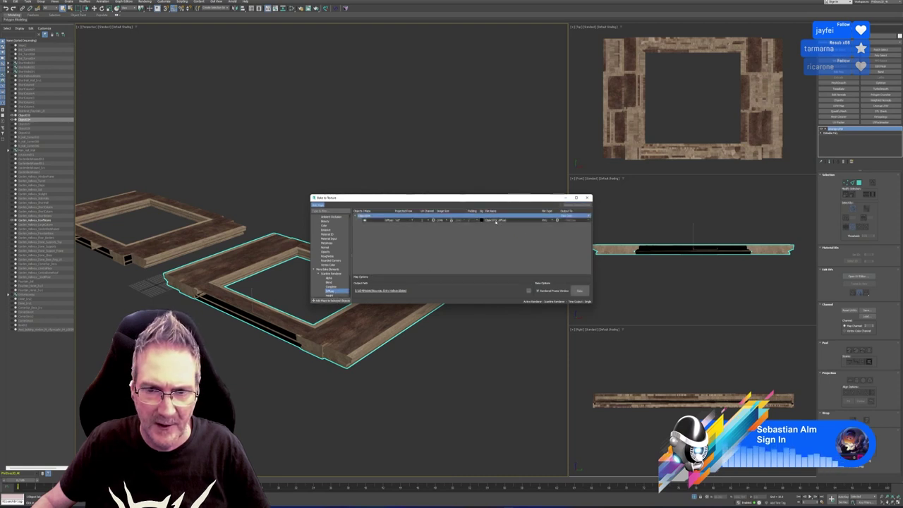
pyautogui.click(440, 220)
pyautogui.click(443, 238)
# Name the diffuse output after the original Garden_Hallway_RoofBeams object, bake the texture, and close the Bake to Texture dialog.
pyautogui.click(498, 221)
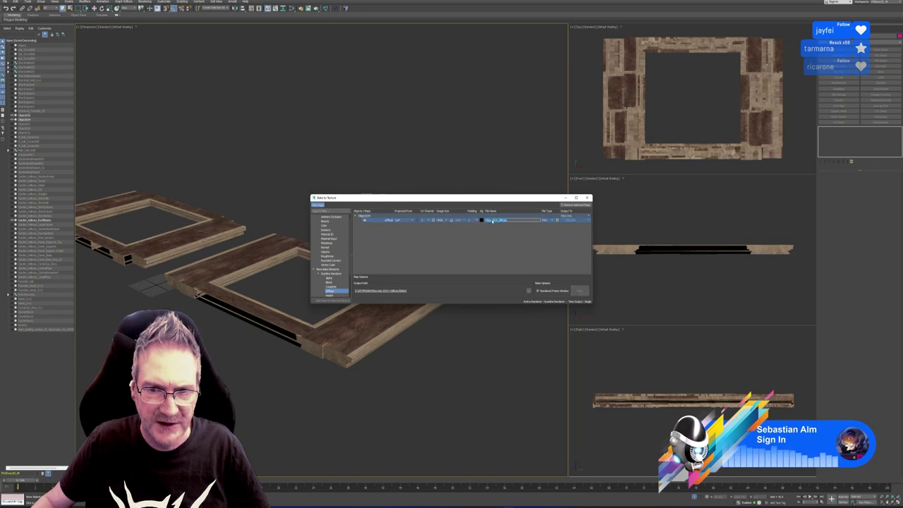
pyautogui.click(507, 236)
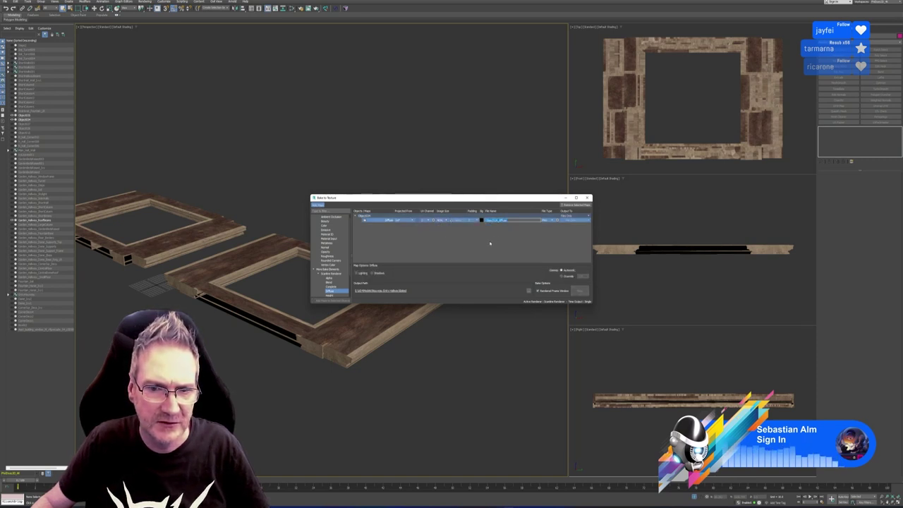
pyautogui.click(222, 227)
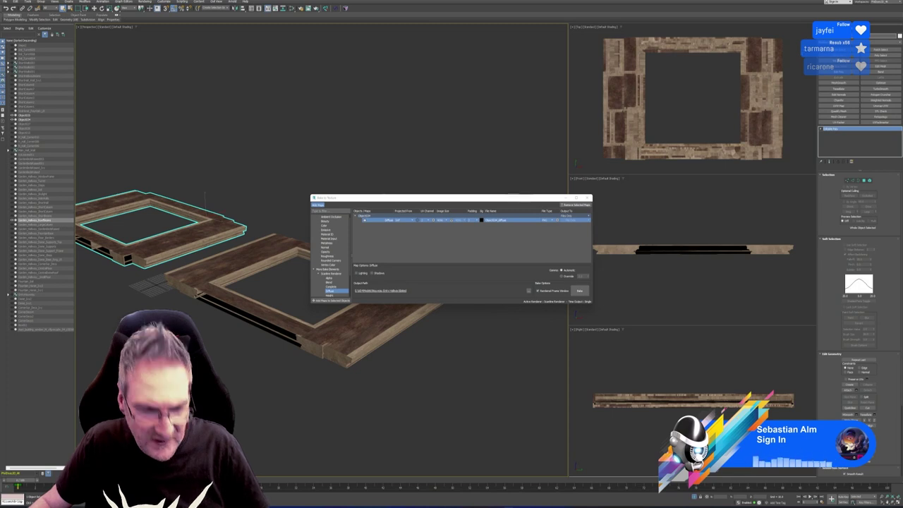
pyautogui.doubleClick(499, 220)
pyautogui.hotkey('ctrl', 'v')
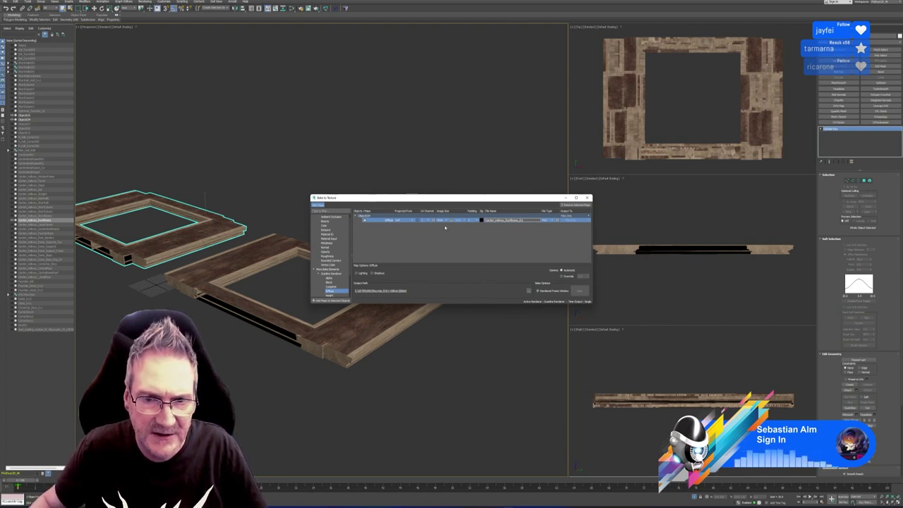
pyautogui.click(534, 252)
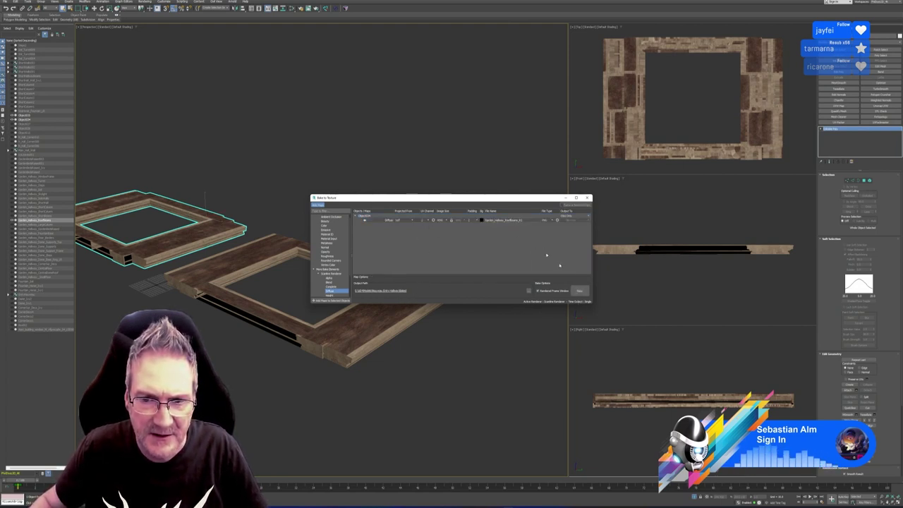
pyautogui.click(575, 292)
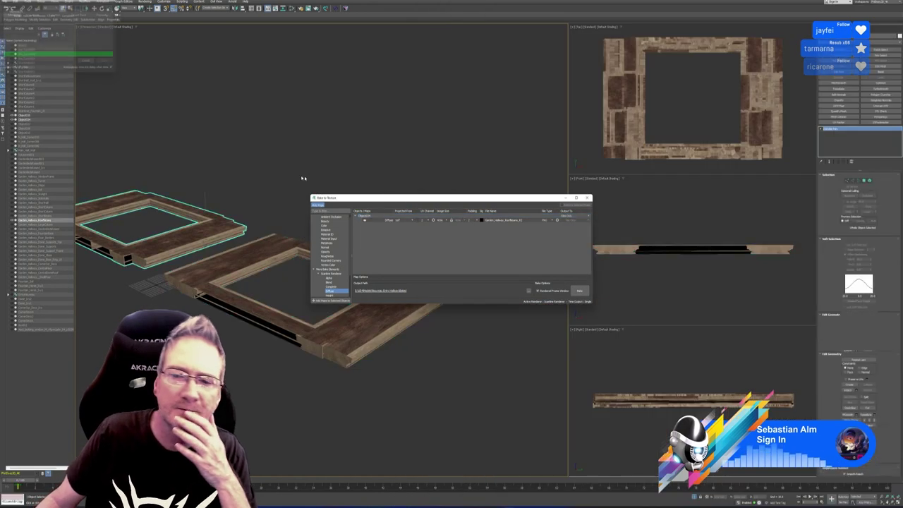
pyautogui.click(588, 198)
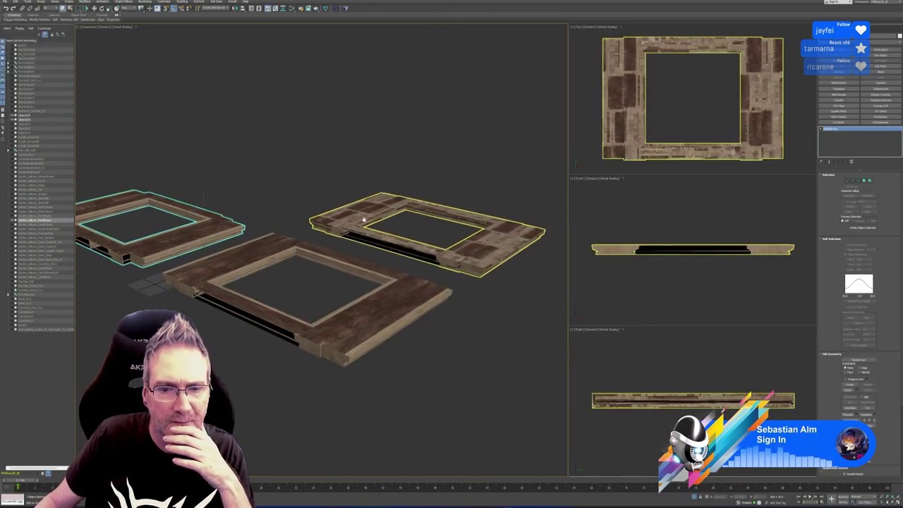
# Create a new Standard (Legacy) material in an empty area of the Slate Material Editor.
pyautogui.moveTo(363, 220); pyautogui.dragTo(358, 217, button='middle')
pyautogui.click(292, 9)
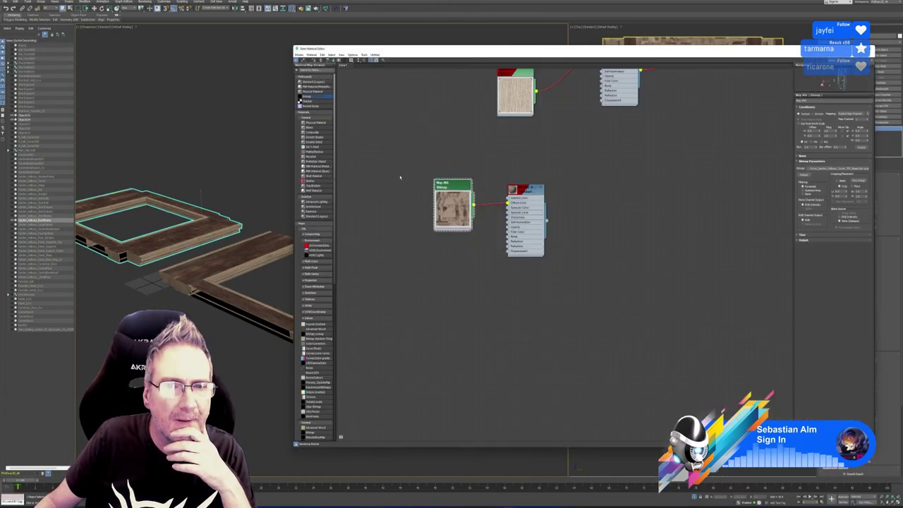
pyautogui.moveTo(403, 191); pyautogui.dragTo(525, 195, button='middle')
pyautogui.moveTo(324, 84); pyautogui.dragTo(424, 108)
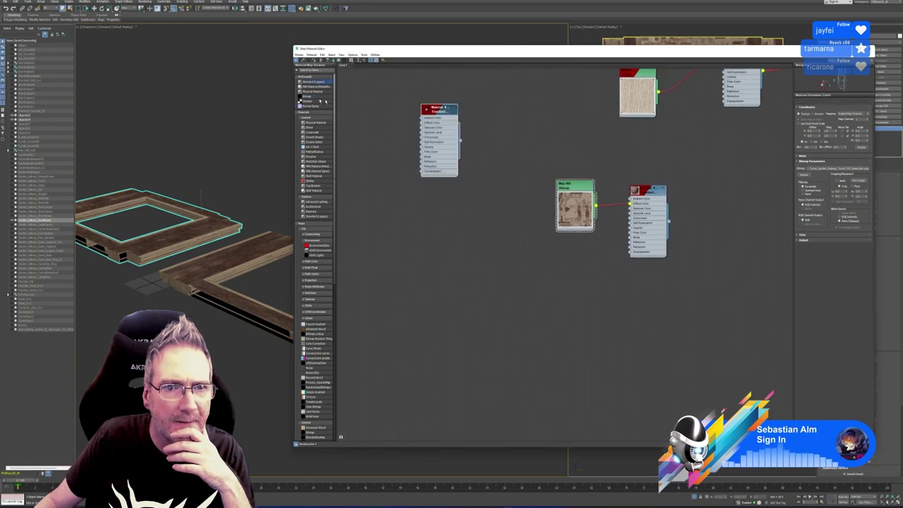
# Load the newly baked roof beams texture as a Bitmap and connect it to the new material's Diffuse Color.
pyautogui.click(367, 108)
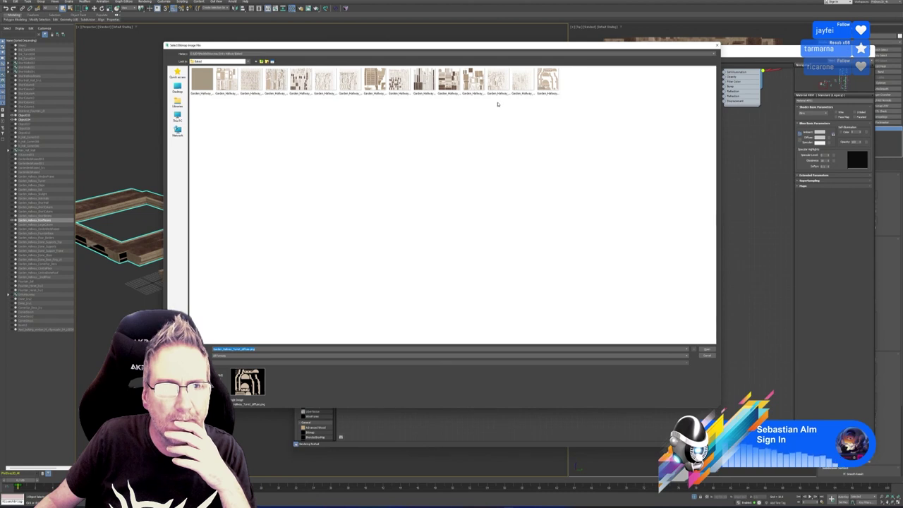
pyautogui.click(456, 109)
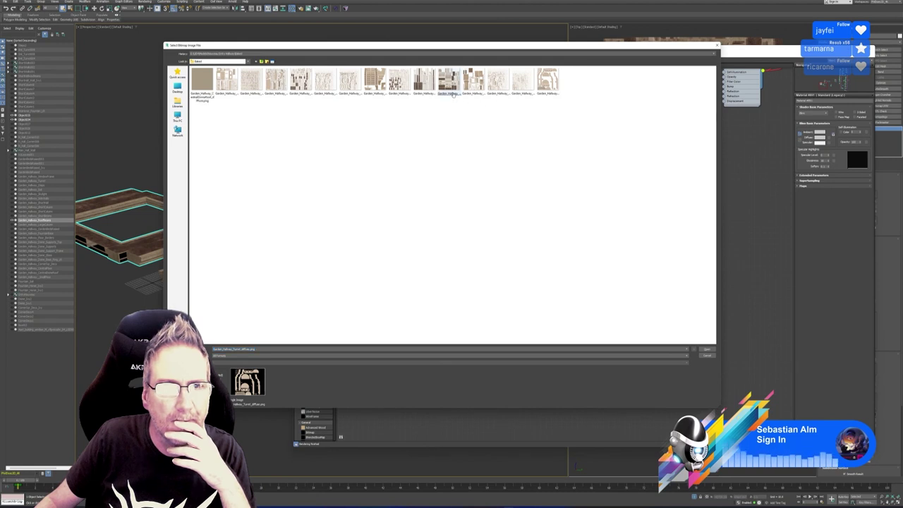
pyautogui.click(452, 90)
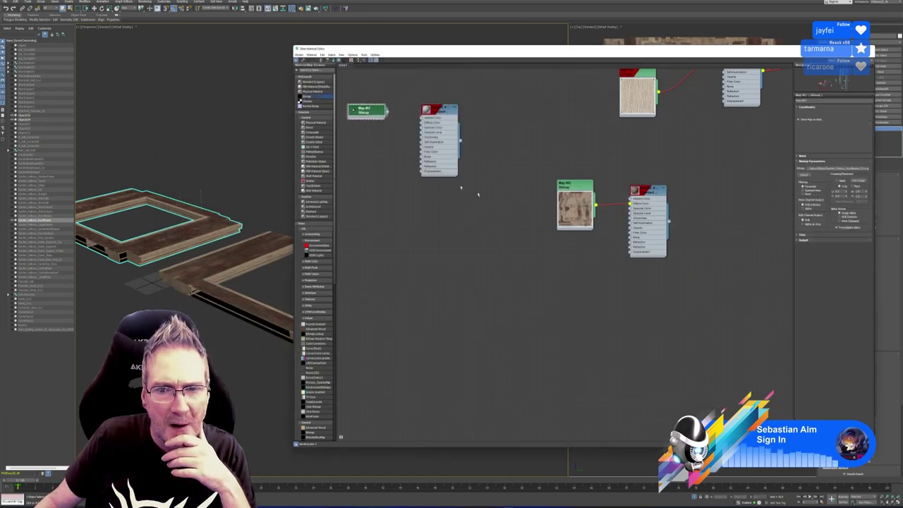
pyautogui.doubleClick(358, 113)
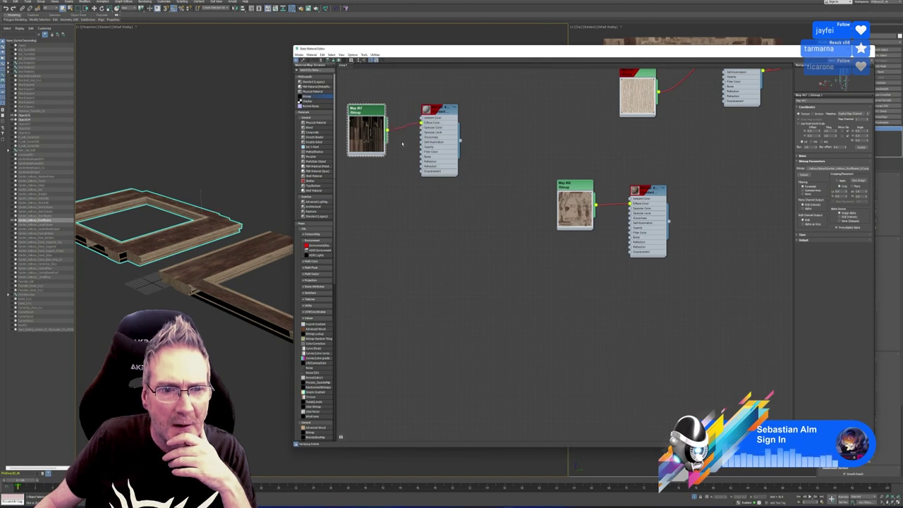
# Assign the new baked-texture material to the middle frame carrying the pasted Unwrap UVW, and close the Material Editor.
pyautogui.click(260, 247)
pyautogui.rightClick(442, 117)
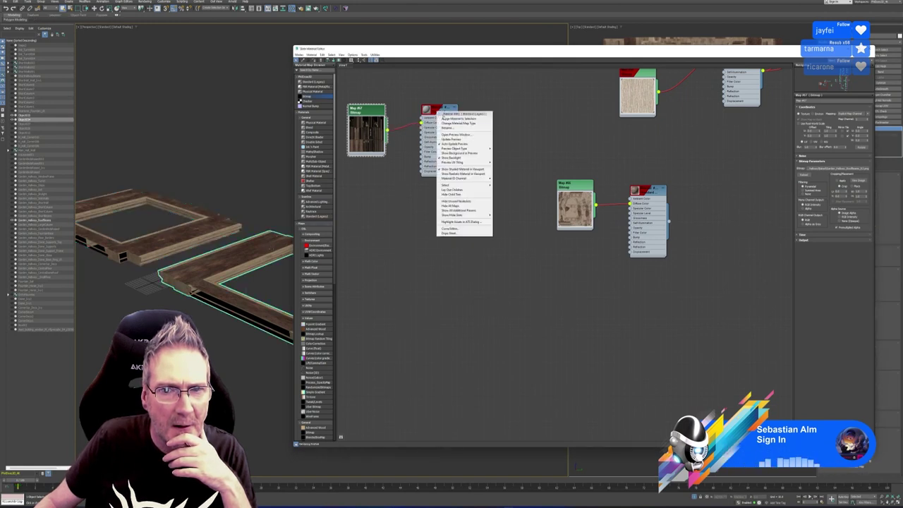
pyautogui.click(462, 119)
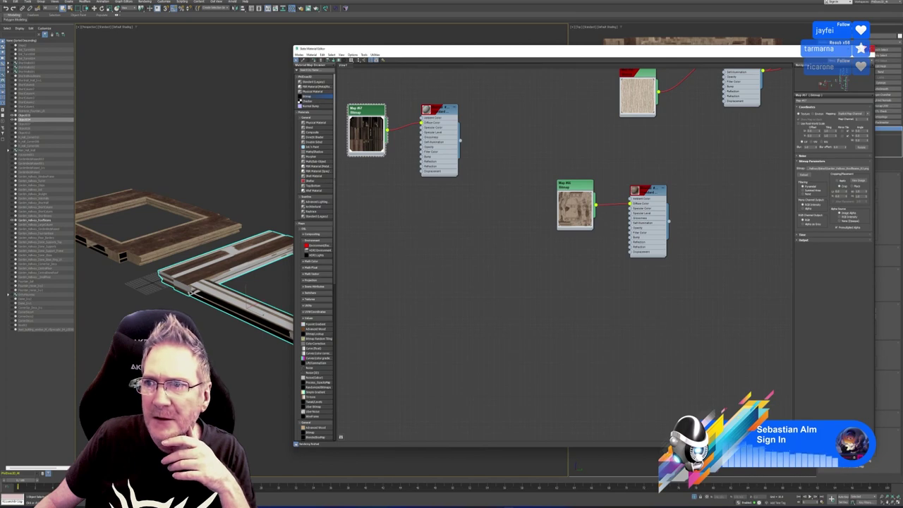
pyautogui.click(871, 49)
# Open the Channel Info utility for the selected frame's map channels.
pyautogui.click(863, 29)
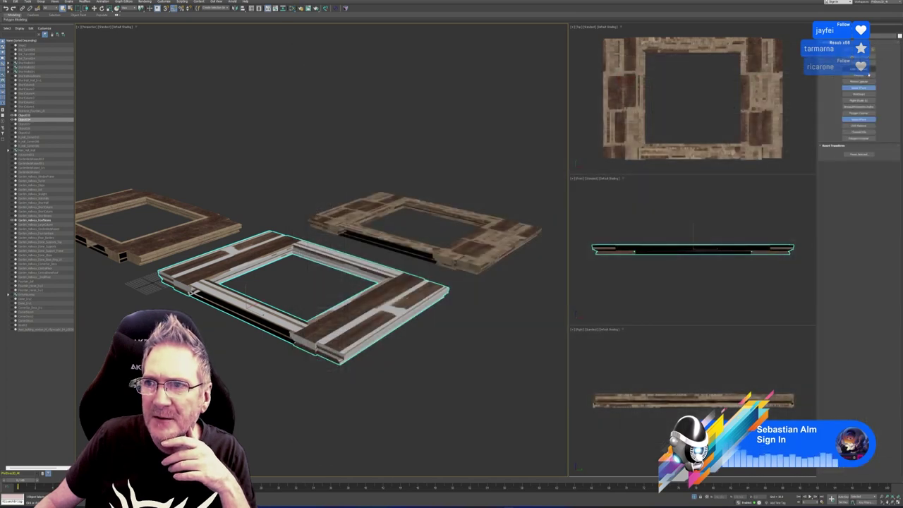
pyautogui.click(859, 132)
pyautogui.click(859, 155)
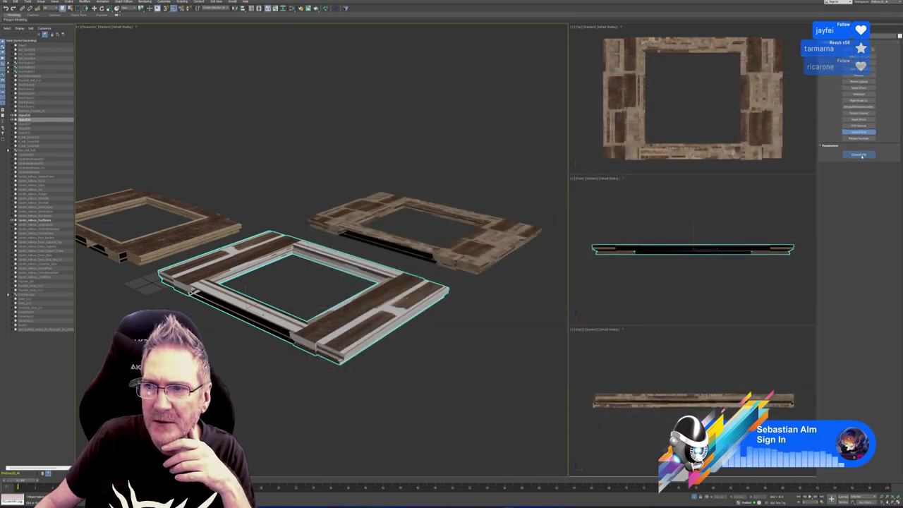
# Copy the UVs of map channel 2 onto map channel 1 of the selected frame mesh.
pyautogui.click(37, 51)
pyautogui.rightClick(37, 51)
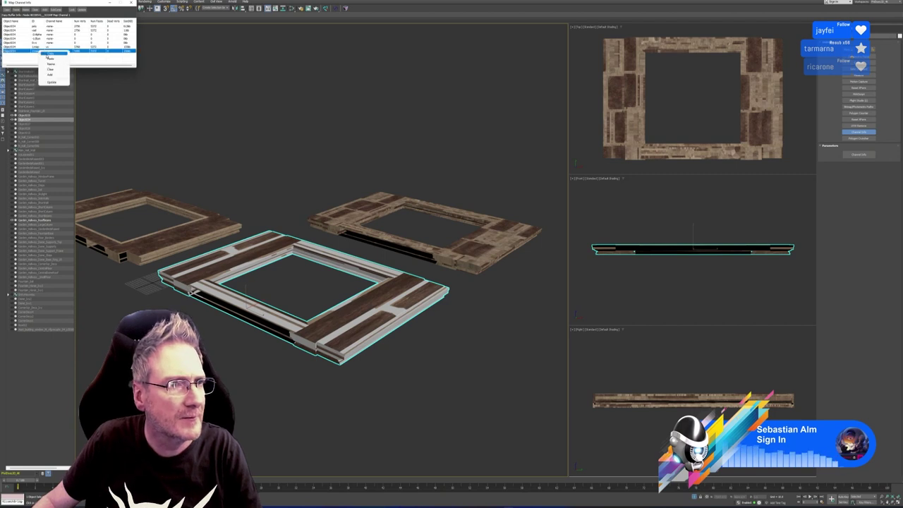
pyautogui.click(37, 47)
pyautogui.rightClick(44, 47)
pyautogui.click(54, 66)
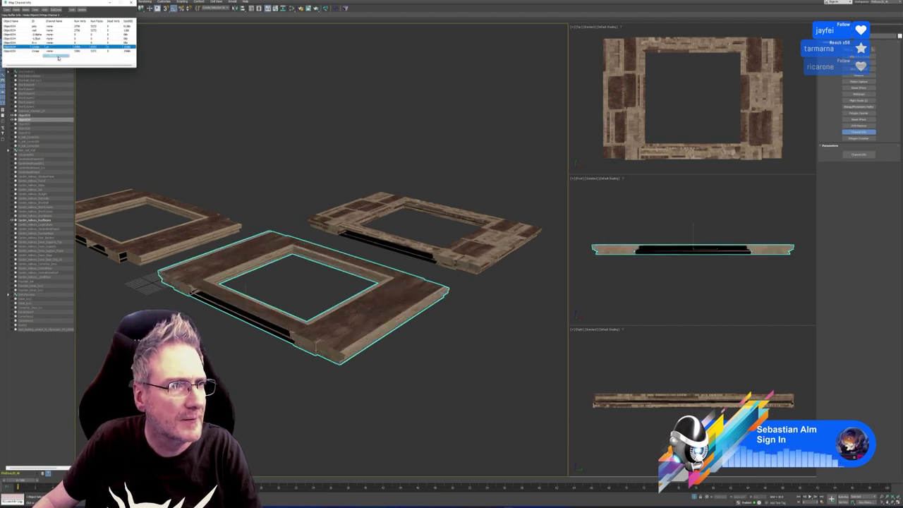
pyautogui.click(131, 3)
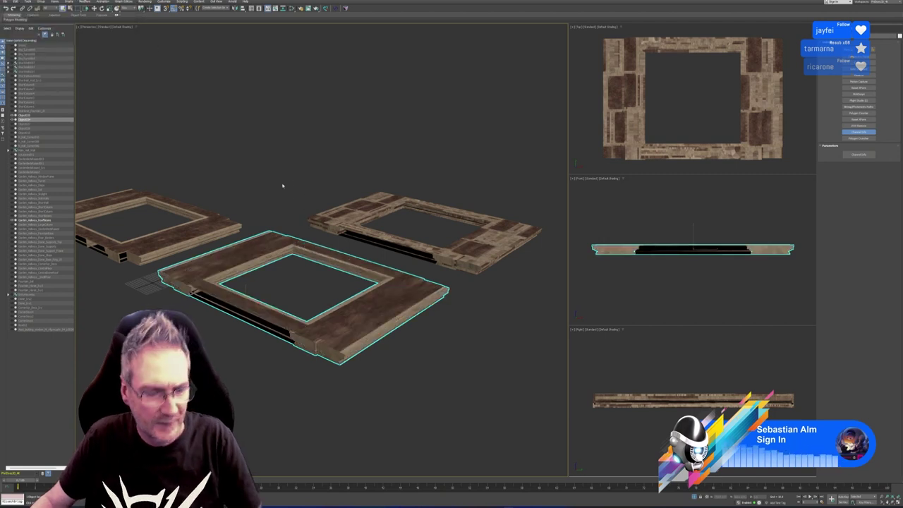
# Rename the selected frame mesh as Garden_Hallway_RoofBeams_01.
pyautogui.moveTo(276, 143); pyautogui.dragTo(385, 167, button='middle')
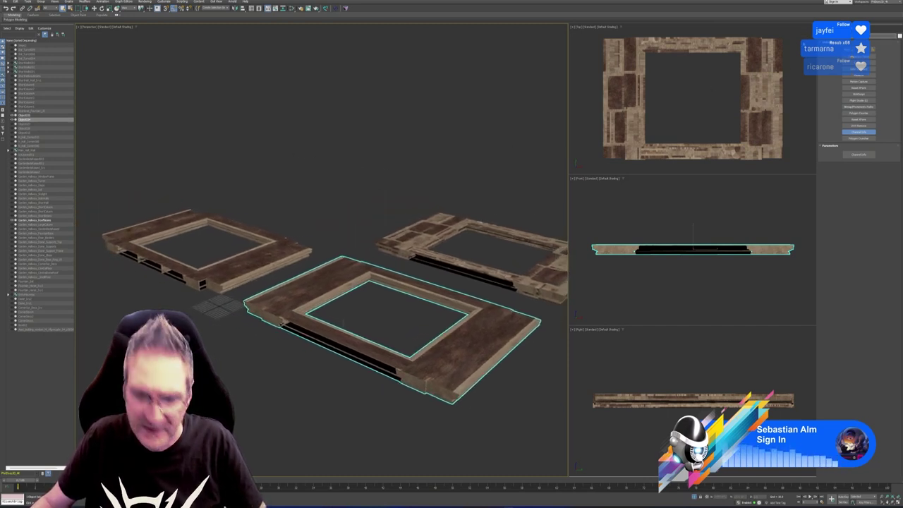
pyautogui.write('Garden_Hallway_RoofBeams')
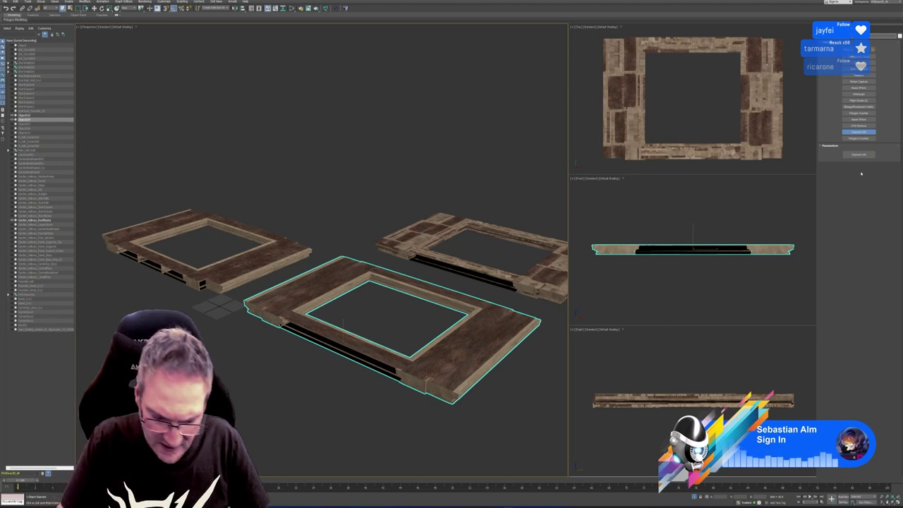
pyautogui.write('_01')
pyautogui.press('Return')
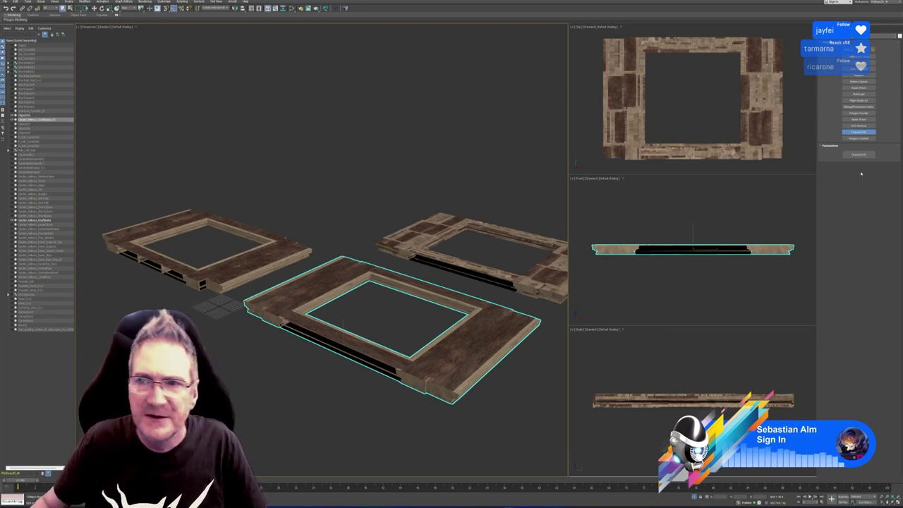
# Move Garden_Hallway_RoofBeams_01 in the top view so it lines up exactly over the original roof beams.
pyautogui.scroll(-5, 637, 114)
pyautogui.moveTo(638, 113); pyautogui.dragTo(696, 77, button='middle')
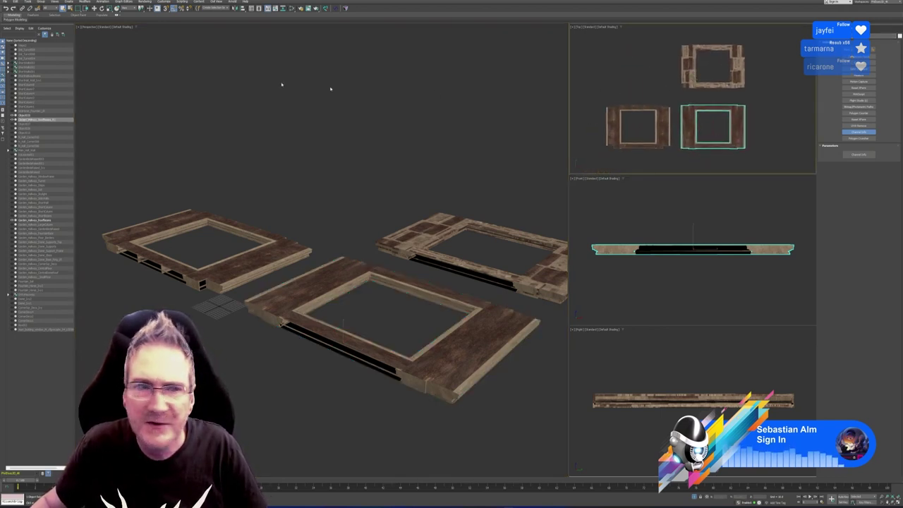
pyautogui.click(95, 9)
pyautogui.moveTo(630, 126); pyautogui.dragTo(638, 125, button='middle')
pyautogui.moveTo(733, 146); pyautogui.dragTo(660, 151)
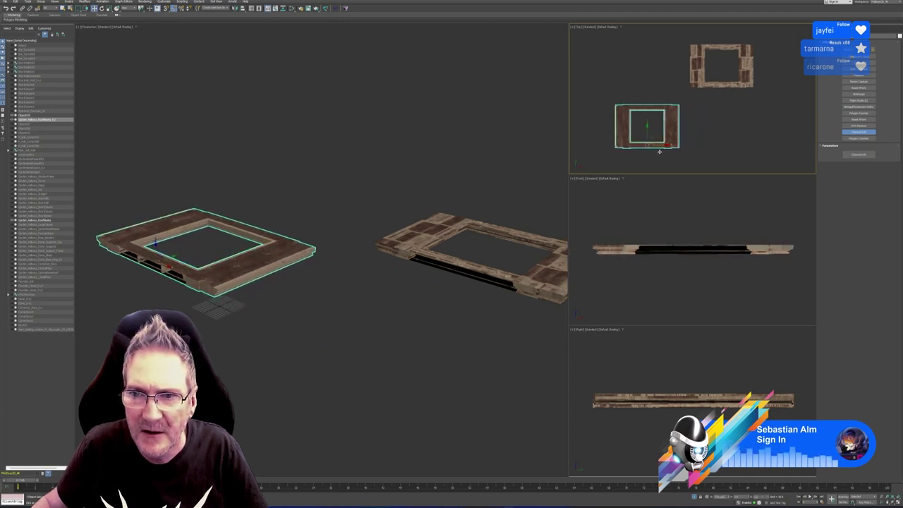
pyautogui.scroll(5, 666, 140)
pyautogui.moveTo(659, 135); pyautogui.dragTo(692, 122, button='middle')
pyautogui.scroll(1, 709, 138)
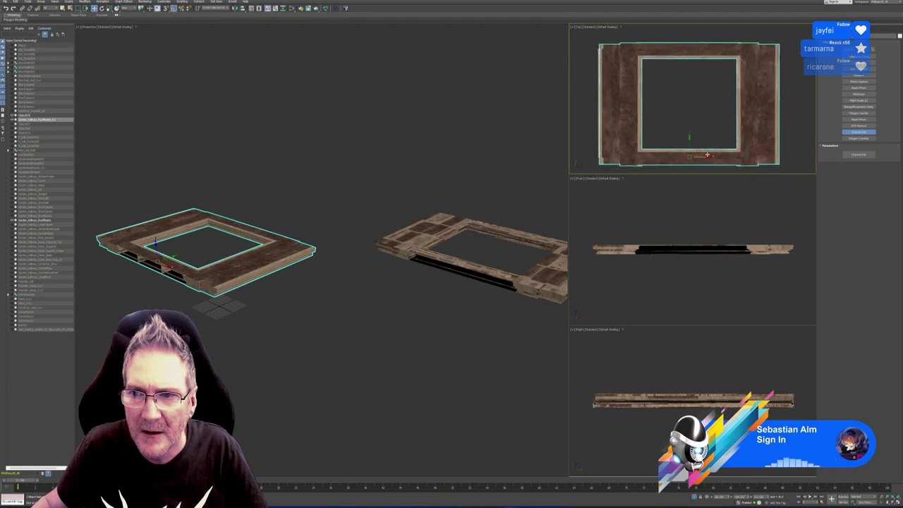
pyautogui.moveTo(704, 156); pyautogui.dragTo(704, 157)
# Delete the original Garden_Hallway_RoofBeams mesh beneath the aligned copy and leave isolation to show the full scene.
pyautogui.moveTo(304, 173); pyautogui.dragTo(355, 165, button='middle')
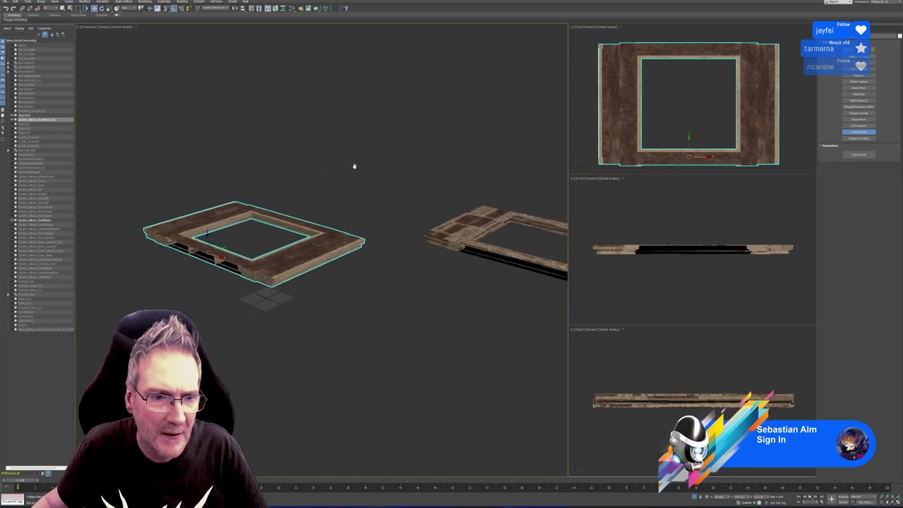
pyautogui.scroll(4, 314, 214)
pyautogui.moveTo(354, 204); pyautogui.dragTo(397, 166, button='middle')
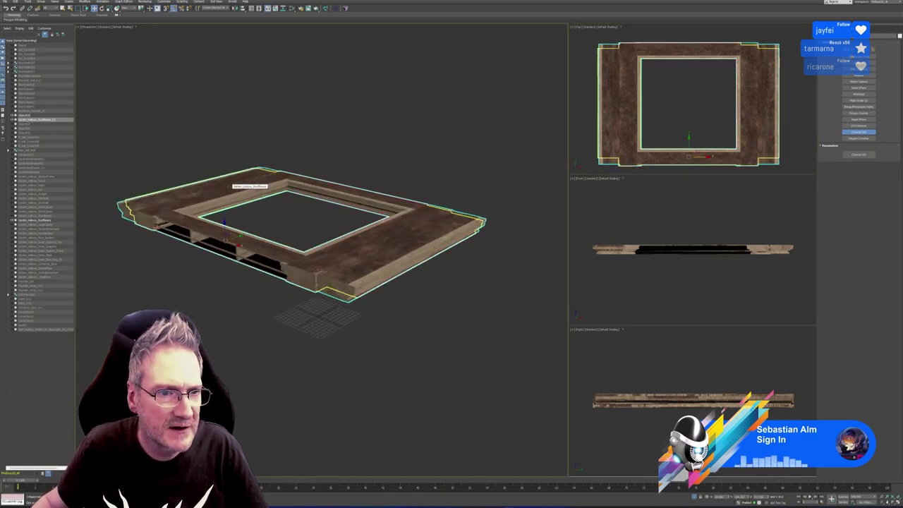
pyautogui.keyDown('alt'); pyautogui.moveTo(203, 283); pyautogui.dragTo(226, 302, button='middle'); pyautogui.keyUp('alt')
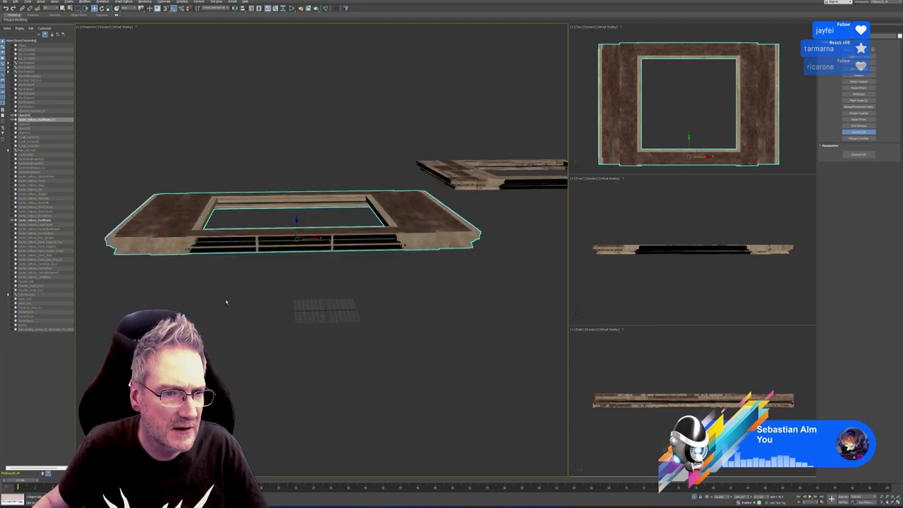
pyautogui.click(217, 236)
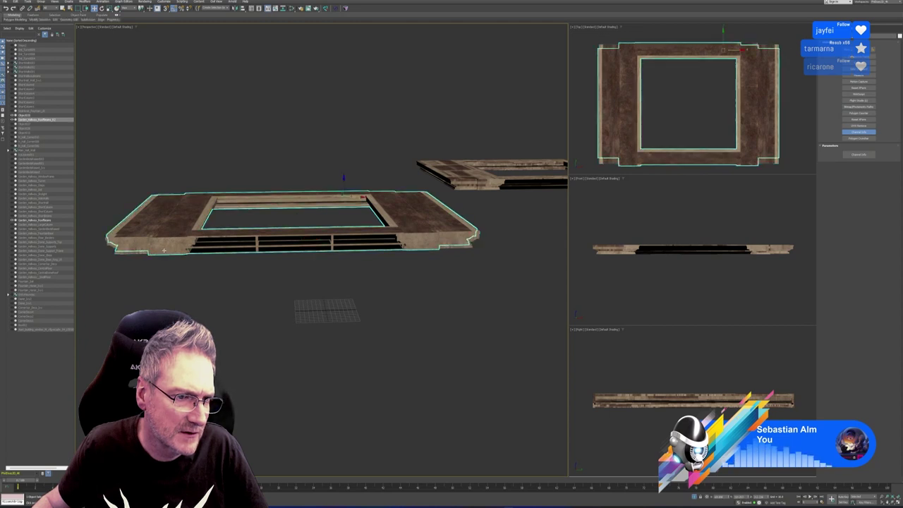
pyautogui.click(136, 240)
pyautogui.keyDown('alt'); pyautogui.moveTo(295, 331); pyautogui.dragTo(318, 331, button='middle'); pyautogui.keyUp('alt')
pyautogui.press('Delete')
pyautogui.hotkey('alt', 'q')
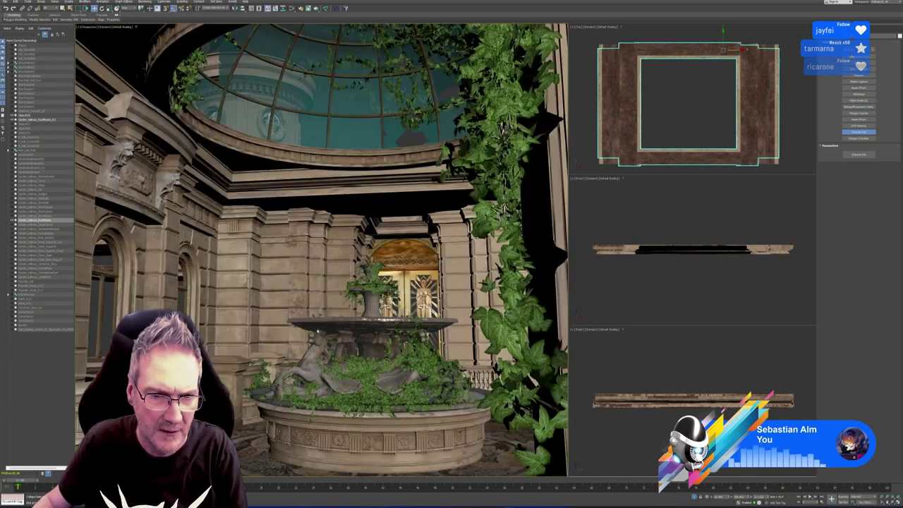
# Export the new roof beams mesh as FBX, overwriting the existing Garden_Hallway_RoofBeams file and keeping the current export preset.
pyautogui.click(265, 185)
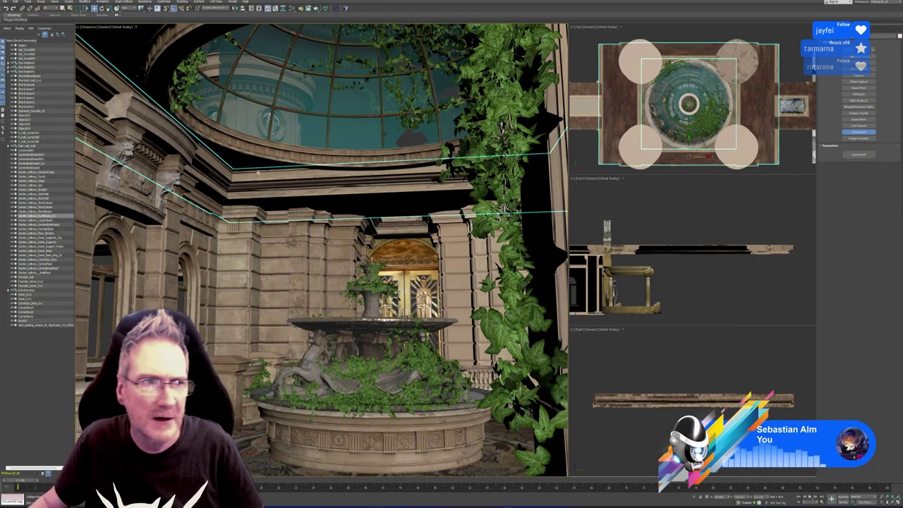
pyautogui.click(6, 2)
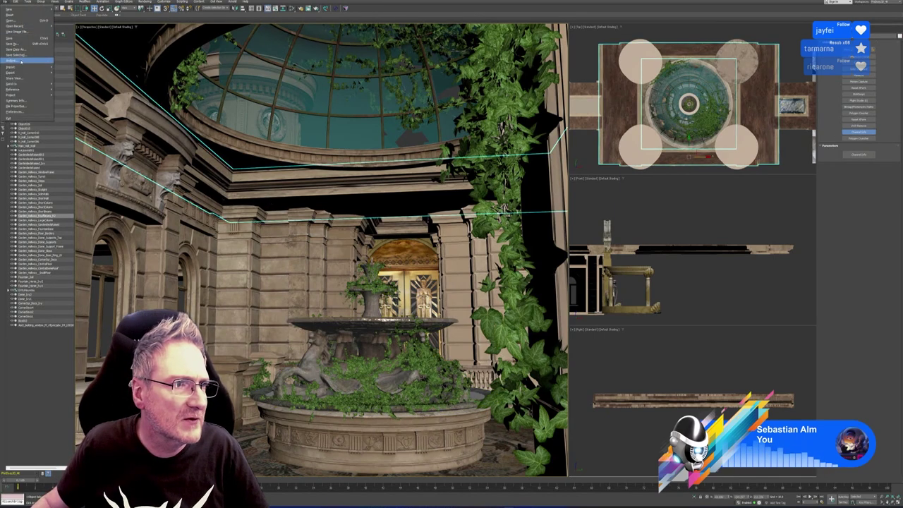
pyautogui.moveTo(27, 75)
pyautogui.click(69, 78)
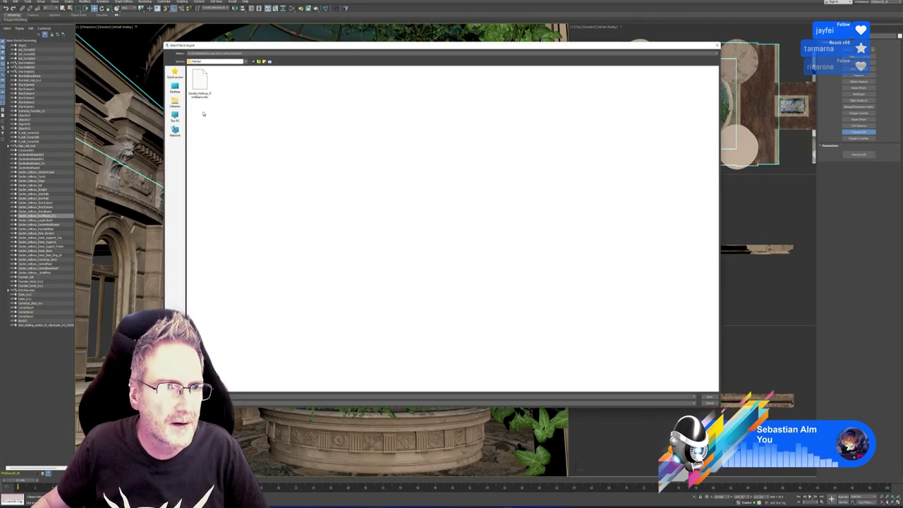
pyautogui.doubleClick(200, 86)
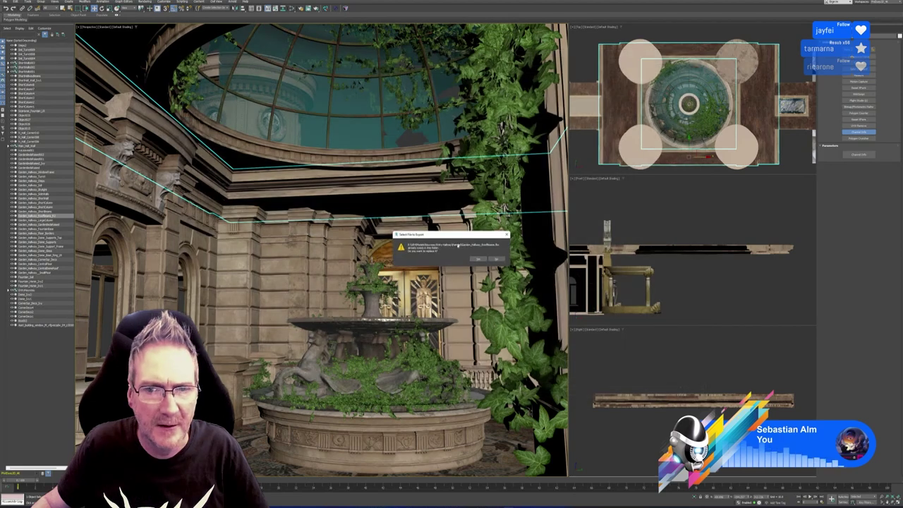
pyautogui.click(478, 259)
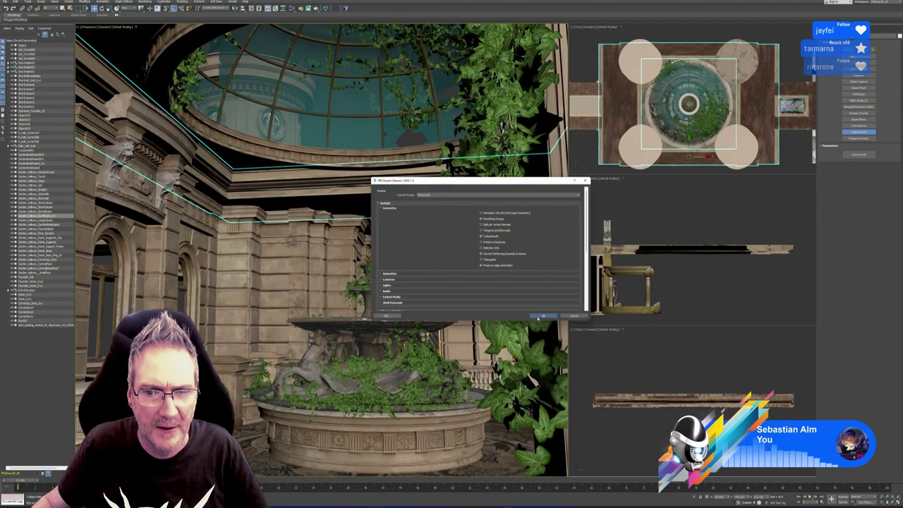
pyautogui.click(543, 317)
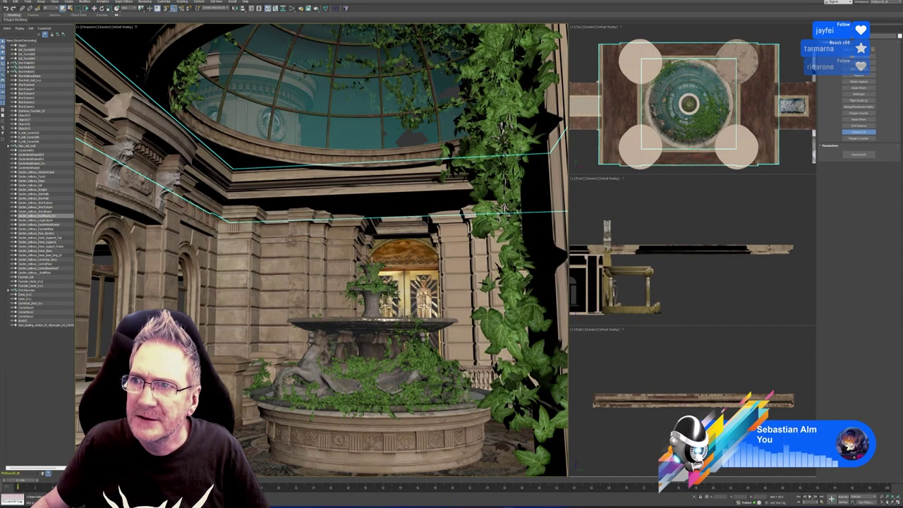
# Switch to Mari and close the open roof beams project, discarding its unsaved changes.
pyautogui.press('super+d')
pyautogui.hotkey('alt', 'Tab')
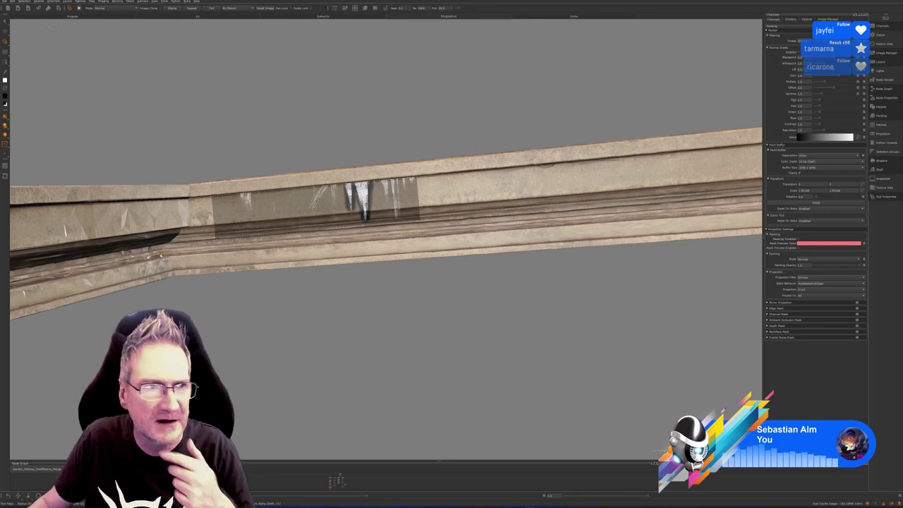
pyautogui.click(9, 2)
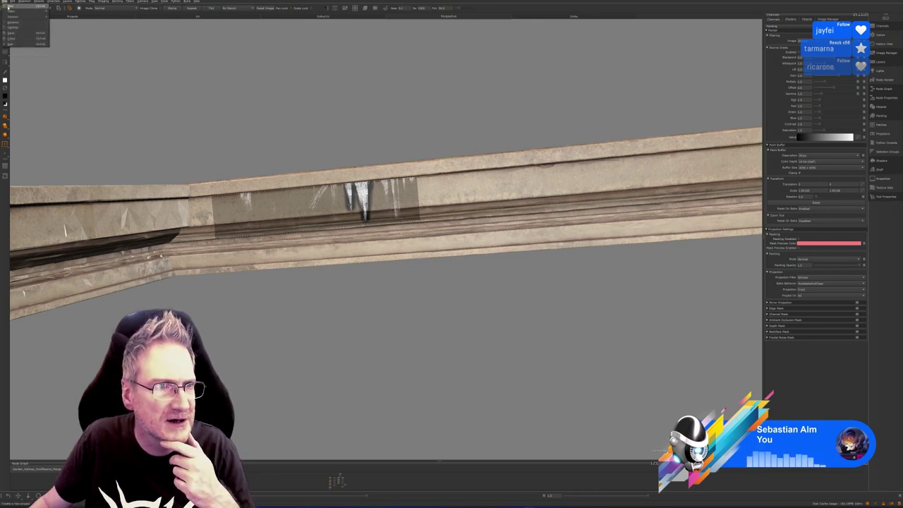
pyautogui.click(18, 38)
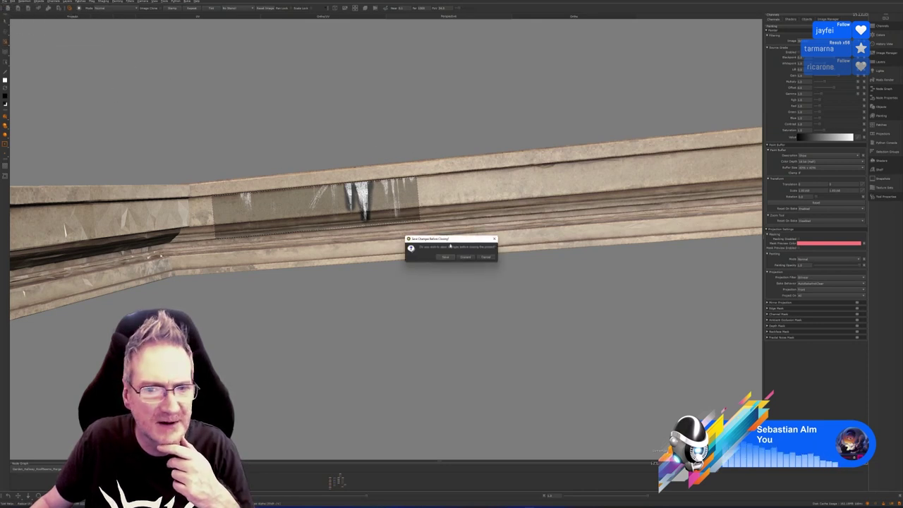
pyautogui.click(465, 256)
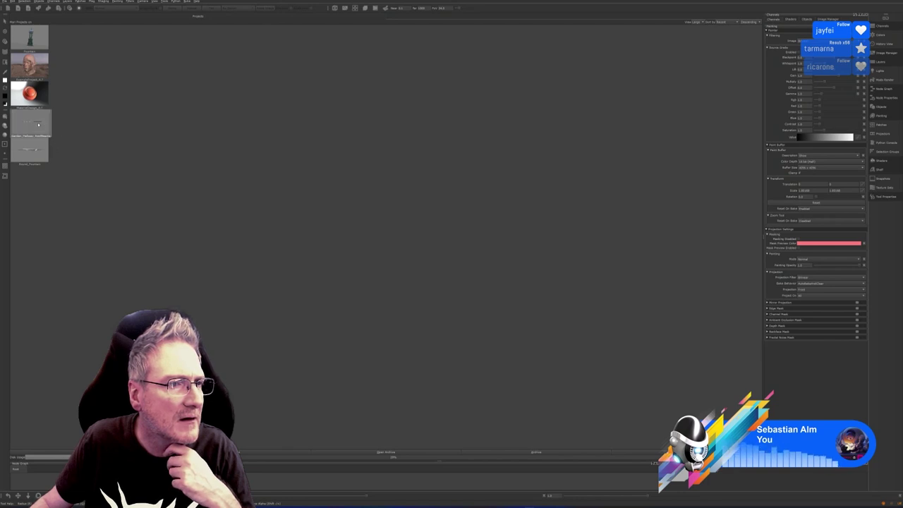
# Delete the old Garden_Hallway_RoofBeams project from the project list.
pyautogui.rightClick(37, 124)
pyautogui.click(54, 138)
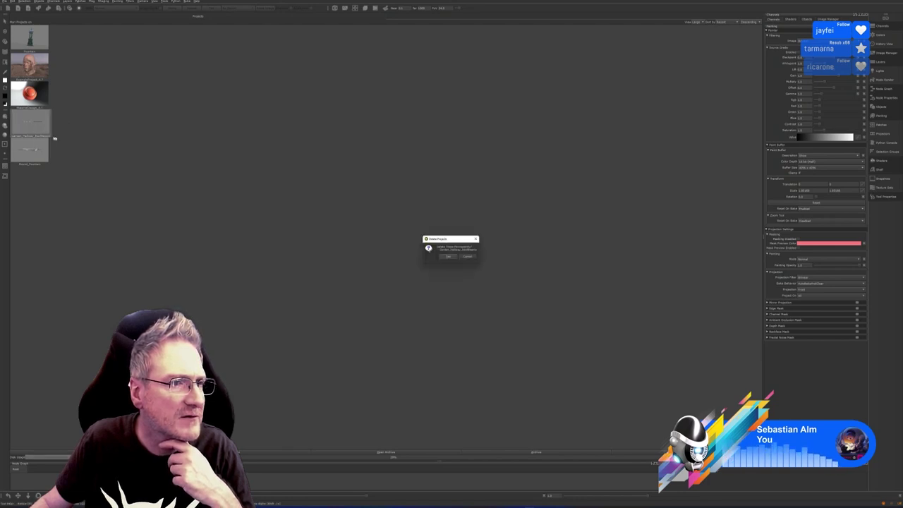
pyautogui.click(448, 258)
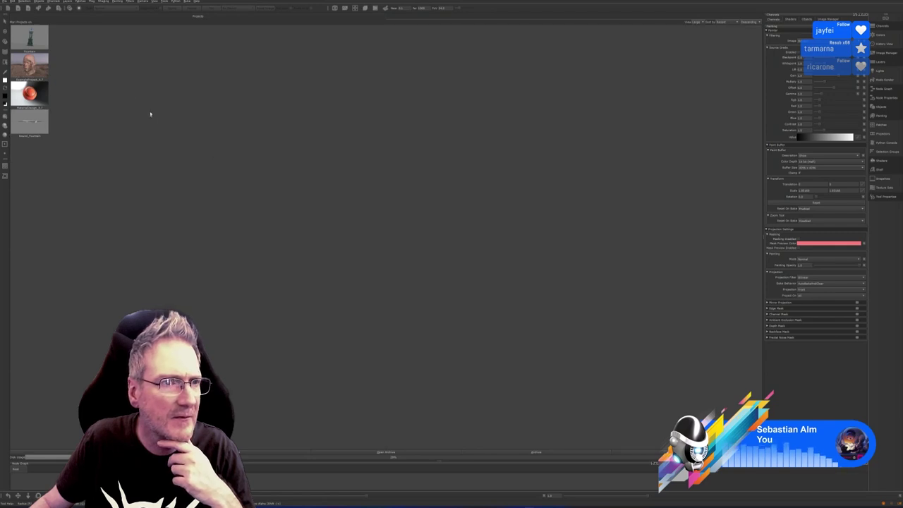
# Start a new project that uses the freshly exported Garden_Hallway_RoofBeams FBX as its mesh.
pyautogui.click(3, 2)
pyautogui.click(10, 7)
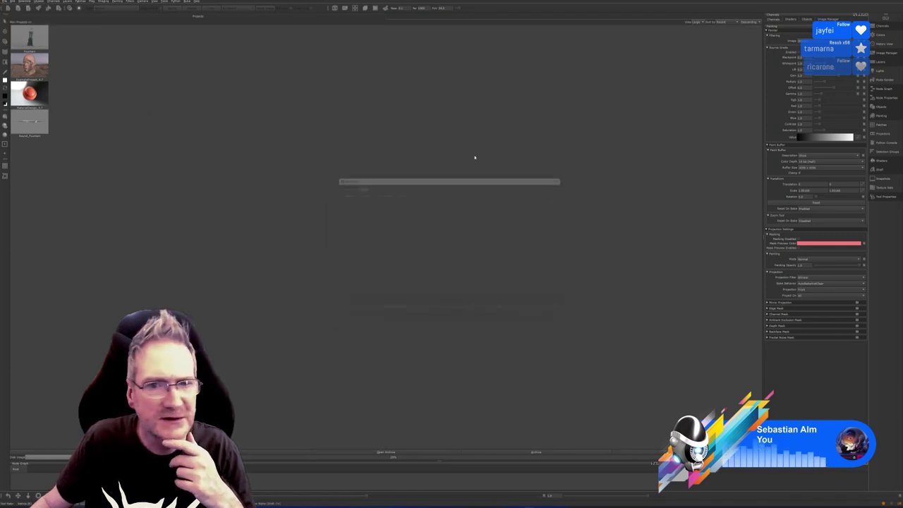
pyautogui.click(570, 199)
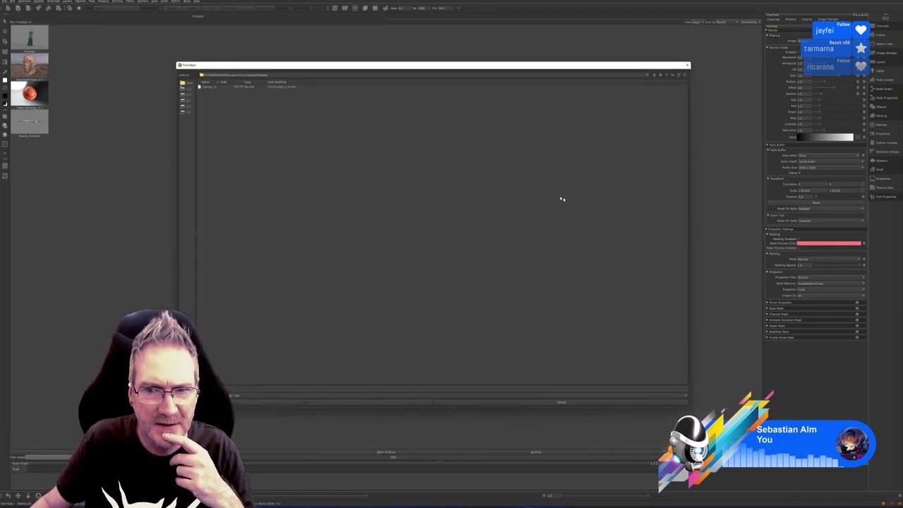
pyautogui.click(211, 87)
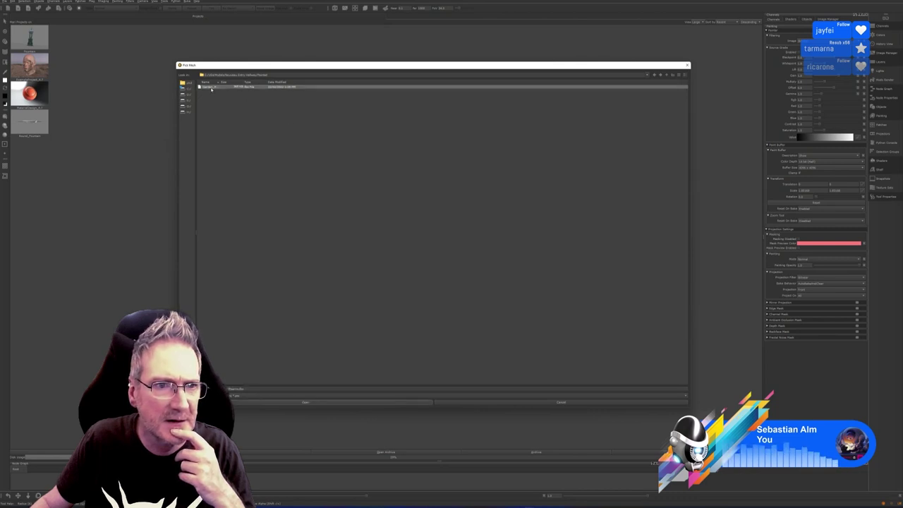
pyautogui.click(342, 403)
# Set the colorspace of the Base Color, Specular and Roughness channels to sRGB for the new project.
pyautogui.click(354, 190)
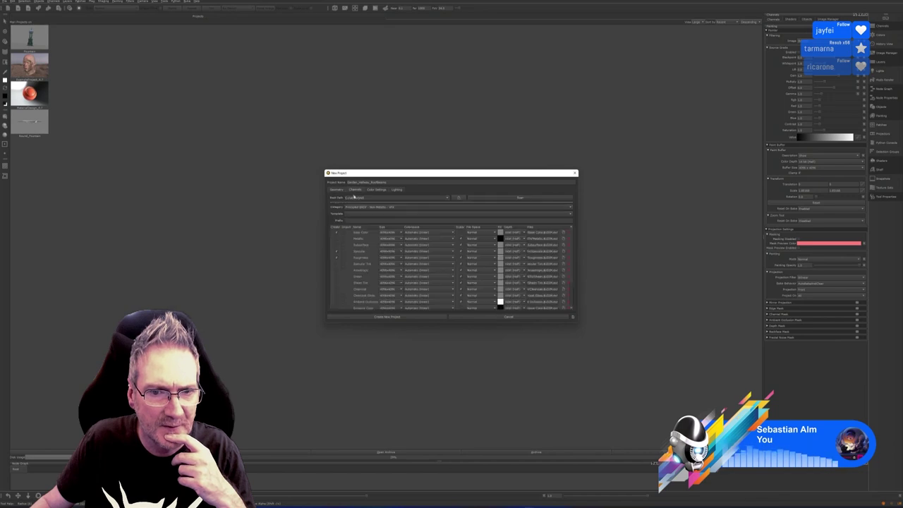
pyautogui.click(451, 235)
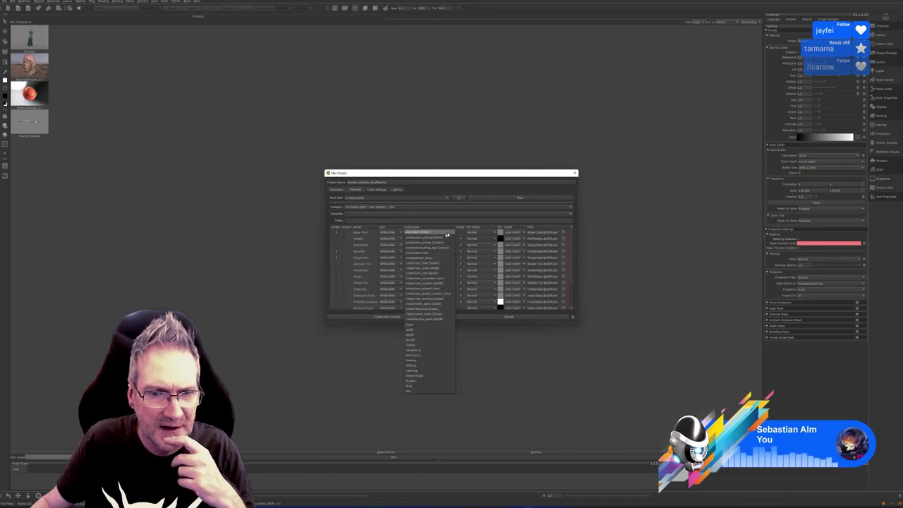
pyautogui.click(435, 289)
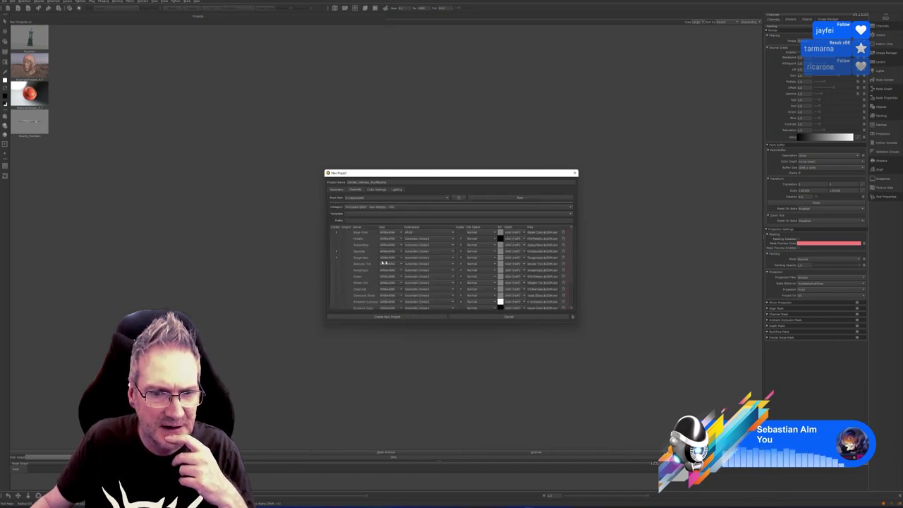
pyautogui.click(448, 256)
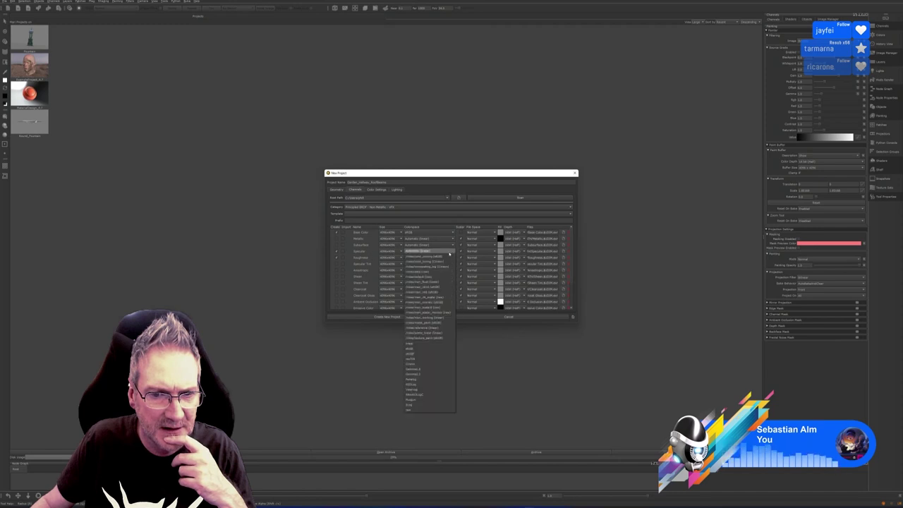
pyautogui.click(414, 349)
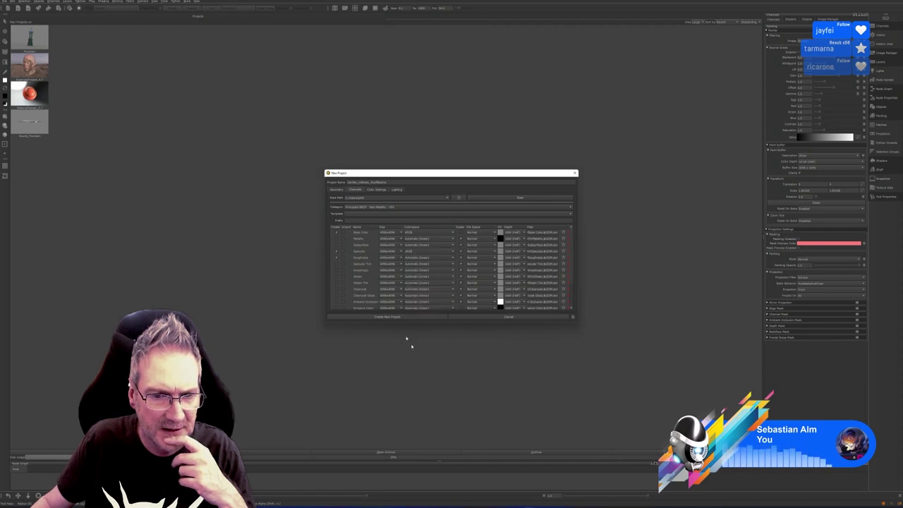
pyautogui.click(410, 259)
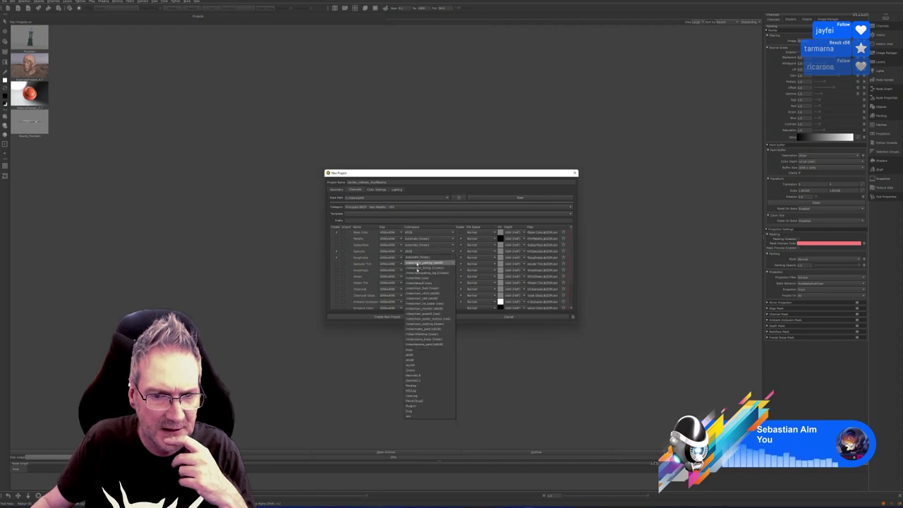
pyautogui.click(410, 354)
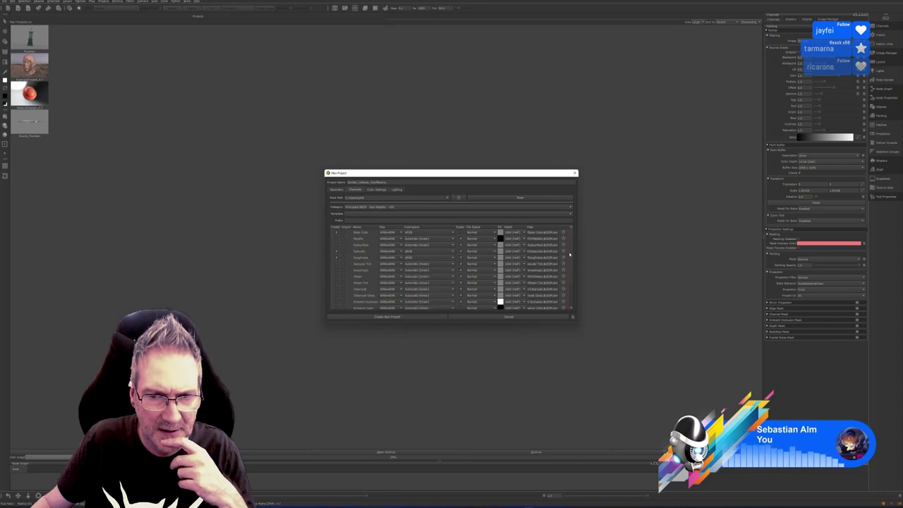
# Set the Bump channel's colorspace to sRGB and create the new roof beams project.
pyautogui.scroll(-3, 569, 254)
pyautogui.click(422, 292)
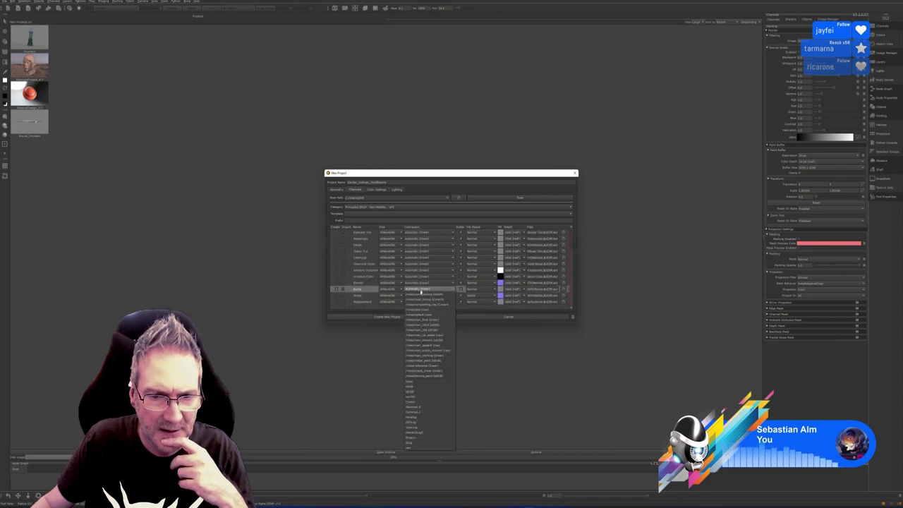
pyautogui.click(414, 389)
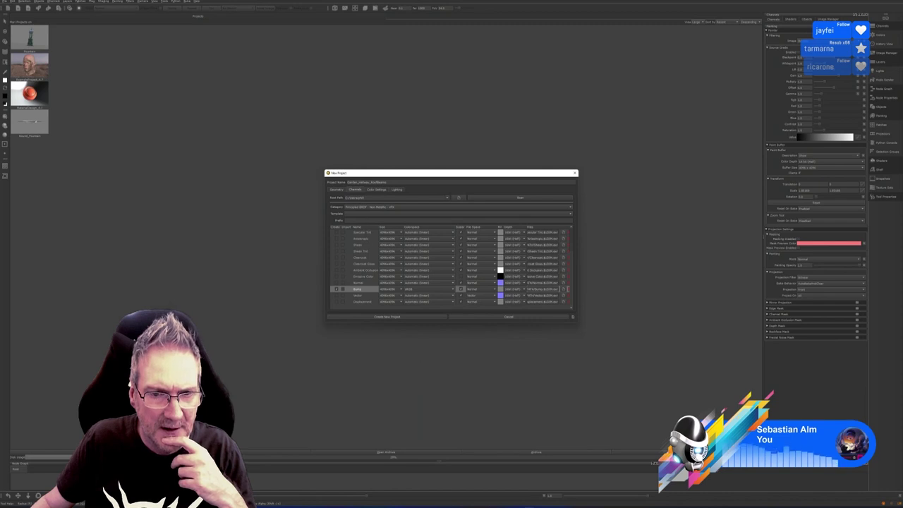
pyautogui.click(382, 319)
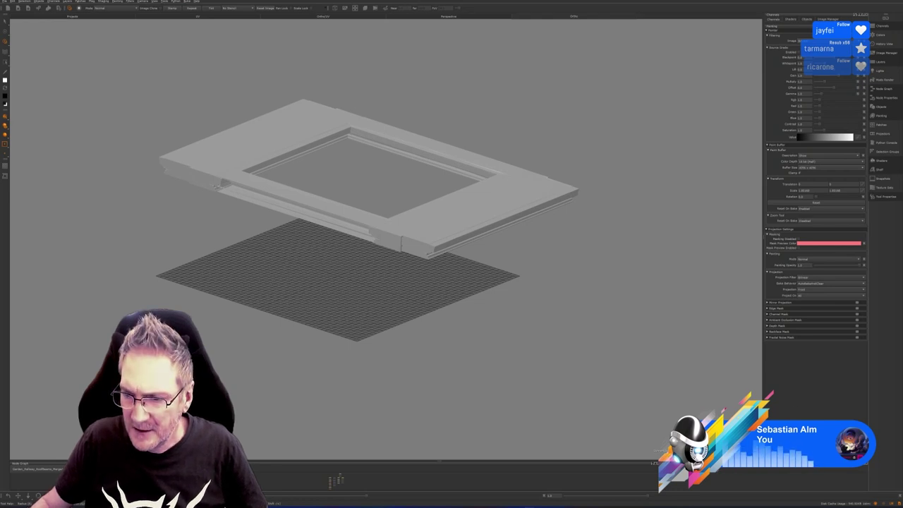
# Start an import into the current Base layer of the Base Color channel, with the filename template set to *.*.
pyautogui.click(880, 169)
pyautogui.click(786, 459)
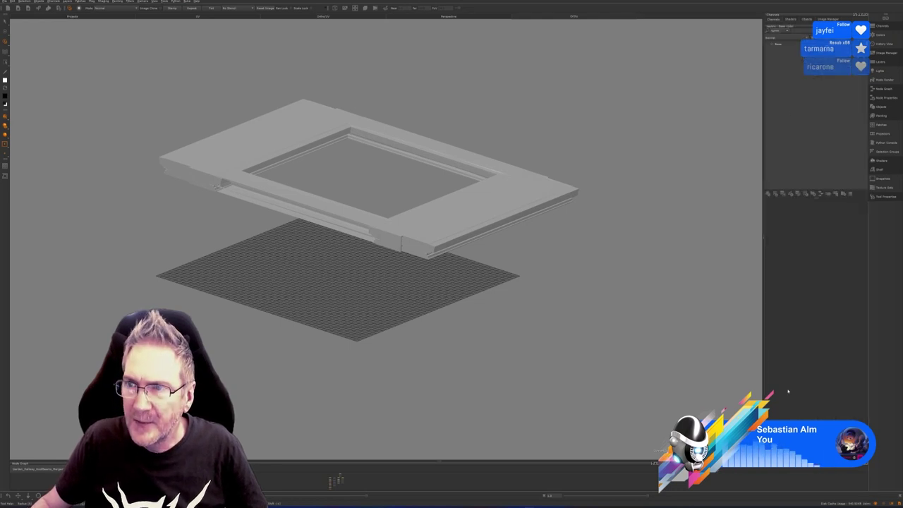
pyautogui.rightClick(778, 47)
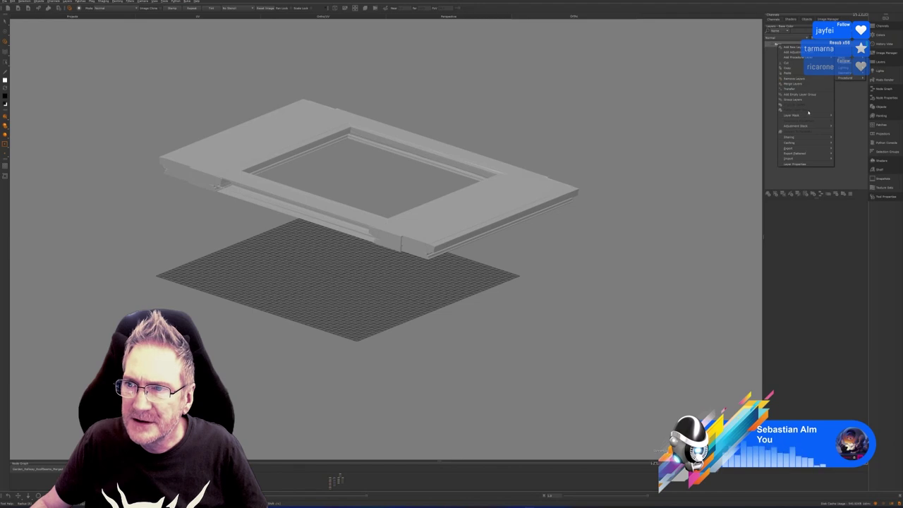
pyautogui.moveTo(808, 144)
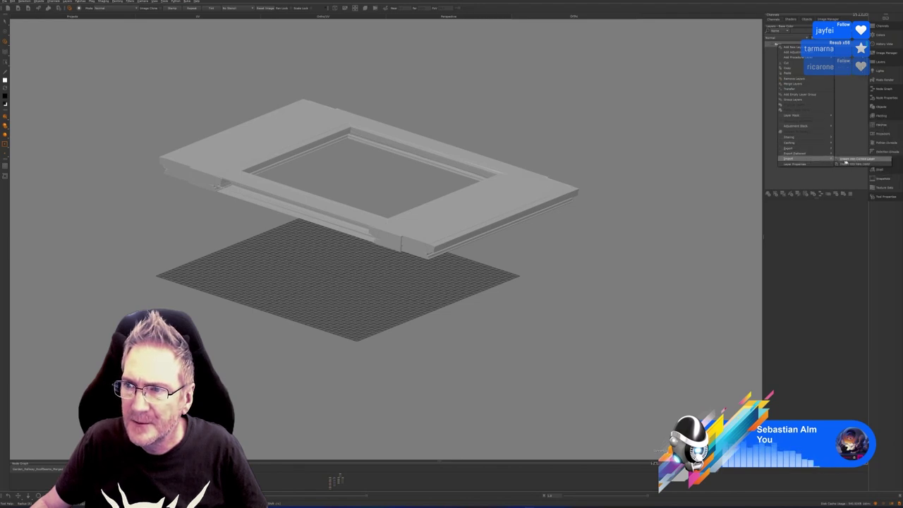
pyautogui.click(849, 162)
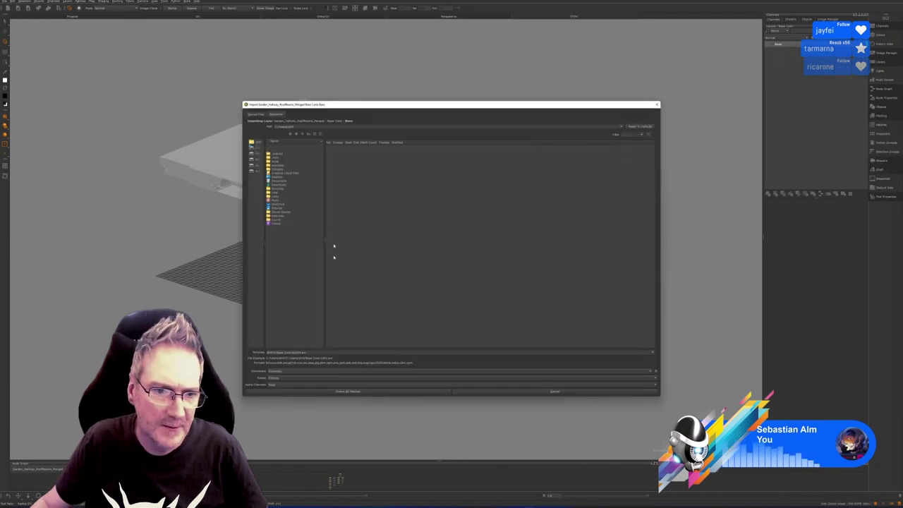
pyautogui.moveTo(308, 353); pyautogui.dragTo(242, 326)
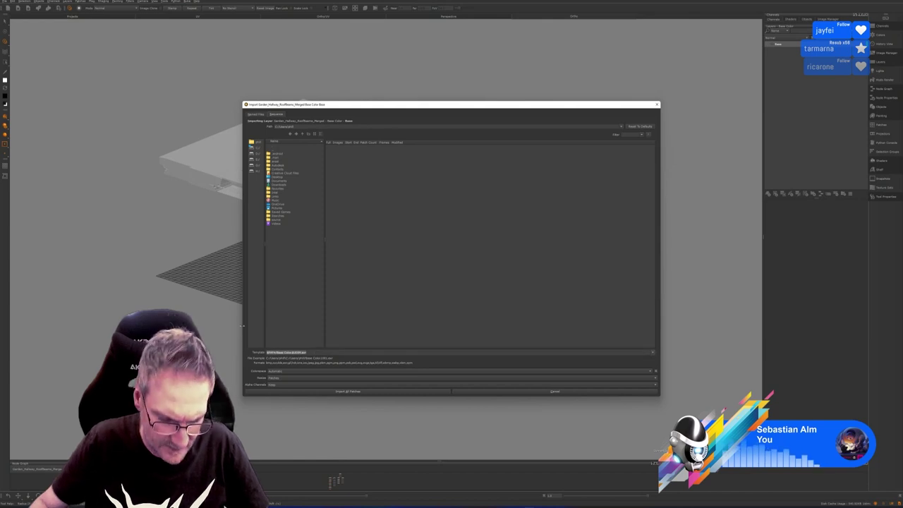
pyautogui.write('*')
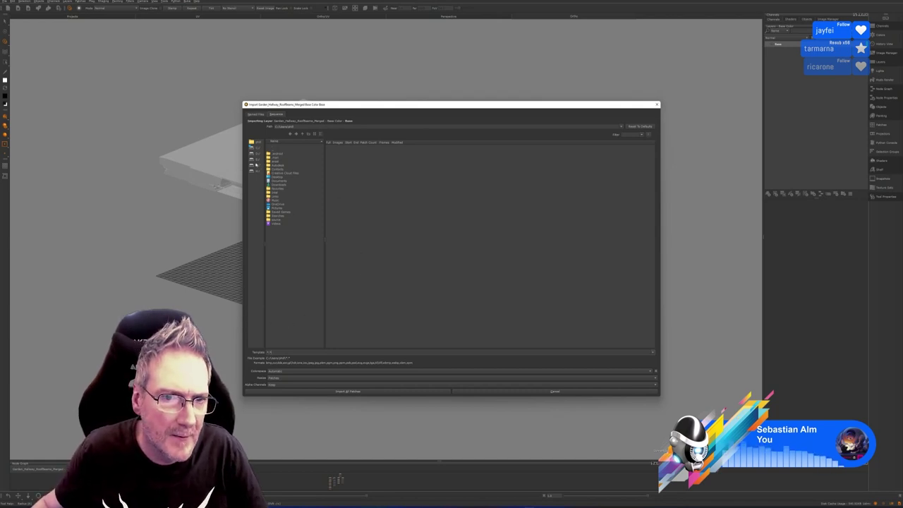
# Browse to the Baked folder inside the Nouveau Entry Hallway model folder as the import source.
pyautogui.click(255, 159)
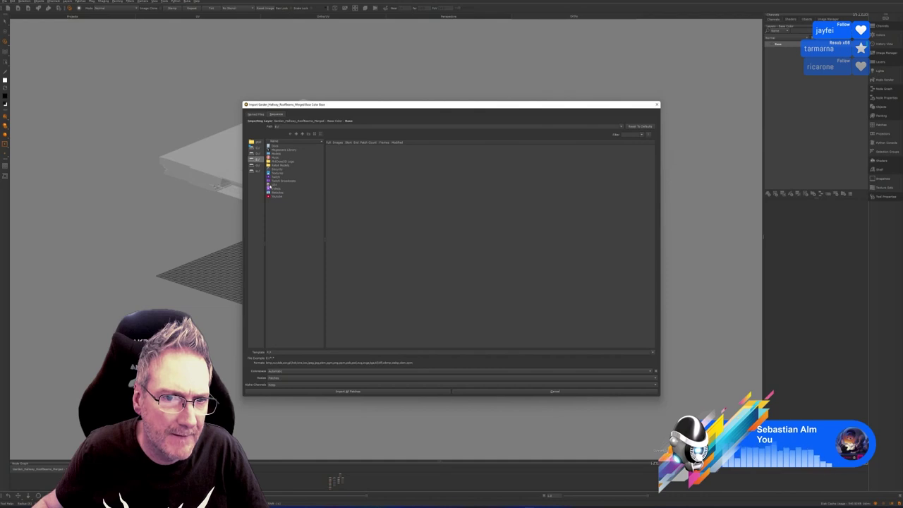
pyautogui.doubleClick(270, 186)
pyautogui.doubleClick(274, 176)
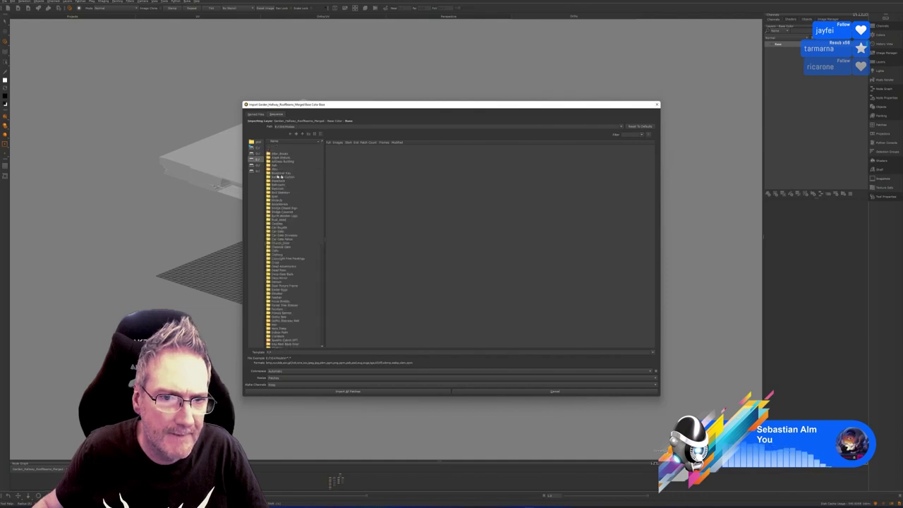
pyautogui.scroll(-5, 291, 286)
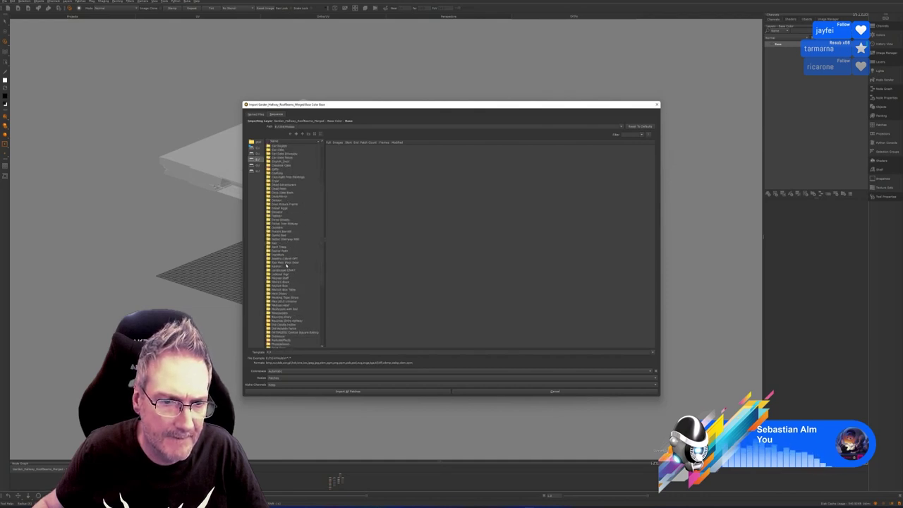
pyautogui.scroll(-2, 287, 268)
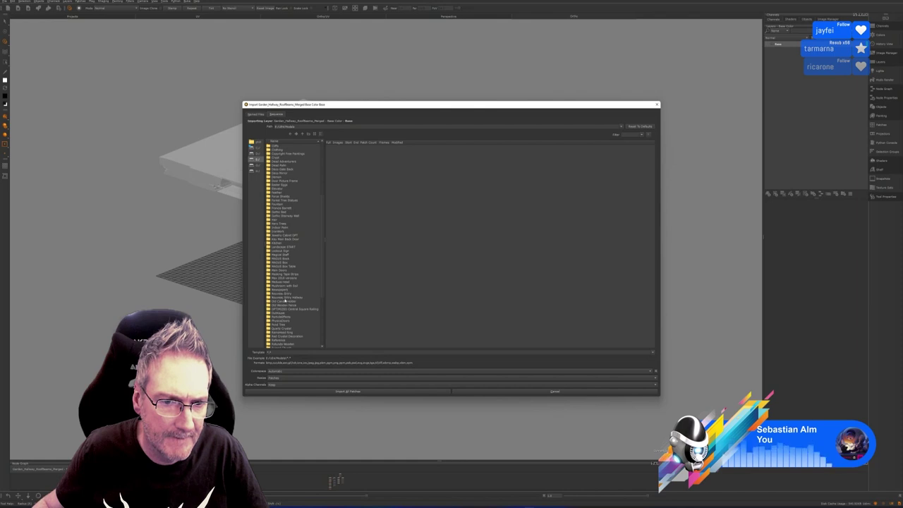
pyautogui.doubleClick(284, 300)
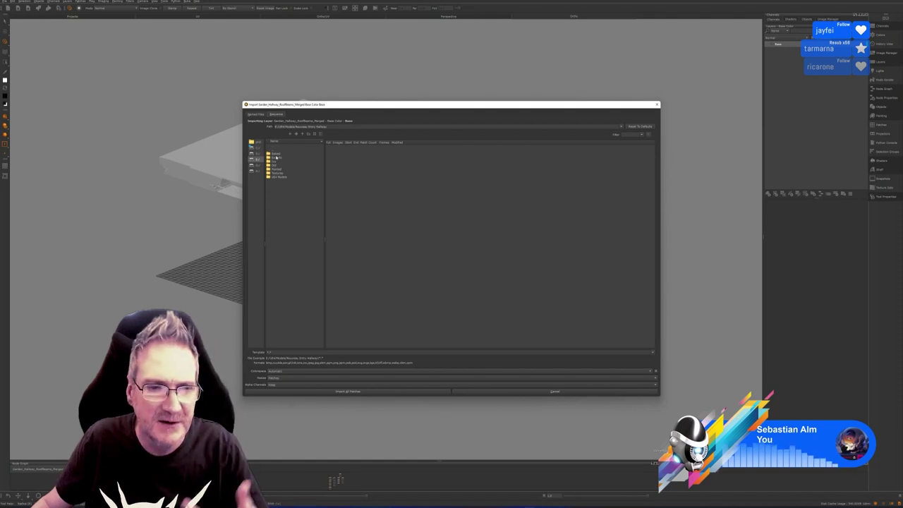
pyautogui.click(274, 153)
pyautogui.doubleClick(275, 154)
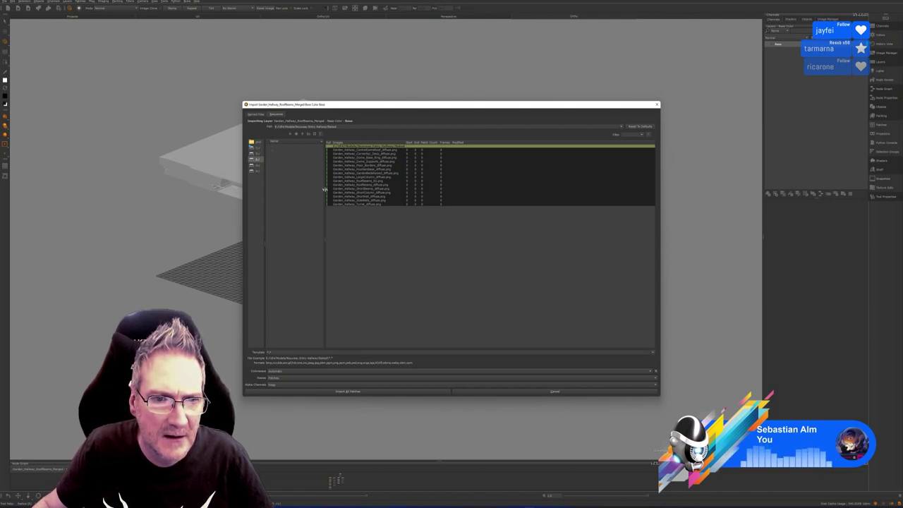
# Import Garden_Hallway_RoofBeams_diffuse.png into the Base layer for all patches.
pyautogui.moveTo(386, 105); pyautogui.dragTo(394, 100)
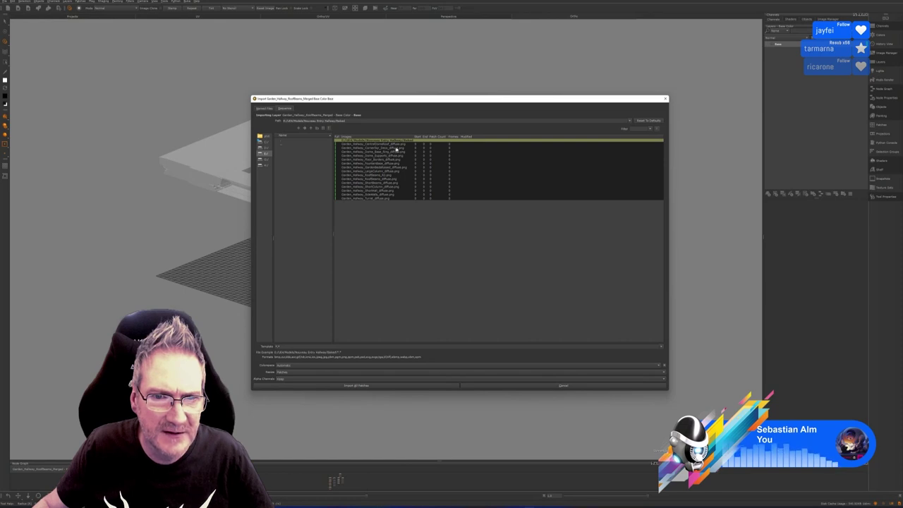
pyautogui.click(379, 180)
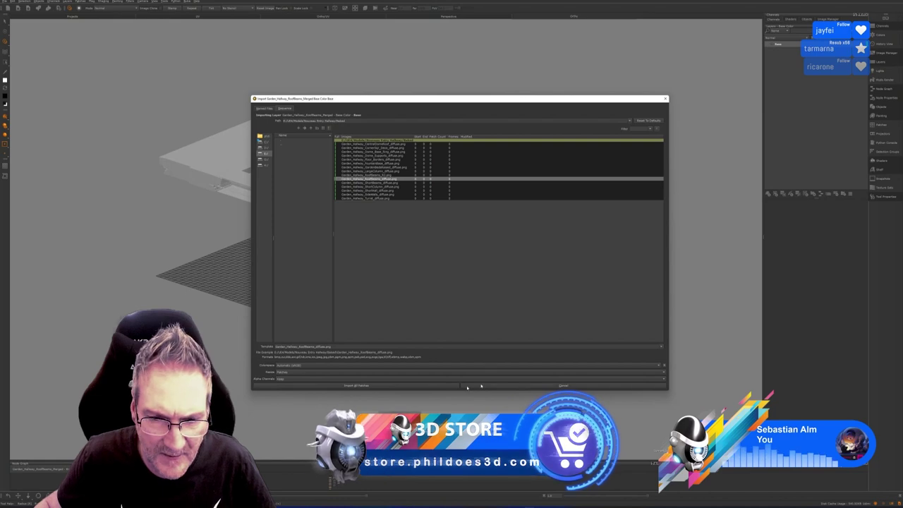
pyautogui.click(356, 386)
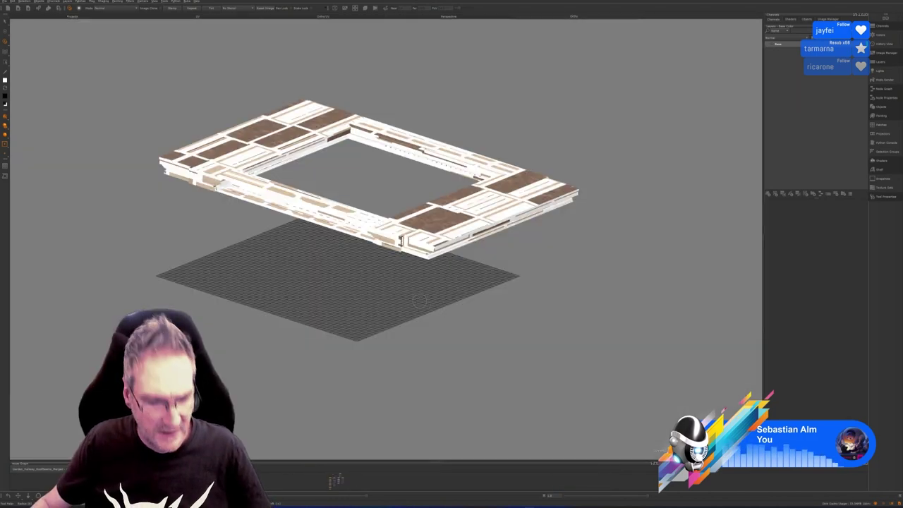
# Reload the Baked folder and import Garden_Hallway_RoofBeams_diffuse.png into the current Base layer once more.
pyautogui.moveTo(407, 283)
pyautogui.mouseDown(button='middle')
pyautogui.moveTo(402, 325)
pyautogui.moveTo(393, 280)
pyautogui.mouseUp(button='middle')
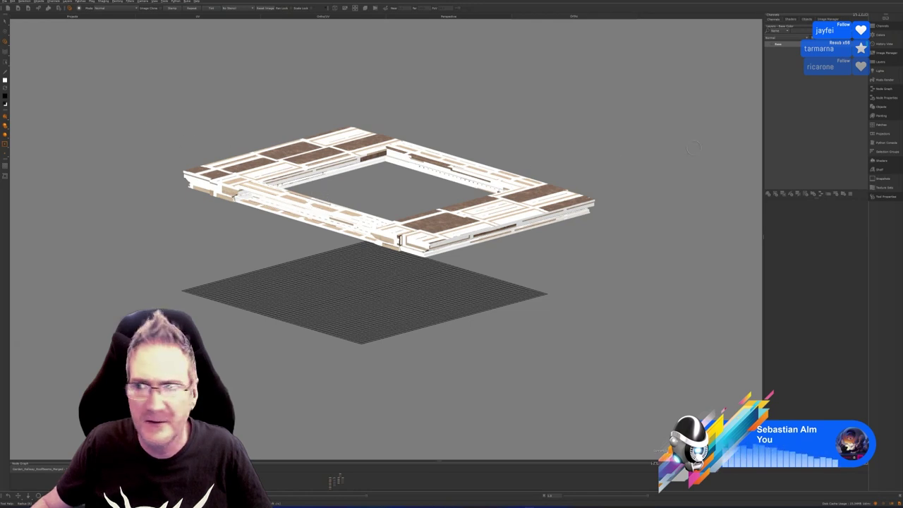
pyautogui.rightClick(781, 45)
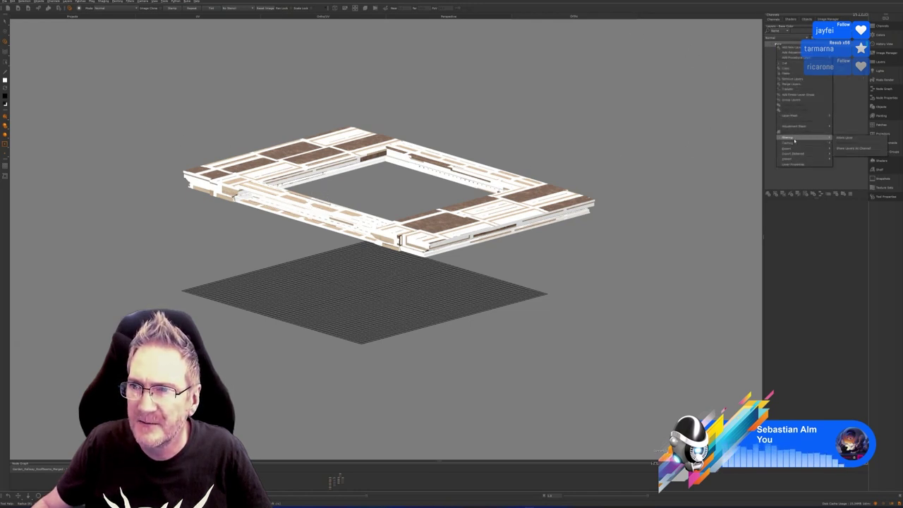
pyautogui.moveTo(793, 153)
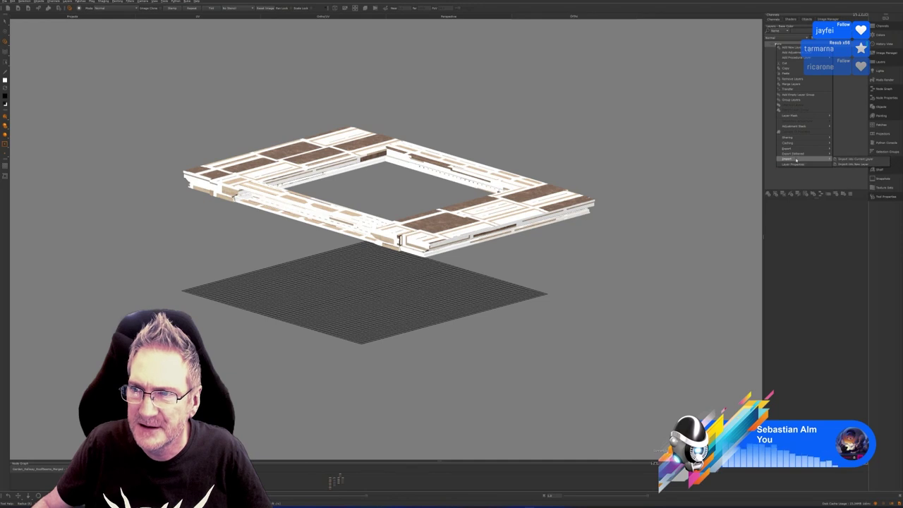
pyautogui.click(861, 159)
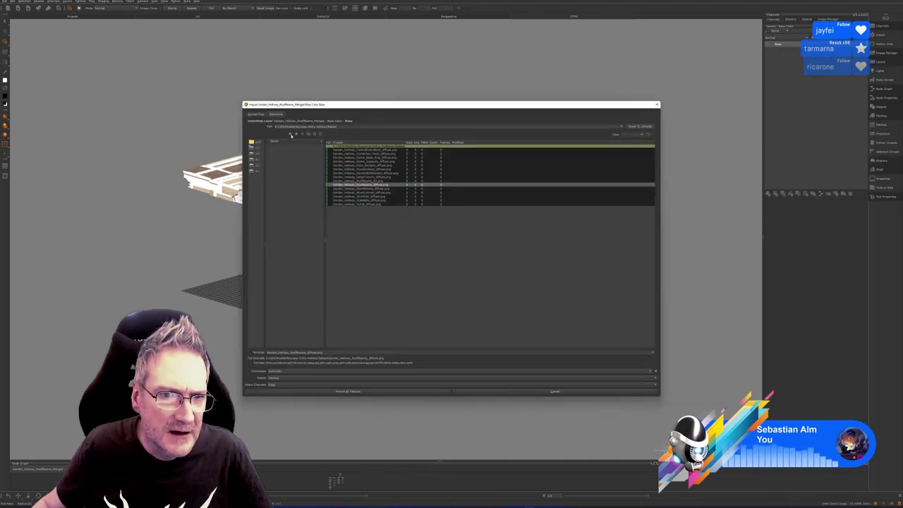
pyautogui.click(303, 134)
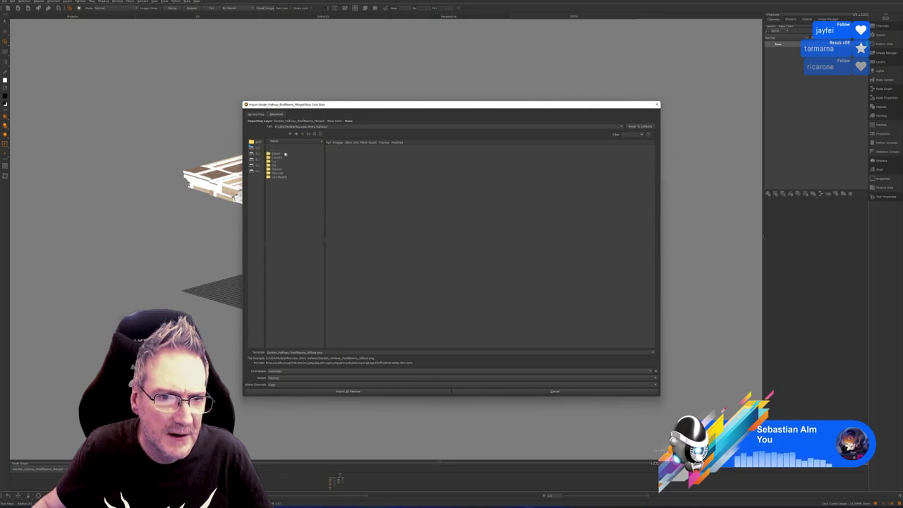
pyautogui.click(278, 155)
pyautogui.doubleClick(276, 155)
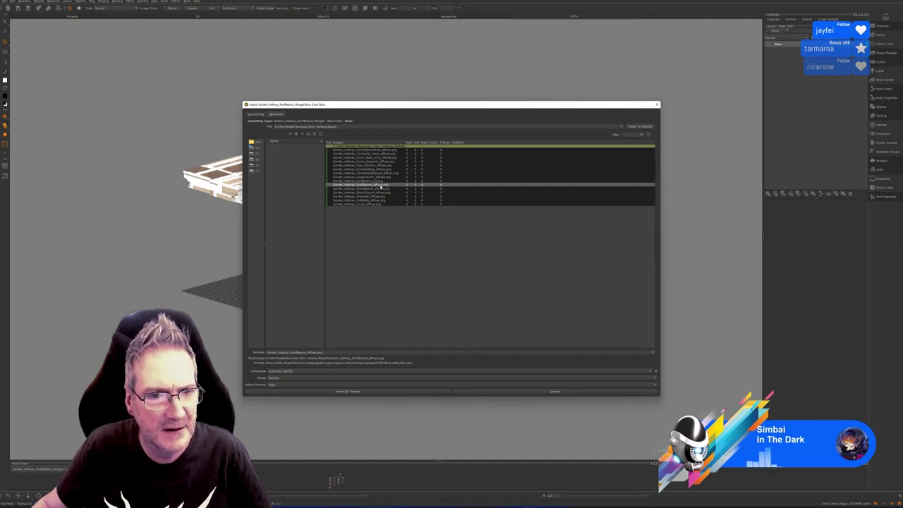
pyautogui.click(380, 186)
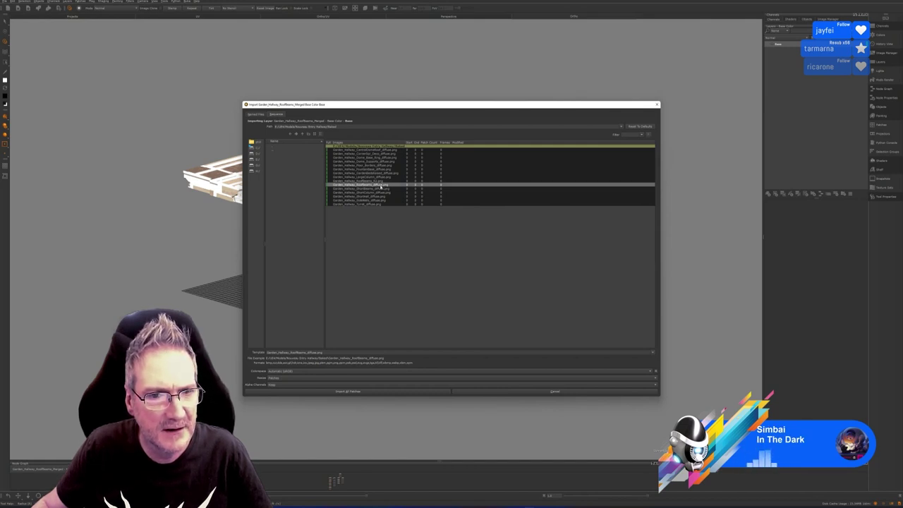
pyautogui.click(356, 391)
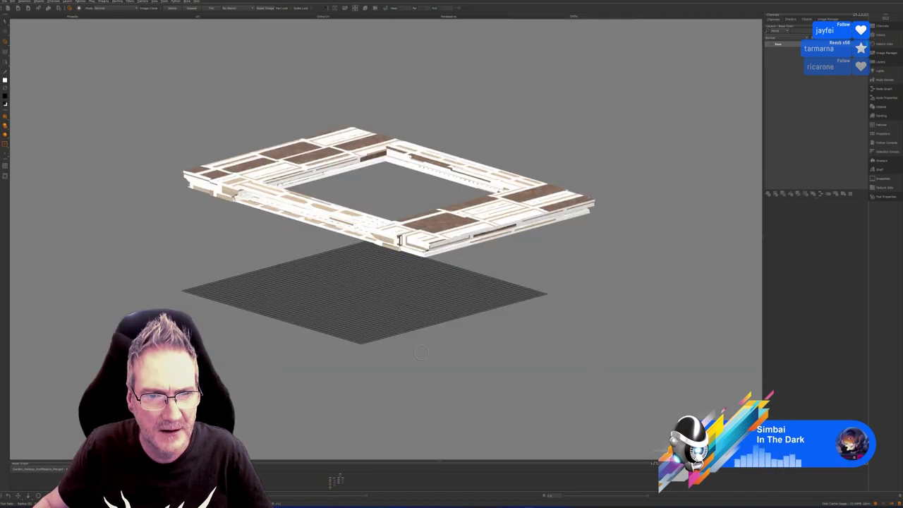
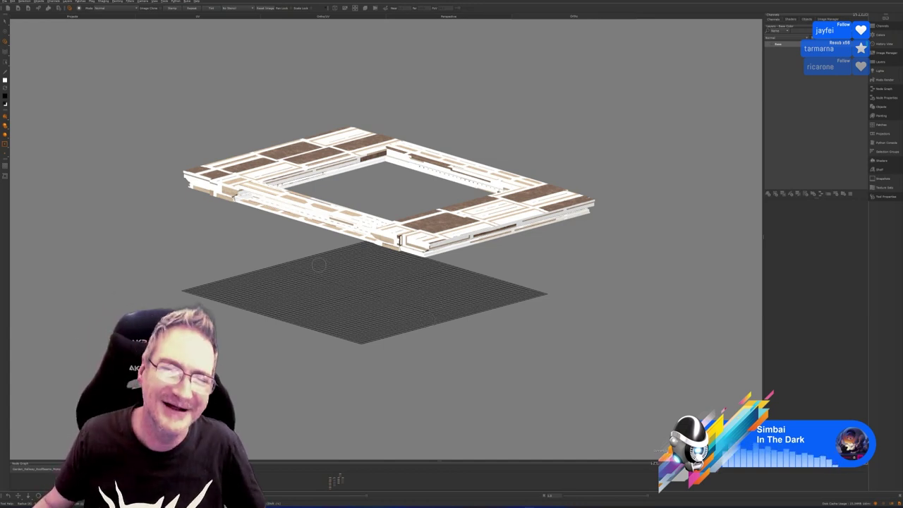
pyautogui.moveTo(506, 289)
pyautogui.keyDown('alt'); pyautogui.mouseDown()
pyautogui.moveTo(504, 261)
pyautogui.moveTo(504, 282)
pyautogui.mouseUp(); pyautogui.keyUp('alt')
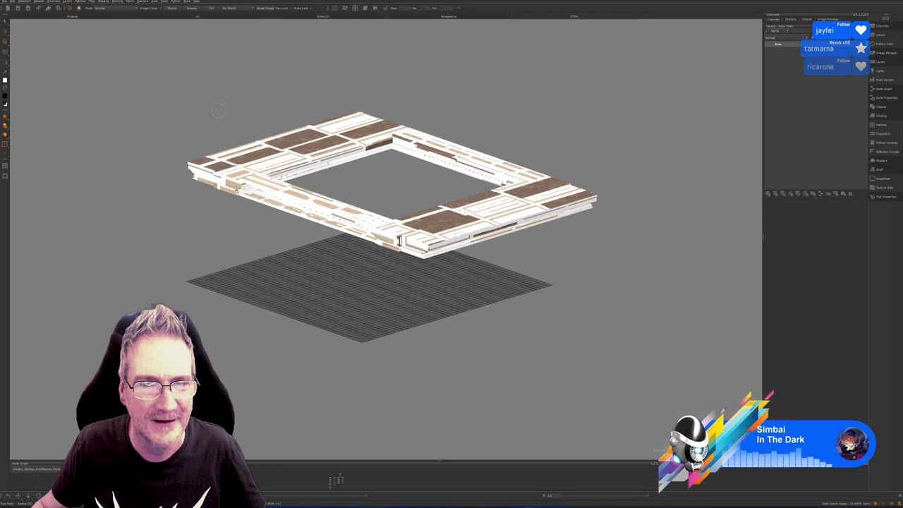
# Import the RoofBeams image listed just above Garden_Hallway_RoofBeams_diffuse.png into the current Base layer for all patches.
pyautogui.rightClick(779, 45)
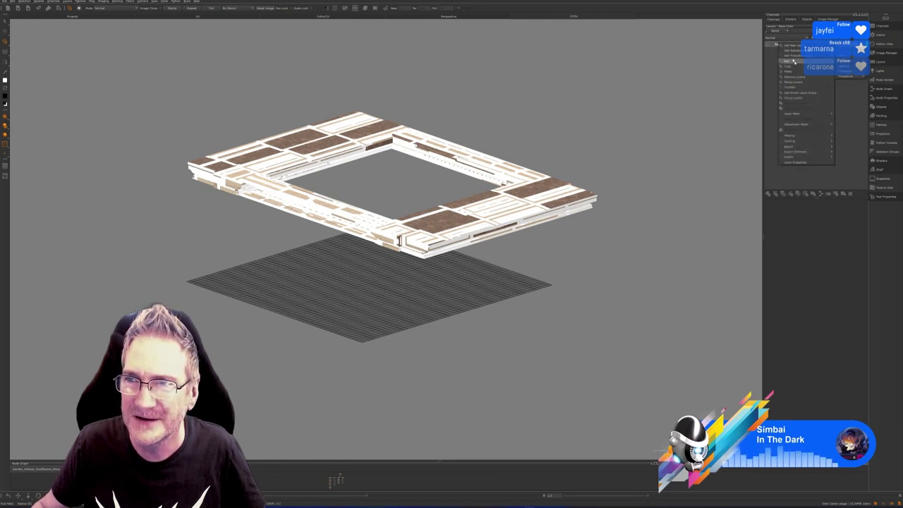
pyautogui.moveTo(798, 127)
pyautogui.moveTo(803, 149)
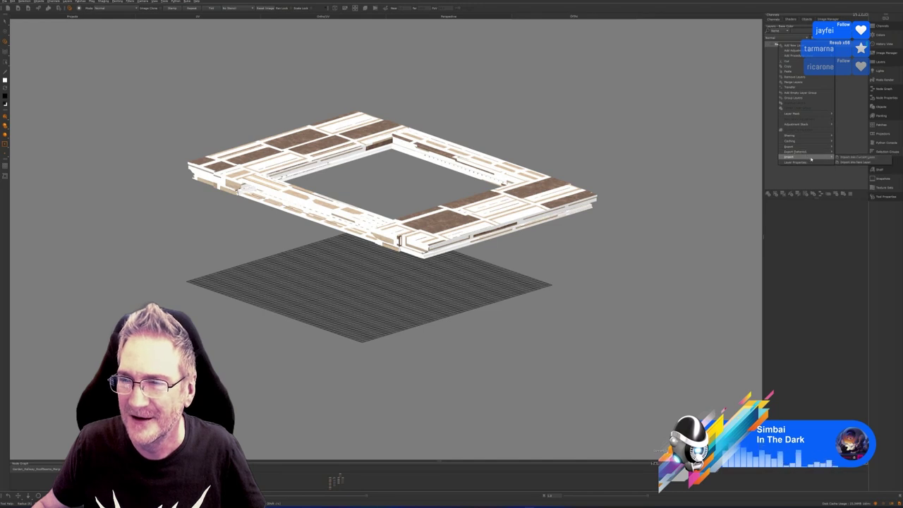
pyautogui.click(857, 157)
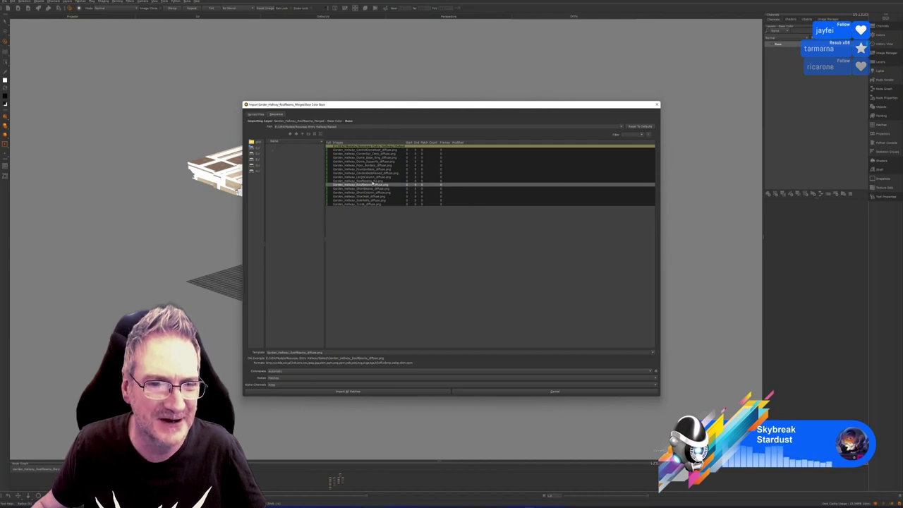
pyautogui.click(373, 180)
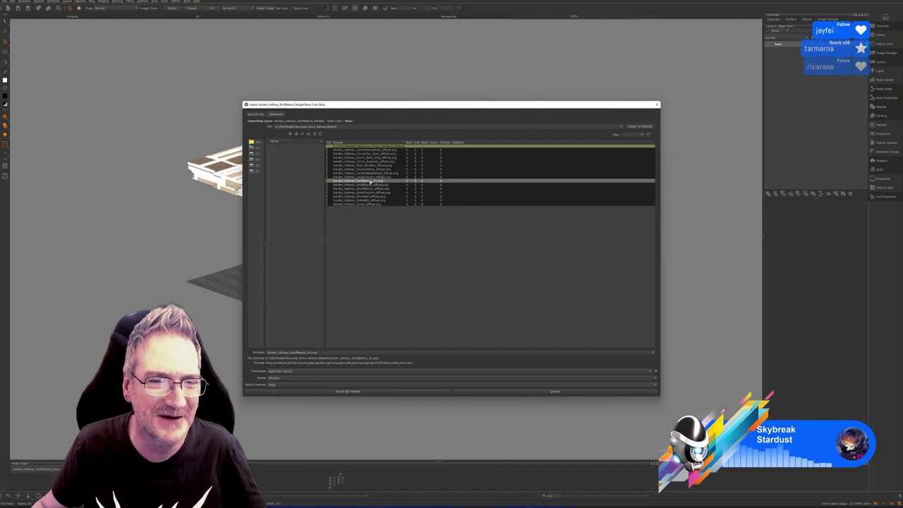
pyautogui.click(353, 393)
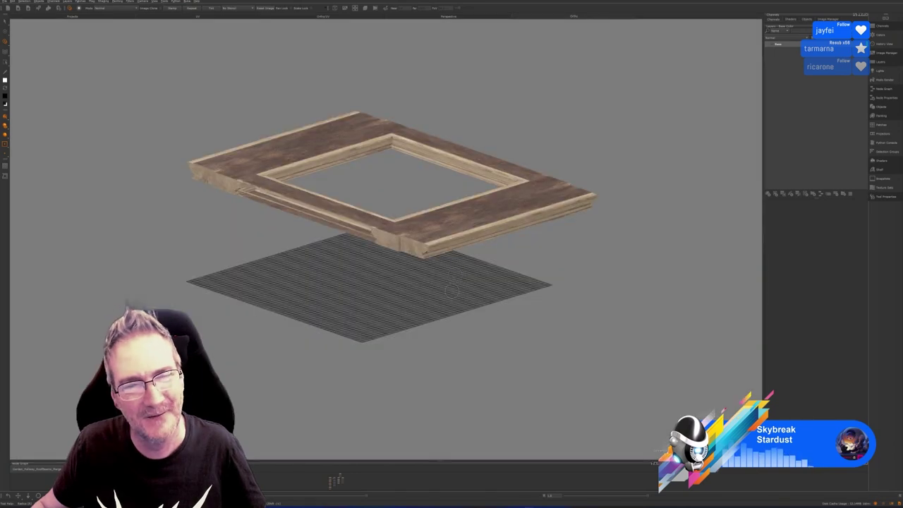
# Load a drip-stain stencil from the Personal shelf over the close-up of the beam moulding.
pyautogui.keyDown('alt'); pyautogui.moveTo(457, 297); pyautogui.dragTo(514, 294); pyautogui.keyUp('alt')
pyautogui.keyDown('alt'); pyautogui.moveTo(271, 209); pyautogui.dragTo(414, 259, button='middle'); pyautogui.keyUp('alt')
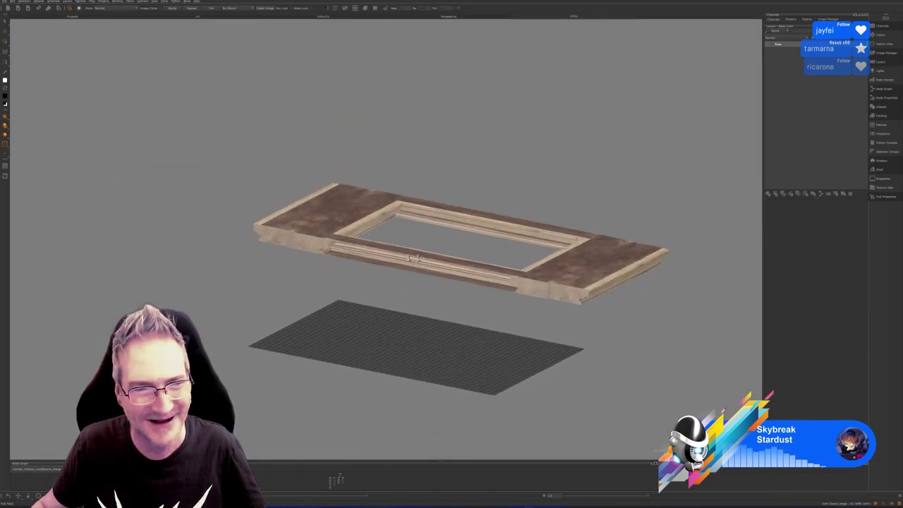
pyautogui.keyDown('alt'); pyautogui.moveTo(414, 258); pyautogui.dragTo(613, 258, button='right'); pyautogui.keyUp('alt')
pyautogui.keyDown('alt'); pyautogui.moveTo(496, 233); pyautogui.dragTo(336, 311, button='middle'); pyautogui.keyUp('alt')
pyautogui.keyDown('alt'); pyautogui.moveTo(431, 317); pyautogui.dragTo(289, 298); pyautogui.keyUp('alt')
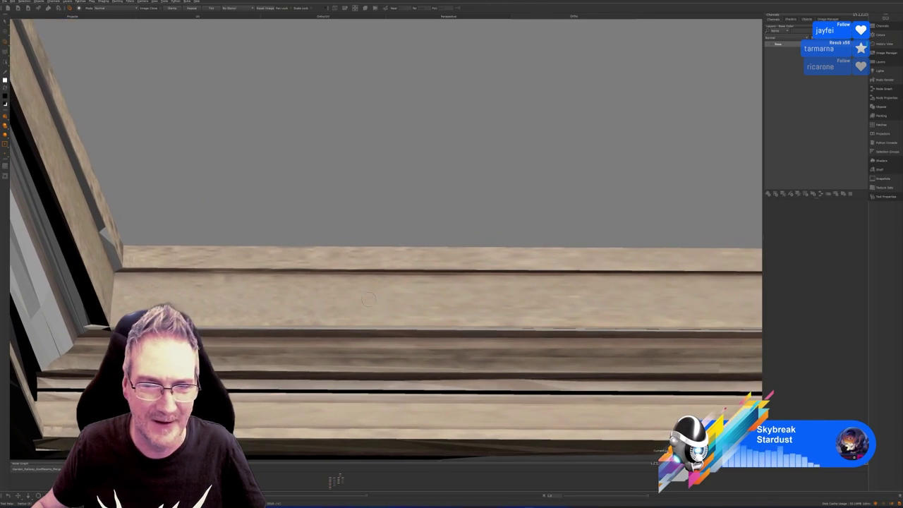
pyautogui.keyDown('alt'); pyautogui.moveTo(368, 299); pyautogui.dragTo(278, 280); pyautogui.keyUp('alt')
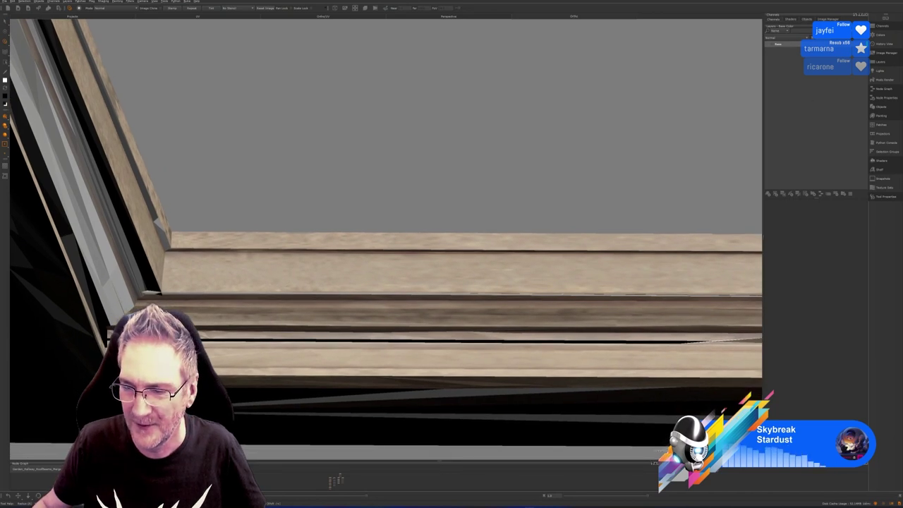
pyautogui.click(787, 458)
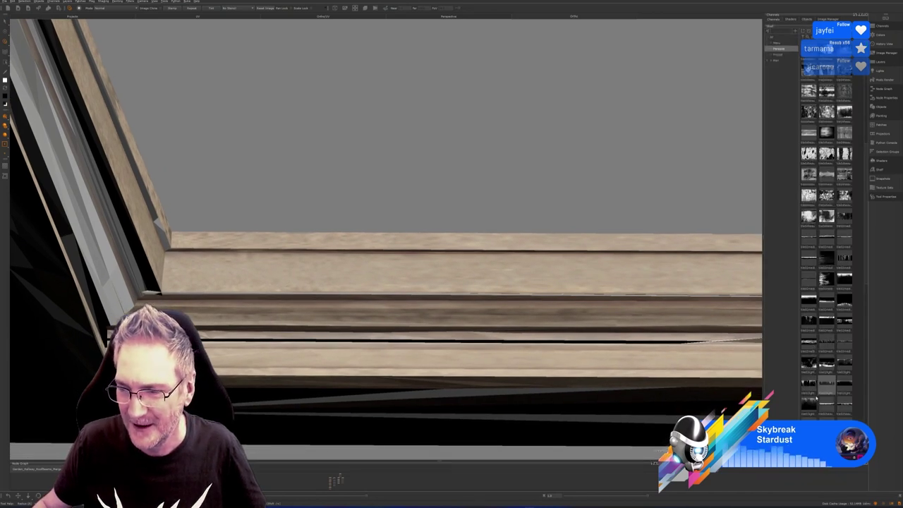
pyautogui.moveTo(808, 385)
pyautogui.mouseDown()
pyautogui.moveTo(665, 360)
pyautogui.moveTo(264, 255)
pyautogui.mouseUp()
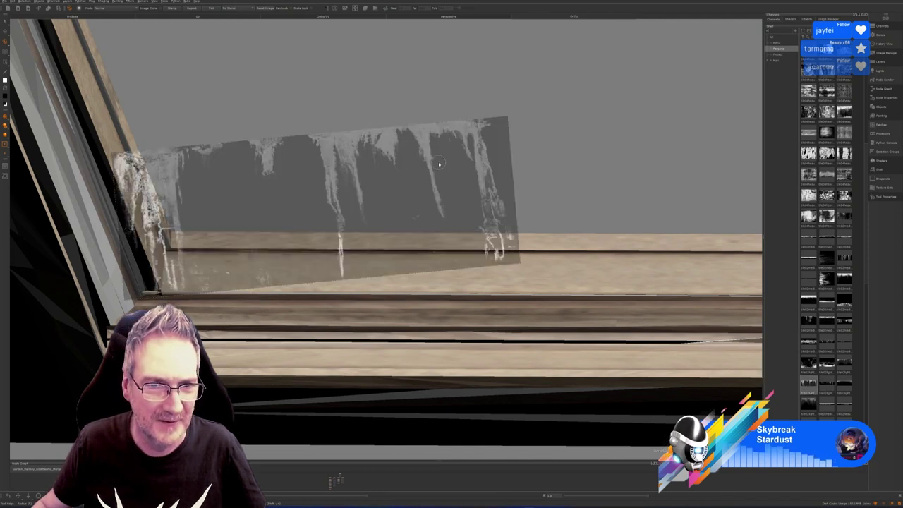
# Rotate the drip-stain stencil level and move it down onto the beam's moulding.
pyautogui.rightClick(437, 180)
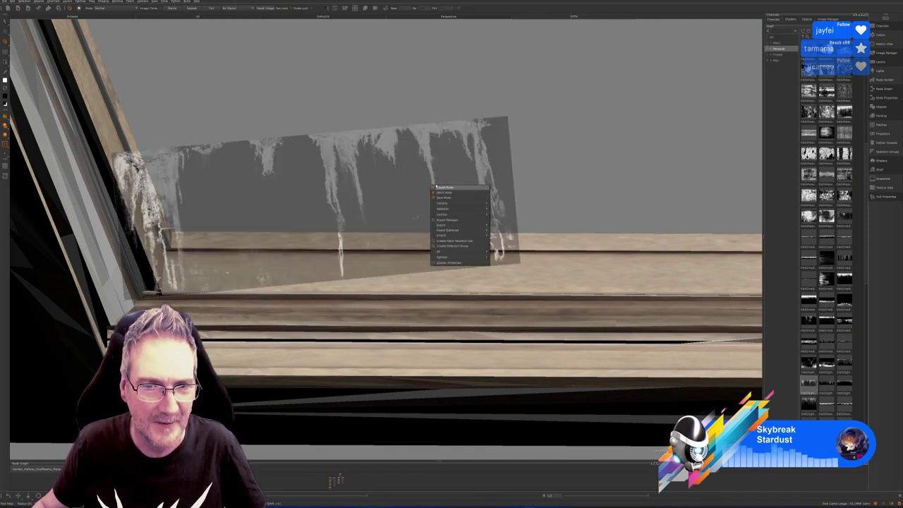
pyautogui.click(408, 180)
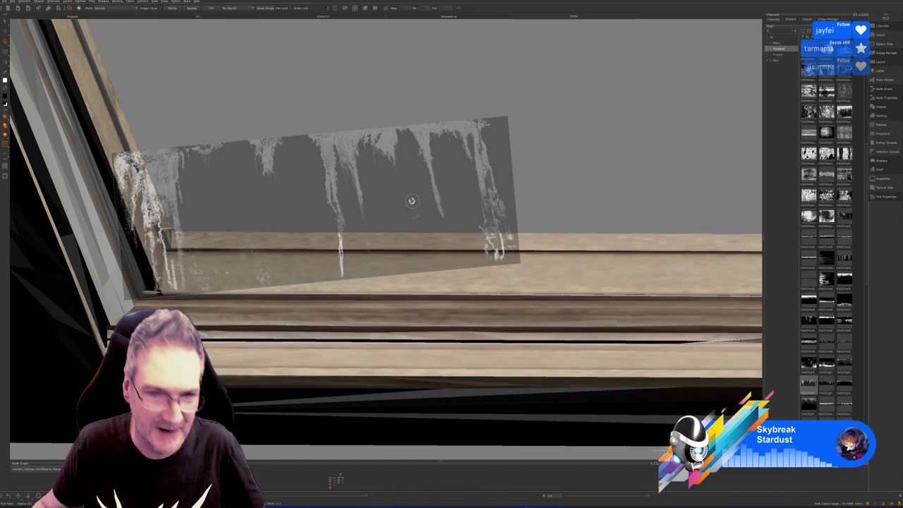
pyautogui.keyDown('ctrl'); pyautogui.moveTo(410, 203); pyautogui.dragTo(415, 211); pyautogui.keyUp('ctrl')
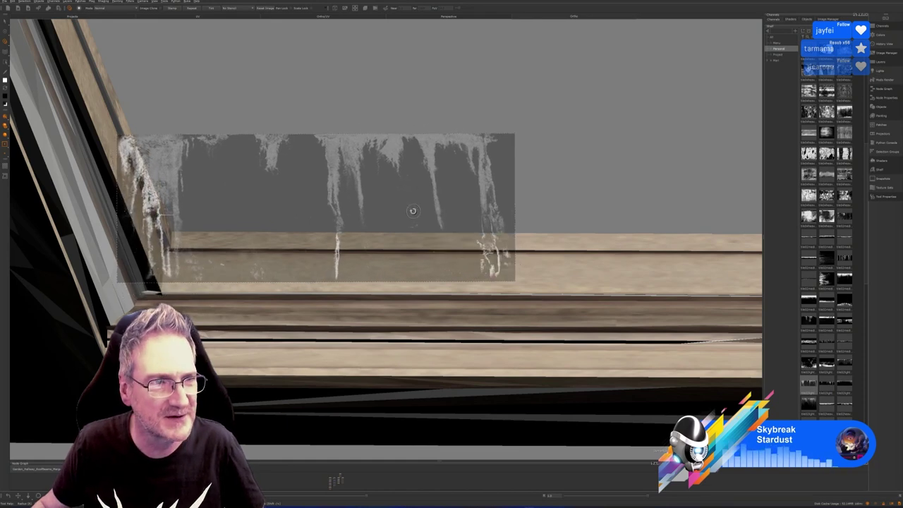
pyautogui.moveTo(344, 187); pyautogui.dragTo(389, 300)
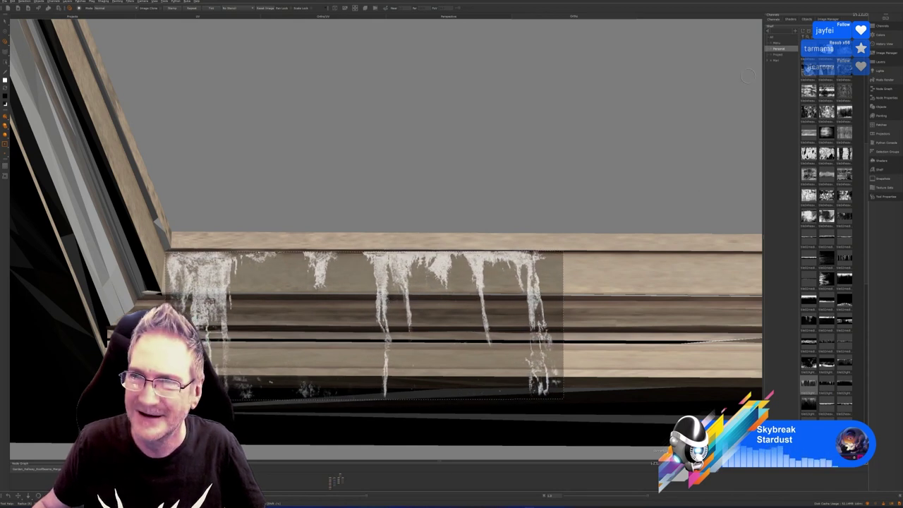
# Add a paint layer above Base and paint one short white drip on the moulding through the stencil.
pyautogui.click(881, 62)
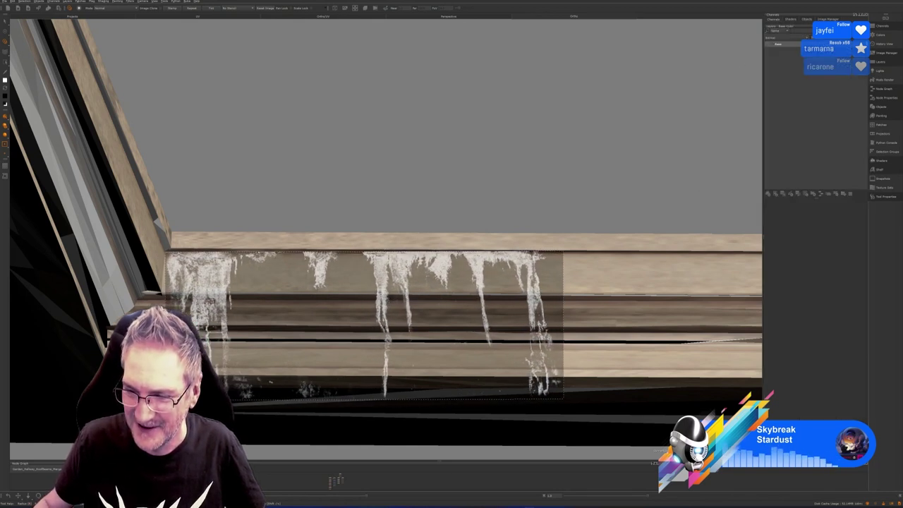
pyautogui.click(780, 45)
pyautogui.click(768, 194)
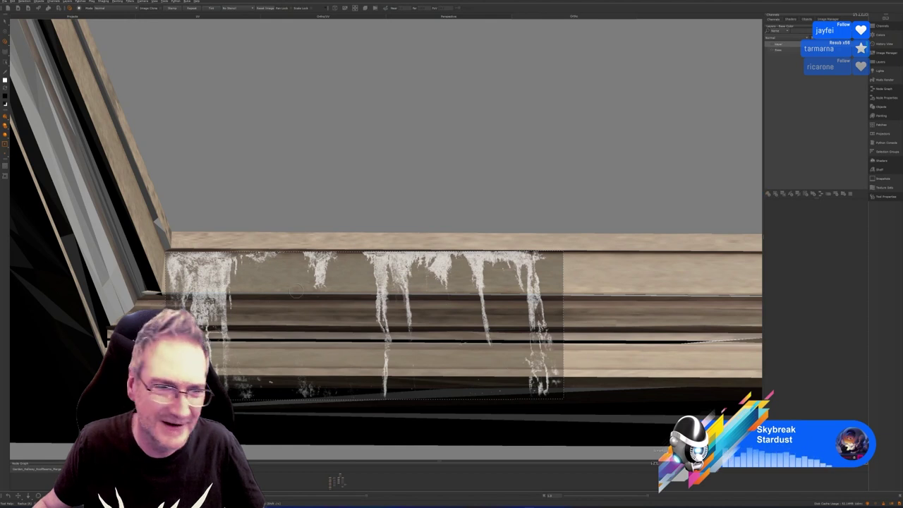
pyautogui.moveTo(305, 254)
pyautogui.mouseDown()
pyautogui.moveTo(317, 285)
pyautogui.moveTo(325, 259)
pyautogui.moveTo(332, 264)
pyautogui.moveTo(315, 287)
pyautogui.mouseUp()
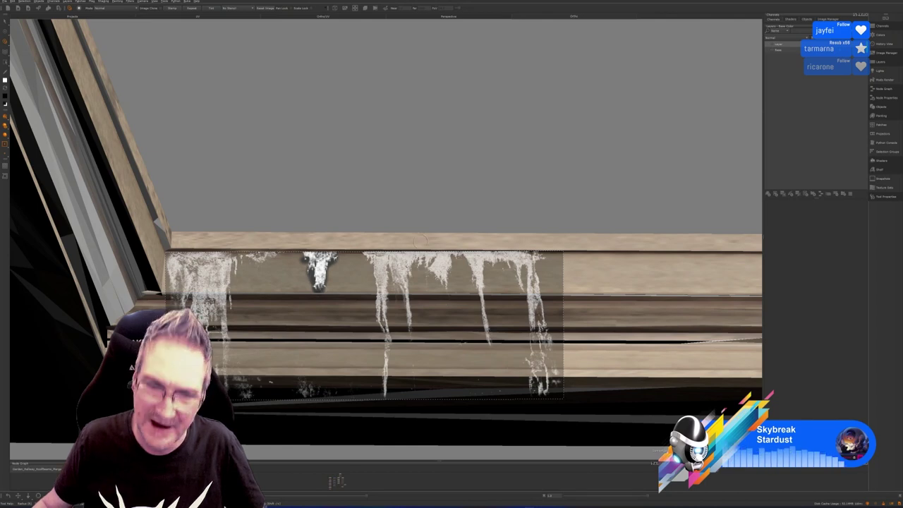
# Switch to 3ds Max, isolate the selected roof beams object and view it from above.
pyautogui.click(870, 2)
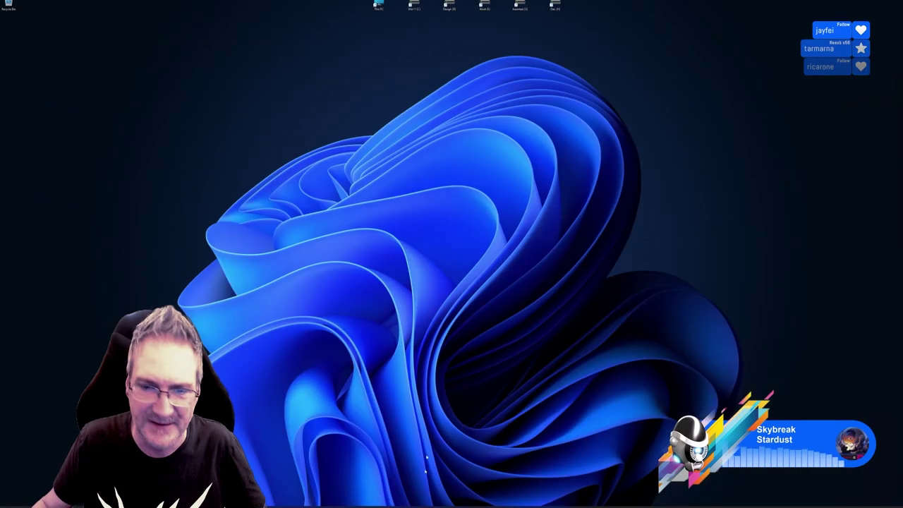
pyautogui.click(506, 506)
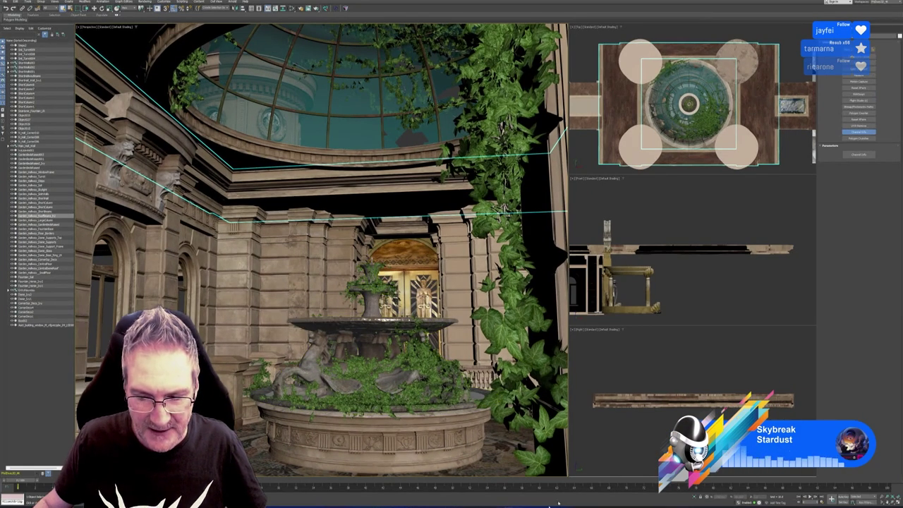
pyautogui.click(695, 497)
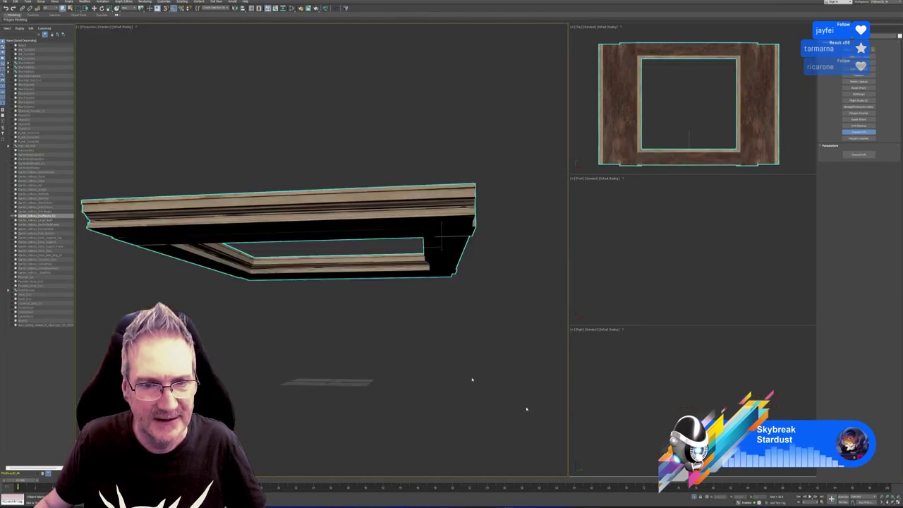
pyautogui.keyDown('alt'); pyautogui.moveTo(330, 340); pyautogui.dragTo(361, 354, button='middle'); pyautogui.keyUp('alt')
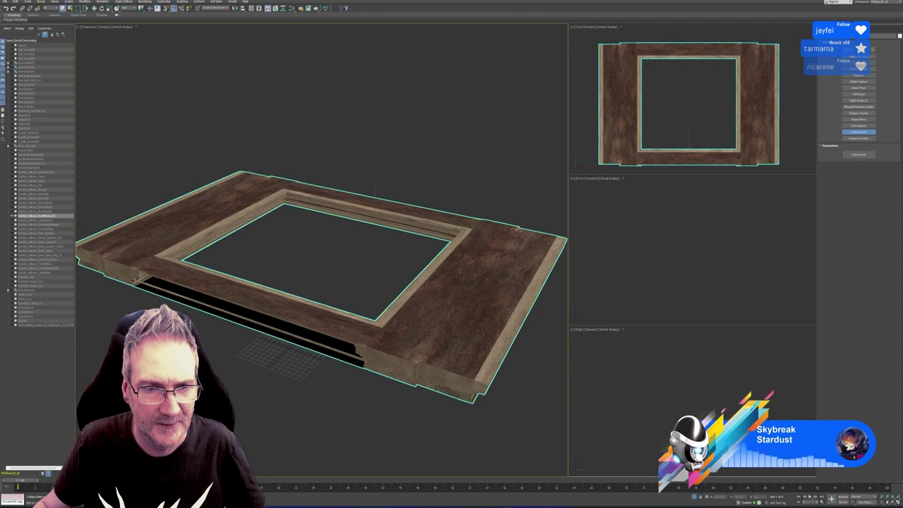
pyautogui.moveTo(351, 306); pyautogui.dragTo(345, 310, button='middle')
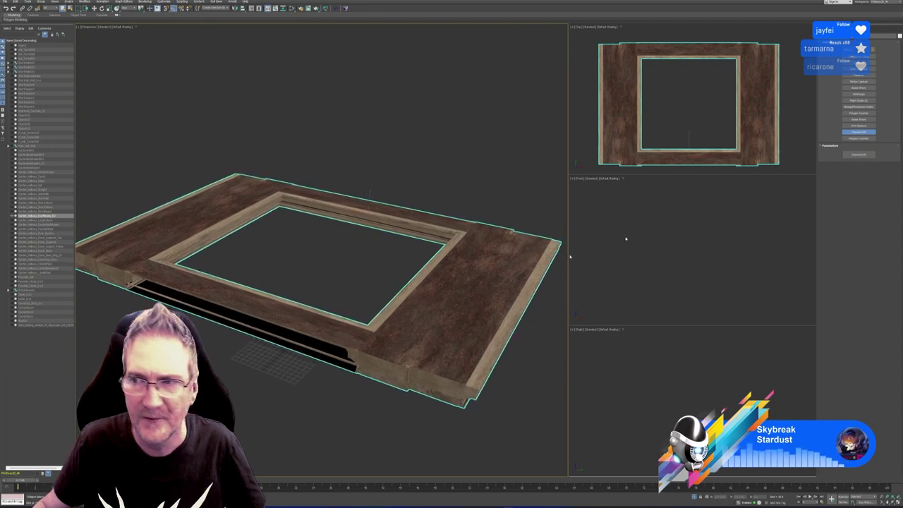
# Clone the roof beams as a single copy placed behind the original.
pyautogui.click(830, 30)
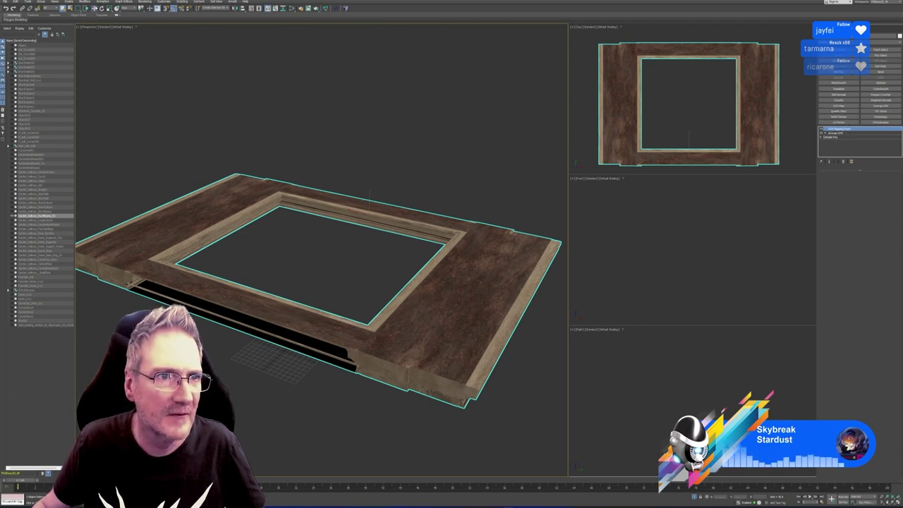
pyautogui.click(94, 8)
pyautogui.scroll(-2, 257, 179)
pyautogui.scroll(-2, 256, 179)
pyautogui.moveTo(262, 181); pyautogui.dragTo(303, 247, button='middle')
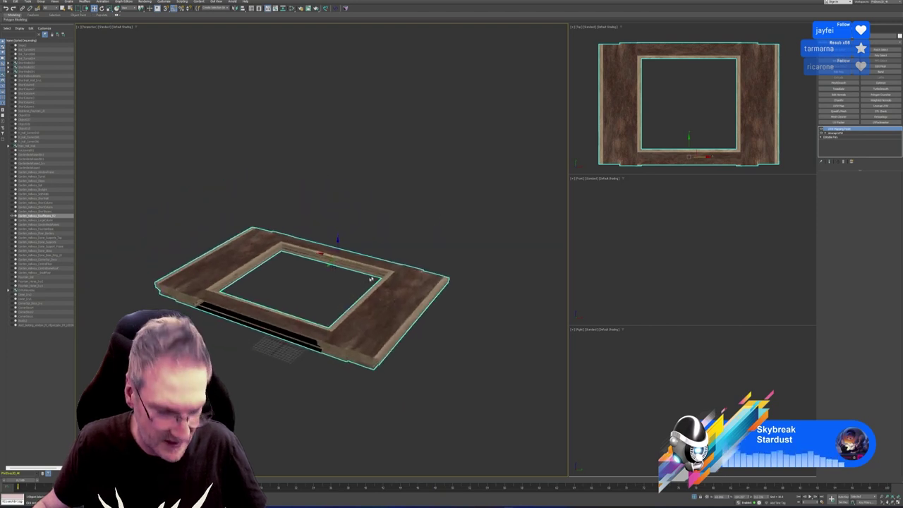
pyautogui.keyDown('shift'); pyautogui.moveTo(332, 267); pyautogui.dragTo(416, 202); pyautogui.keyUp('shift')
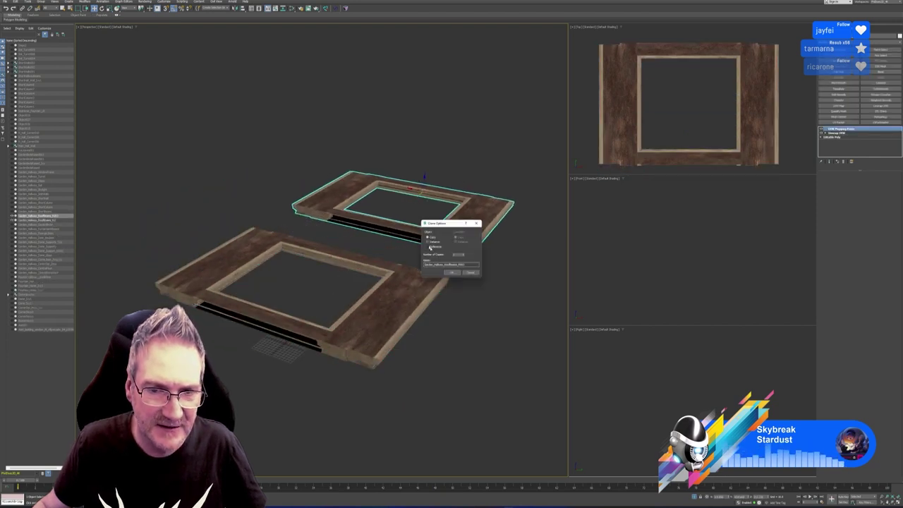
pyautogui.click(453, 273)
# Apply a UVW Map modifier with Box mapping to the copied roof beams.
pyautogui.scroll(3, 458, 228)
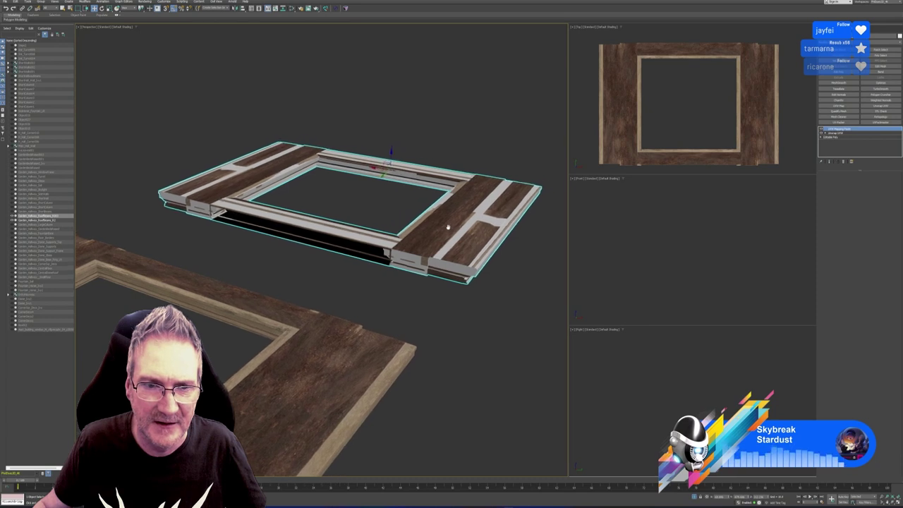
pyautogui.click(838, 105)
pyautogui.click(852, 204)
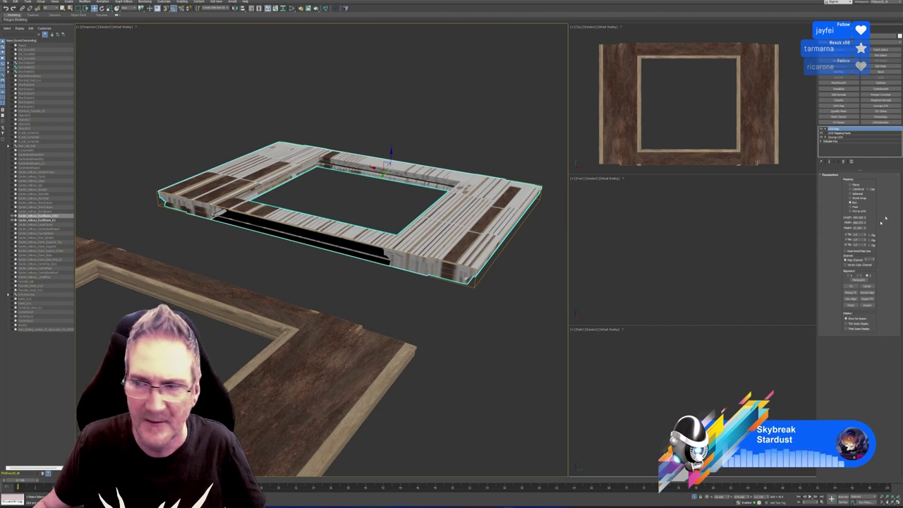
# Add an Unwrap UVW modifier above the box mapping and choose Move for its map channel change.
pyautogui.click(882, 106)
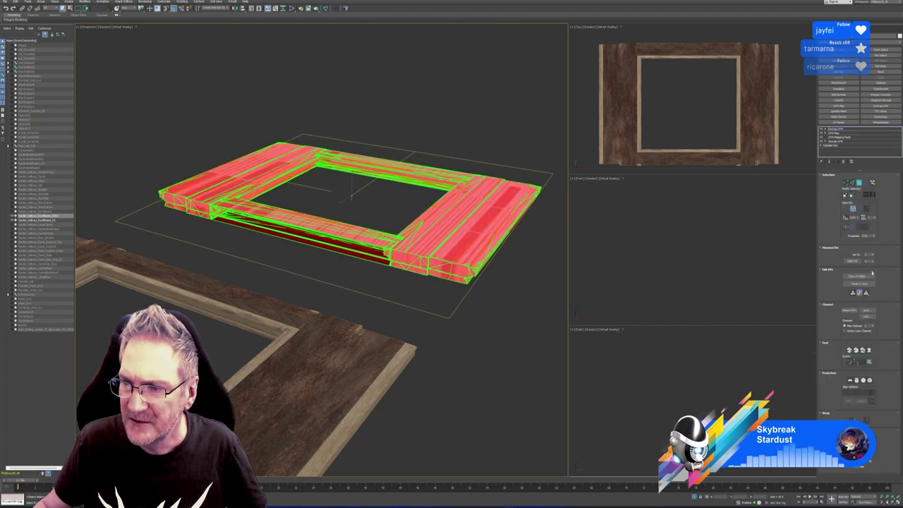
pyautogui.click(875, 311)
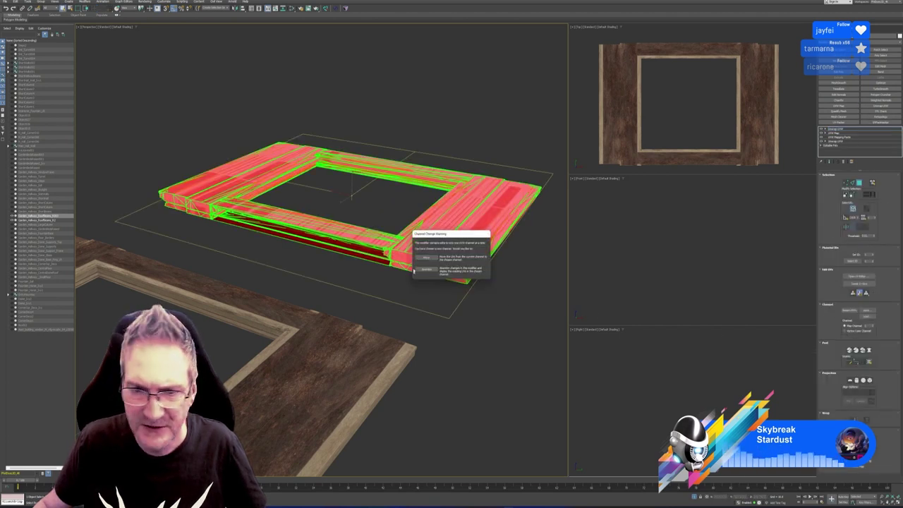
pyautogui.click(426, 258)
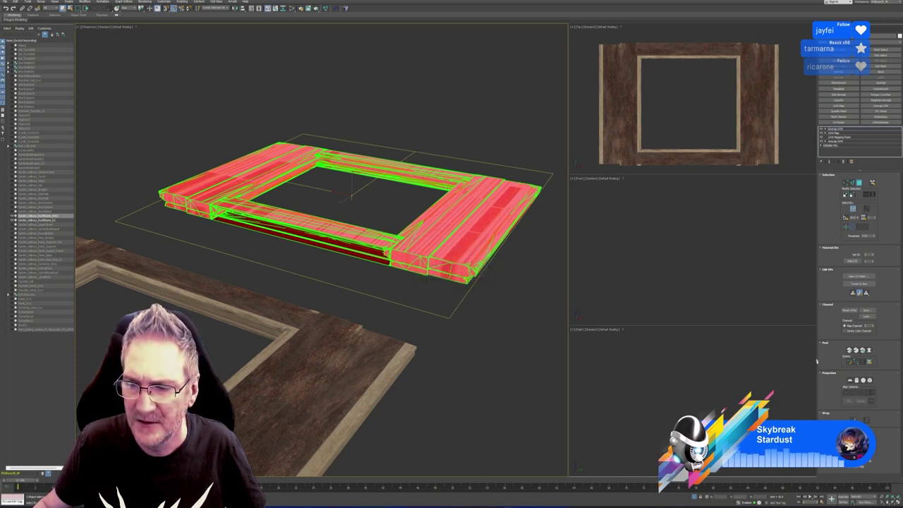
# Examine the copy's box-mapped layout in the UV editor and the resulting texture on the beams from another angle.
pyautogui.click(857, 278)
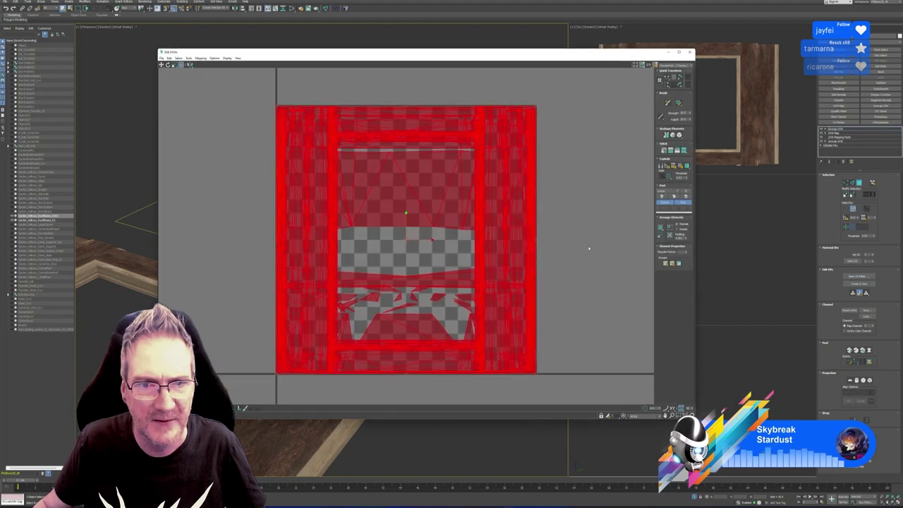
pyautogui.click(578, 248)
pyautogui.scroll(-3, 580, 250)
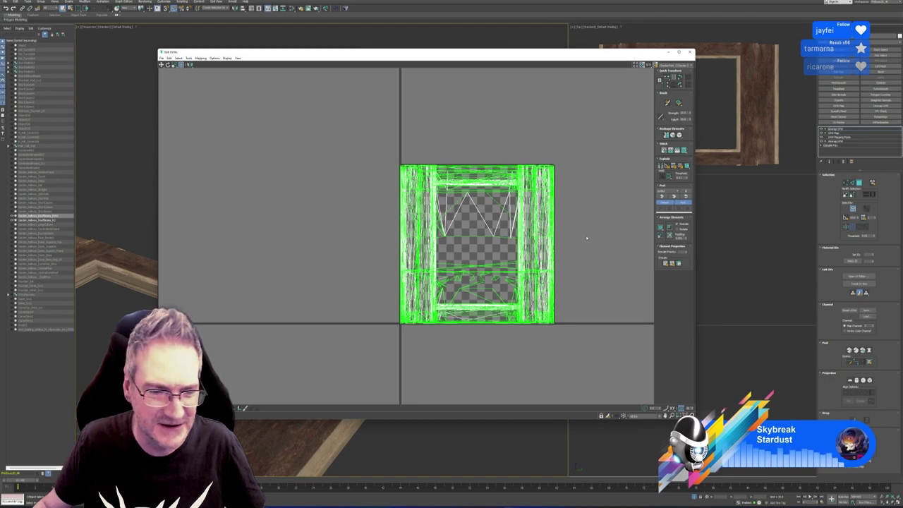
pyautogui.moveTo(581, 232); pyautogui.dragTo(570, 224, button='middle')
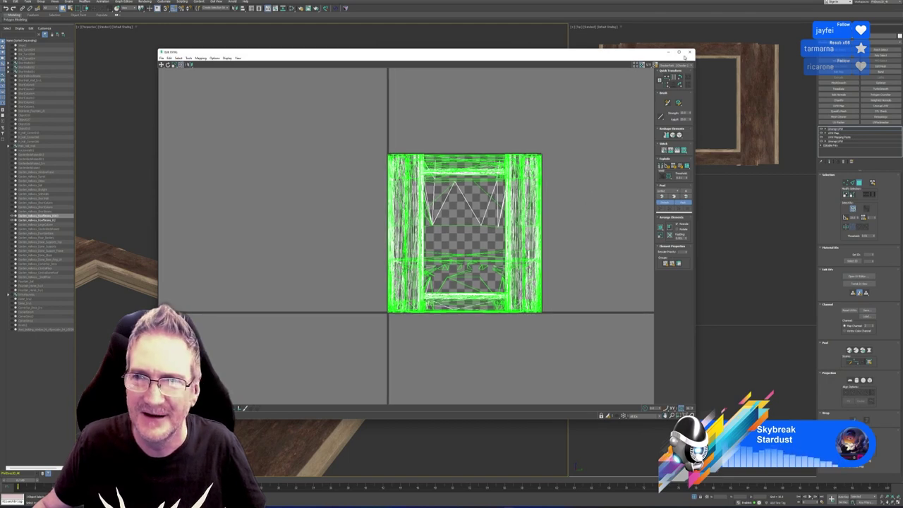
pyautogui.click(689, 52)
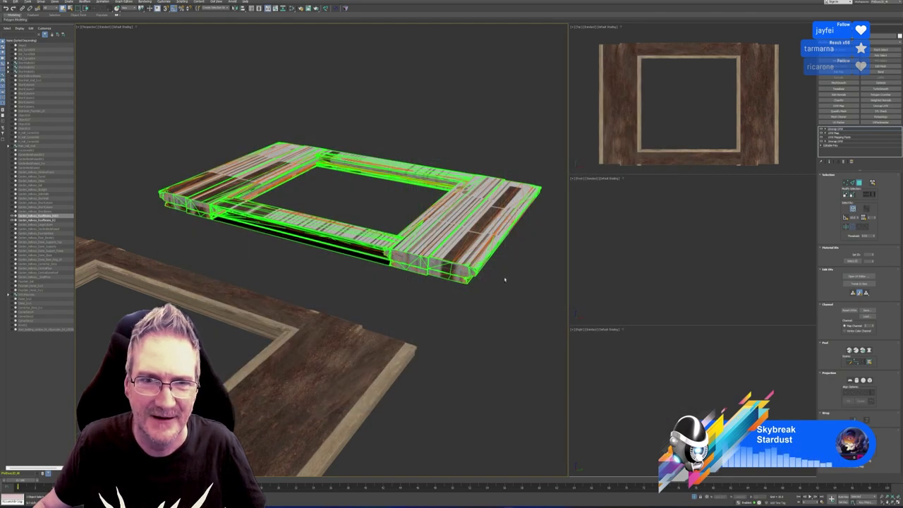
pyautogui.keyDown('alt'); pyautogui.moveTo(505, 280); pyautogui.dragTo(492, 244, button='middle'); pyautogui.keyUp('alt')
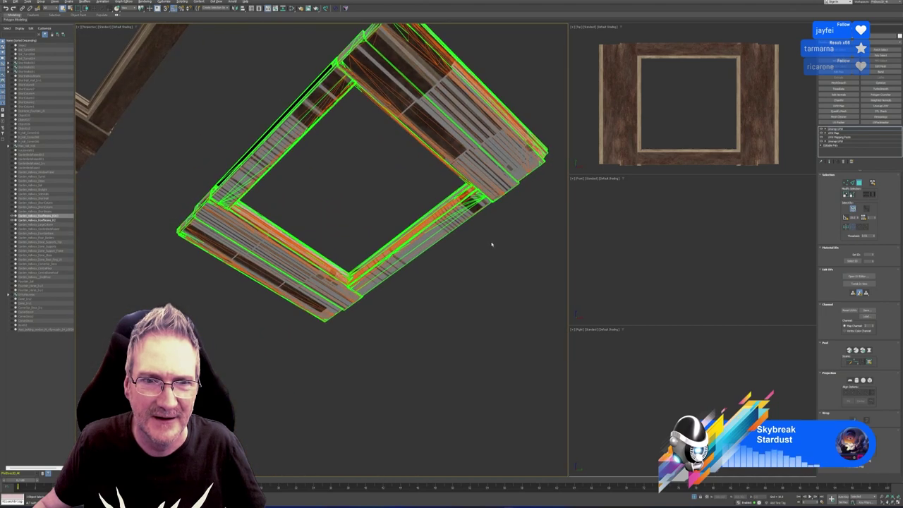
pyautogui.scroll(5, 428, 231)
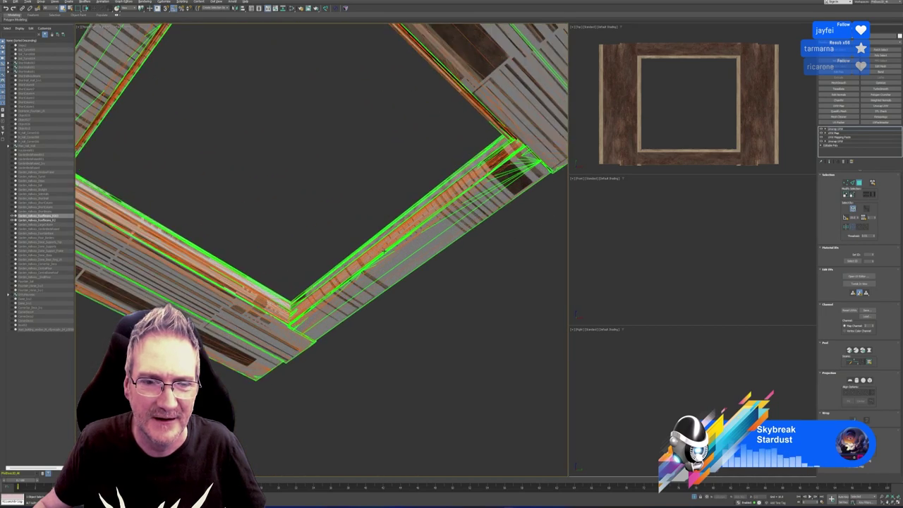
pyautogui.keyDown('alt'); pyautogui.moveTo(384, 251); pyautogui.dragTo(374, 248, button='middle'); pyautogui.keyUp('alt')
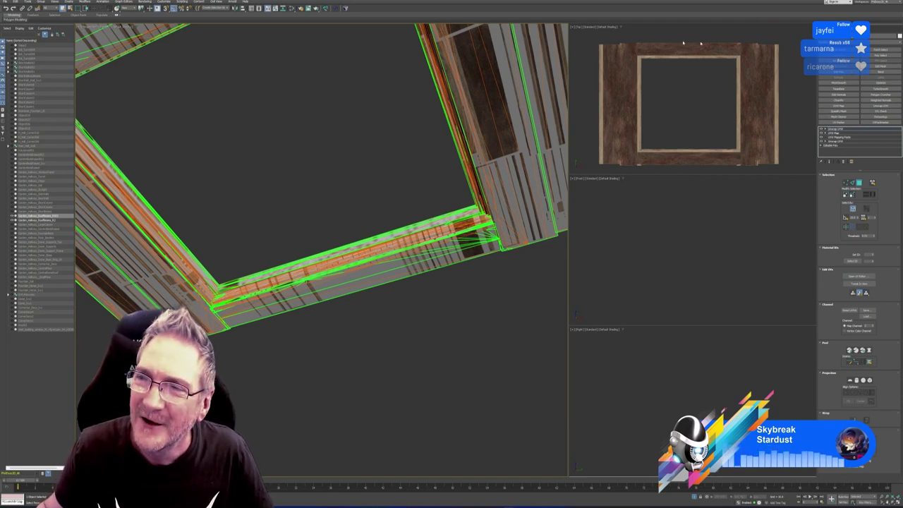
pyautogui.click(876, 1)
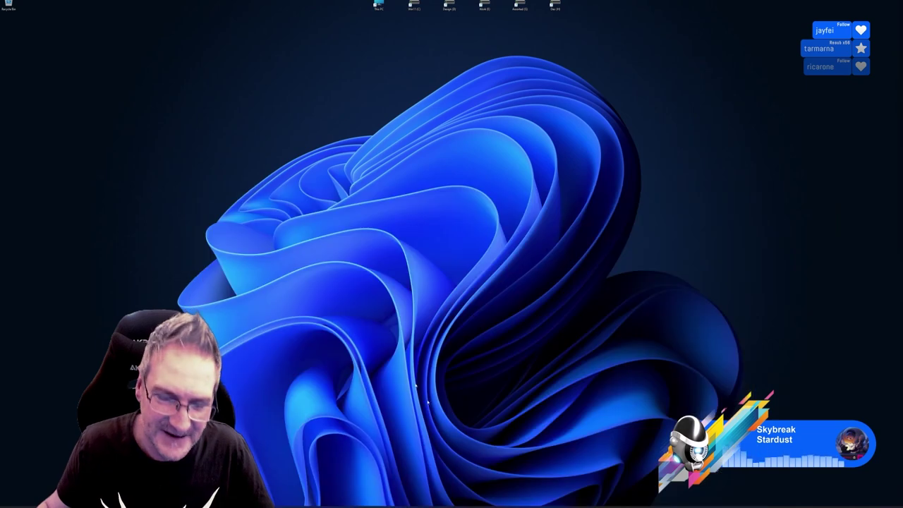
pyautogui.hotkey('alt', 'Tab')
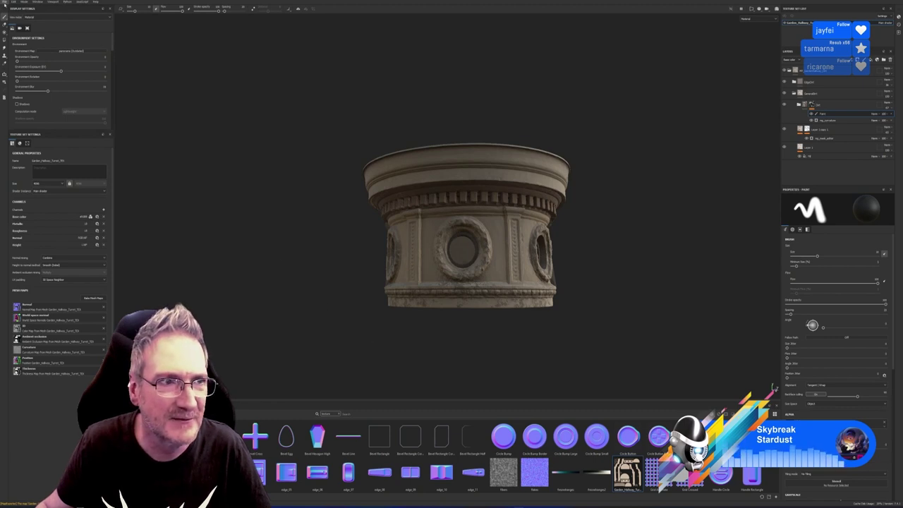
pyautogui.click(6, 2)
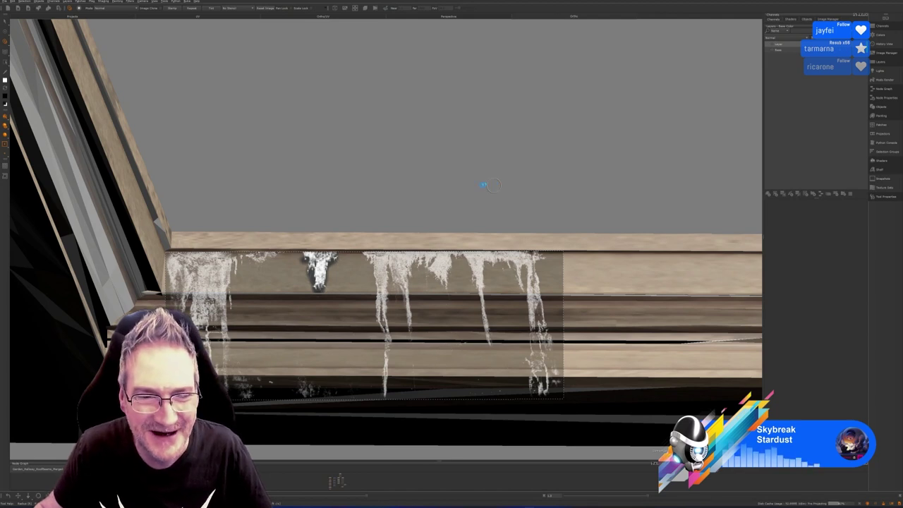
# Close the roof beam stencil test project in Mari and discard its unsaved changes.
pyautogui.moveTo(482, 186)
pyautogui.mouseDown()
pyautogui.moveTo(439, 189)
pyautogui.moveTo(505, 190)
pyautogui.mouseUp()
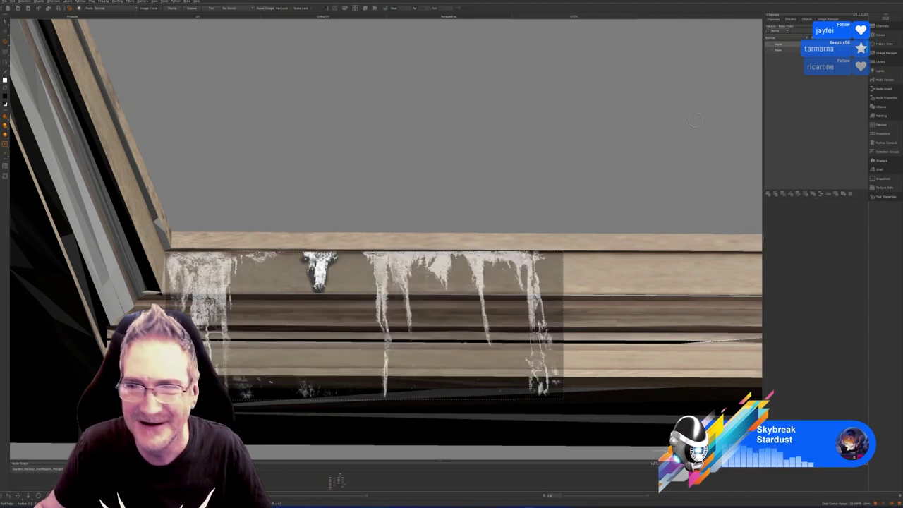
pyautogui.click(898, 1)
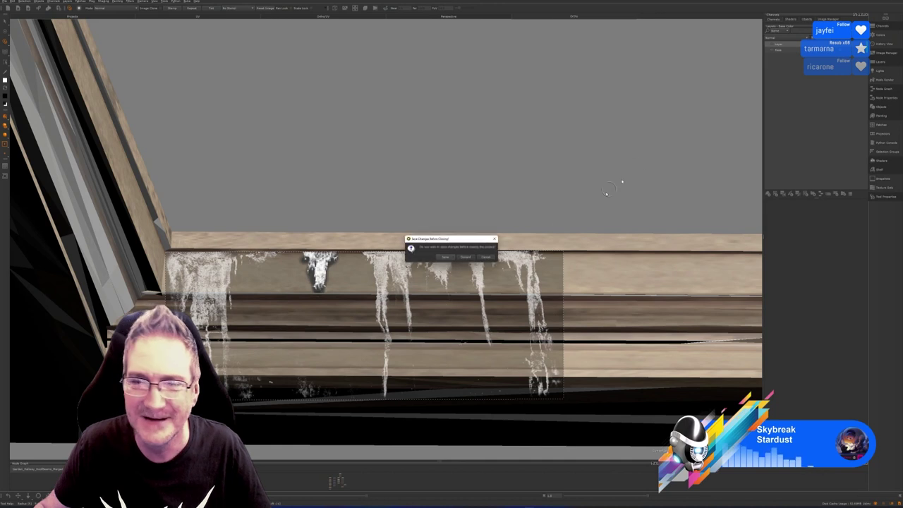
pyautogui.click(473, 258)
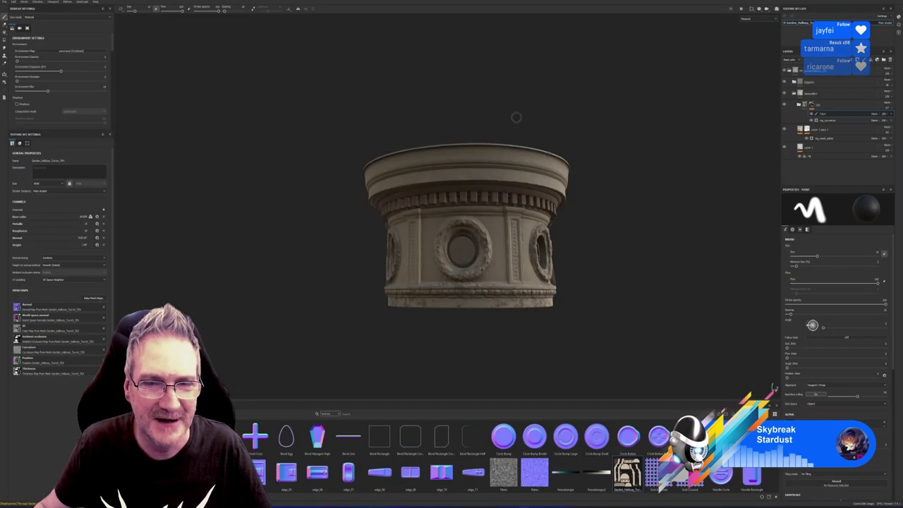
# Close the turret project in Substance 3D Painter and dismiss the chooser for opening another project.
pyautogui.click(6, 2)
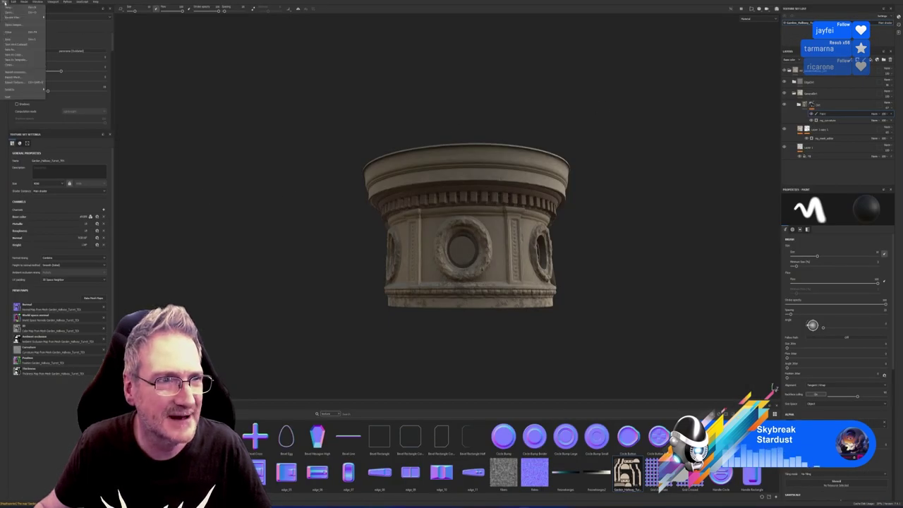
pyautogui.click(9, 13)
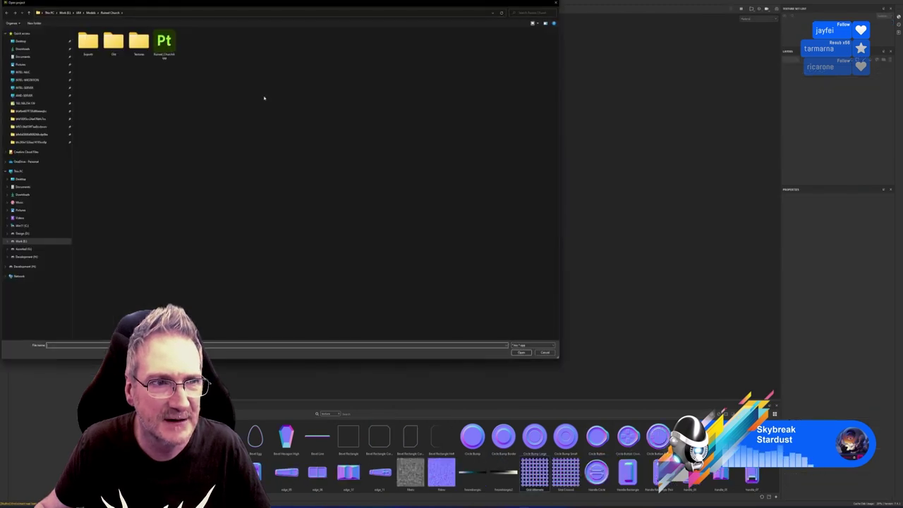
pyautogui.moveTo(199, 10); pyautogui.dragTo(300, 29)
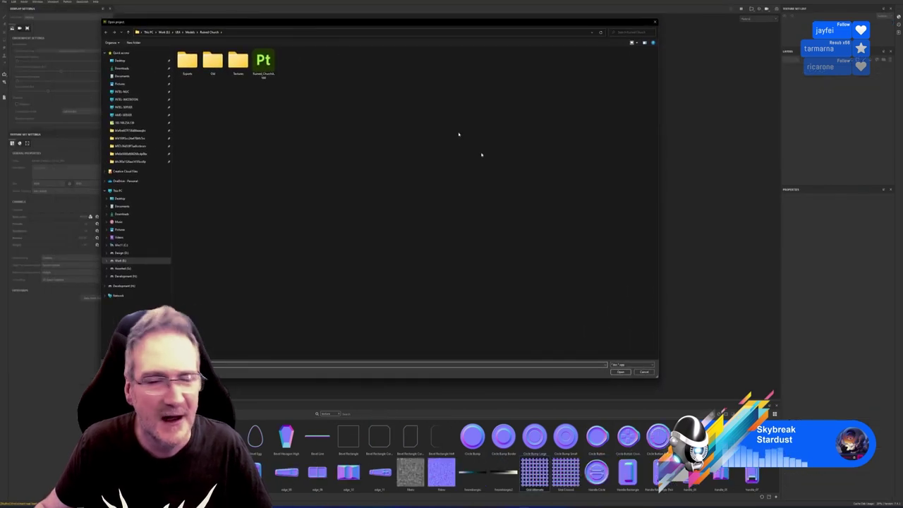
pyautogui.click(644, 372)
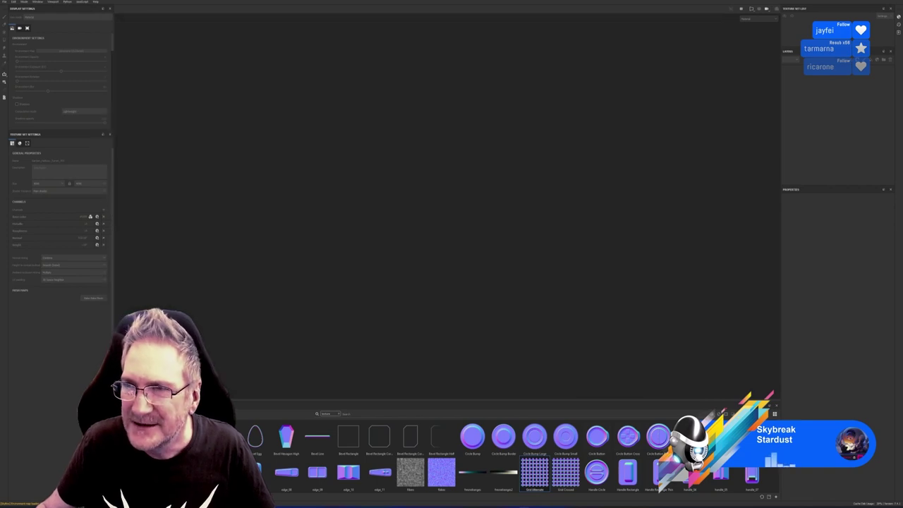
pyautogui.click(876, 0)
# Switch to 3ds Max and reopen the most recent Entry Hallway scene without saving the box-mapping changes.
pyautogui.click(475, 506)
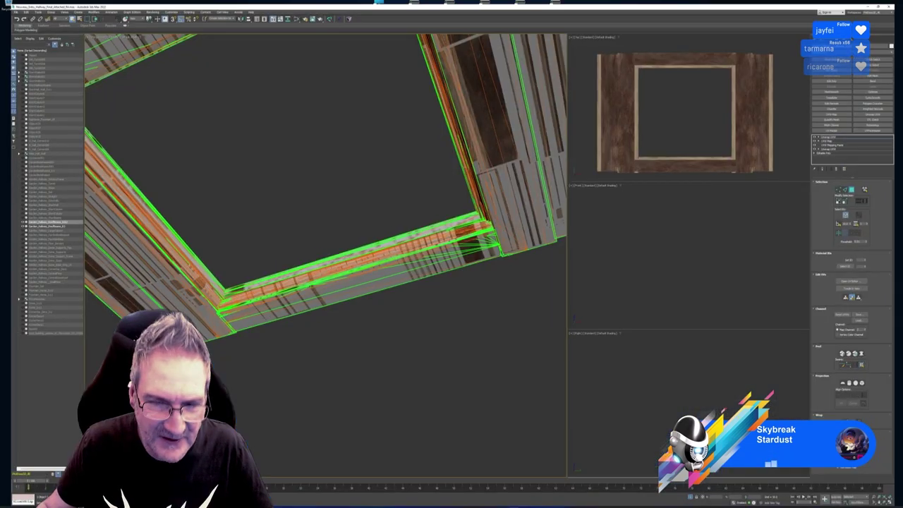
pyautogui.scroll(-5, 374, 343)
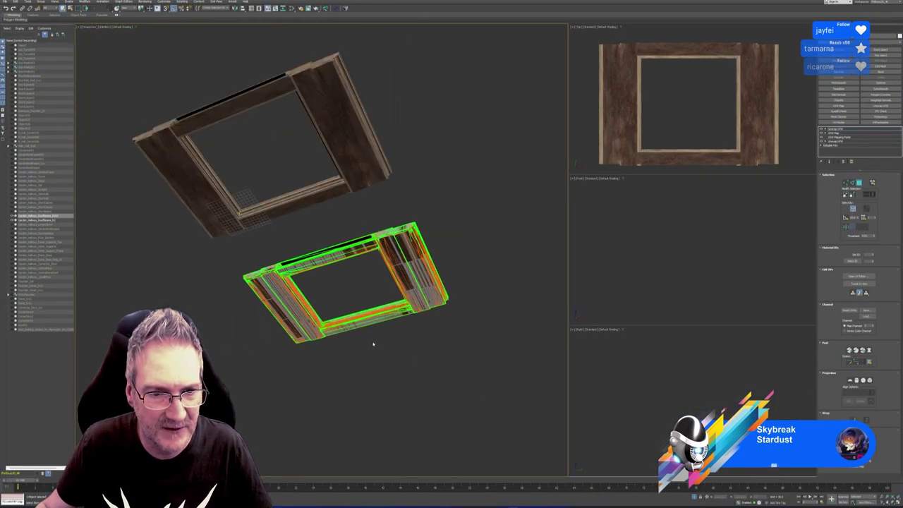
pyautogui.moveTo(373, 343)
pyautogui.mouseDown(button='middle')
pyautogui.moveTo(369, 333)
pyautogui.moveTo(379, 359)
pyautogui.mouseUp(button='middle')
pyautogui.click(7, 1)
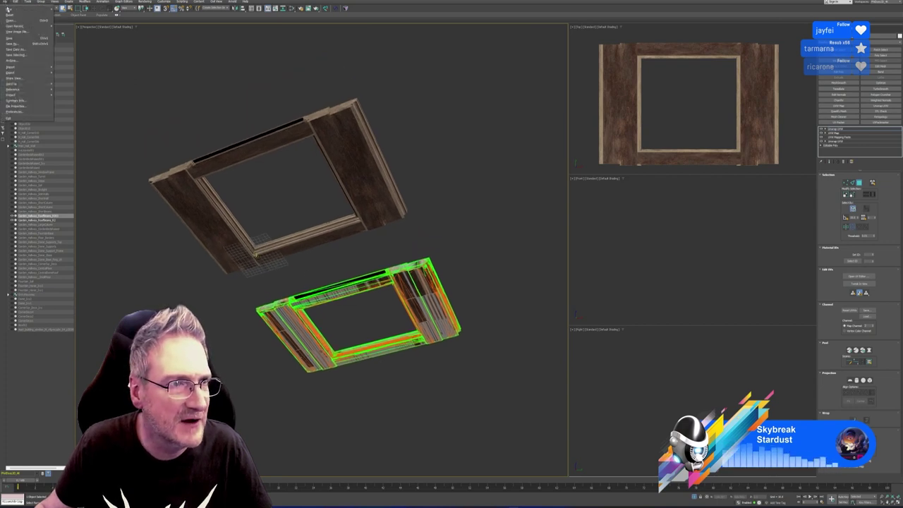
pyautogui.moveTo(28, 25)
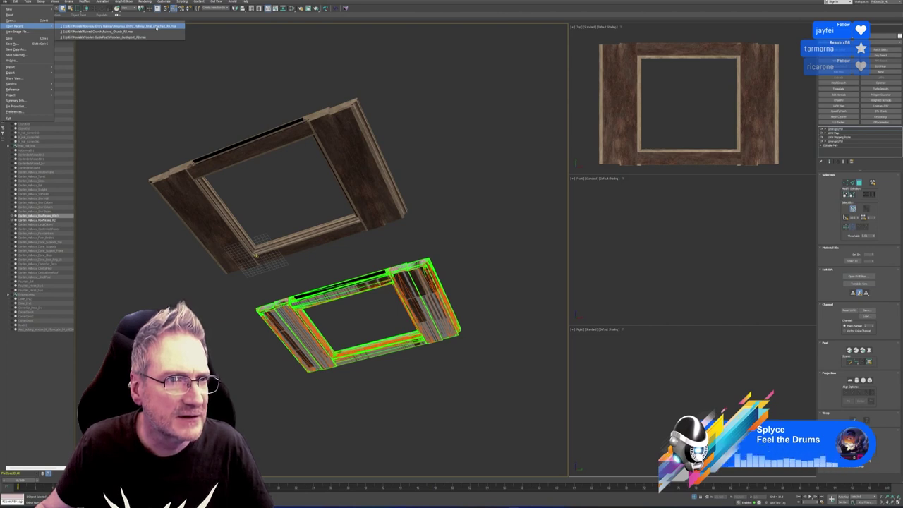
pyautogui.click(157, 26)
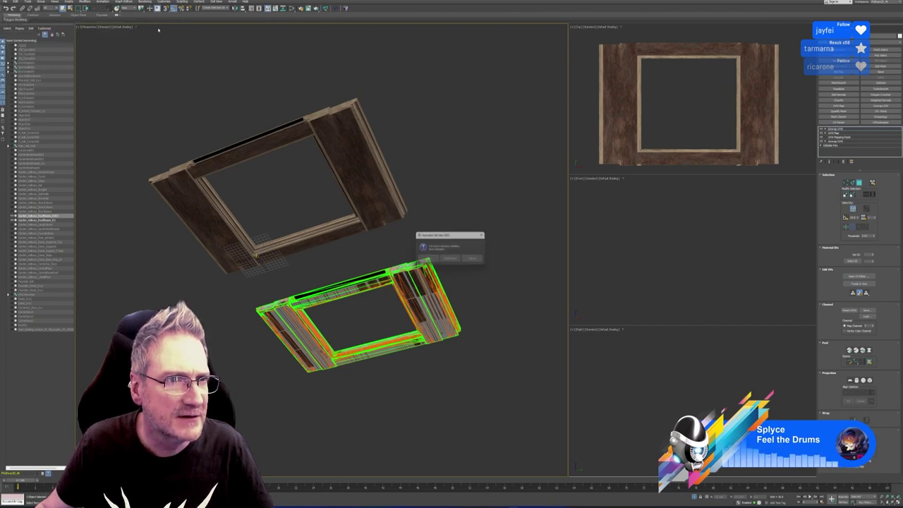
pyautogui.click(451, 259)
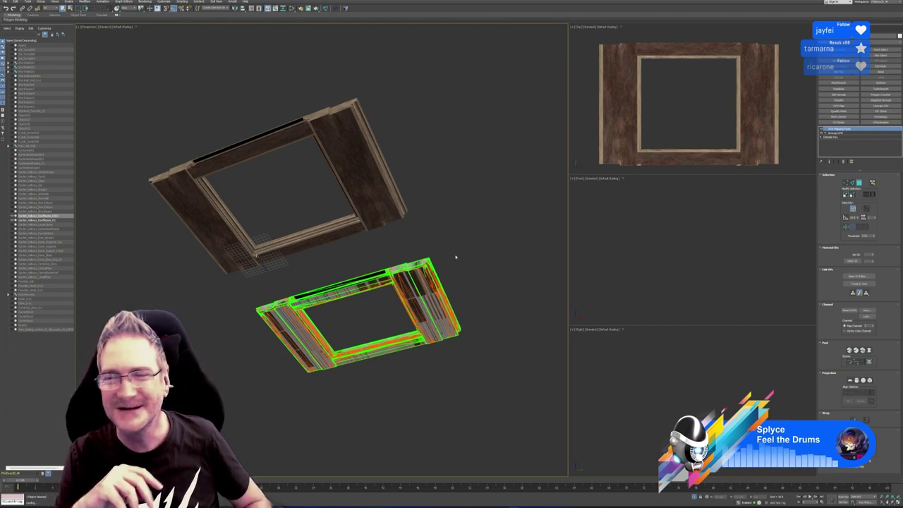
# Clear the current selection and select the roof turret seen through the glass dome.
pyautogui.hotkey('alt', 'q')
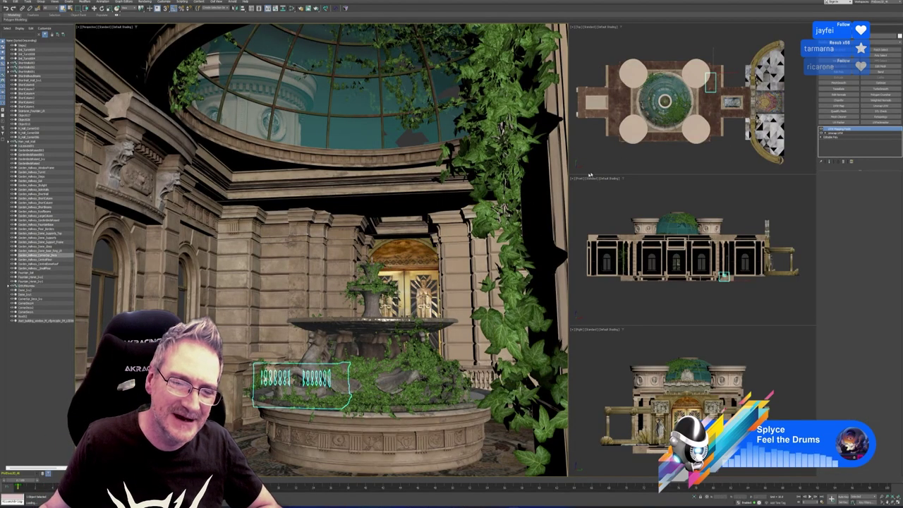
pyautogui.press('Delete')
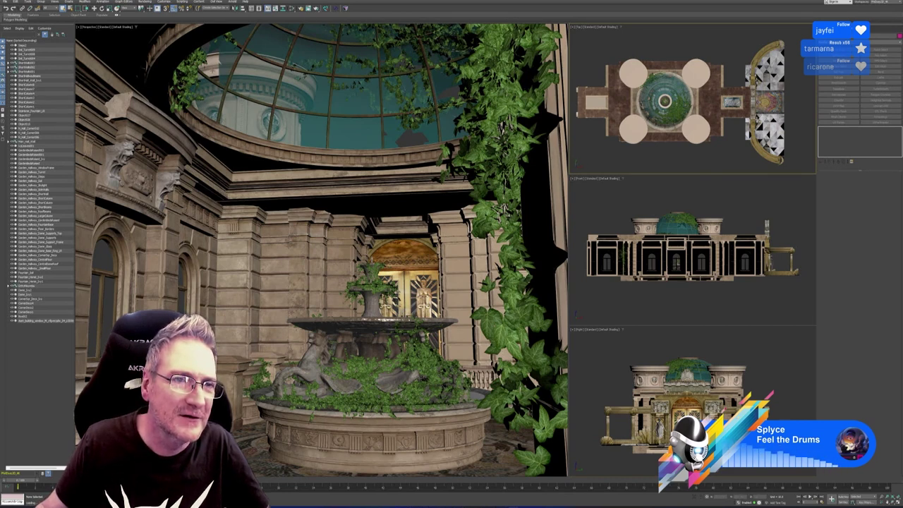
pyautogui.click(212, 67)
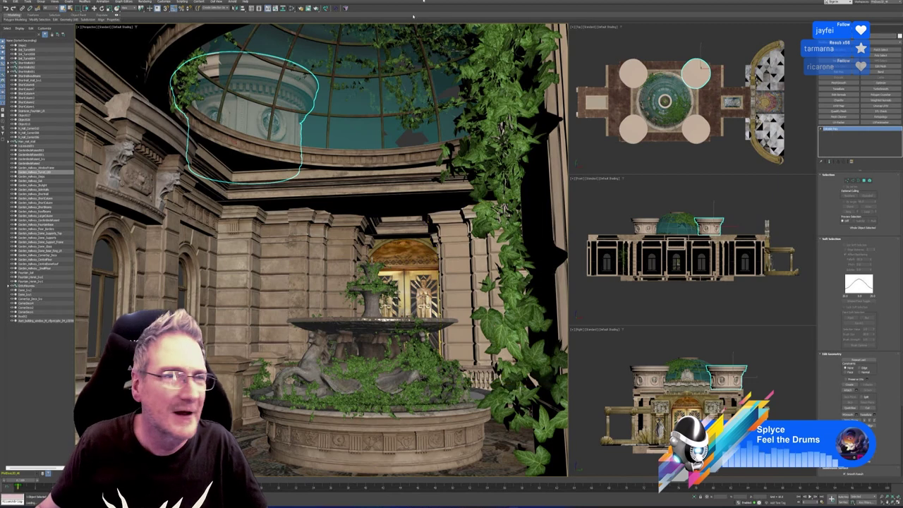
# Start a file import and browse to the Exports folder inside the Entry Hallway model folder.
pyautogui.click(6, 2)
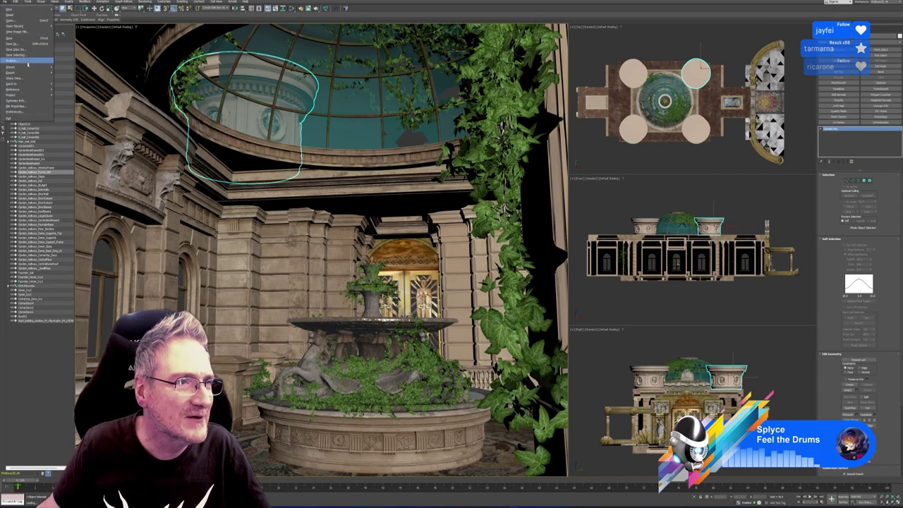
pyautogui.moveTo(28, 68)
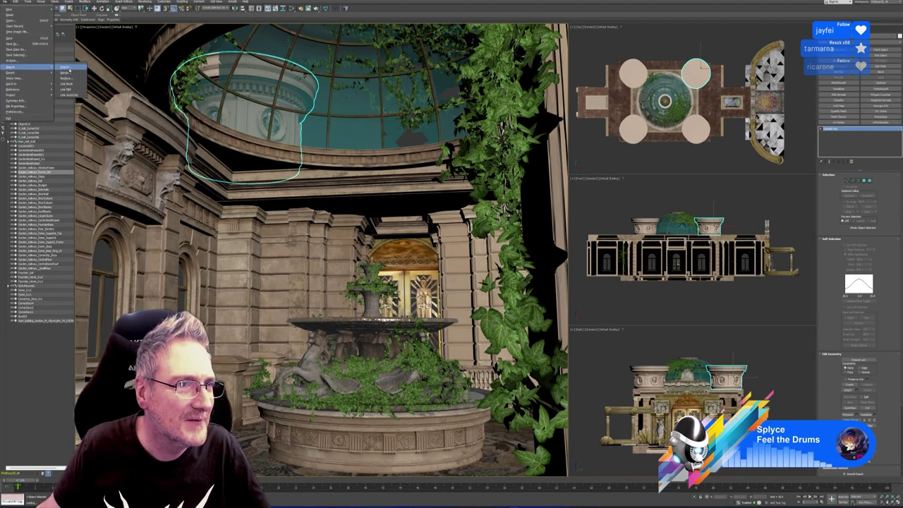
pyautogui.click(67, 71)
pyautogui.click(242, 54)
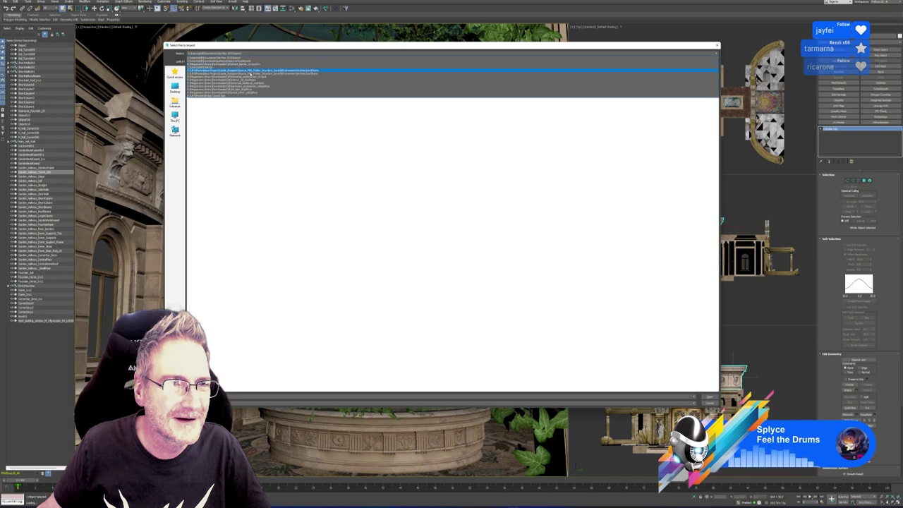
pyautogui.click(244, 86)
pyautogui.click(259, 62)
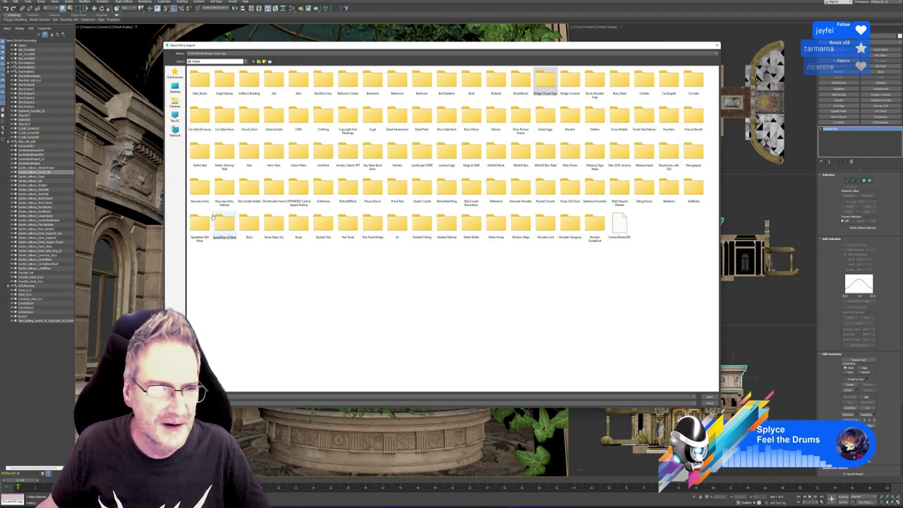
pyautogui.doubleClick(223, 188)
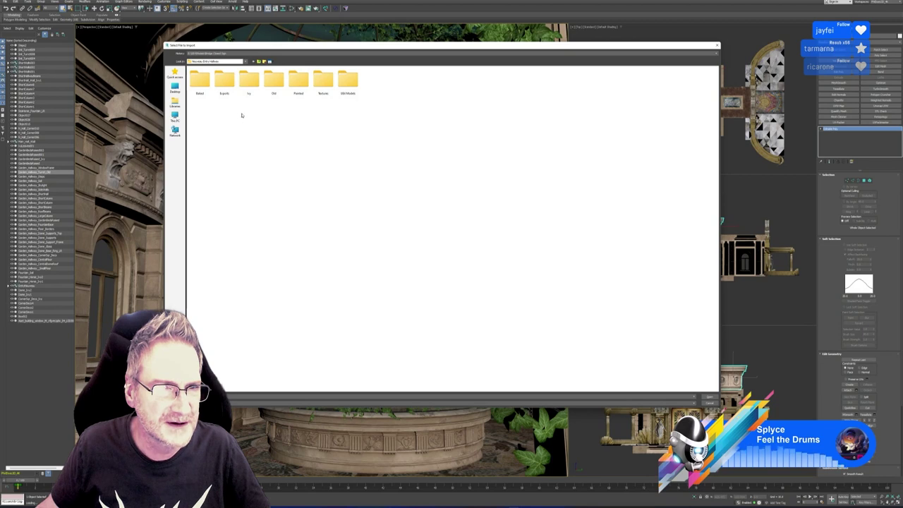
pyautogui.doubleClick(236, 91)
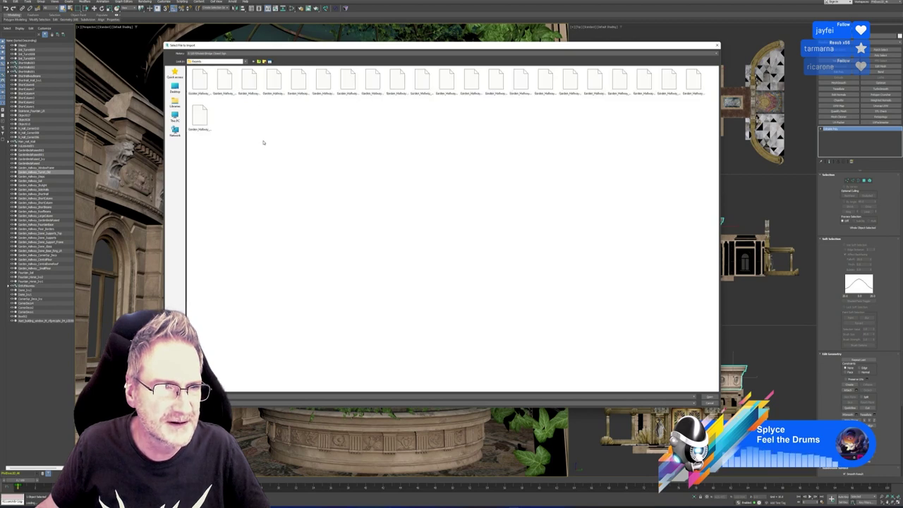
# Go through the exported Garden_Hallway FBX files one by one to find the turret model.
pyautogui.click(200, 119)
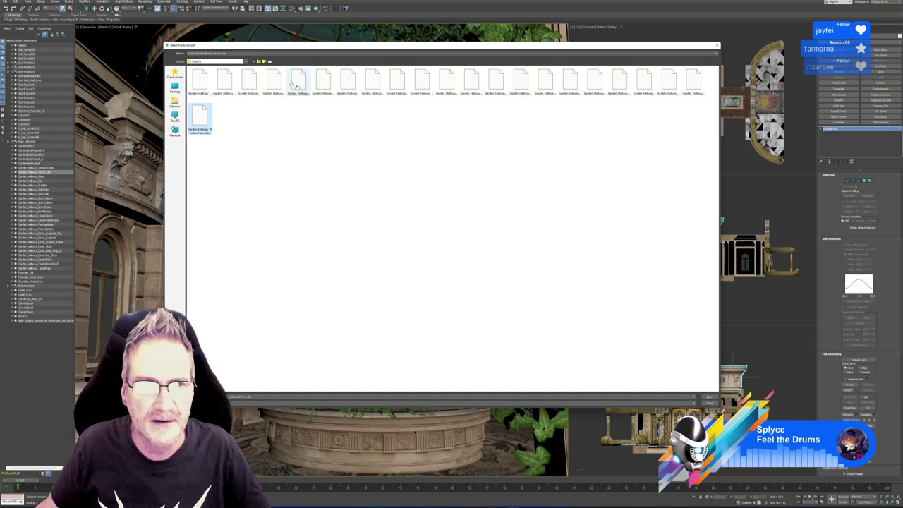
pyautogui.click(259, 62)
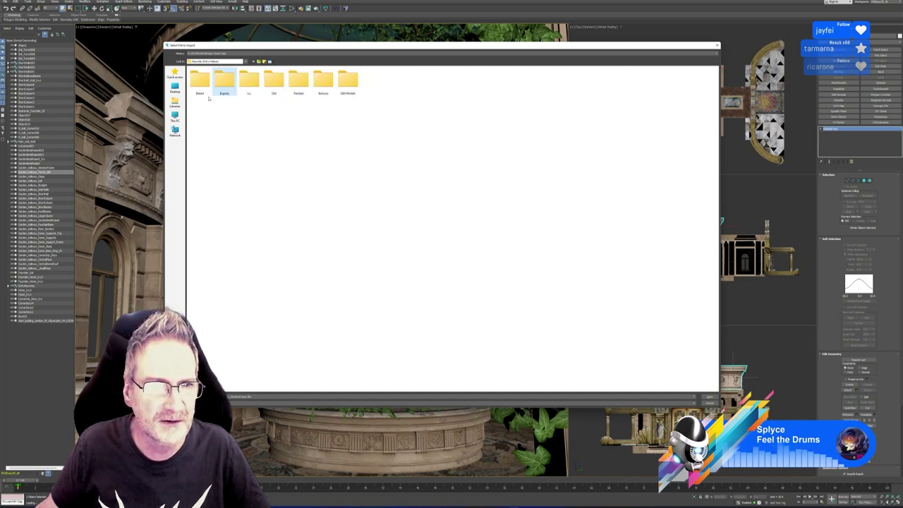
pyautogui.click(347, 82)
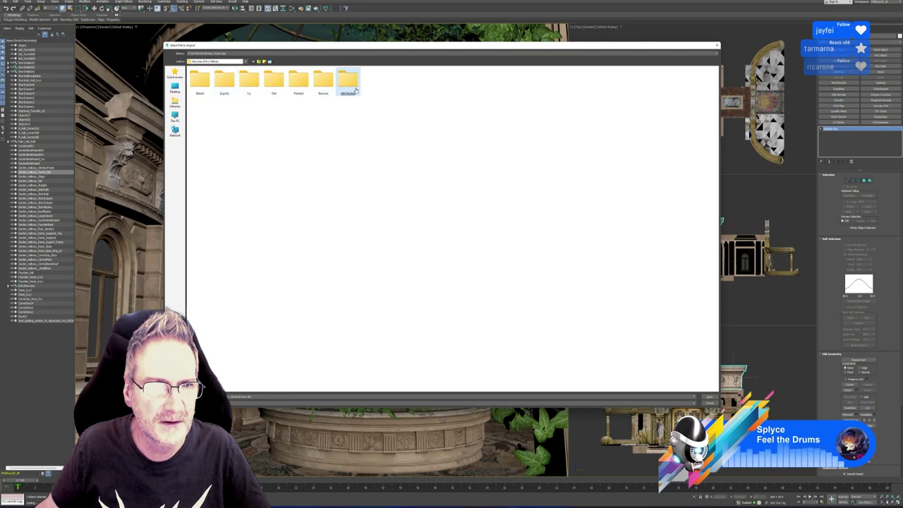
pyautogui.doubleClick(225, 82)
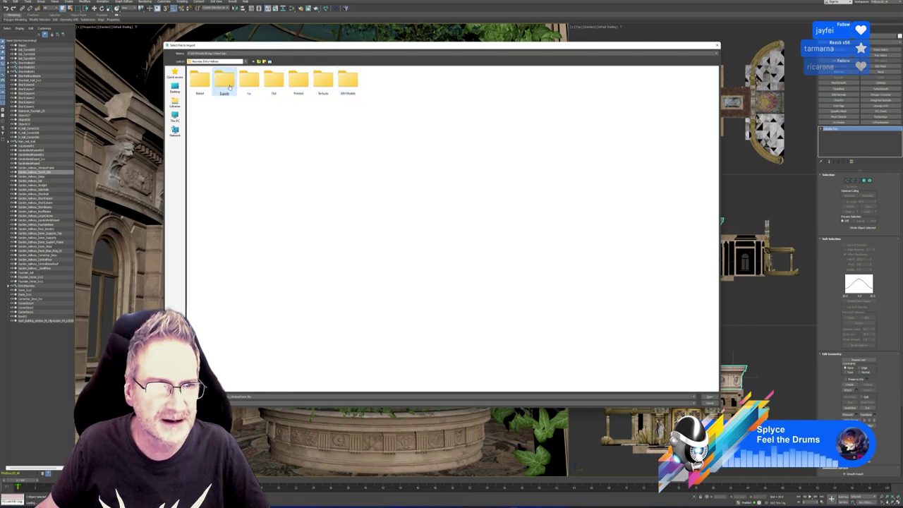
pyautogui.click(348, 81)
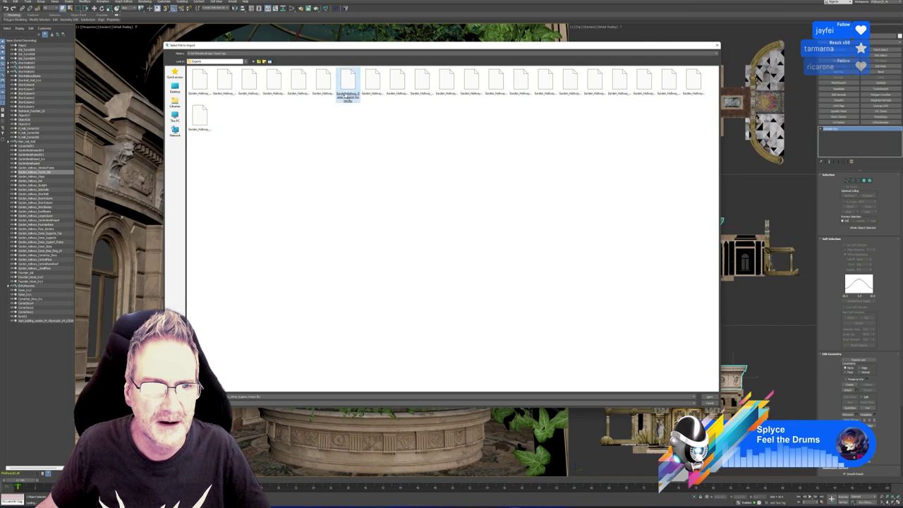
pyautogui.click(372, 81)
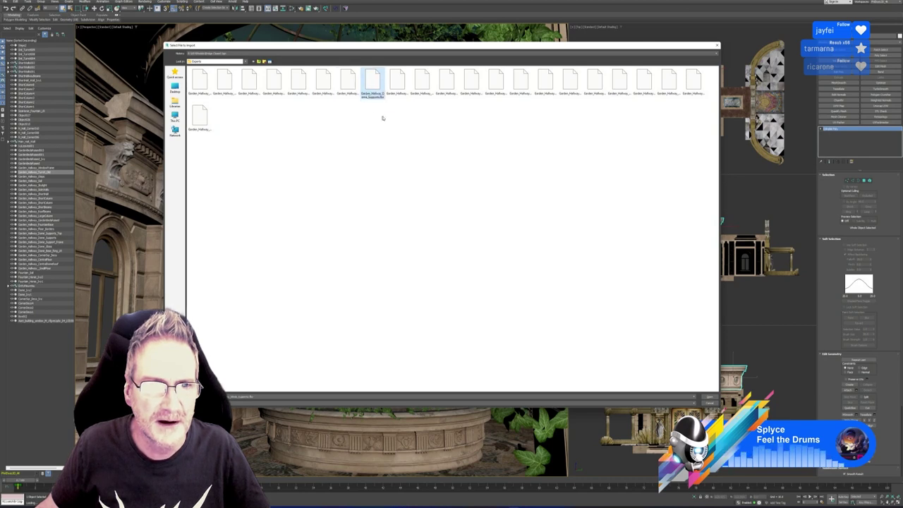
pyautogui.click(397, 83)
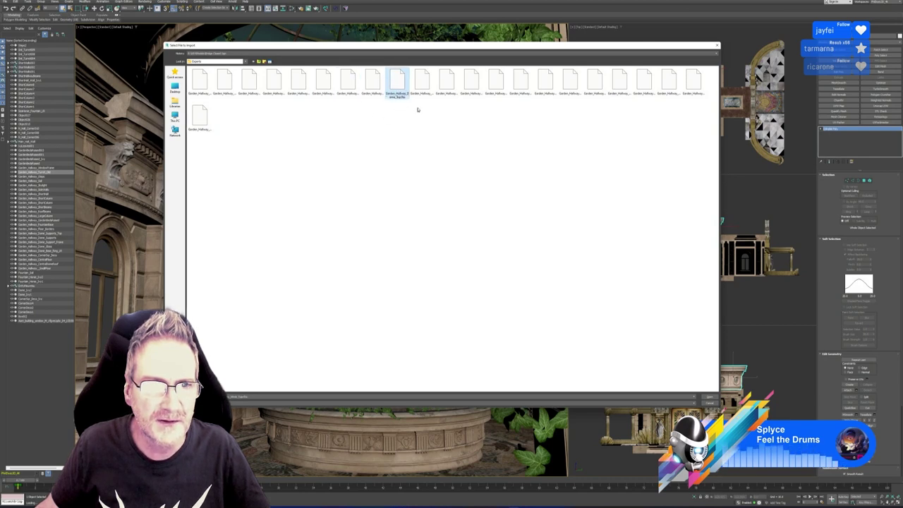
pyautogui.click(421, 85)
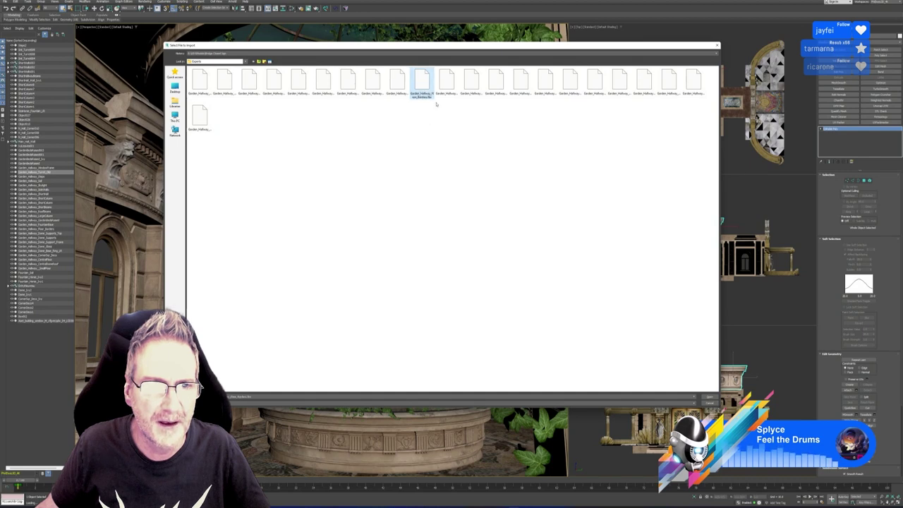
pyautogui.click(446, 83)
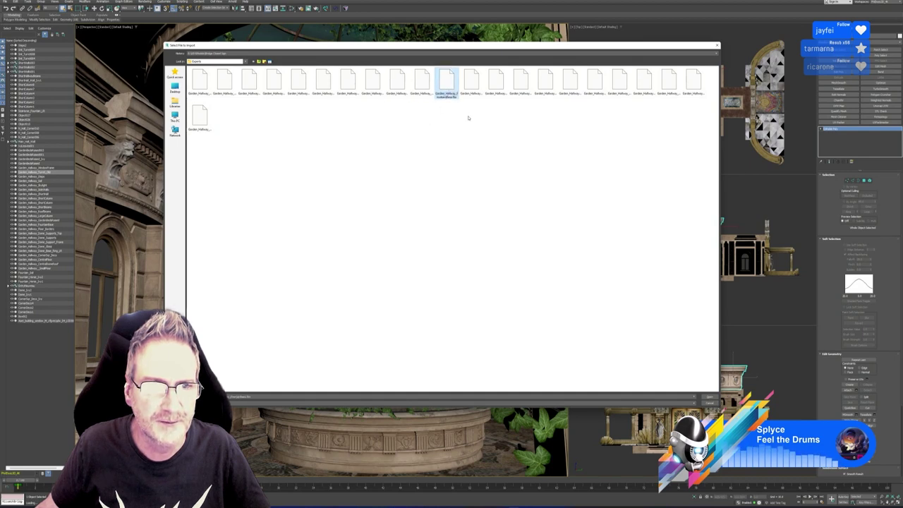
pyautogui.click(476, 97)
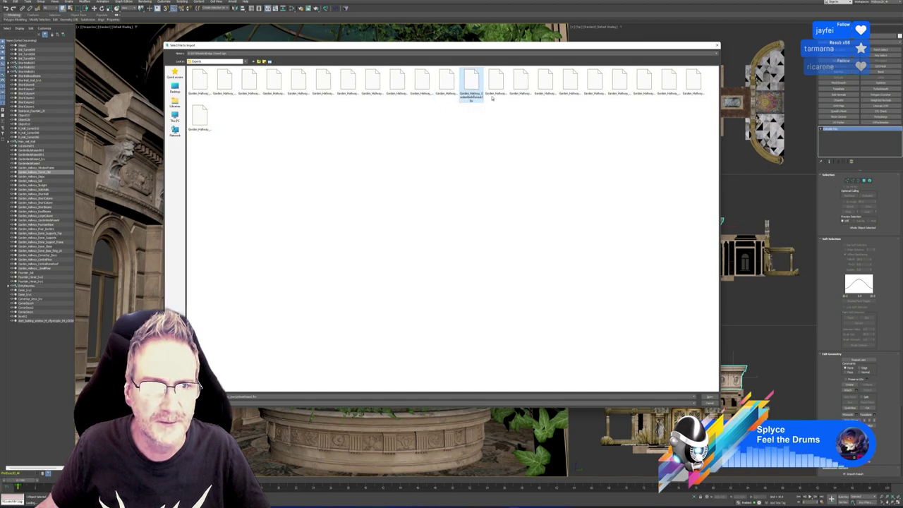
pyautogui.click(493, 98)
pyautogui.click(517, 99)
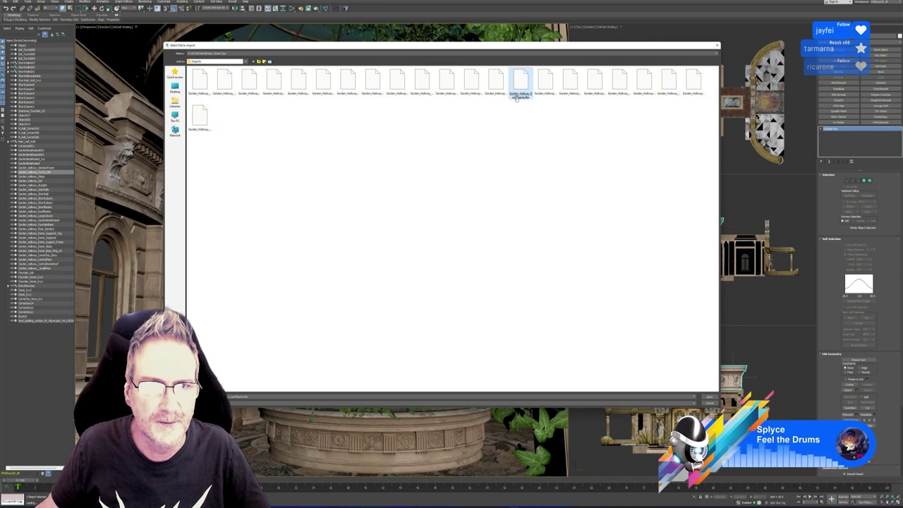
pyautogui.click(542, 98)
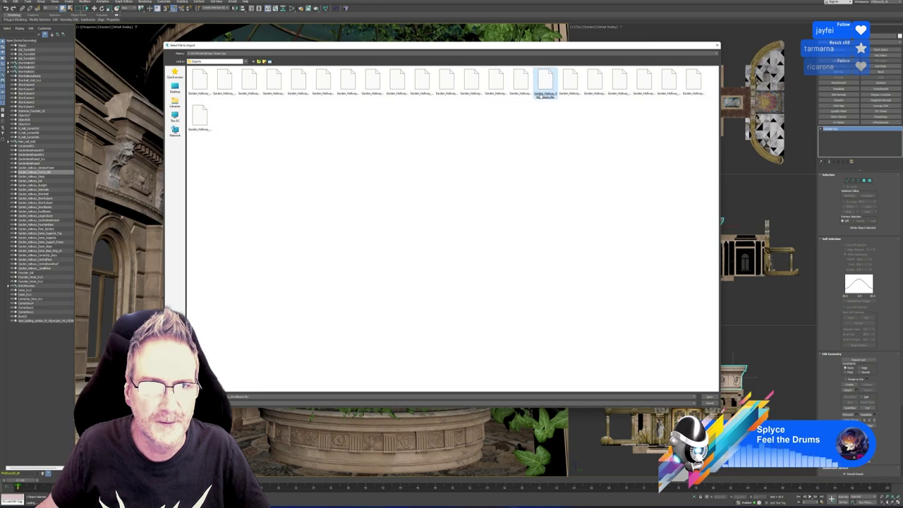
pyautogui.click(572, 97)
pyautogui.click(592, 104)
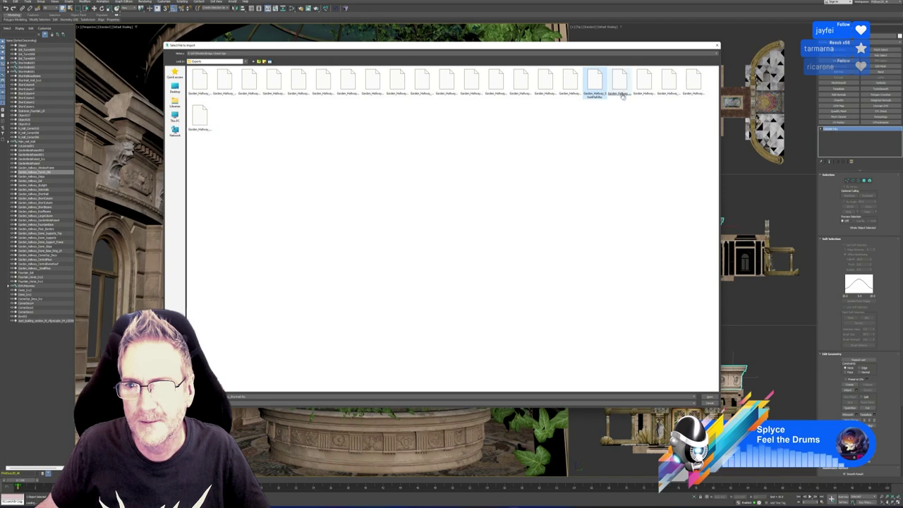
pyautogui.click(621, 97)
pyautogui.click(641, 99)
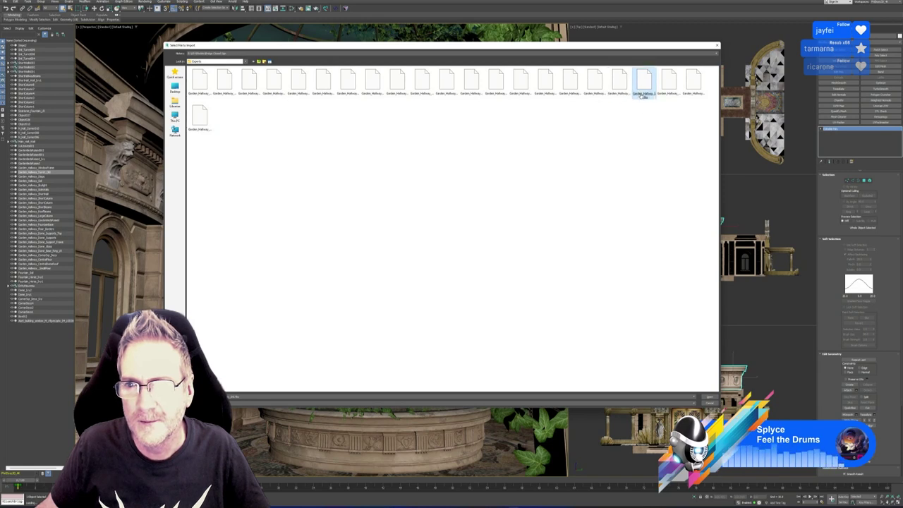
pyautogui.click(669, 96)
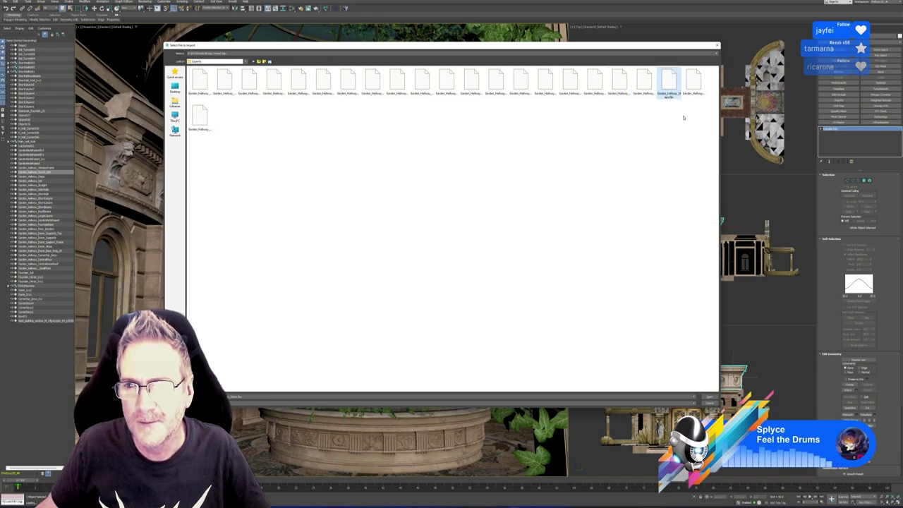
# Import Garden_Hallway_Turret.fbx from the Exports folder into the hallway scene.
pyautogui.click(693, 88)
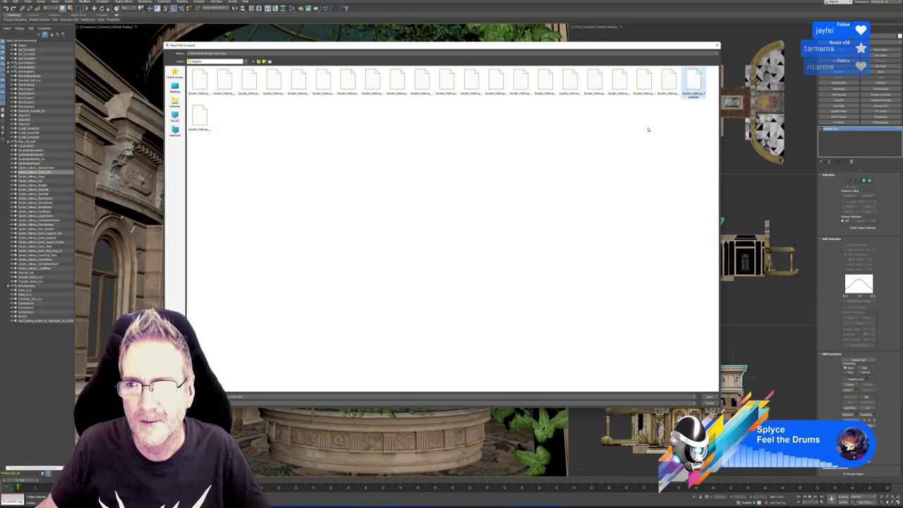
pyautogui.doubleClick(695, 89)
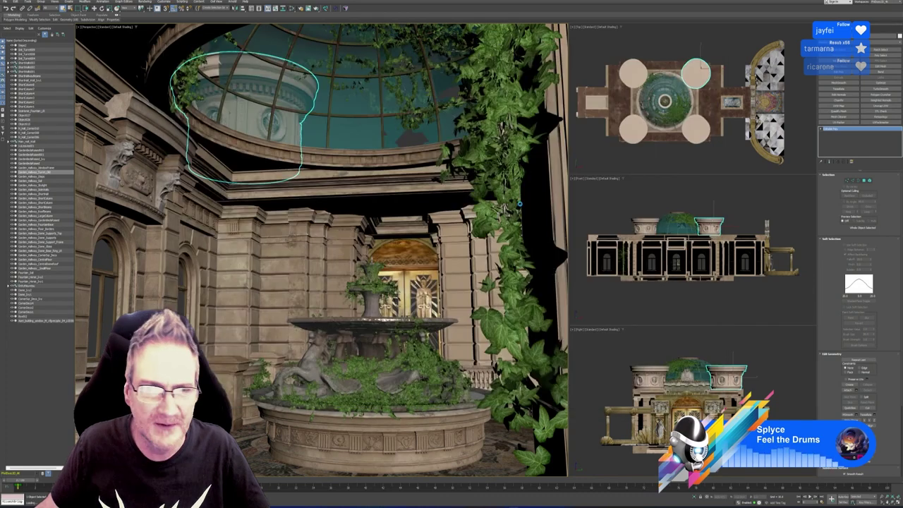
pyautogui.click(479, 315)
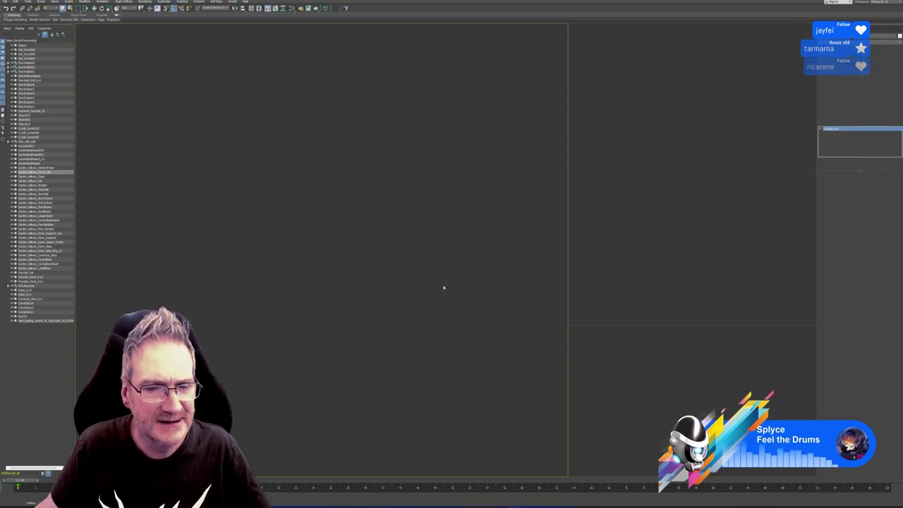
# Rotate the imported turret so it stands upright with its wide cornice at the top.
pyautogui.scroll(-10, 444, 286)
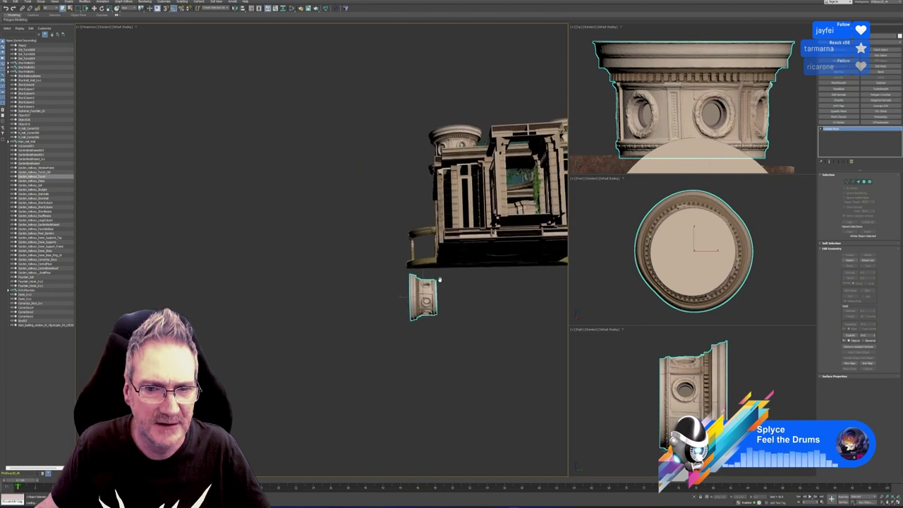
pyautogui.scroll(4, 434, 286)
pyautogui.moveTo(423, 287); pyautogui.dragTo(389, 285, button='middle')
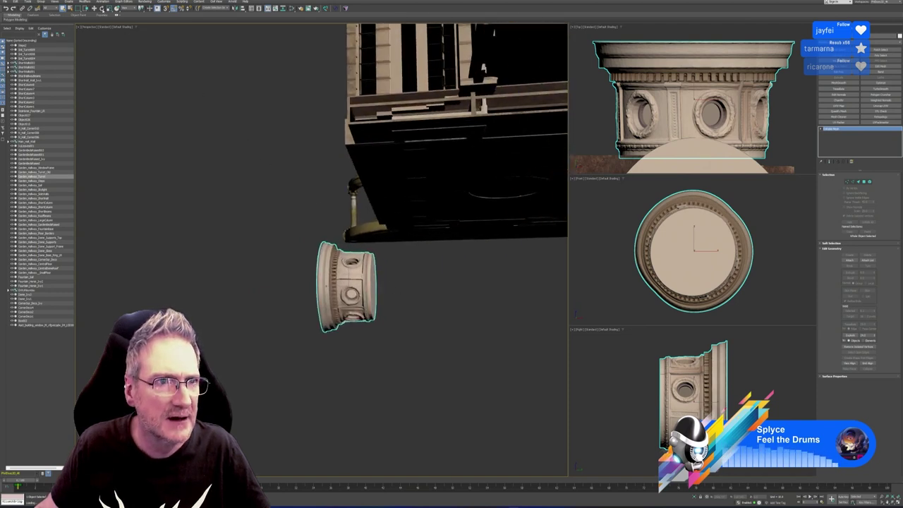
pyautogui.click(102, 9)
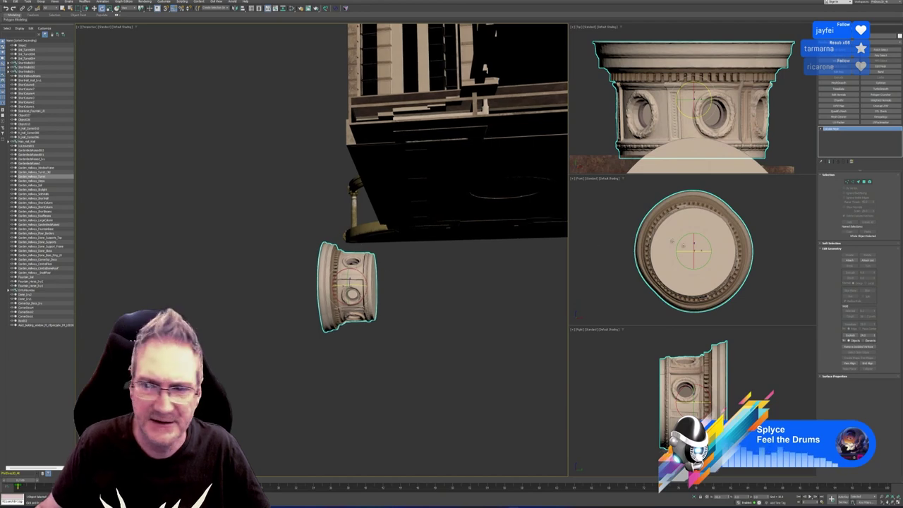
pyautogui.moveTo(715, 406); pyautogui.dragTo(713, 403, button='middle')
pyautogui.moveTo(678, 387); pyautogui.dragTo(664, 405)
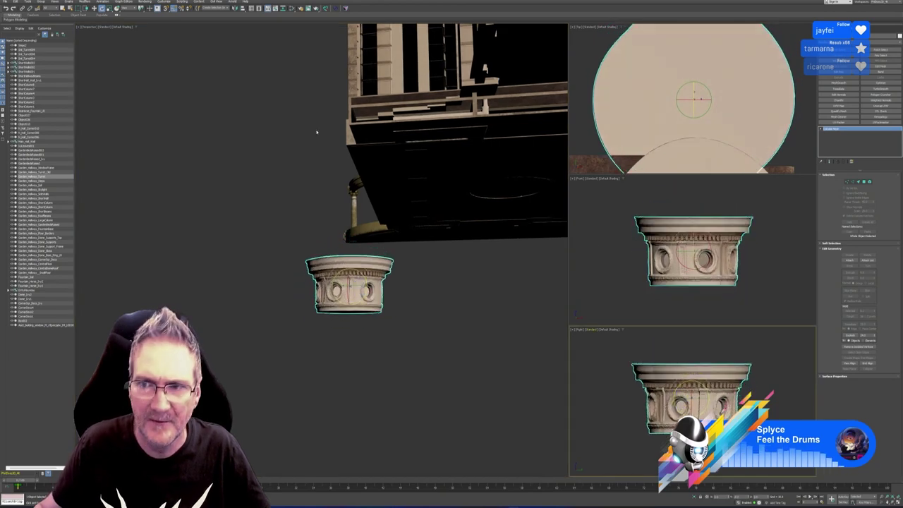
# Move the imported turret over the matching roof turret in plan and raise it to sit just above that turret.
pyautogui.press('w')
pyautogui.scroll(-6, 705, 62)
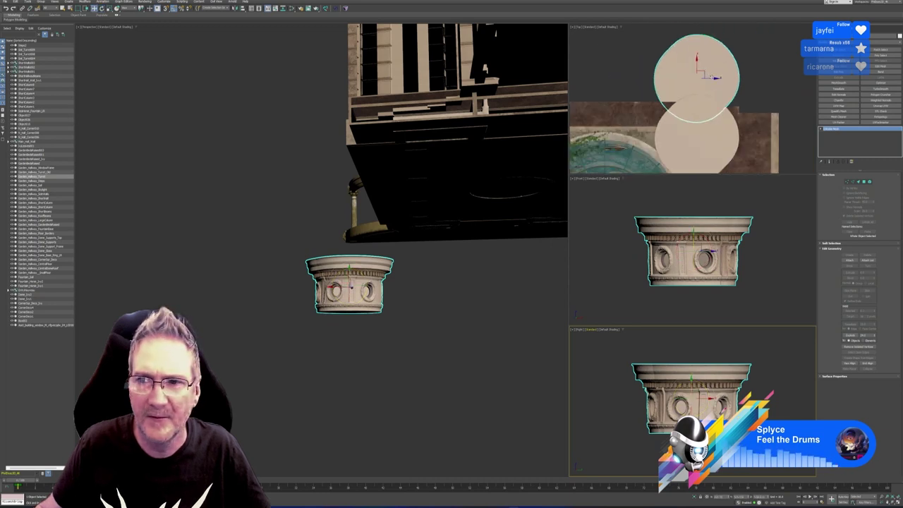
pyautogui.moveTo(708, 65); pyautogui.dragTo(709, 94)
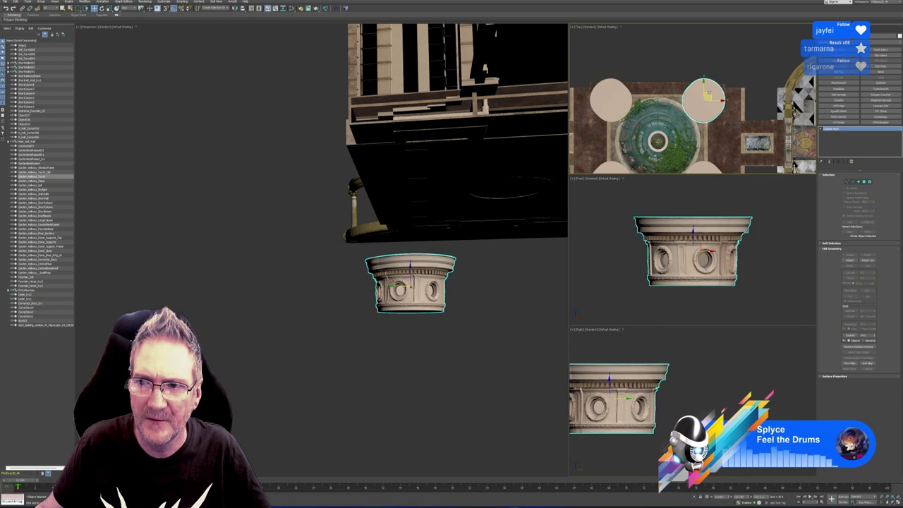
pyautogui.scroll(-8, 715, 238)
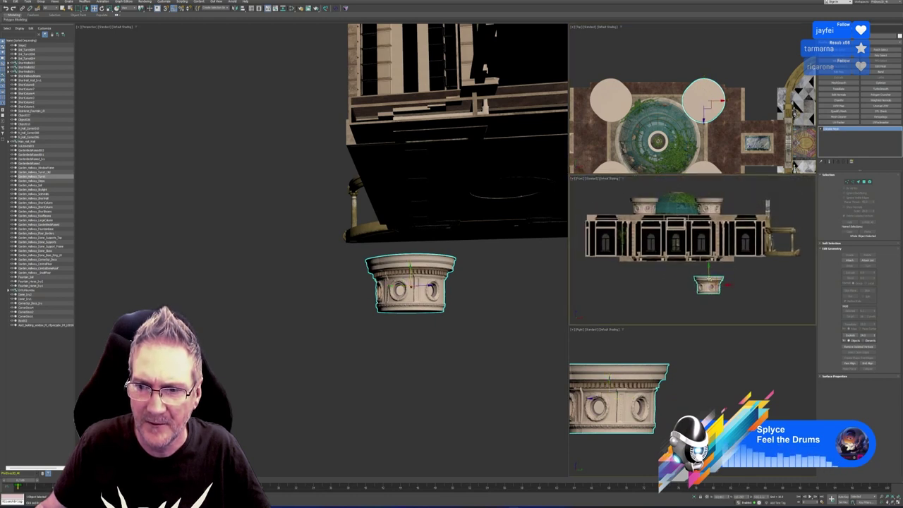
pyautogui.moveTo(712, 271); pyautogui.dragTo(713, 182)
# Create a Standard (Legacy) material with Garden_Hallway_Turret_Garden_Hallway_Turret_TEX_BaseColor.png as its diffuse bitmap.
pyautogui.moveTo(449, 173); pyautogui.dragTo(444, 290, button='middle')
pyautogui.scroll(2, 493, 295)
pyautogui.scroll(3, 476, 302)
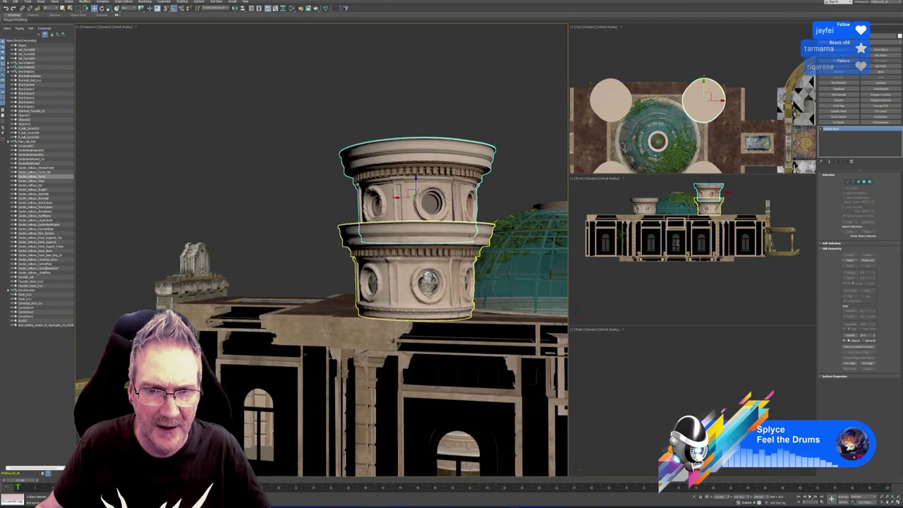
pyautogui.keyDown('alt'); pyautogui.moveTo(454, 329); pyautogui.dragTo(504, 311, button='middle'); pyautogui.keyUp('alt')
pyautogui.scroll(3, 440, 208)
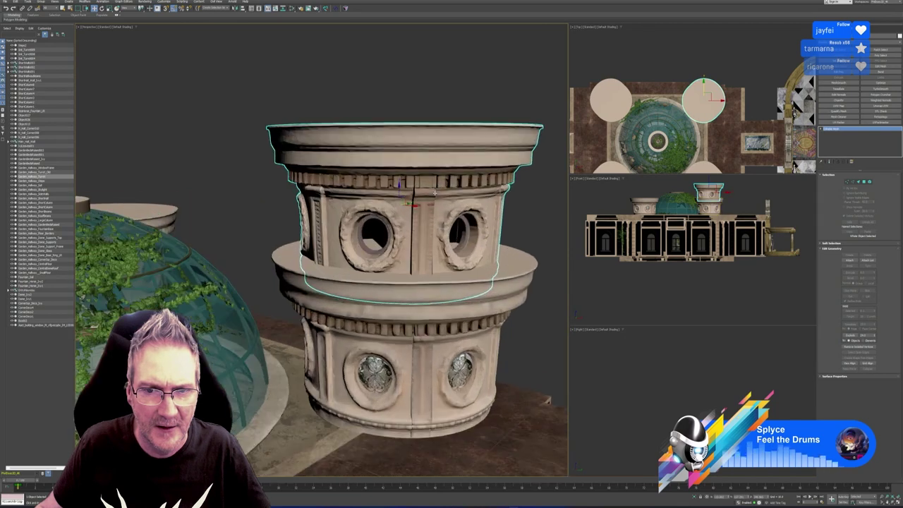
pyautogui.press('m')
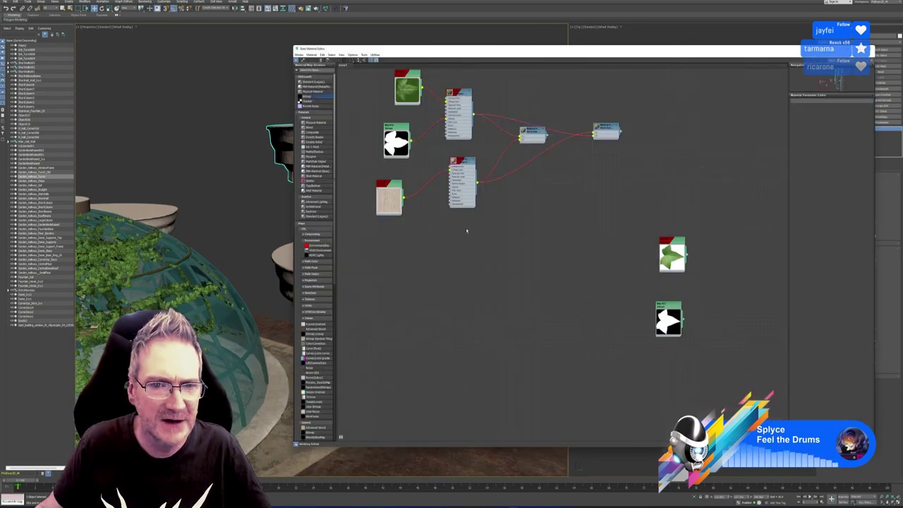
pyautogui.moveTo(580, 268); pyautogui.dragTo(690, 257, button='middle')
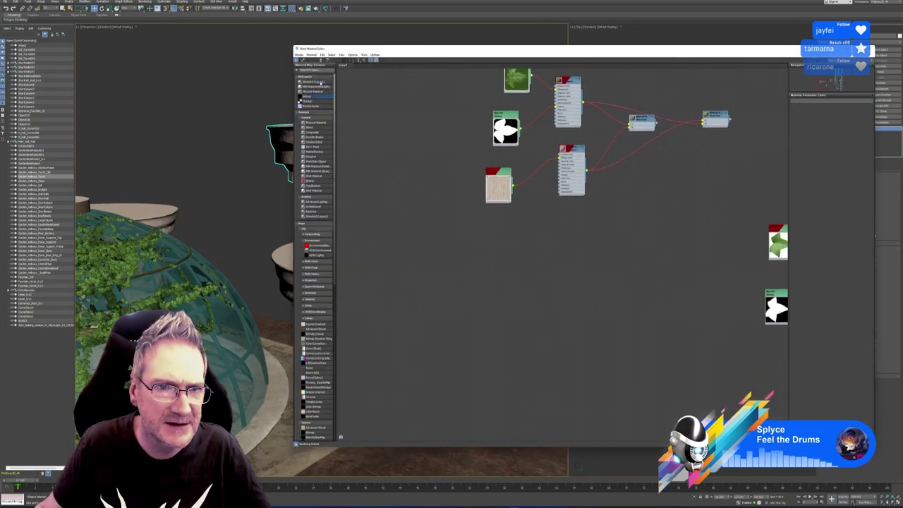
pyautogui.doubleClick(321, 82)
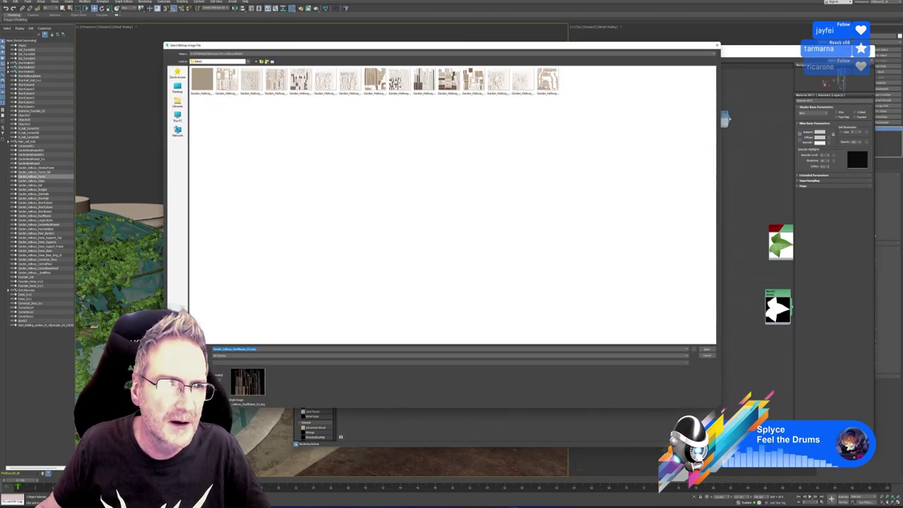
pyautogui.click(261, 61)
pyautogui.doubleClick(226, 81)
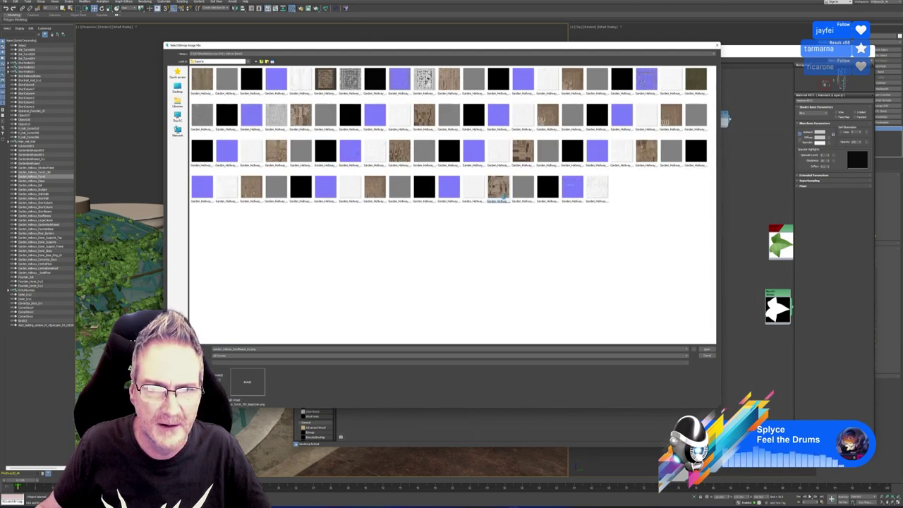
pyautogui.click(498, 187)
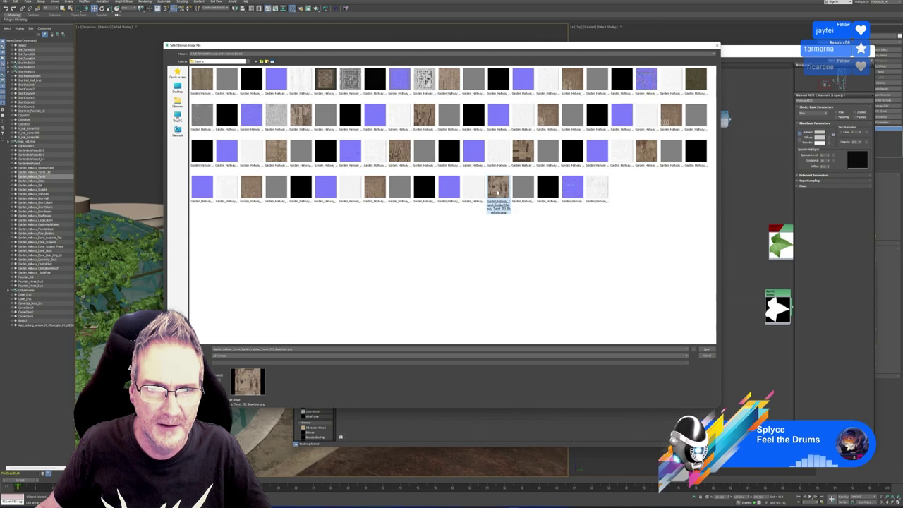
pyautogui.press('Return')
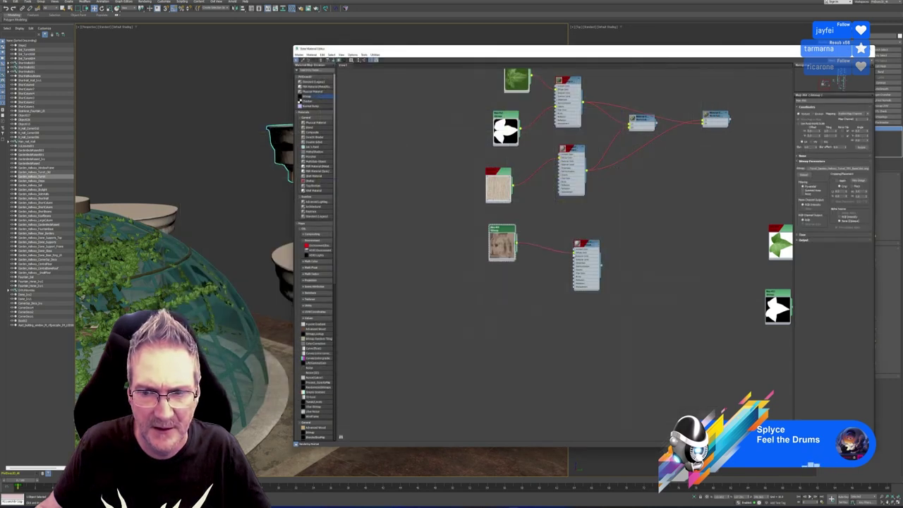
# Assign the new base-color material to the selected imported turret and close the material editor.
pyautogui.doubleClick(586, 244)
pyautogui.rightClick(587, 244)
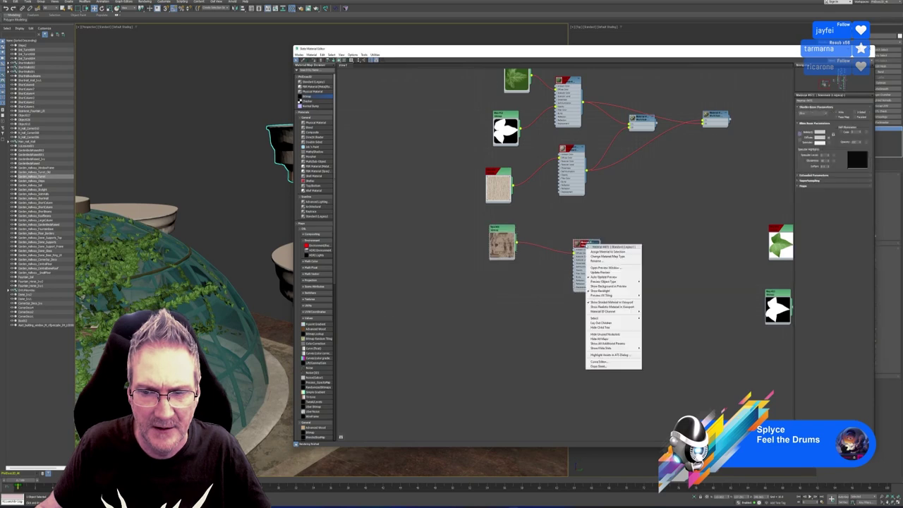
pyautogui.click(600, 252)
pyautogui.click(871, 50)
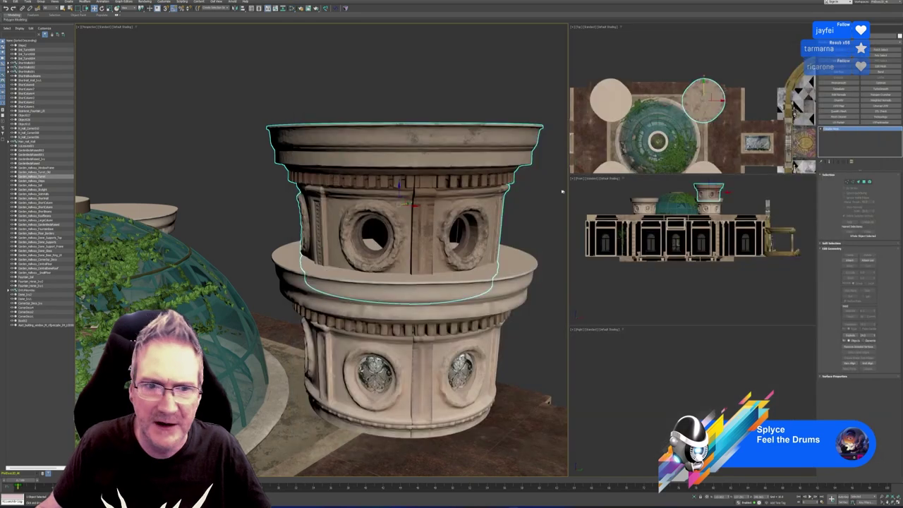
# Convert the imported upper turret from an editable mesh to an Editable Poly.
pyautogui.keyDown('alt'); pyautogui.moveTo(480, 233); pyautogui.dragTo(439, 125, button='middle'); pyautogui.keyUp('alt')
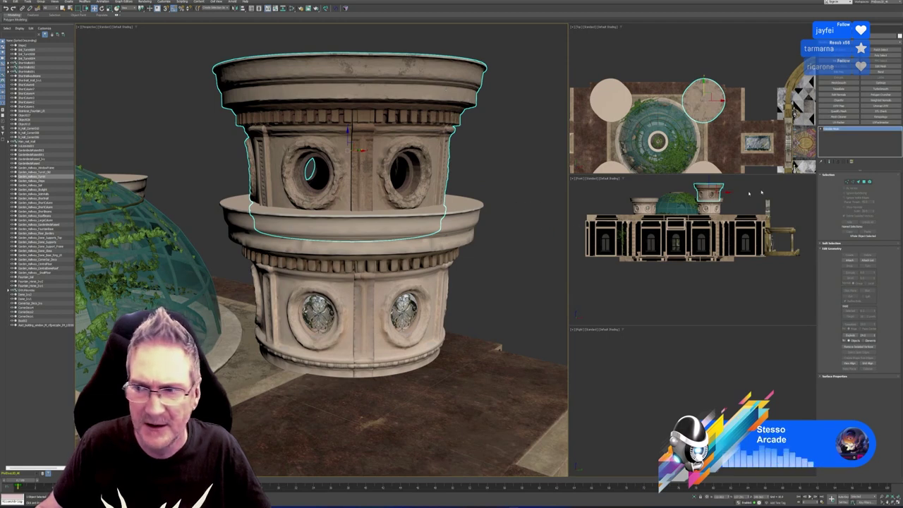
pyautogui.rightClick(839, 129)
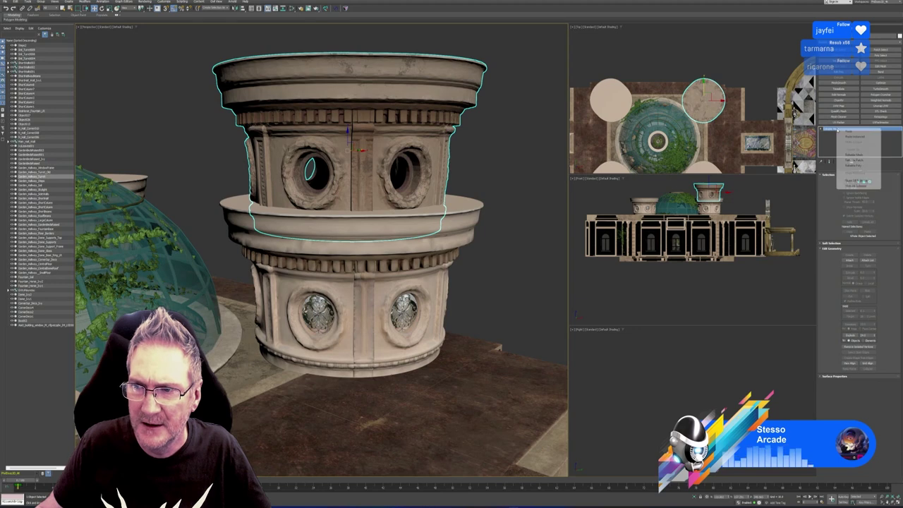
pyautogui.click(851, 166)
pyautogui.hotkey('ctrl', 'z')
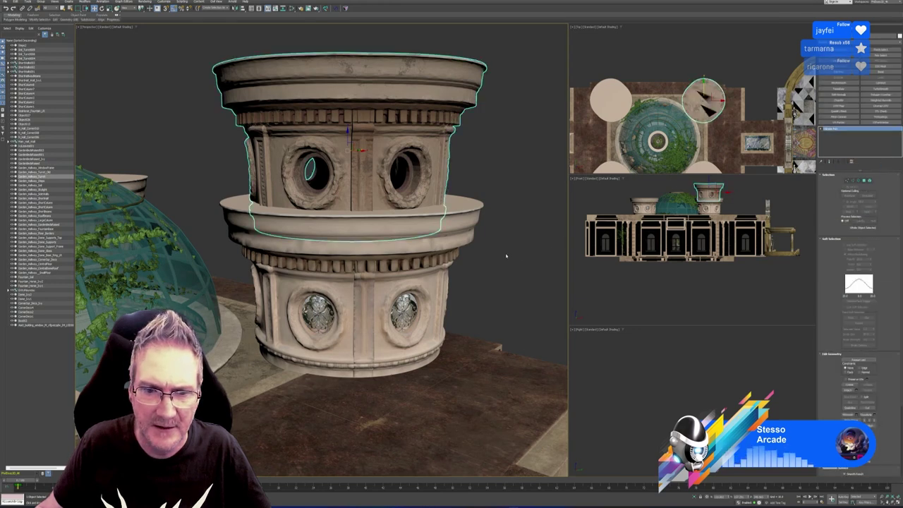
# Select all the round window pane elements of the existing lower turret and detach them as a separate object.
pyautogui.click(422, 244)
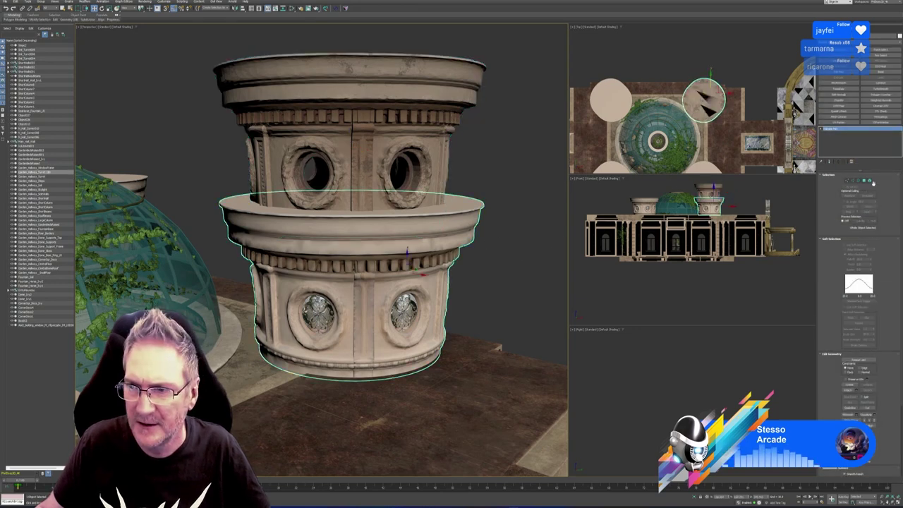
pyautogui.press('5')
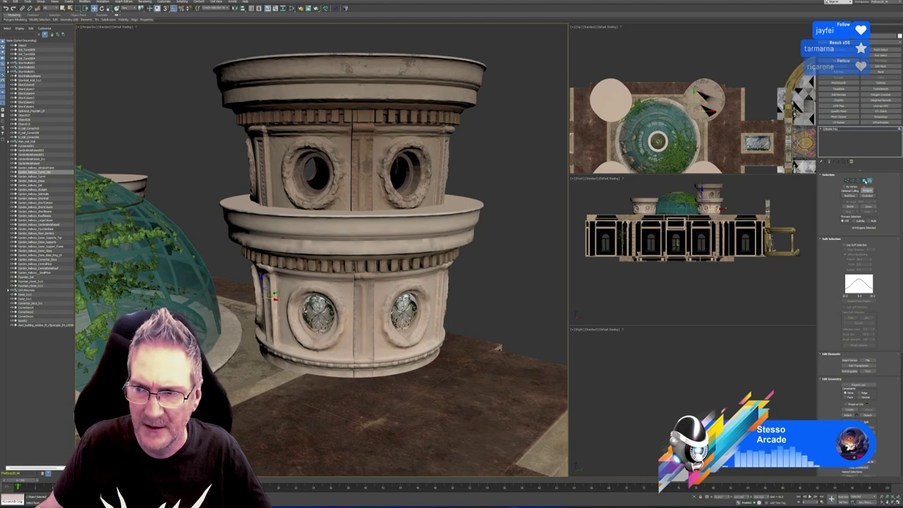
pyautogui.click(404, 316)
pyautogui.keyDown('ctrl'); pyautogui.click(319, 318); pyautogui.keyUp('ctrl')
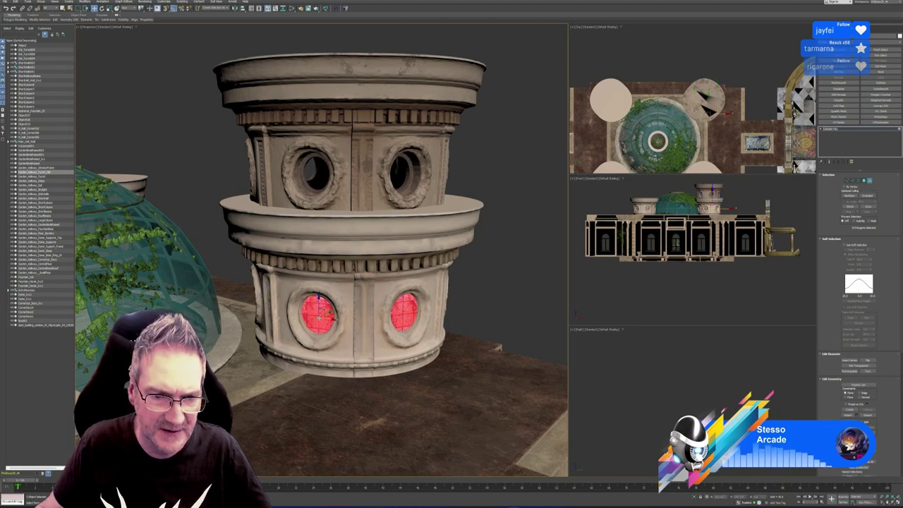
pyautogui.keyDown('alt'); pyautogui.moveTo(473, 424); pyautogui.dragTo(441, 445, button='middle'); pyautogui.keyUp('alt')
pyautogui.keyDown('ctrl'); pyautogui.click(474, 327); pyautogui.keyUp('ctrl')
pyautogui.scroll(-3, 473, 423)
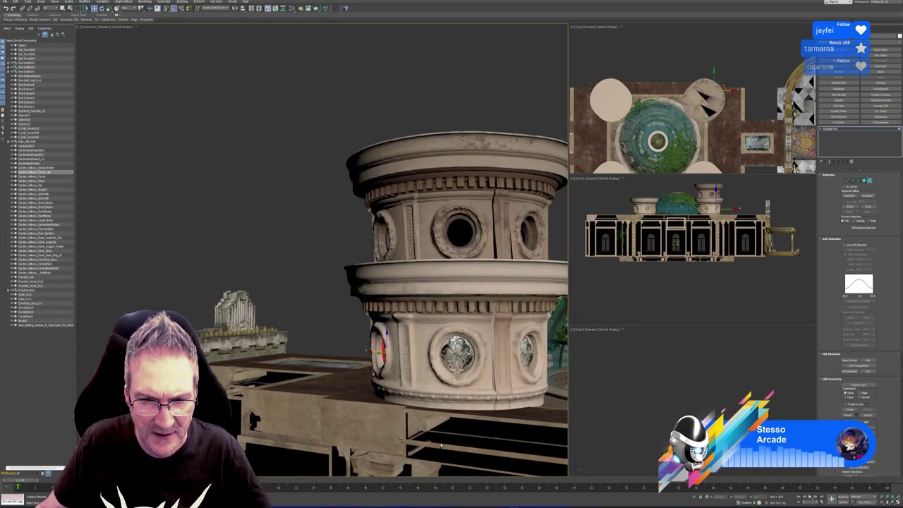
pyautogui.keyDown('ctrl'); pyautogui.click(457, 354); pyautogui.keyUp('ctrl')
pyautogui.keyDown('ctrl'); pyautogui.click(527, 352); pyautogui.keyUp('ctrl')
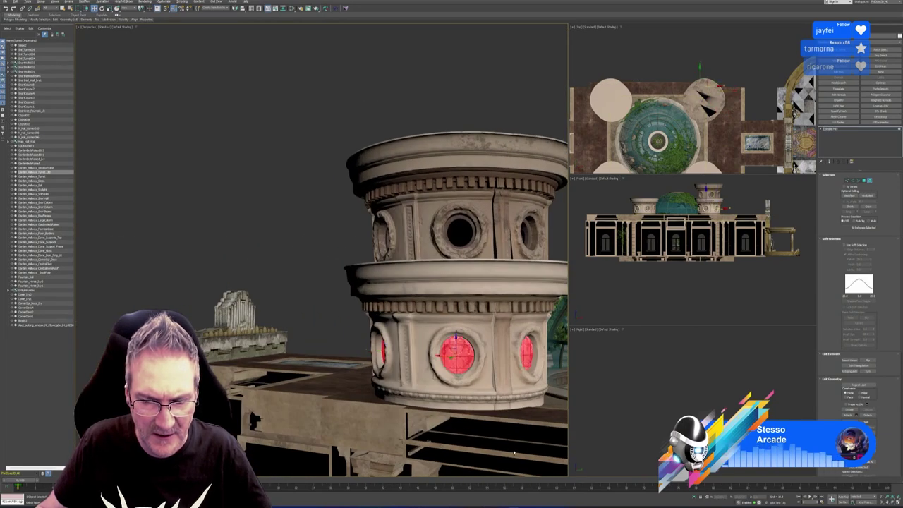
pyautogui.keyDown('alt'); pyautogui.moveTo(514, 452); pyautogui.dragTo(438, 466, button='middle'); pyautogui.keyUp('alt')
pyautogui.keyDown('ctrl'); pyautogui.click(380, 387); pyautogui.keyUp('ctrl')
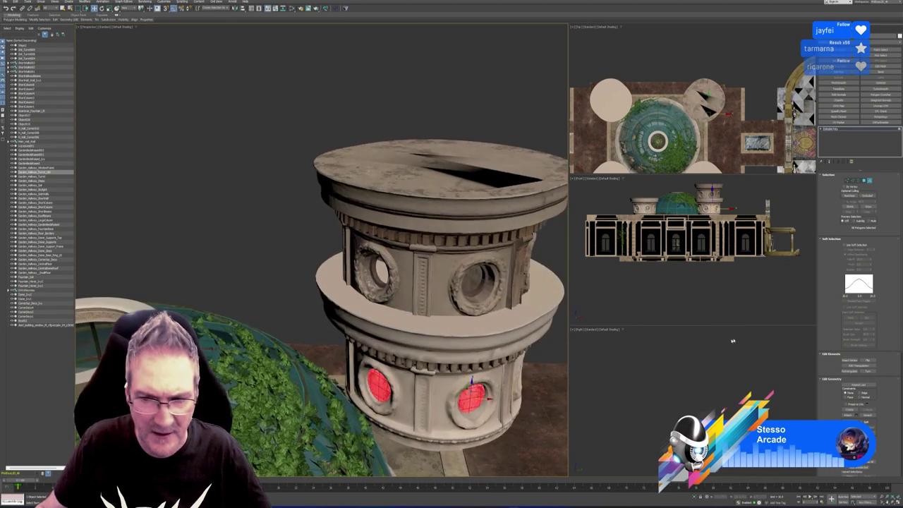
pyautogui.click(867, 416)
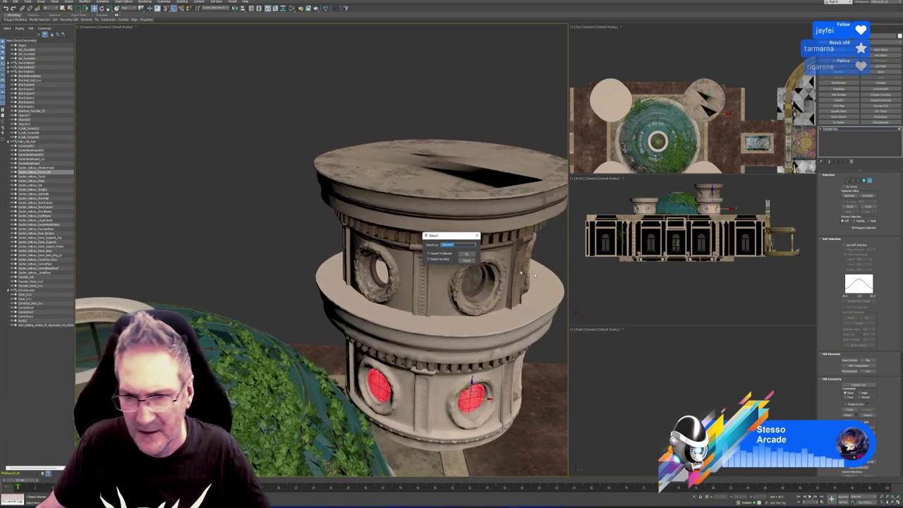
pyautogui.click(462, 254)
pyautogui.keyDown('alt'); pyautogui.moveTo(413, 138); pyautogui.dragTo(482, 155, button='middle'); pyautogui.keyUp('alt')
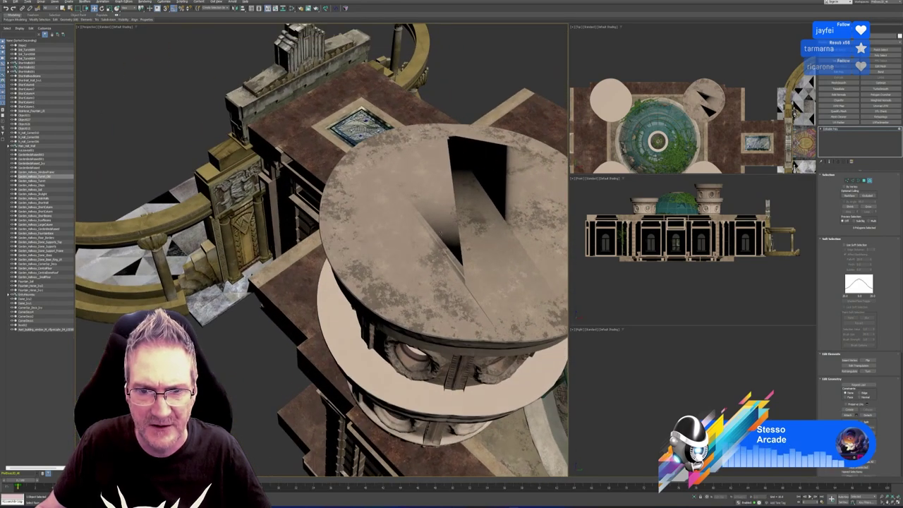
pyautogui.scroll(-3, 488, 203)
pyautogui.keyDown('alt'); pyautogui.moveTo(488, 203); pyautogui.dragTo(462, 105, button='middle'); pyautogui.keyUp('alt')
pyautogui.scroll(2, 495, 146)
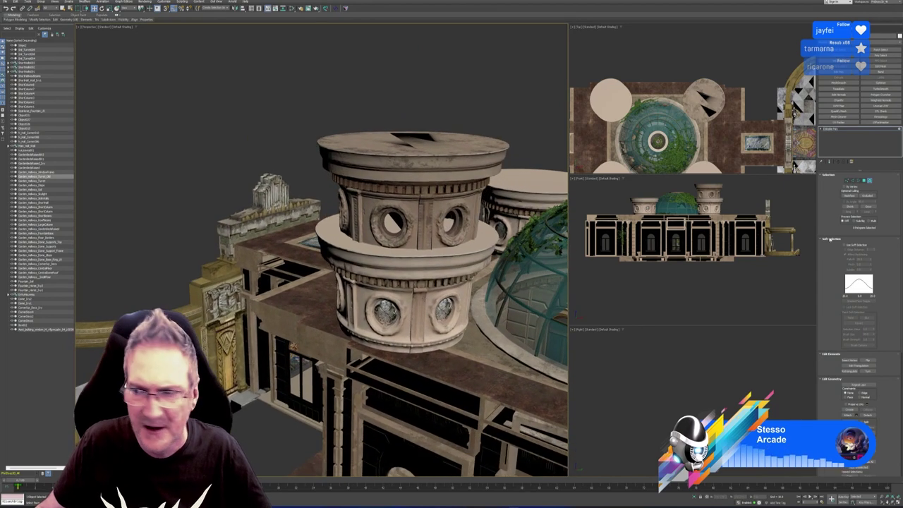
pyautogui.click(870, 182)
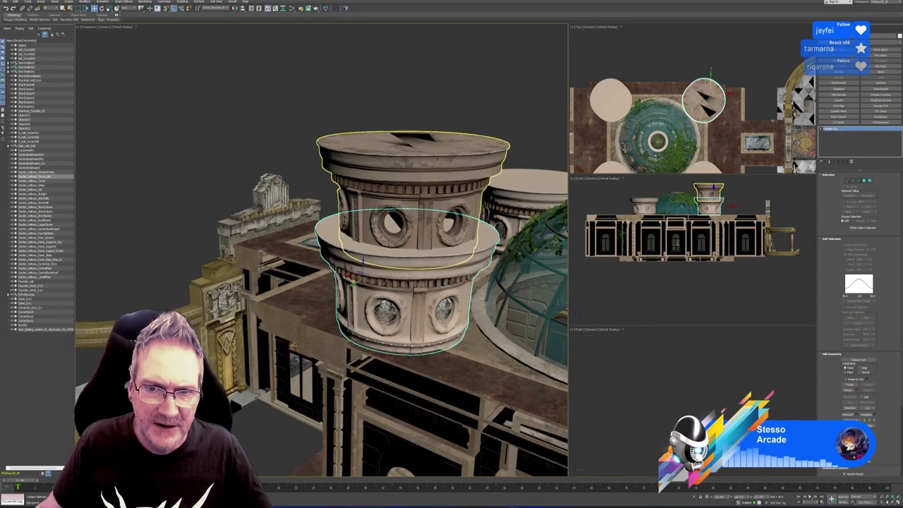
# Apply an Unwrap UVW modifier to the imported upper turret and inspect its UV layout in the UV editor.
pyautogui.click(475, 169)
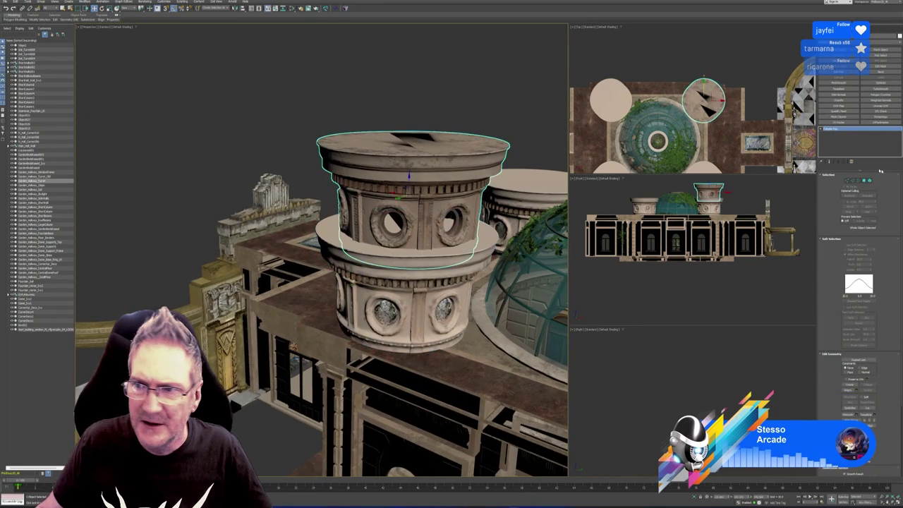
pyautogui.click(882, 106)
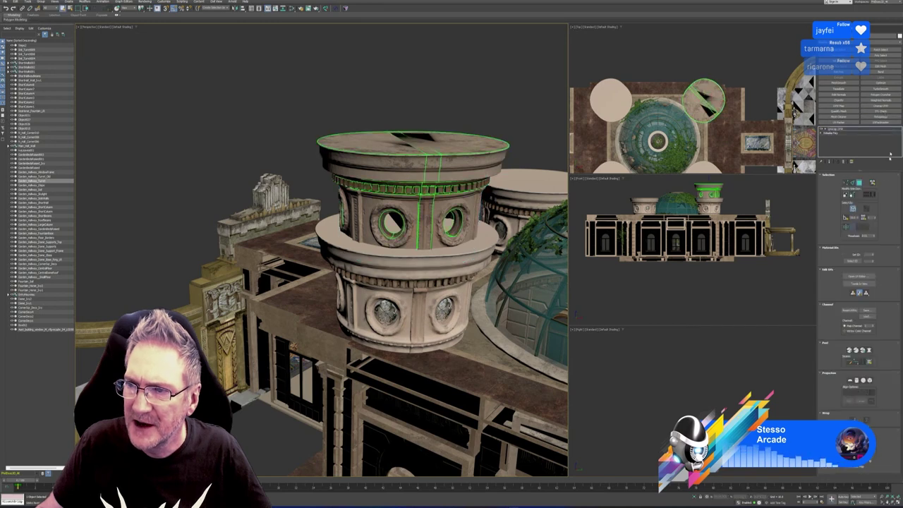
pyautogui.click(857, 276)
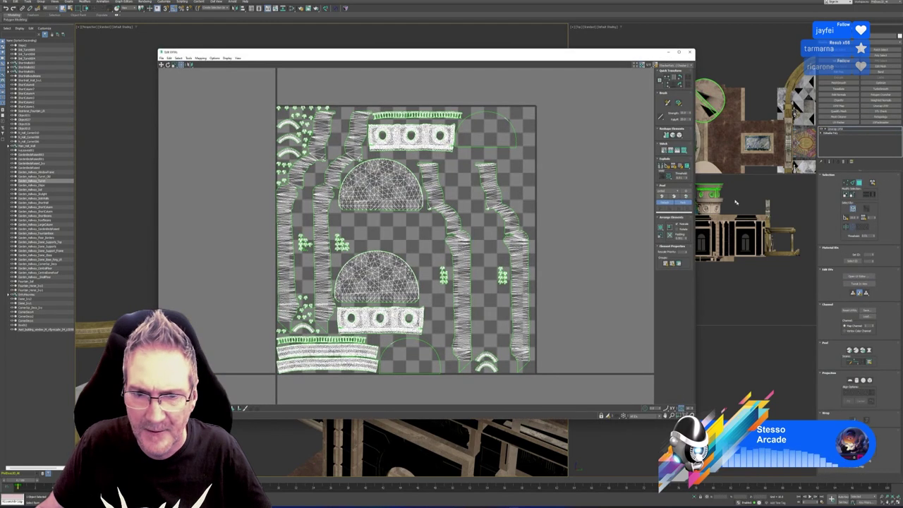
pyautogui.click(690, 53)
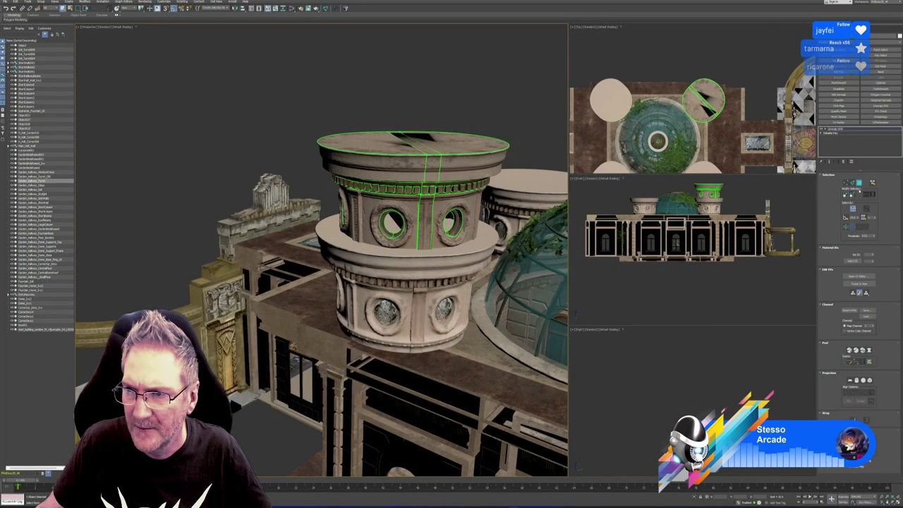
# Copy the Unwrap UVW modifier onto the existing lower turret and inspect its UV layout for comparison.
pyautogui.click(851, 162)
pyautogui.rightClick(836, 130)
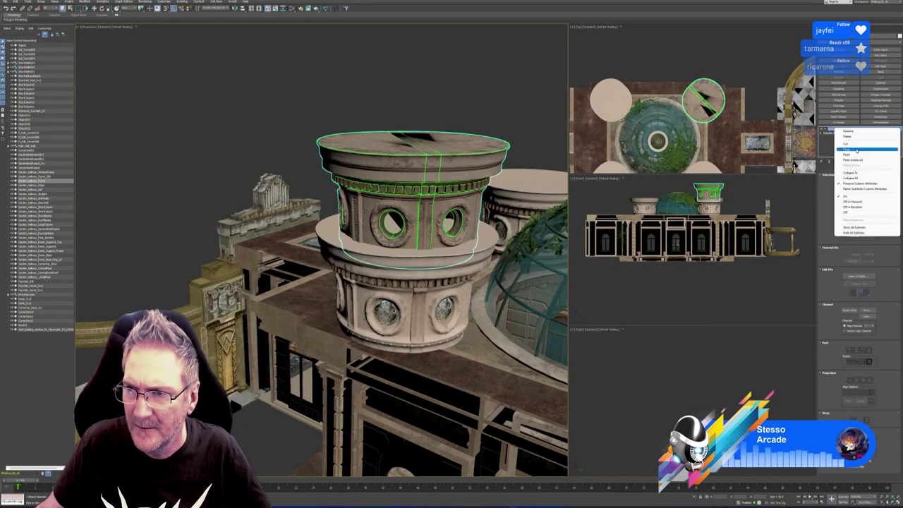
pyautogui.click(851, 149)
pyautogui.click(435, 290)
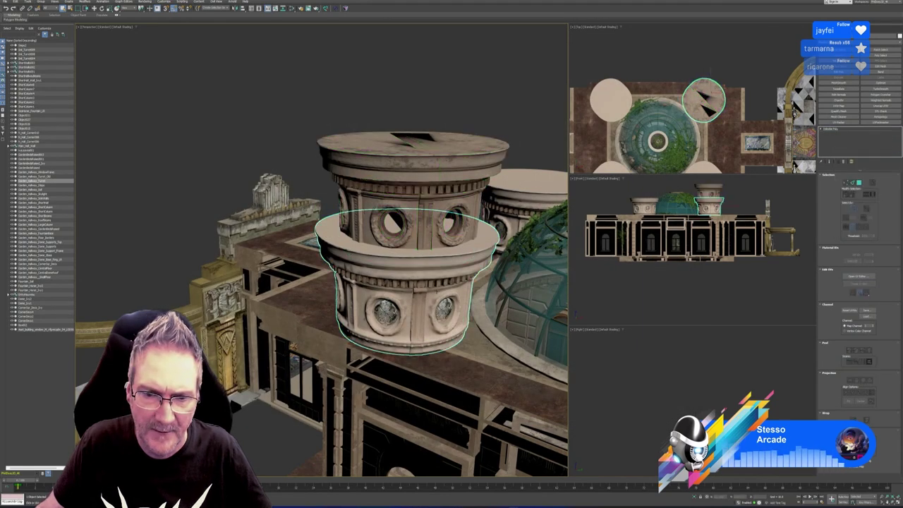
pyautogui.rightClick(844, 130)
pyautogui.click(854, 151)
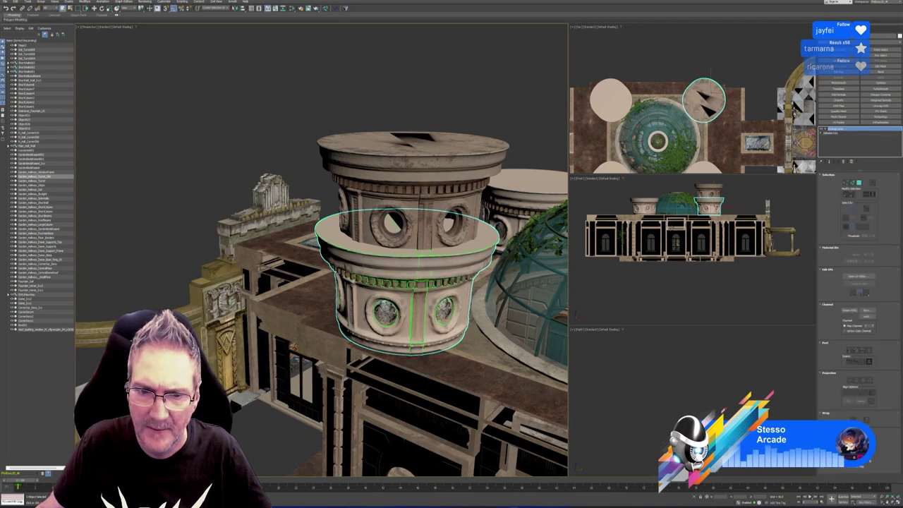
pyautogui.click(860, 276)
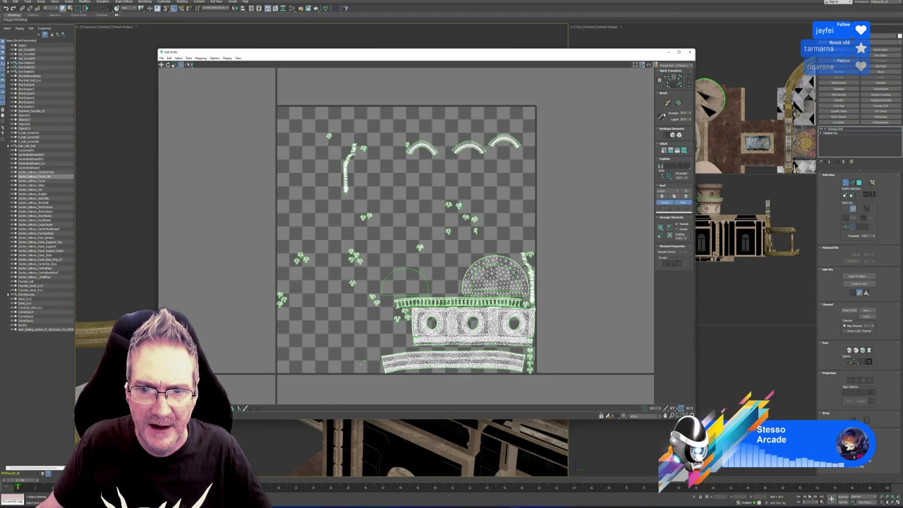
pyautogui.click(690, 52)
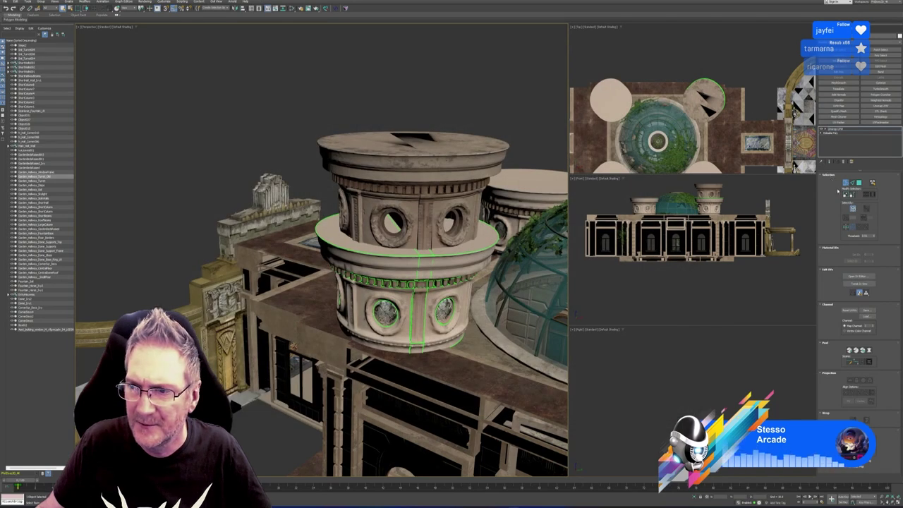
pyautogui.click(846, 183)
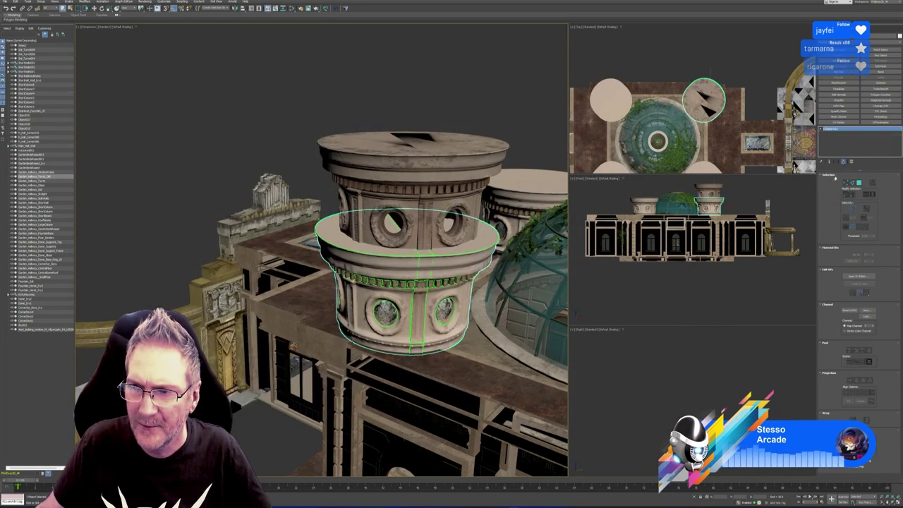
# Reset the imported upper turret's transform with Reset XForm and collapse its modifier stack.
pyautogui.keyDown('alt'); pyautogui.moveTo(412, 351); pyautogui.dragTo(409, 323, button='middle'); pyautogui.keyUp('alt')
pyautogui.click(442, 189)
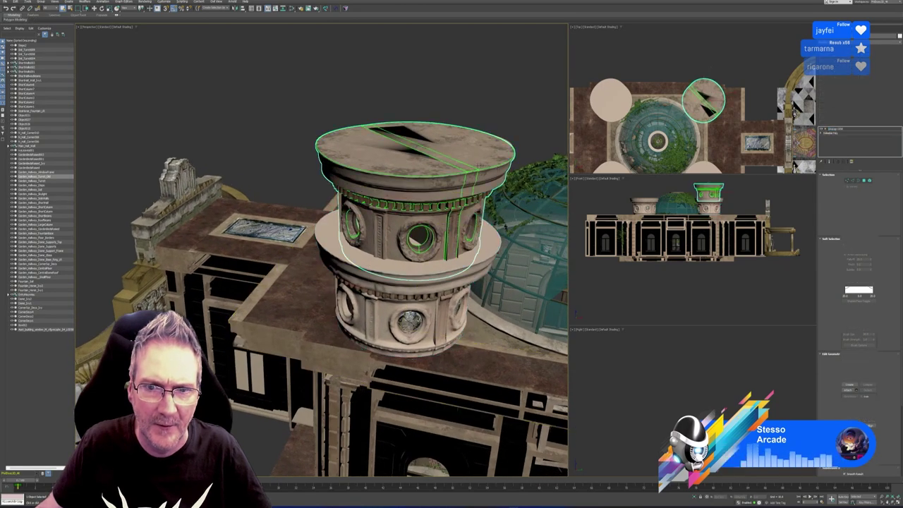
pyautogui.keyDown('alt'); pyautogui.moveTo(436, 302); pyautogui.dragTo(308, 285, button='middle'); pyautogui.keyUp('alt')
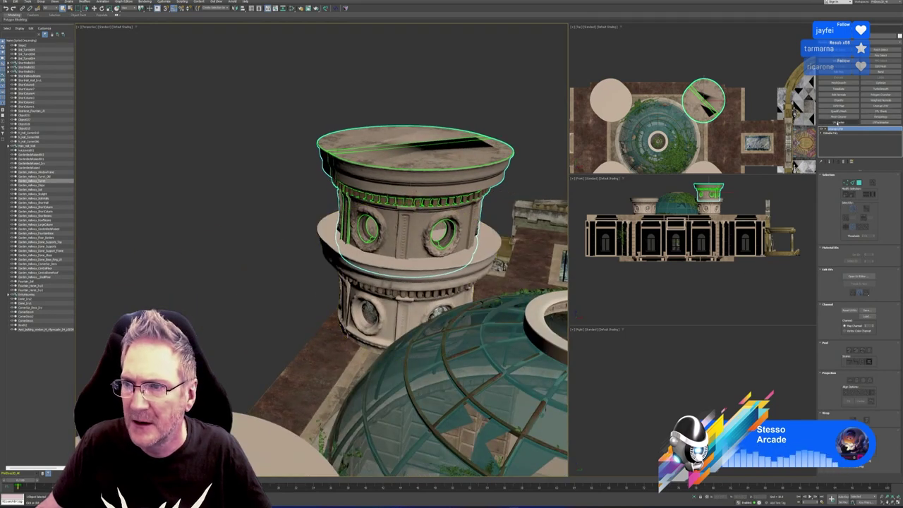
pyautogui.click(865, 30)
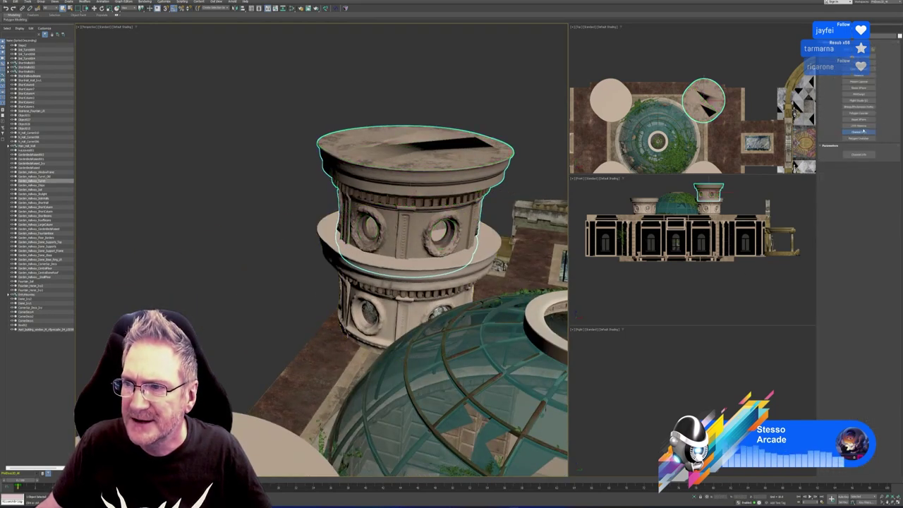
pyautogui.click(860, 120)
pyautogui.click(860, 154)
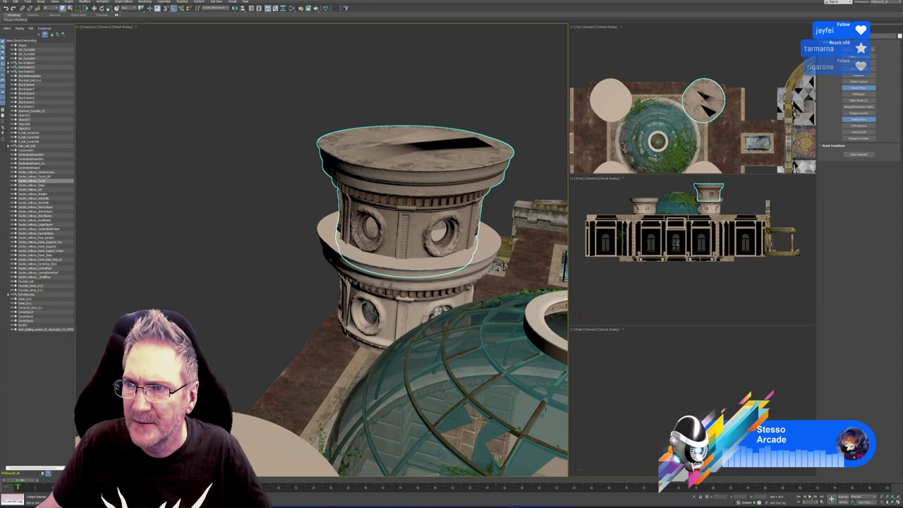
pyautogui.click(831, 29)
pyautogui.rightClick(833, 131)
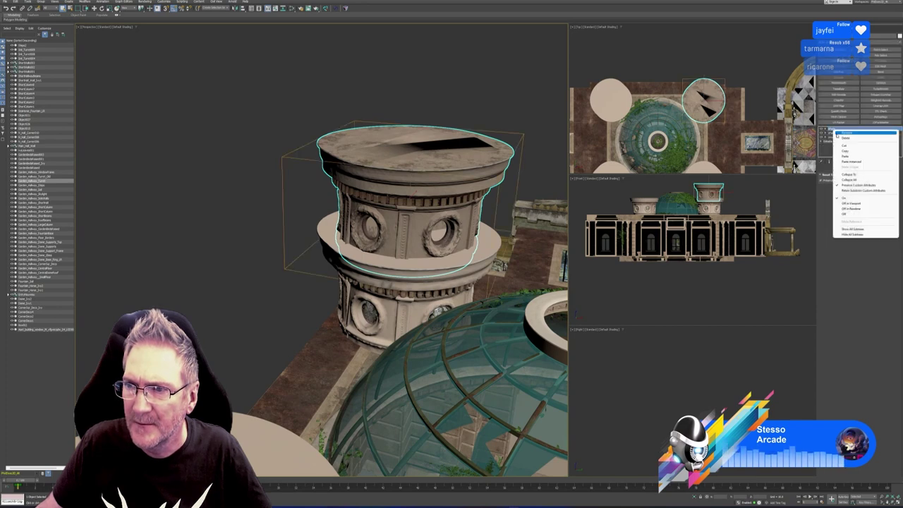
pyautogui.click(850, 181)
pyautogui.click(471, 267)
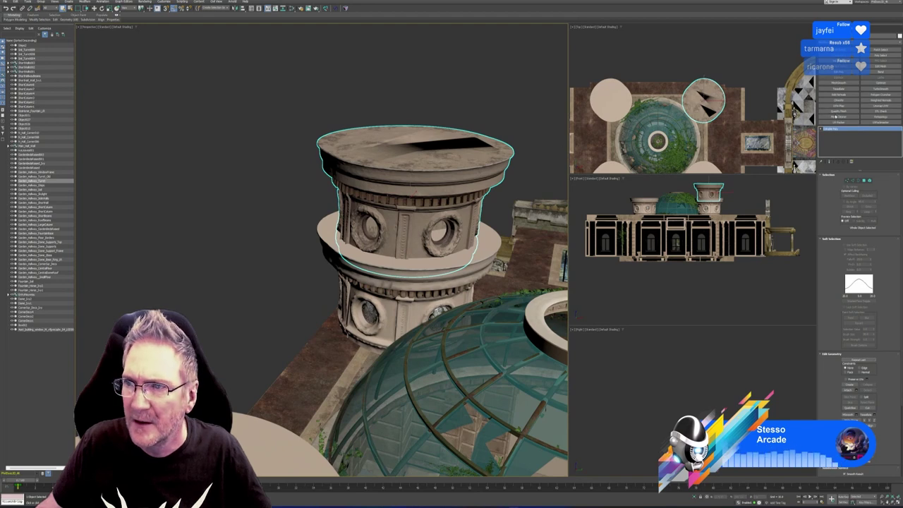
# Apply Edit Normals to the imported upper turret, reset all of its normals and collapse the modifier stack.
pyautogui.click(839, 94)
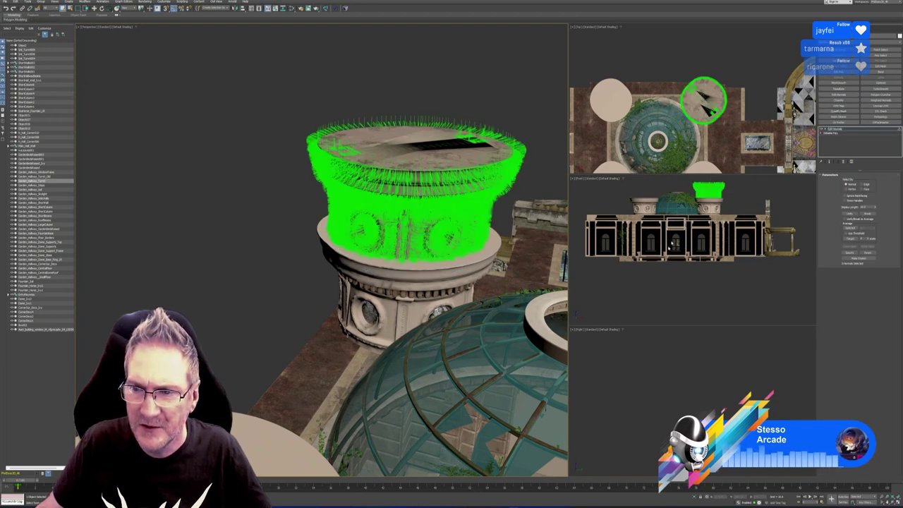
pyautogui.moveTo(672, 243); pyautogui.dragTo(672, 277, button='middle')
pyautogui.moveTo(665, 196); pyautogui.dragTo(766, 247)
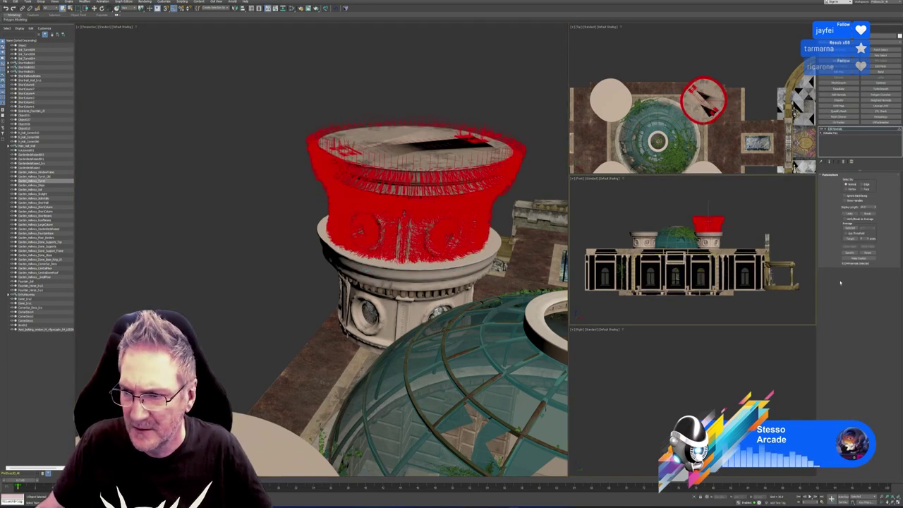
pyautogui.click(868, 253)
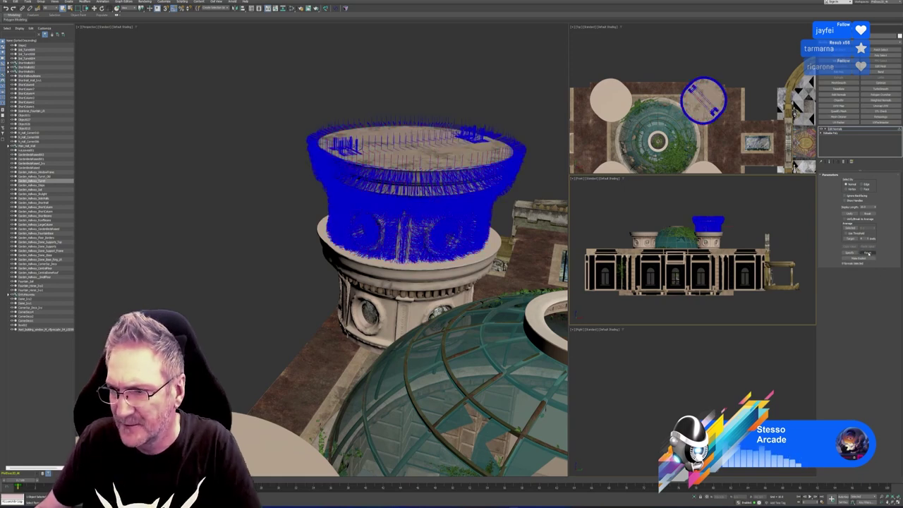
pyautogui.rightClick(839, 129)
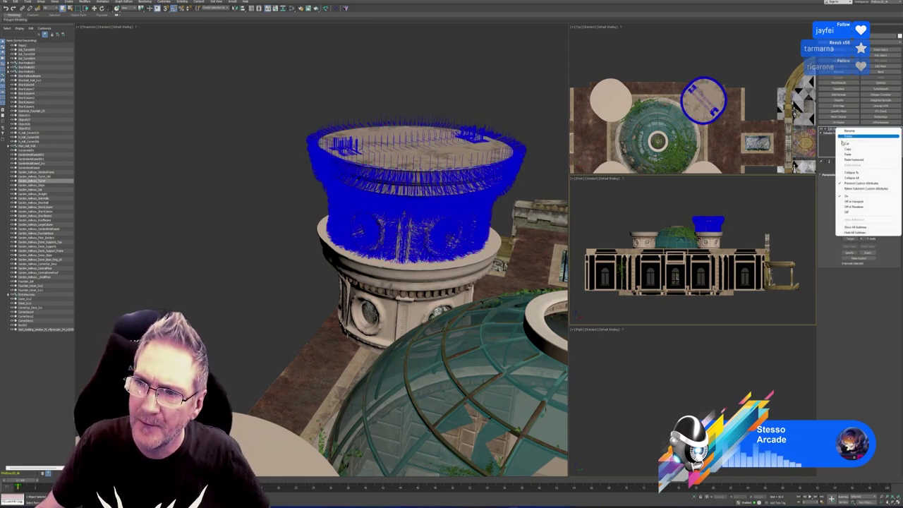
pyautogui.click(852, 178)
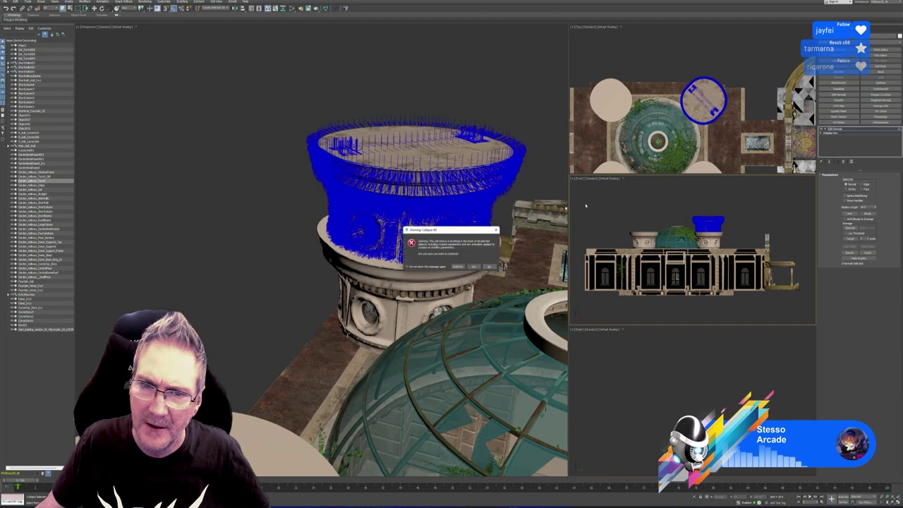
pyautogui.click(476, 267)
pyautogui.keyDown('alt'); pyautogui.moveTo(488, 347); pyautogui.dragTo(515, 303, button='middle'); pyautogui.keyUp('alt')
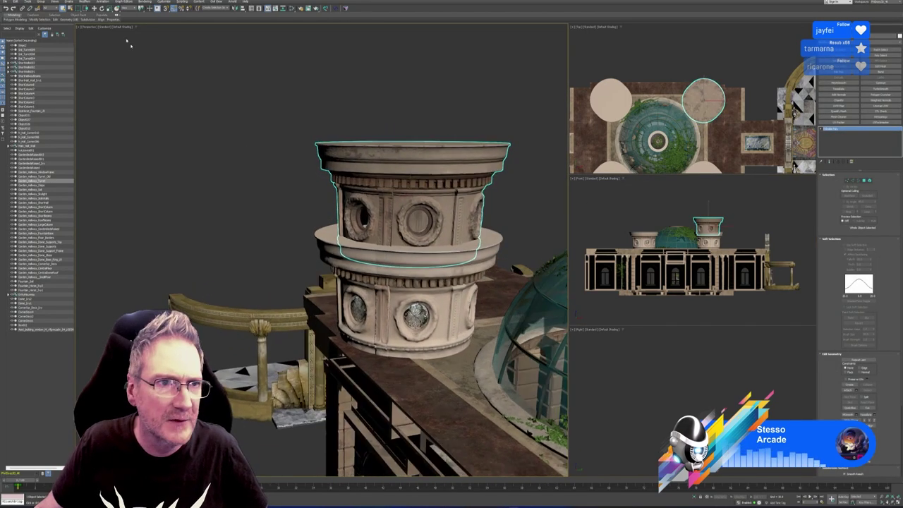
# Move the imported turret straight down onto the old turret and nudge it slightly along X to line them up.
pyautogui.press('w')
pyautogui.moveTo(408, 180); pyautogui.dragTo(416, 204, button='middle')
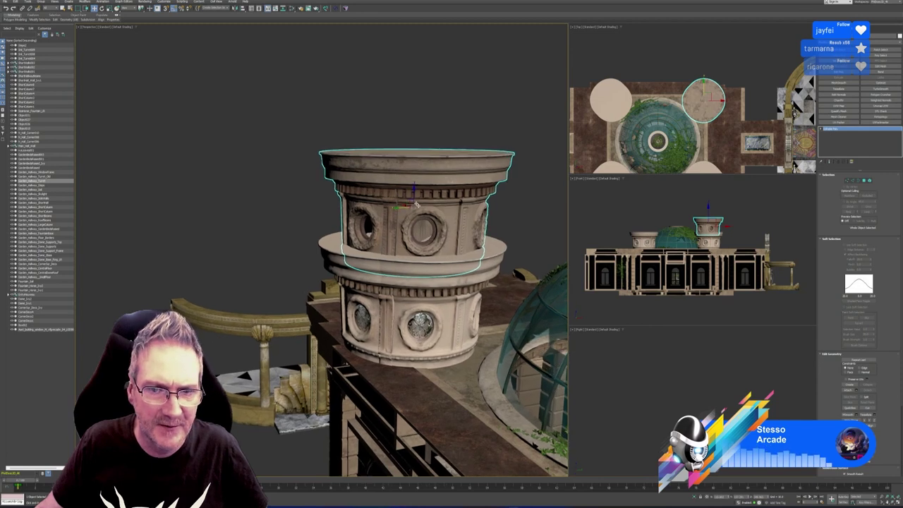
pyautogui.keyDown('shift'); pyautogui.moveTo(413, 194); pyautogui.dragTo(400, 283); pyautogui.keyUp('shift')
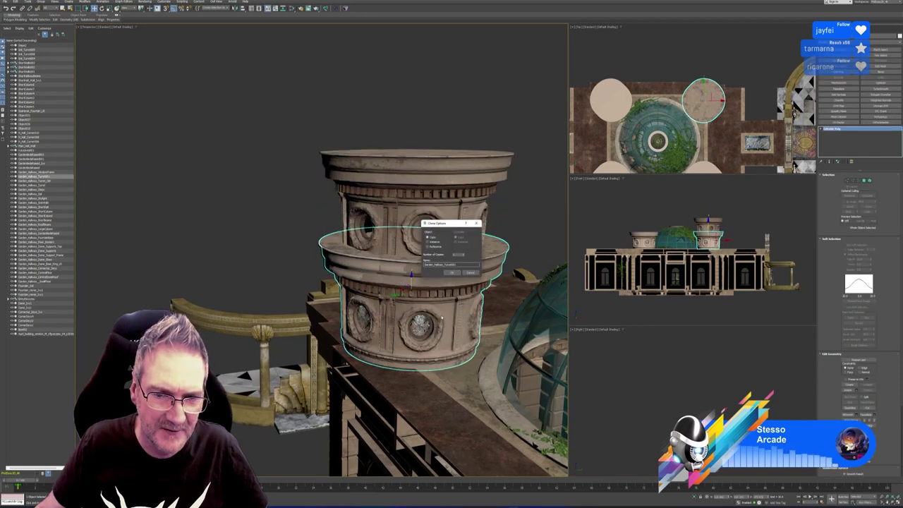
pyautogui.click(470, 274)
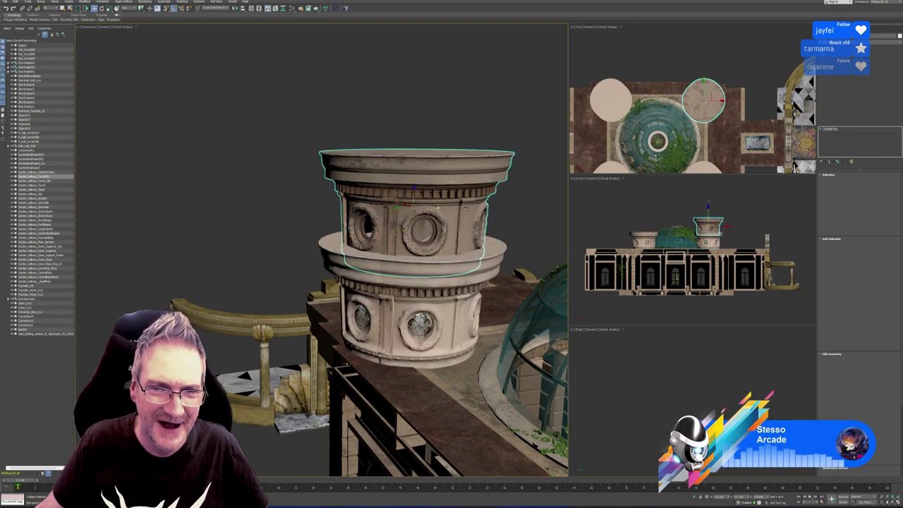
pyautogui.moveTo(415, 194); pyautogui.dragTo(404, 282)
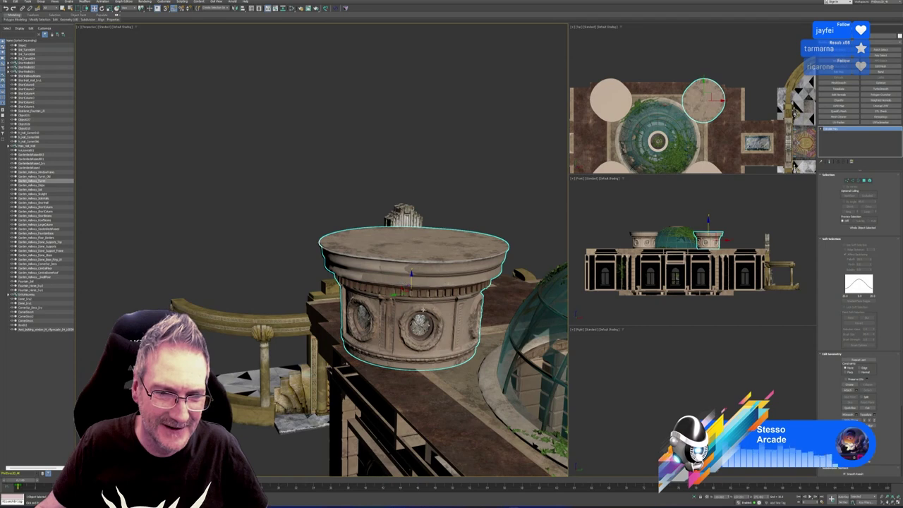
pyautogui.keyDown('alt'); pyautogui.moveTo(398, 326); pyautogui.dragTo(419, 345, button='middle'); pyautogui.keyUp('alt')
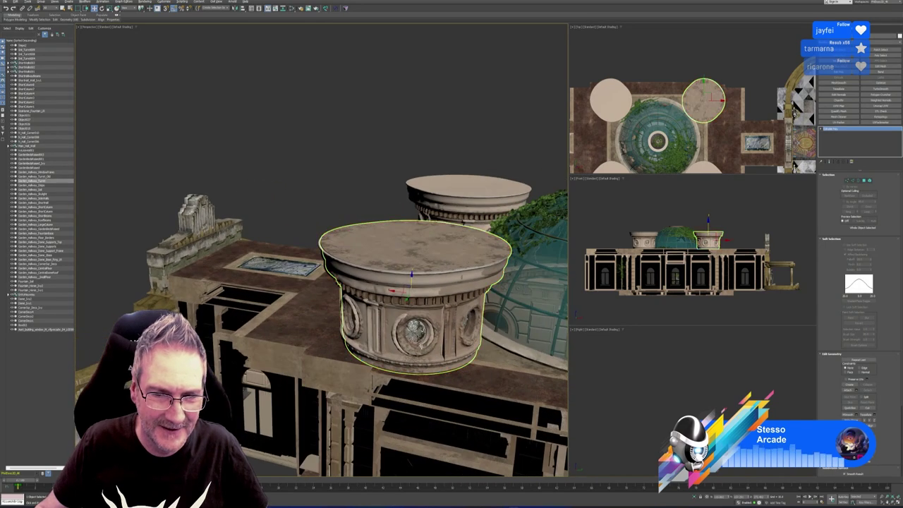
pyautogui.moveTo(396, 292); pyautogui.dragTo(393, 291)
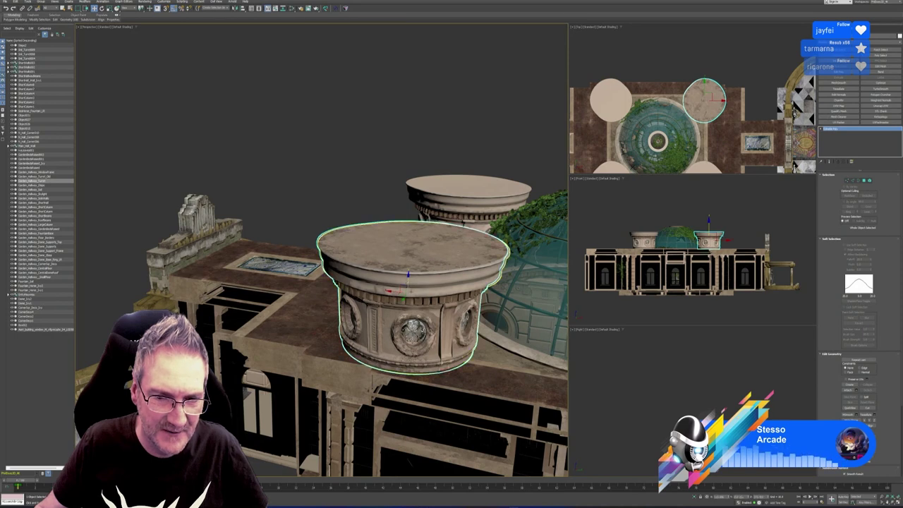
# Delete the old turret and attach the window glass to the new turret, matching material IDs to material.
pyautogui.keyDown('alt'); pyautogui.moveTo(408, 282); pyautogui.dragTo(468, 373, button='middle'); pyautogui.keyUp('alt')
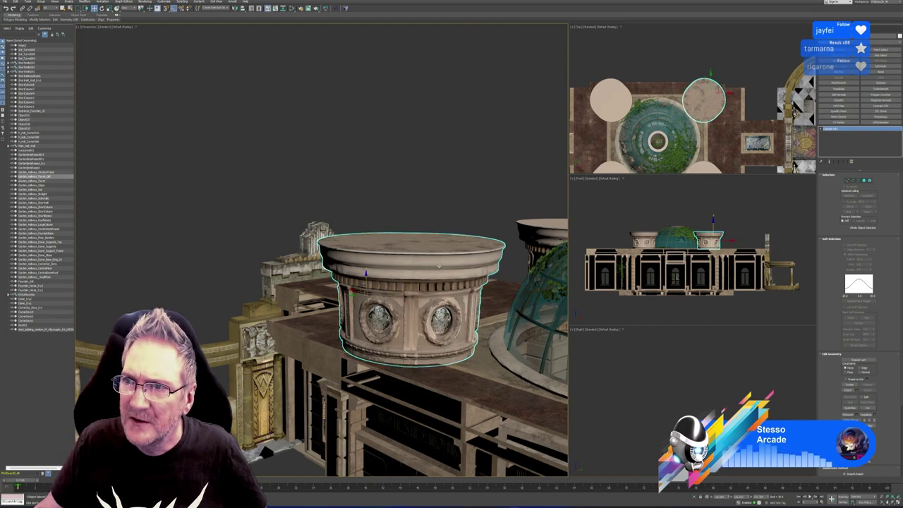
pyautogui.click(451, 169)
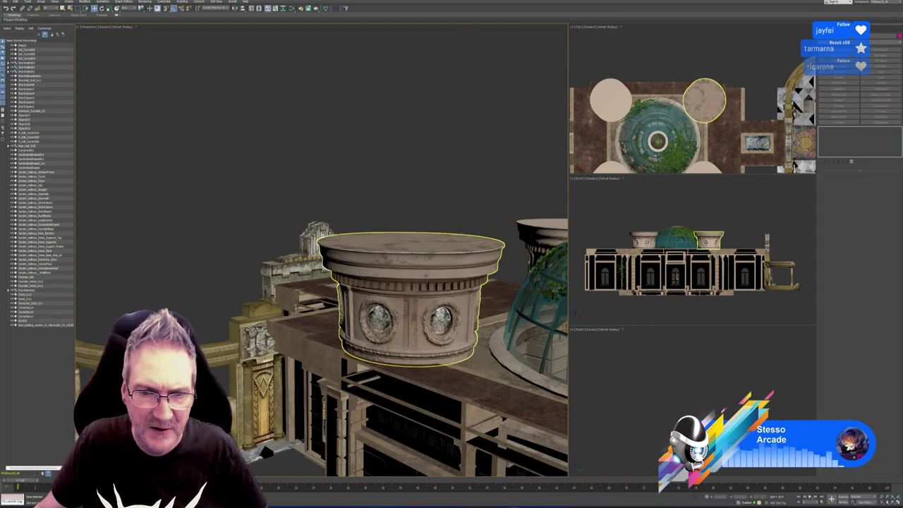
pyautogui.click(426, 271)
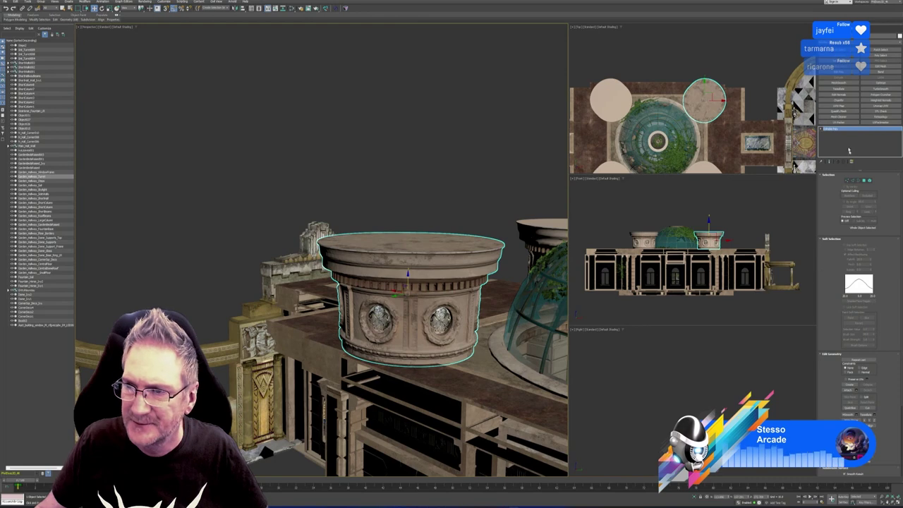
pyautogui.click(847, 391)
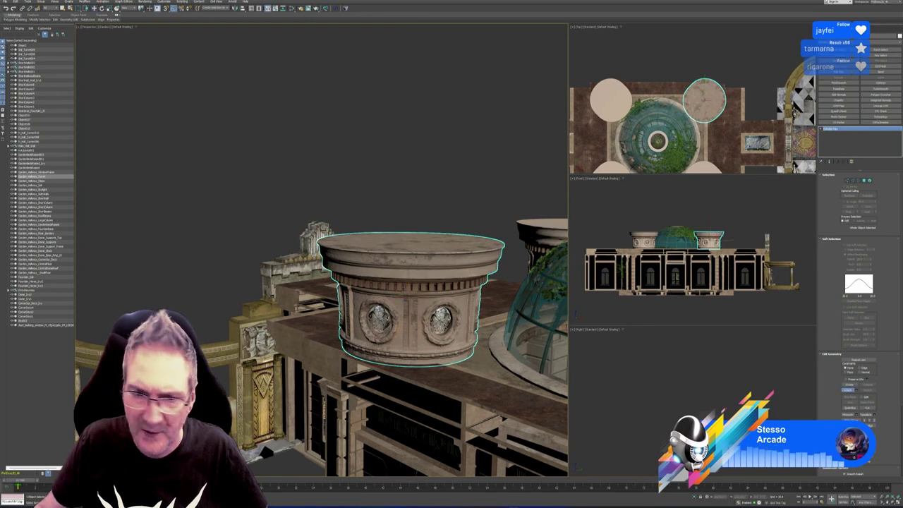
pyautogui.click(459, 332)
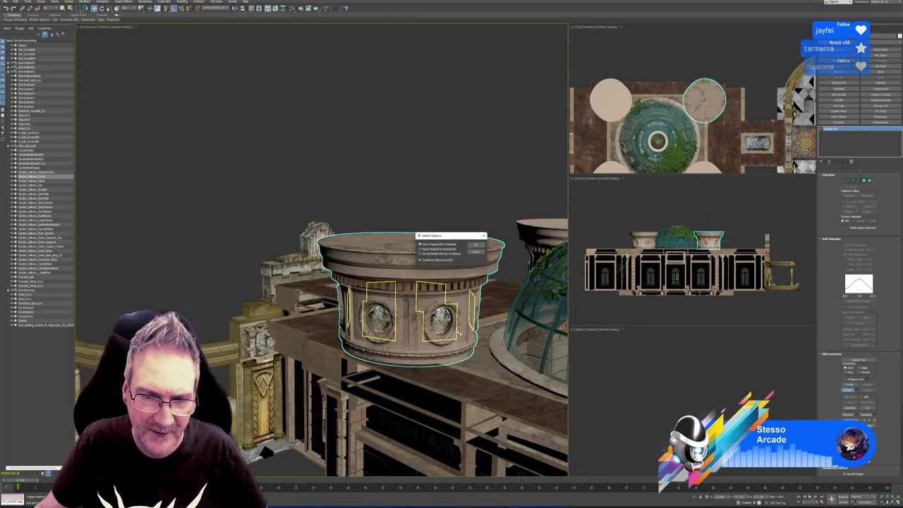
pyautogui.click(477, 246)
# Examine the hallway interior, viewing the turret through the glass dome, the surrounding walls and the ivy-covered fountain.
pyautogui.scroll(-4, 474, 337)
pyautogui.keyDown('alt'); pyautogui.moveTo(474, 337); pyautogui.dragTo(448, 271, button='middle'); pyautogui.keyUp('alt')
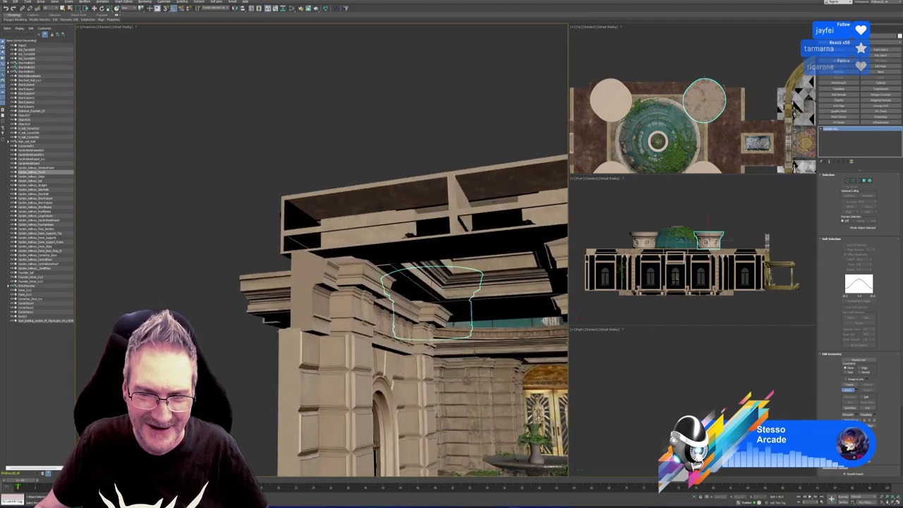
pyautogui.moveTo(474, 359); pyautogui.dragTo(469, 283, button='middle')
pyautogui.scroll(3, 469, 293)
pyautogui.scroll(2, 459, 384)
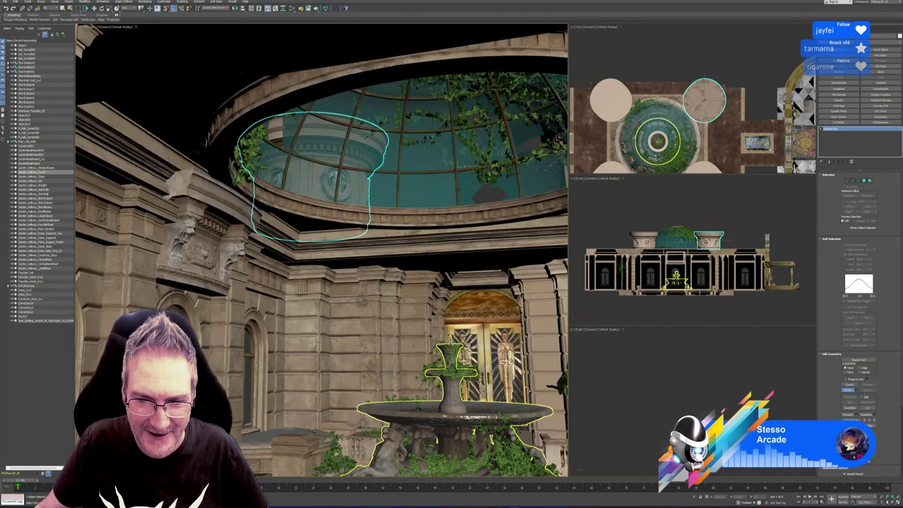
pyautogui.moveTo(455, 375)
pyautogui.keyDown('alt'); pyautogui.mouseDown(button='middle')
pyautogui.moveTo(430, 368)
pyautogui.moveTo(441, 380)
pyautogui.mouseUp(button='middle'); pyautogui.keyUp('alt')
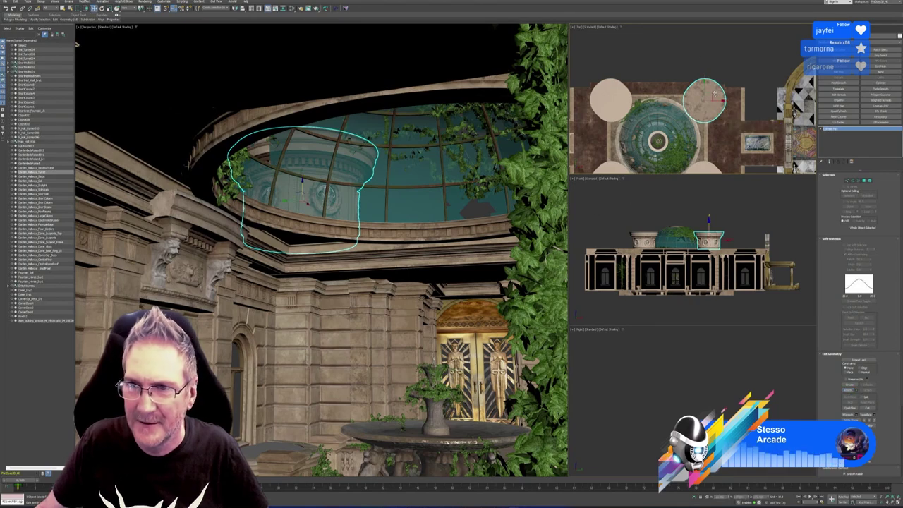
pyautogui.click(608, 193)
pyautogui.keyDown('alt'); pyautogui.moveTo(424, 310); pyautogui.dragTo(443, 324, button='middle'); pyautogui.keyUp('alt')
pyautogui.keyDown('alt'); pyautogui.moveTo(88, 59); pyautogui.dragTo(90, 64, button='middle'); pyautogui.keyUp('alt')
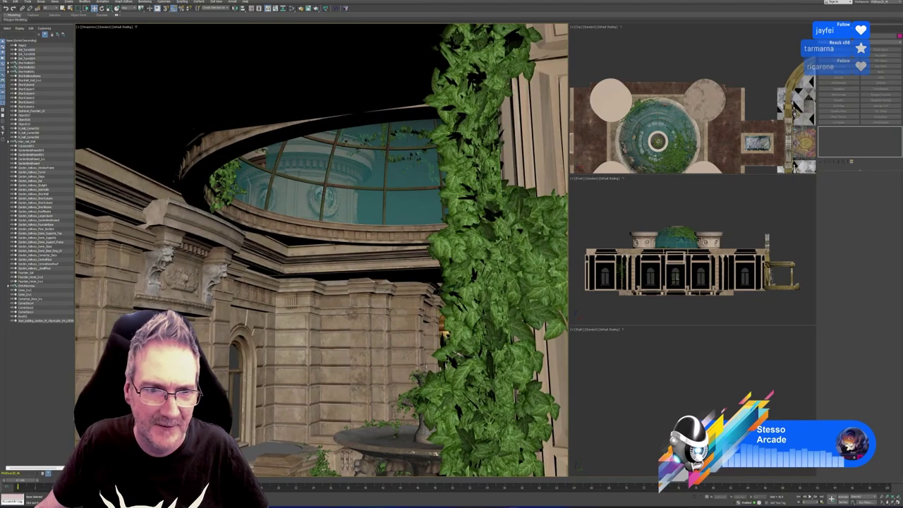
pyautogui.moveTo(329, 258); pyautogui.dragTo(343, 213, button='middle')
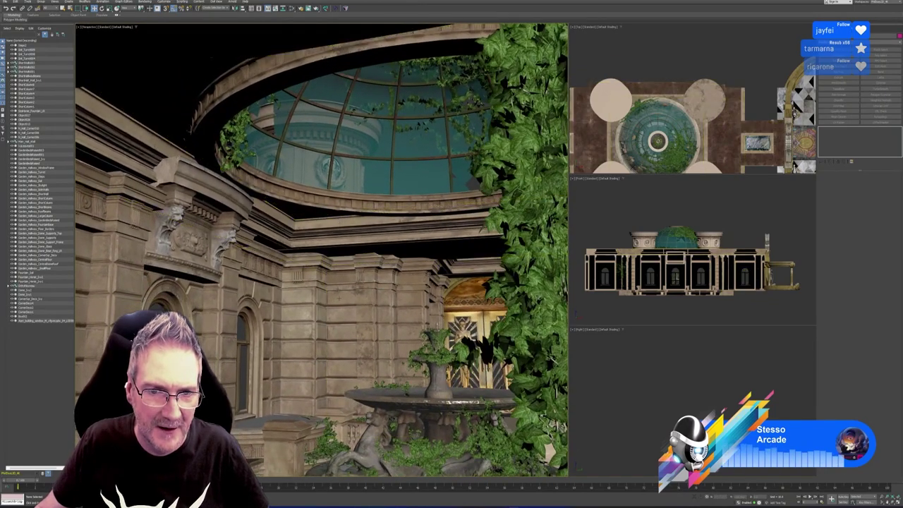
pyautogui.click(395, 399)
pyautogui.keyDown('alt'); pyautogui.moveTo(384, 384); pyautogui.dragTo(330, 316, button='middle'); pyautogui.keyUp('alt')
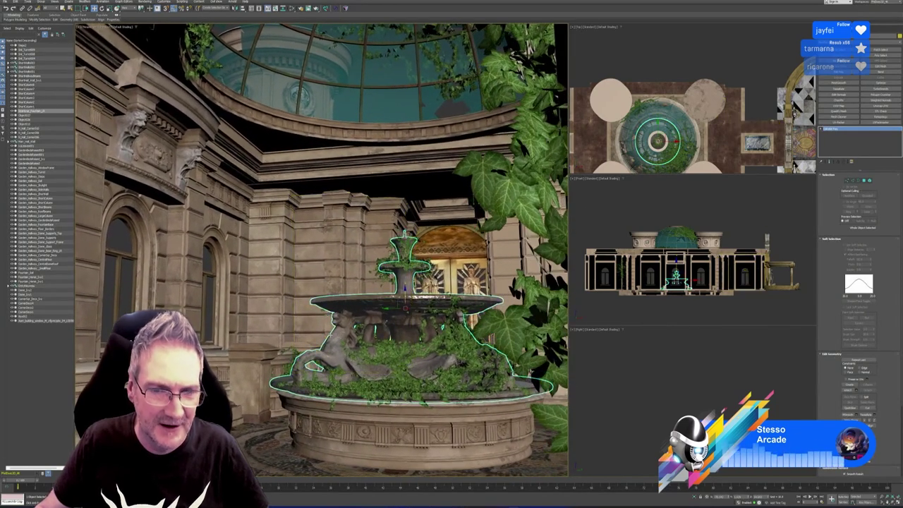
pyautogui.click(697, 48)
pyautogui.scroll(-3, 696, 73)
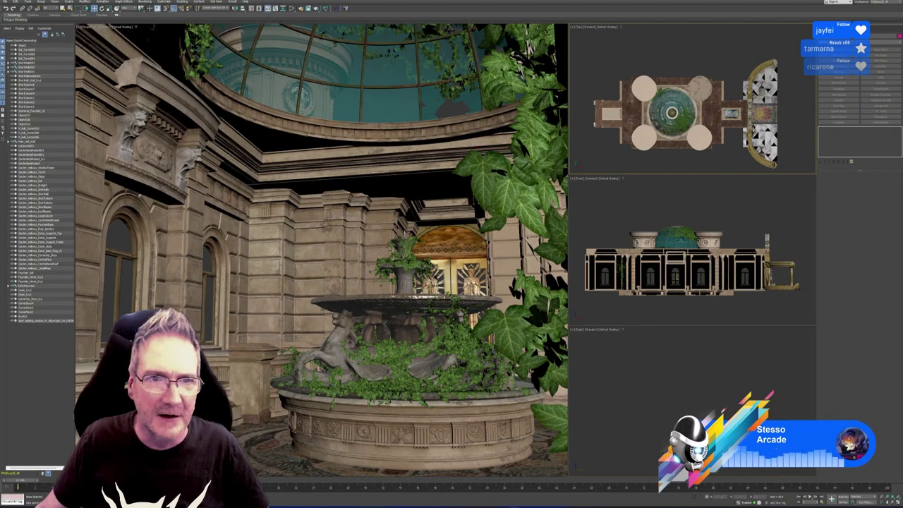
# Save the hallway scene with Save As in the Nouveau Entry Hallway folder.
pyautogui.click(5, 3)
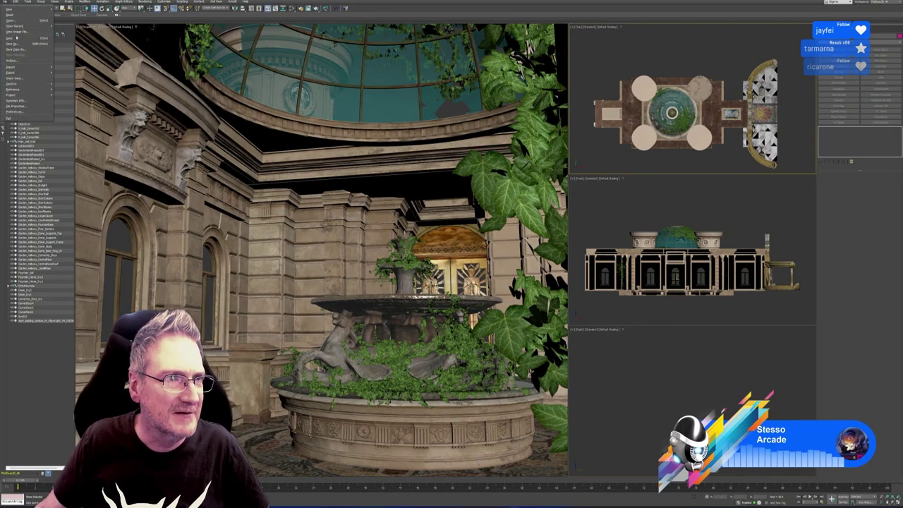
pyautogui.click(13, 44)
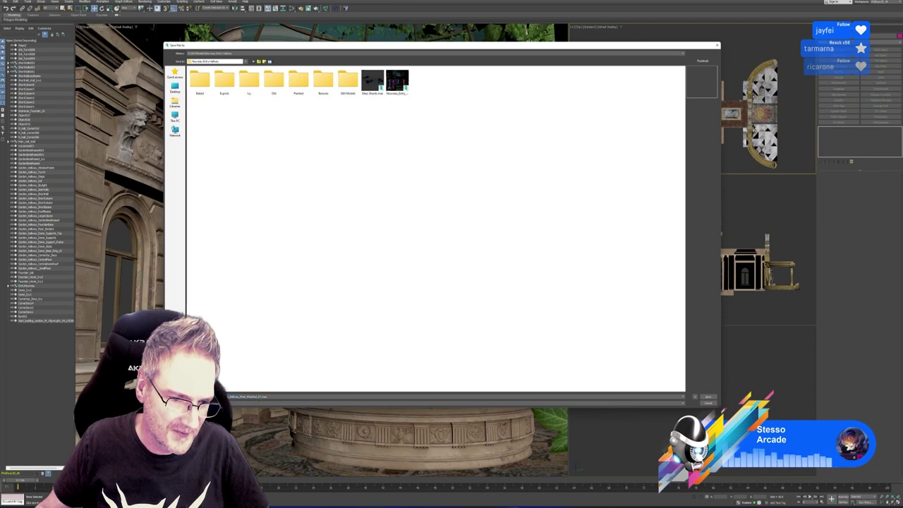
pyautogui.press('Return')
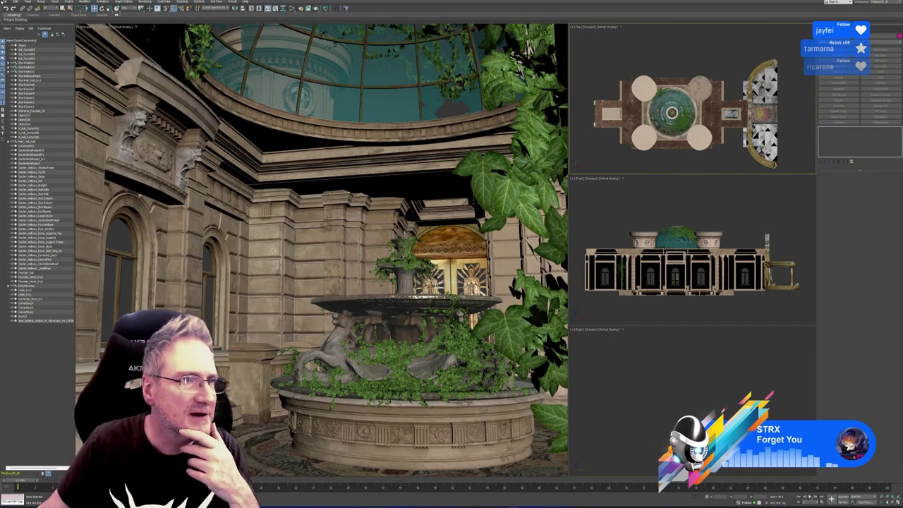
# Open the recent ruined church scene and examine its model, including the gabled front section.
pyautogui.click(6, 2)
pyautogui.moveTo(15, 27)
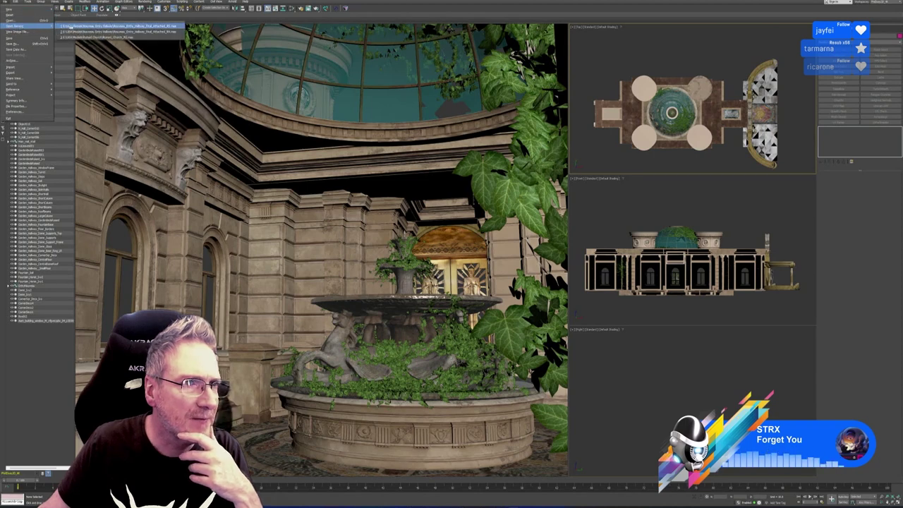
pyautogui.click(130, 36)
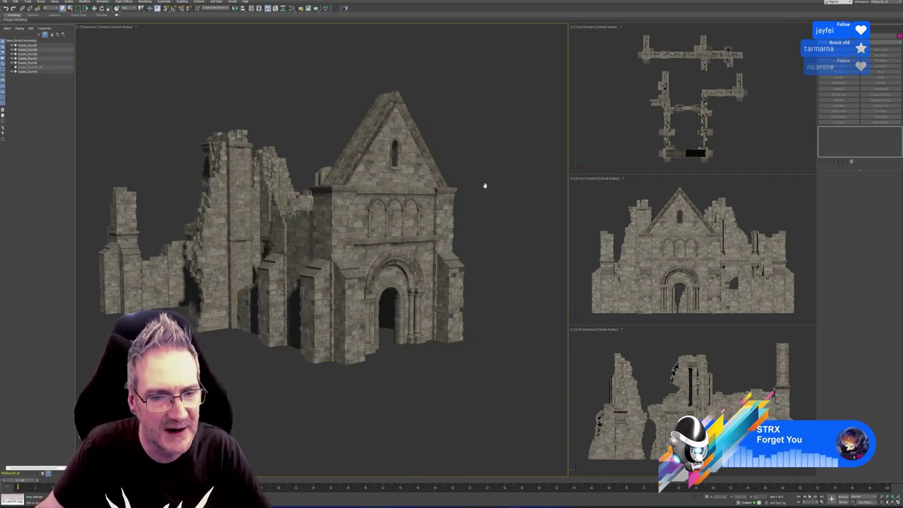
pyautogui.moveTo(485, 186); pyautogui.dragTo(491, 193, button='middle')
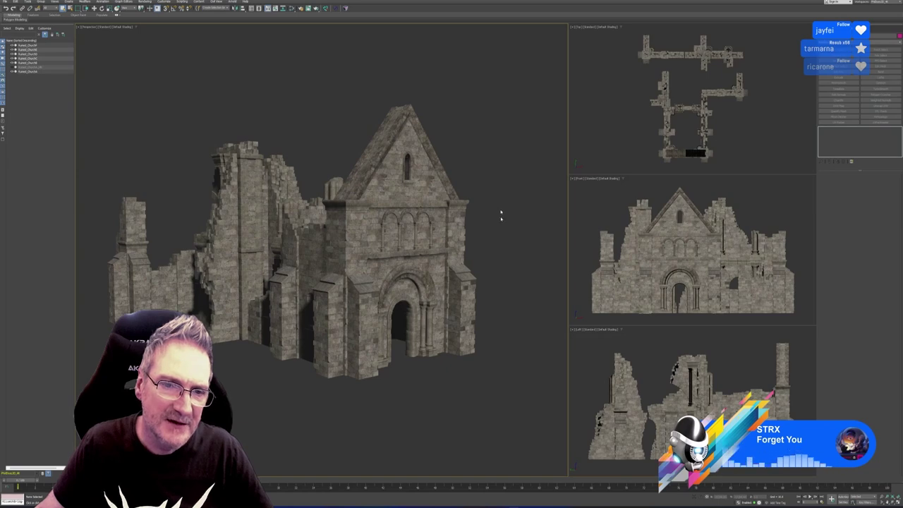
pyautogui.click(465, 338)
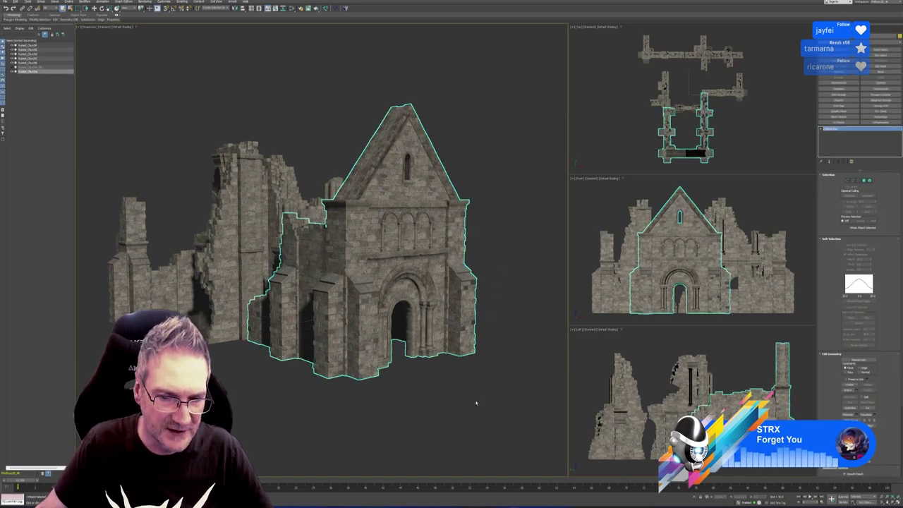
pyautogui.moveTo(473, 402)
pyautogui.keyDown('alt'); pyautogui.mouseDown(button='middle')
pyautogui.moveTo(429, 422)
pyautogui.moveTo(480, 400)
pyautogui.mouseUp(button='middle'); pyautogui.keyUp('alt')
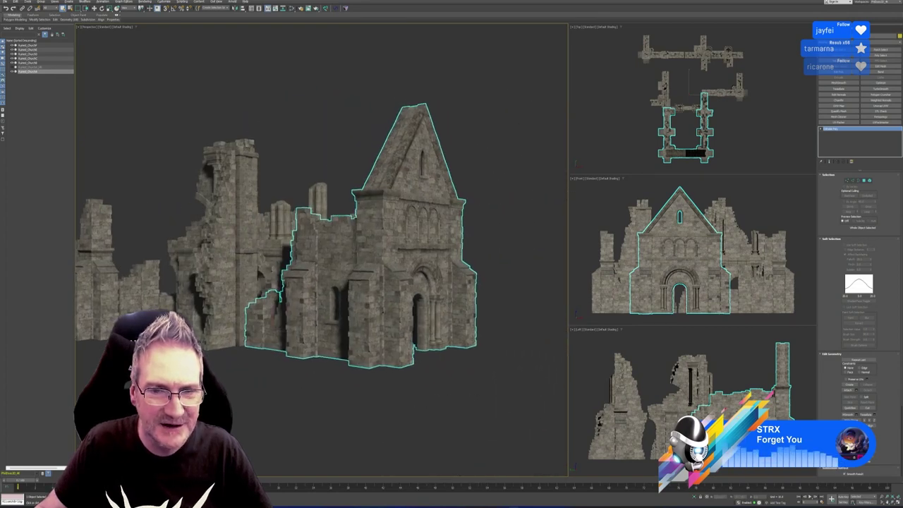
pyautogui.moveTo(448, 391)
pyautogui.keyDown('alt'); pyautogui.mouseDown(button='middle')
pyautogui.moveTo(427, 376)
pyautogui.moveTo(438, 385)
pyautogui.mouseUp(button='middle'); pyautogui.keyUp('alt')
pyautogui.click(516, 296)
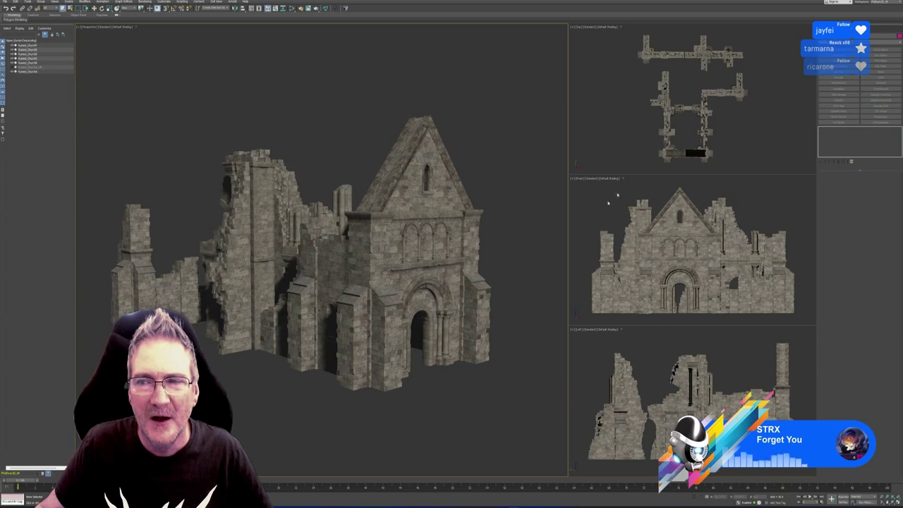
# Switch to Substance Painter, open the recent ruined church project, inspect the textured gabled front and minimize the application.
pyautogui.press('super+d')
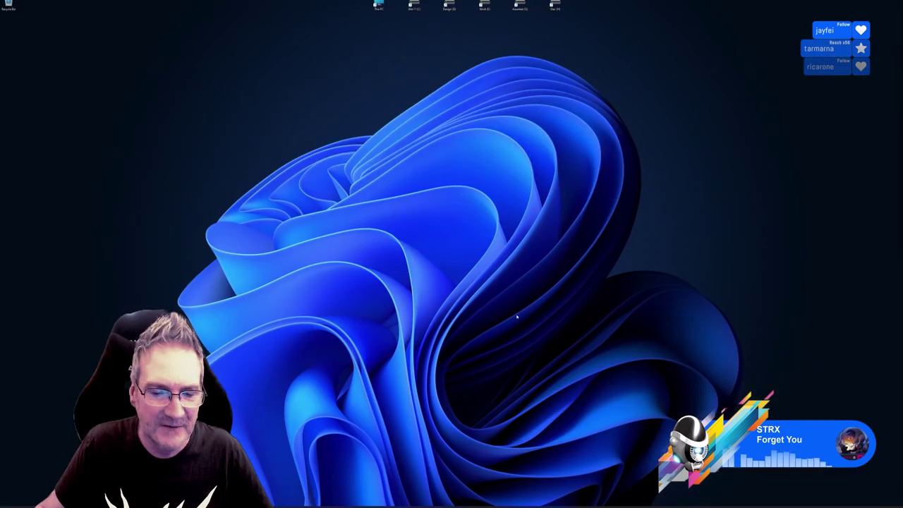
pyautogui.click(526, 505)
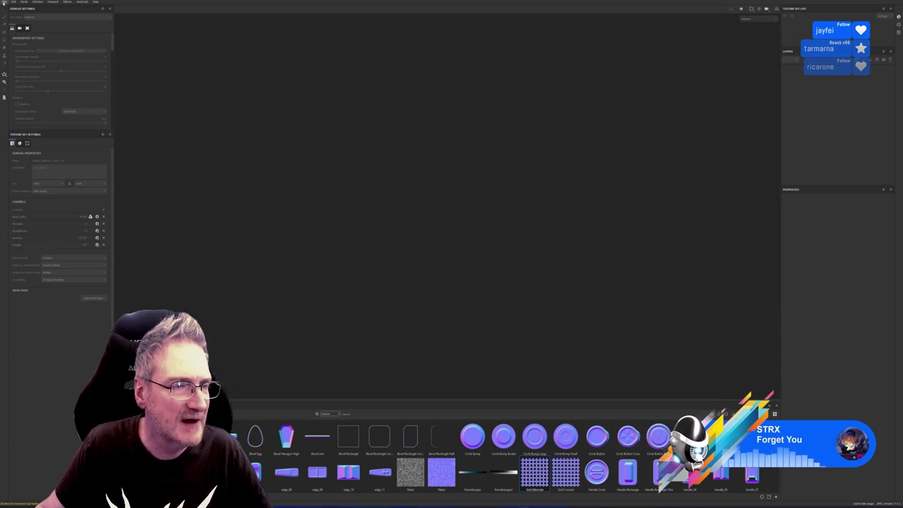
pyautogui.click(5, 3)
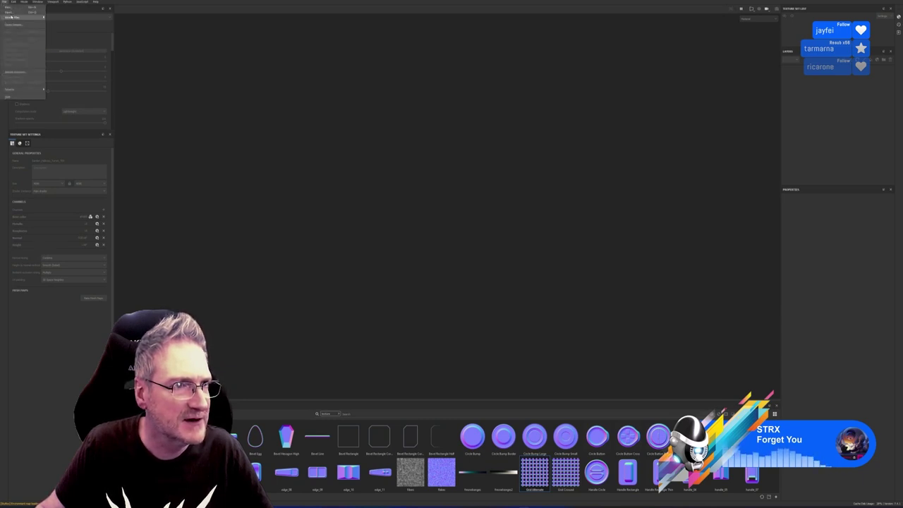
pyautogui.moveTo(11, 17)
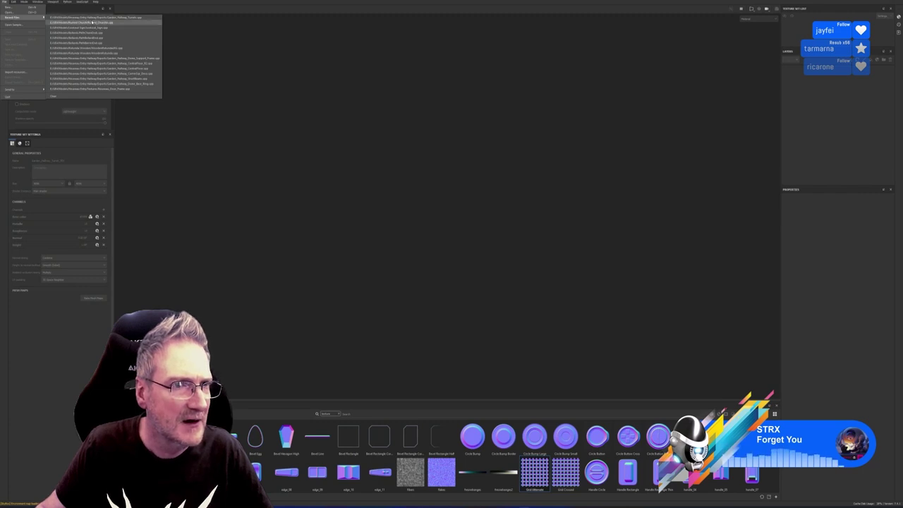
pyautogui.click(63, 21)
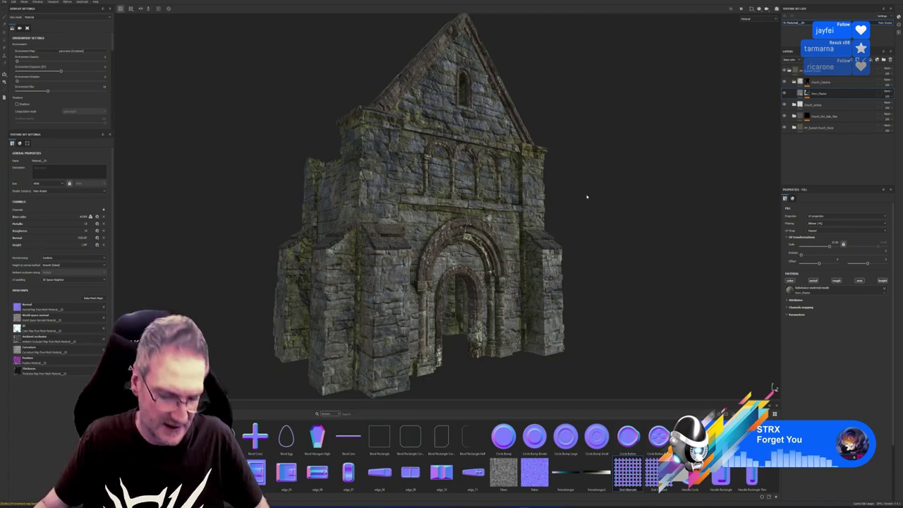
pyautogui.moveTo(246, 227)
pyautogui.keyDown('alt'); pyautogui.mouseDown()
pyautogui.moveTo(254, 218)
pyautogui.moveTo(245, 218)
pyautogui.moveTo(507, 270)
pyautogui.moveTo(630, 228)
pyautogui.moveTo(678, 233)
pyautogui.moveTo(709, 223)
pyautogui.moveTo(589, 226)
pyautogui.moveTo(597, 268)
pyautogui.moveTo(226, 210)
pyautogui.moveTo(233, 226)
pyautogui.moveTo(238, 214)
pyautogui.mouseUp(); pyautogui.keyUp('alt')
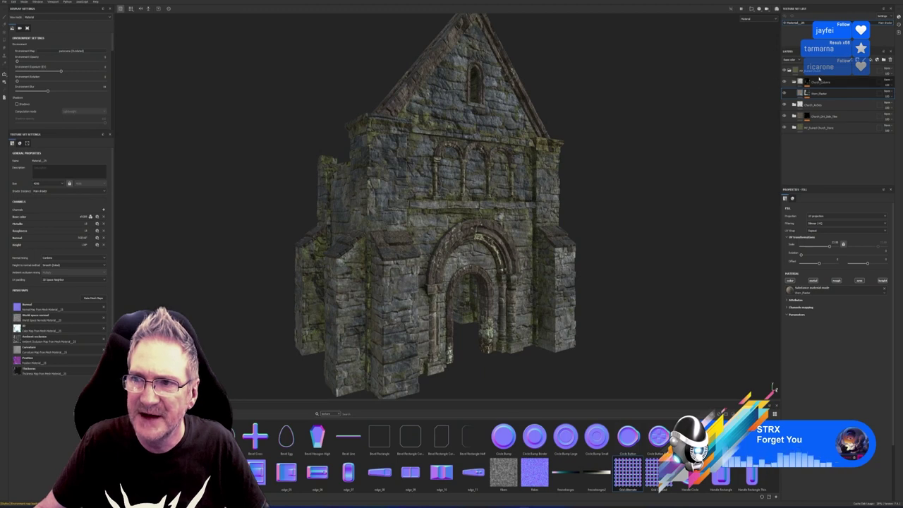
pyautogui.scroll(-1, 327, 251)
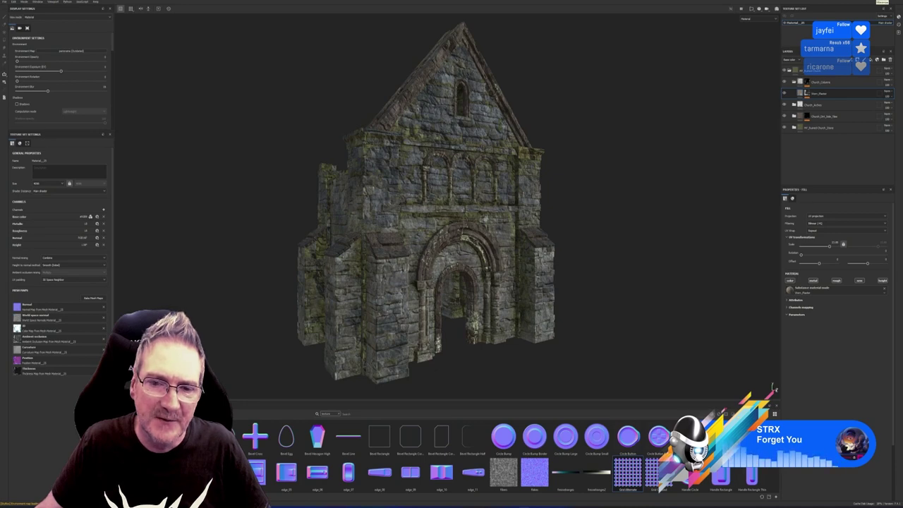
pyautogui.click(878, 2)
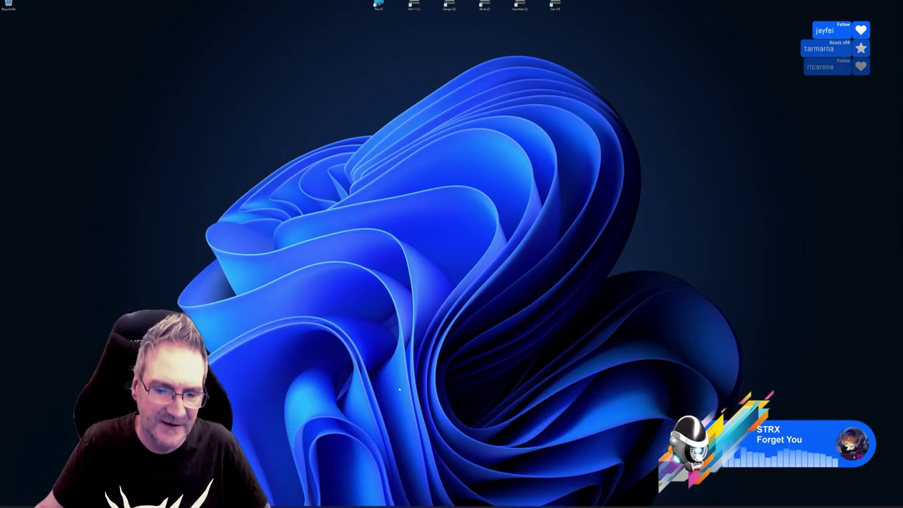
# Switch back to 3ds Max and isolate the stepped ruined corner wall with the tall buttress at the side of the church.
pyautogui.click(381, 506)
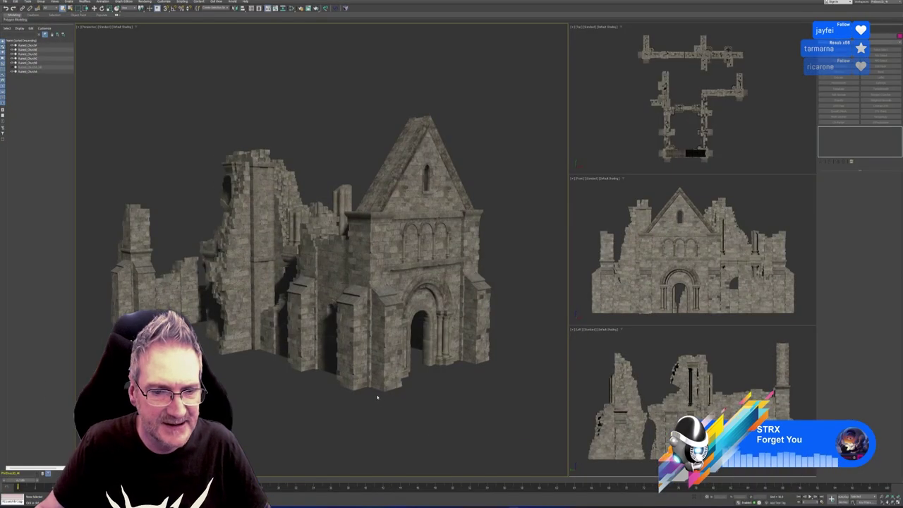
pyautogui.keyDown('alt'); pyautogui.moveTo(452, 426); pyautogui.dragTo(415, 426, button='middle'); pyautogui.keyUp('alt')
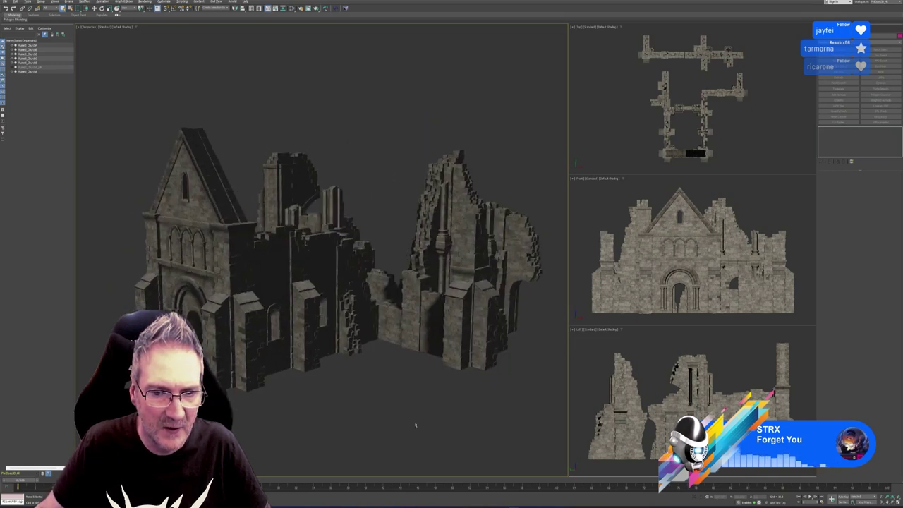
pyautogui.click(471, 359)
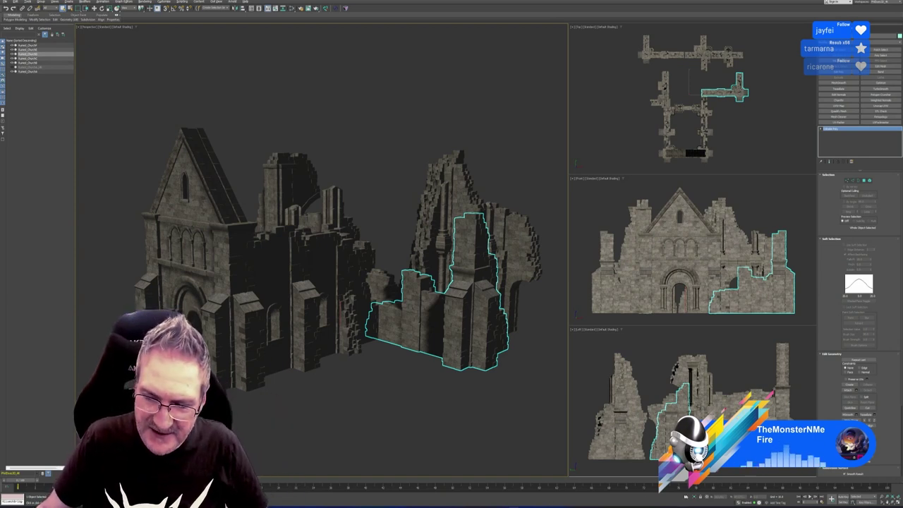
pyautogui.hotkey('alt', 'q')
pyautogui.keyDown('alt'); pyautogui.moveTo(454, 422); pyautogui.dragTo(367, 424, button='middle'); pyautogui.keyUp('alt')
pyautogui.scroll(-2, 317, 367)
pyautogui.moveTo(319, 333); pyautogui.dragTo(324, 316, button='middle')
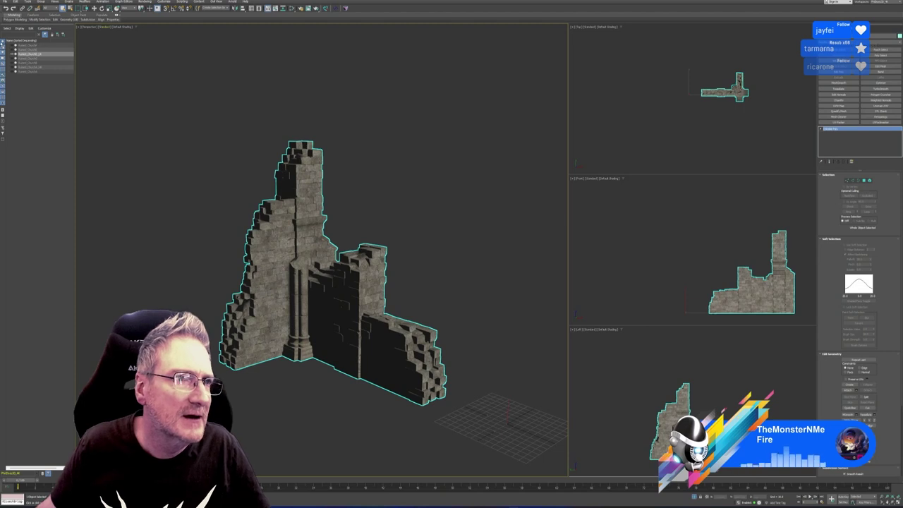
# Clone the isolated corner wall as a copy and end its name with HR.
pyautogui.click(15, 2)
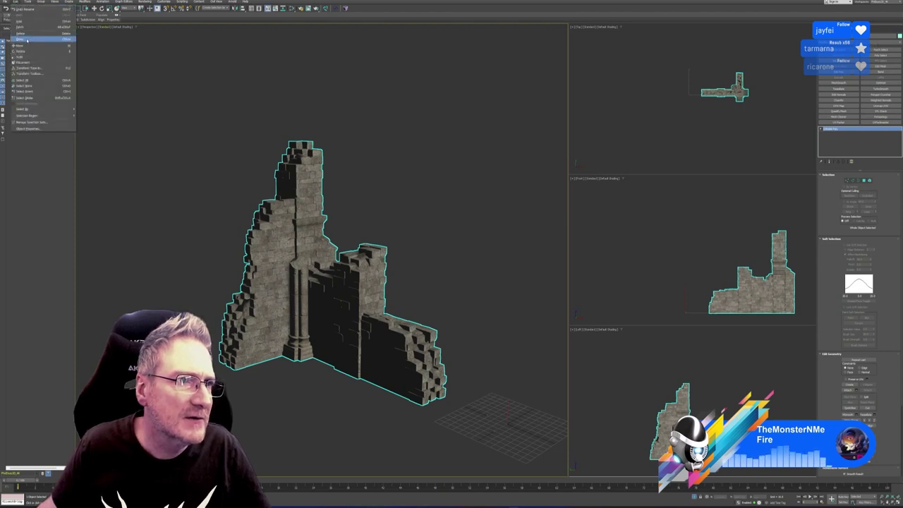
pyautogui.click(26, 39)
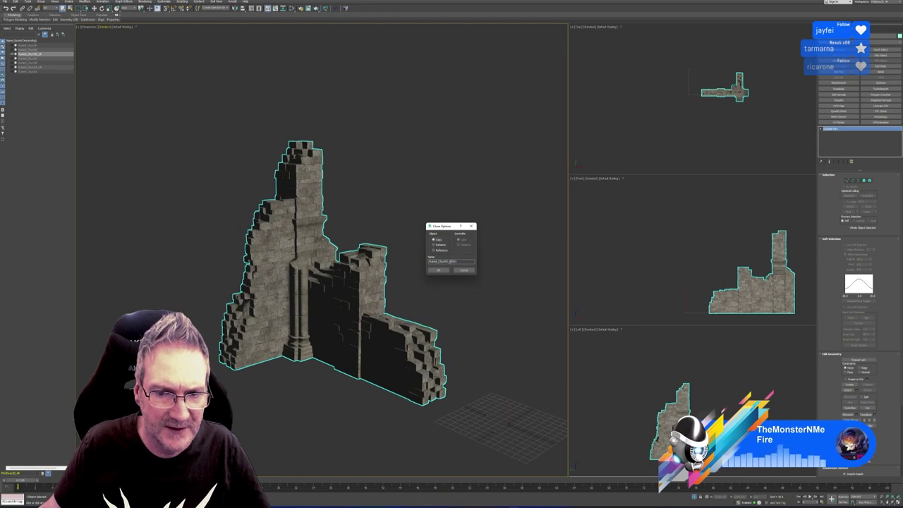
pyautogui.moveTo(450, 262); pyautogui.dragTo(477, 262)
pyautogui.write('HR')
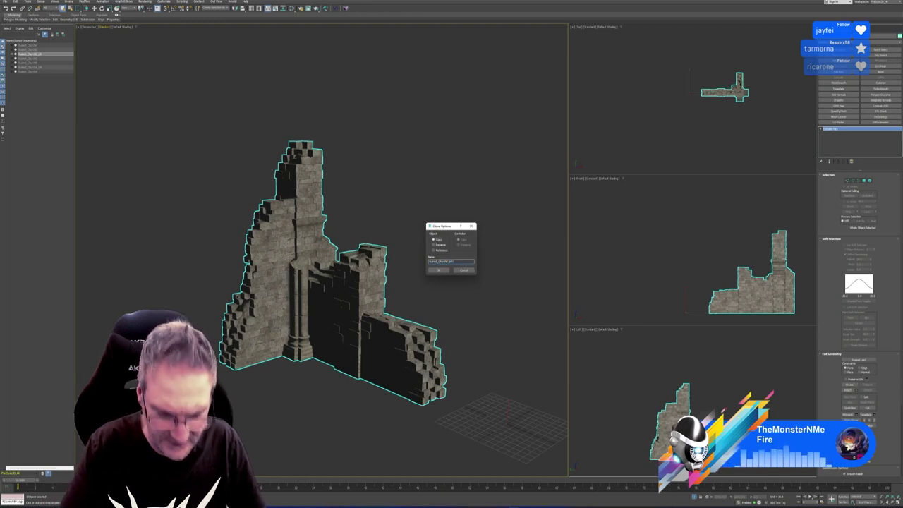
pyautogui.press('Return')
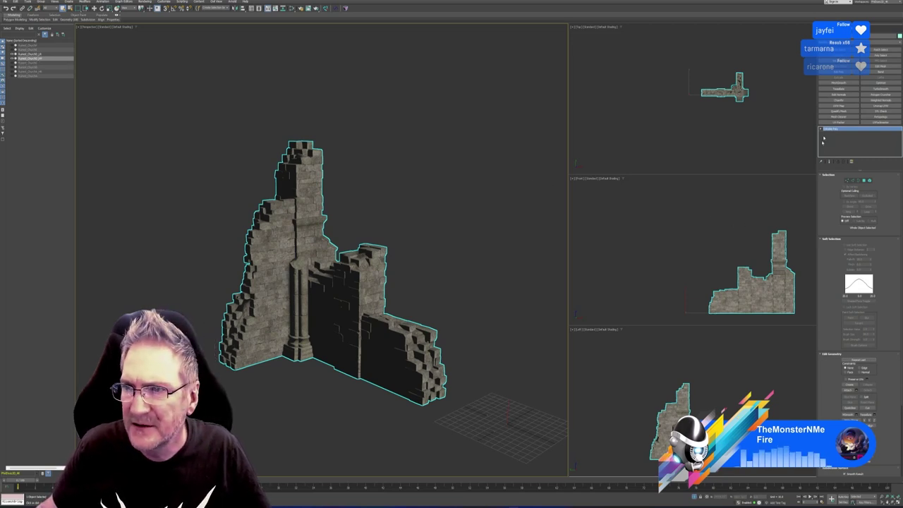
# Apply a Quadify Mesh modifier with a new quad size to the HR copy and add TurboSmooth above it.
pyautogui.click(839, 111)
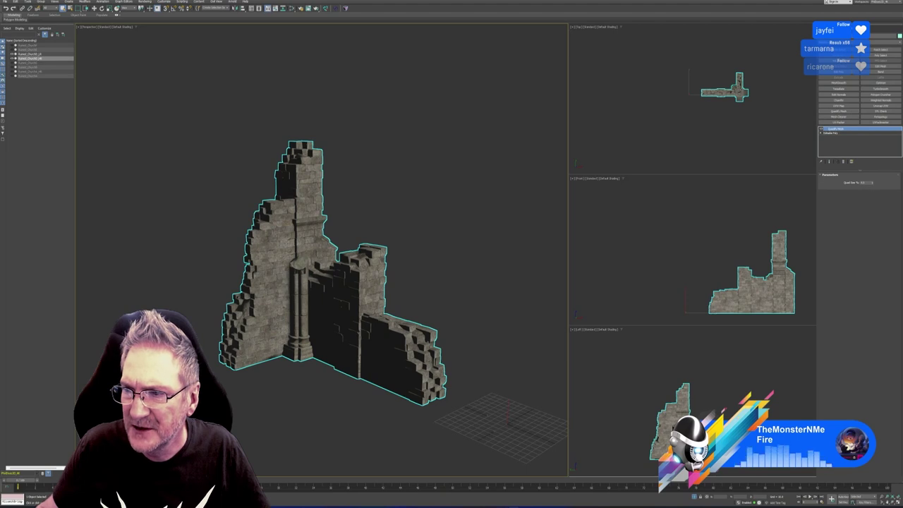
pyautogui.doubleClick(867, 183)
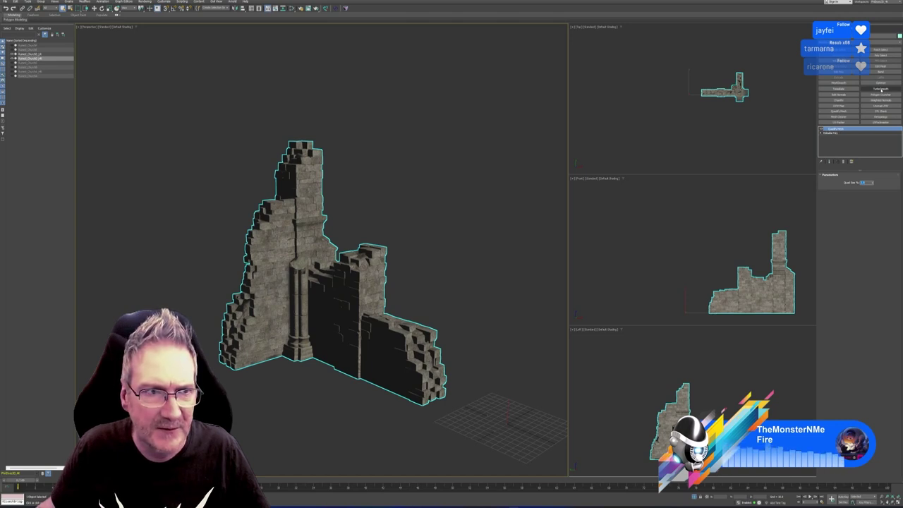
pyautogui.click(882, 90)
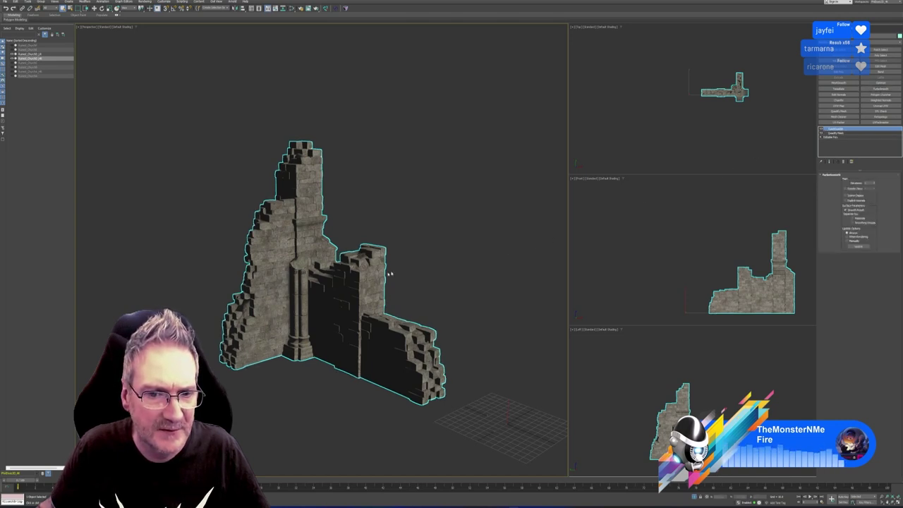
# Examine the smoothed HR wall's stonework, buttress and broken edges from both sides.
pyautogui.scroll(3, 389, 274)
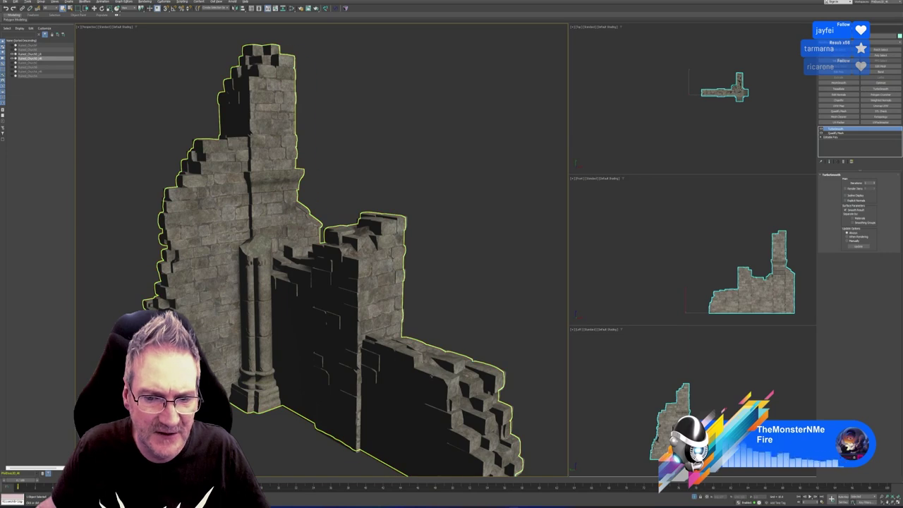
pyautogui.keyDown('alt'); pyautogui.moveTo(388, 274); pyautogui.dragTo(265, 268, button='middle'); pyautogui.keyUp('alt')
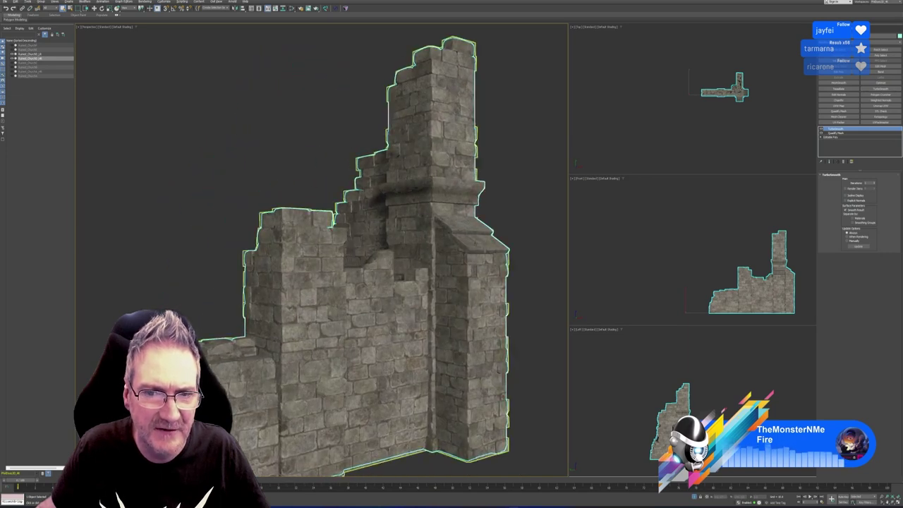
pyautogui.scroll(2, 438, 221)
pyautogui.keyDown('alt'); pyautogui.moveTo(425, 201); pyautogui.dragTo(434, 233, button='middle'); pyautogui.keyUp('alt')
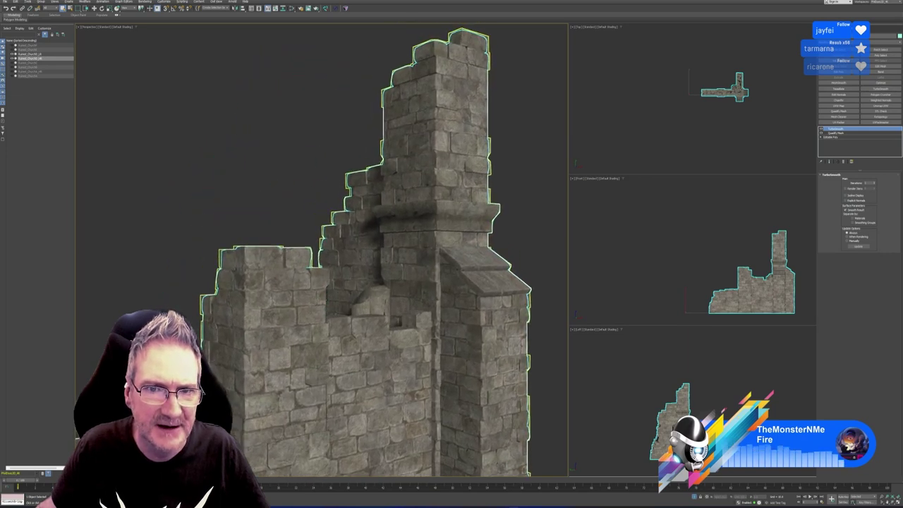
pyautogui.scroll(-2, 312, 257)
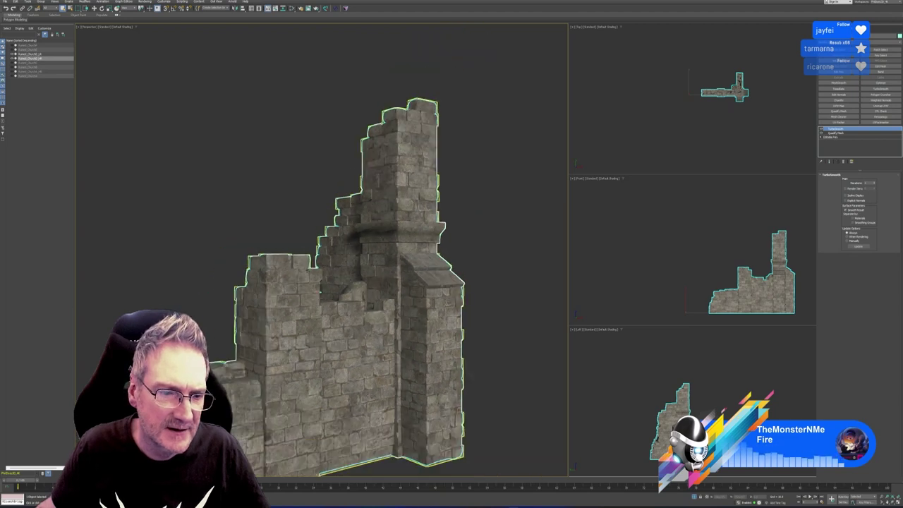
pyautogui.moveTo(332, 282); pyautogui.dragTo(337, 259, button='middle')
pyautogui.scroll(-2, 348, 226)
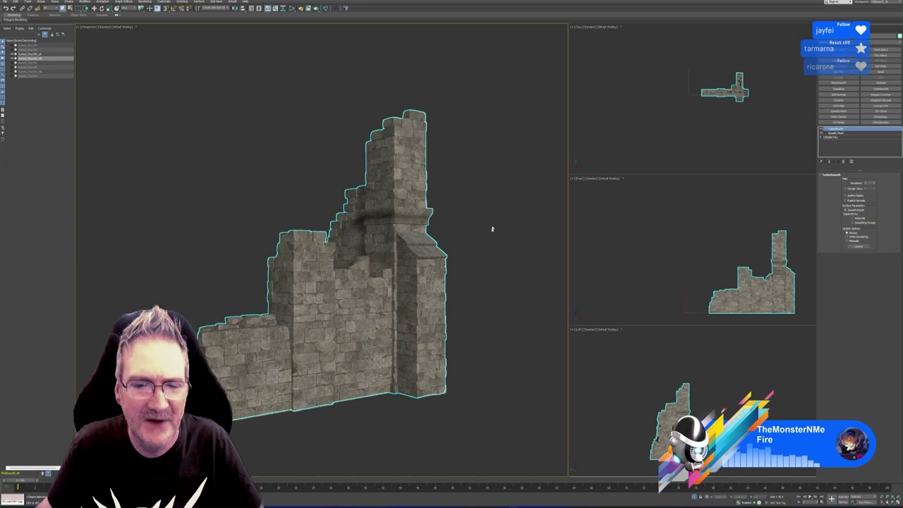
pyautogui.keyDown('alt'); pyautogui.moveTo(501, 205); pyautogui.dragTo(414, 253, button='middle'); pyautogui.keyUp('alt')
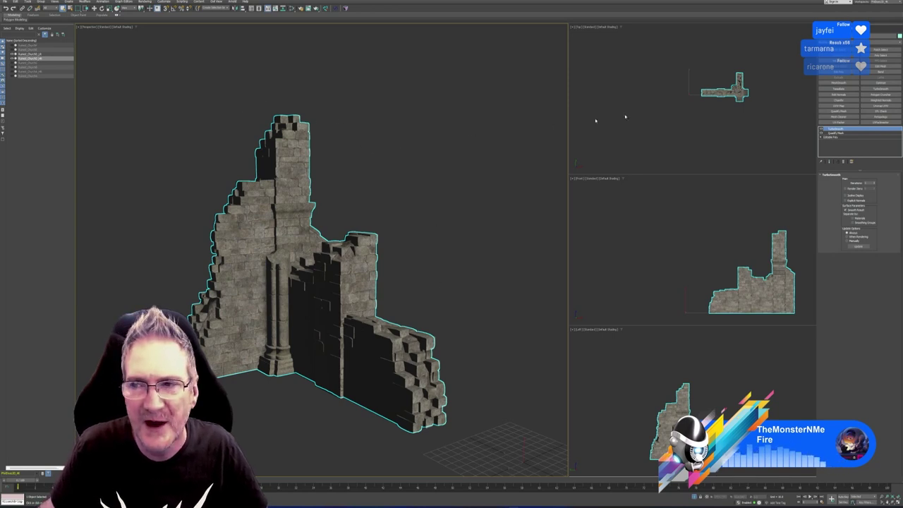
# Collapse all modifiers on the HR wall and convert it to an Editable Poly.
pyautogui.rightClick(838, 130)
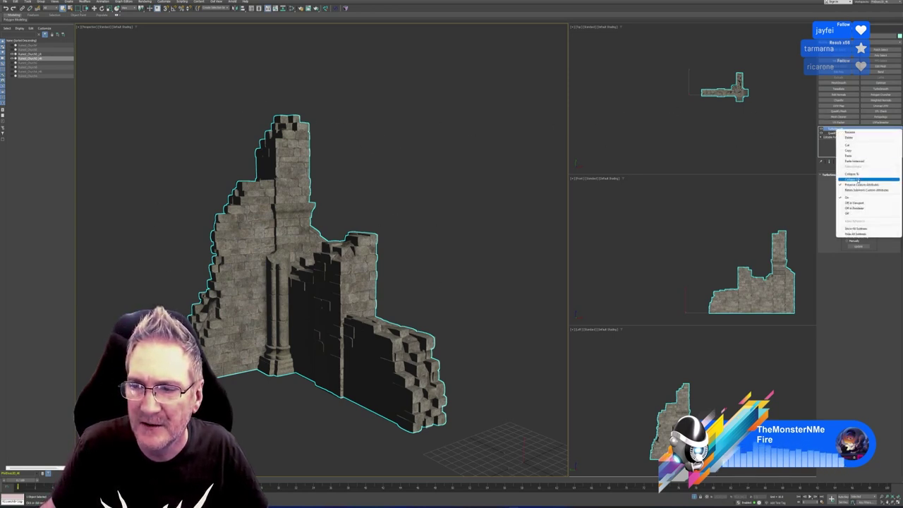
pyautogui.click(857, 180)
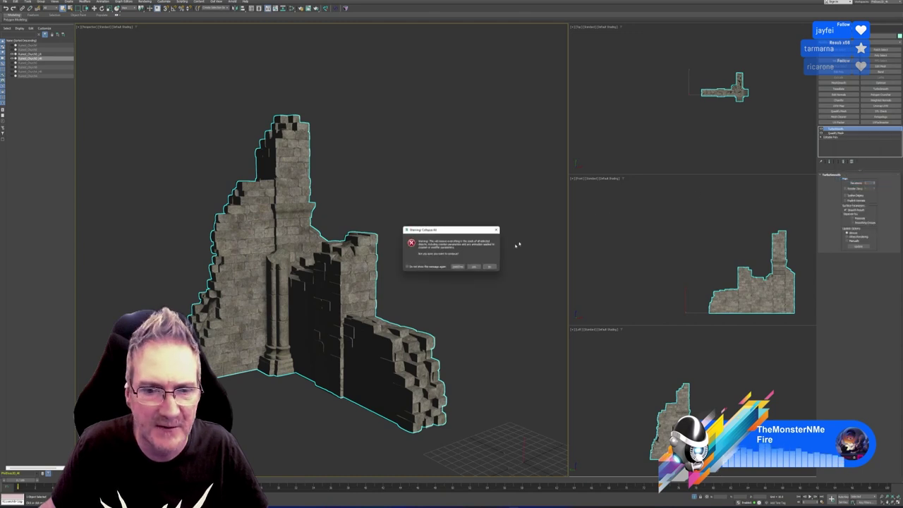
pyautogui.click(474, 266)
pyautogui.rightClick(836, 132)
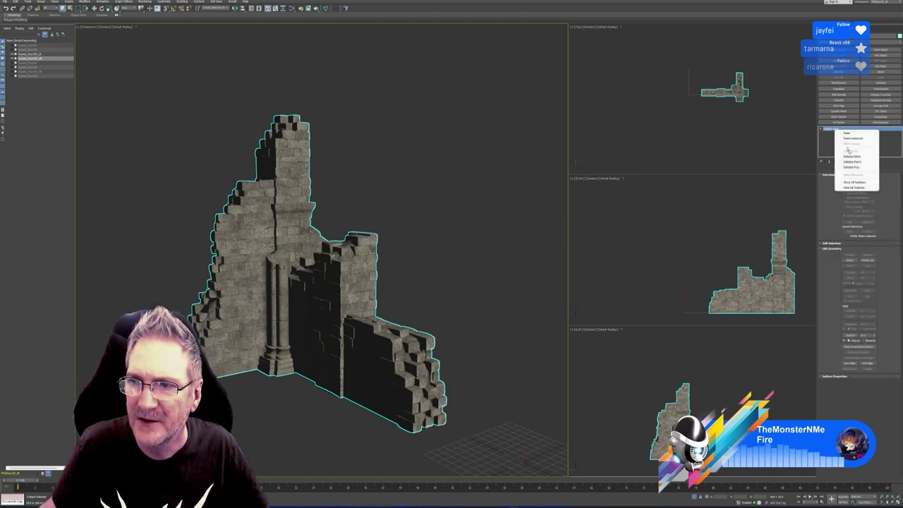
pyautogui.click(852, 168)
pyautogui.click(722, 91)
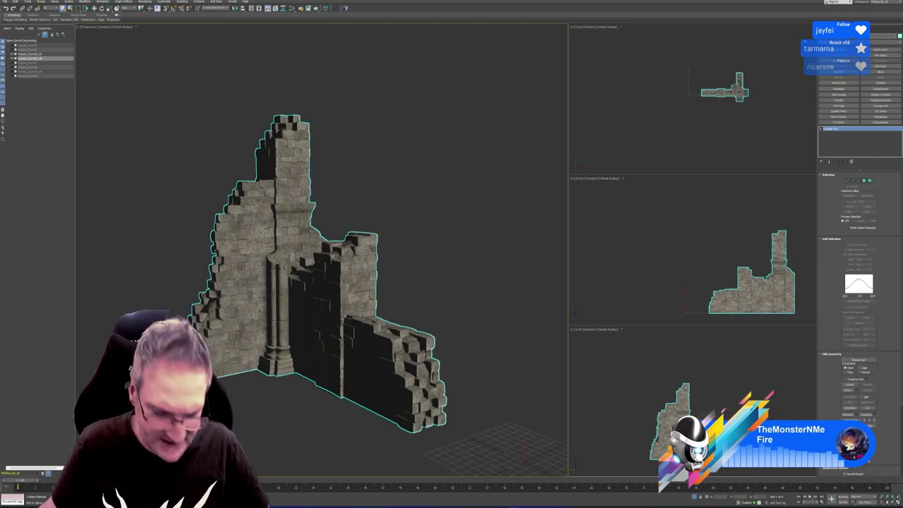
# Export the HR corner wall into the Exports folder of the Ruined Church model.
pyautogui.click(7, 2)
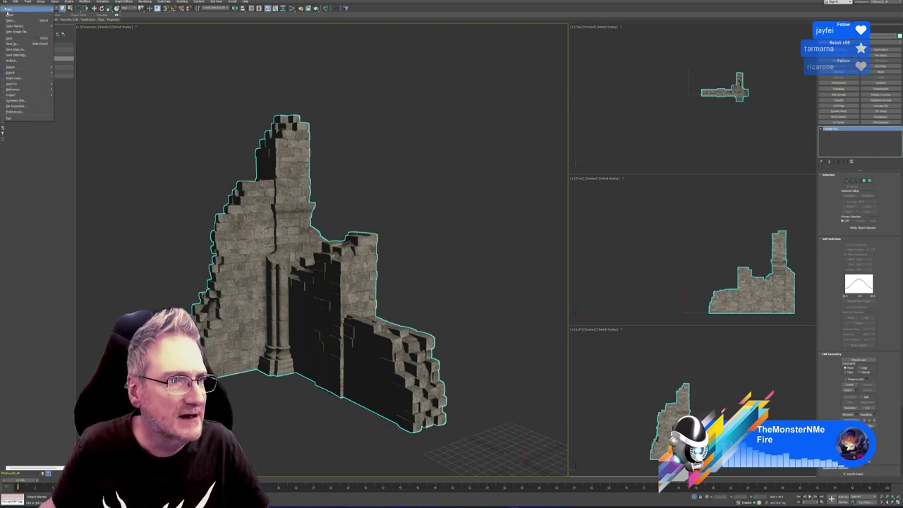
pyautogui.moveTo(14, 72)
pyautogui.click(71, 75)
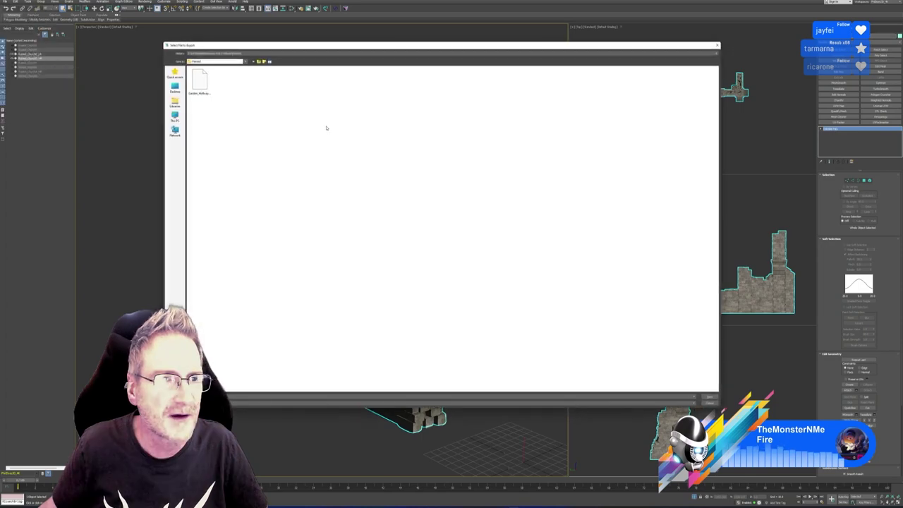
pyautogui.click(259, 61)
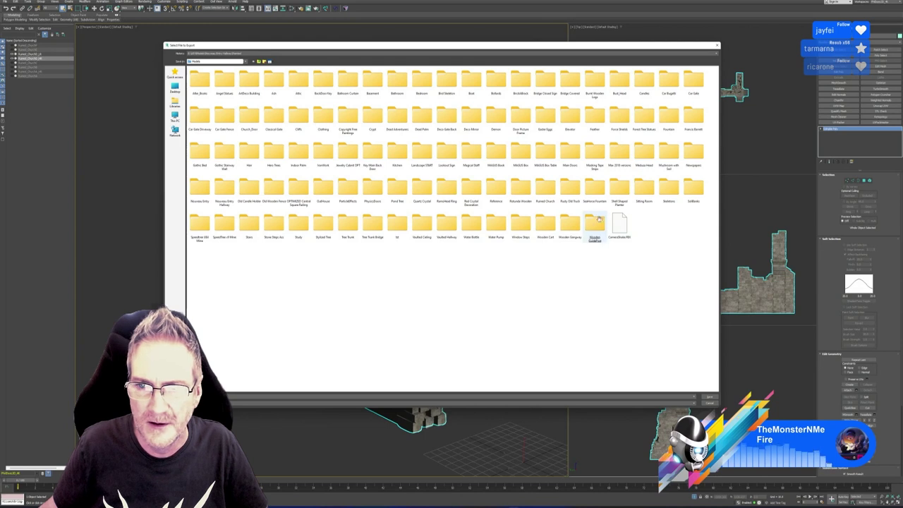
pyautogui.doubleClick(547, 194)
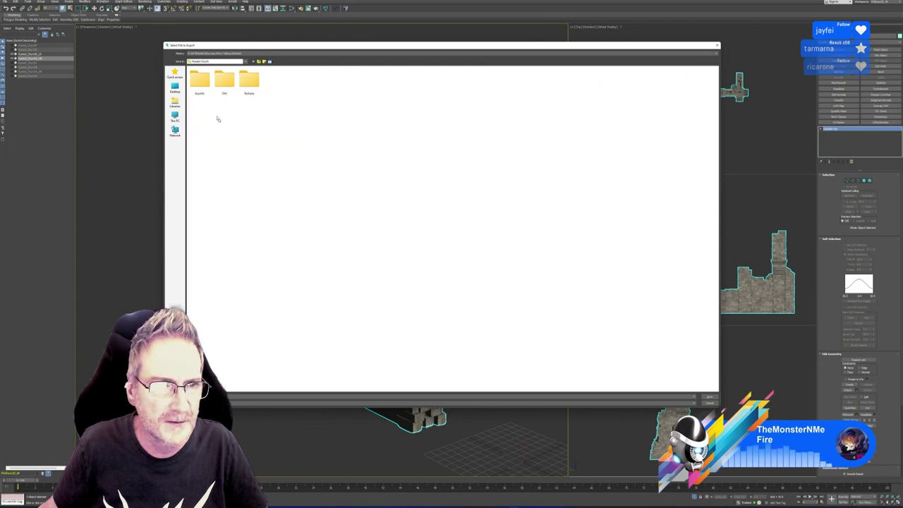
pyautogui.doubleClick(201, 79)
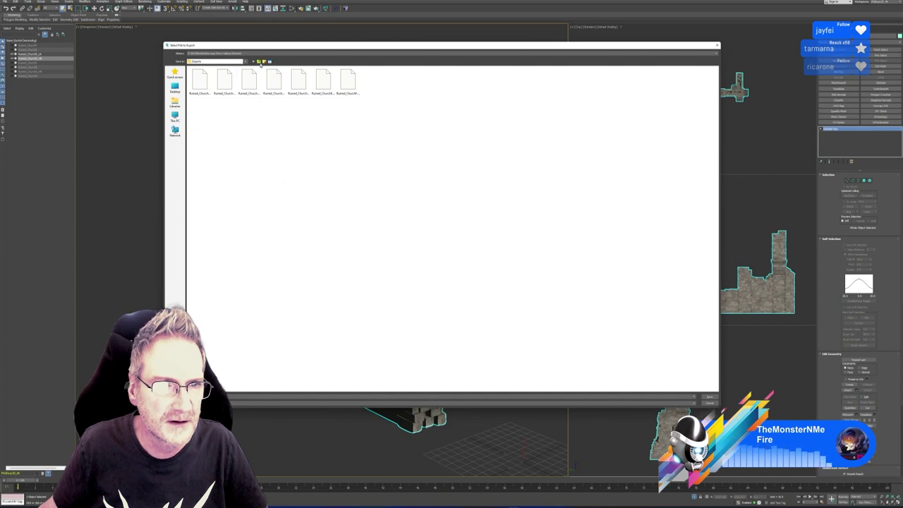
pyautogui.click(259, 61)
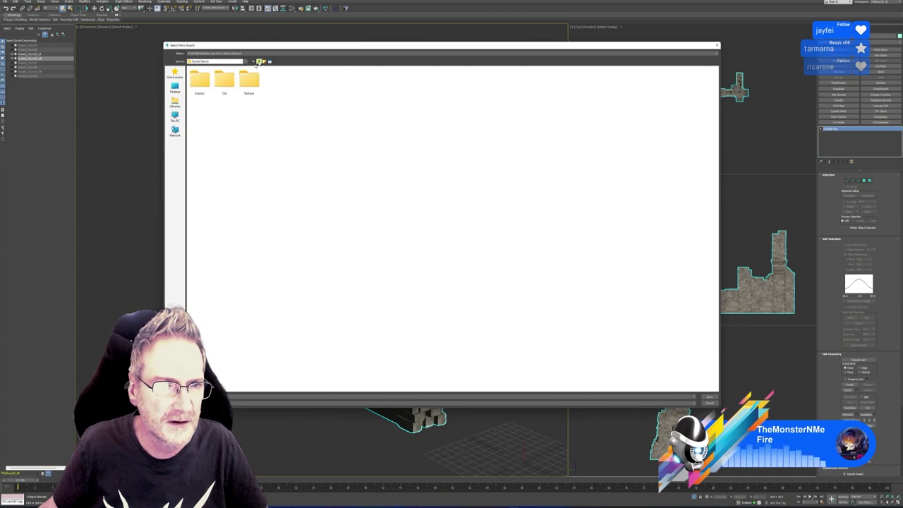
pyautogui.doubleClick(200, 80)
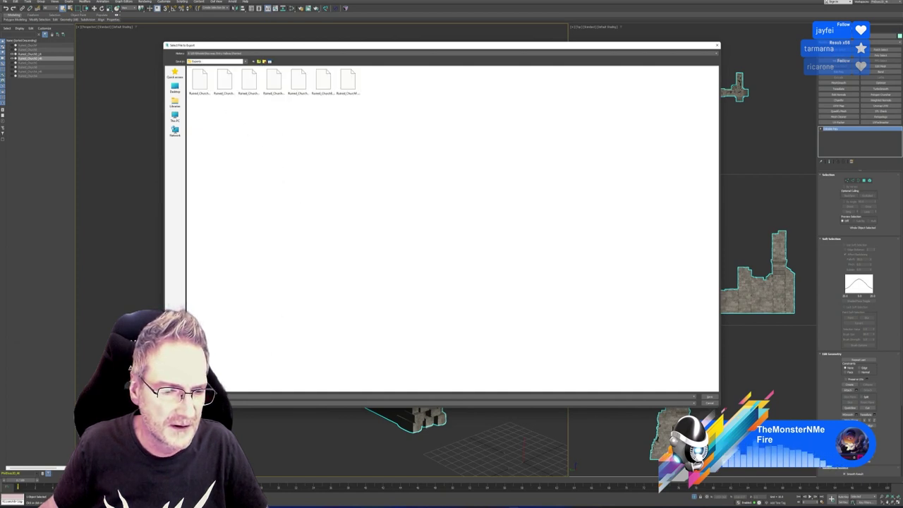
pyautogui.click(708, 397)
pyautogui.click(544, 317)
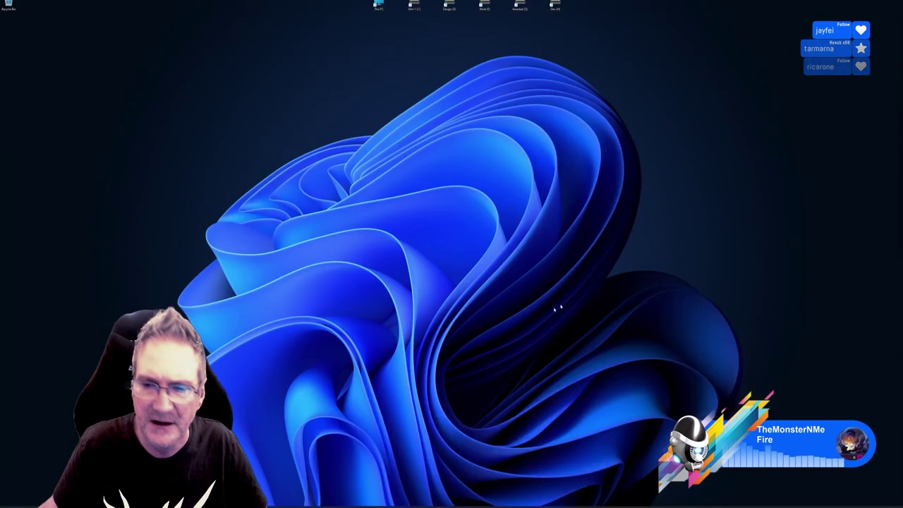
# Switch to Substance Painter, start a new project and choose the low-resolution corner wall from the Ruined Church Exports folder as its mesh.
pyautogui.hotkey('alt', 'Tab')
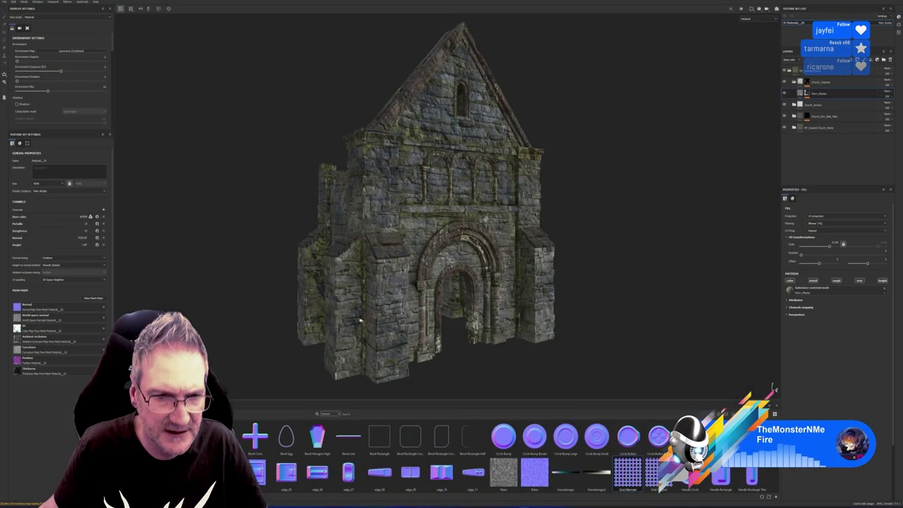
pyautogui.click(13, 2)
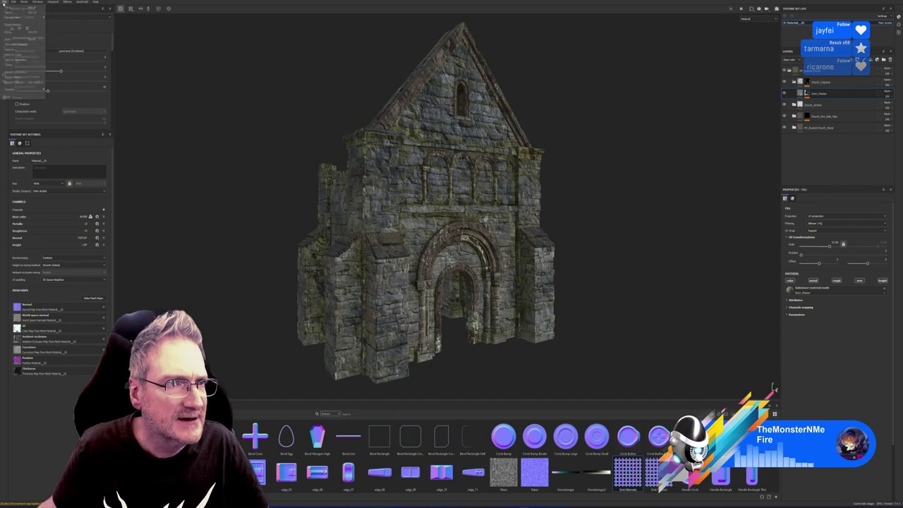
pyautogui.click(15, 10)
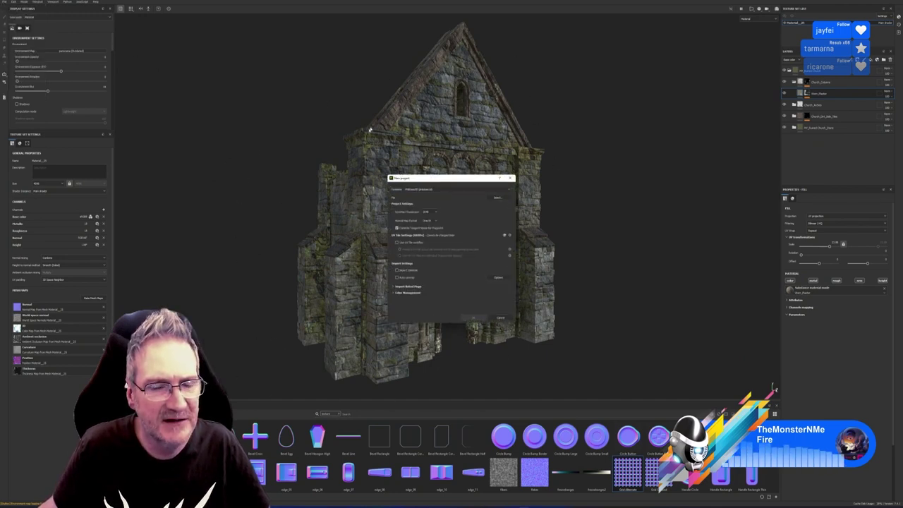
pyautogui.click(496, 197)
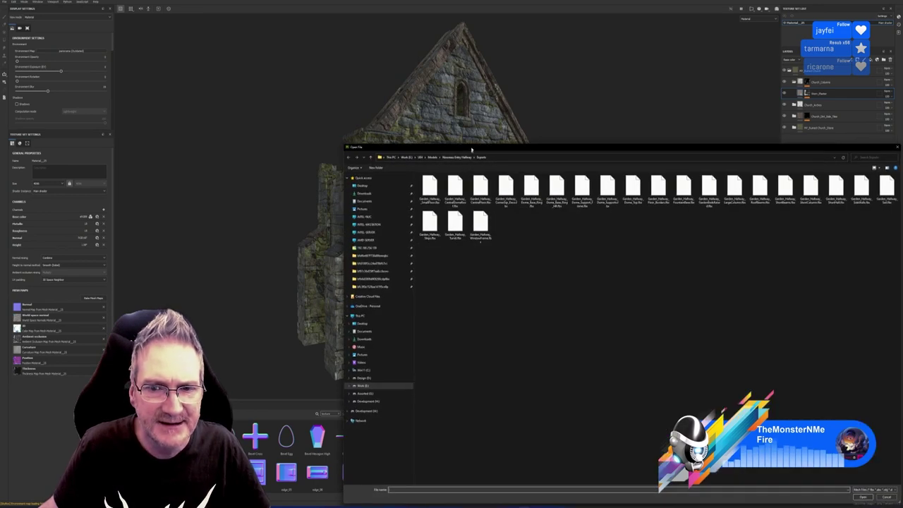
pyautogui.moveTo(490, 146); pyautogui.dragTo(317, 106)
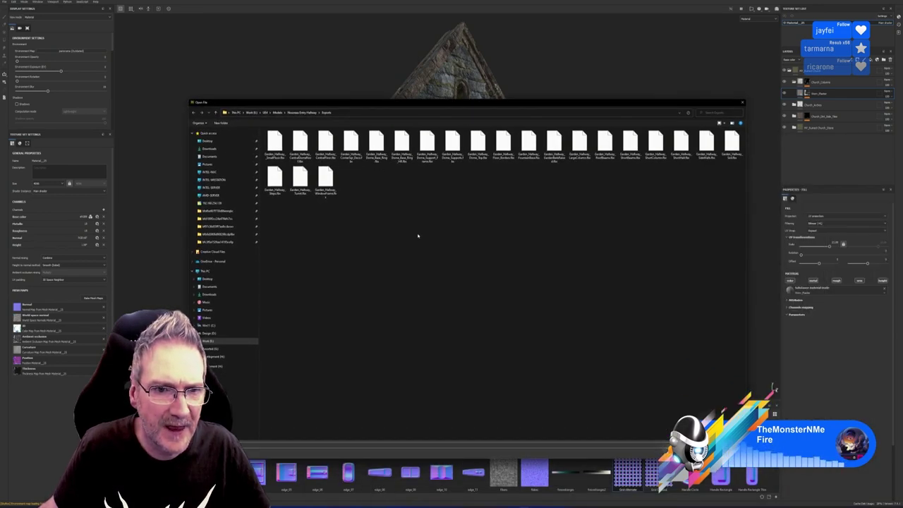
pyautogui.click(278, 112)
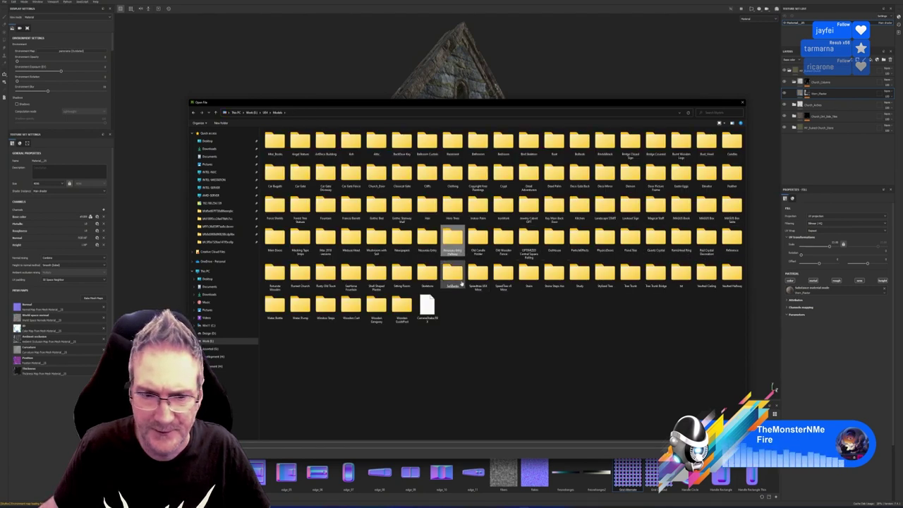
pyautogui.doubleClick(299, 277)
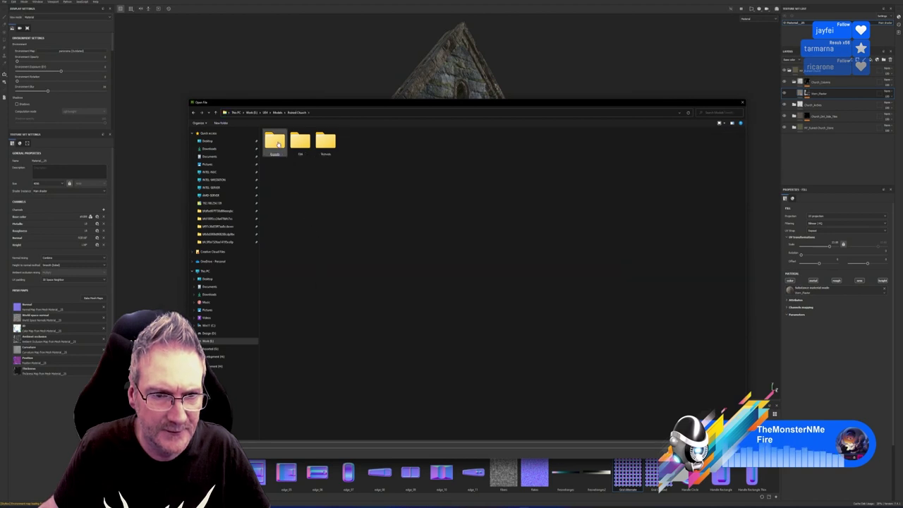
pyautogui.doubleClick(274, 141)
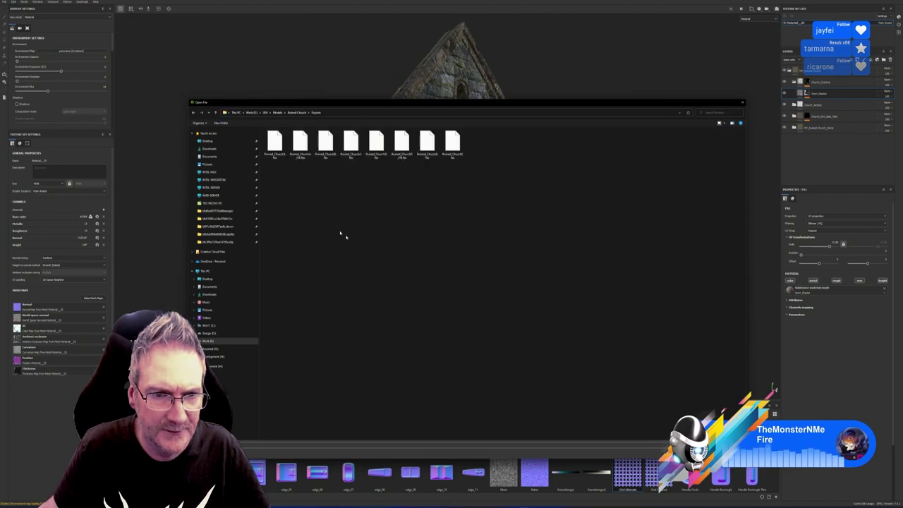
pyautogui.doubleClick(378, 154)
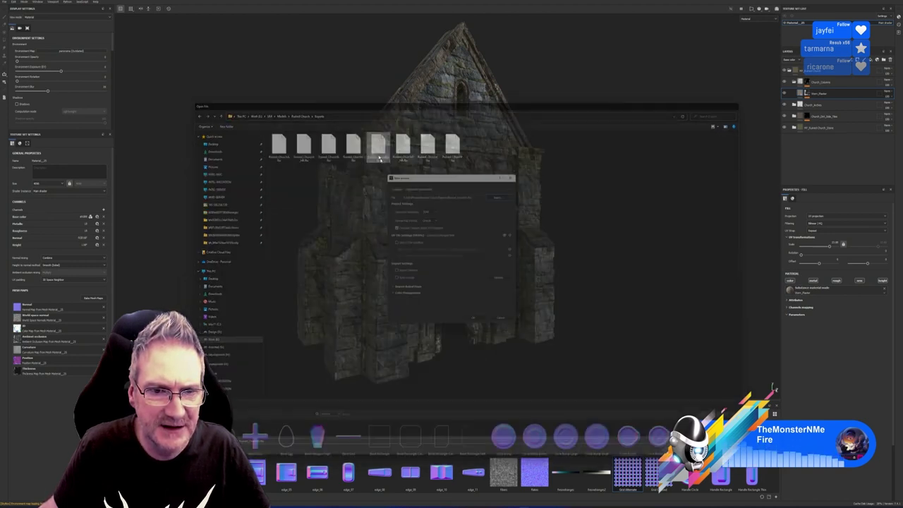
# Set the document resolution to 4096 and create the project, discarding the changes in the open one.
pyautogui.click(429, 212)
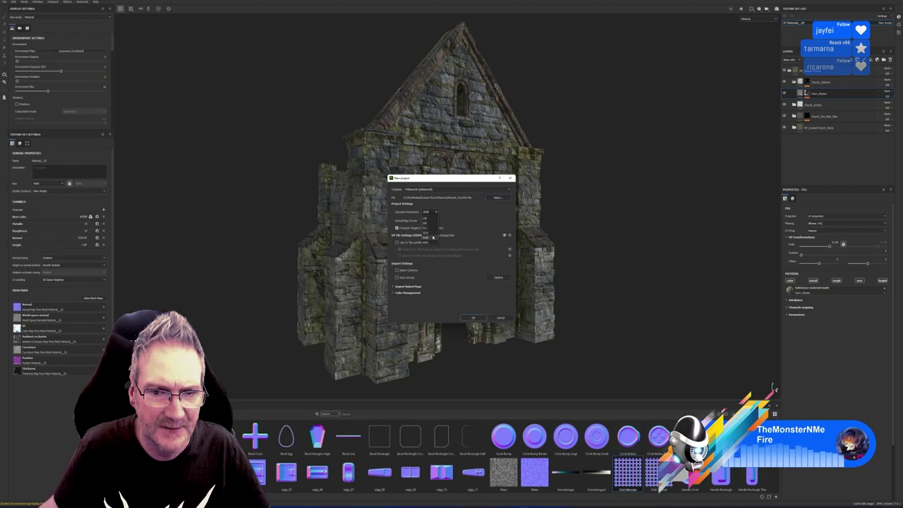
pyautogui.click(429, 240)
pyautogui.click(480, 318)
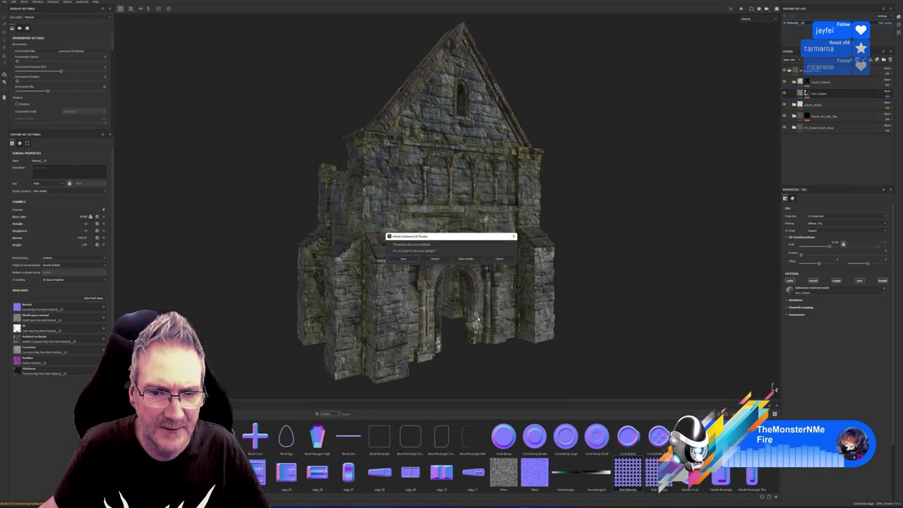
pyautogui.click(435, 259)
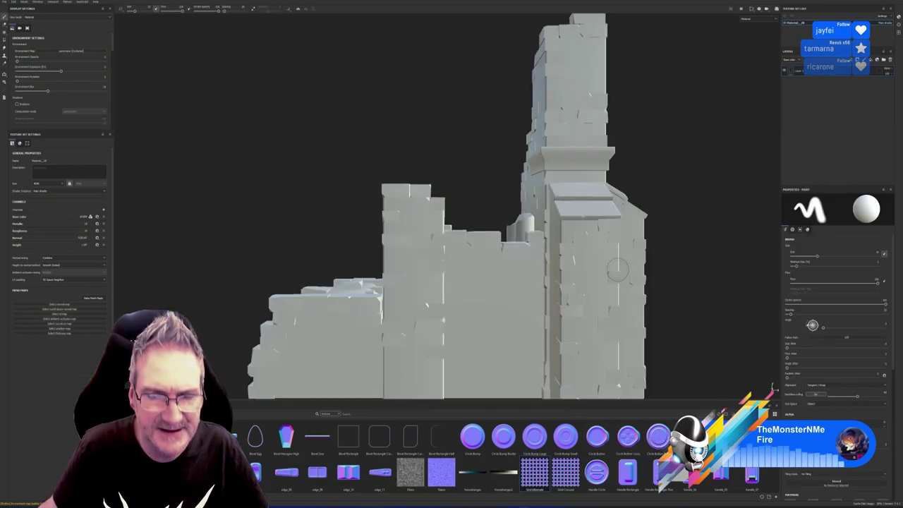
# Bake all mesh maps at an output size of 4096 with the HR corner wall as the high definition mesh.
pyautogui.scroll(-5, 652, 262)
pyautogui.keyDown('alt'); pyautogui.moveTo(661, 287); pyautogui.dragTo(468, 293); pyautogui.keyUp('alt')
pyautogui.click(93, 297)
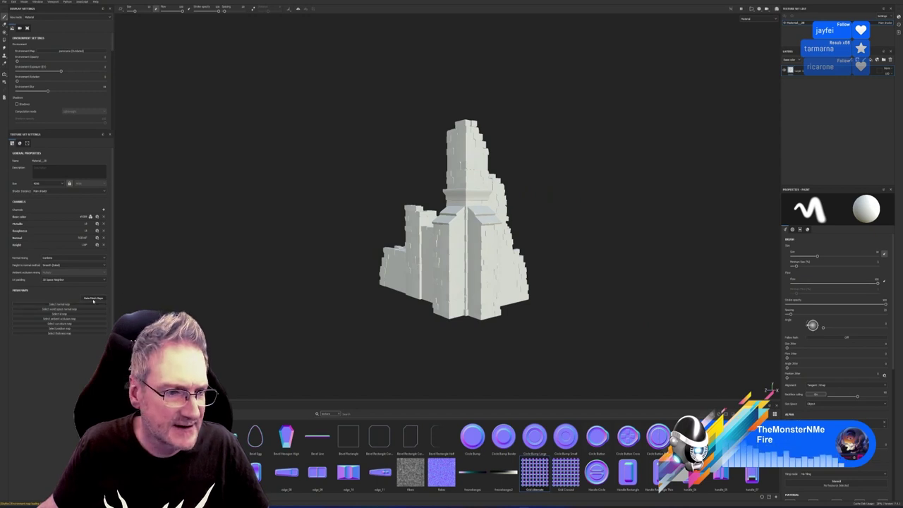
pyautogui.click(457, 186)
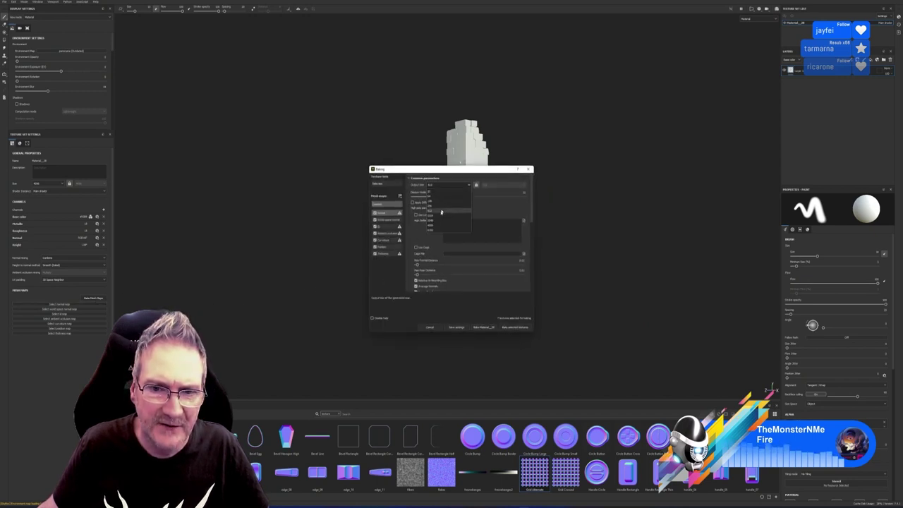
pyautogui.click(432, 225)
pyautogui.click(525, 220)
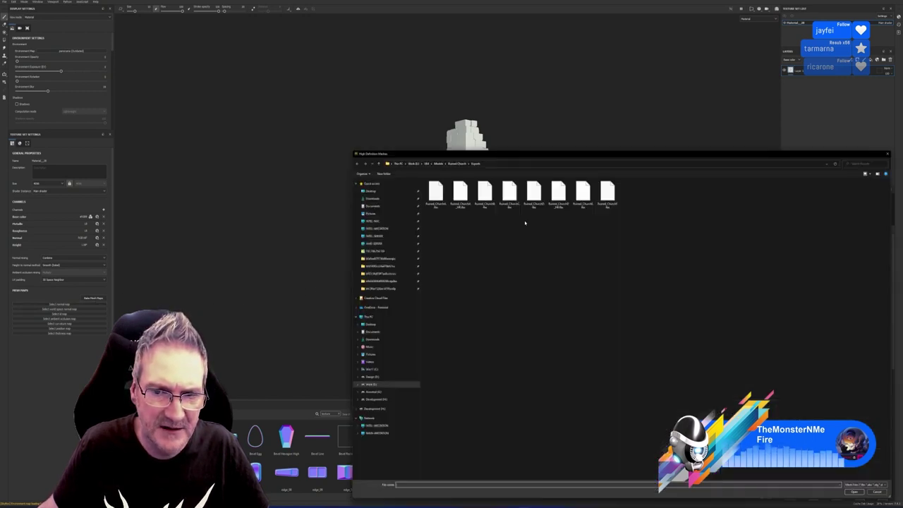
pyautogui.moveTo(513, 155); pyautogui.dragTo(395, 114)
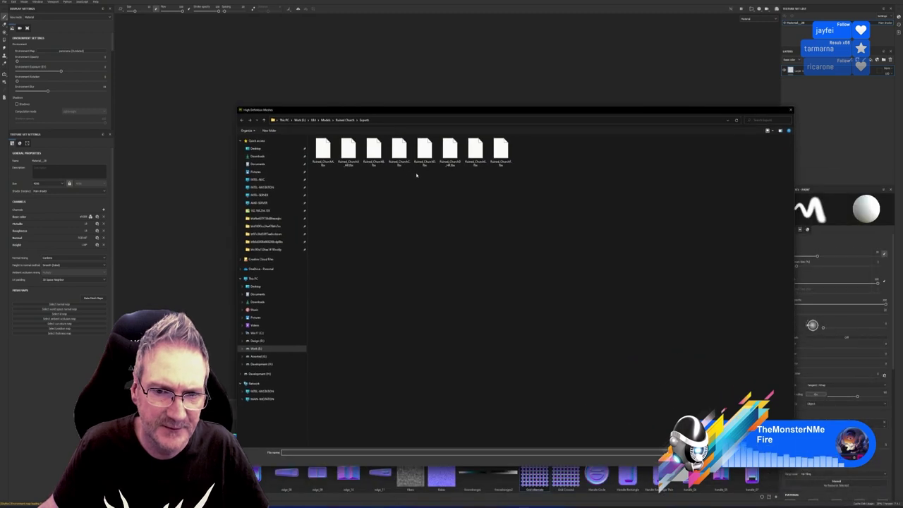
pyautogui.doubleClick(450, 152)
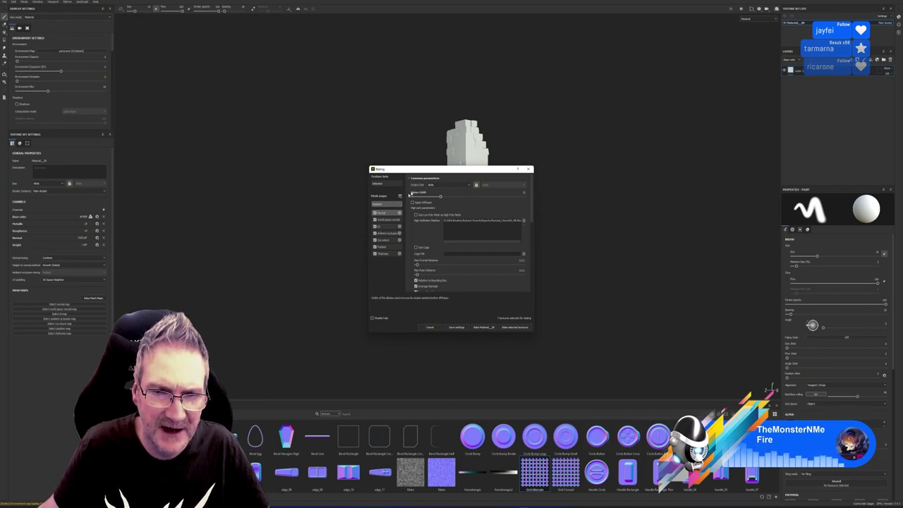
pyautogui.click(518, 327)
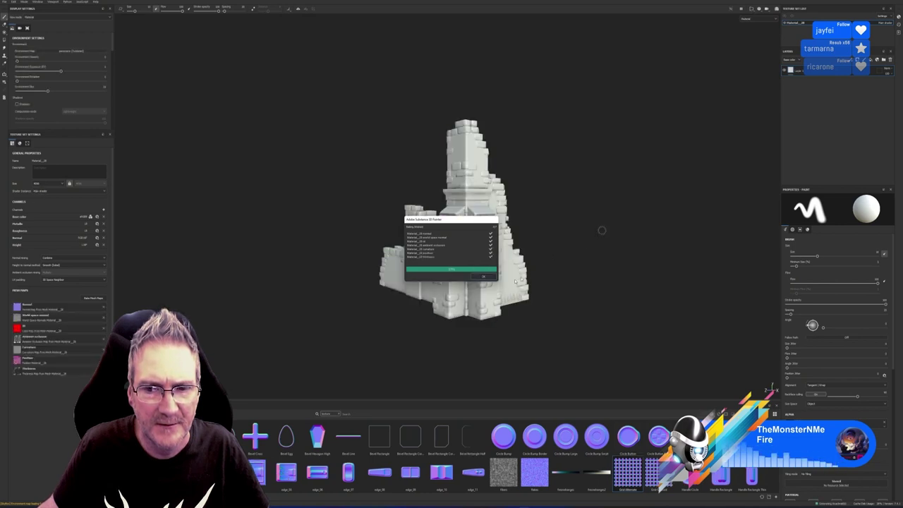
pyautogui.click(487, 278)
pyautogui.keyDown('alt'); pyautogui.moveTo(544, 268); pyautogui.dragTo(558, 270); pyautogui.keyUp('alt')
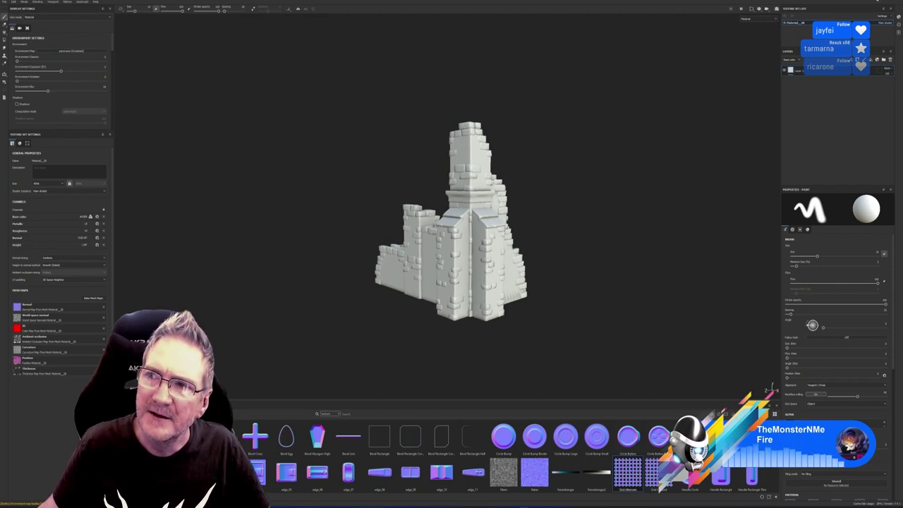
# Switch to 3ds Max and select the inner corner column's elements on the wall object listed just above the HR copy.
pyautogui.click(877, 1)
pyautogui.click(451, 507)
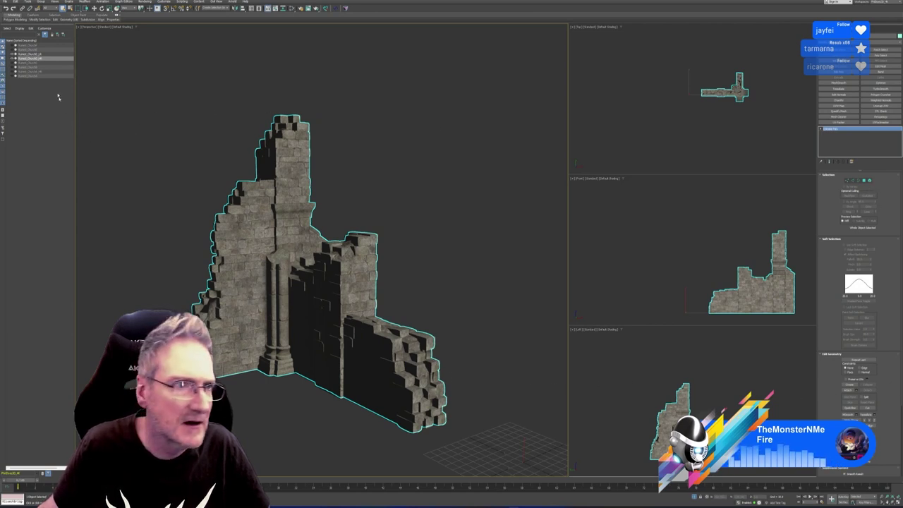
pyautogui.click(44, 54)
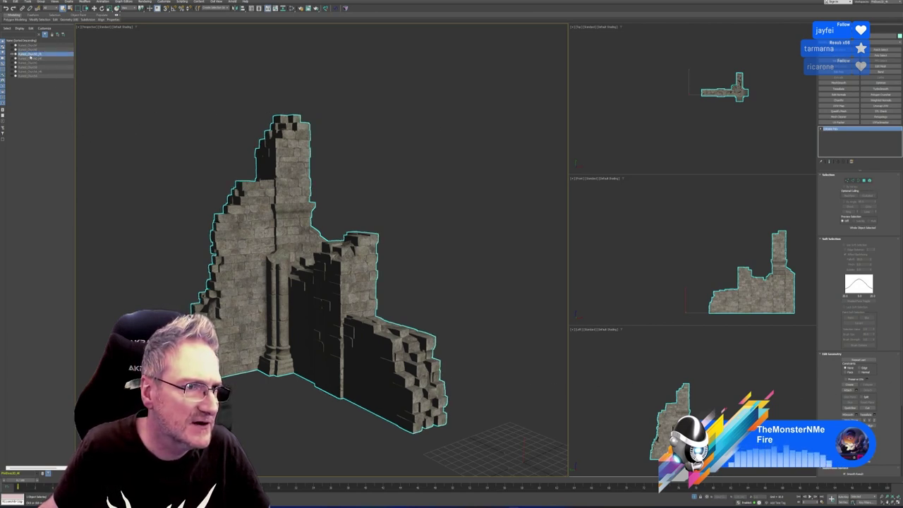
pyautogui.click(870, 181)
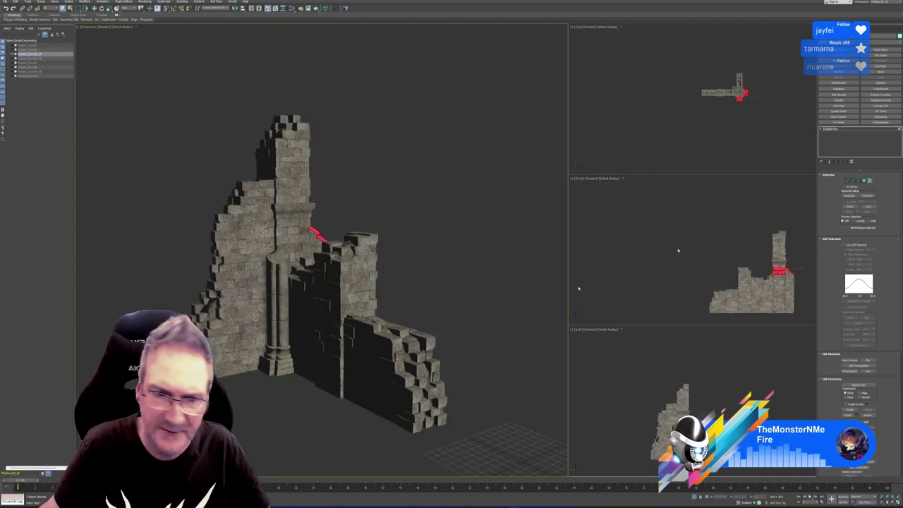
pyautogui.click(278, 364)
pyautogui.keyDown('ctrl'); pyautogui.click(279, 352); pyautogui.keyUp('ctrl')
pyautogui.keyDown('ctrl'); pyautogui.click(281, 342); pyautogui.keyUp('ctrl')
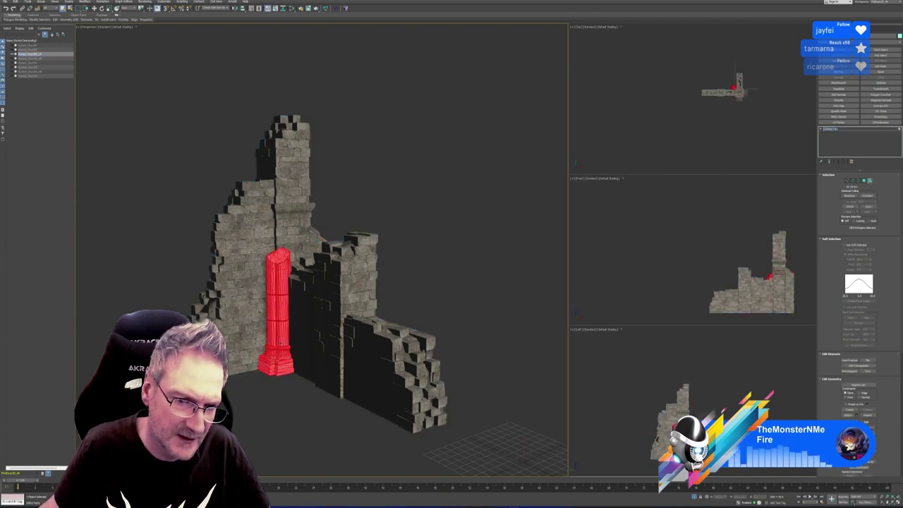
pyautogui.scroll(-3, 842, 417)
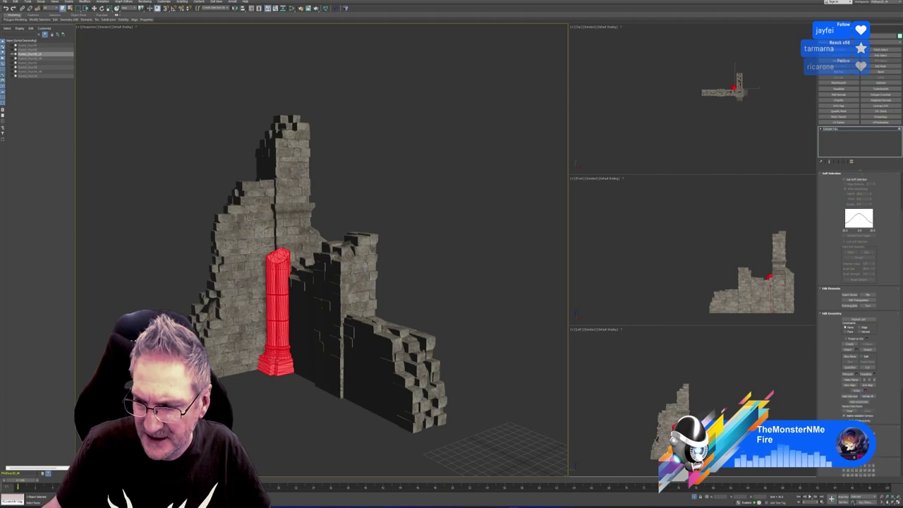
pyautogui.scroll(-1, 859, 318)
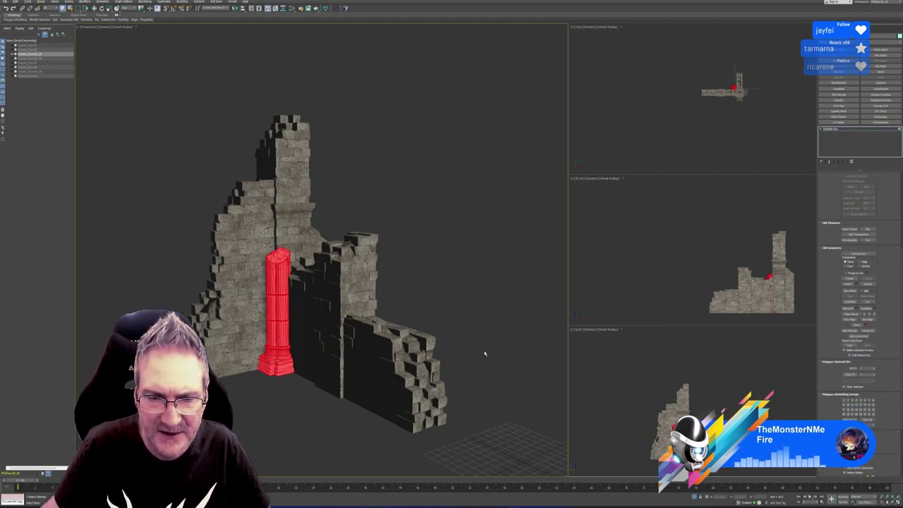
pyautogui.keyDown('alt'); pyautogui.moveTo(505, 361); pyautogui.dragTo(462, 380, button='middle'); pyautogui.keyUp('alt')
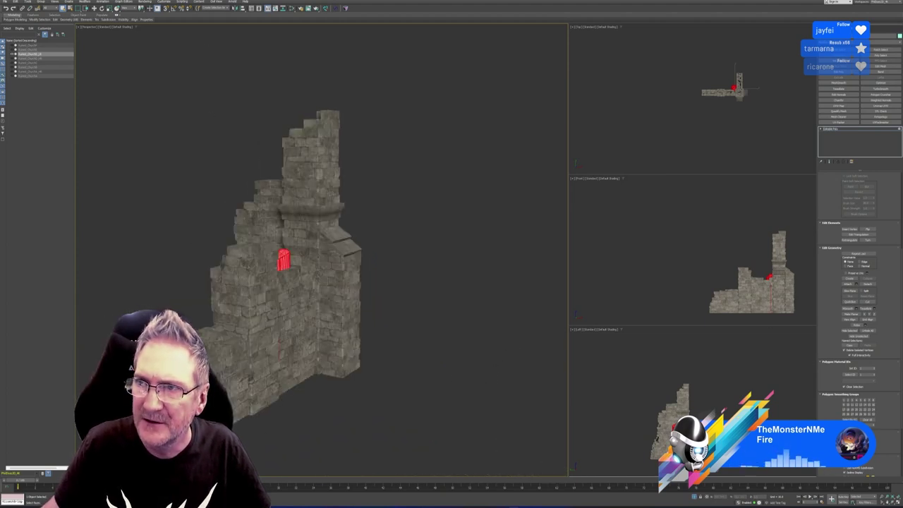
# Return to Substance Painter, clear the high definition mesh from the bake settings and leave only the ID and Curvature maps enabled.
pyautogui.press('super+d')
pyautogui.click(494, 507)
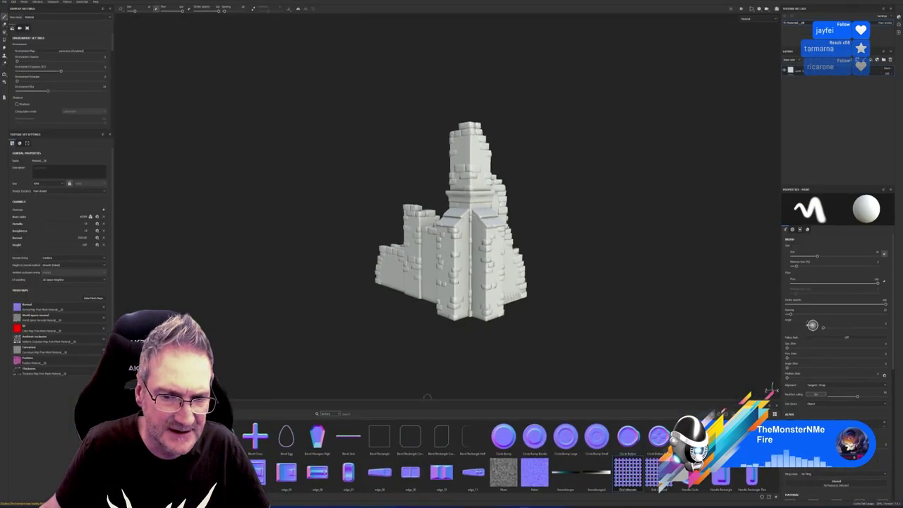
pyautogui.click(94, 298)
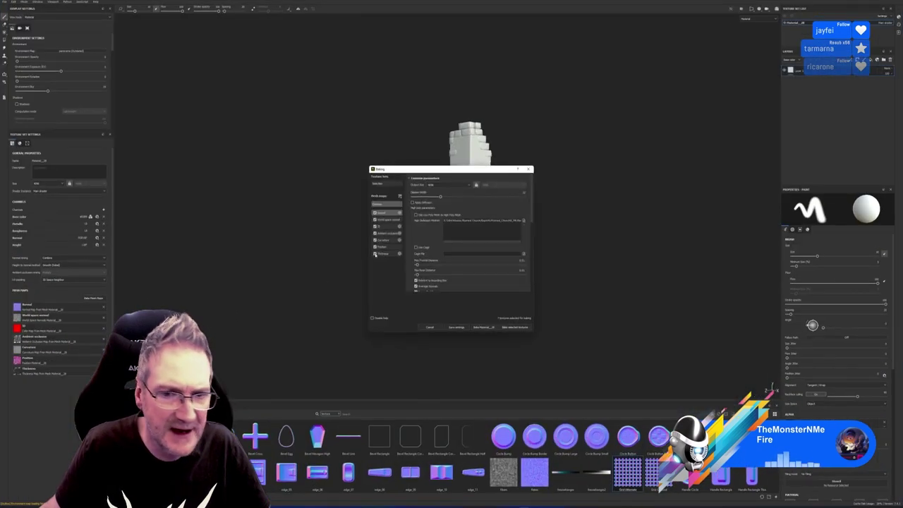
pyautogui.click(523, 221)
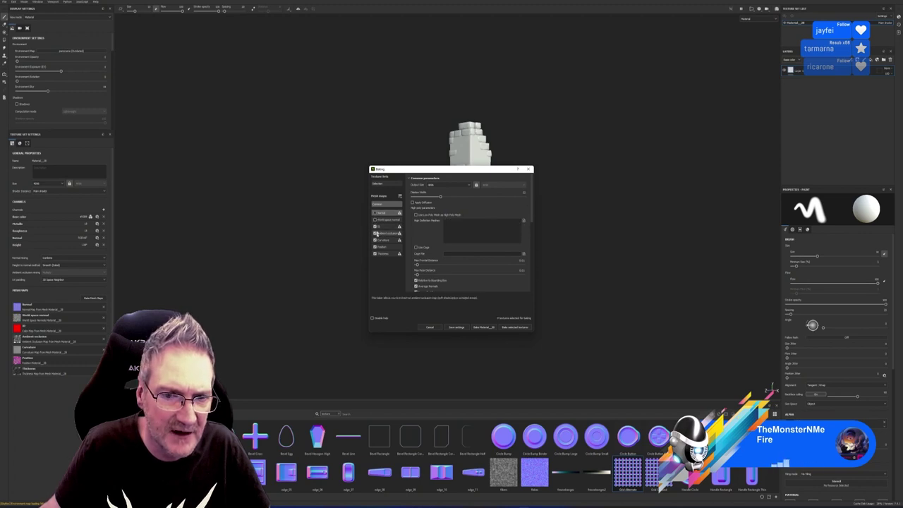
pyautogui.click(375, 247)
pyautogui.click(375, 255)
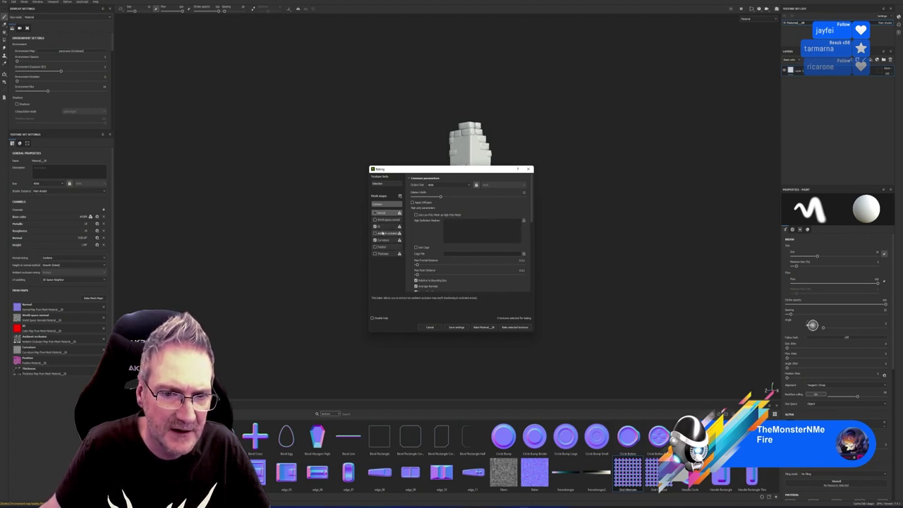
# Set the ID map's color source to Vertex Color and bake the selected maps.
pyautogui.click(384, 227)
pyautogui.click(466, 186)
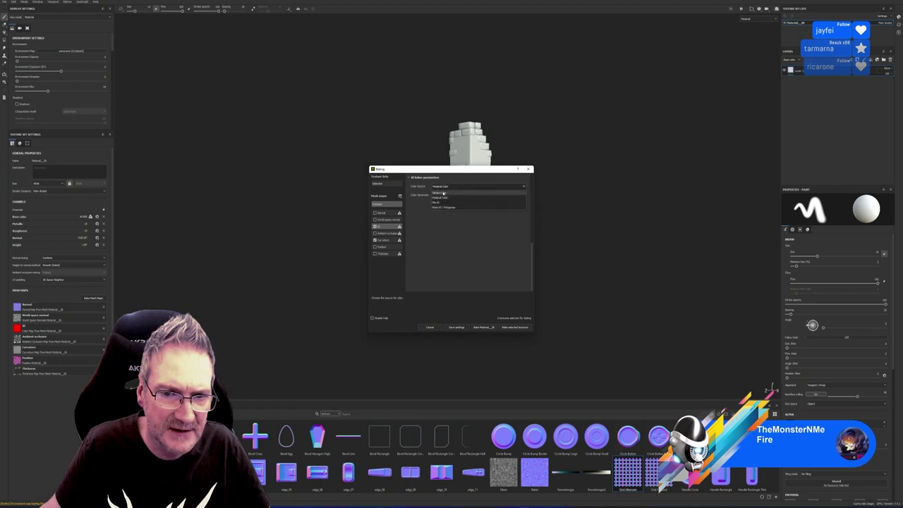
pyautogui.click(452, 200)
pyautogui.click(516, 327)
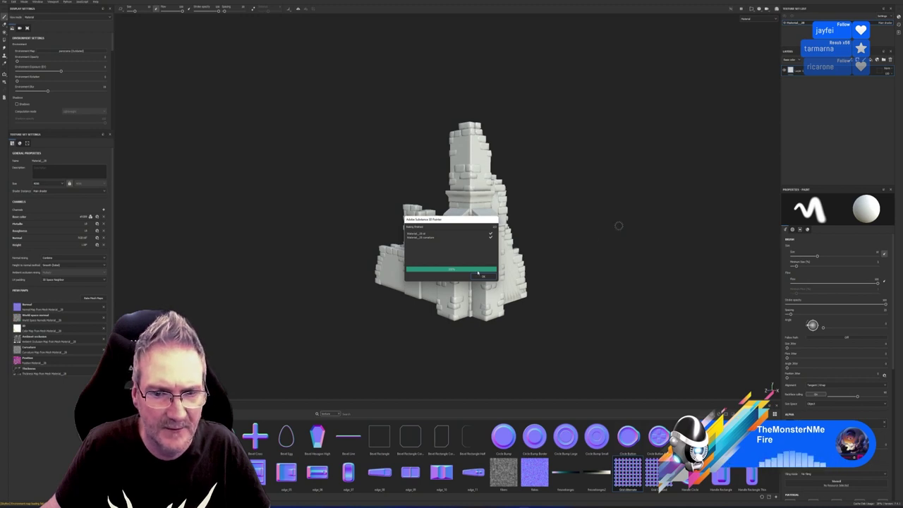
pyautogui.click(481, 275)
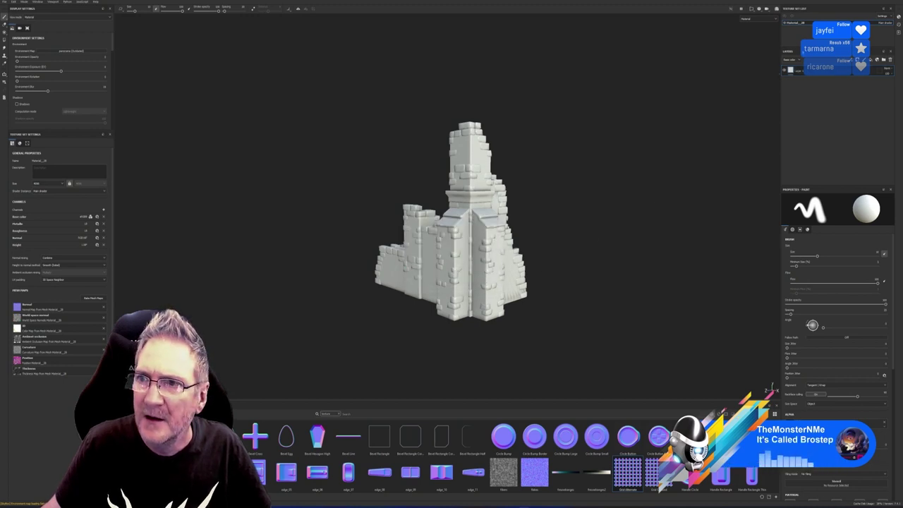
# Check the wall object's name in 3ds Max, then rename the Substance Painter texture set with a name starting Ruined_Church01_.
pyautogui.click(801, 23)
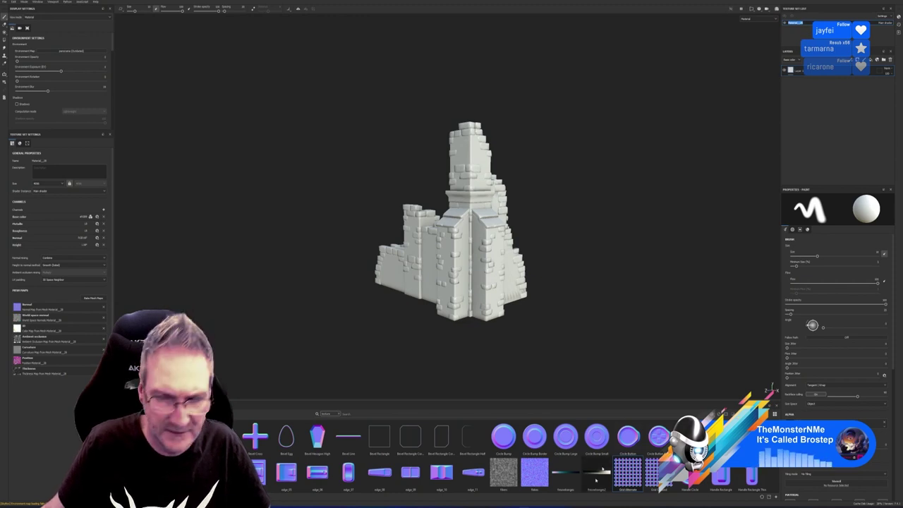
pyautogui.hotkey('alt', 'Tab')
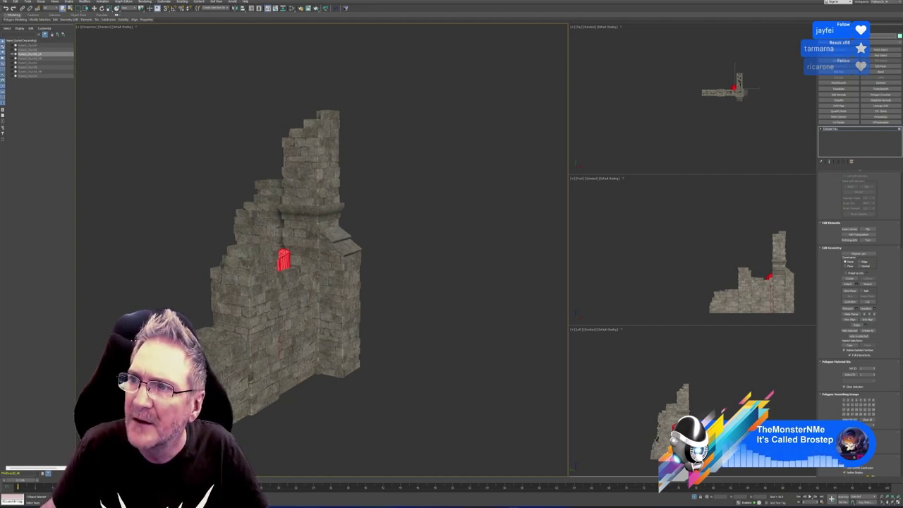
pyautogui.hotkey('alt', 'Tab')
pyautogui.doubleClick(800, 24)
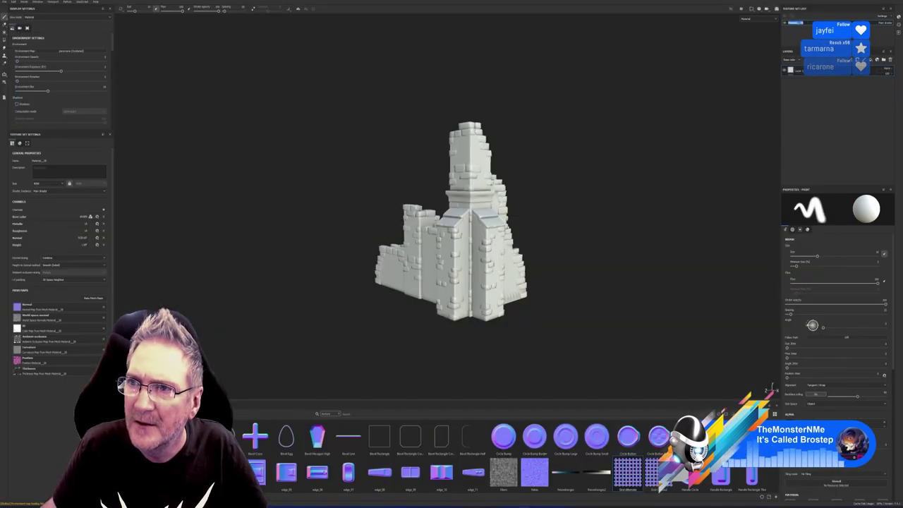
pyautogui.write('Ruined_Church01_')
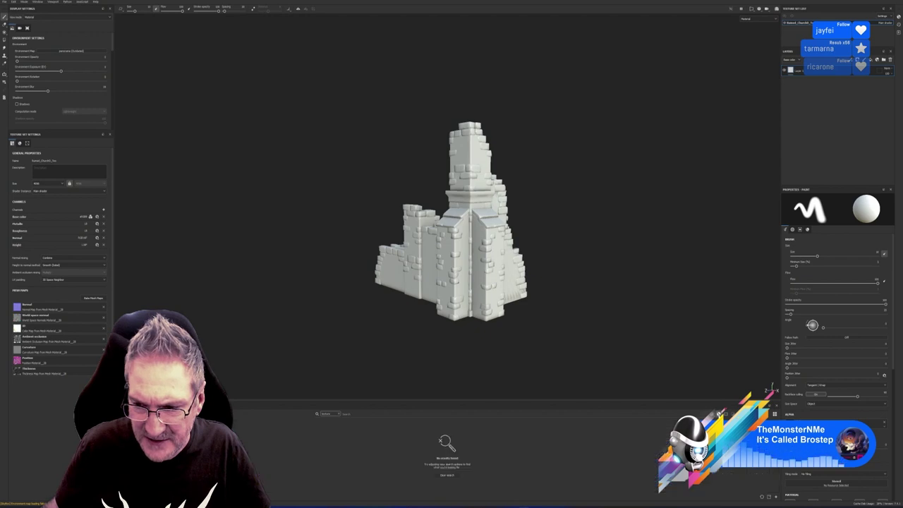
# Filter the smart materials by the "my" name prefix and apply the ruined church smart material to the wall mesh.
pyautogui.click(338, 414)
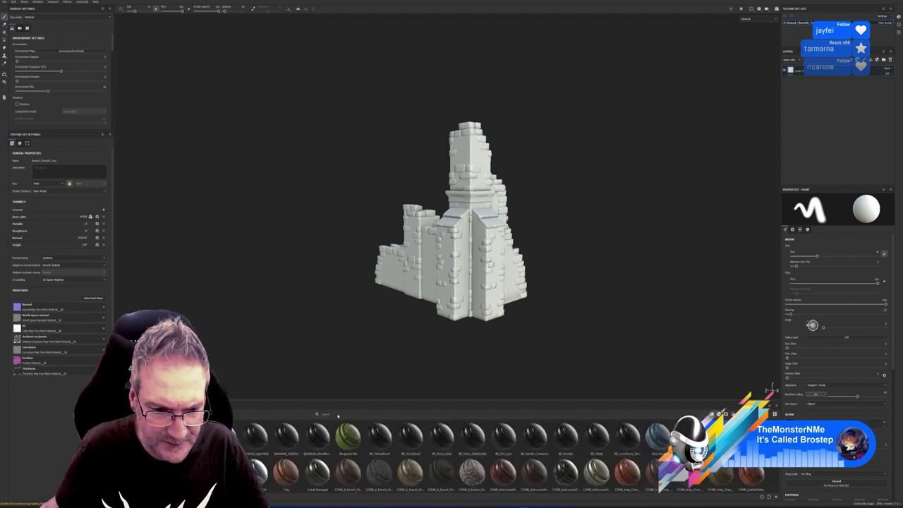
pyautogui.write('wy')
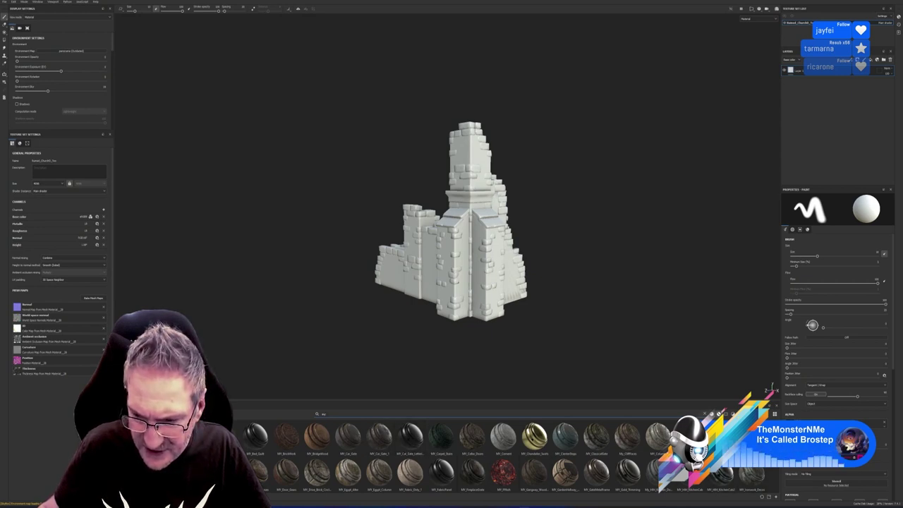
pyautogui.scroll(-2, 479, 456)
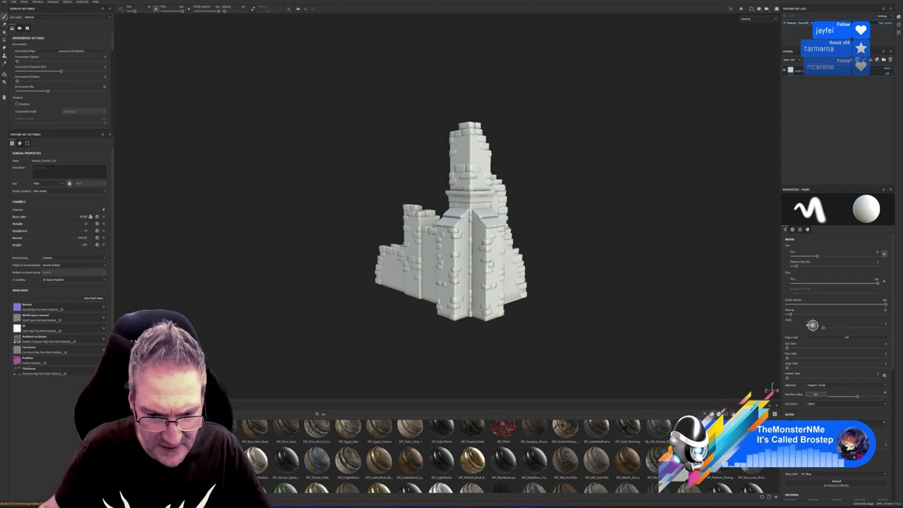
pyautogui.scroll(-2, 479, 456)
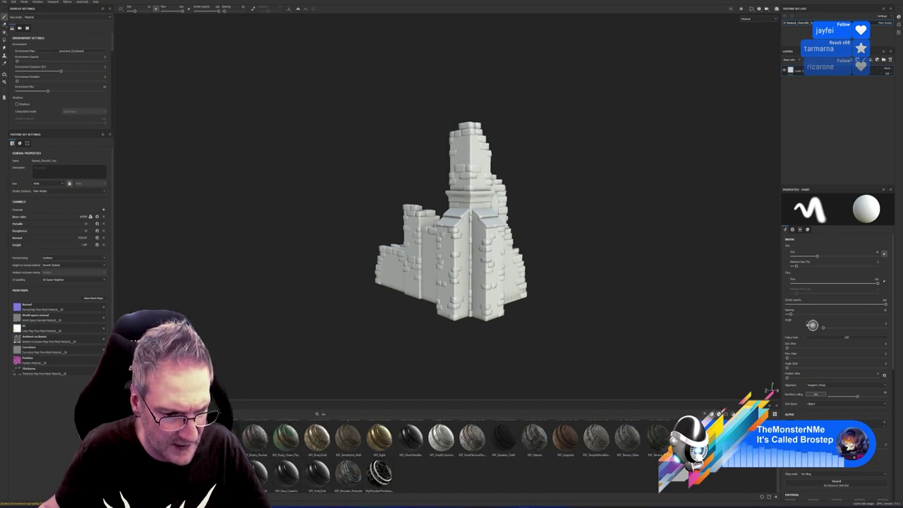
pyautogui.moveTo(387, 415); pyautogui.dragTo(486, 272)
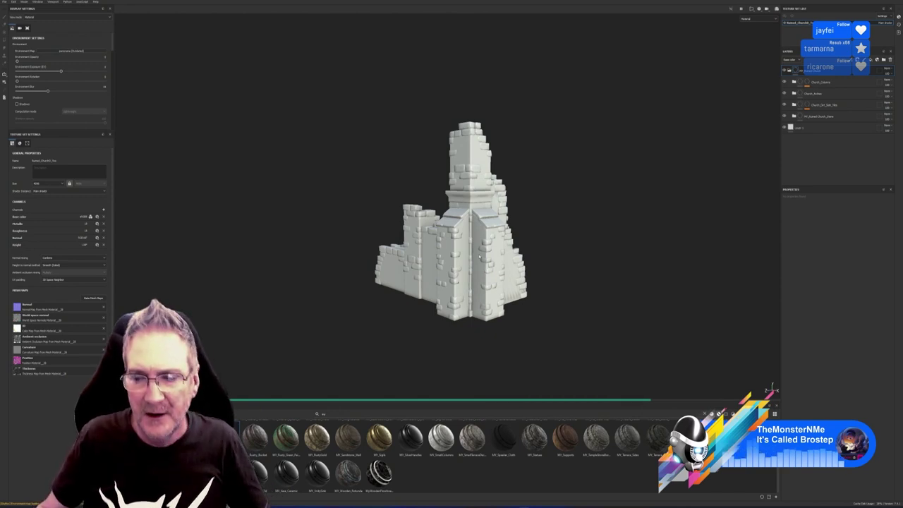
# Examine the textured wall and the layers and mask inside the smart material's ruined church stone folder.
pyautogui.keyDown('alt'); pyautogui.moveTo(479, 256); pyautogui.dragTo(318, 276); pyautogui.keyUp('alt')
pyautogui.keyDown('alt'); pyautogui.moveTo(454, 266); pyautogui.dragTo(498, 255, button='middle'); pyautogui.keyUp('alt')
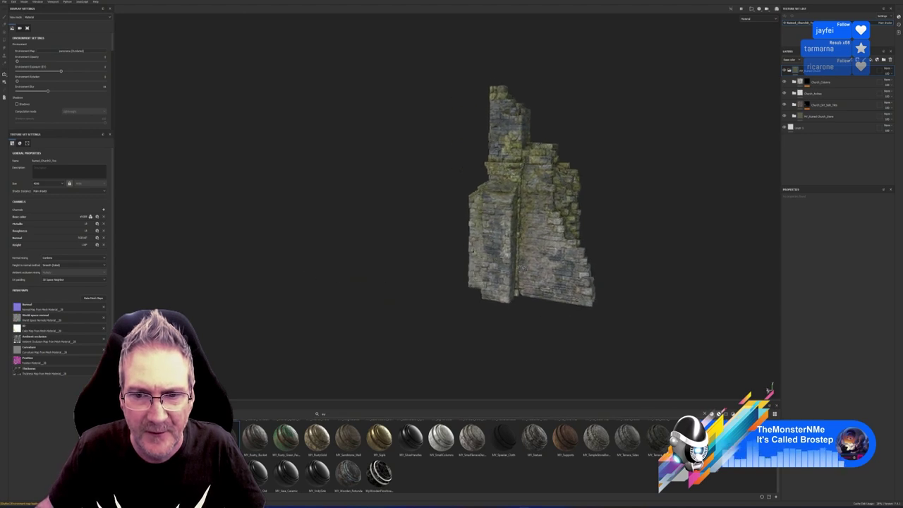
pyautogui.keyDown('alt'); pyautogui.moveTo(497, 254); pyautogui.dragTo(630, 279); pyautogui.keyUp('alt')
pyautogui.scroll(5, 549, 234)
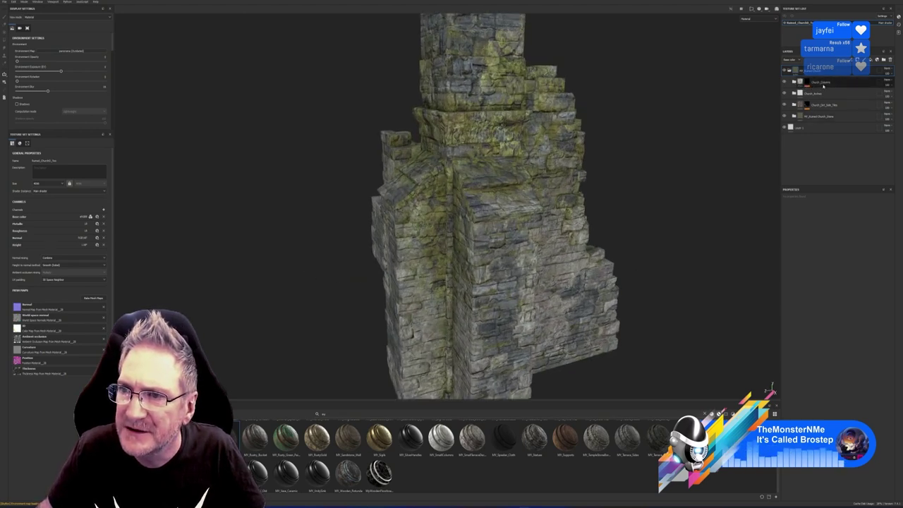
pyautogui.doubleClick(818, 94)
pyautogui.click(842, 106)
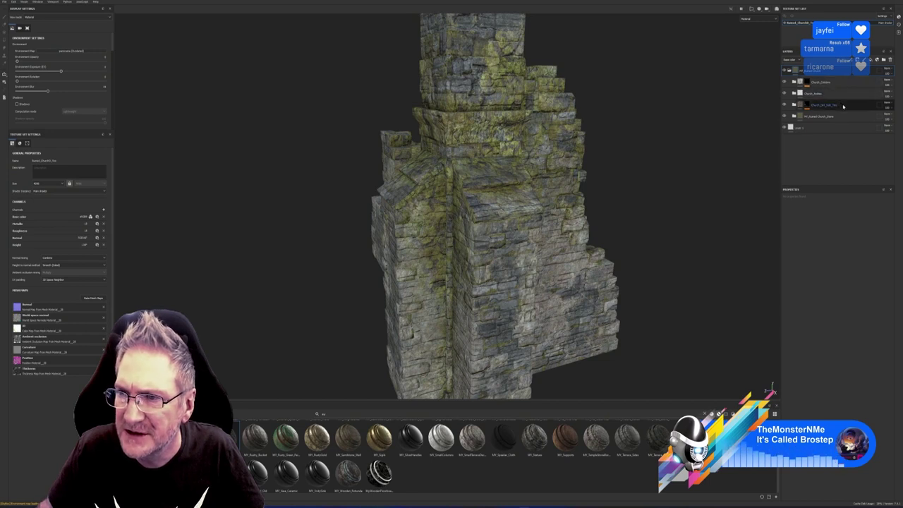
pyautogui.click(820, 117)
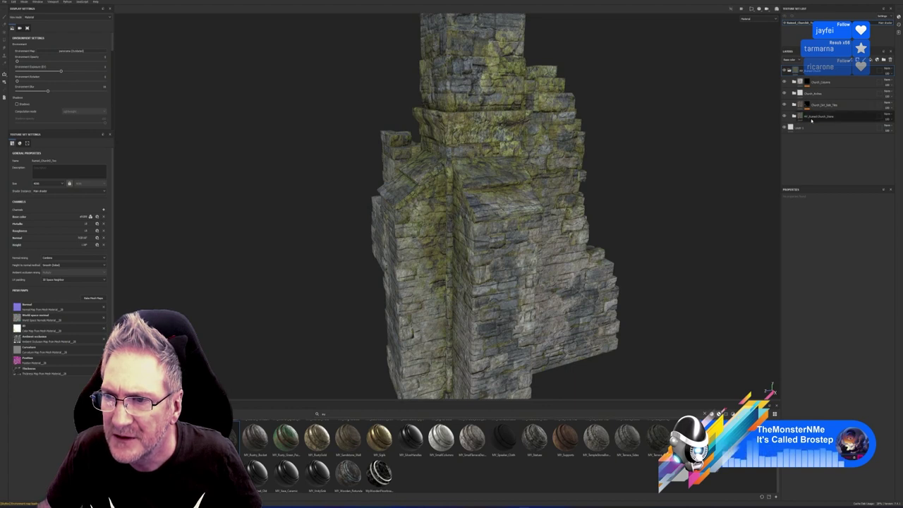
pyautogui.click(795, 116)
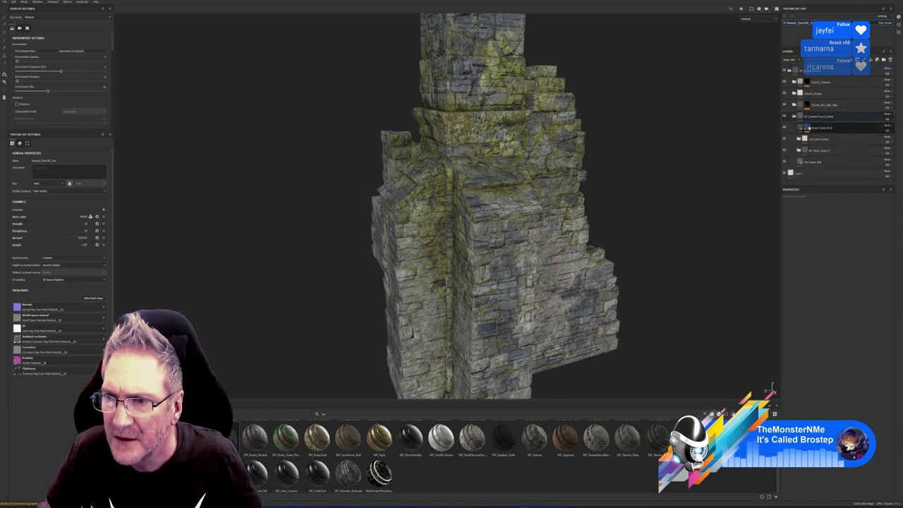
pyautogui.click(808, 127)
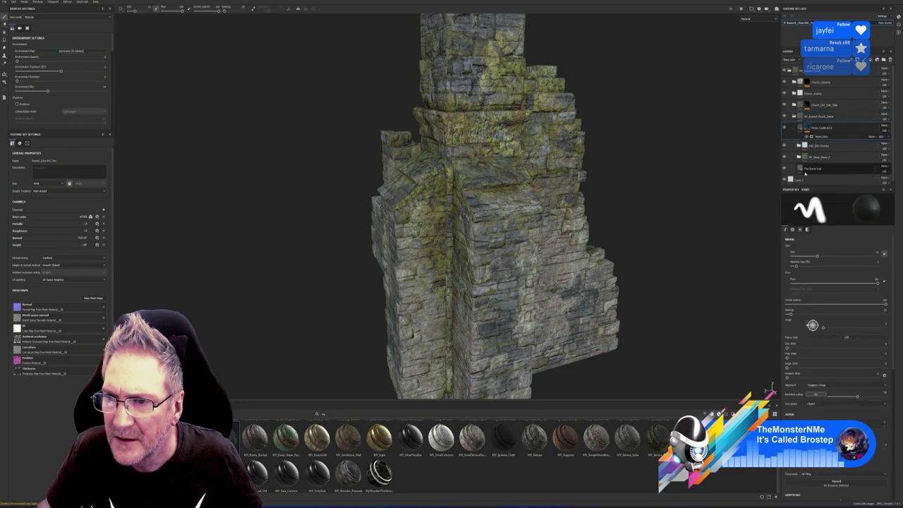
pyautogui.scroll(-1, 810, 168)
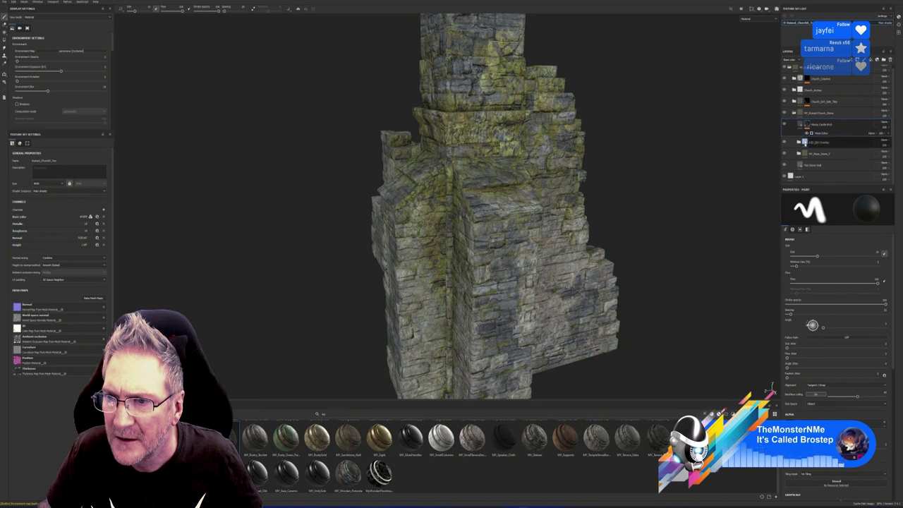
pyautogui.click(794, 114)
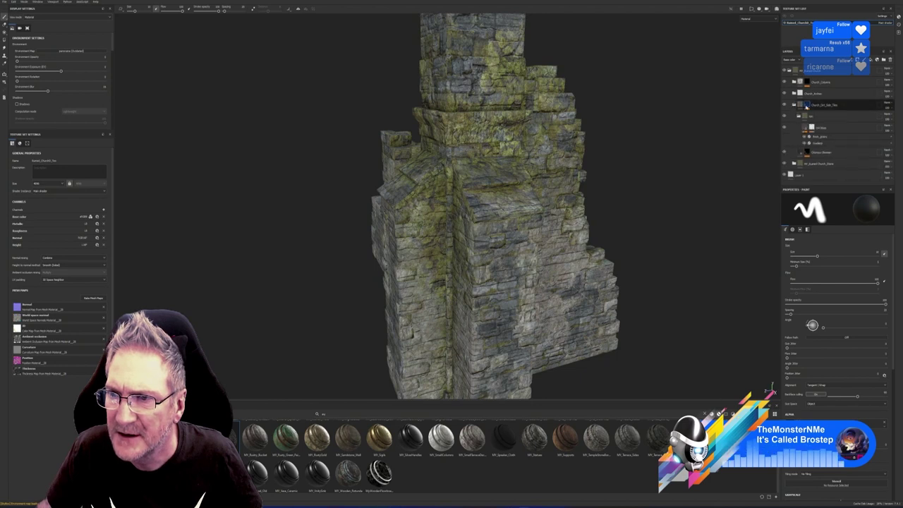
# Add the green ID color of the sloped buttress tops to the color selection mask of the church side tiles folder.
pyautogui.click(793, 104)
pyautogui.click(820, 113)
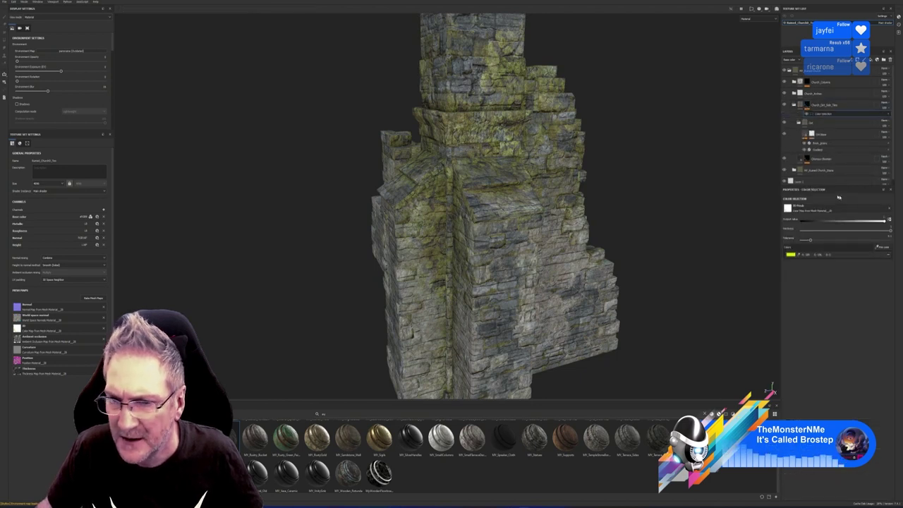
pyautogui.scroll(-1, 603, 233)
pyautogui.click(883, 247)
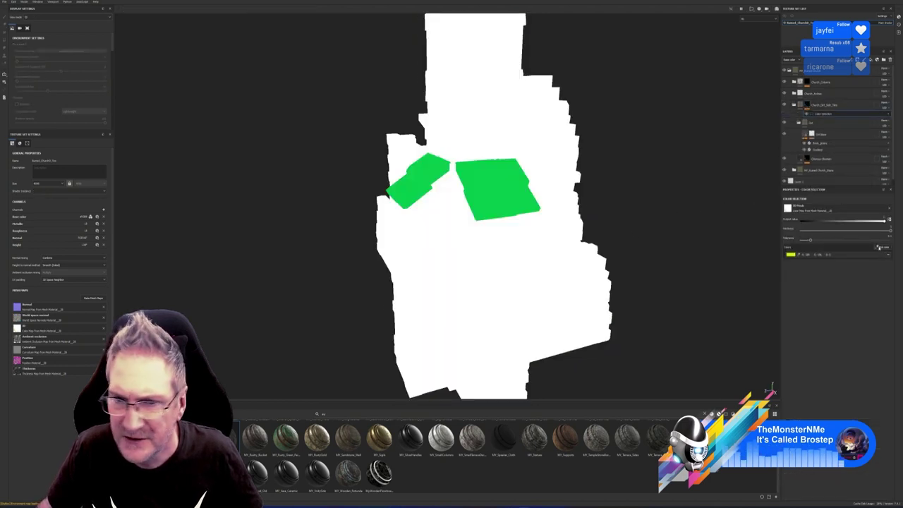
pyautogui.click(506, 199)
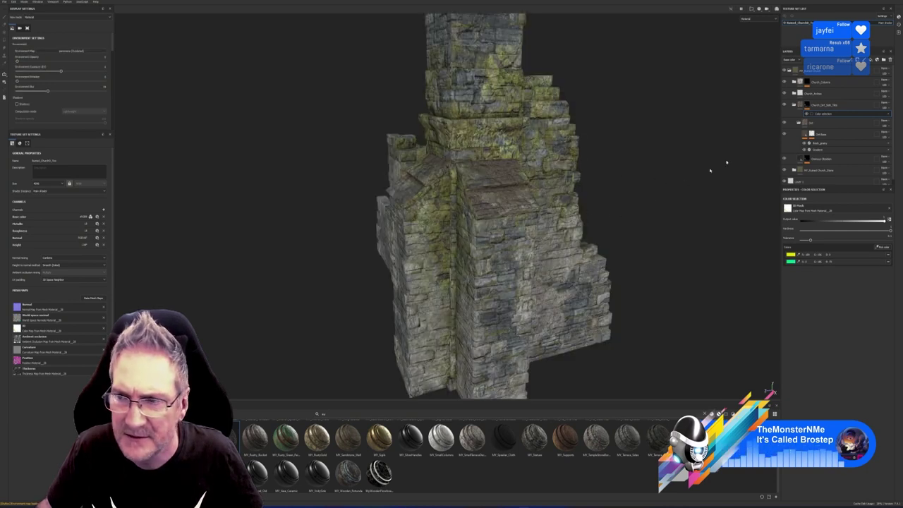
pyautogui.click(806, 104)
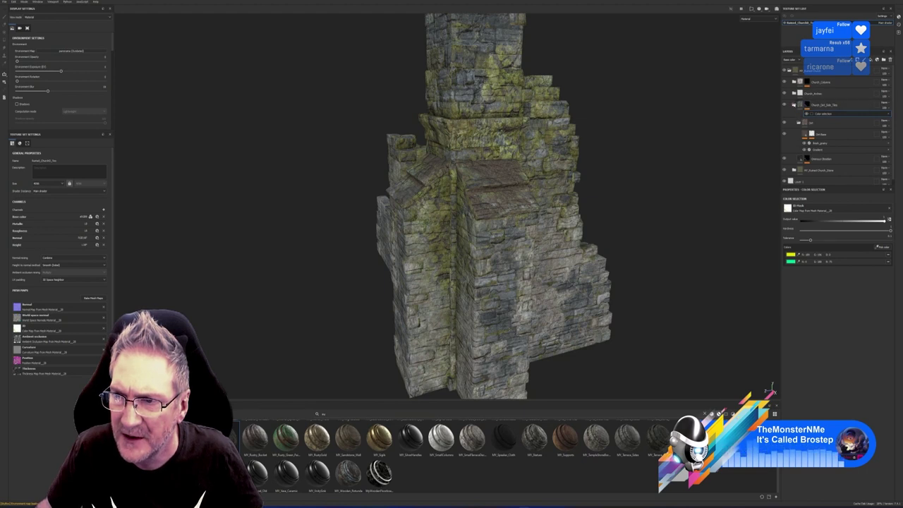
pyautogui.click(793, 104)
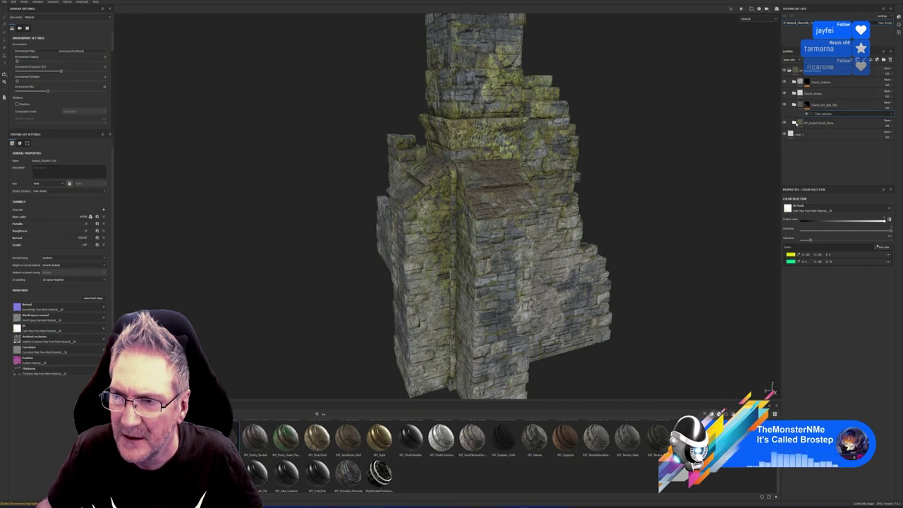
# Examine the ruined church stone folder's layers and inspect the sloped tiles and corner stonework on the model.
pyautogui.click(804, 123)
pyautogui.click(795, 122)
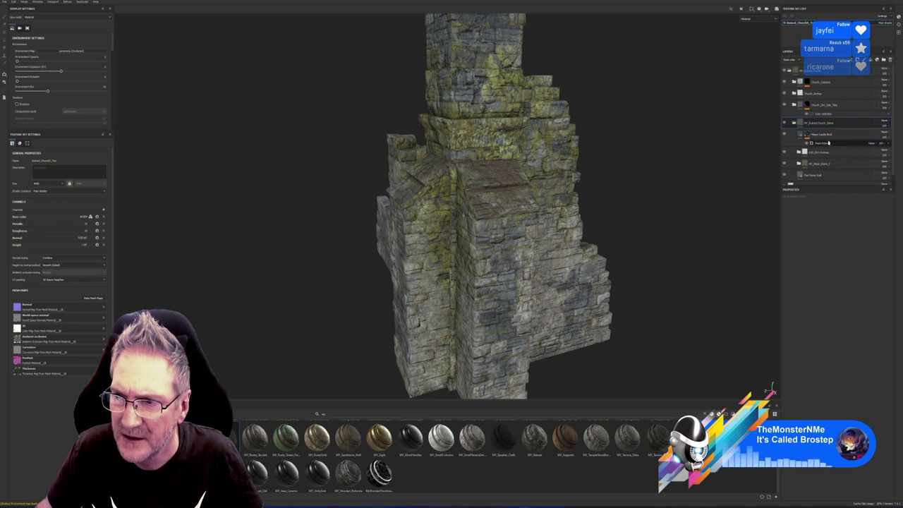
pyautogui.click(825, 164)
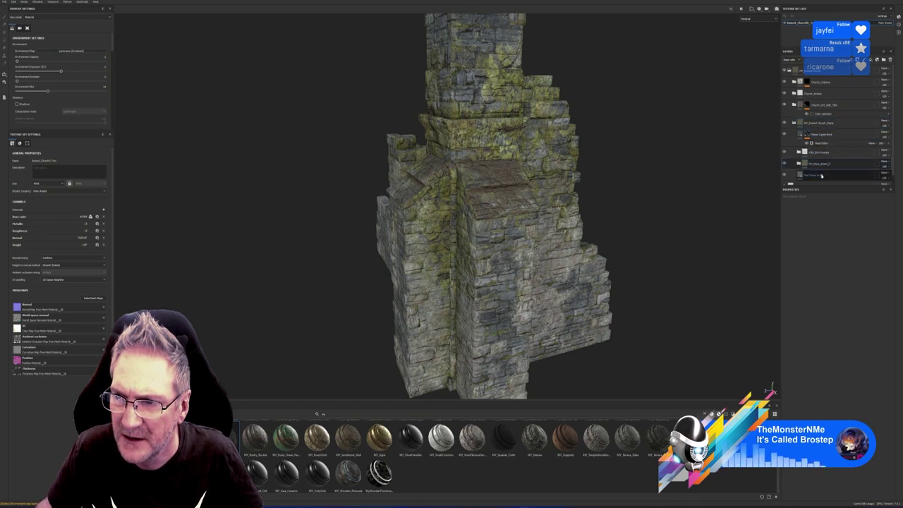
pyautogui.scroll(-1, 823, 173)
pyautogui.scroll(1, 823, 177)
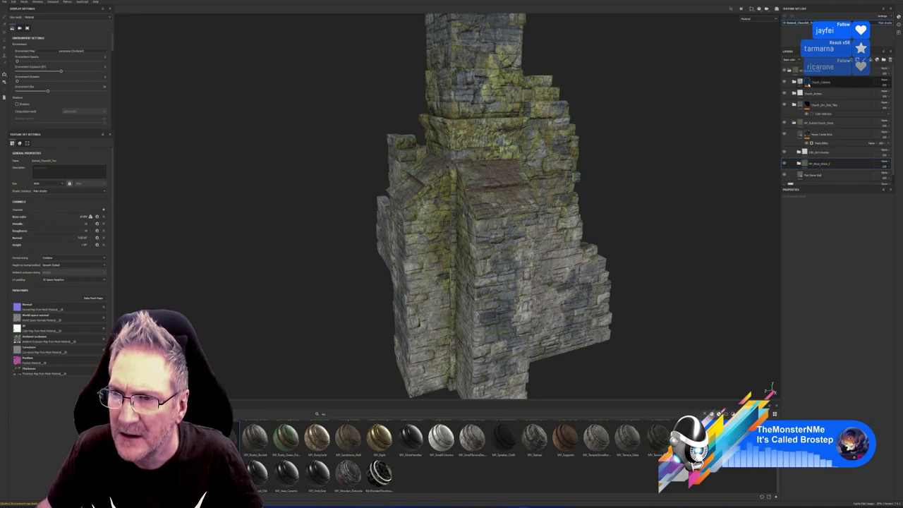
pyautogui.scroll(-2, 598, 217)
pyautogui.keyDown('alt'); pyautogui.moveTo(599, 216); pyautogui.dragTo(677, 256); pyautogui.keyUp('alt')
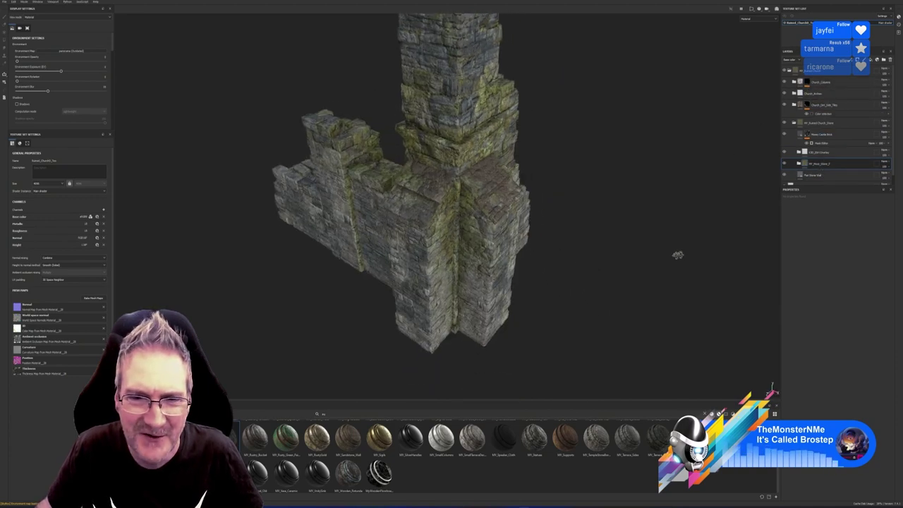
pyautogui.scroll(3, 423, 191)
pyautogui.keyDown('alt'); pyautogui.moveTo(422, 194); pyautogui.dragTo(448, 174); pyautogui.keyUp('alt')
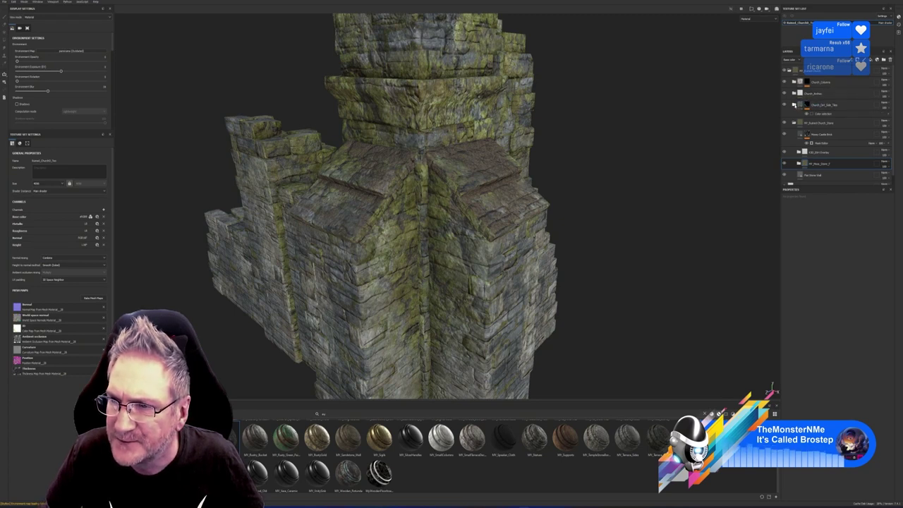
# Delete the default Layer 1 beneath the smart material and check the stone wall base layer by hiding and showing it.
pyautogui.scroll(-1, 811, 166)
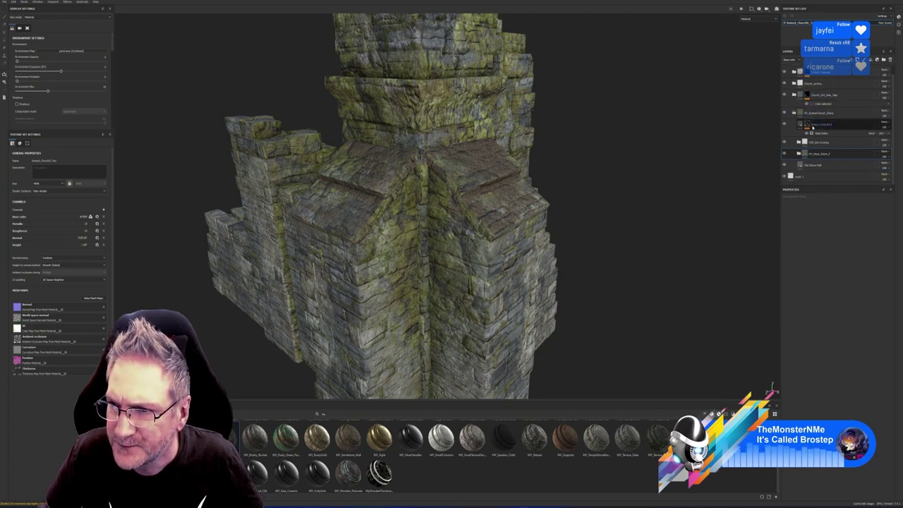
pyautogui.click(820, 178)
pyautogui.press('Delete')
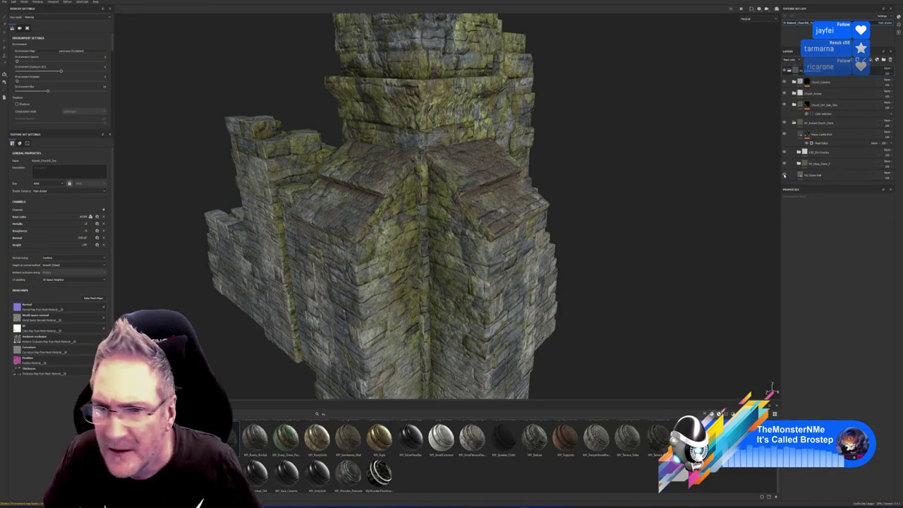
pyautogui.click(784, 175)
pyautogui.click(784, 175)
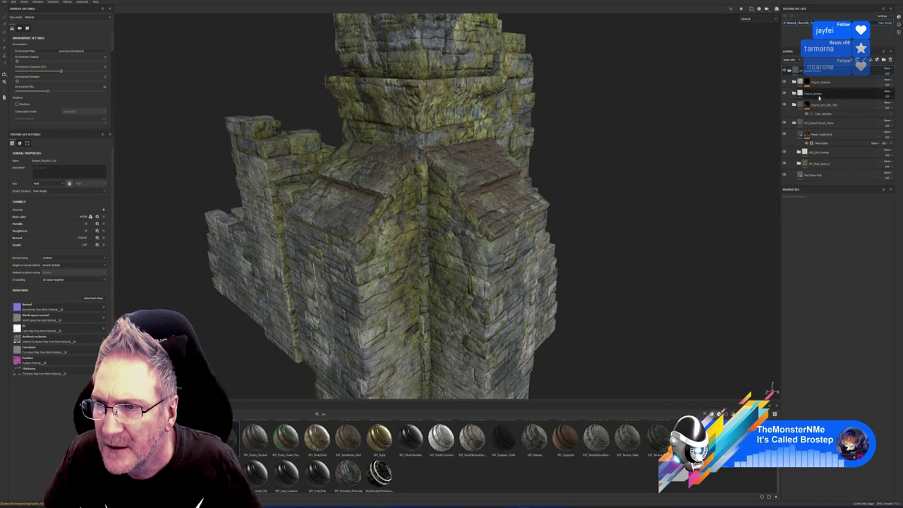
# Remove the yellow color from the side tiles folder's color selection mask.
pyautogui.click(824, 114)
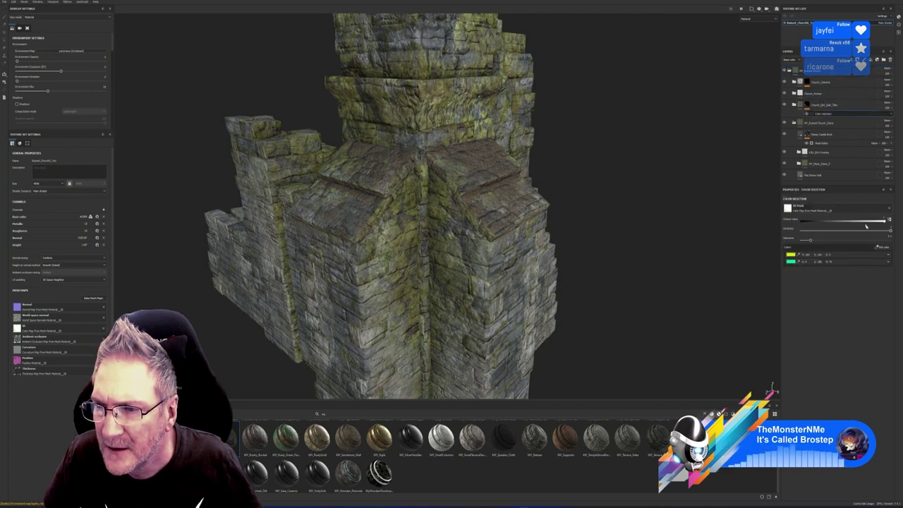
pyautogui.click(889, 255)
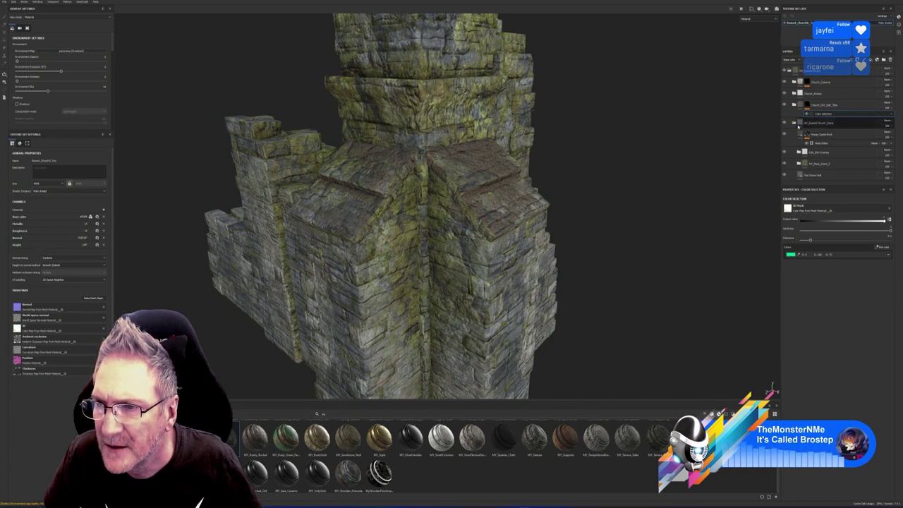
# Examine the layers and masks inside the ruined church stone folder and the side tiles folder.
pyautogui.click(805, 134)
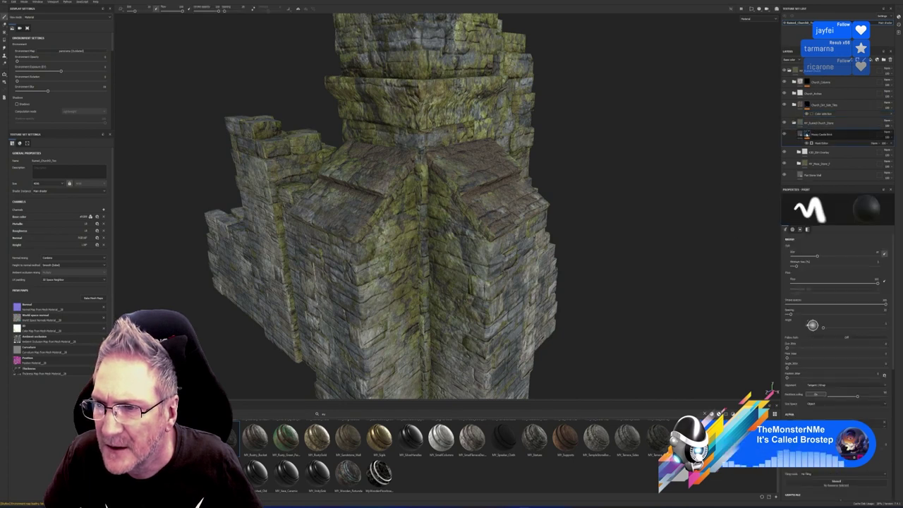
pyautogui.click(804, 152)
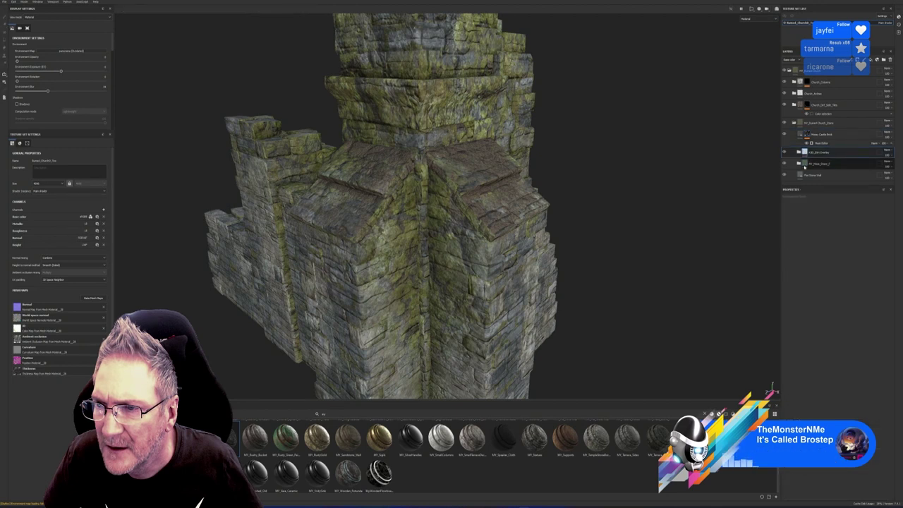
pyautogui.click(799, 164)
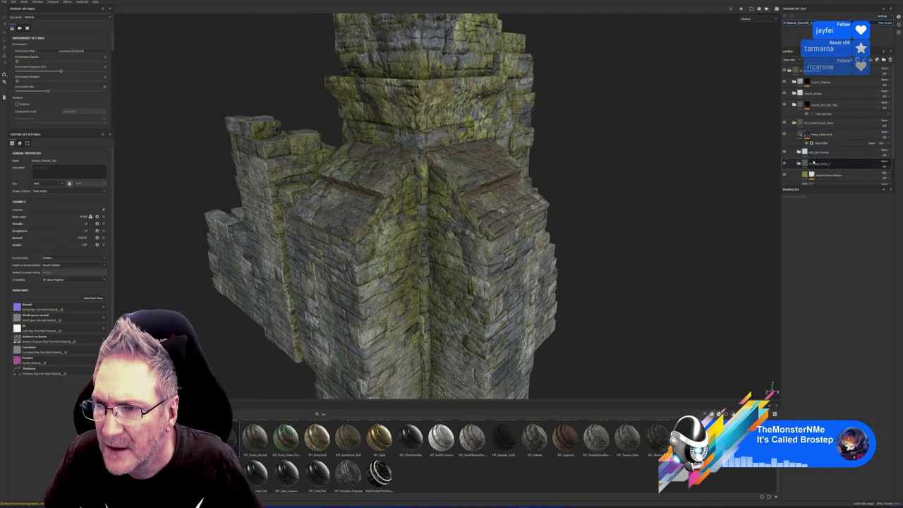
pyautogui.scroll(-1, 814, 165)
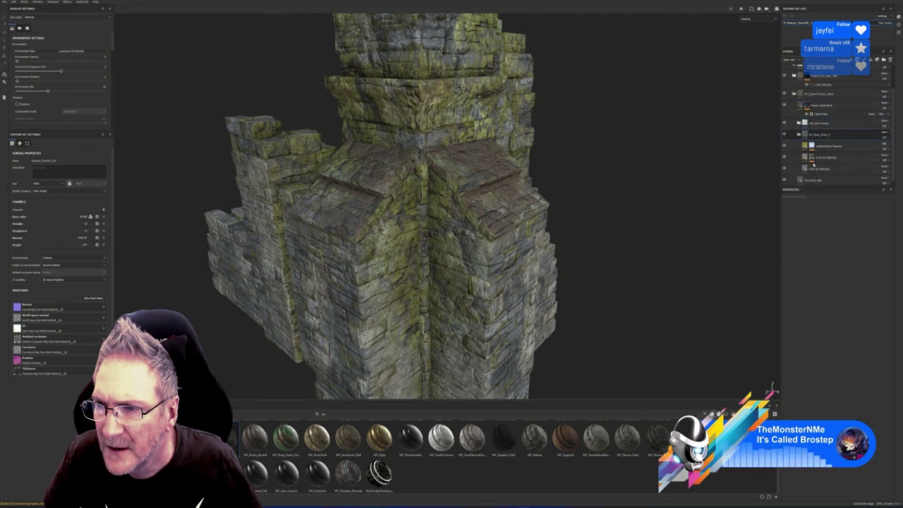
pyautogui.click(812, 158)
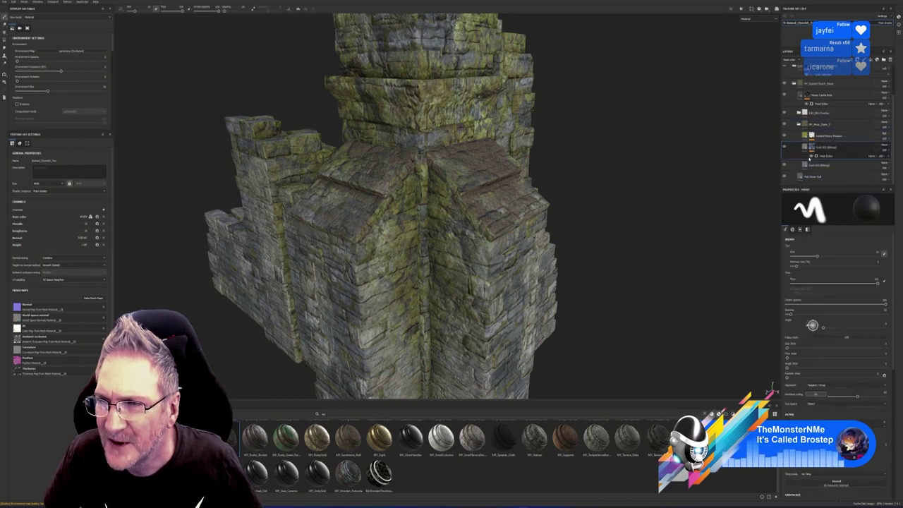
pyautogui.scroll(1, 810, 162)
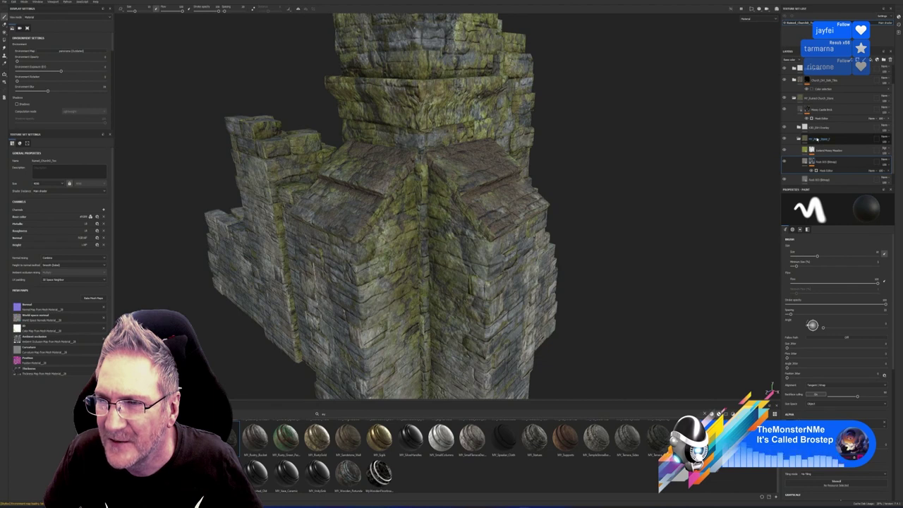
pyautogui.click(798, 127)
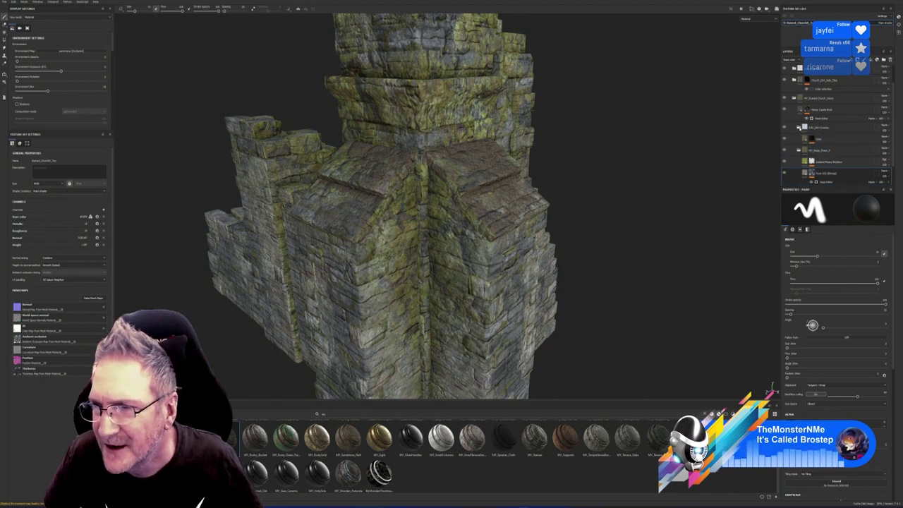
pyautogui.click(813, 140)
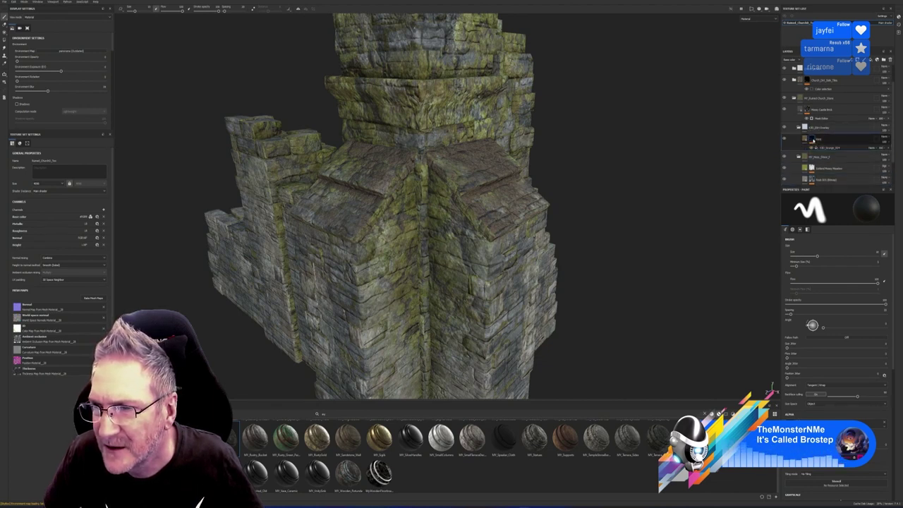
pyautogui.click(820, 139)
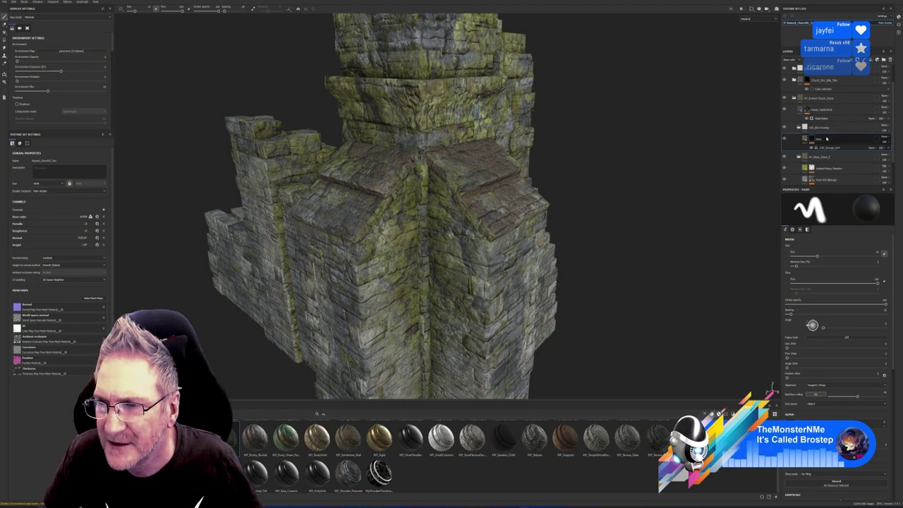
pyautogui.scroll(2, 817, 139)
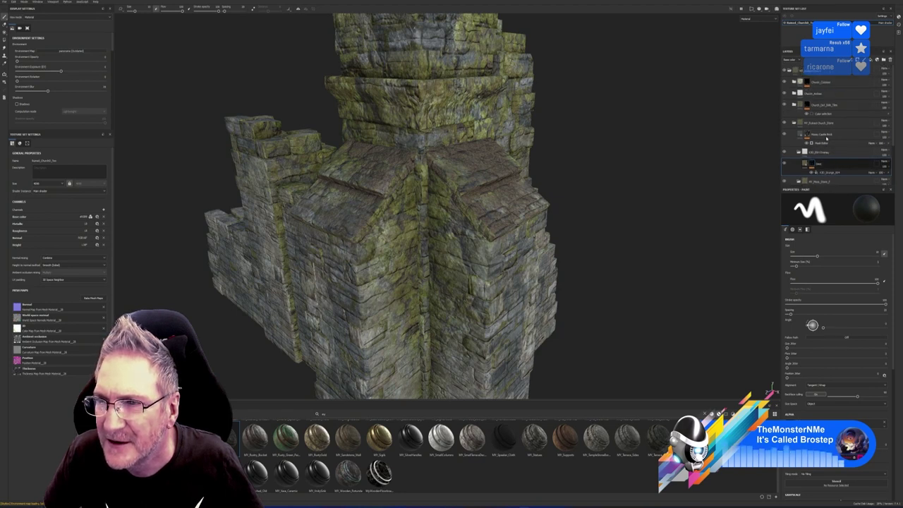
pyautogui.click(794, 104)
pyautogui.click(823, 114)
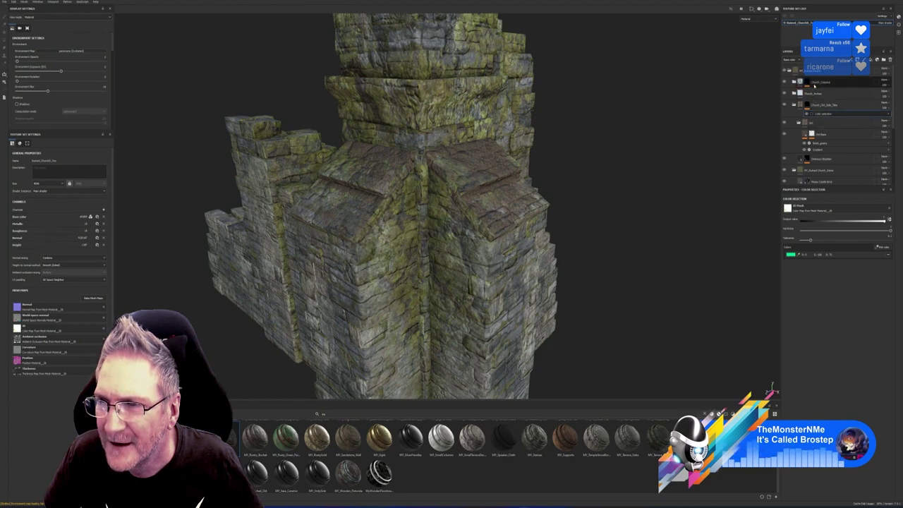
# Add the yellow ID color of the inner corner column to the color selection mask of the church column folder.
pyautogui.scroll(-2, 643, 202)
pyautogui.keyDown('alt'); pyautogui.moveTo(642, 205); pyautogui.dragTo(379, 231); pyautogui.keyUp('alt')
pyautogui.scroll(-5, 577, 229)
pyautogui.keyDown('alt'); pyautogui.moveTo(577, 228); pyautogui.dragTo(484, 229); pyautogui.keyUp('alt')
pyautogui.scroll(3, 574, 231)
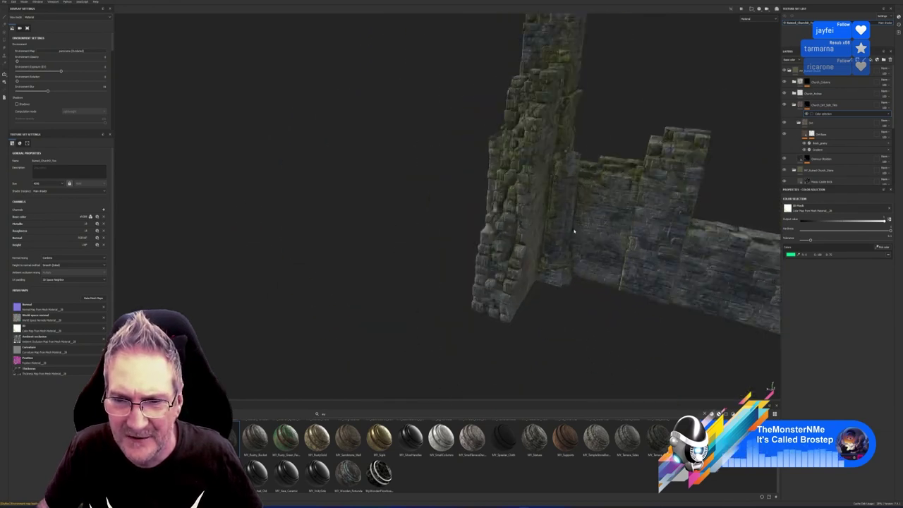
pyautogui.scroll(4, 574, 231)
pyautogui.keyDown('alt'); pyautogui.moveTo(579, 228); pyautogui.dragTo(519, 194); pyautogui.keyUp('alt')
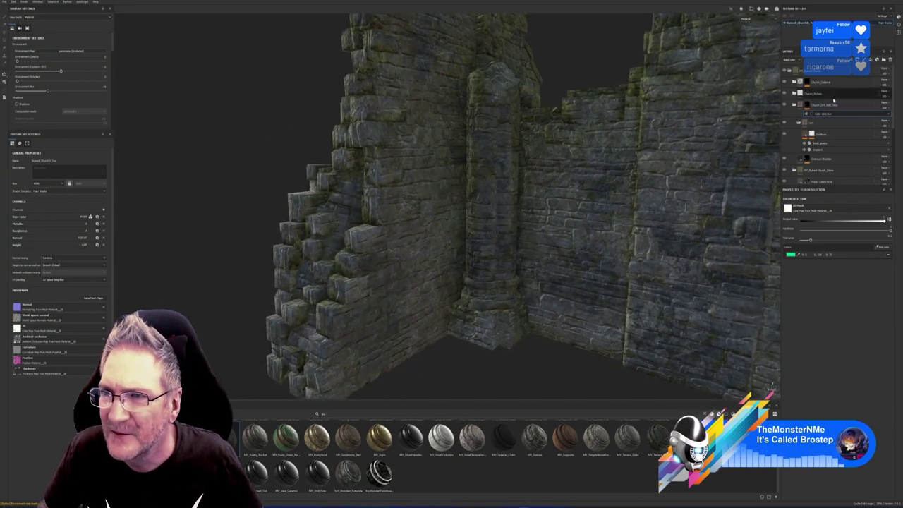
pyautogui.click(830, 83)
pyautogui.click(836, 84)
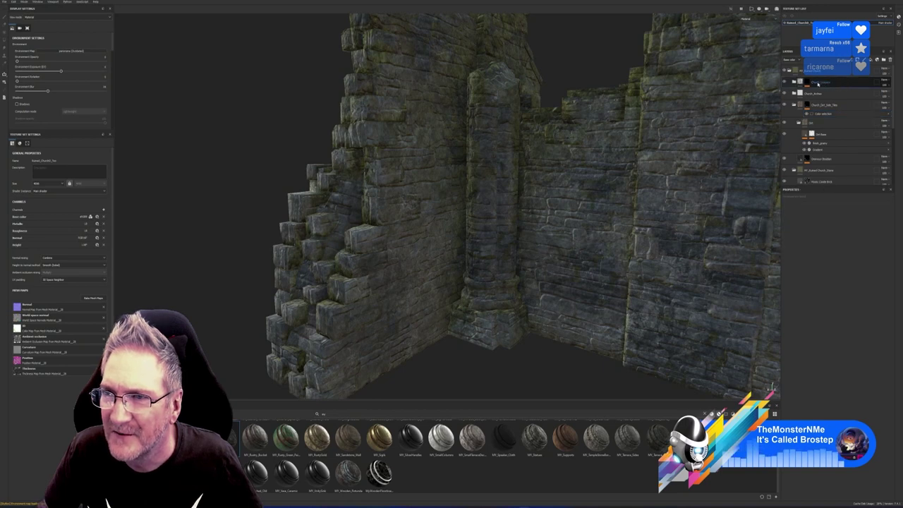
pyautogui.click(808, 83)
pyautogui.click(824, 91)
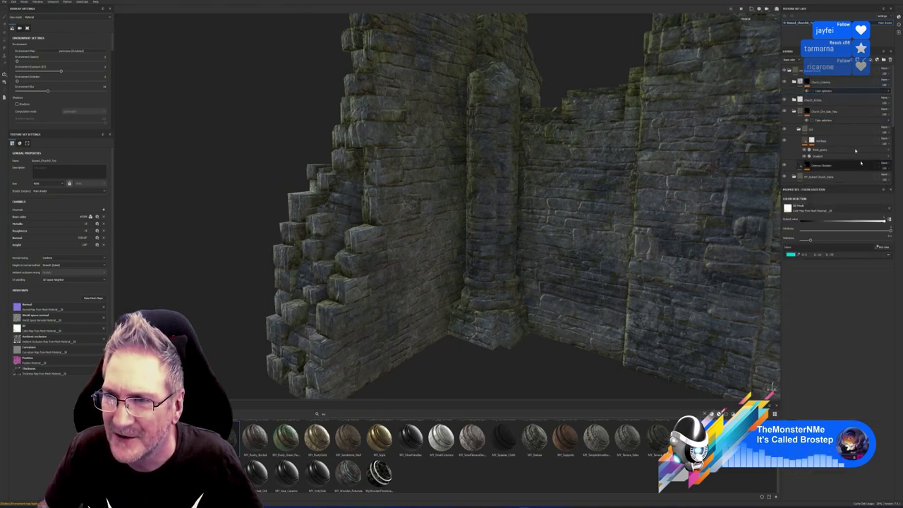
pyautogui.click(882, 247)
pyautogui.click(511, 210)
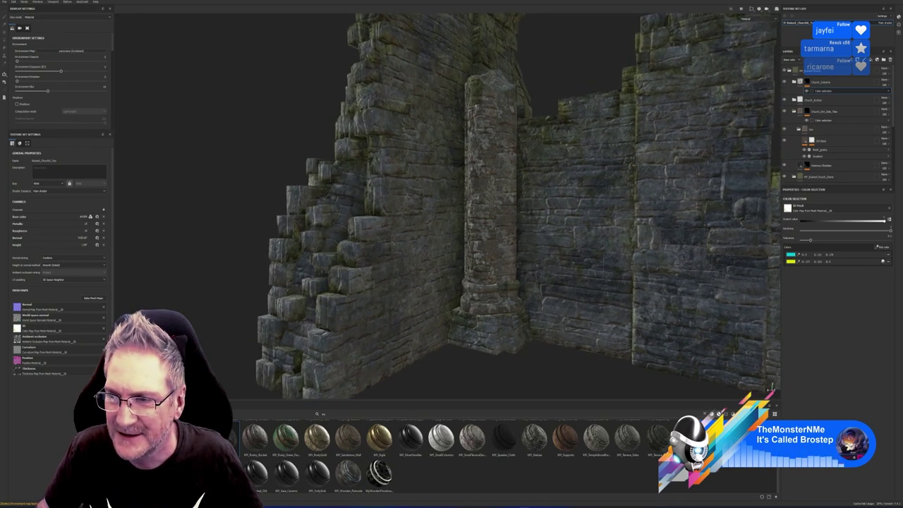
# Remove the cyan color from the church column folder's color selection mask.
pyautogui.click(888, 256)
pyautogui.scroll(-5, 556, 212)
pyautogui.keyDown('alt'); pyautogui.moveTo(560, 216); pyautogui.dragTo(591, 239); pyautogui.keyUp('alt')
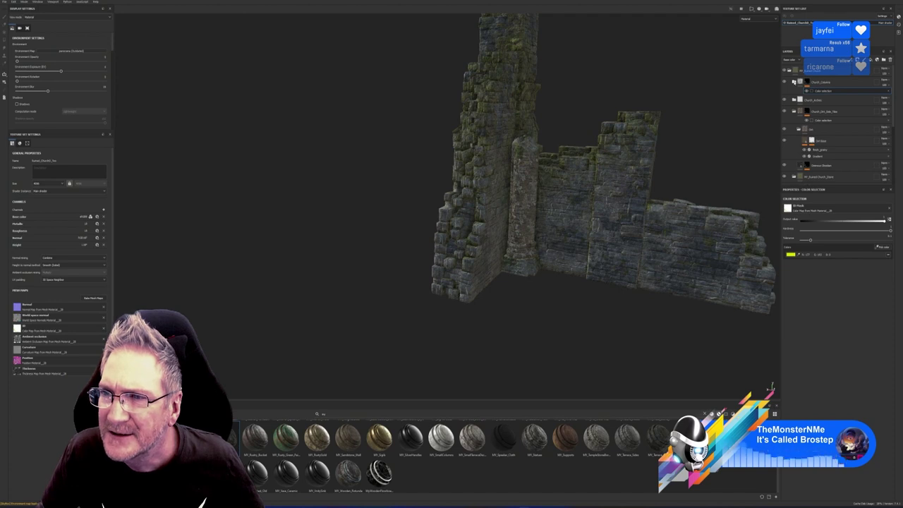
# Inspect the mask of the layer inside the church column folder and view the textured wall from all around.
pyautogui.click(794, 83)
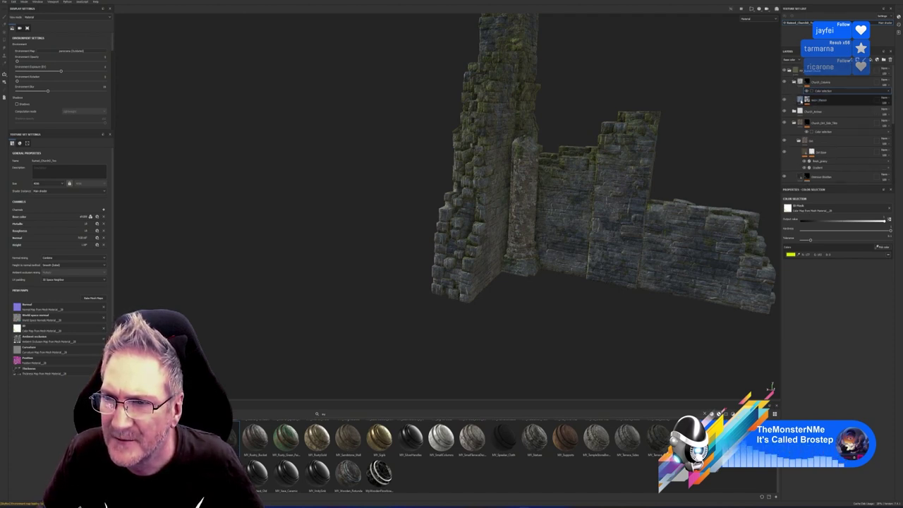
pyautogui.click(808, 101)
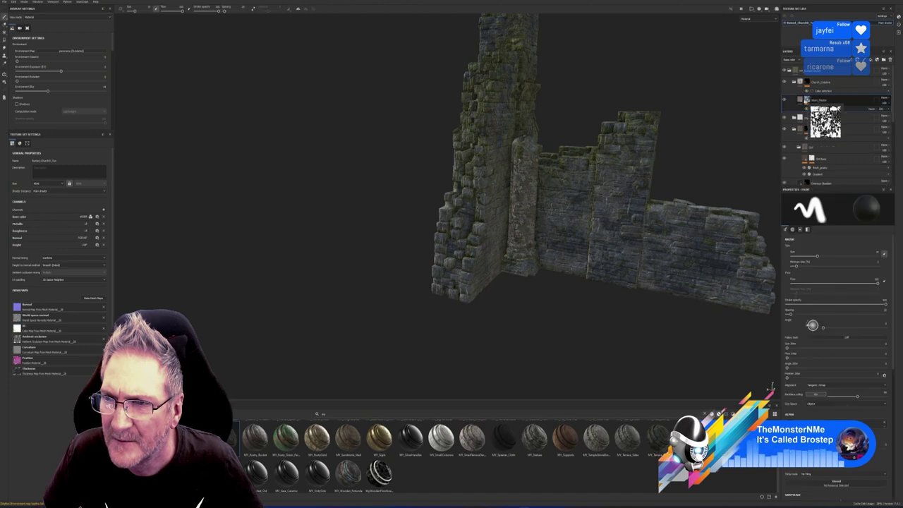
pyautogui.keyDown('alt'); pyautogui.moveTo(732, 134); pyautogui.dragTo(749, 135); pyautogui.keyUp('alt')
pyautogui.keyDown('alt'); pyautogui.moveTo(580, 193); pyautogui.dragTo(779, 188); pyautogui.keyUp('alt')
pyautogui.keyDown('alt'); pyautogui.moveTo(503, 202); pyautogui.dragTo(674, 200, button='middle'); pyautogui.keyUp('alt')
pyautogui.keyDown('alt'); pyautogui.moveTo(511, 203); pyautogui.dragTo(578, 220); pyautogui.keyUp('alt')
pyautogui.keyDown('alt'); pyautogui.moveTo(563, 161); pyautogui.dragTo(584, 192); pyautogui.keyUp('alt')
pyautogui.keyDown('alt'); pyautogui.moveTo(657, 169); pyautogui.dragTo(647, 193); pyautogui.keyUp('alt')
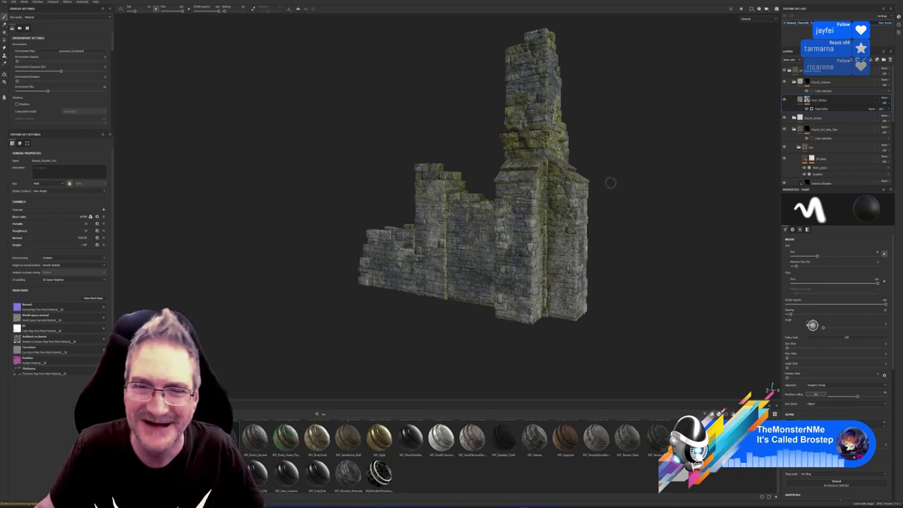
pyautogui.moveTo(610, 183)
pyautogui.keyDown('alt'); pyautogui.mouseDown()
pyautogui.moveTo(593, 165)
pyautogui.moveTo(608, 151)
pyautogui.moveTo(611, 174)
pyautogui.mouseUp(); pyautogui.keyUp('alt')
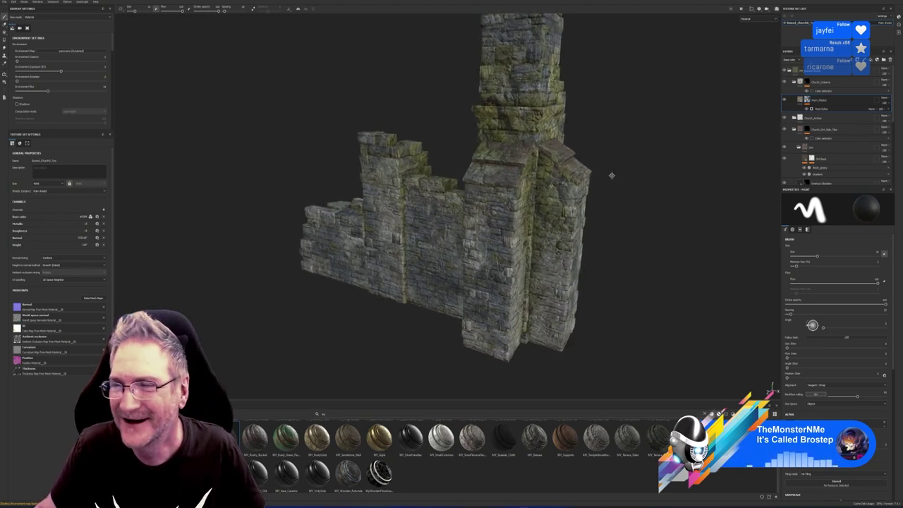
# Examine the church arches folder's contents and look through the remaining layers of the smart material.
pyautogui.click(794, 118)
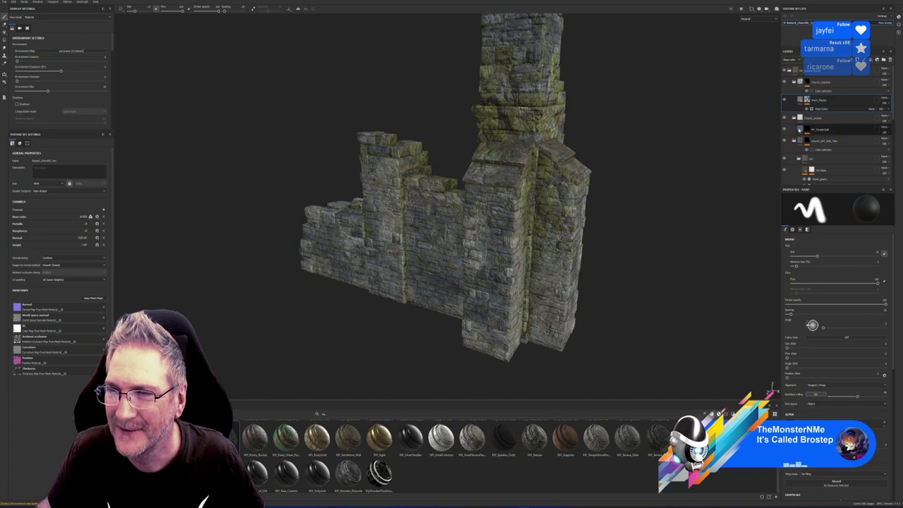
pyautogui.click(794, 118)
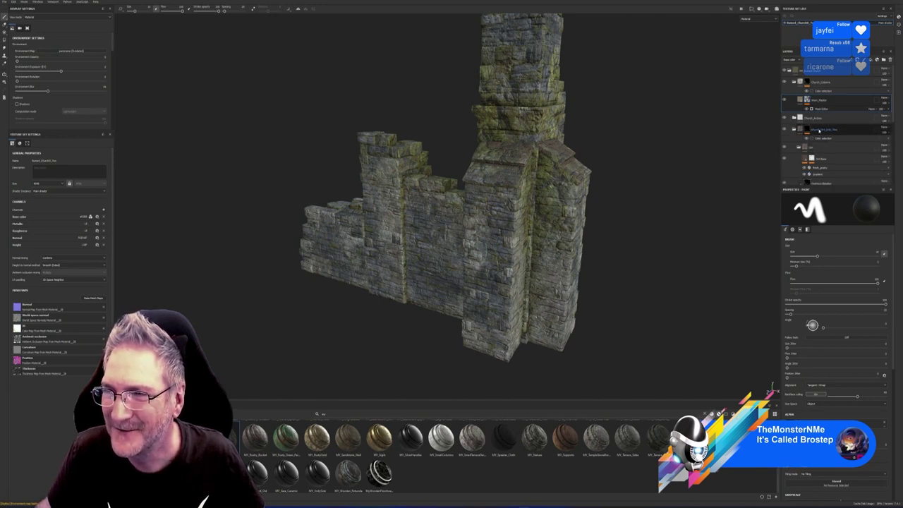
pyautogui.scroll(-2, 833, 145)
pyautogui.scroll(-1, 834, 145)
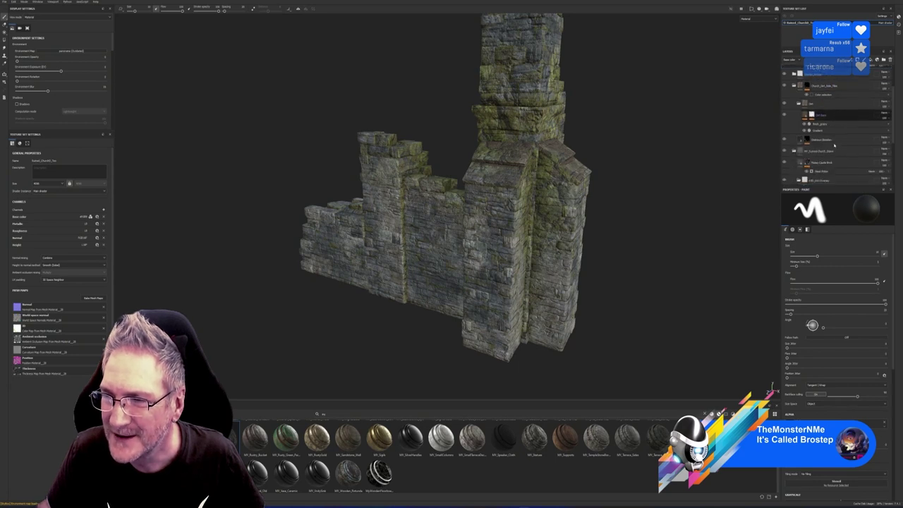
pyautogui.click(833, 163)
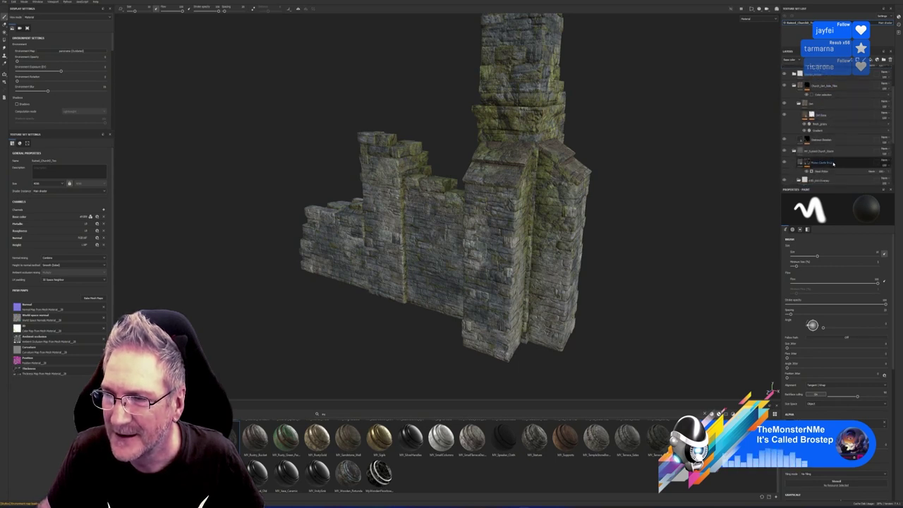
pyautogui.scroll(-3, 833, 163)
pyautogui.click(833, 163)
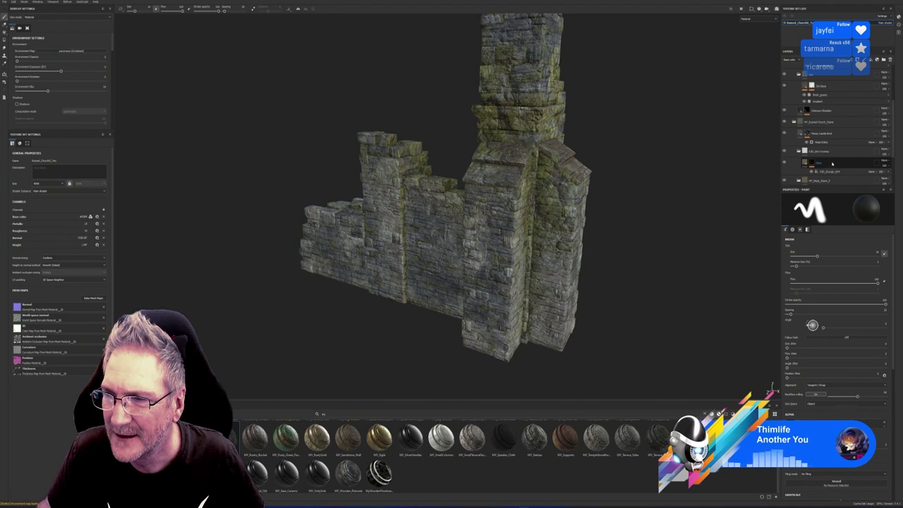
pyautogui.scroll(-5, 833, 164)
pyautogui.click(831, 165)
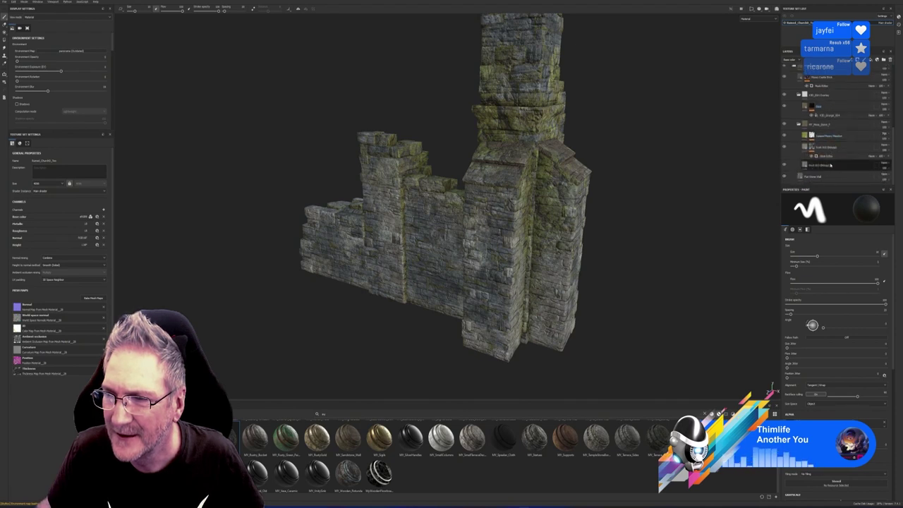
pyautogui.scroll(-5, 831, 165)
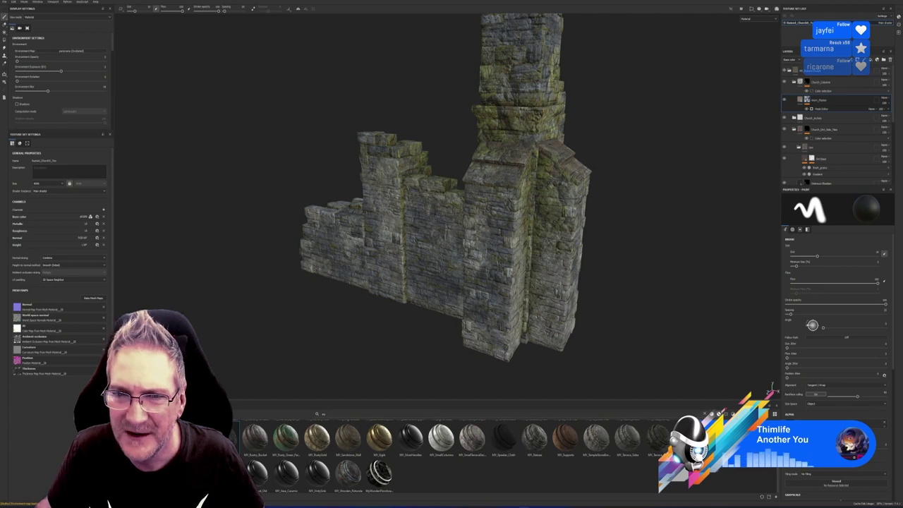
pyautogui.scroll(2, 513, 169)
pyautogui.scroll(-2, 550, 218)
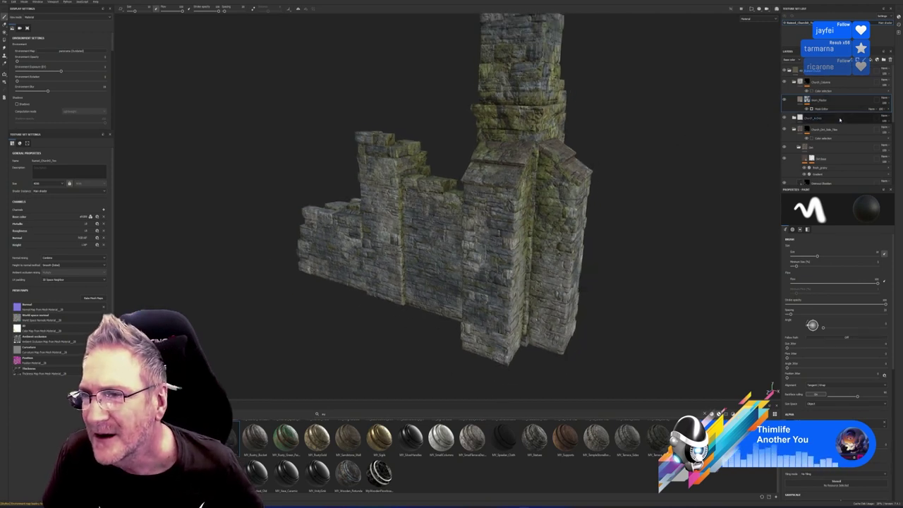
pyautogui.click(794, 119)
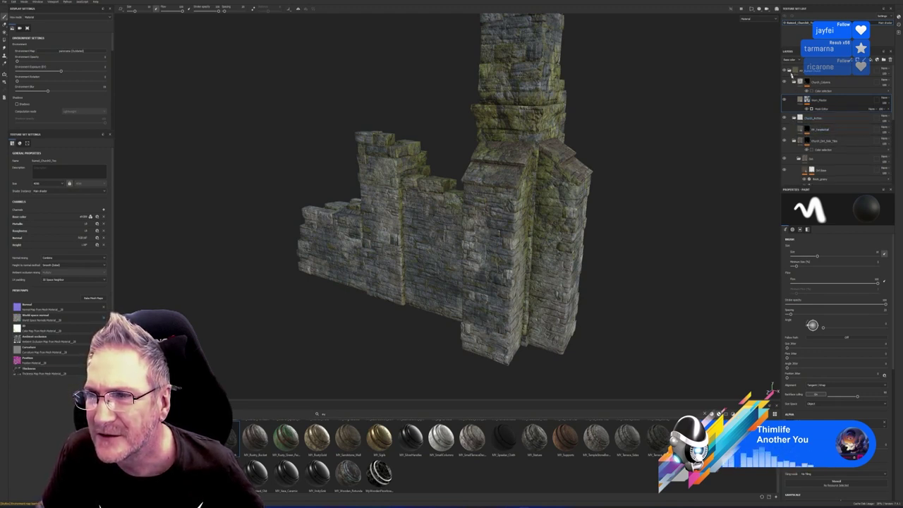
# Add the green ID color of the sloping buttress caps to the color selection mask of the layer just above the ruined church stone folder.
pyautogui.scroll(-5, 856, 143)
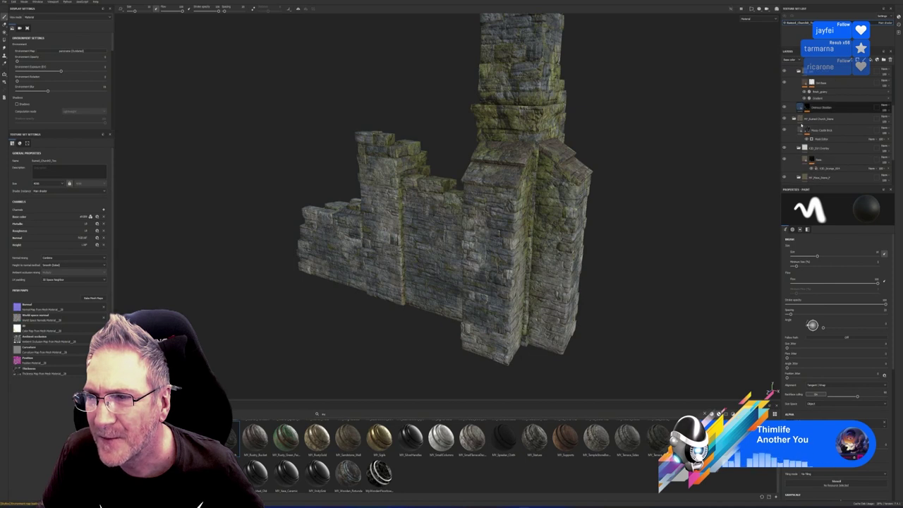
pyautogui.click(799, 107)
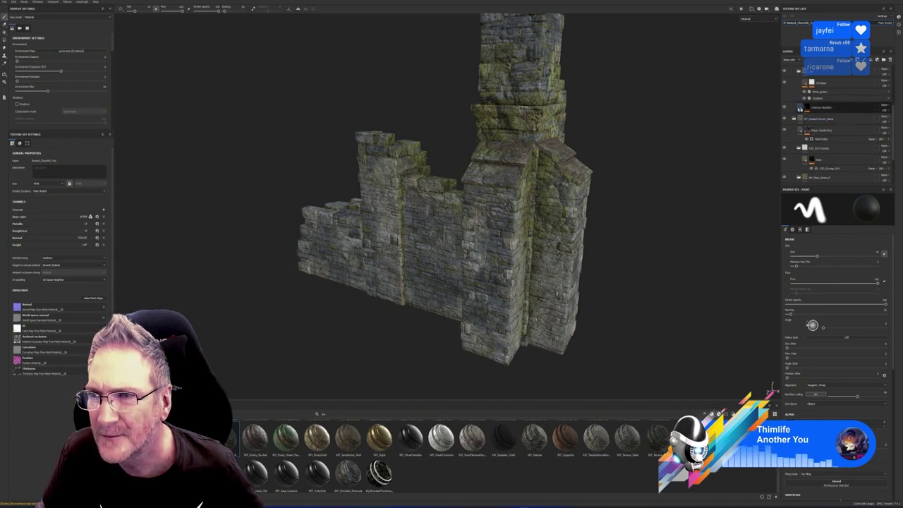
pyautogui.click(806, 109)
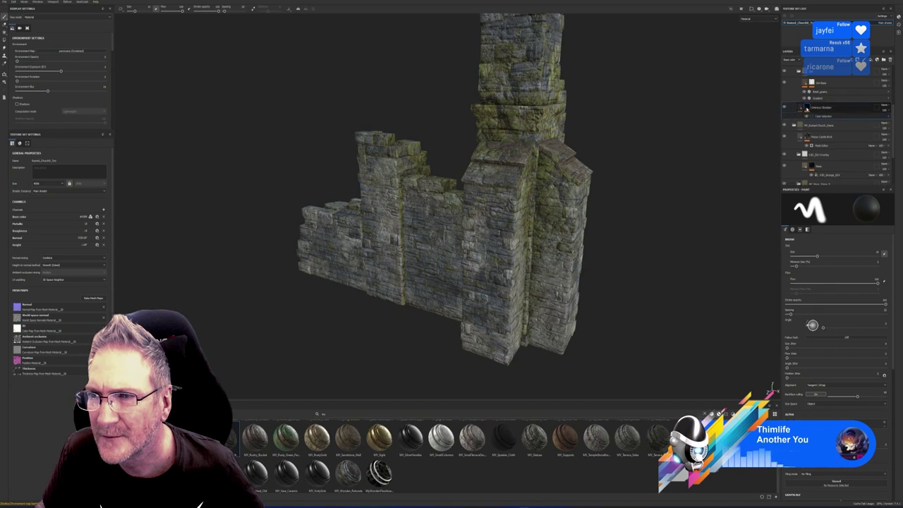
pyautogui.click(829, 116)
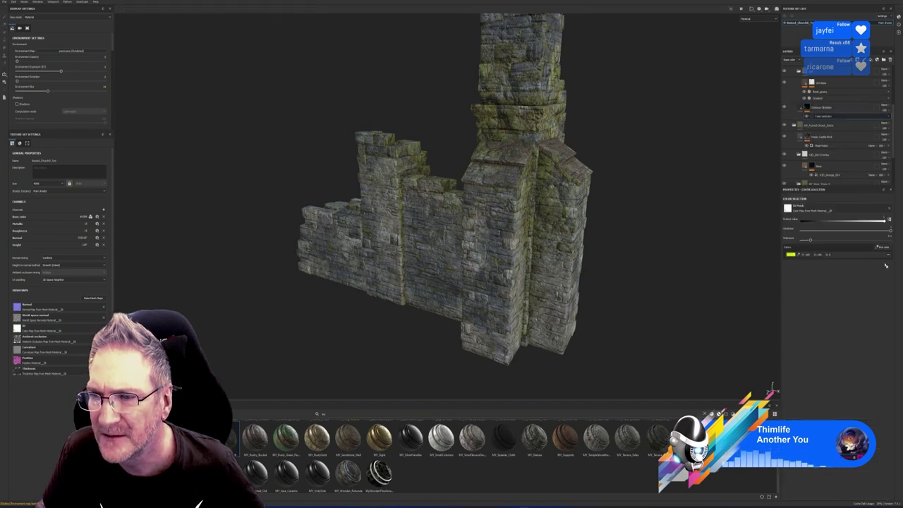
pyautogui.click(882, 248)
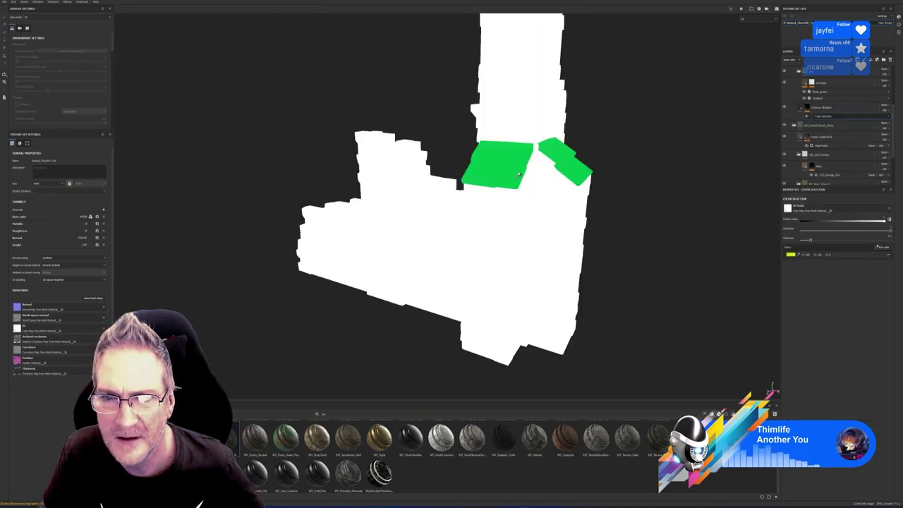
pyautogui.click(516, 180)
pyautogui.scroll(1, 534, 176)
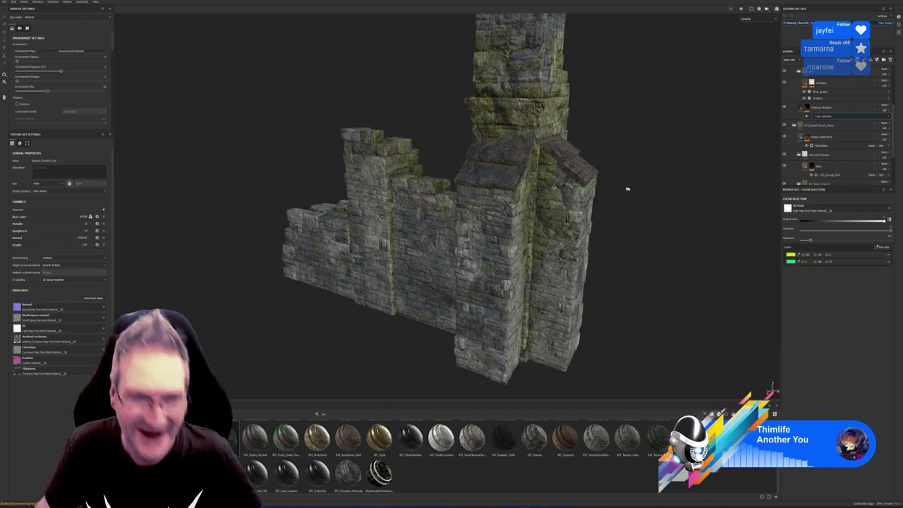
pyautogui.moveTo(627, 187)
pyautogui.keyDown('alt'); pyautogui.mouseDown()
pyautogui.moveTo(522, 206)
pyautogui.moveTo(519, 190)
pyautogui.moveTo(523, 199)
pyautogui.moveTo(498, 218)
pyautogui.moveTo(637, 203)
pyautogui.moveTo(626, 205)
pyautogui.mouseUp(); pyautogui.keyUp('alt')
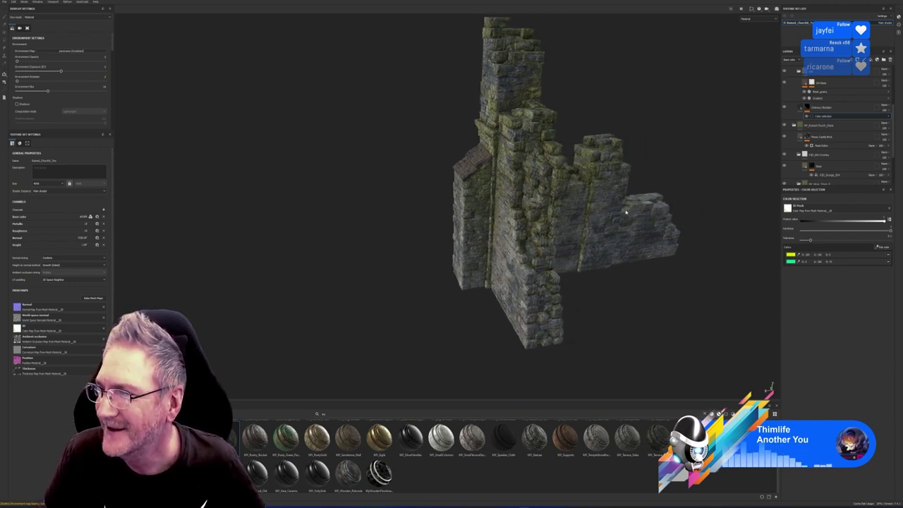
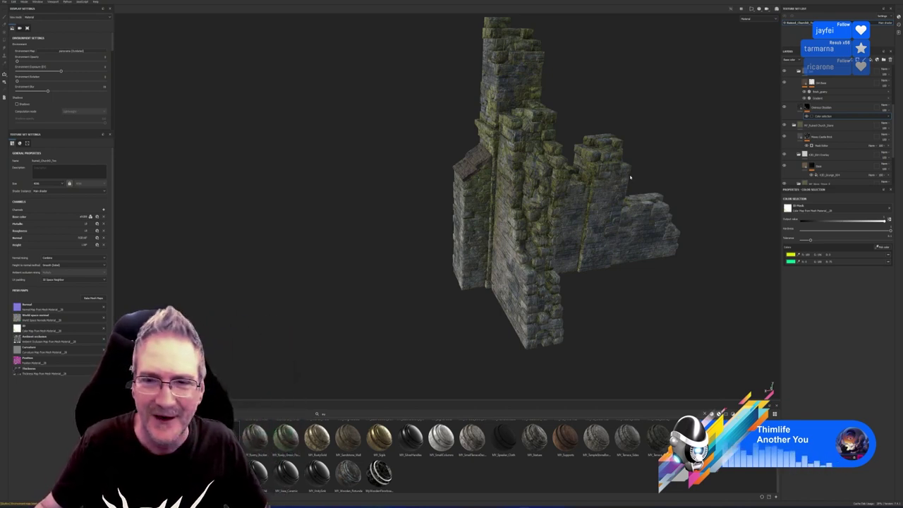
pyautogui.scroll(-1, 628, 190)
pyautogui.keyDown('alt'); pyautogui.moveTo(621, 252); pyautogui.dragTo(842, 216); pyautogui.keyUp('alt')
pyautogui.keyDown('alt'); pyautogui.moveTo(661, 189); pyautogui.dragTo(547, 218, button='middle'); pyautogui.keyUp('alt')
pyautogui.moveTo(547, 217)
pyautogui.keyDown('alt'); pyautogui.mouseDown()
pyautogui.moveTo(614, 265)
pyautogui.moveTo(734, 242)
pyautogui.moveTo(246, 227)
pyautogui.moveTo(287, 207)
pyautogui.moveTo(718, 224)
pyautogui.moveTo(699, 219)
pyautogui.mouseUp(); pyautogui.keyUp('alt')
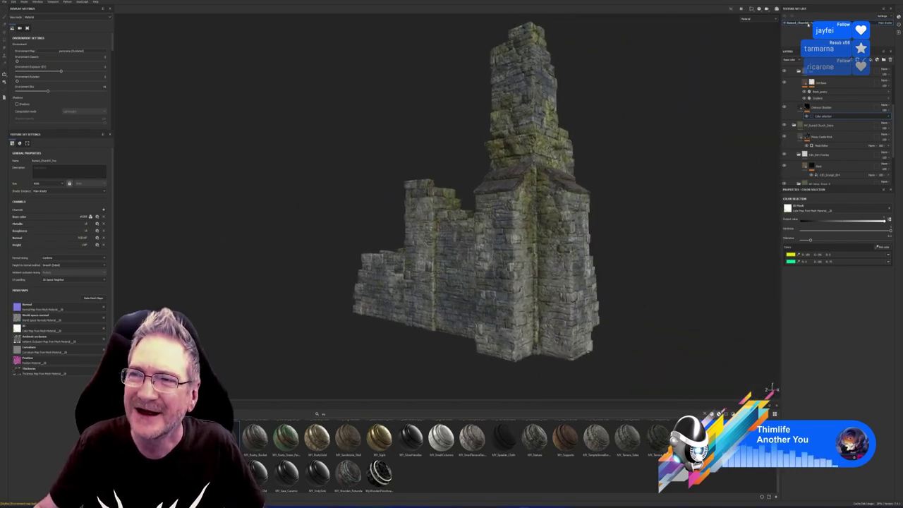
# Copy the church part name from the texture set's name, leaving out its suffix.
pyautogui.doubleClick(808, 24)
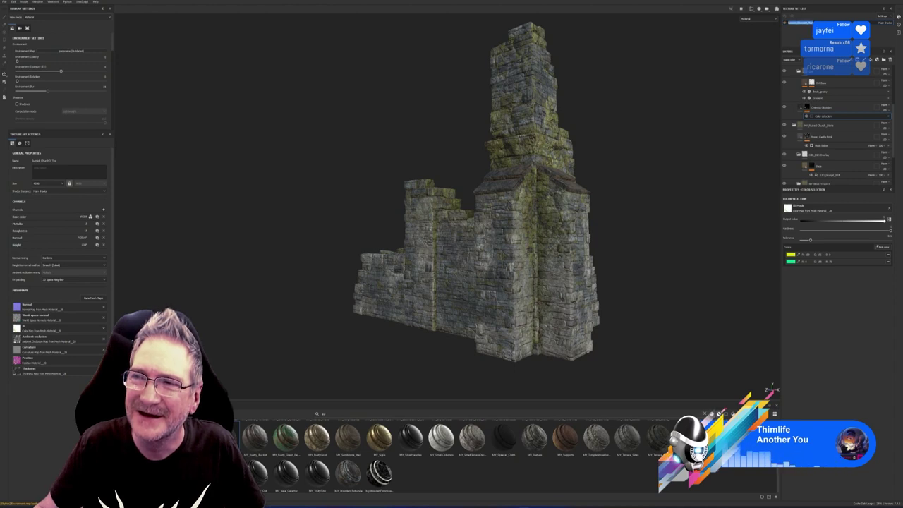
pyautogui.click(809, 23)
pyautogui.click(809, 23)
pyautogui.moveTo(809, 23); pyautogui.dragTo(775, 25)
pyautogui.hotkey('ctrl', 'c')
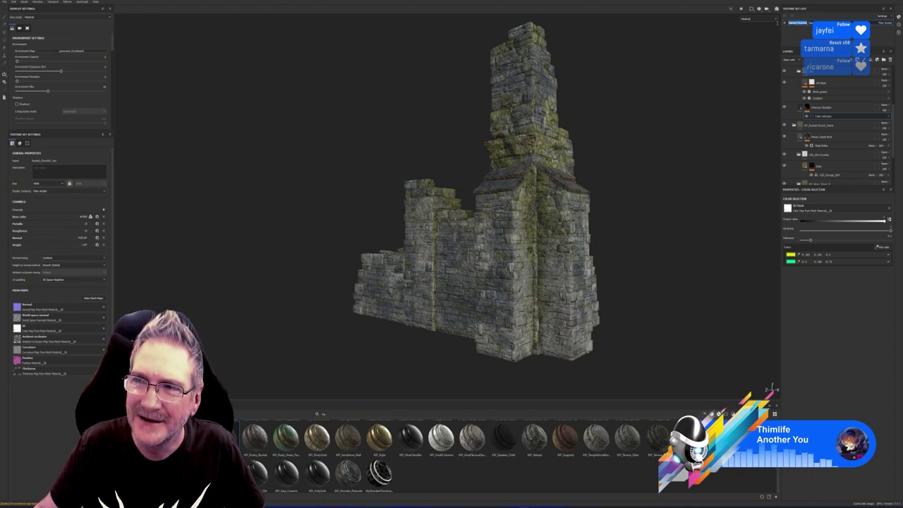
# Save the project in the Ruined Church models folder, using the copied texture set name as the file name.
pyautogui.click(5, 2)
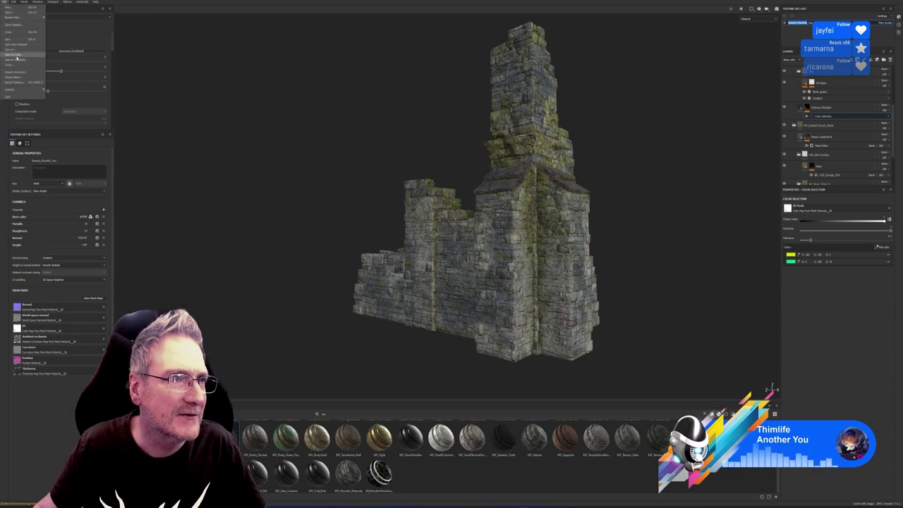
pyautogui.click(13, 51)
pyautogui.moveTo(246, 15); pyautogui.dragTo(447, 43)
pyautogui.click(292, 45)
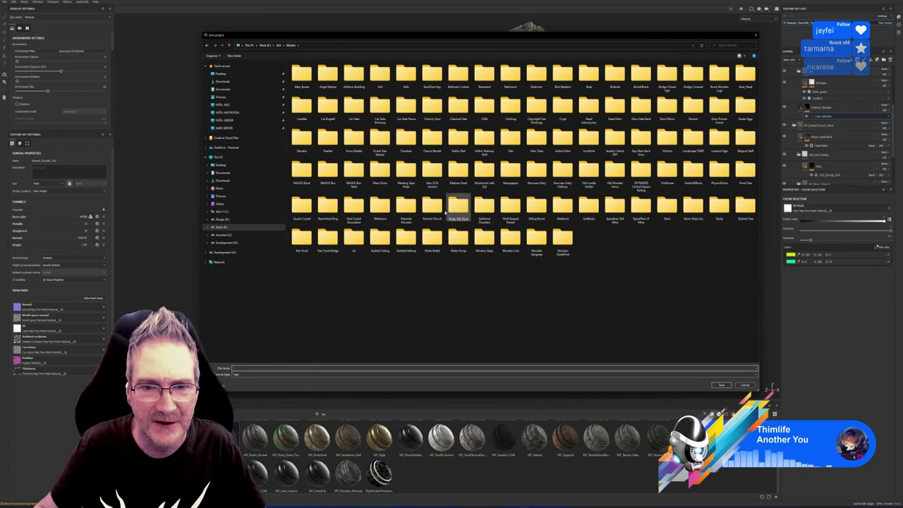
pyautogui.doubleClick(432, 206)
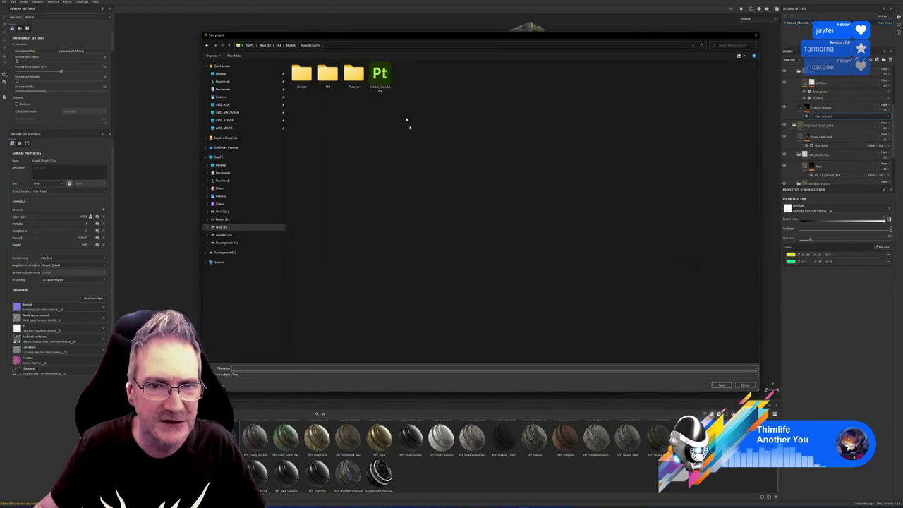
pyautogui.click(251, 368)
pyautogui.hotkey('ctrl', 'v')
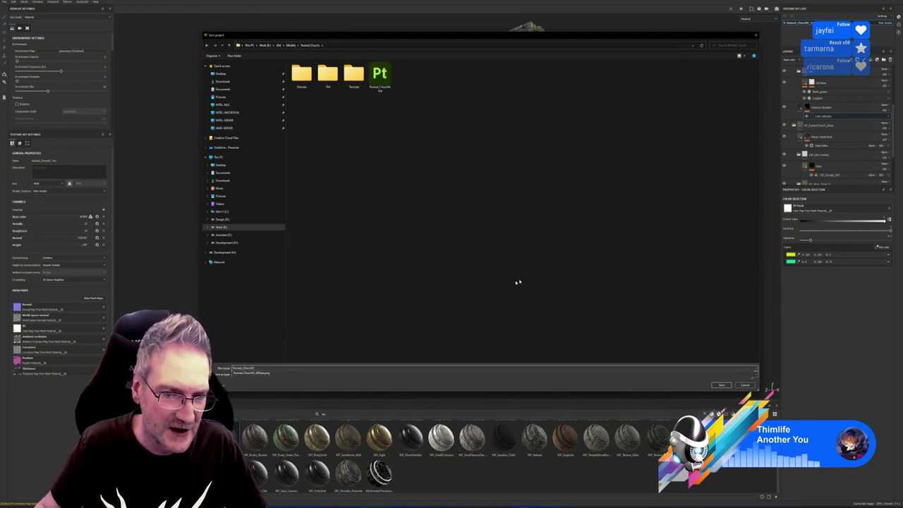
pyautogui.click(518, 283)
pyautogui.click(724, 387)
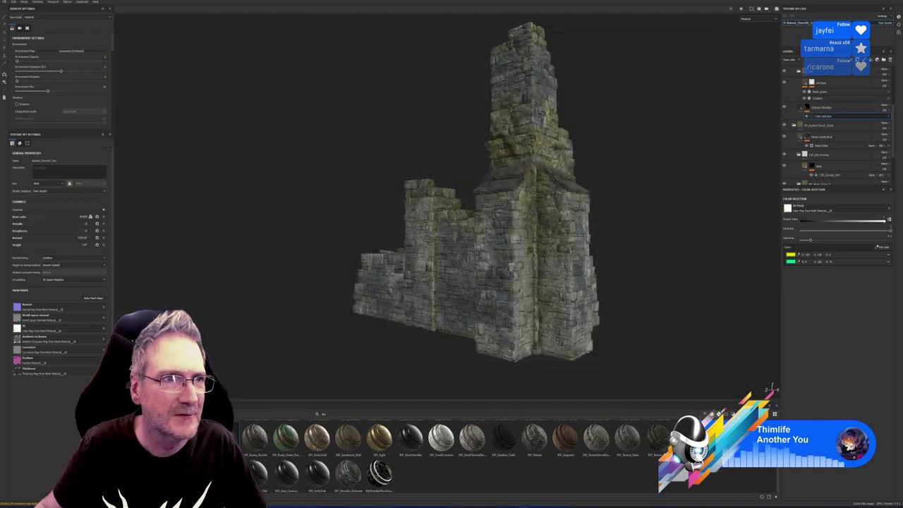
# Export the corner wall's textures to the Textures folder inside Models > Ruined Church on the Work (E:) drive.
pyautogui.click(4, 2)
pyautogui.click(21, 83)
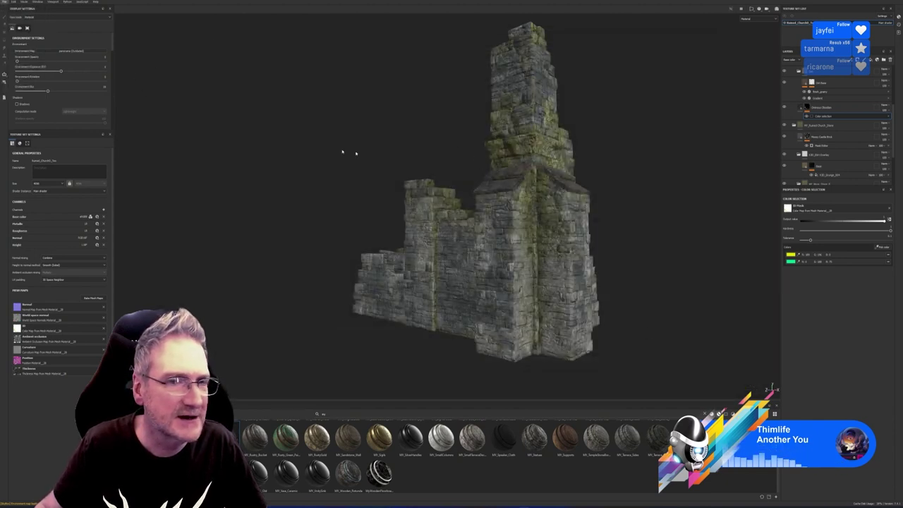
pyautogui.hotkey('ctrl', 'shift', 'e')
pyautogui.click(490, 195)
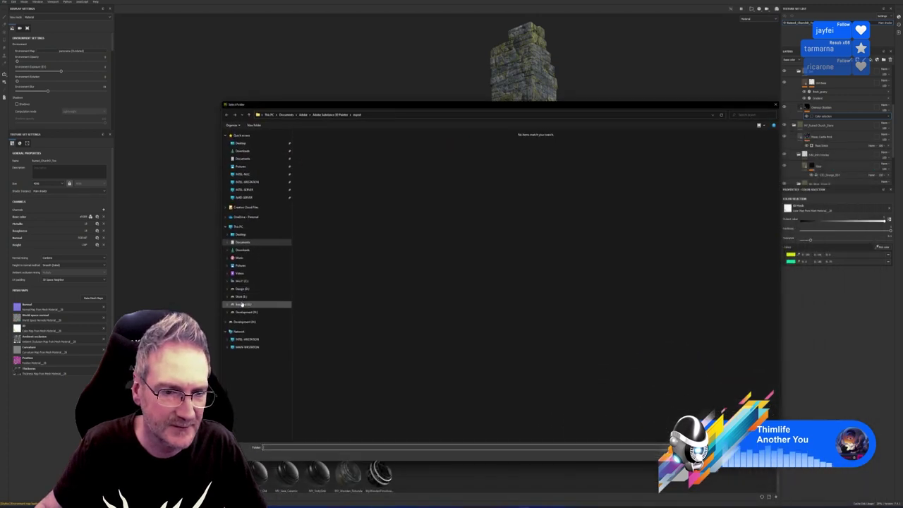
pyautogui.click(242, 297)
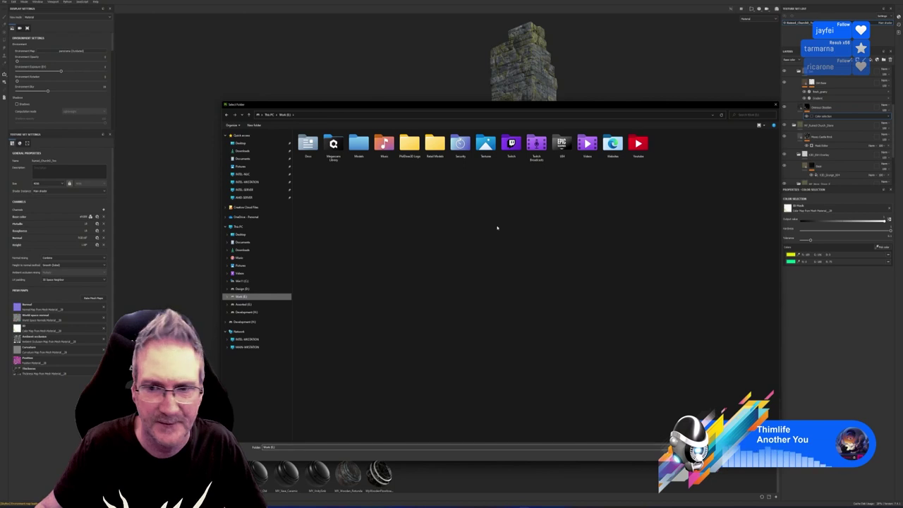
pyautogui.doubleClick(562, 145)
pyautogui.doubleClick(434, 146)
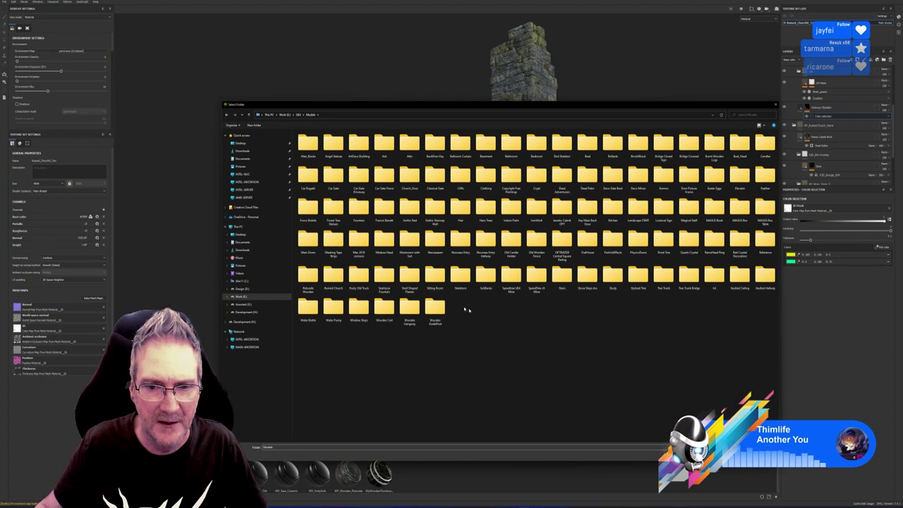
pyautogui.doubleClick(337, 281)
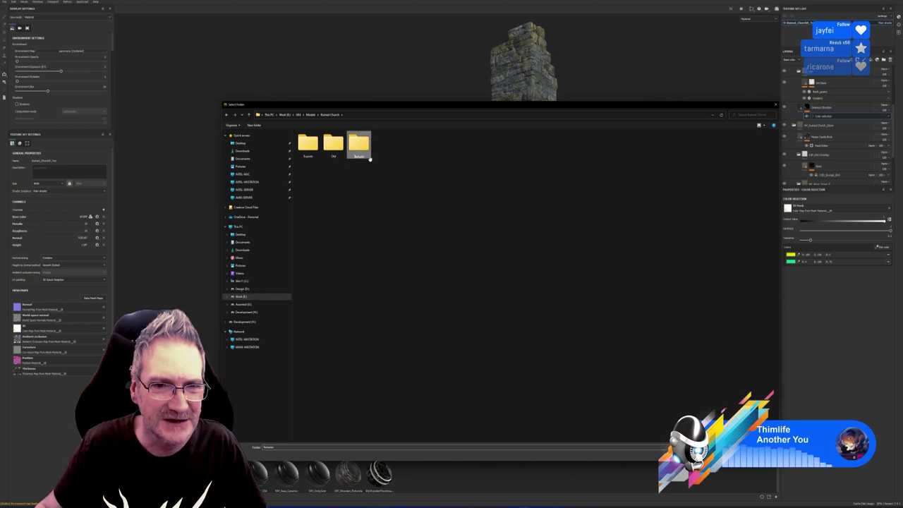
pyautogui.doubleClick(360, 145)
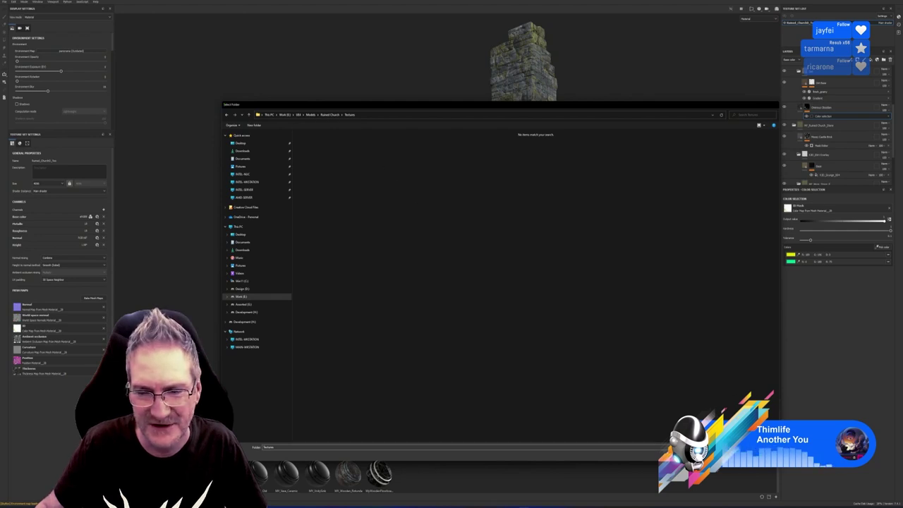
pyautogui.press('Return')
pyautogui.click(564, 338)
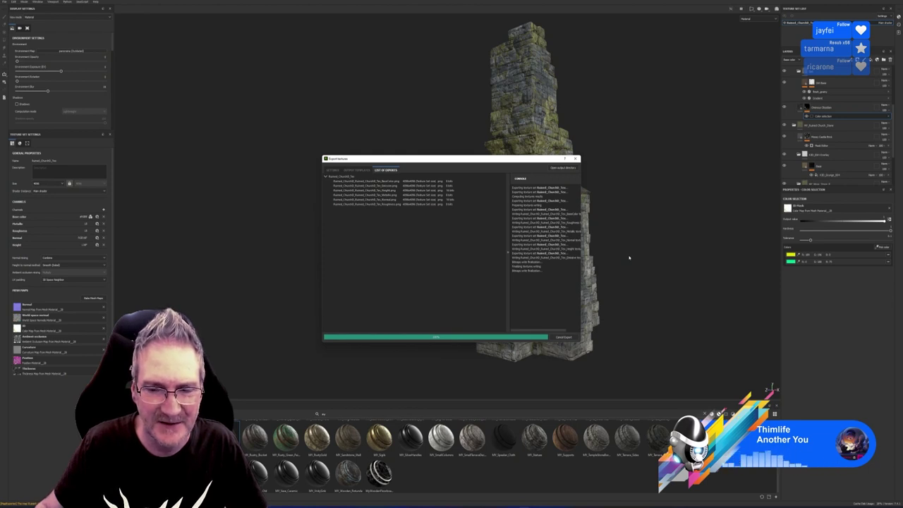
pyautogui.click(576, 159)
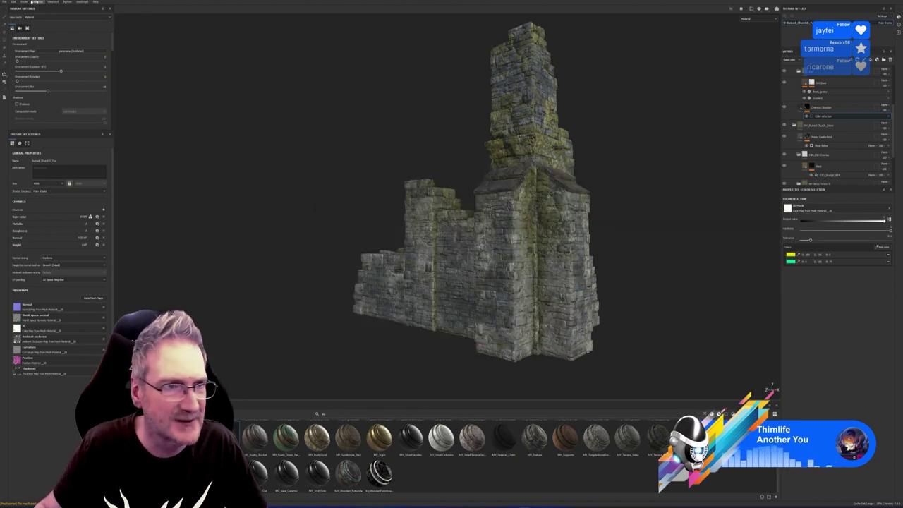
# Open the recent project of the gabled church front and export its textures to the Ruined Church Textures folder.
pyautogui.click(5, 2)
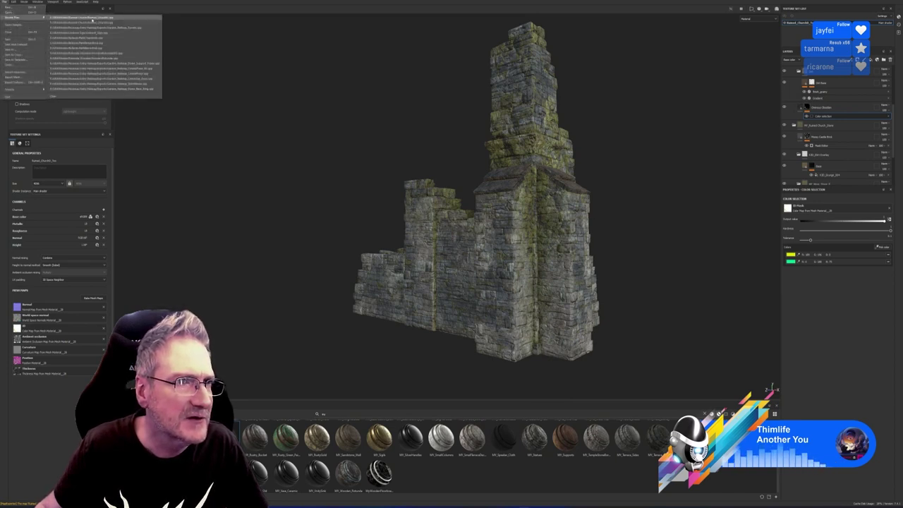
pyautogui.click(170, 46)
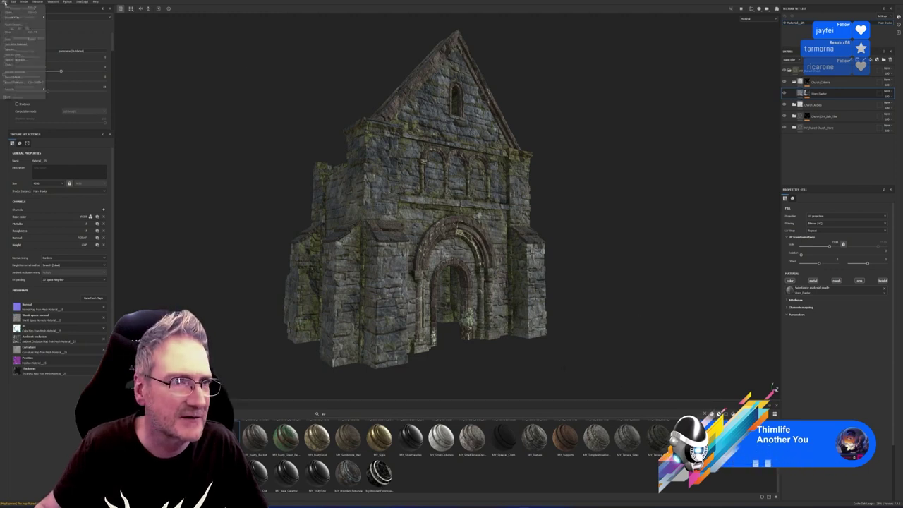
pyautogui.hotkey('ctrl', 'shift', 'e')
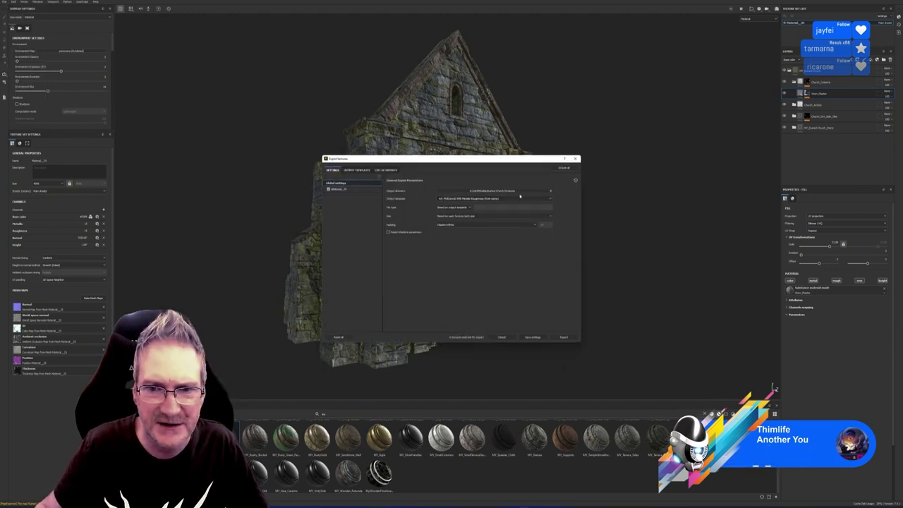
pyautogui.click(564, 337)
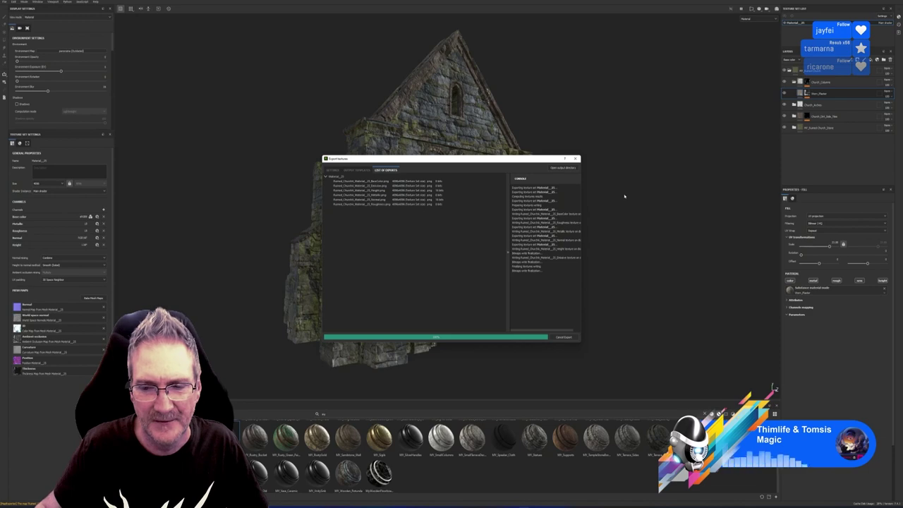
pyautogui.click(576, 158)
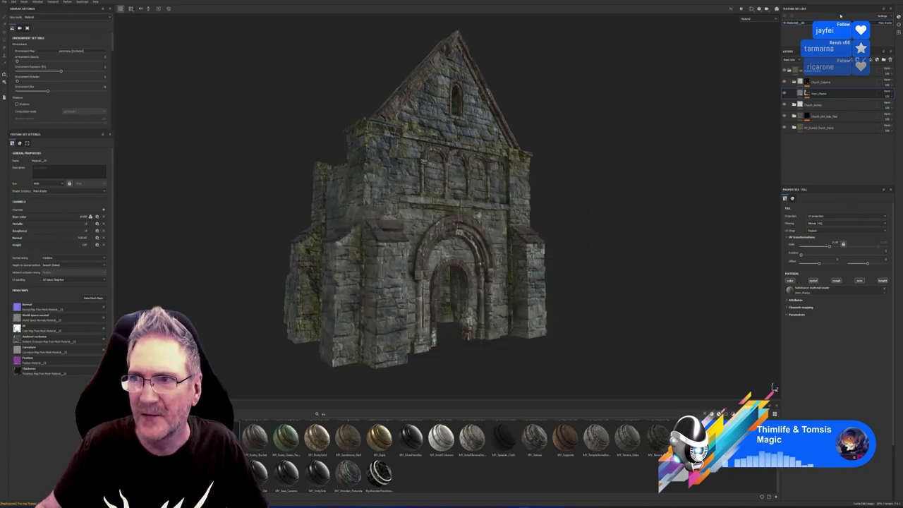
# Switch to 3ds Max, end the isolation of the corner wall and view the complete ruined church from the gabled front.
pyautogui.click(875, 1)
pyautogui.click(519, 506)
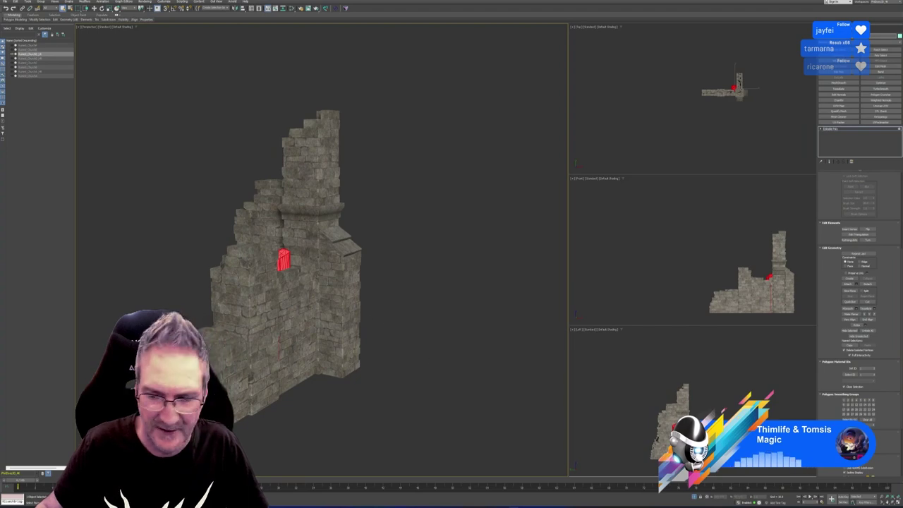
pyautogui.click(694, 497)
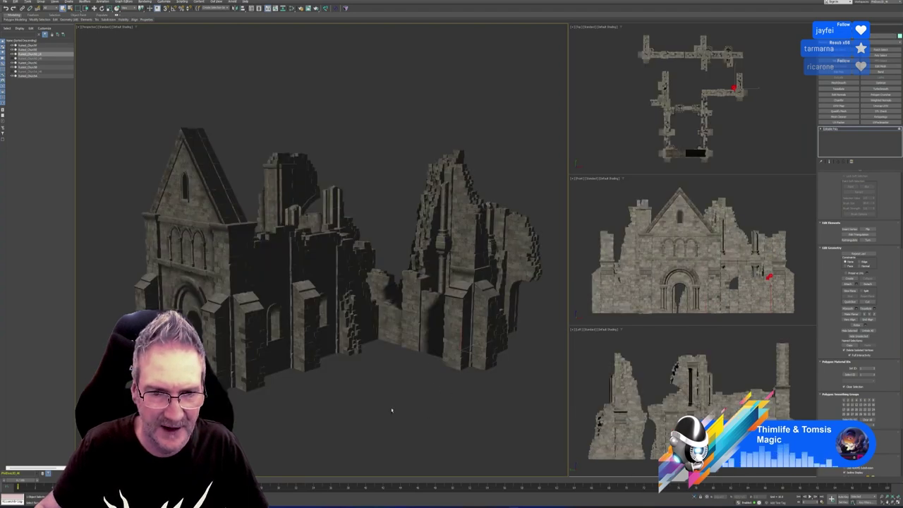
pyautogui.keyDown('alt'); pyautogui.moveTo(391, 410); pyautogui.dragTo(385, 360, button='middle'); pyautogui.keyUp('alt')
pyautogui.keyDown('alt'); pyautogui.moveTo(314, 395); pyautogui.dragTo(381, 348, button='middle'); pyautogui.keyUp('alt')
pyautogui.keyDown('alt'); pyautogui.moveTo(436, 420); pyautogui.dragTo(438, 417, button='middle'); pyautogui.keyUp('alt')
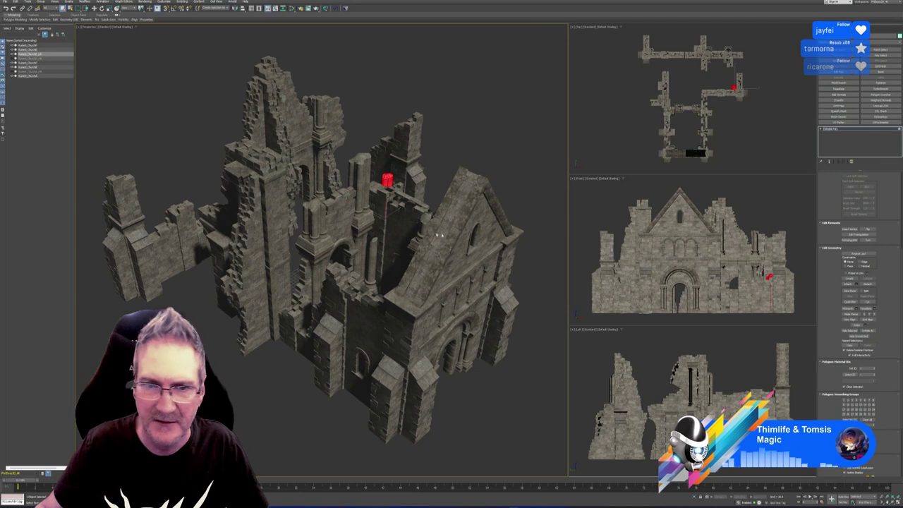